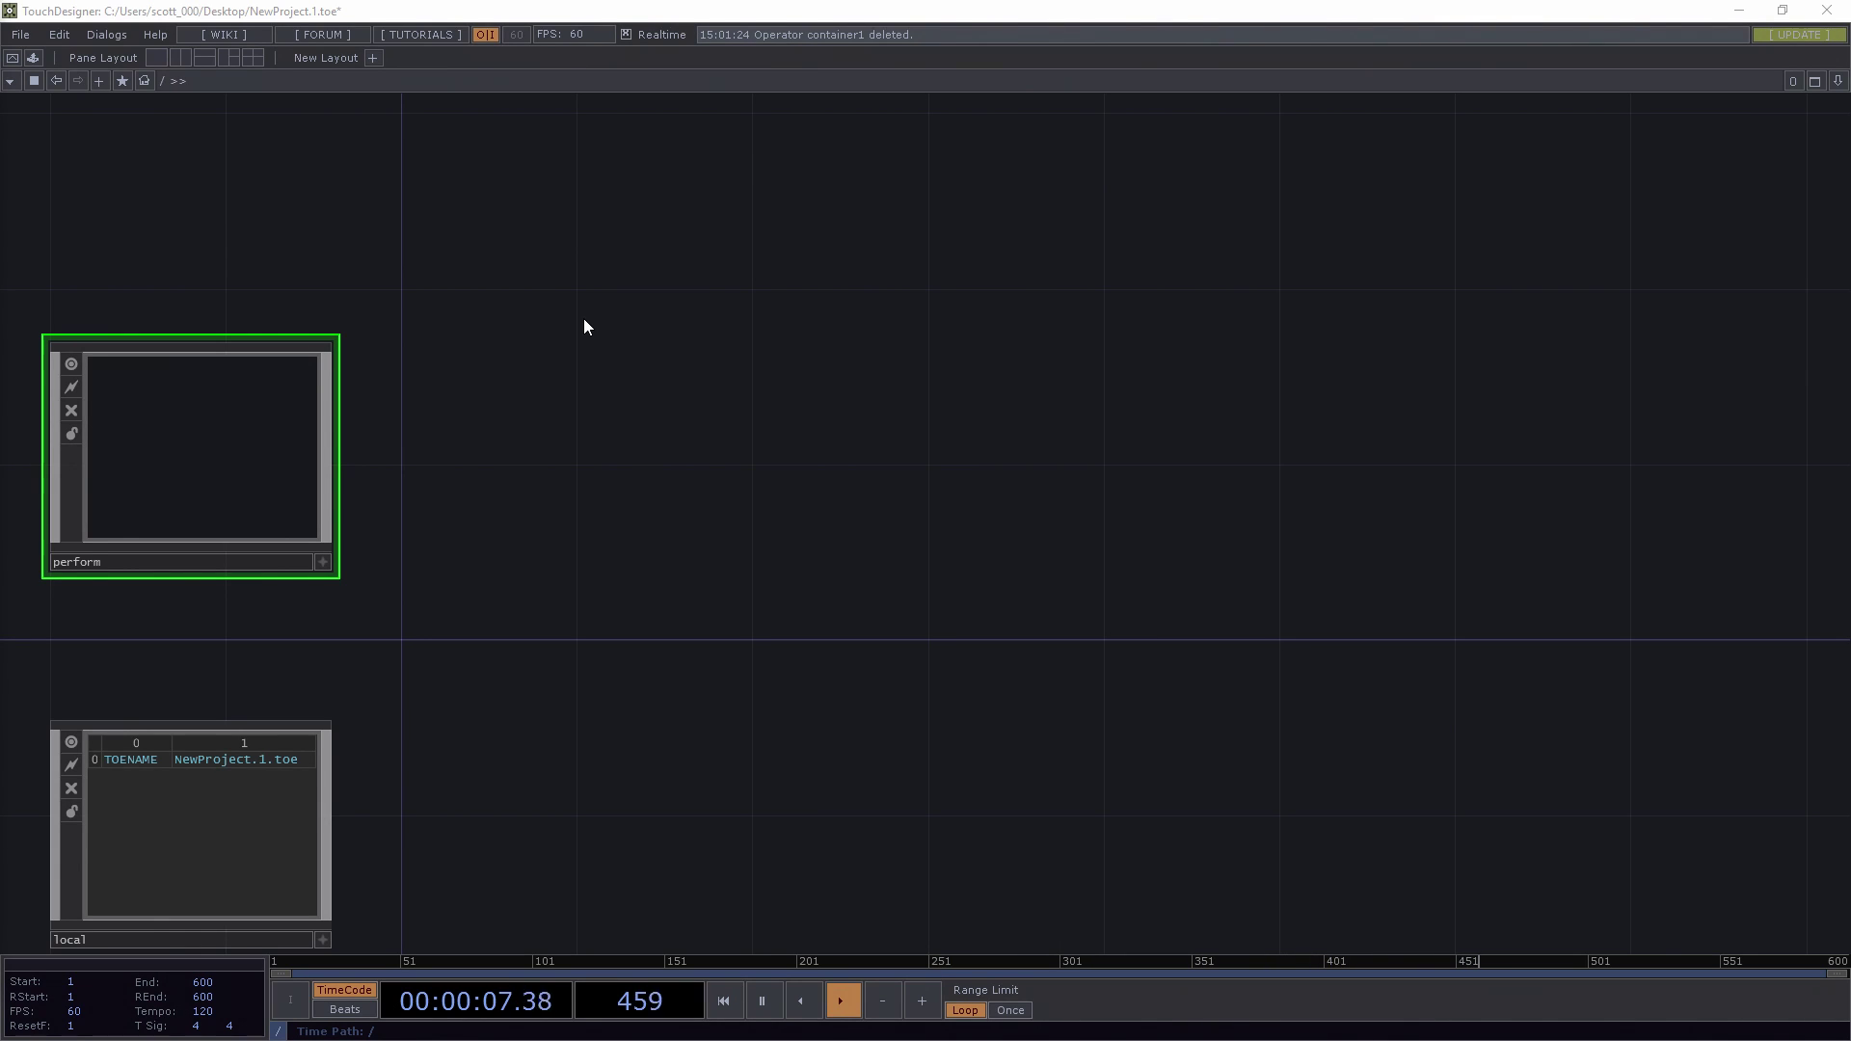
- Add a Container component to the root network and go inside it
double_click(692, 356)
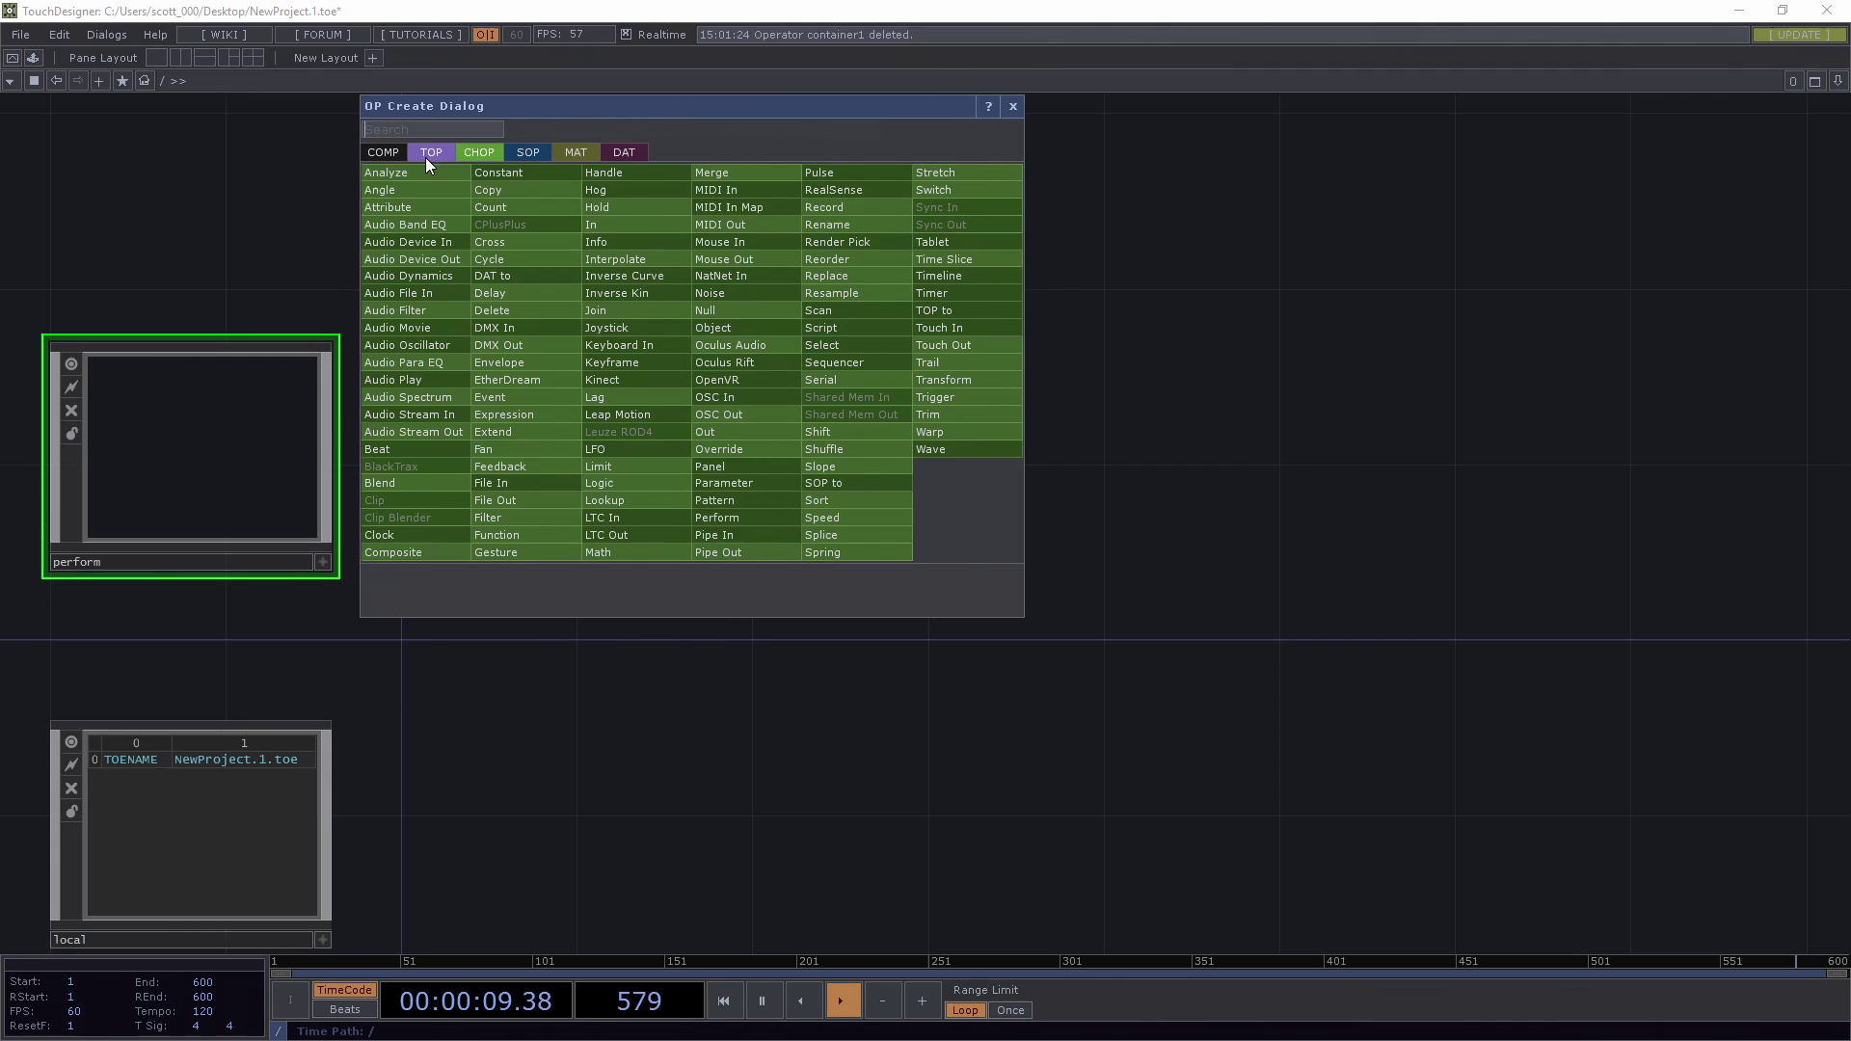
left_click(385, 152)
left_click(547, 206)
left_click(748, 399)
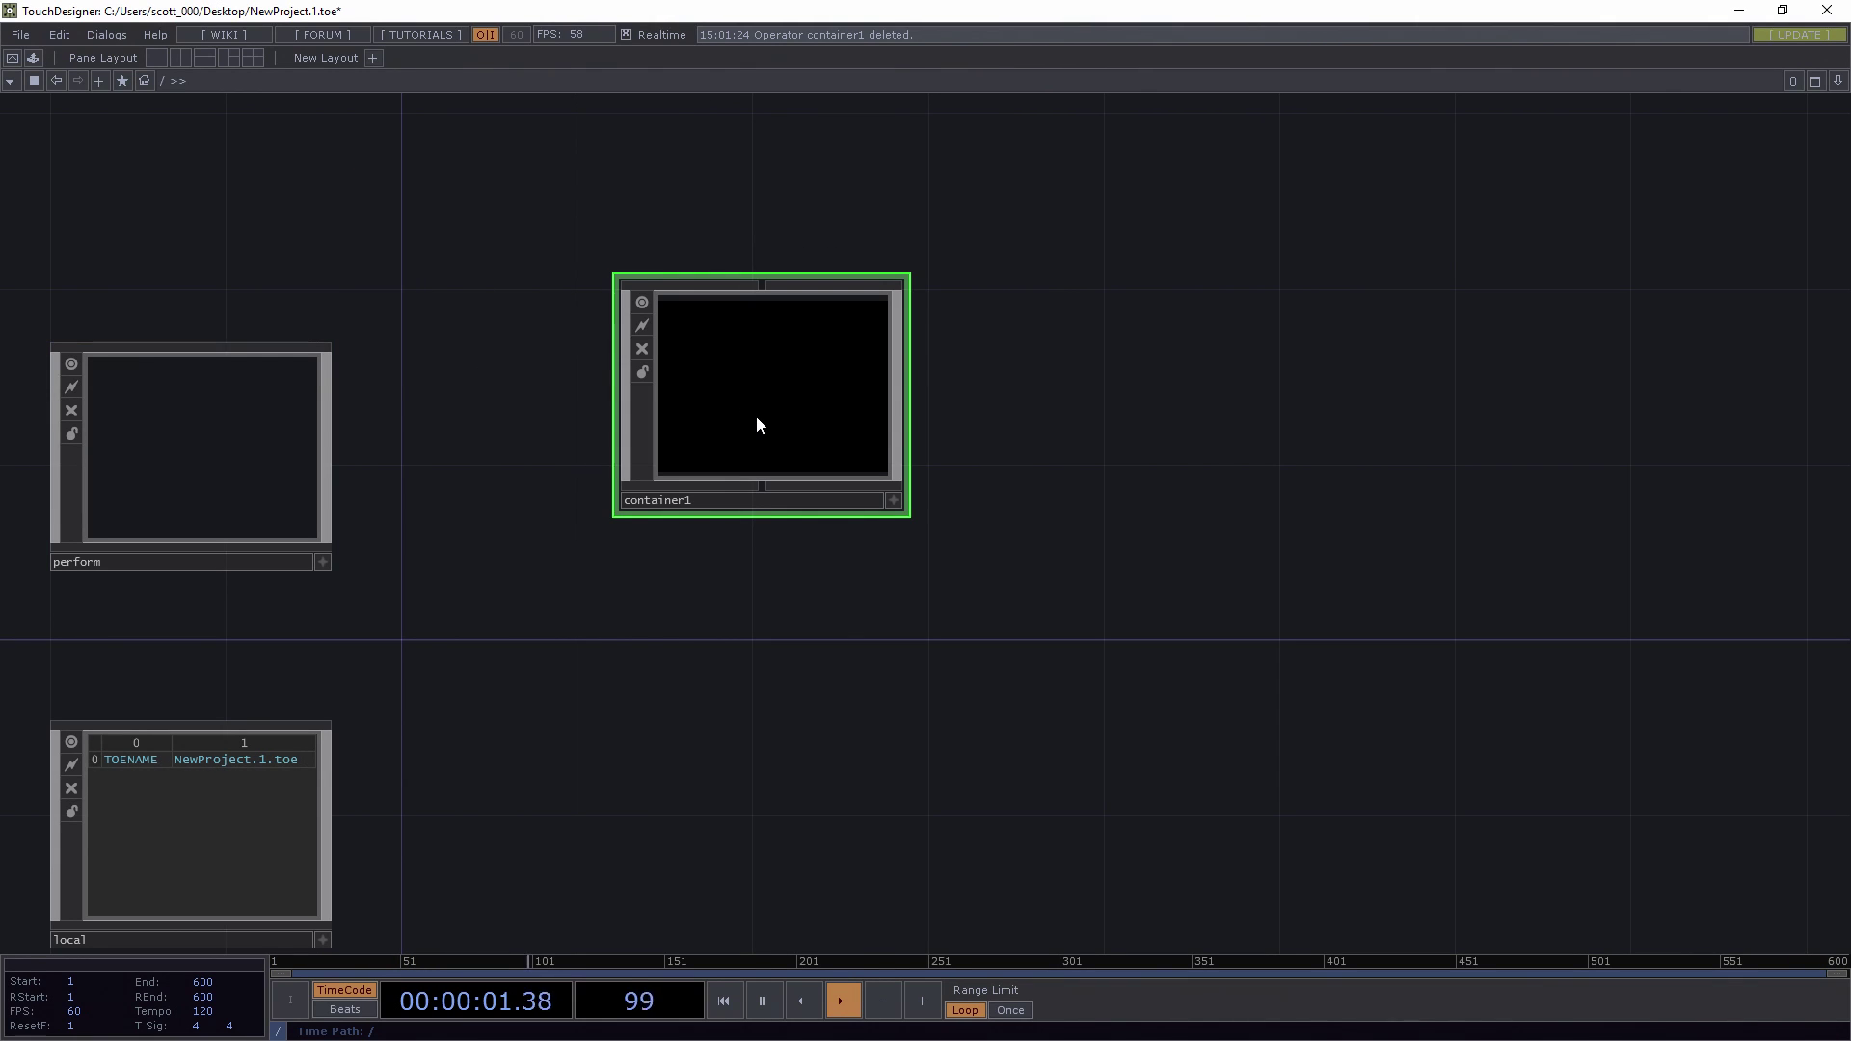
double_click(769, 391)
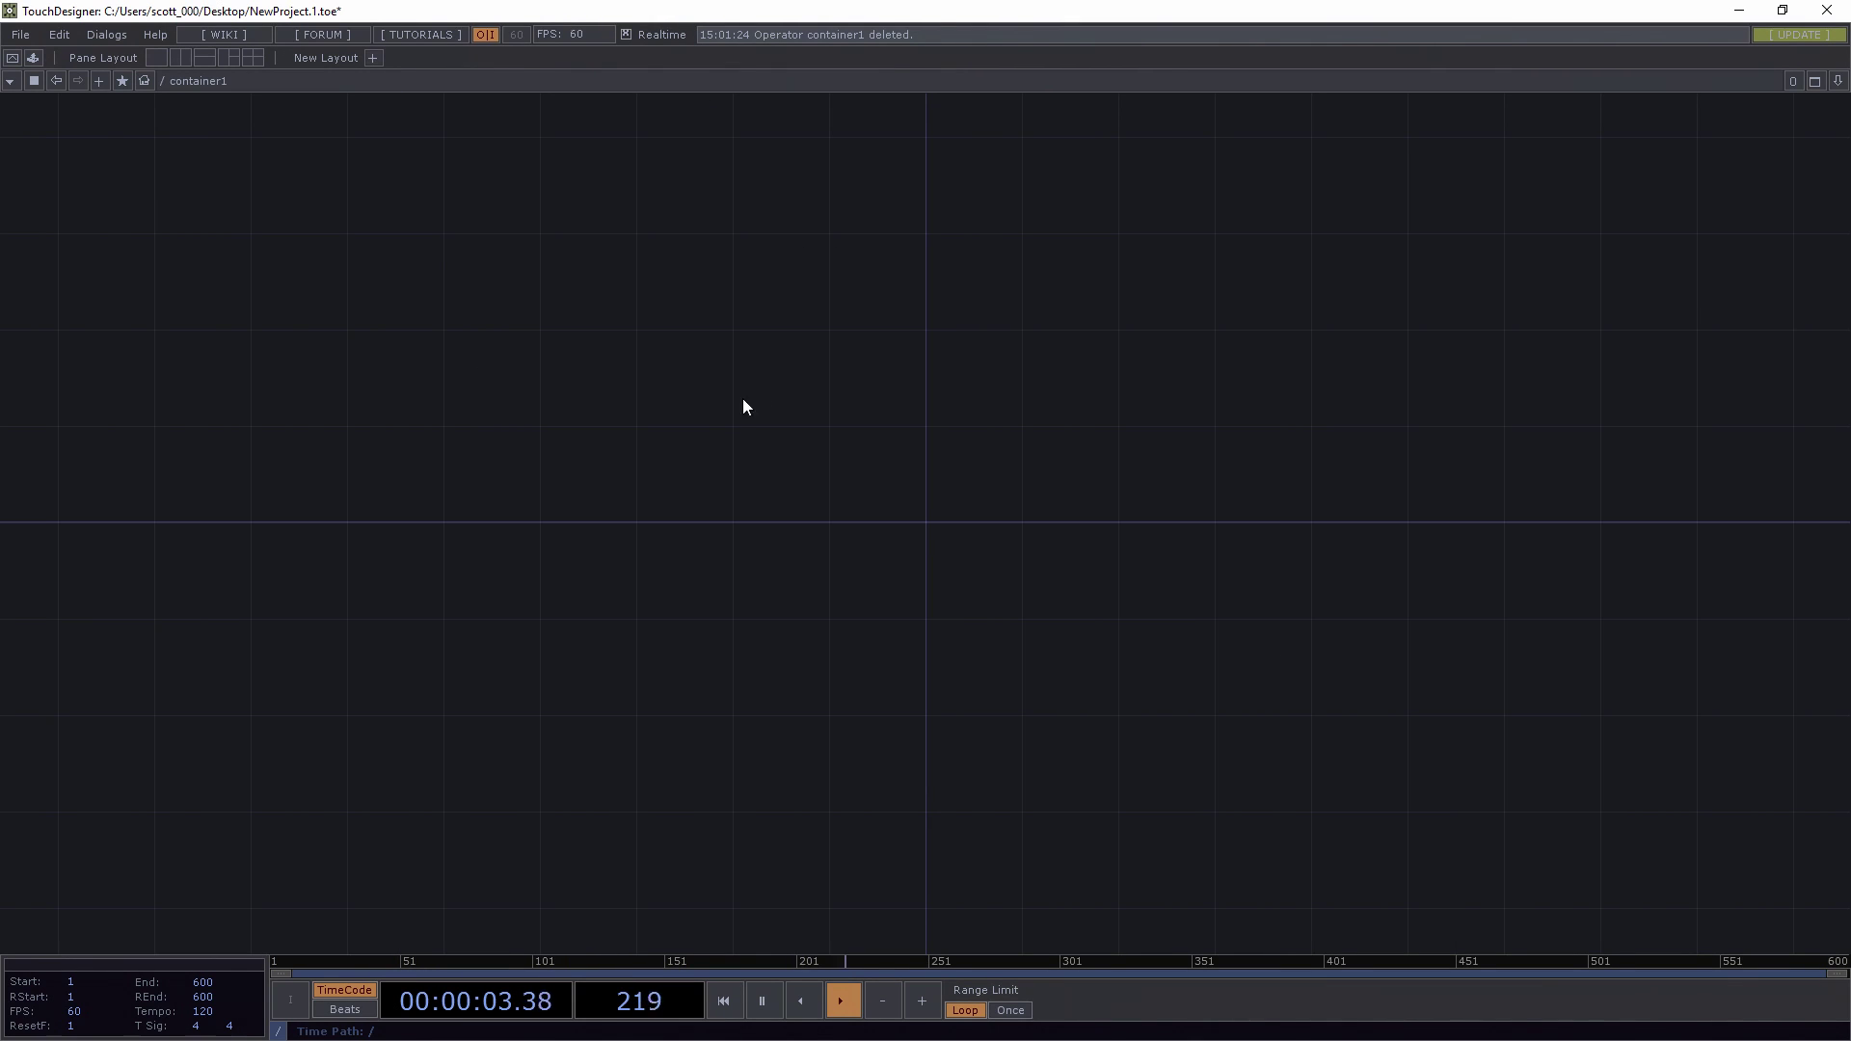
- Add another Container component inside this one and name it ramp
key("Tab")
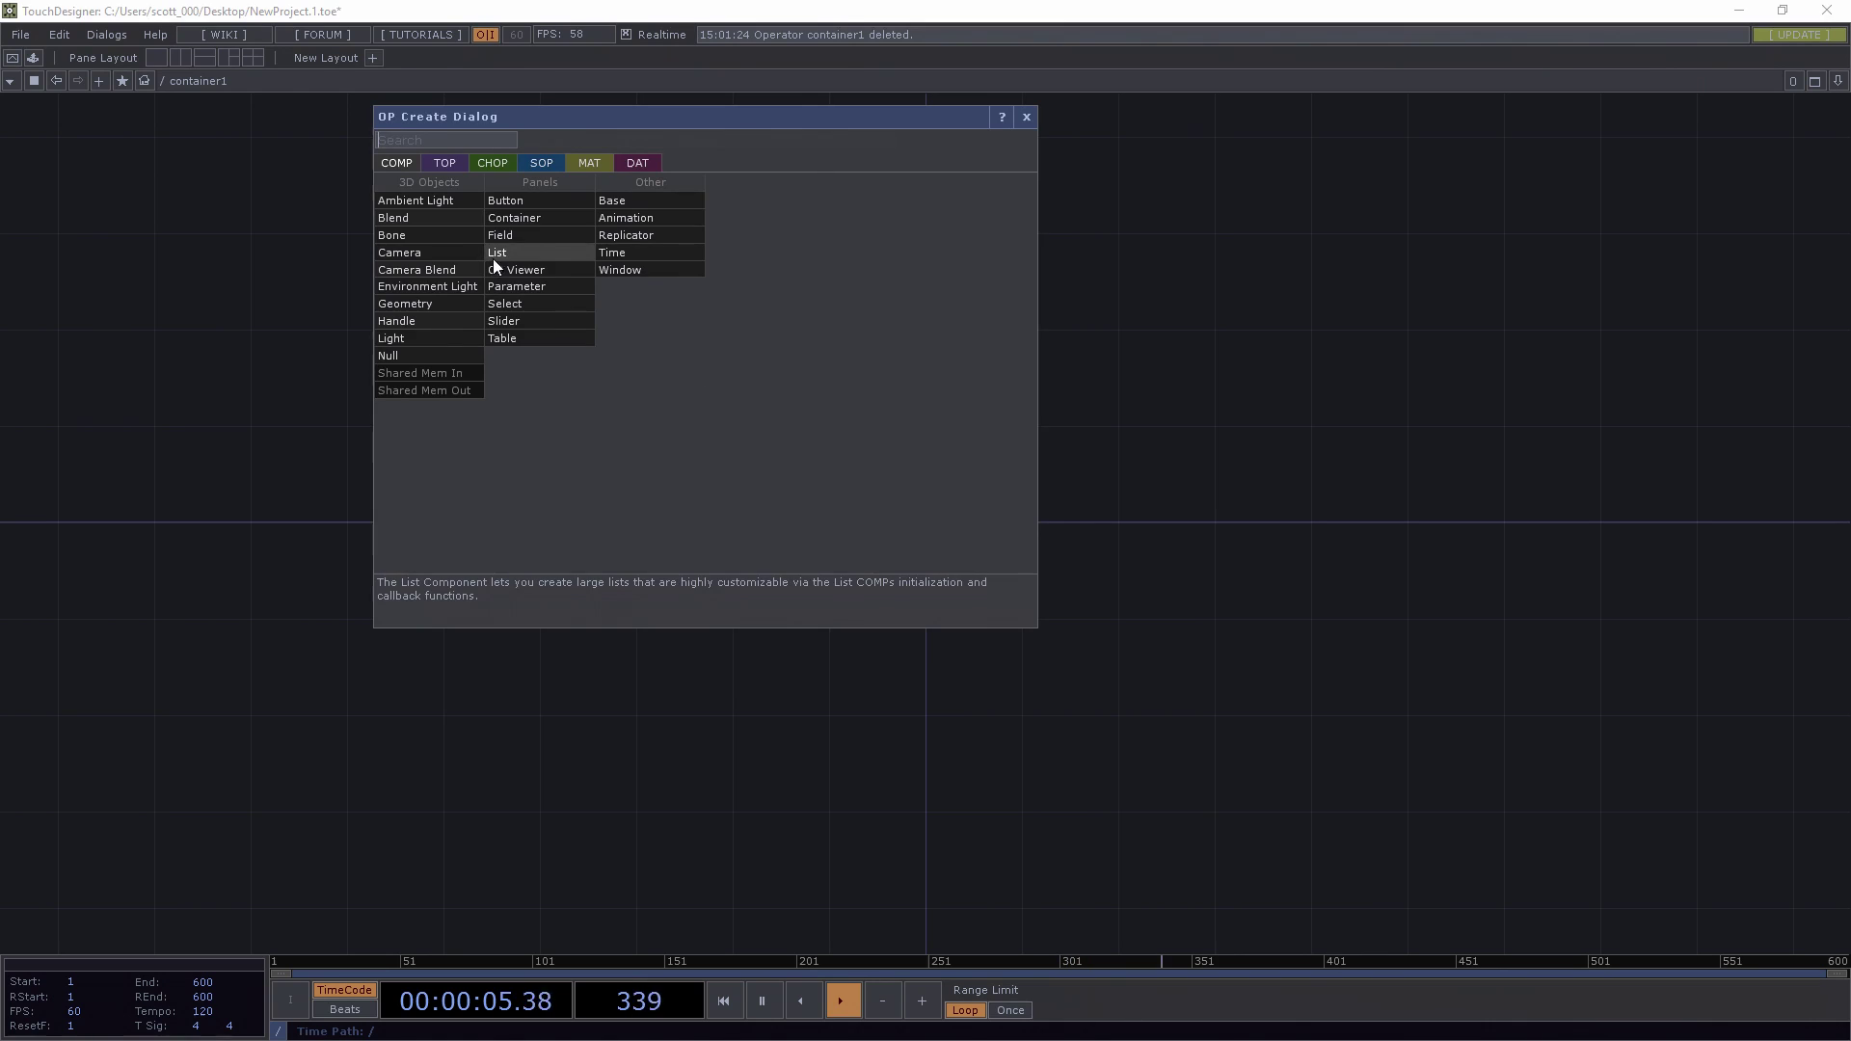
left_click(521, 218)
left_click(708, 440)
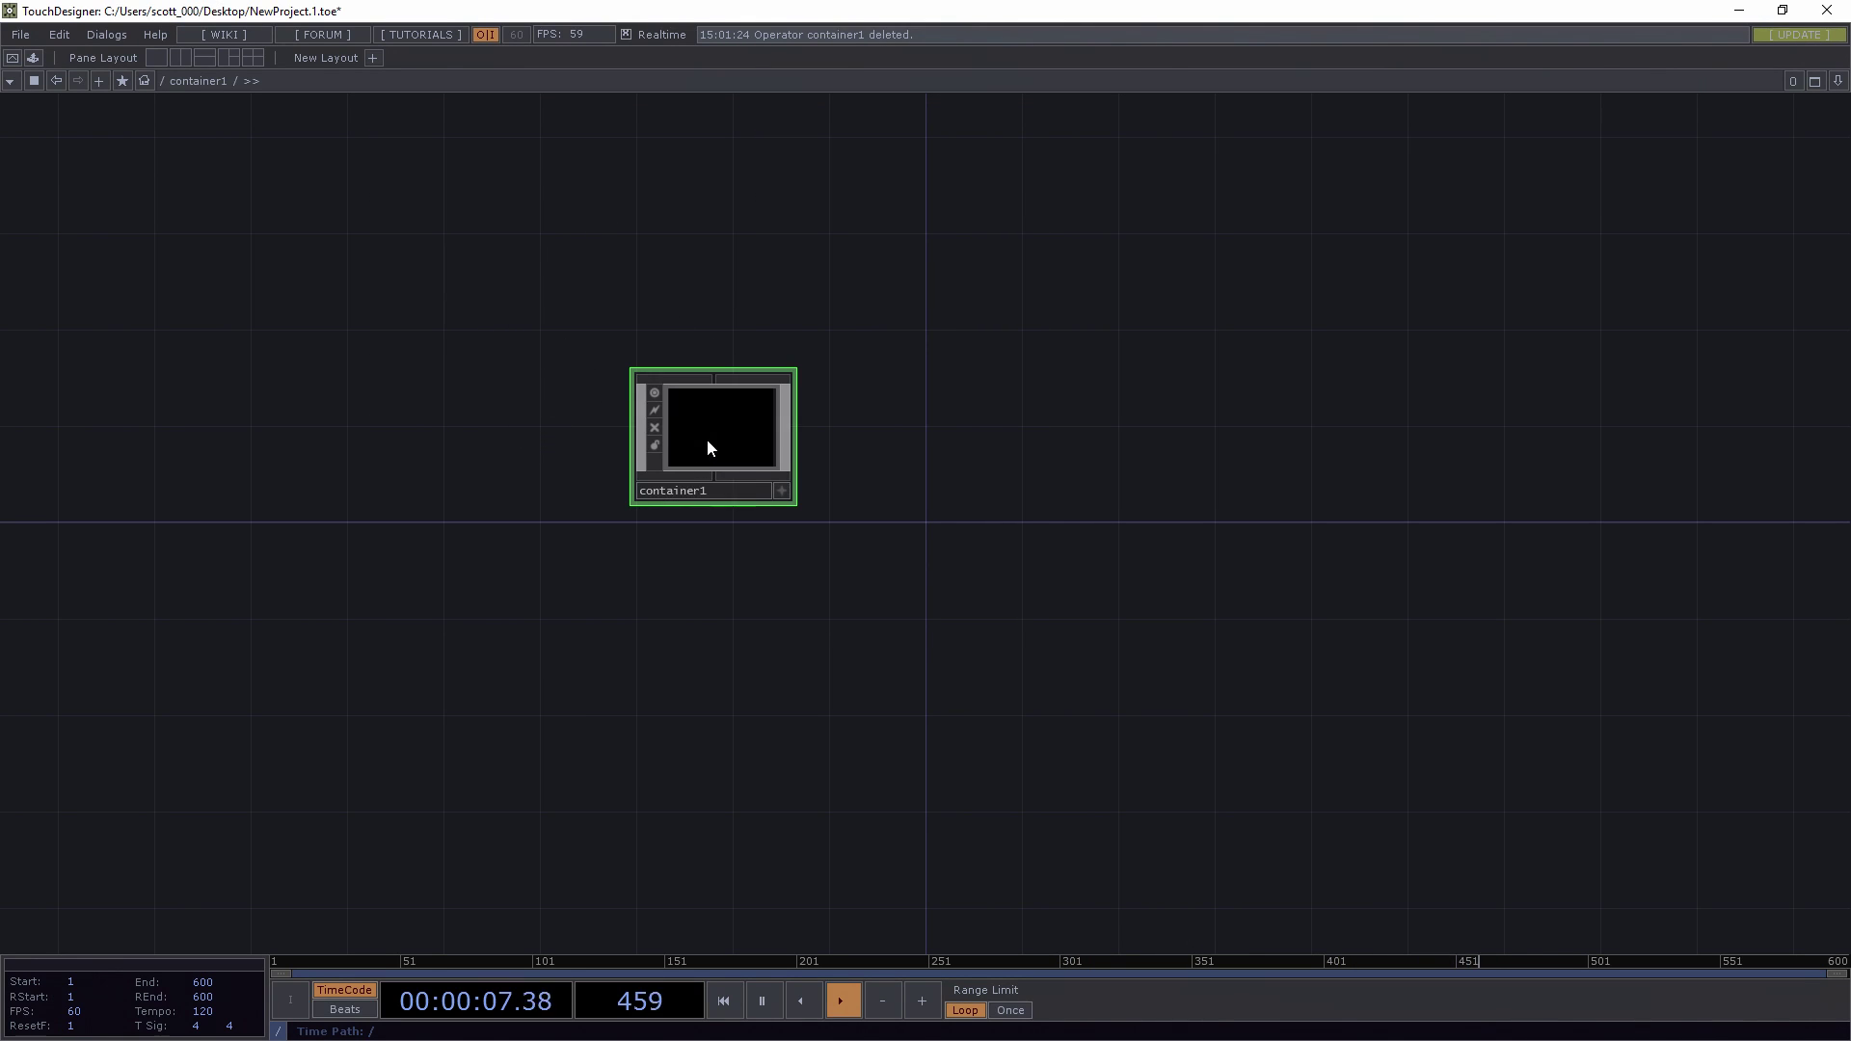
type("ramp")
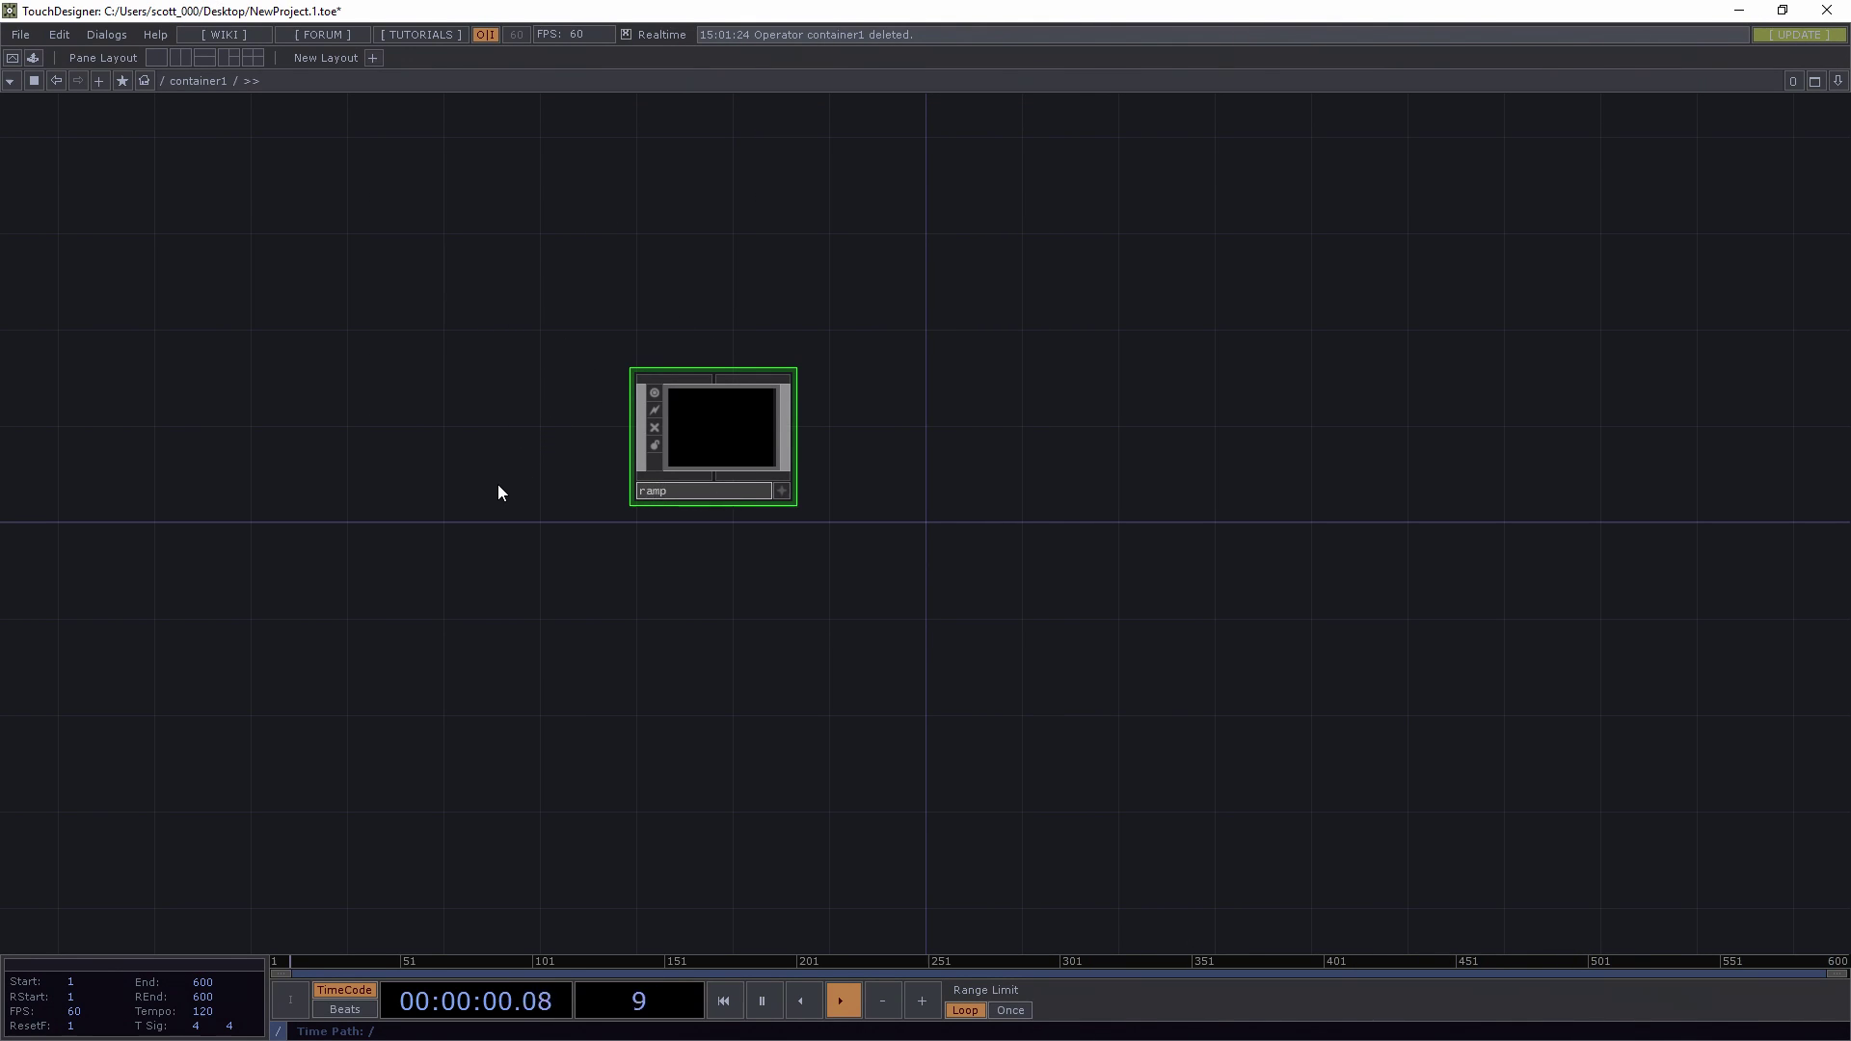
key("Return")
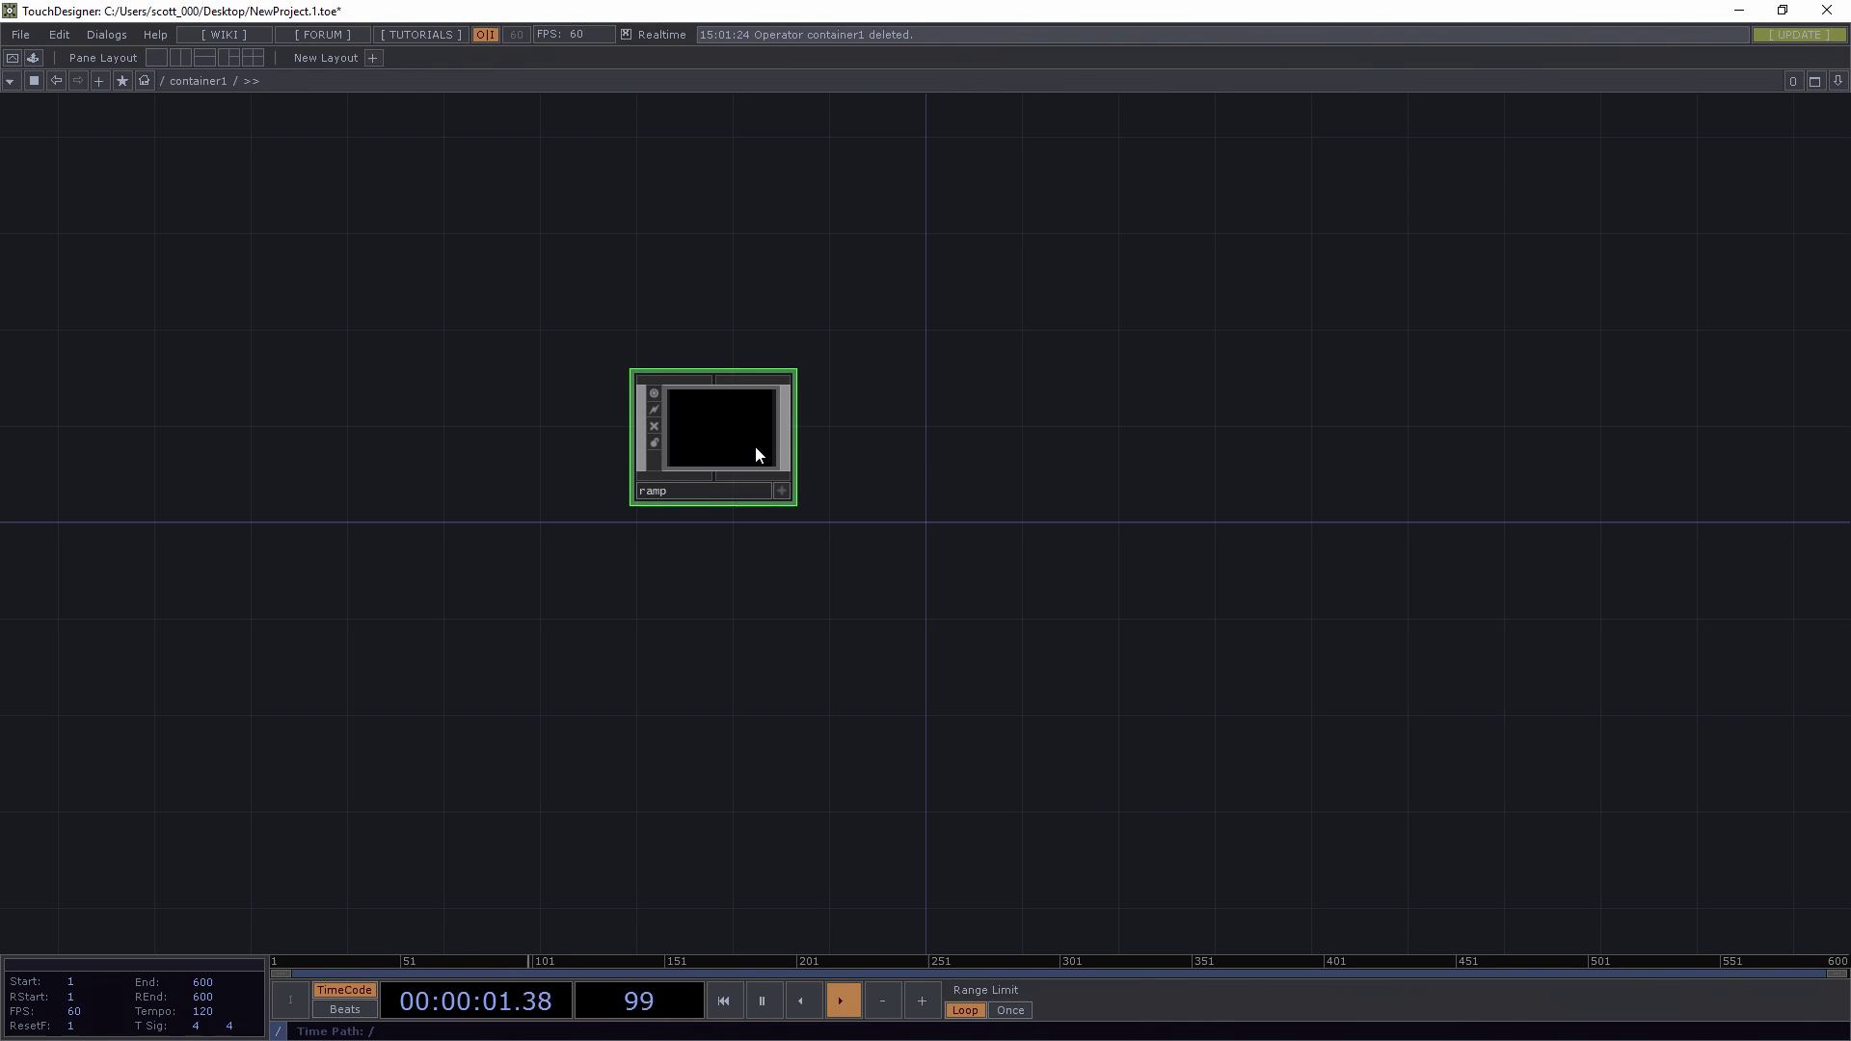
- Set the ramp container's width to 300 and height to 400
key("p")
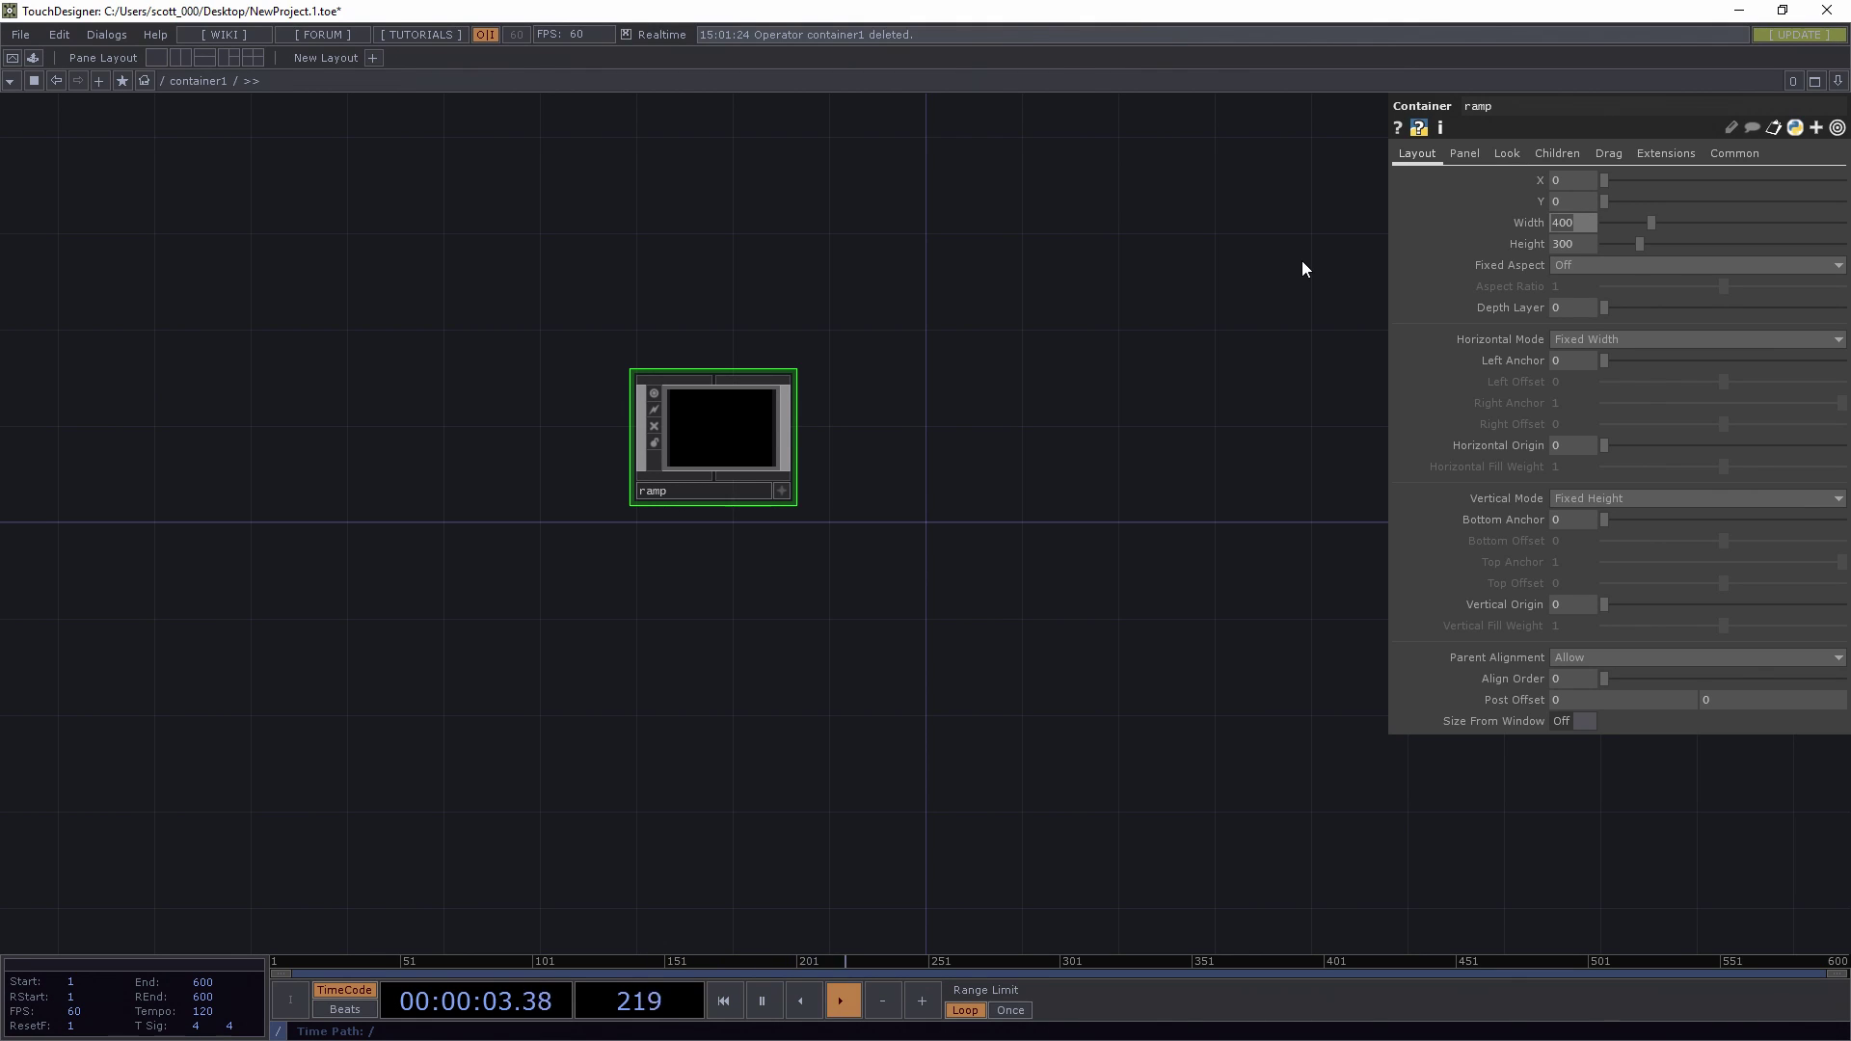
type("300")
key("Tab")
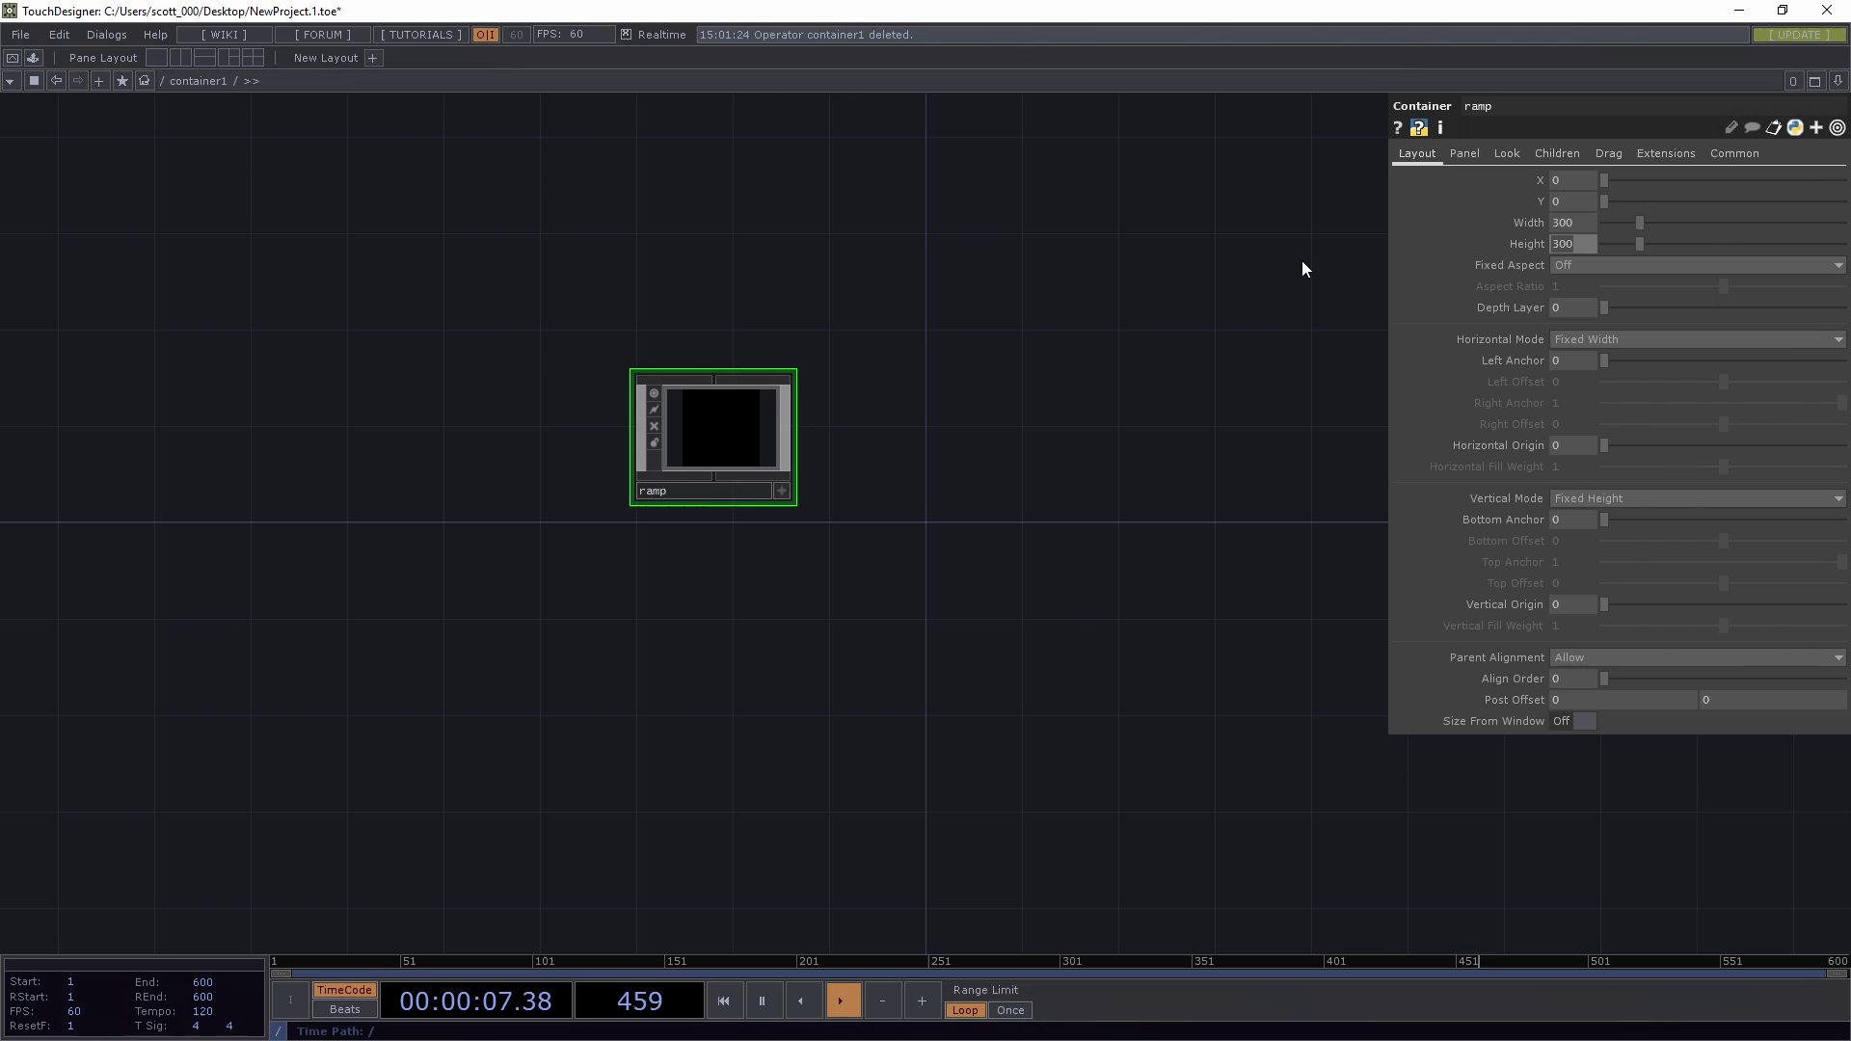
type("400")
key("Return")
- Go inside the ramp container, add a Ramp TOP and set its type to Horizontal
double_click(711, 439)
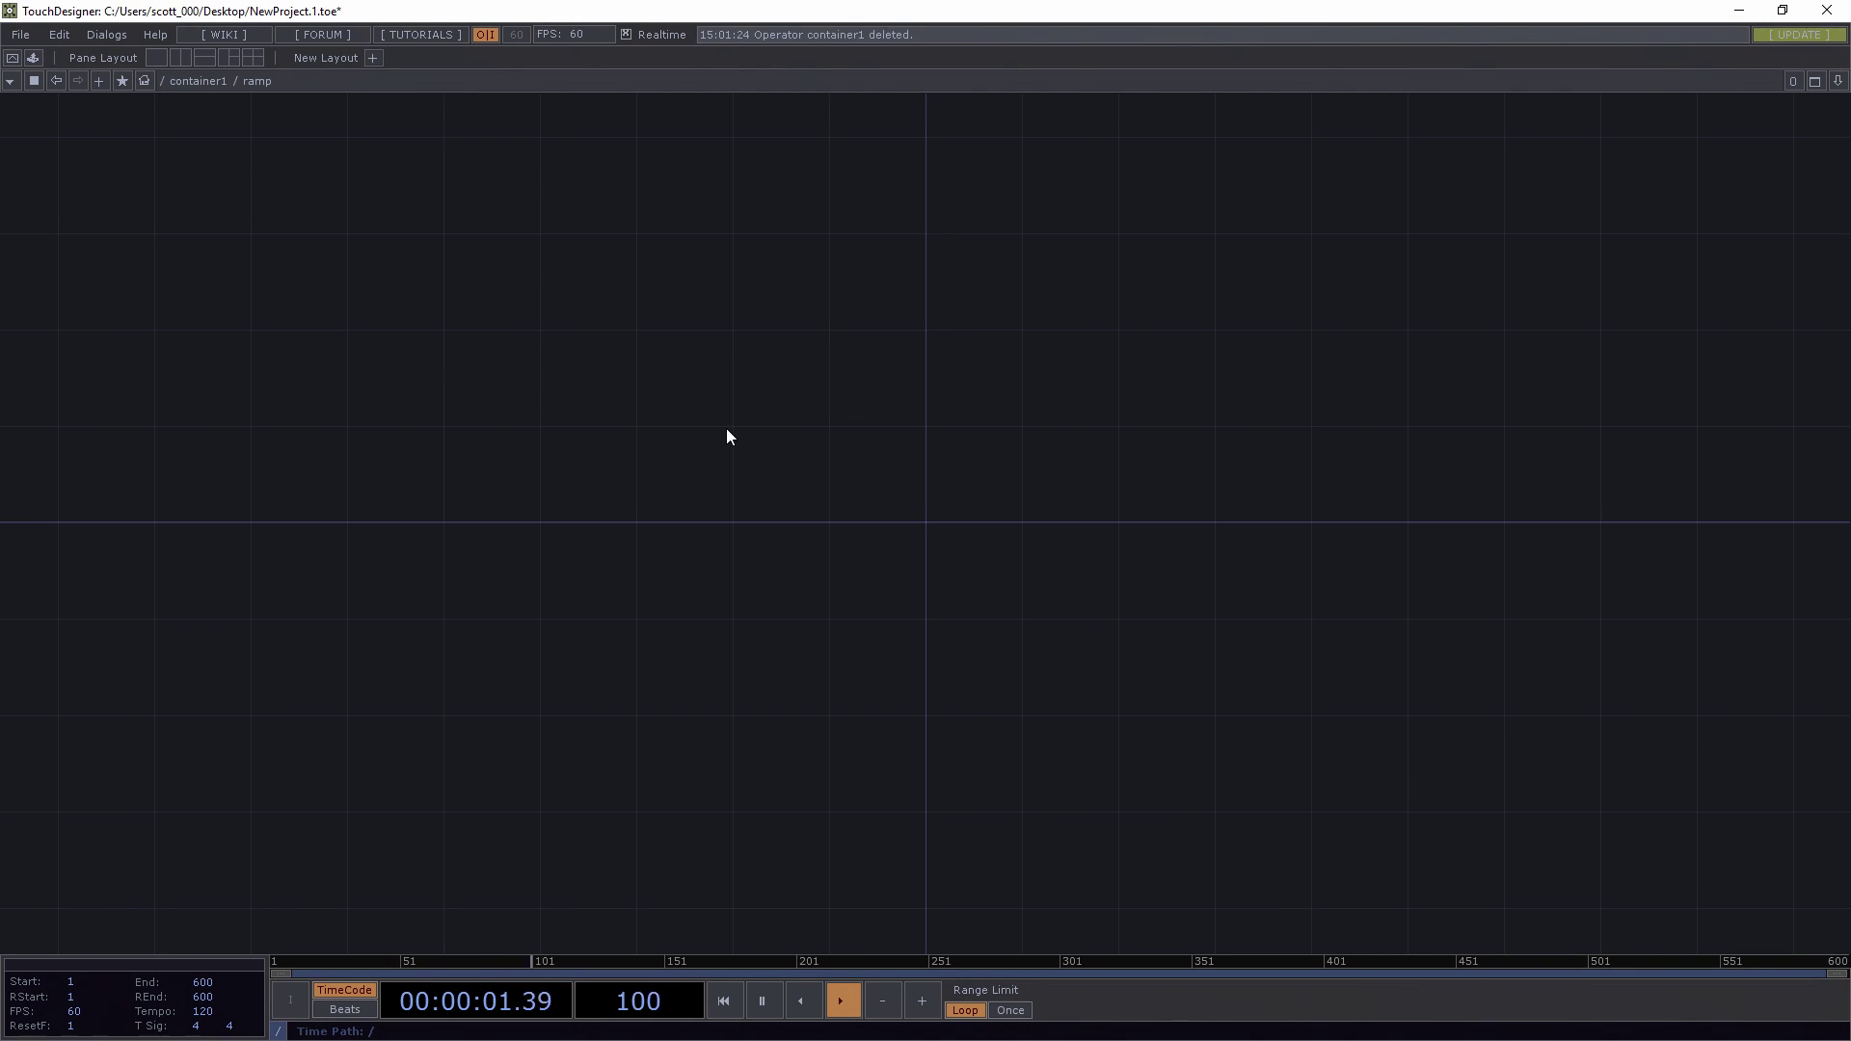
key("Tab")
left_click(464, 224)
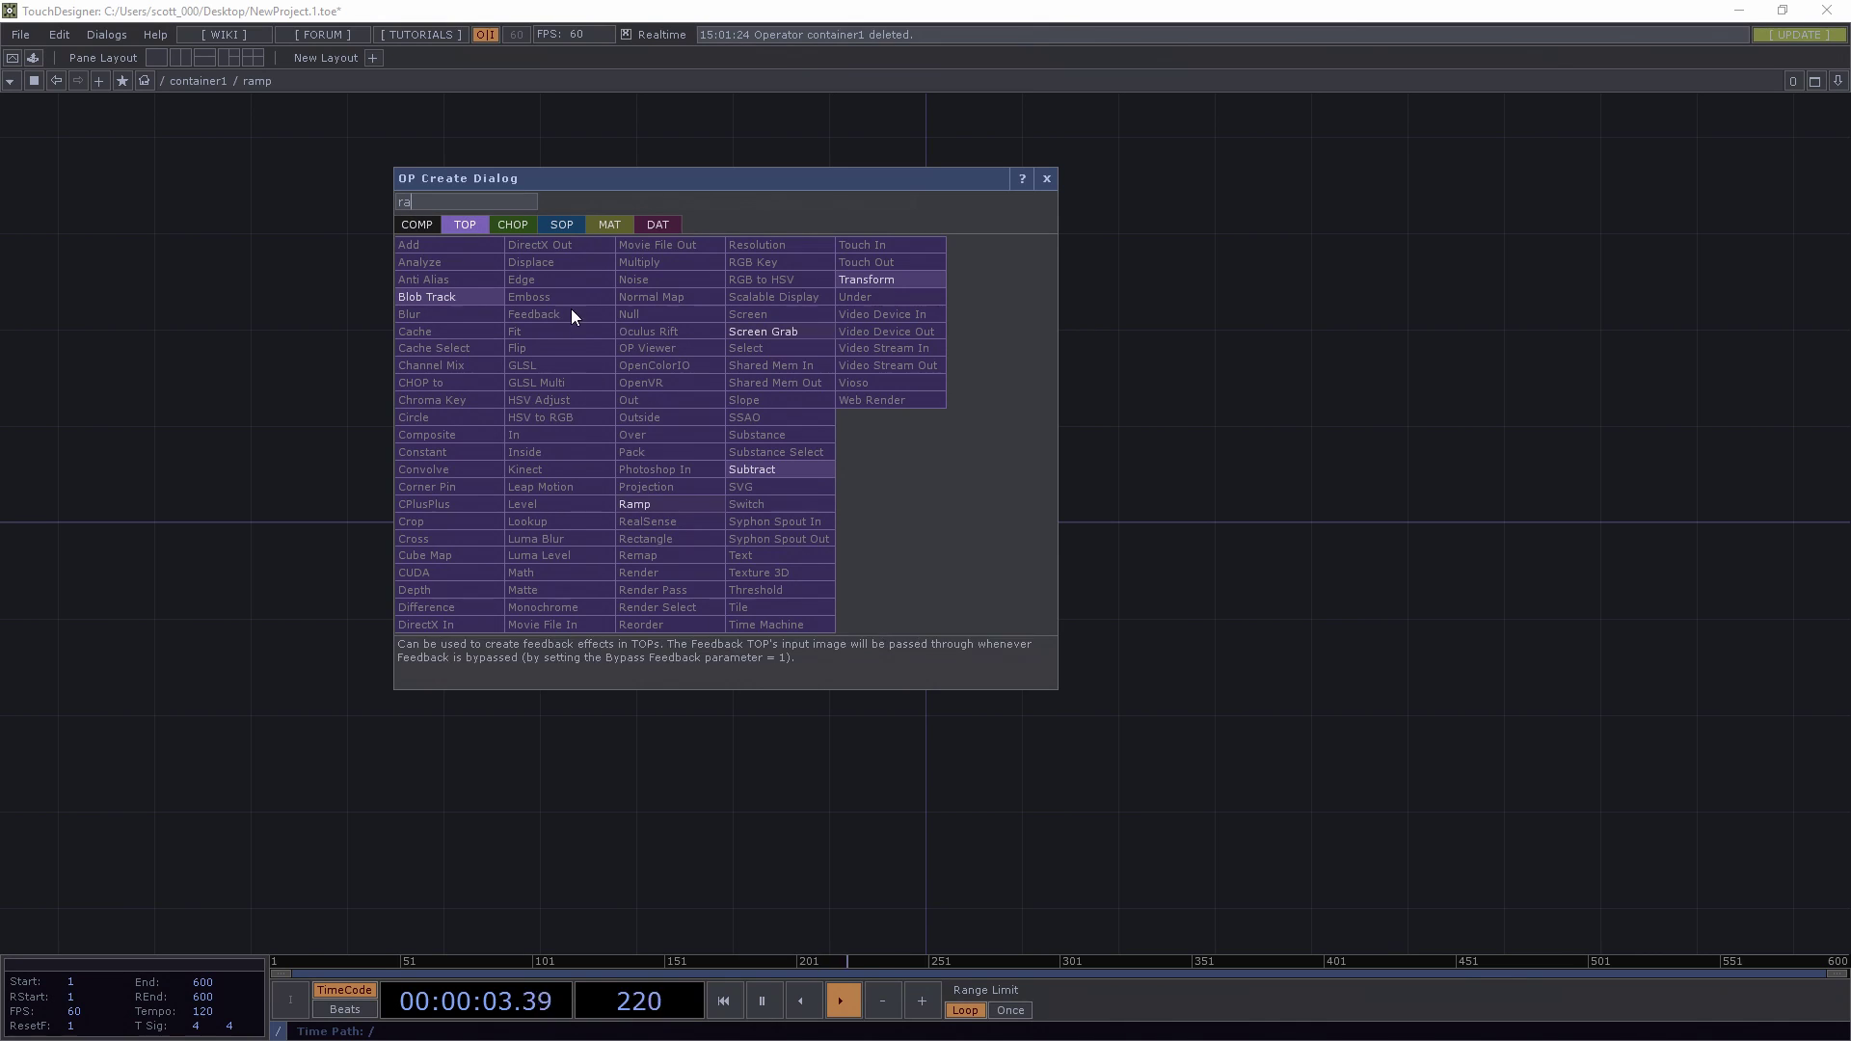
left_click(648, 470)
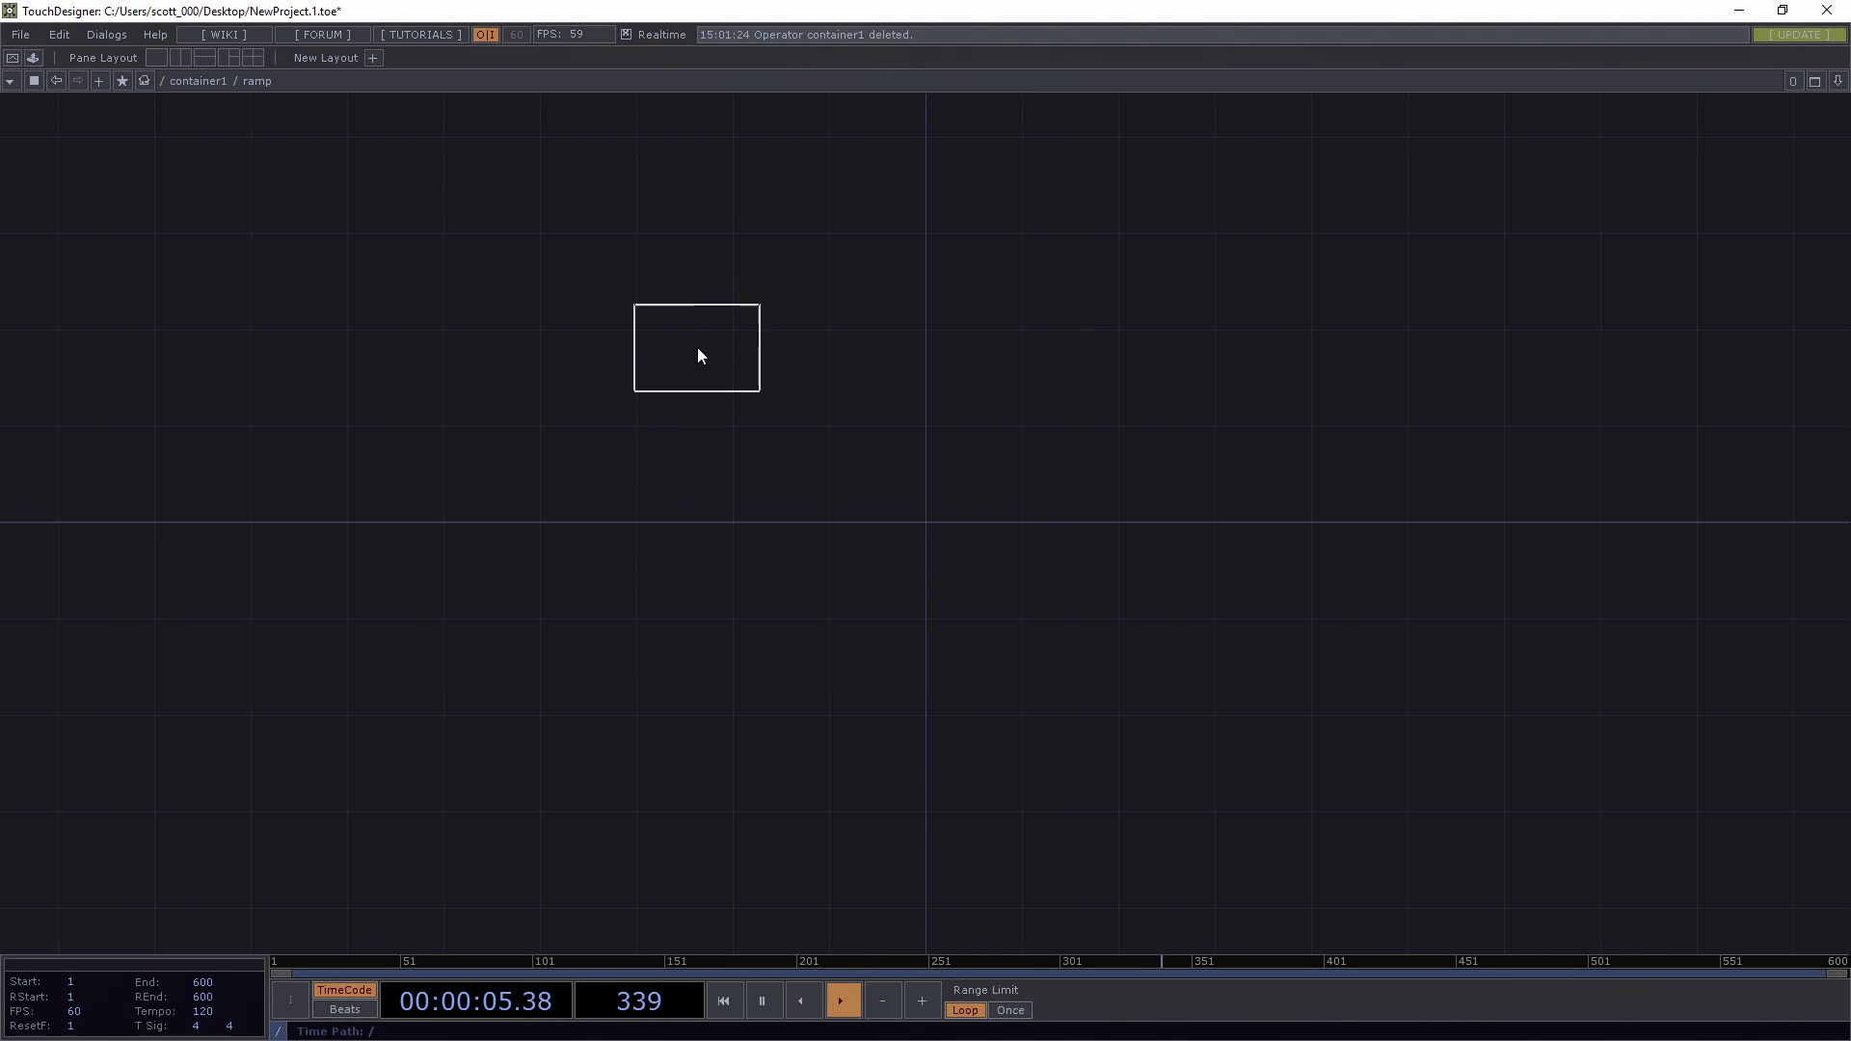
left_click(697, 345)
left_click(1621, 314)
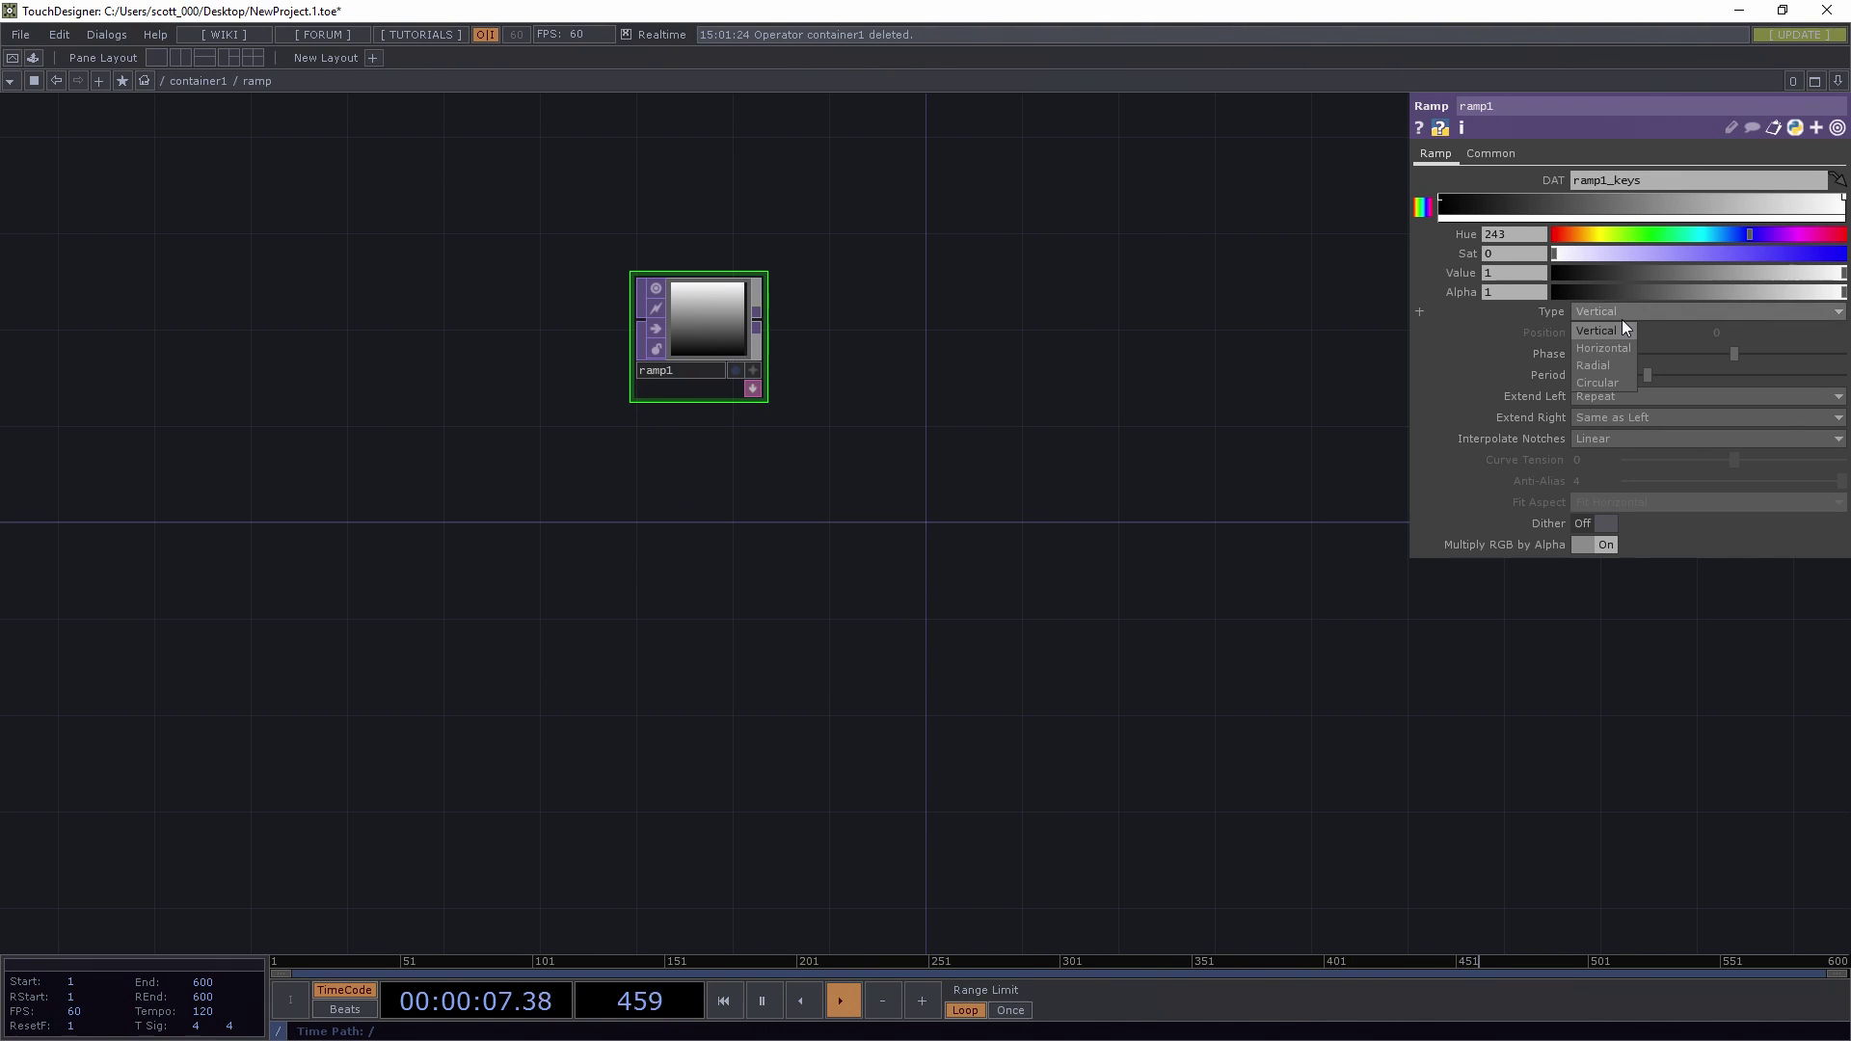
left_click(1617, 348)
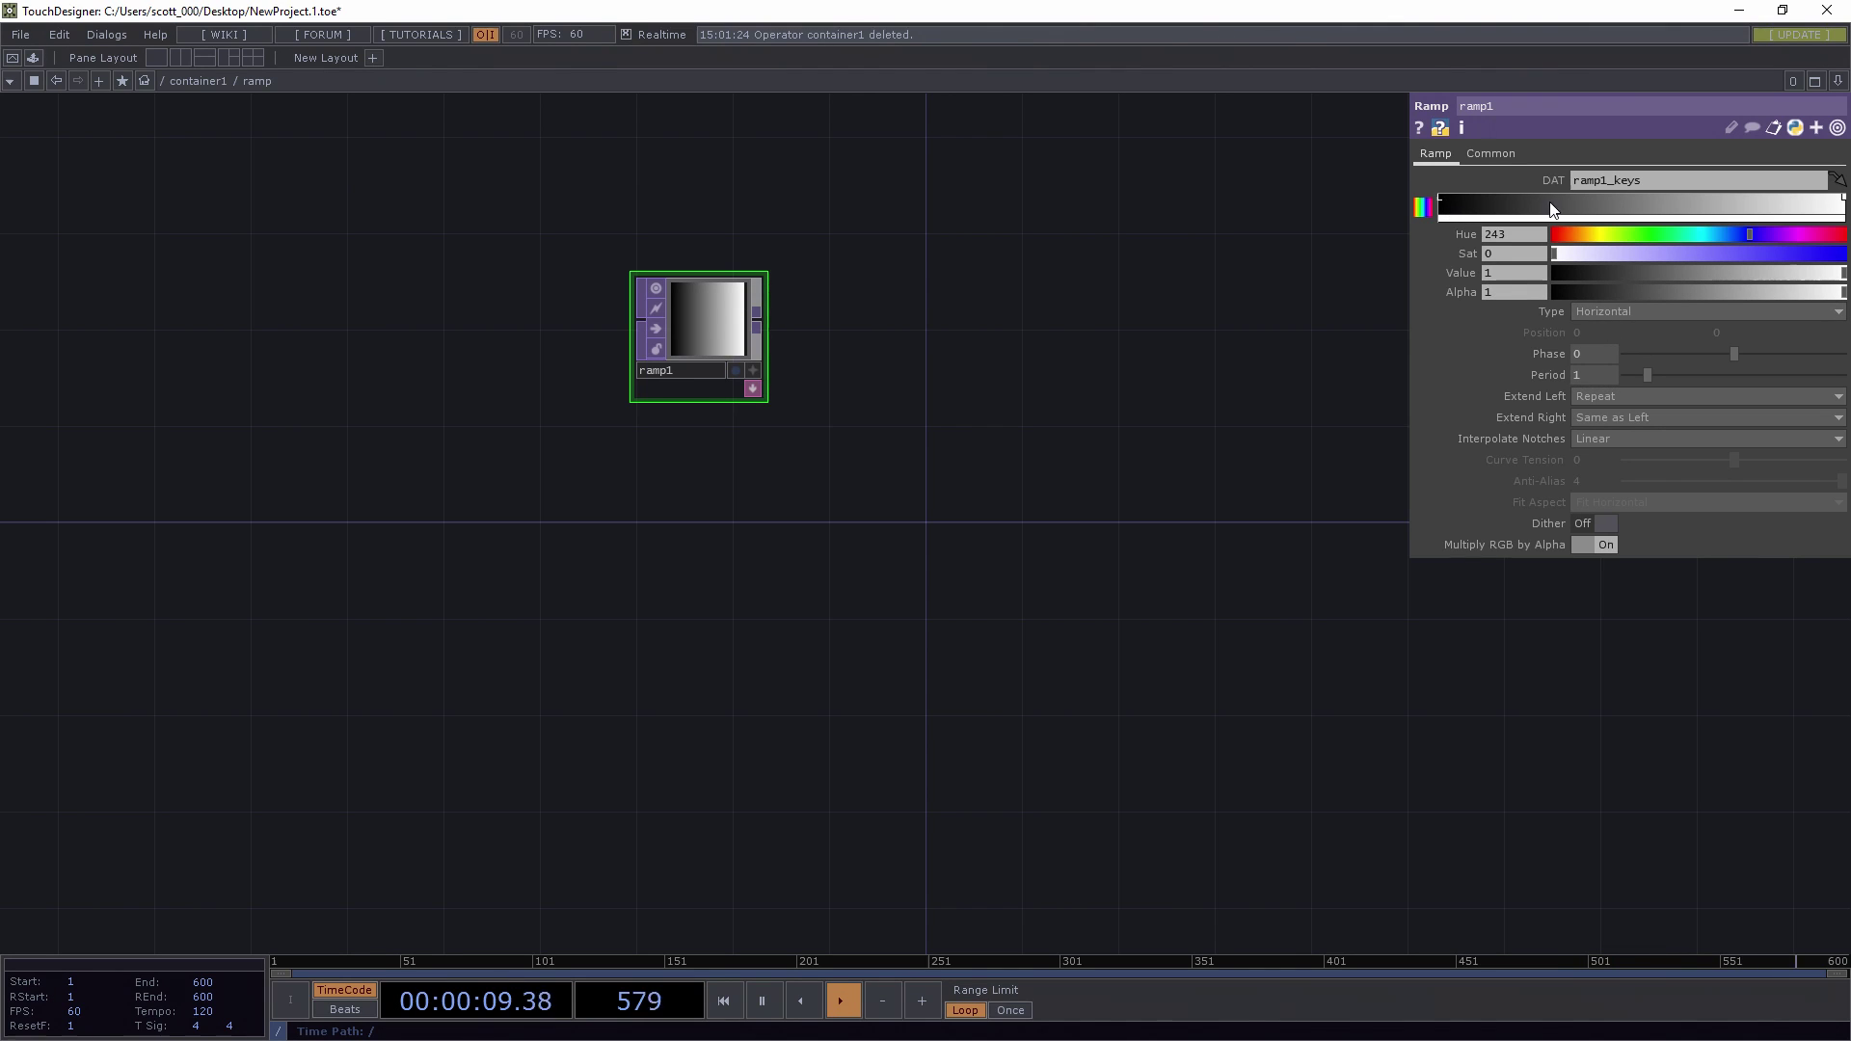
- Recolour the first key of the gradient to red with hue 360, saturation 1 and value about 1
left_click(1443, 200)
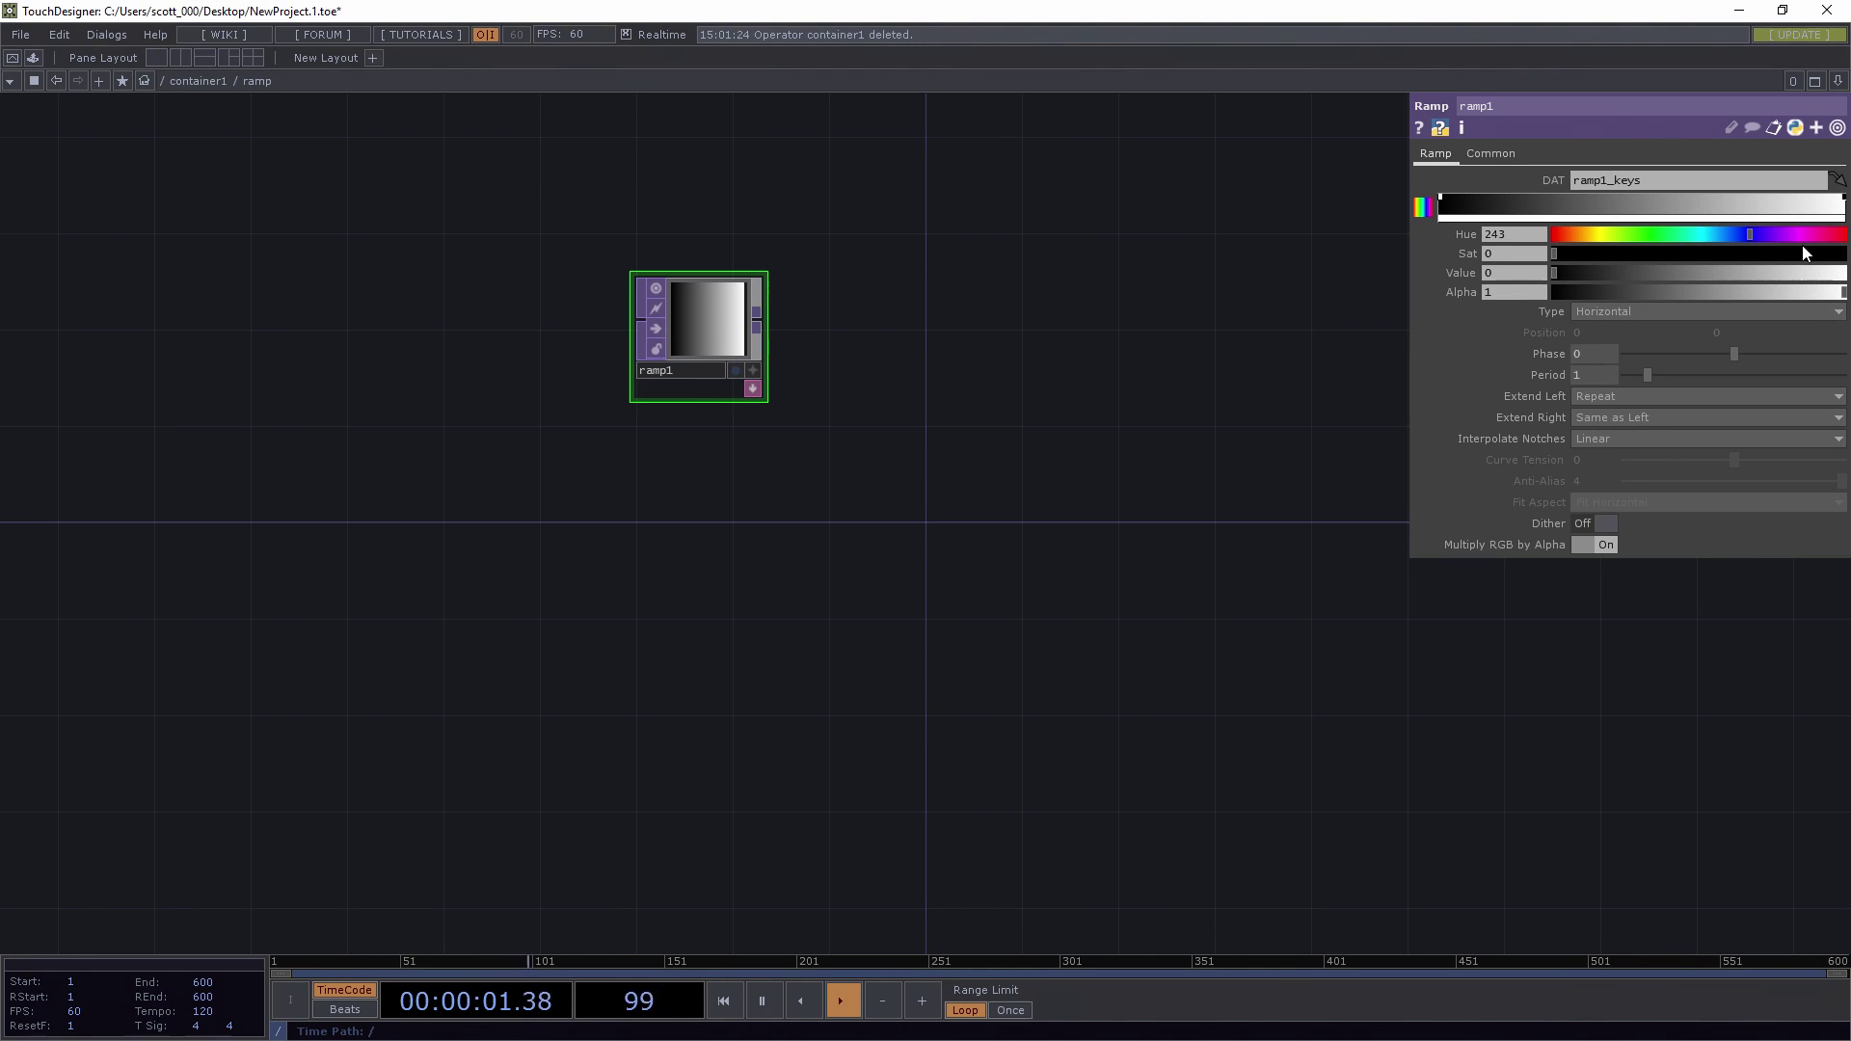
left_click(1843, 234)
left_click(1836, 254)
left_click(1837, 272)
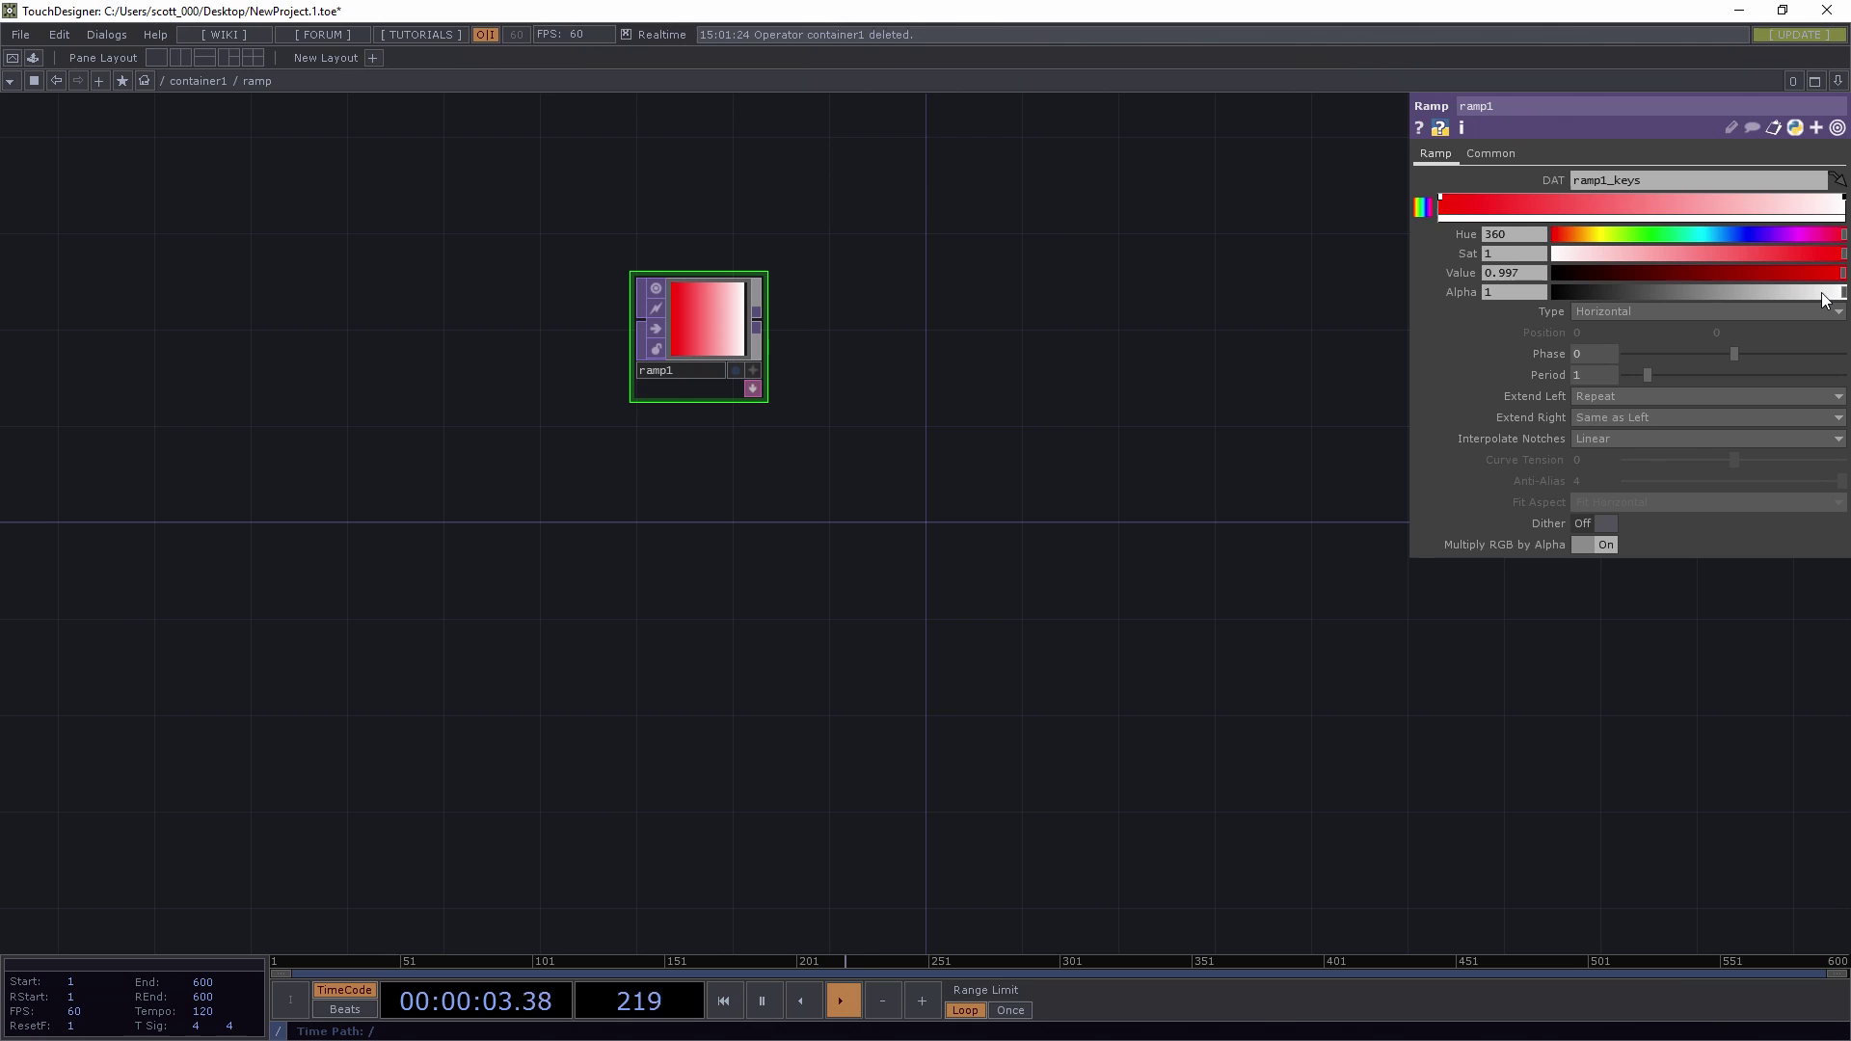
- Add two black keys to the gradient, at about 20% and 40% of its length
left_click(1523, 204)
left_click_drag(1636, 273, 1445, 306)
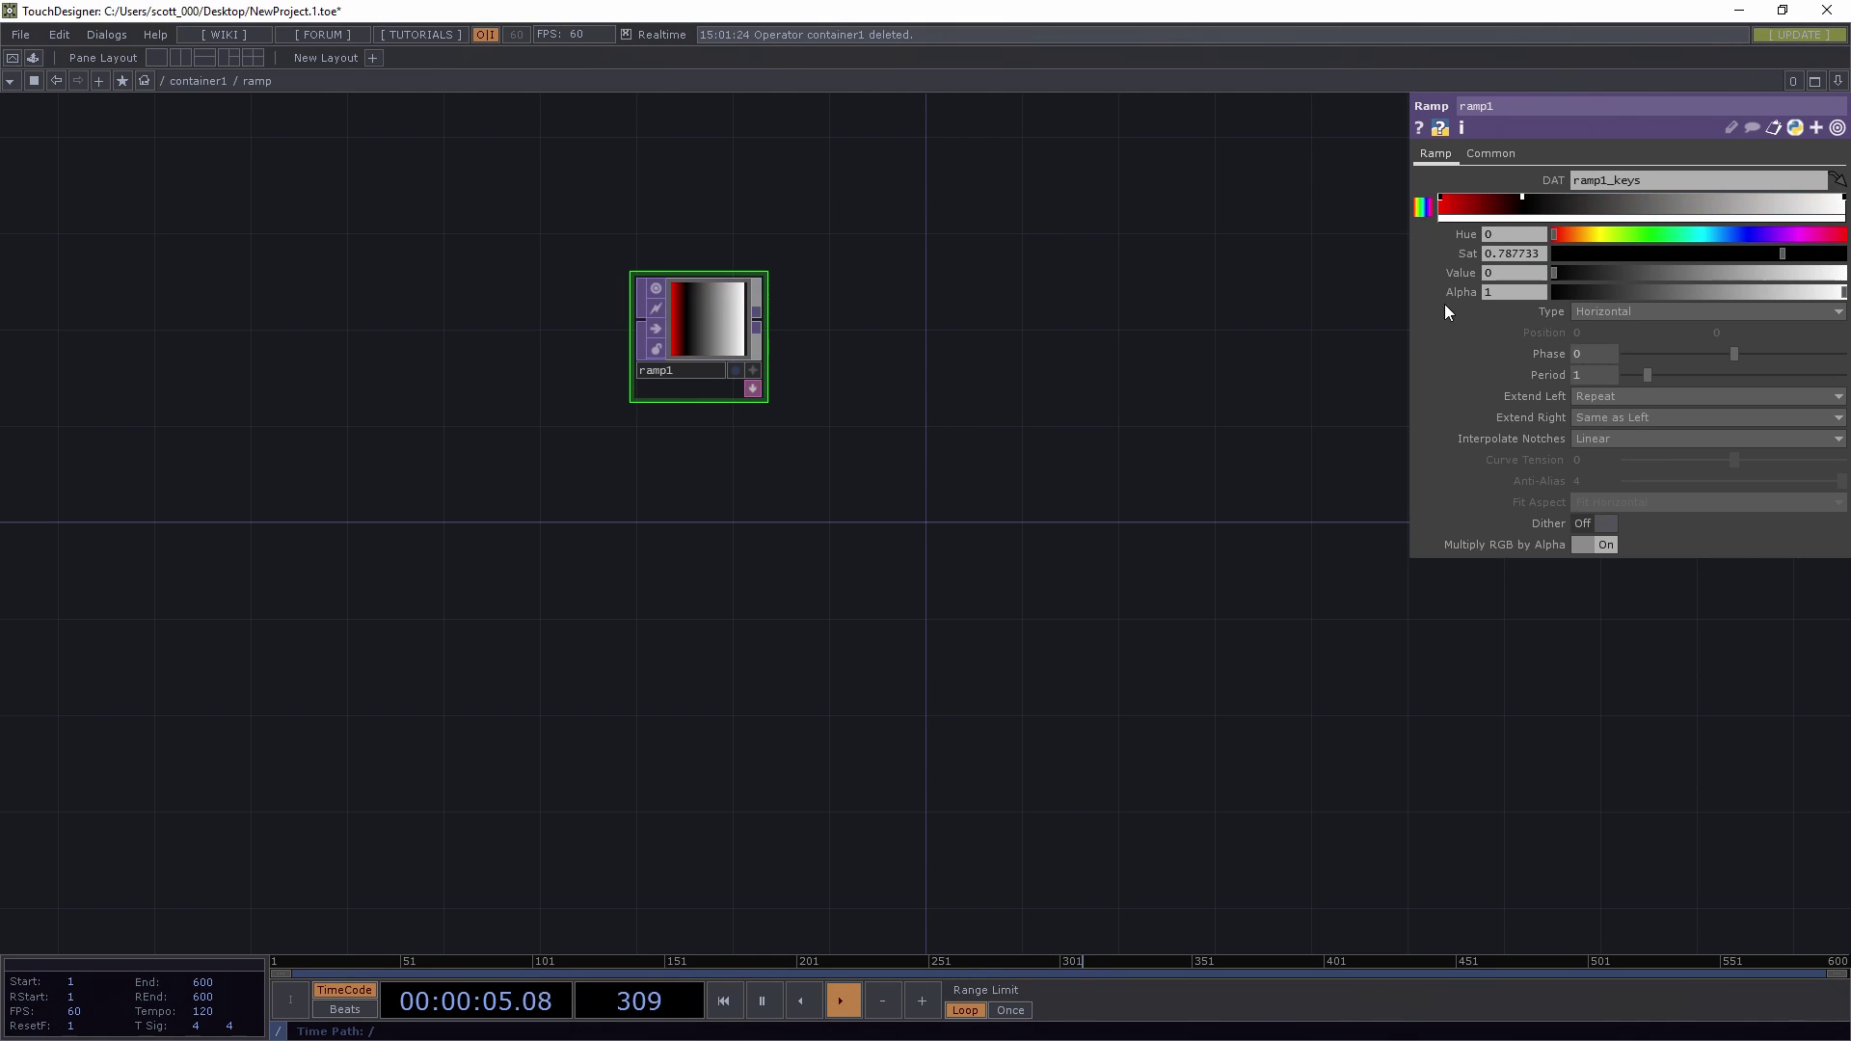
left_click(1597, 211)
left_click_drag(1602, 273, 1543, 274)
- Add a blue key at the middle of the gradient with hue 243, saturation 1 and value 1
left_click(1644, 204)
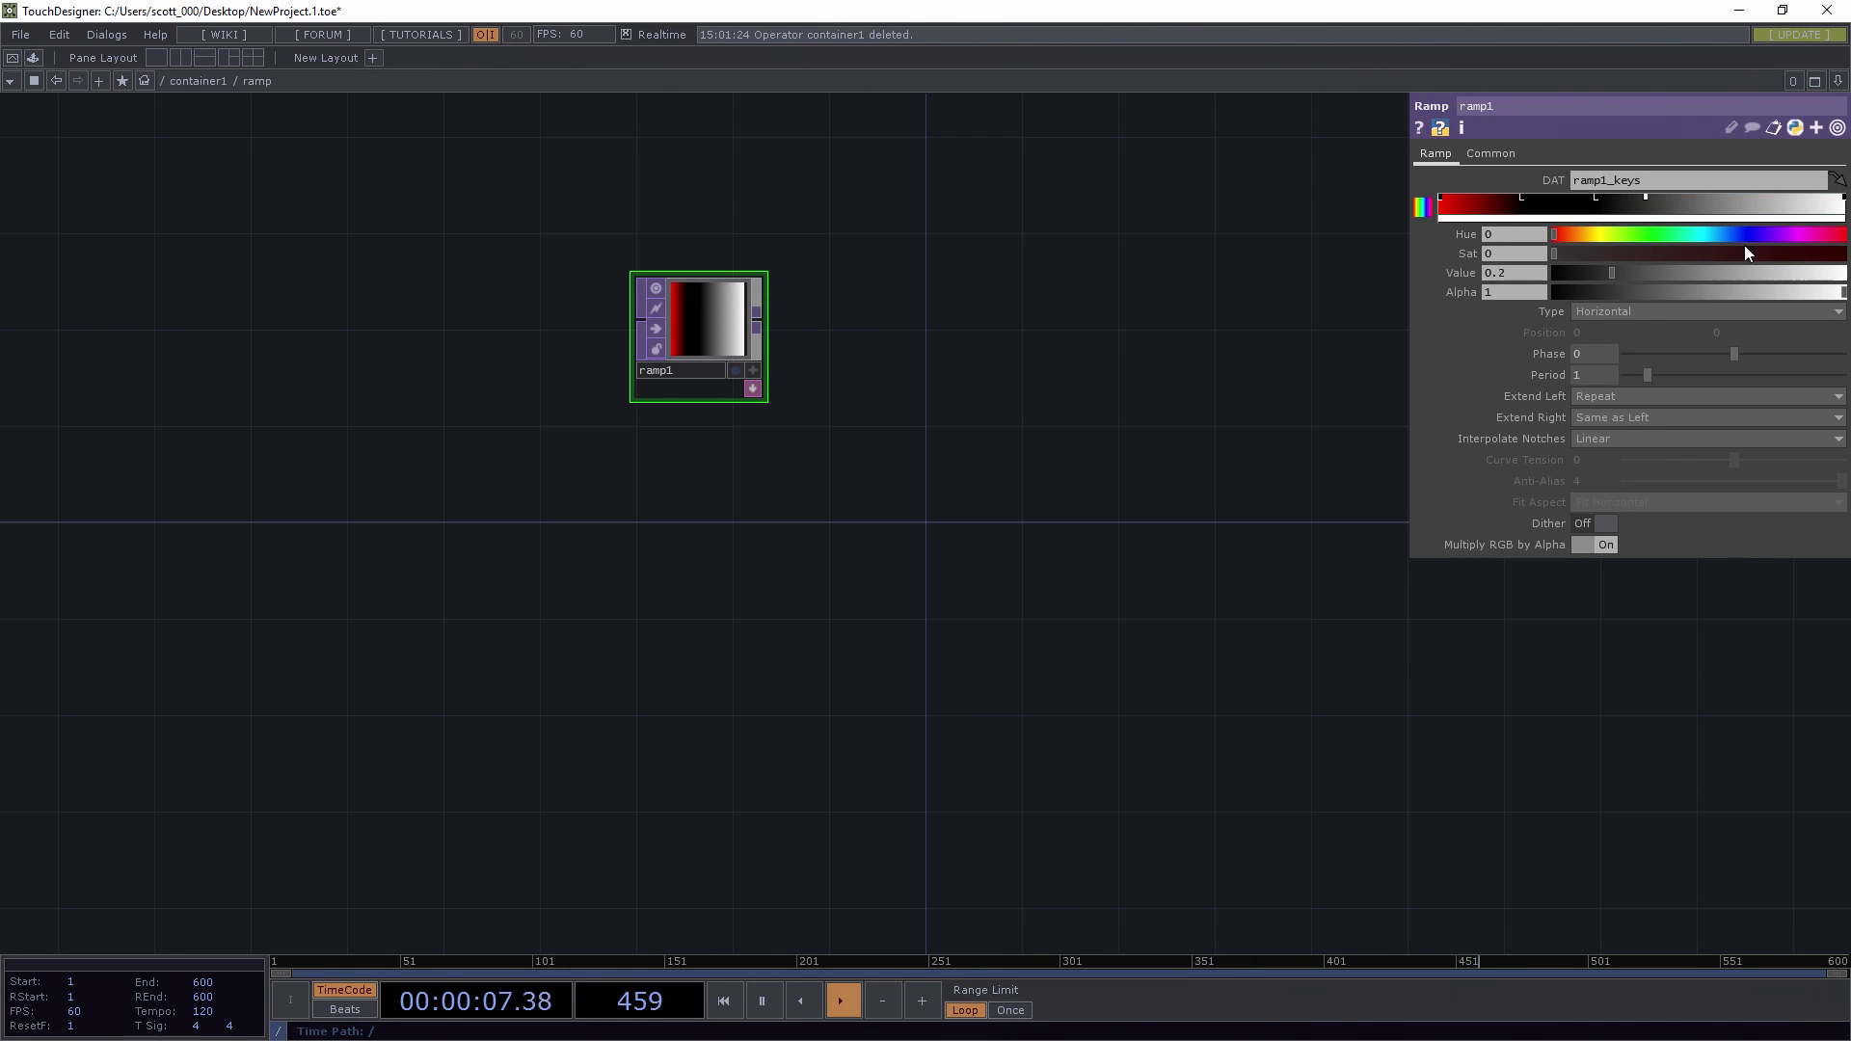
left_click(1749, 235)
left_click(1822, 253)
left_click(1837, 273)
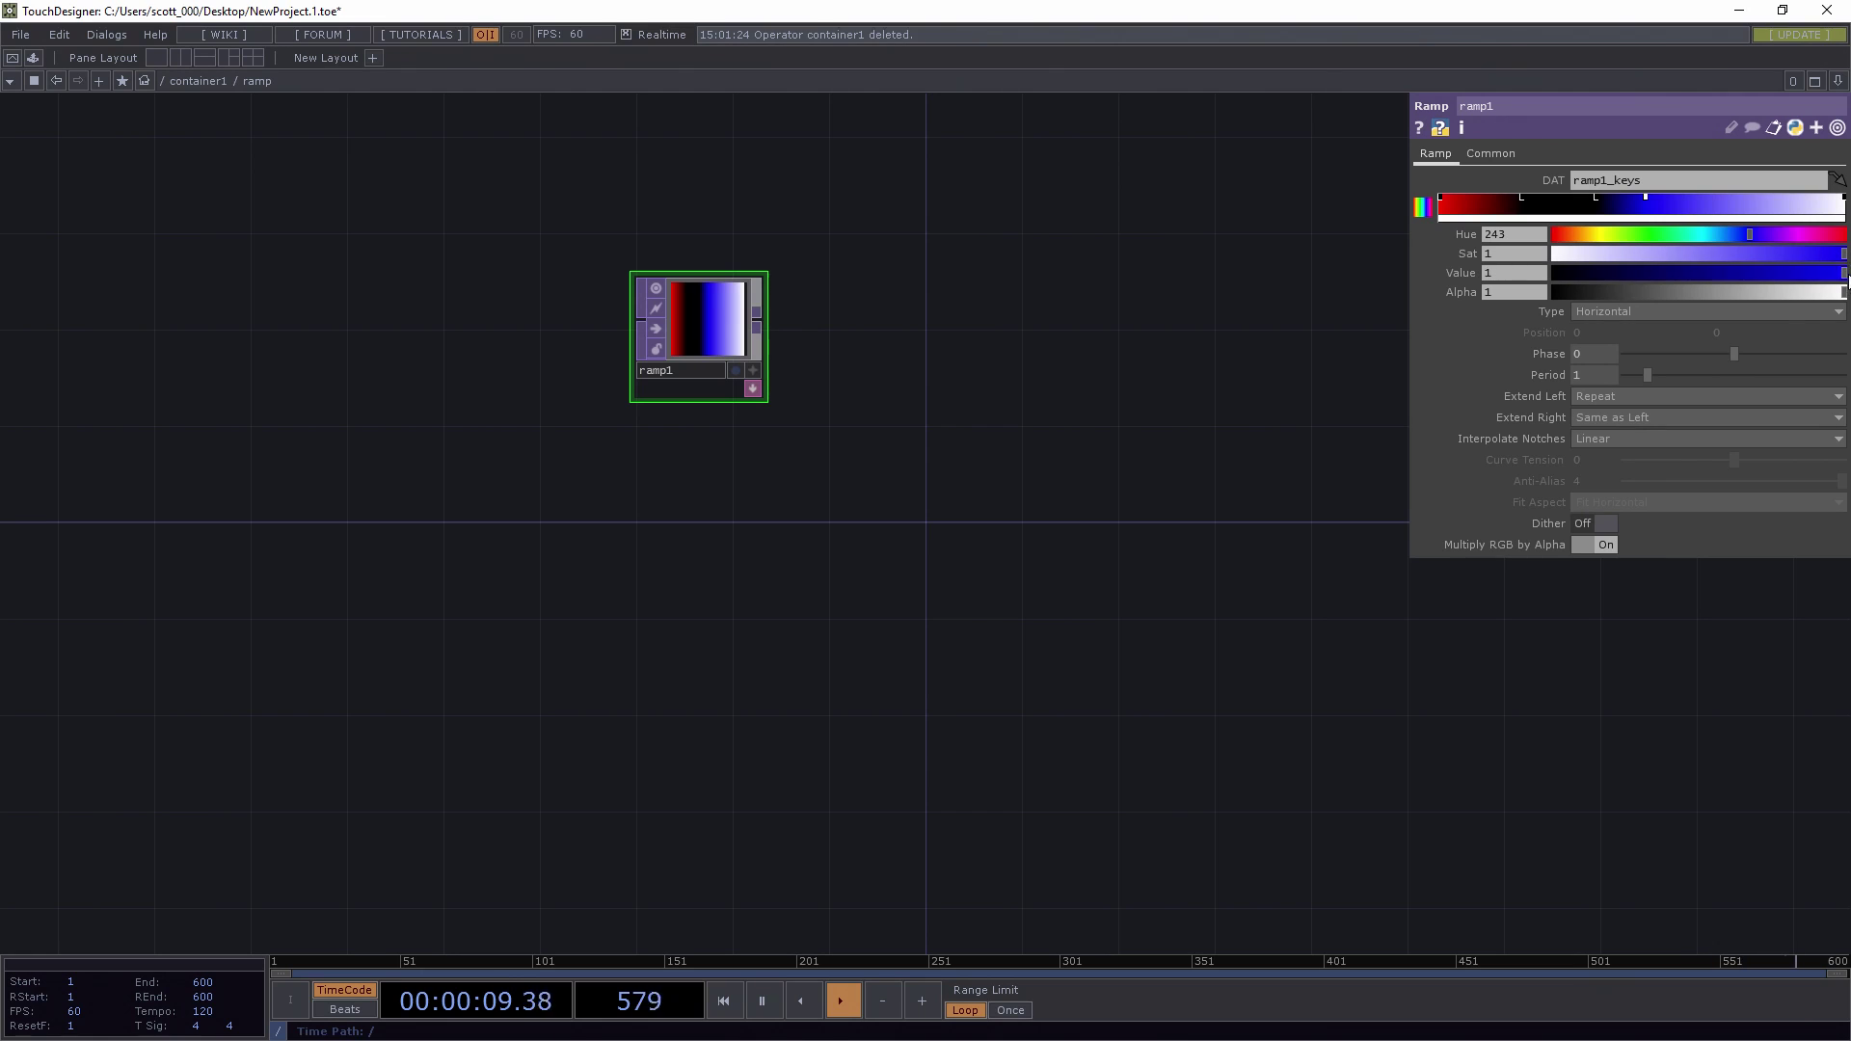
- Add two black keys between the blue key and the white end of the gradient, and remove the white end key
left_click(1703, 204)
left_click_drag(1749, 272, 1542, 272)
left_click(1768, 201)
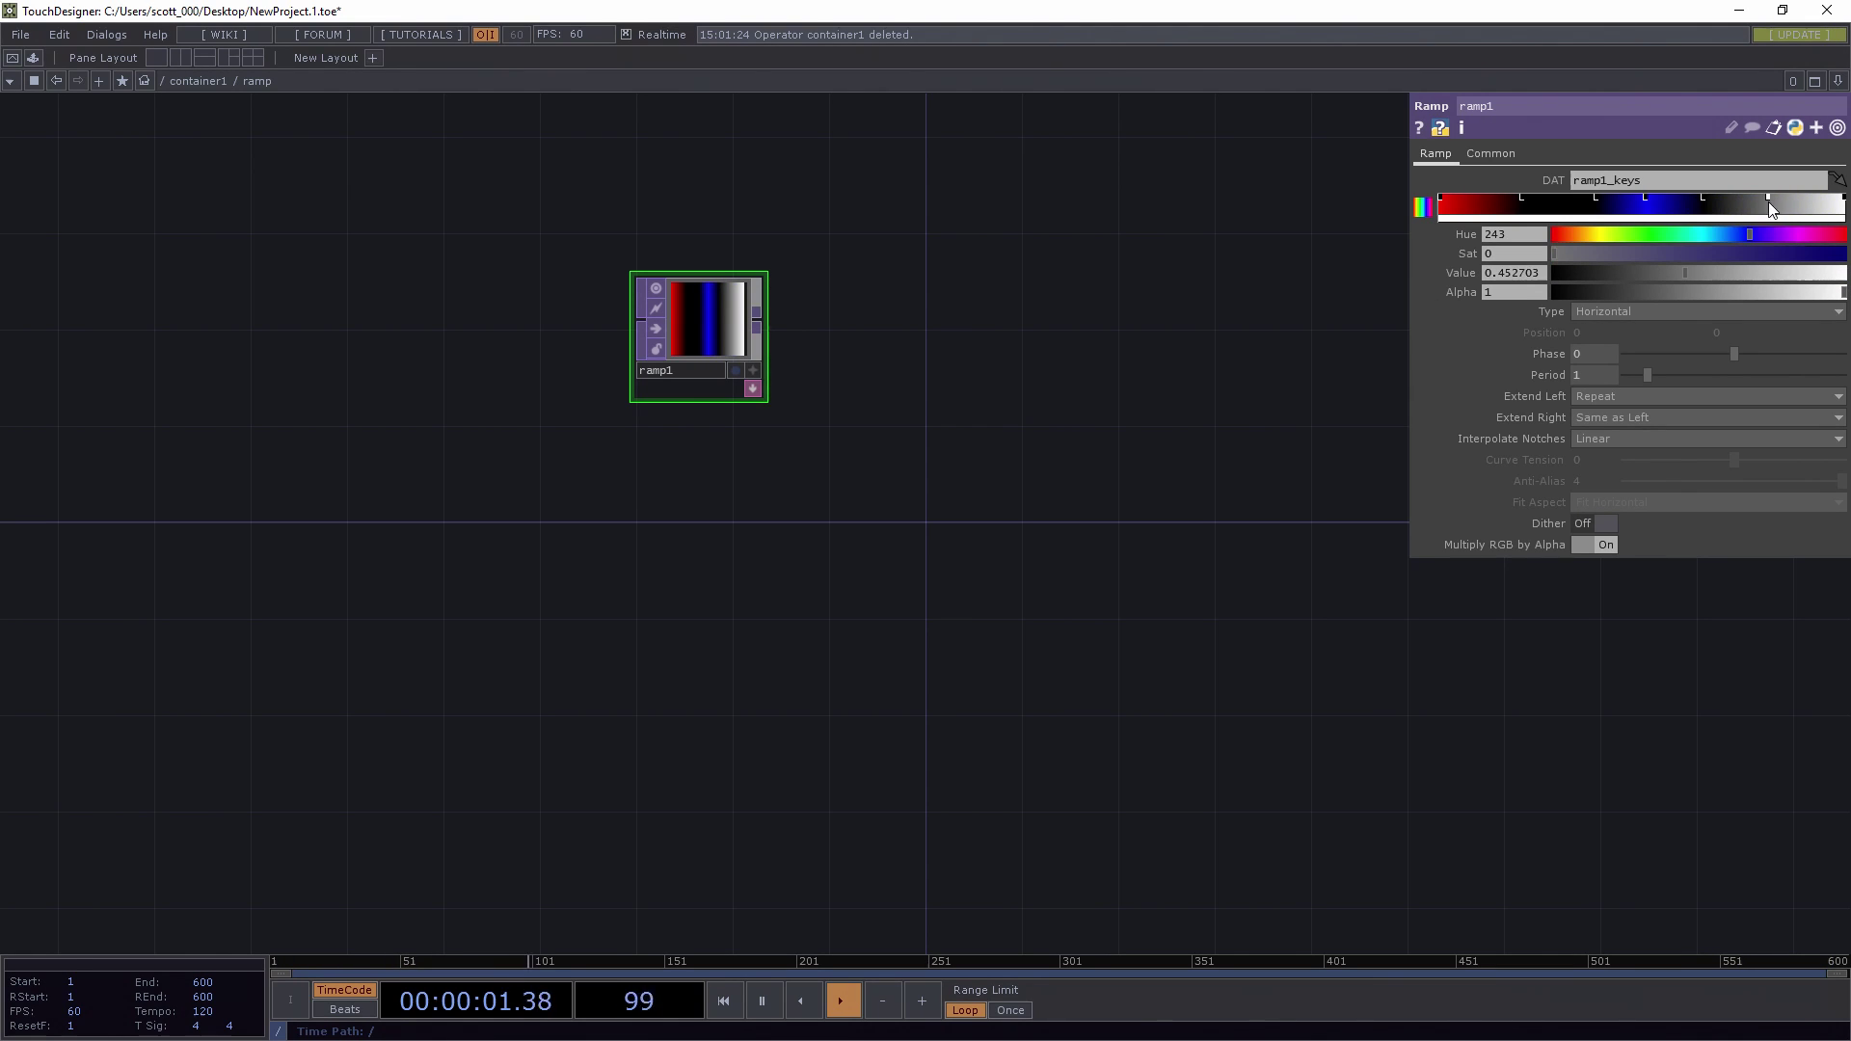
left_click_drag(1768, 275, 1438, 319)
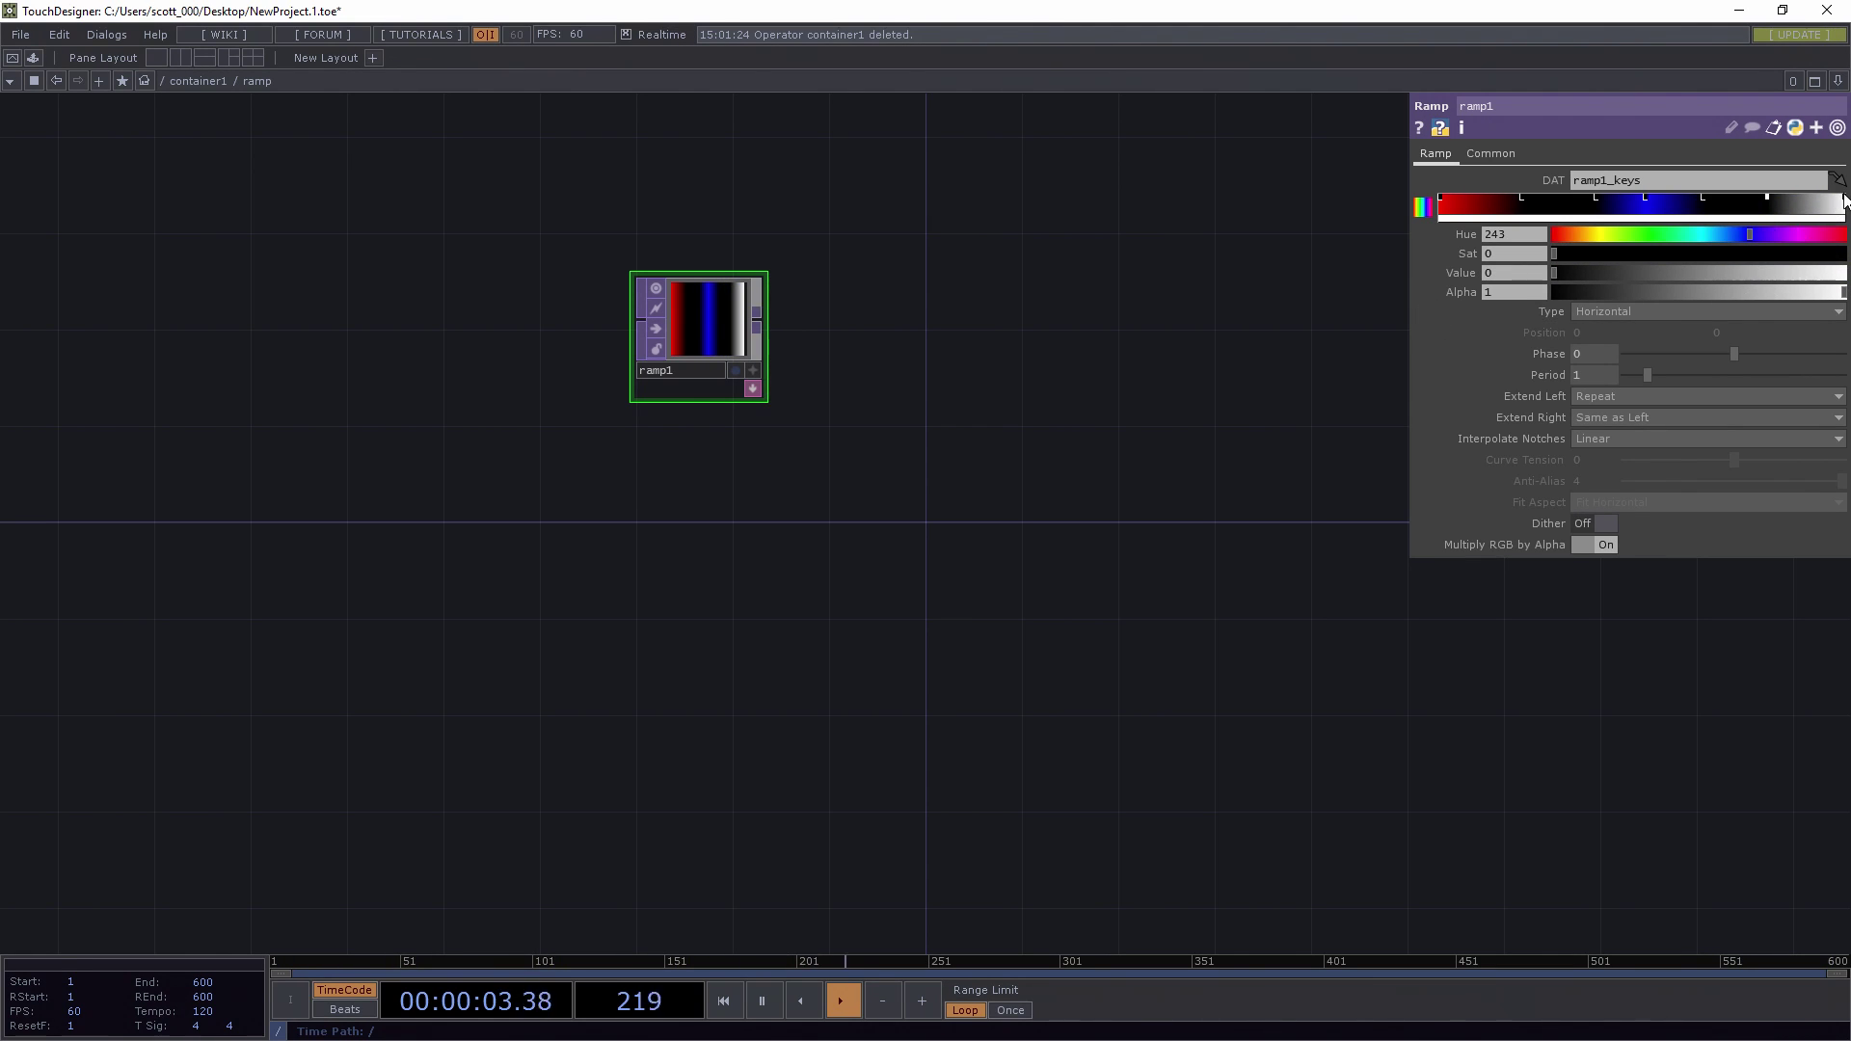
left_click(1843, 199)
left_click_drag(1844, 198, 1847, 165)
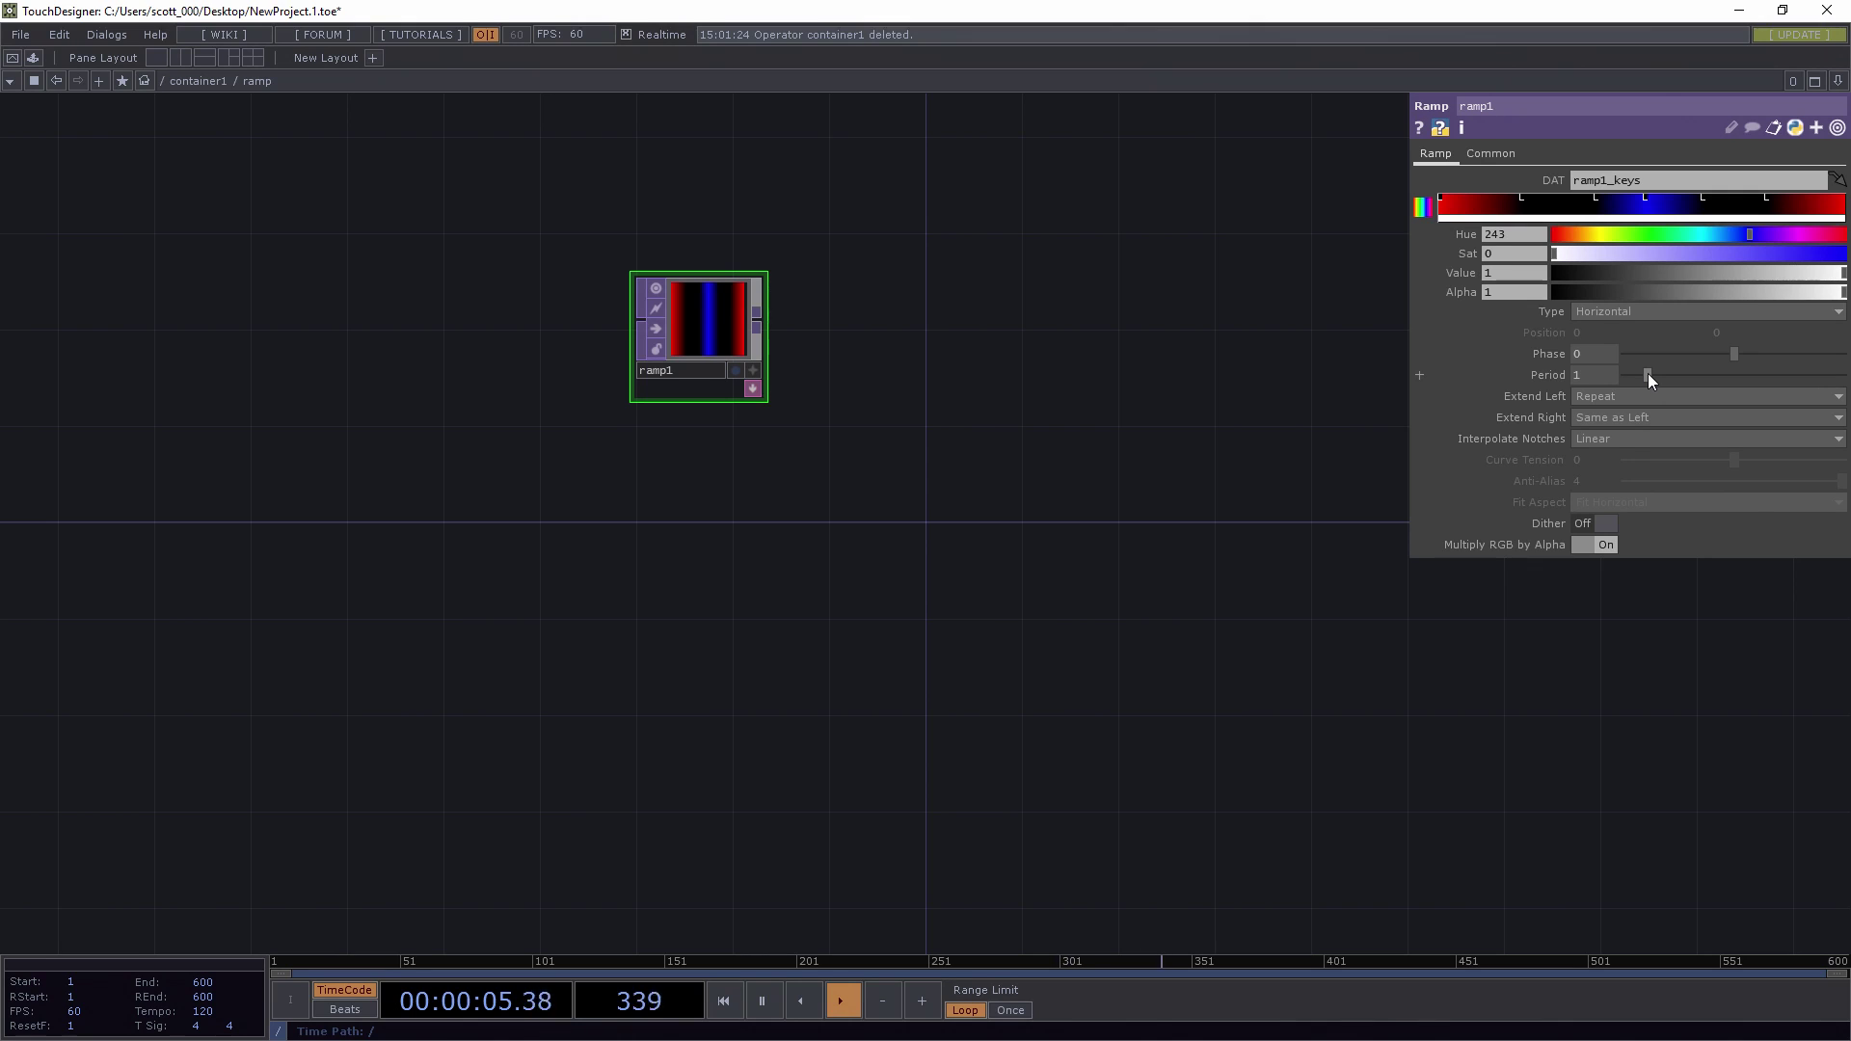
- Animate the ramp by setting its Phase to the expression absTime.seconds/3
left_click_drag(1733, 351, 1604, 342)
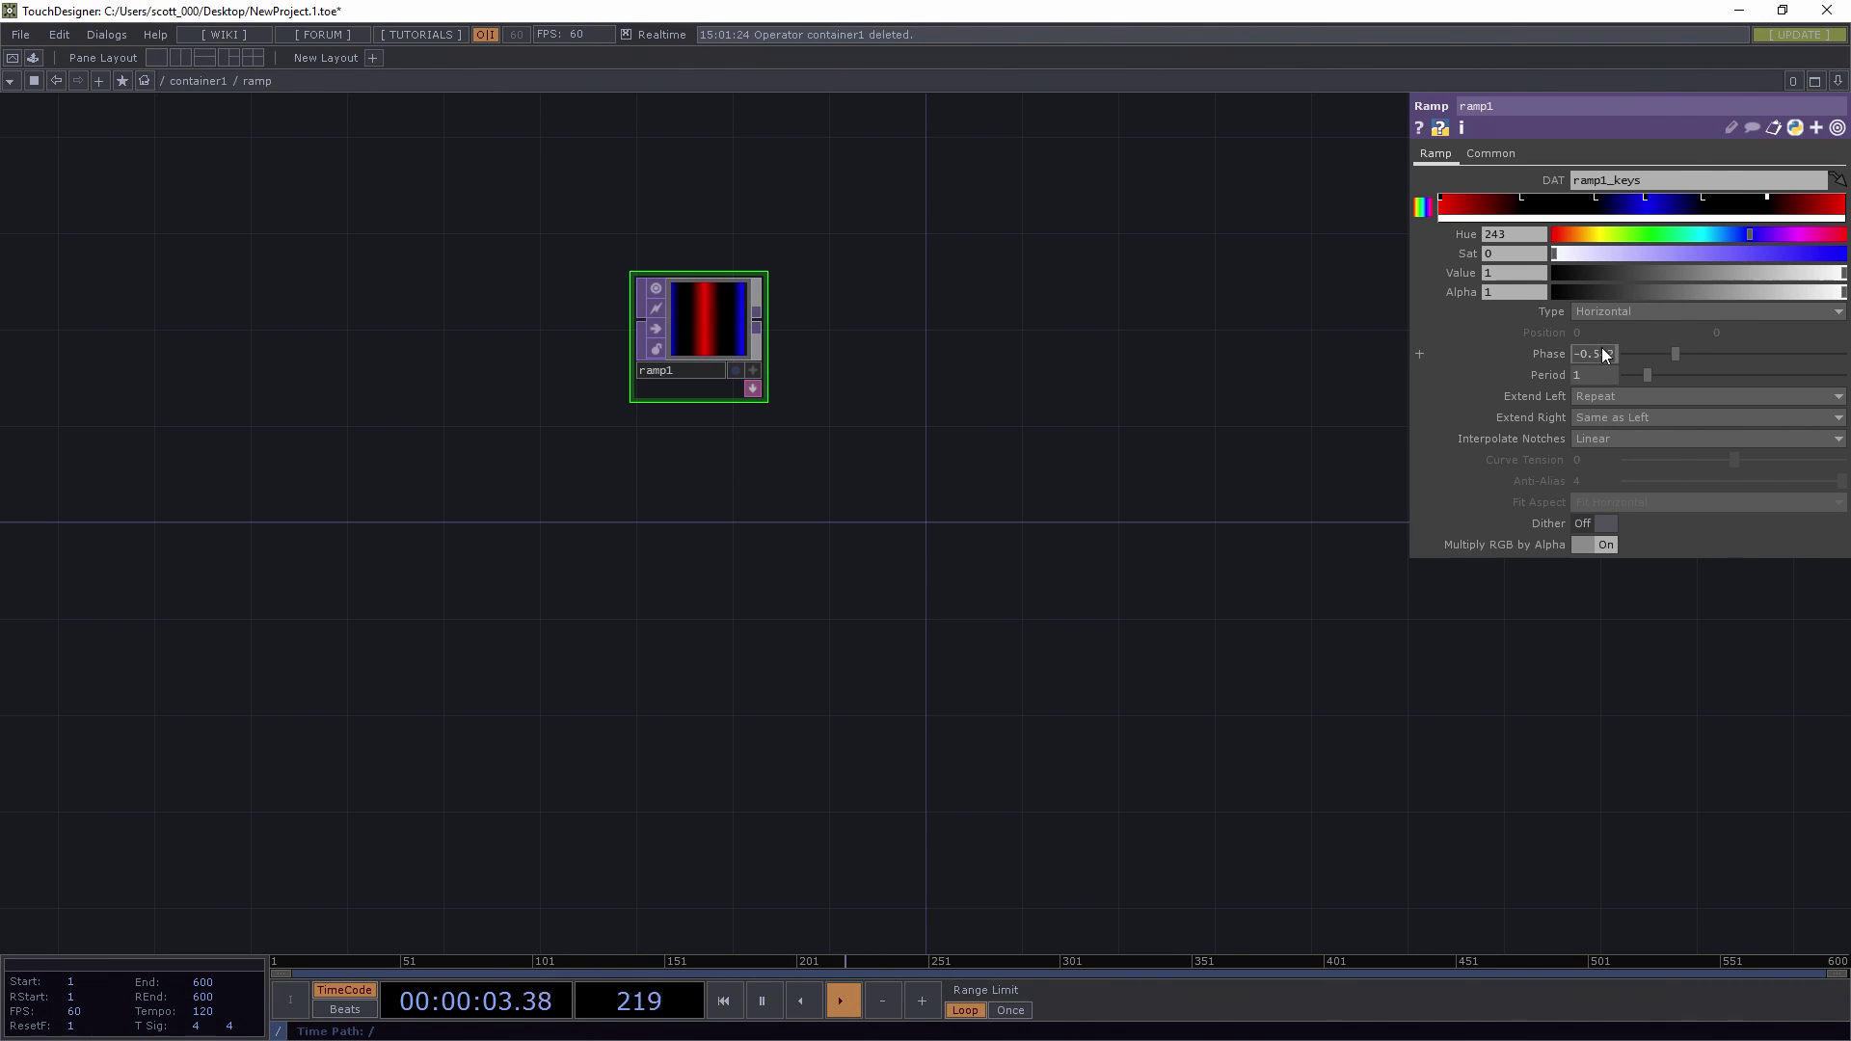
left_click(1603, 349)
type("absTi")
left_click(1419, 353)
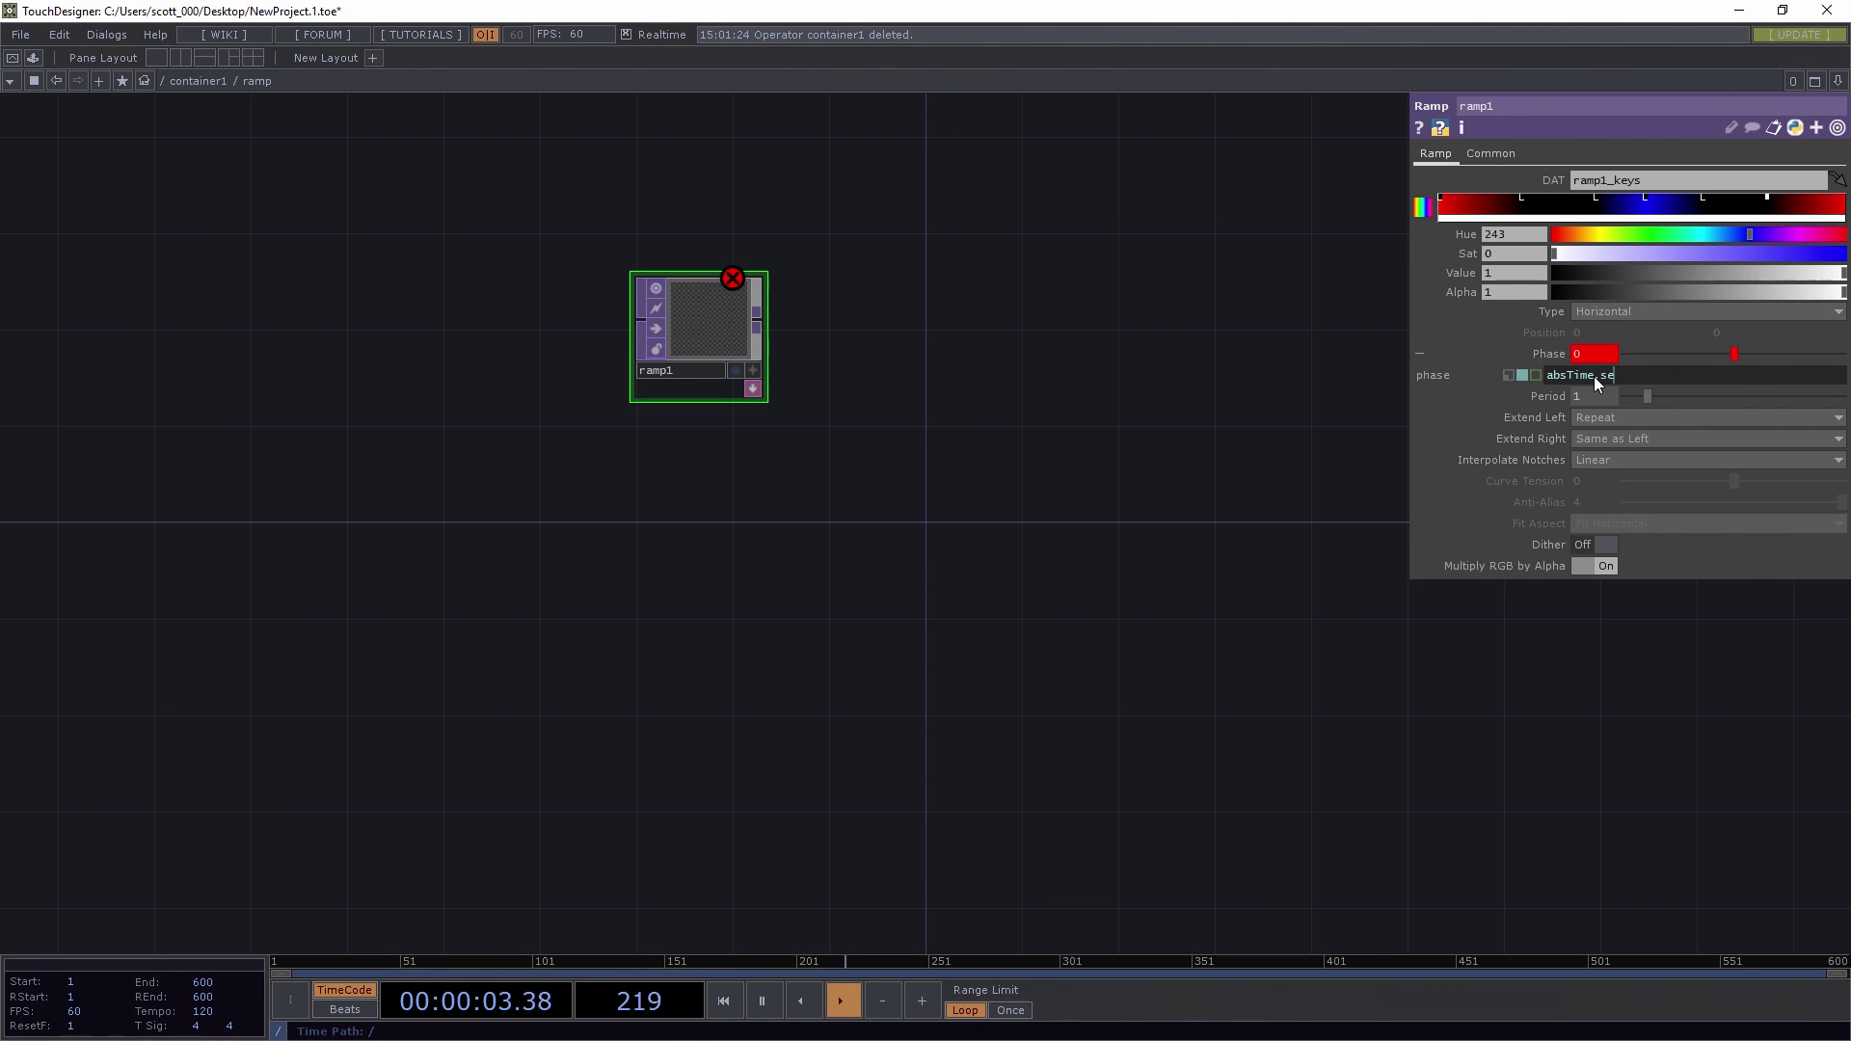
type("conds")
key("Return")
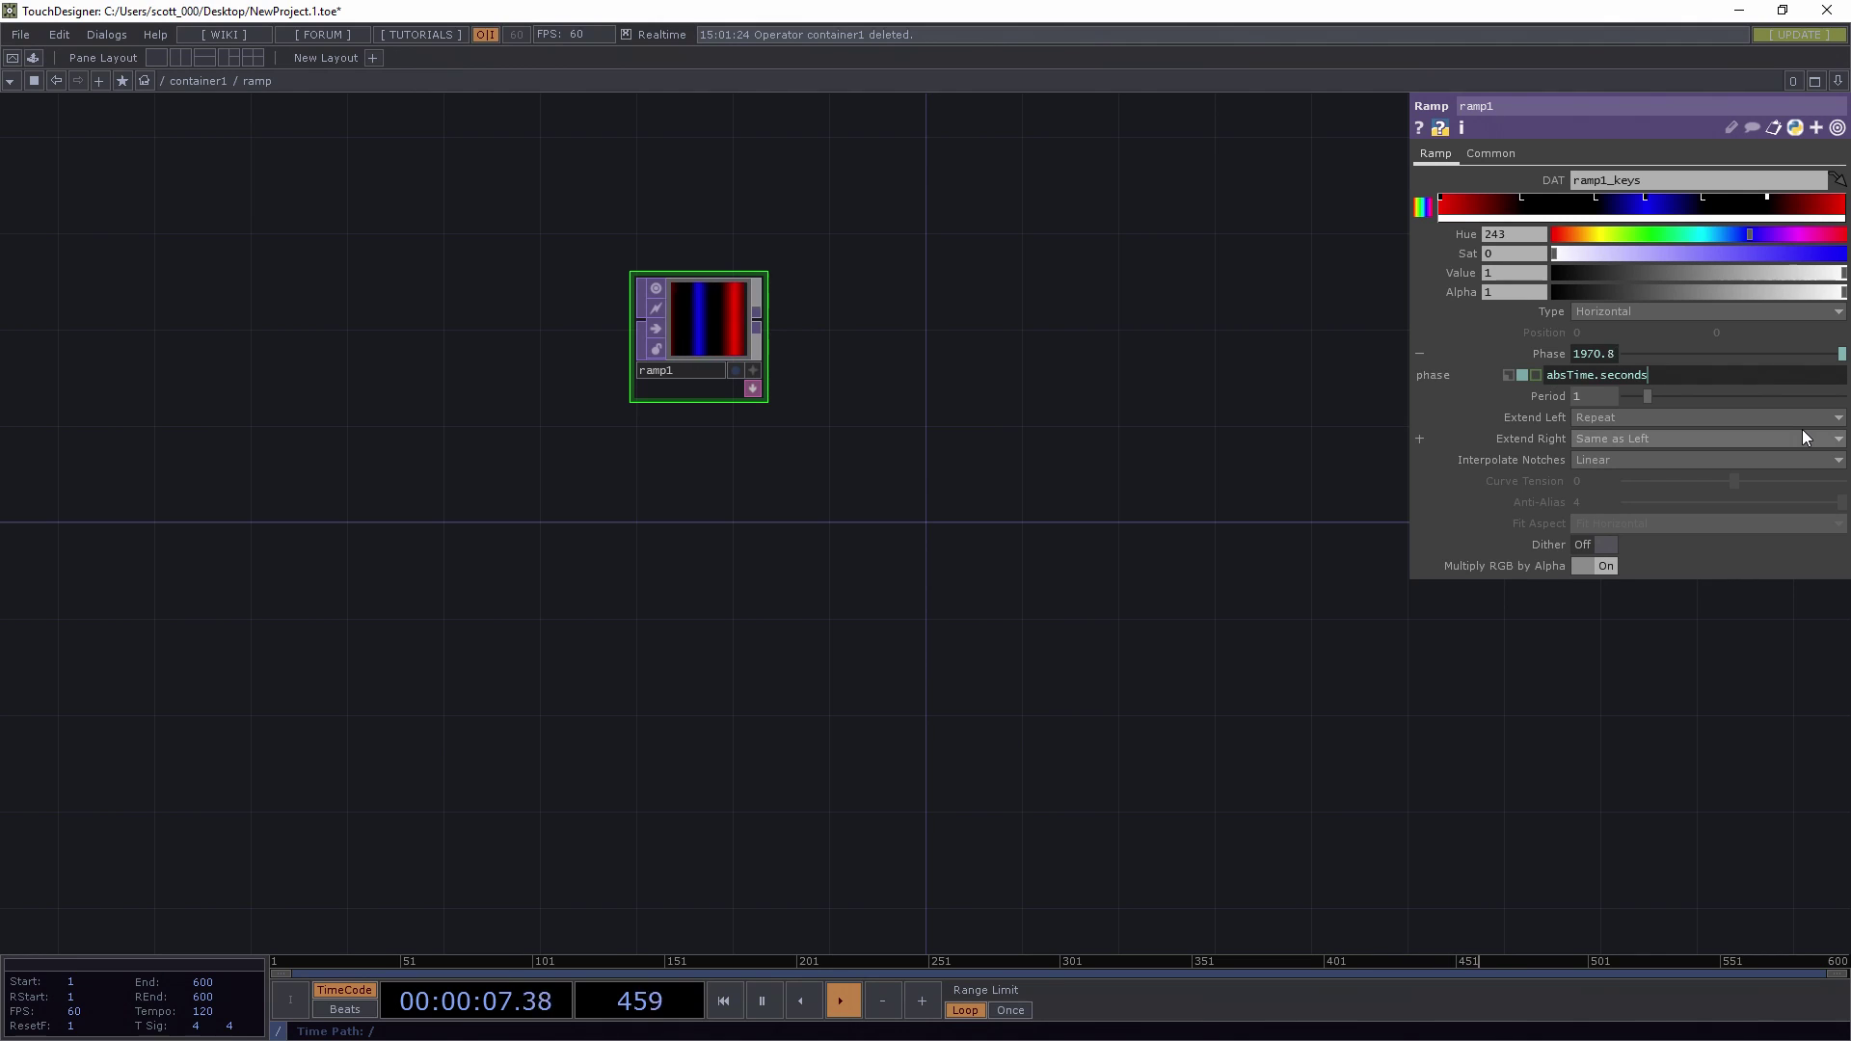
type("/3")
key("Return")
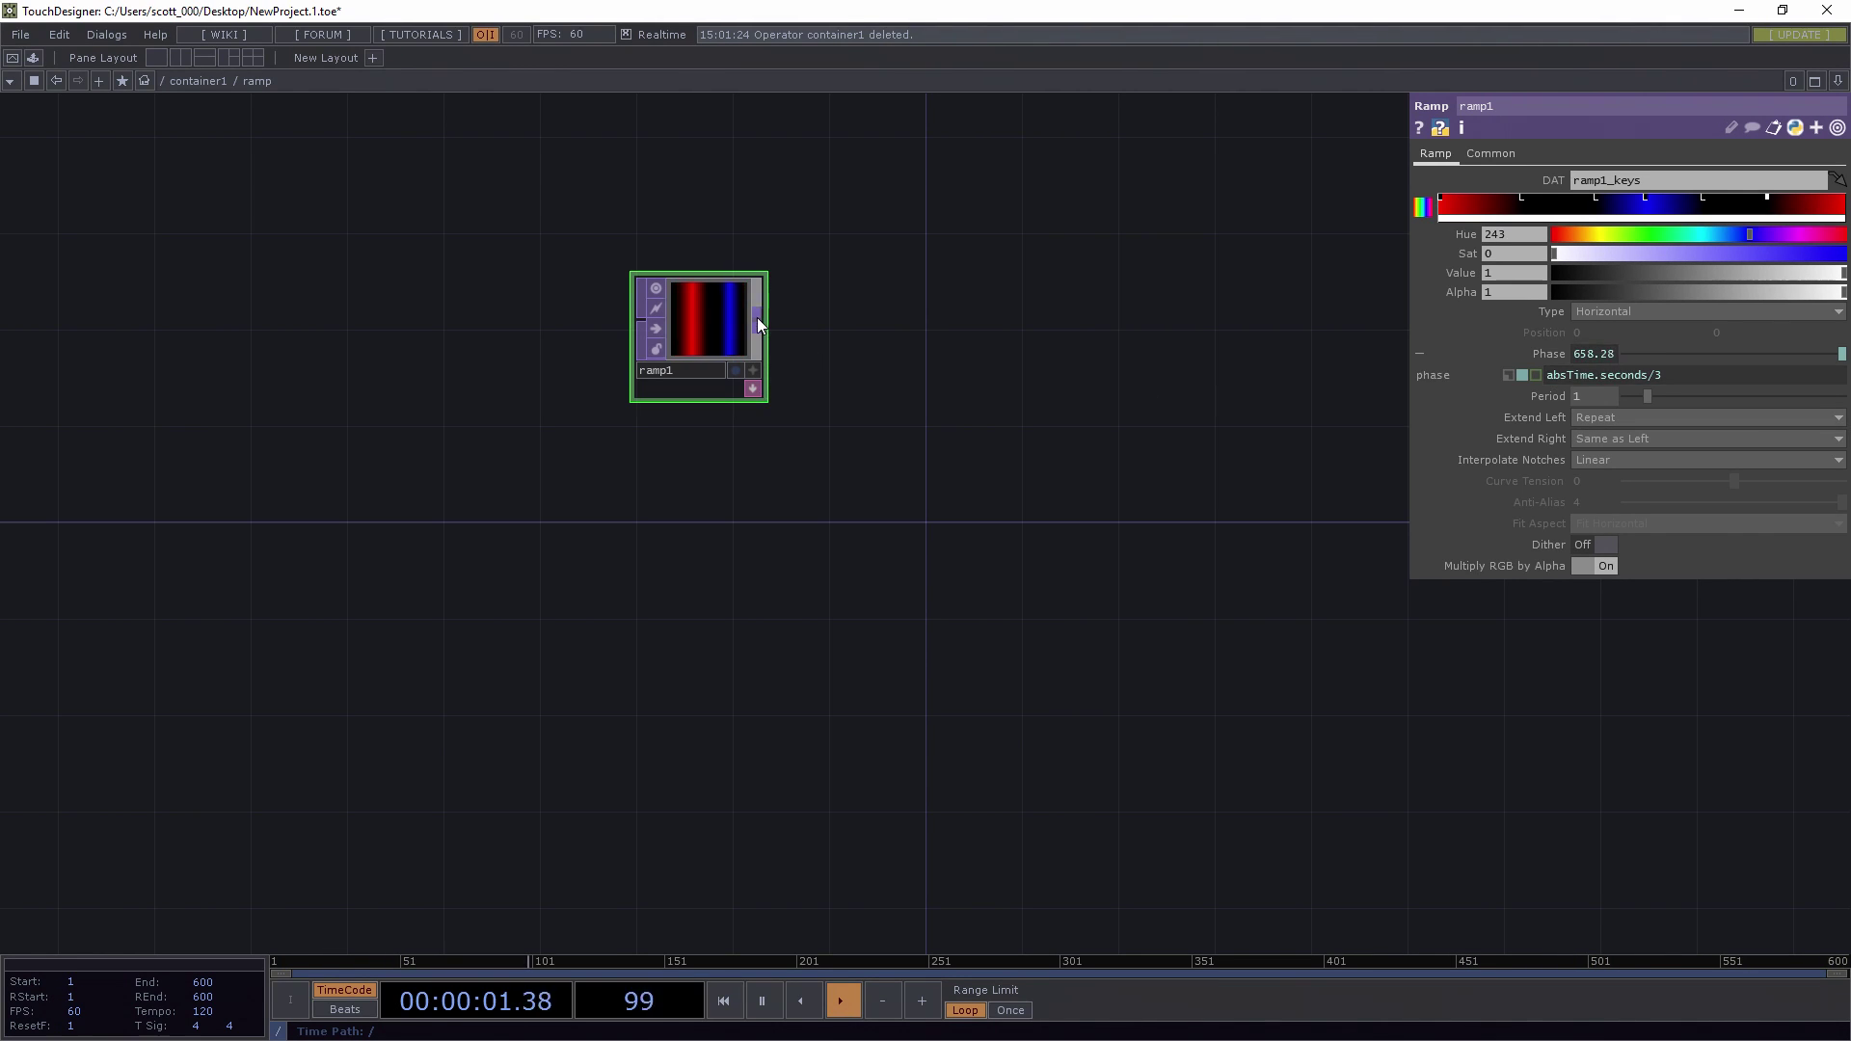
- Add a Null TOP fed by the Ramp TOP and place it a short distance to the ramp's right
key("Tab")
type("n")
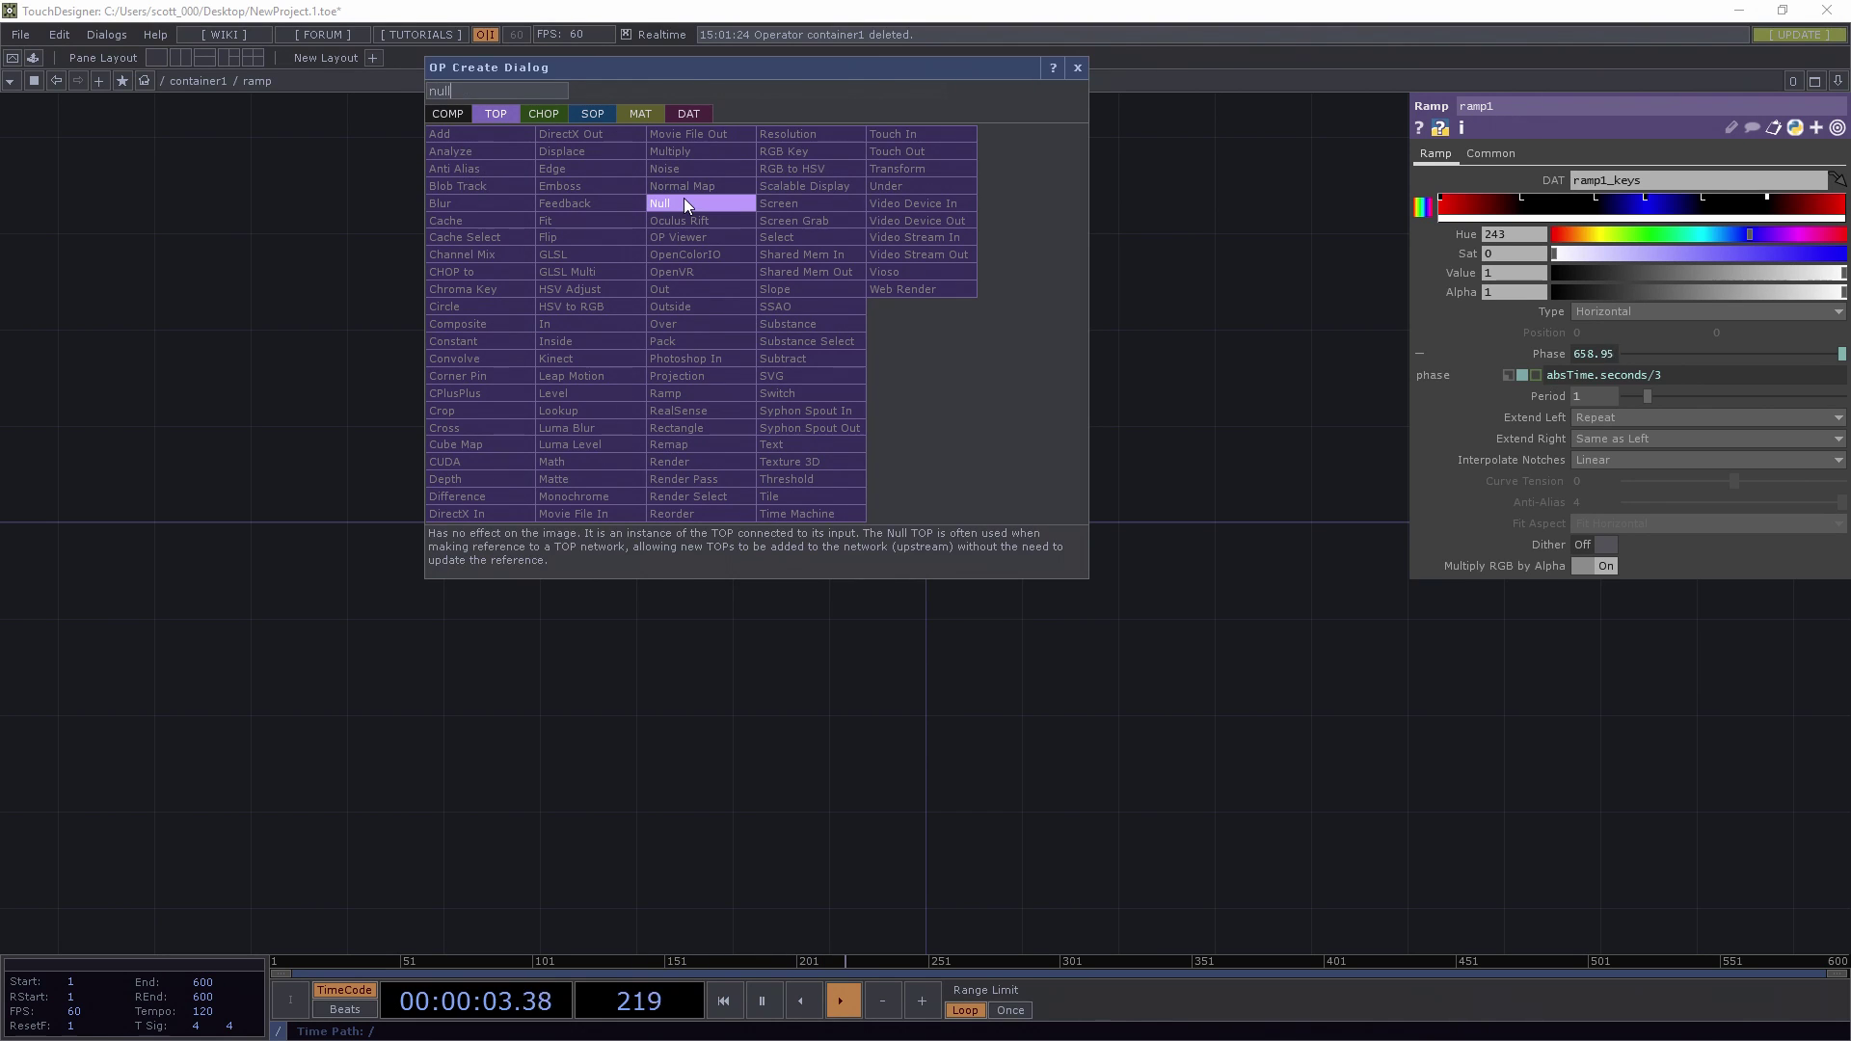
left_click(683, 200)
left_click(867, 347)
left_click_drag(883, 368, 1115, 348)
mouse_move(728, 376)
left_mouse_down()
mouse_move(634, 393)
mouse_move(696, 297)
mouse_move(703, 370)
left_mouse_up()
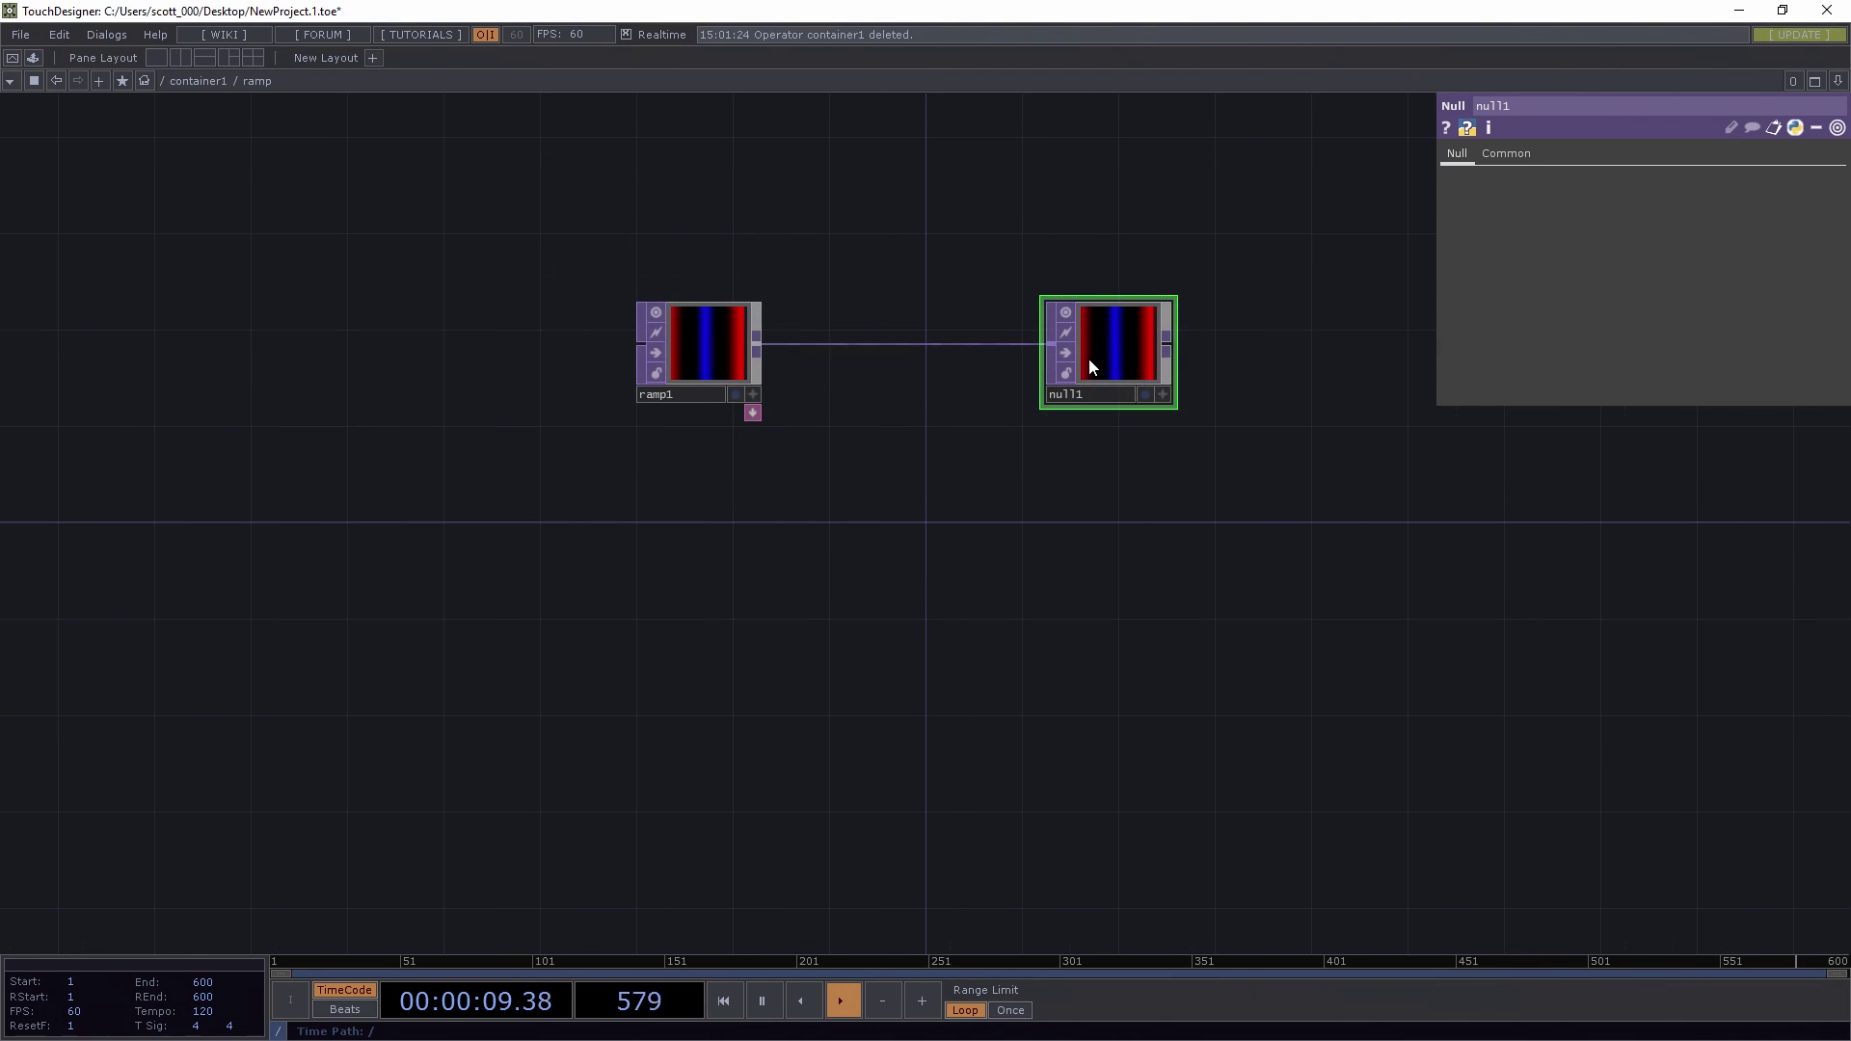
left_click_drag(1086, 358, 942, 359)
- Link the Ramp TOP's resolution width to its parent container with the expression op('..').par.w
left_click(736, 324)
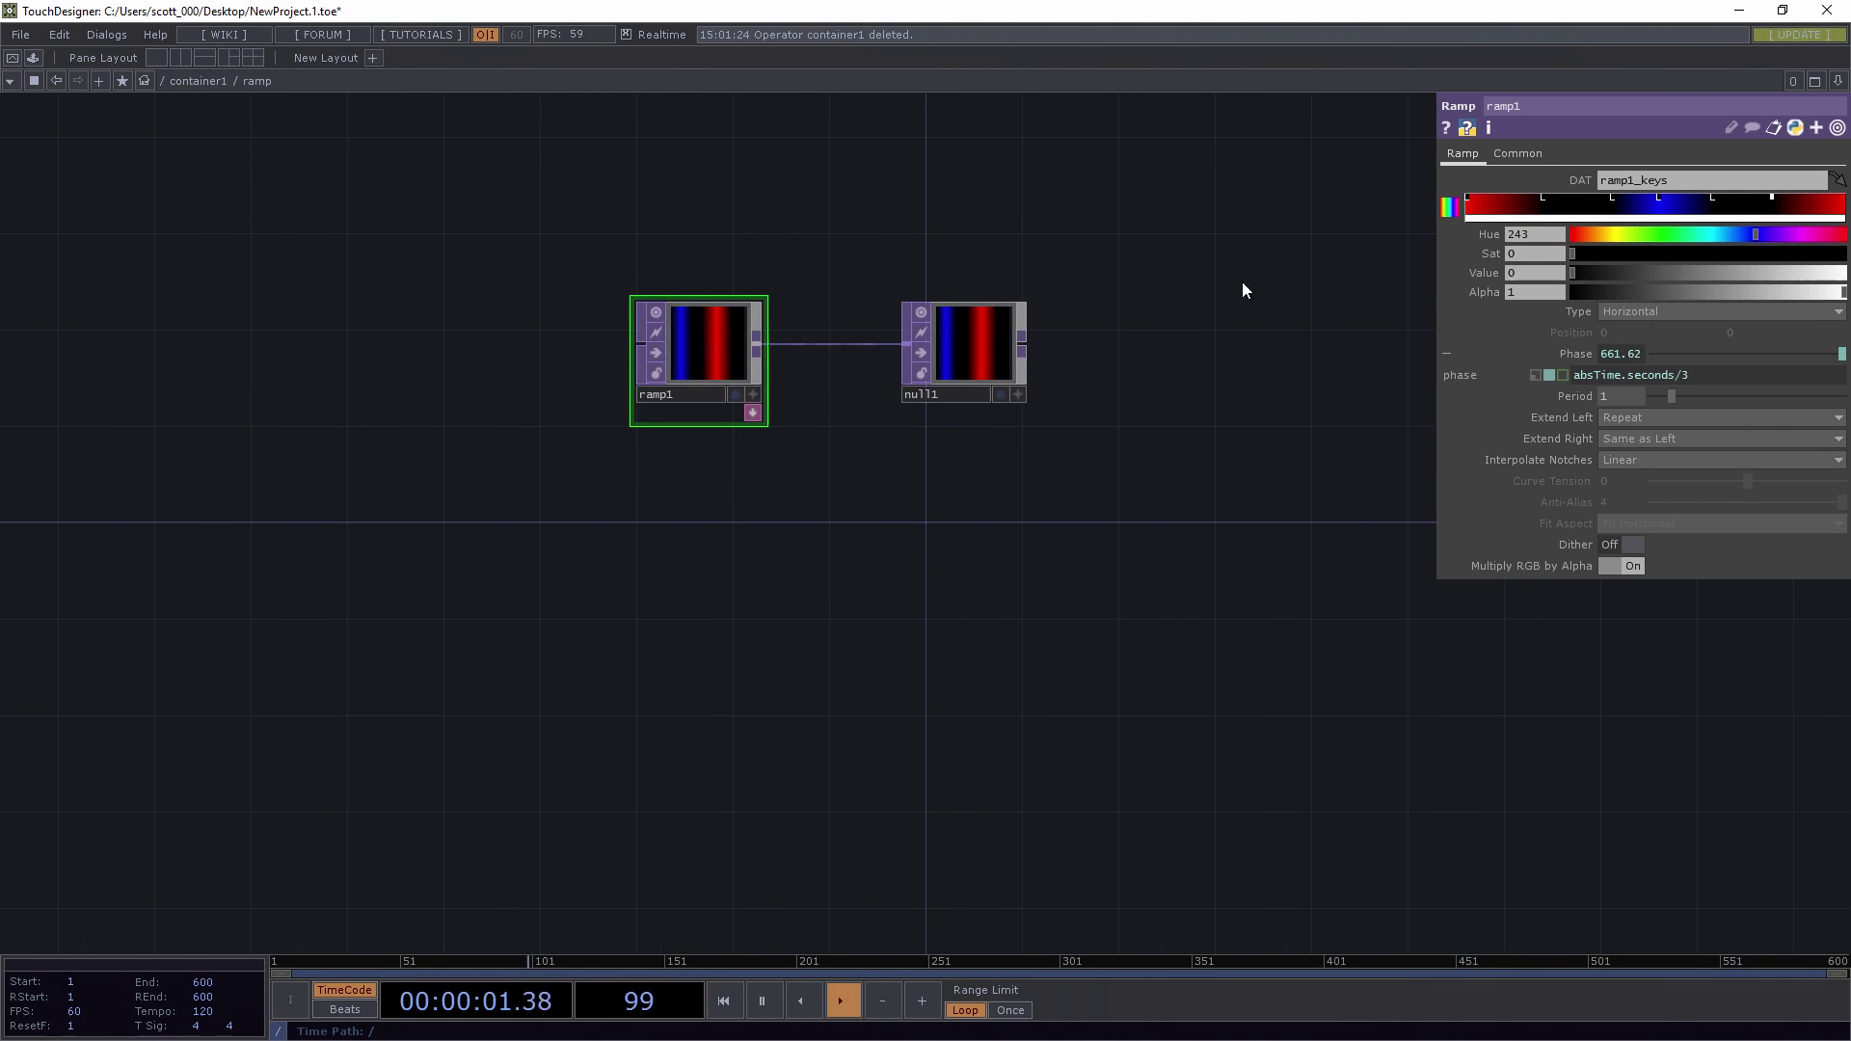
left_click(1495, 160)
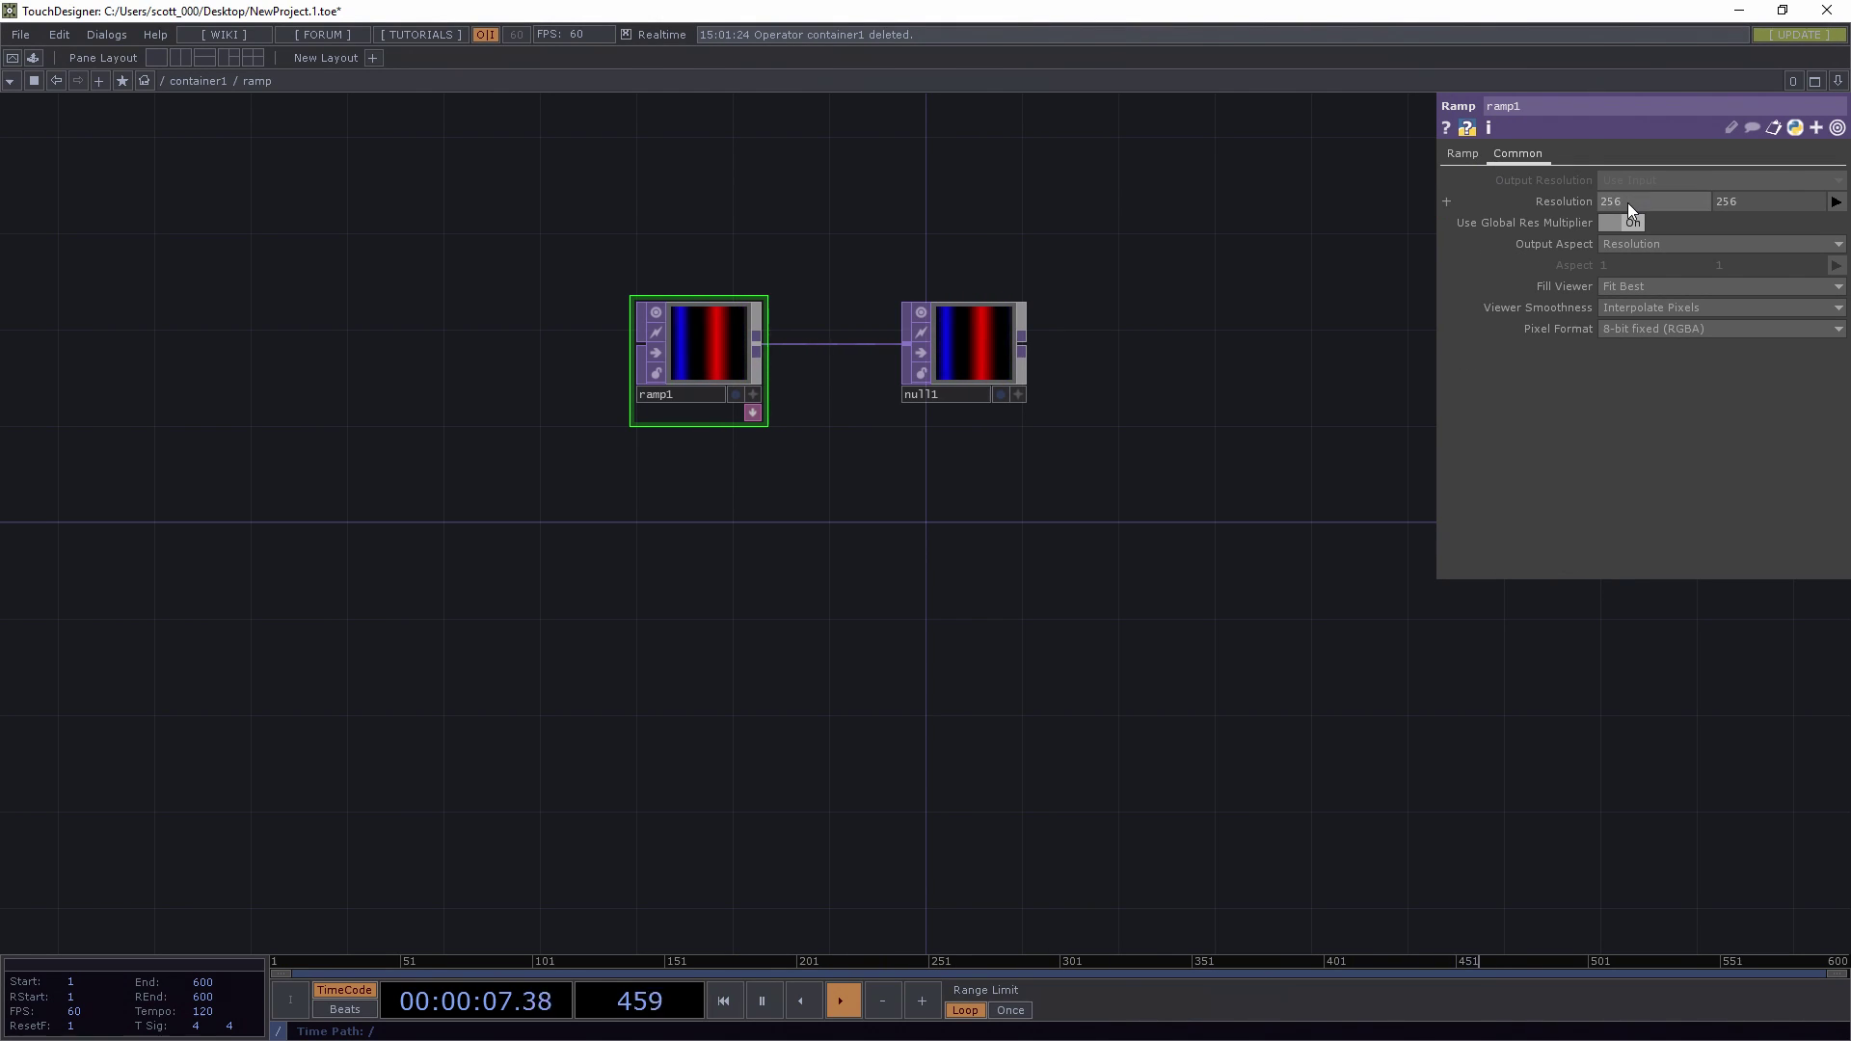
mouse_move(1464, 200)
type("op")
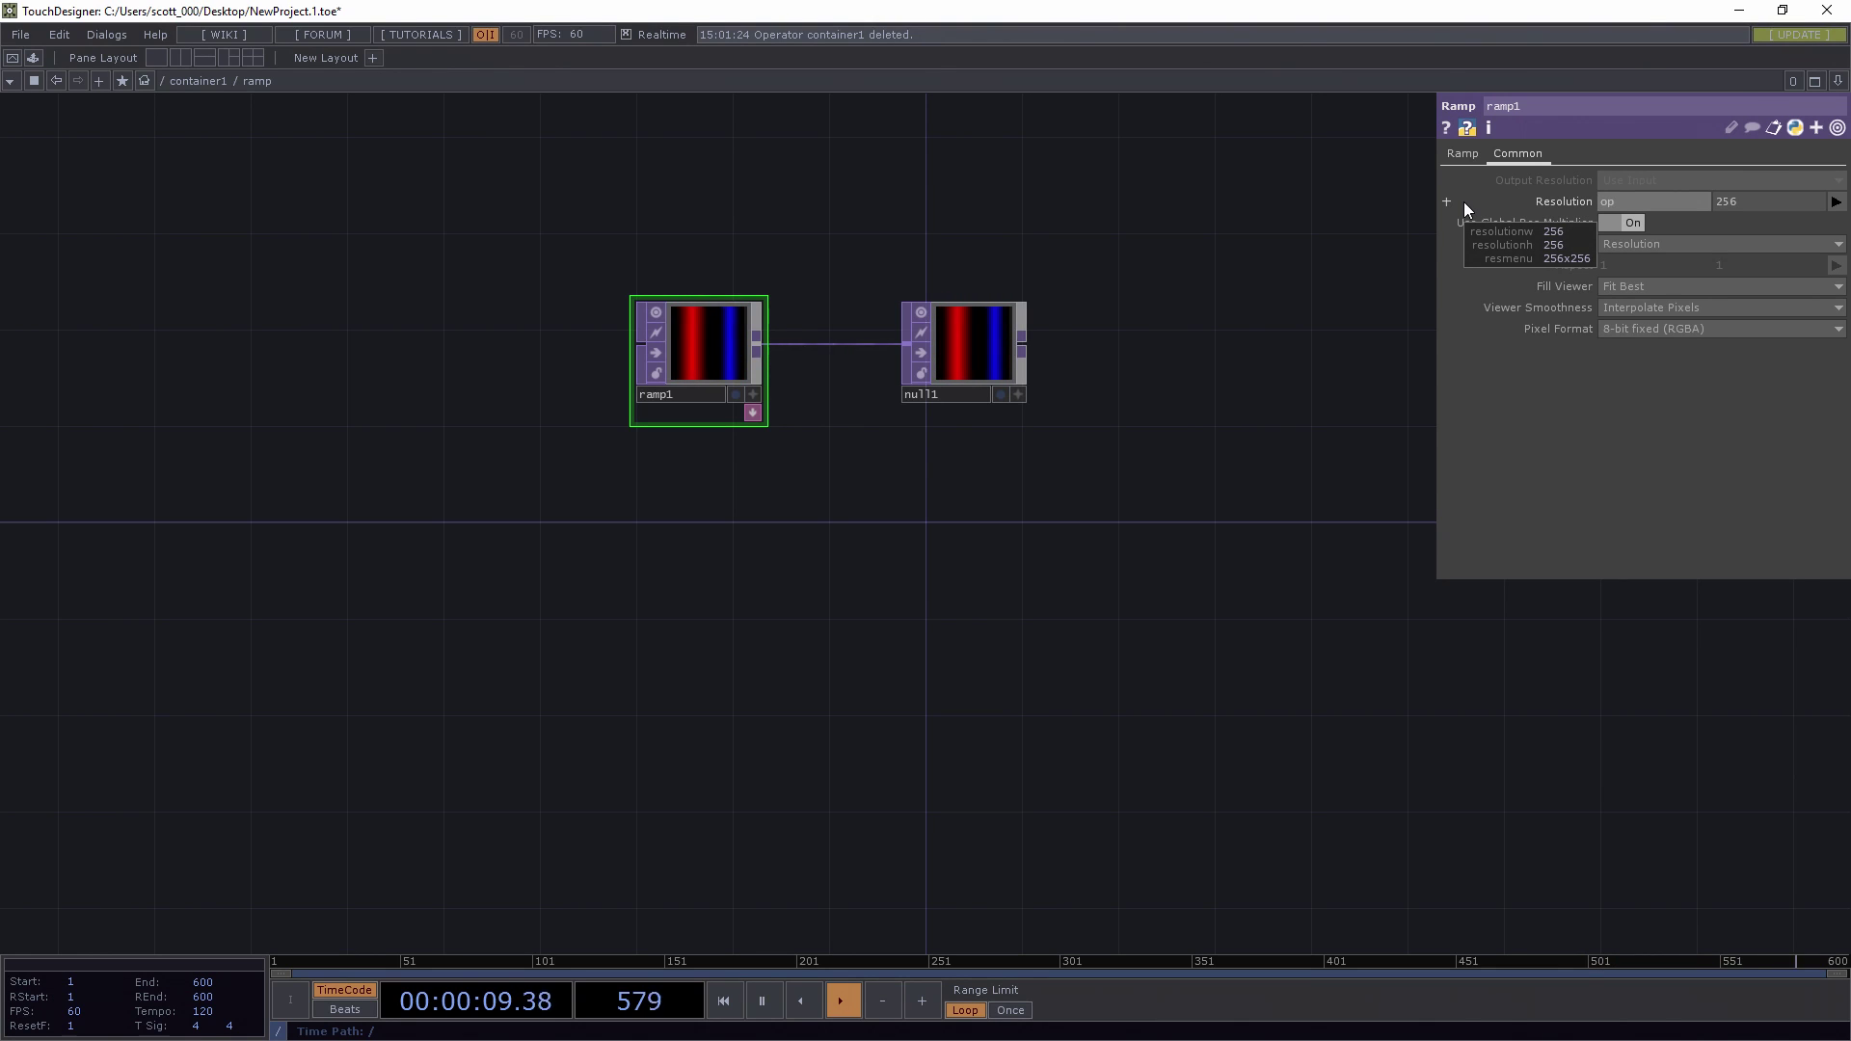
type("(..")
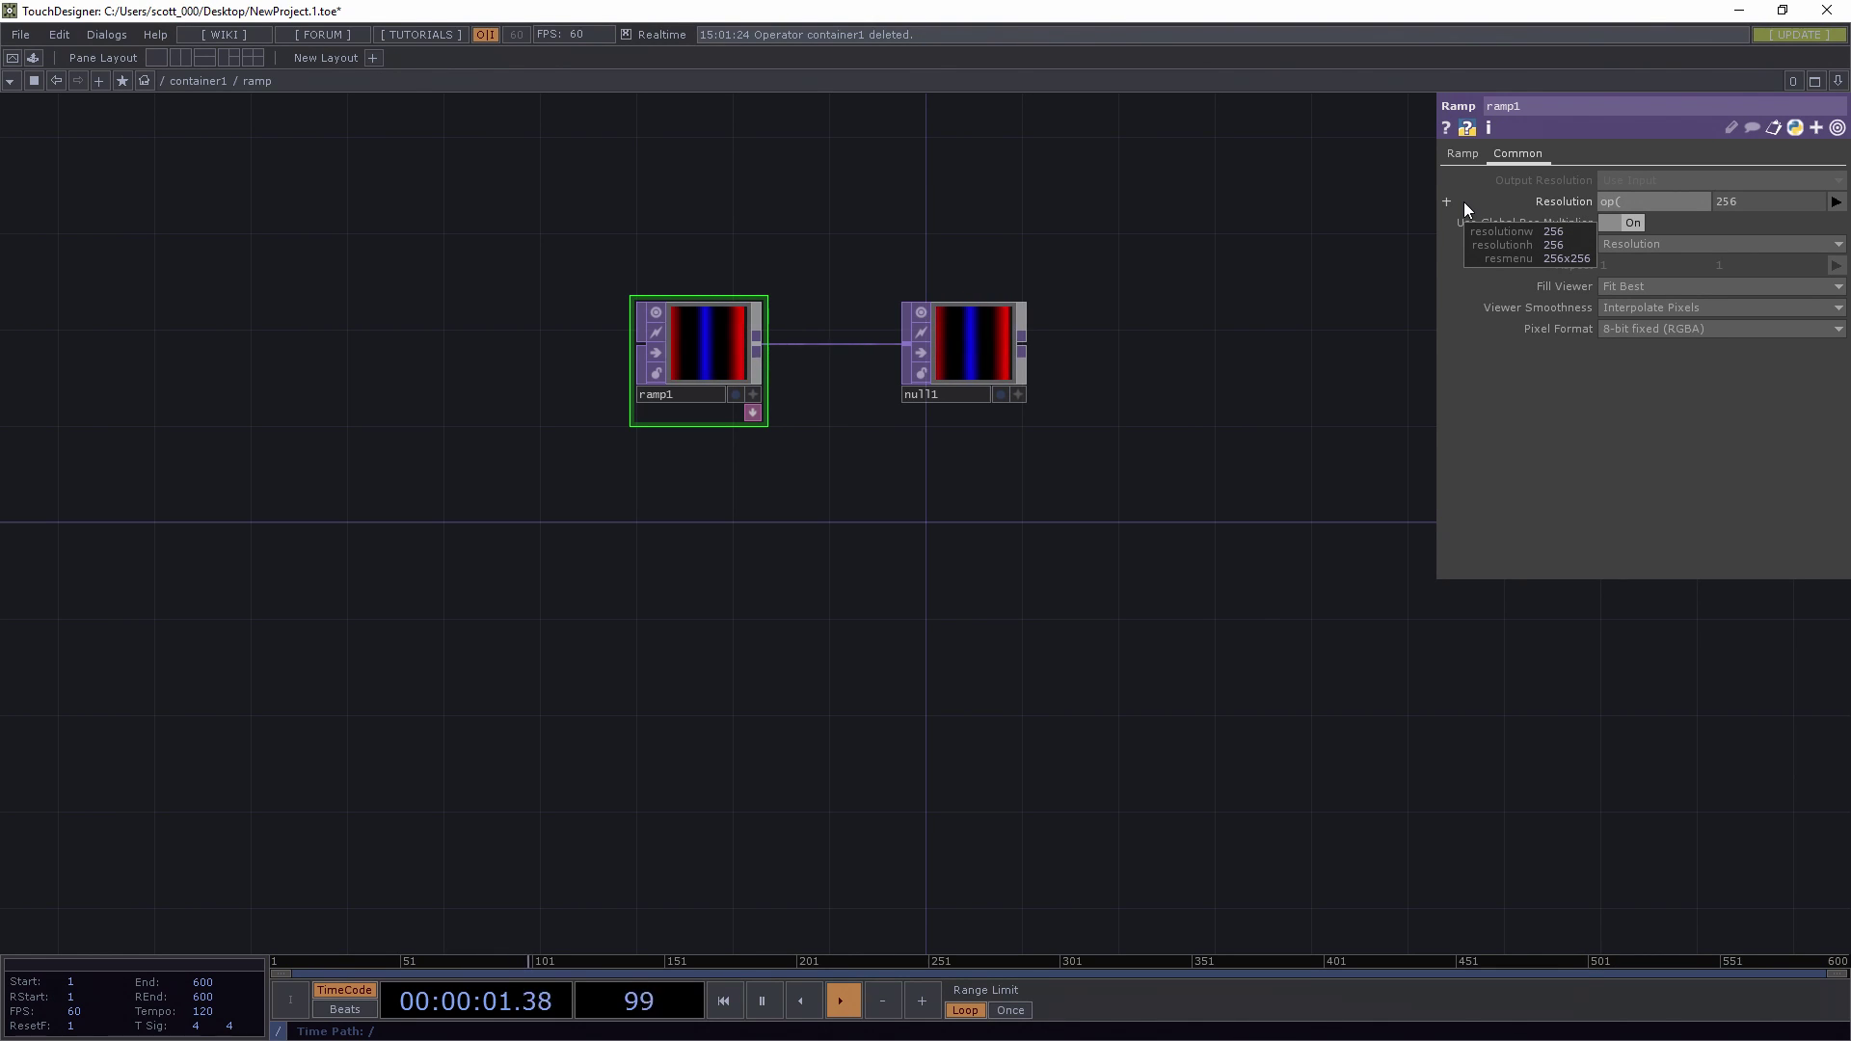
key("BackSpace")
key("BackSpace")
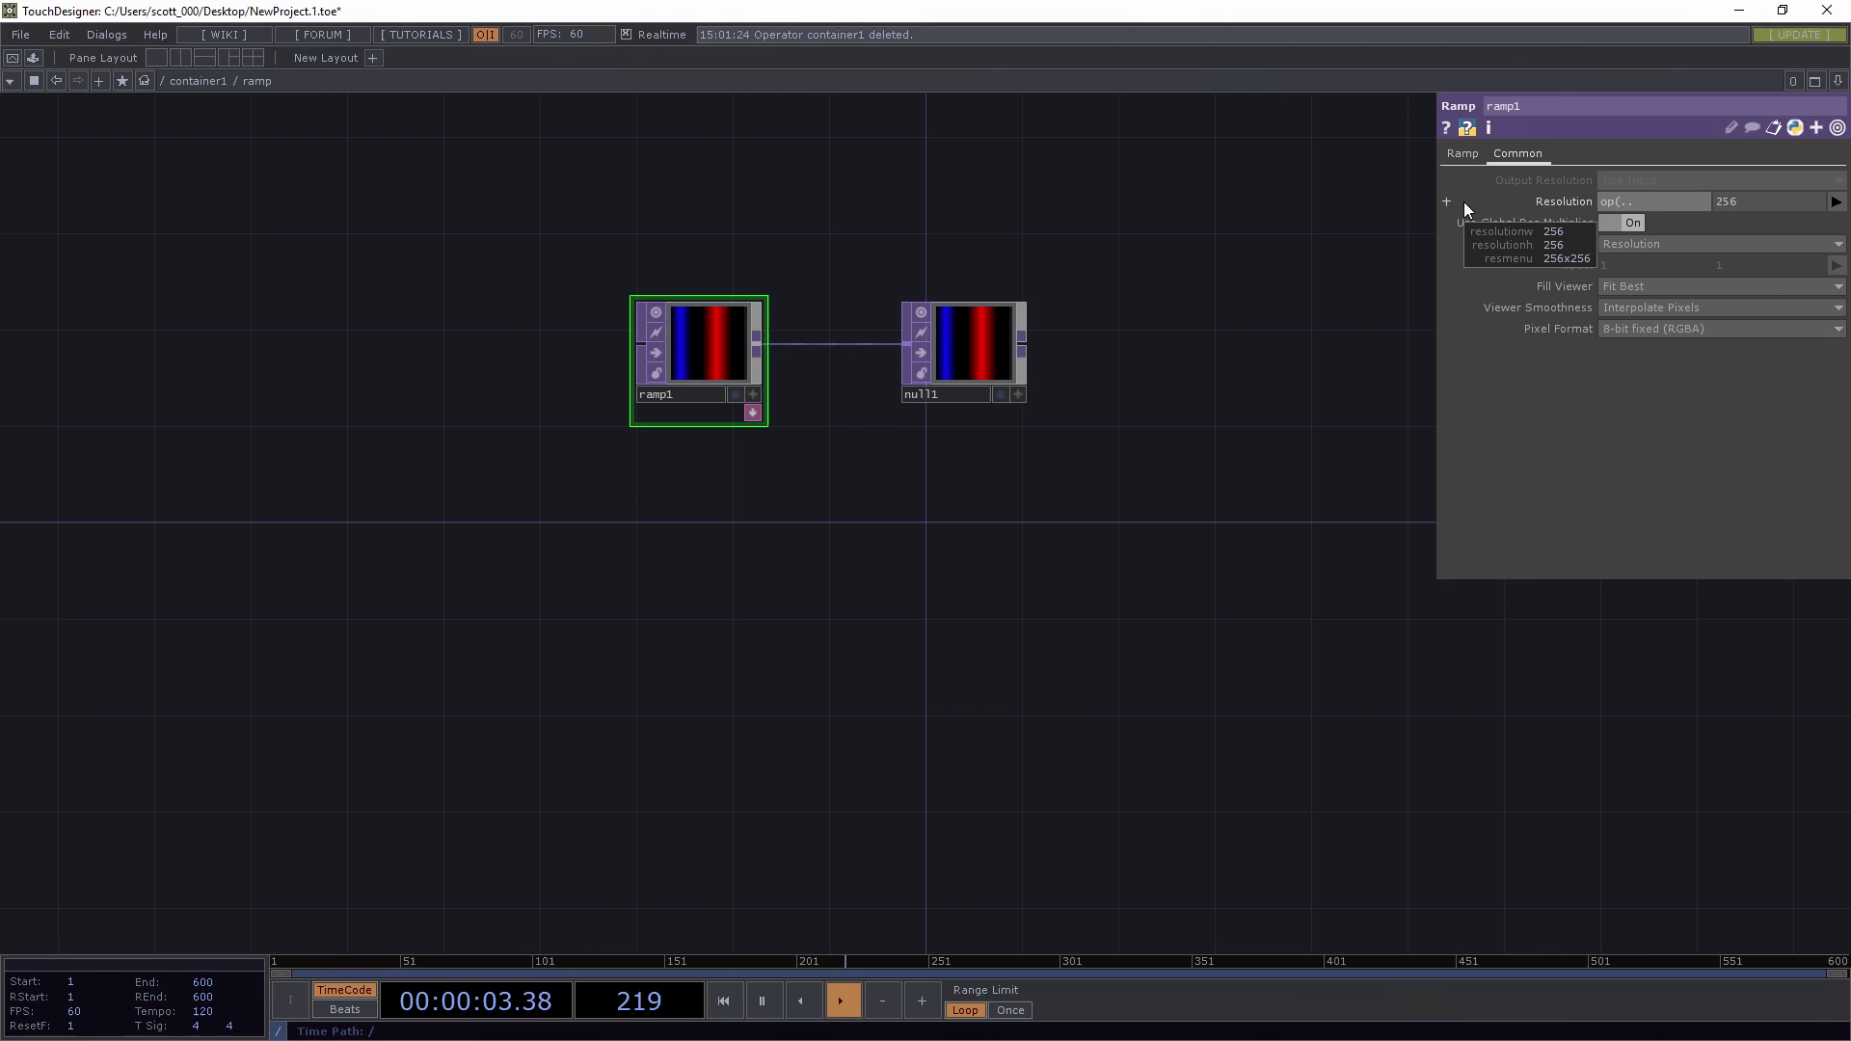
type("''..")
key("BackSpace")
key("BackSpace")
key("BackSpace")
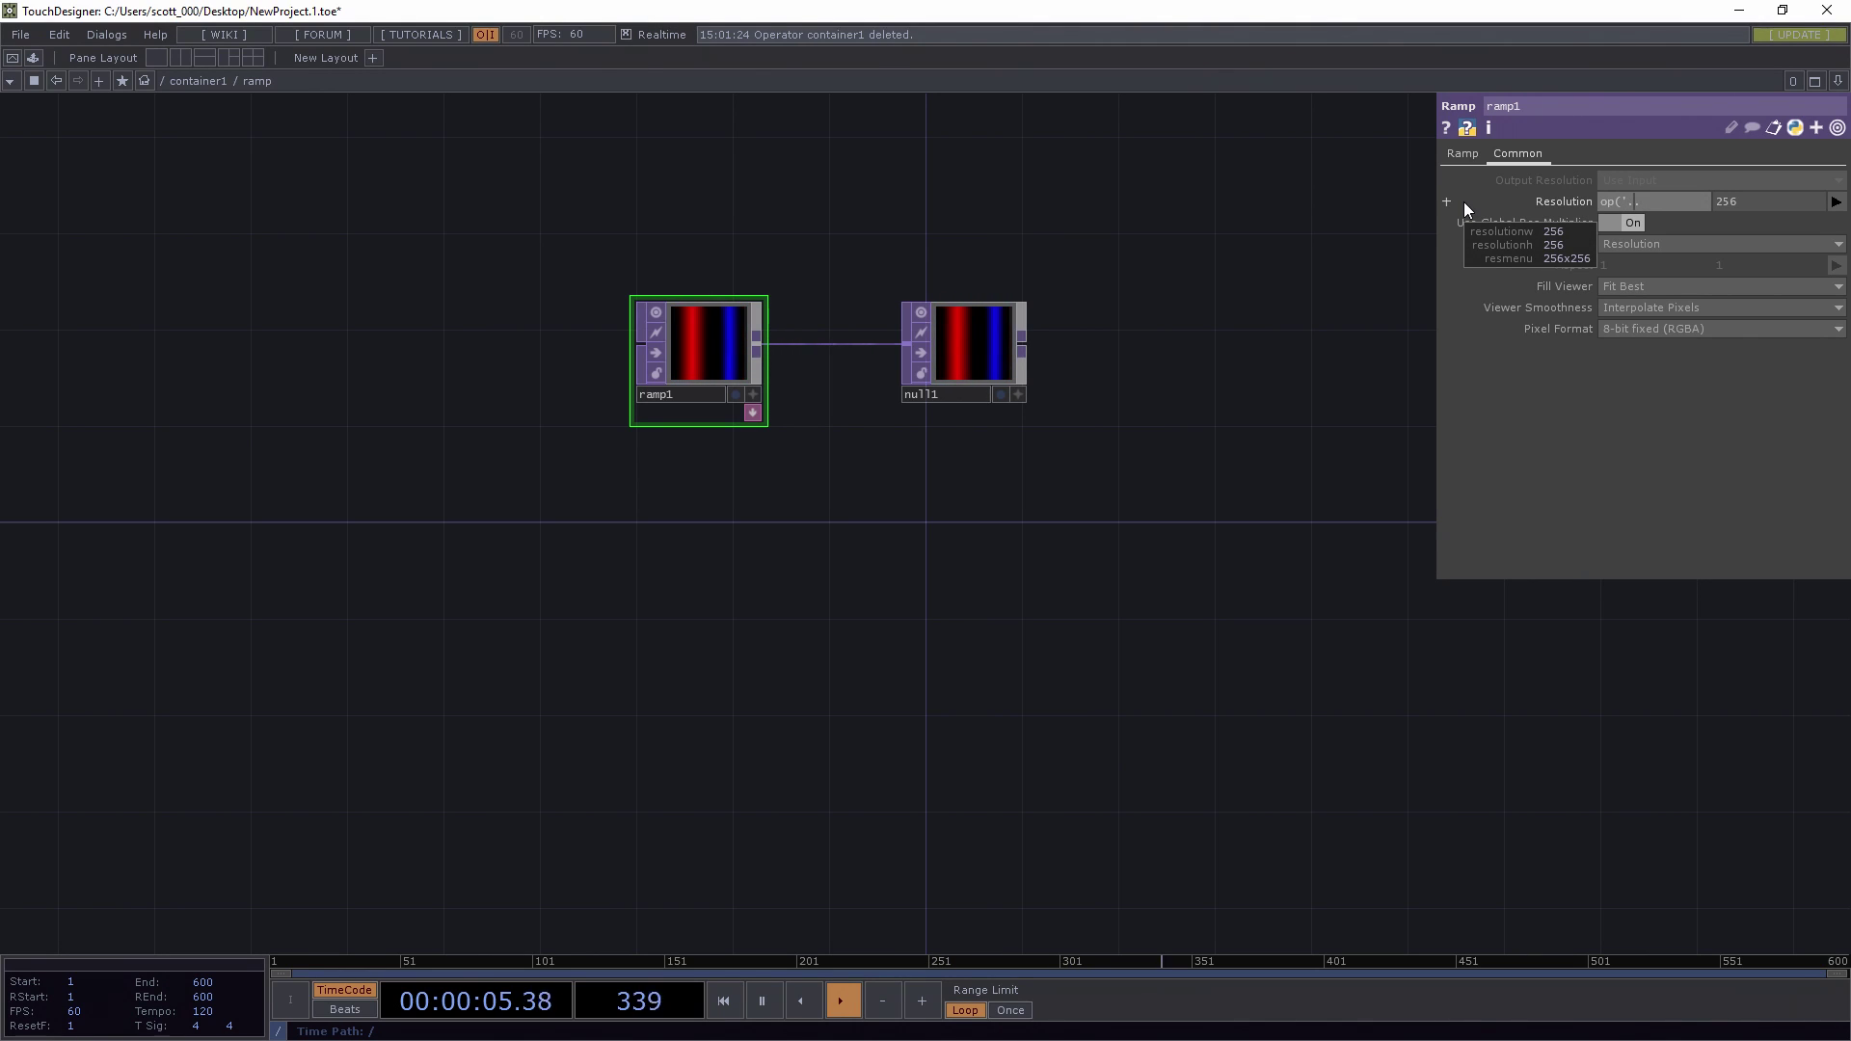
type("..'")
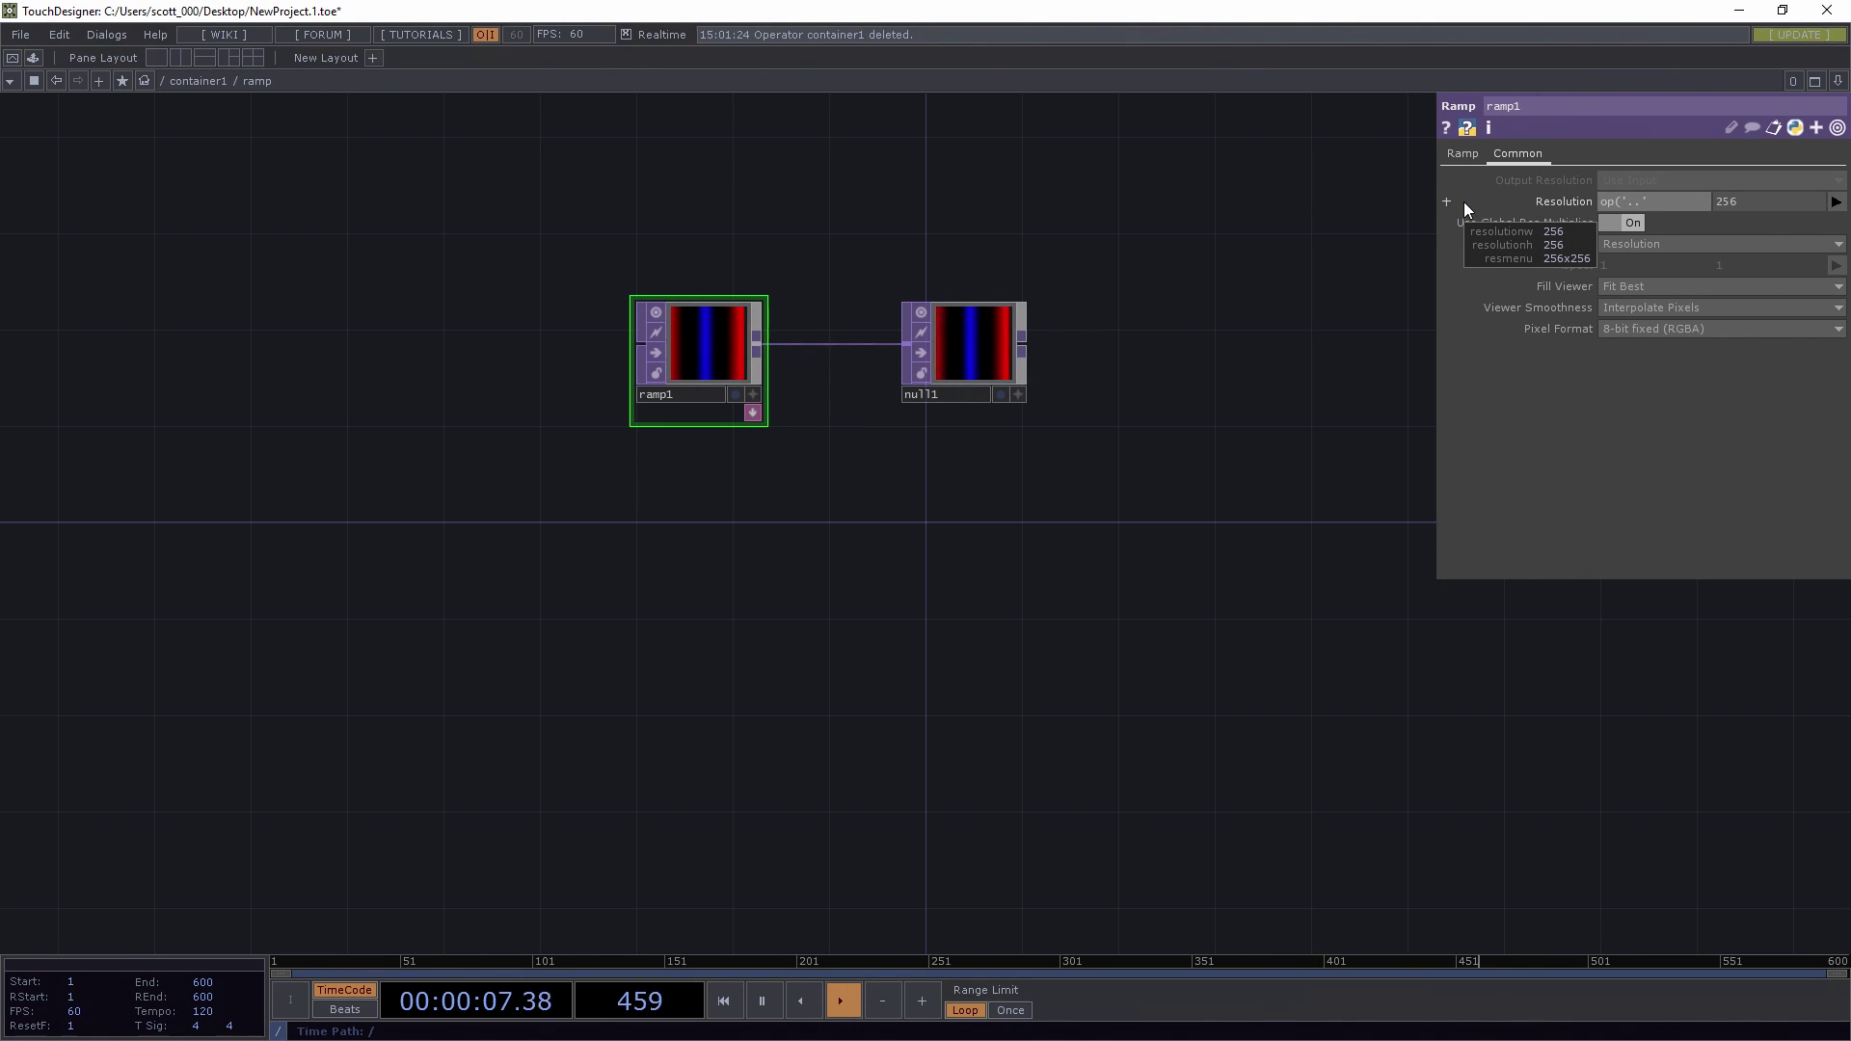
type(")")
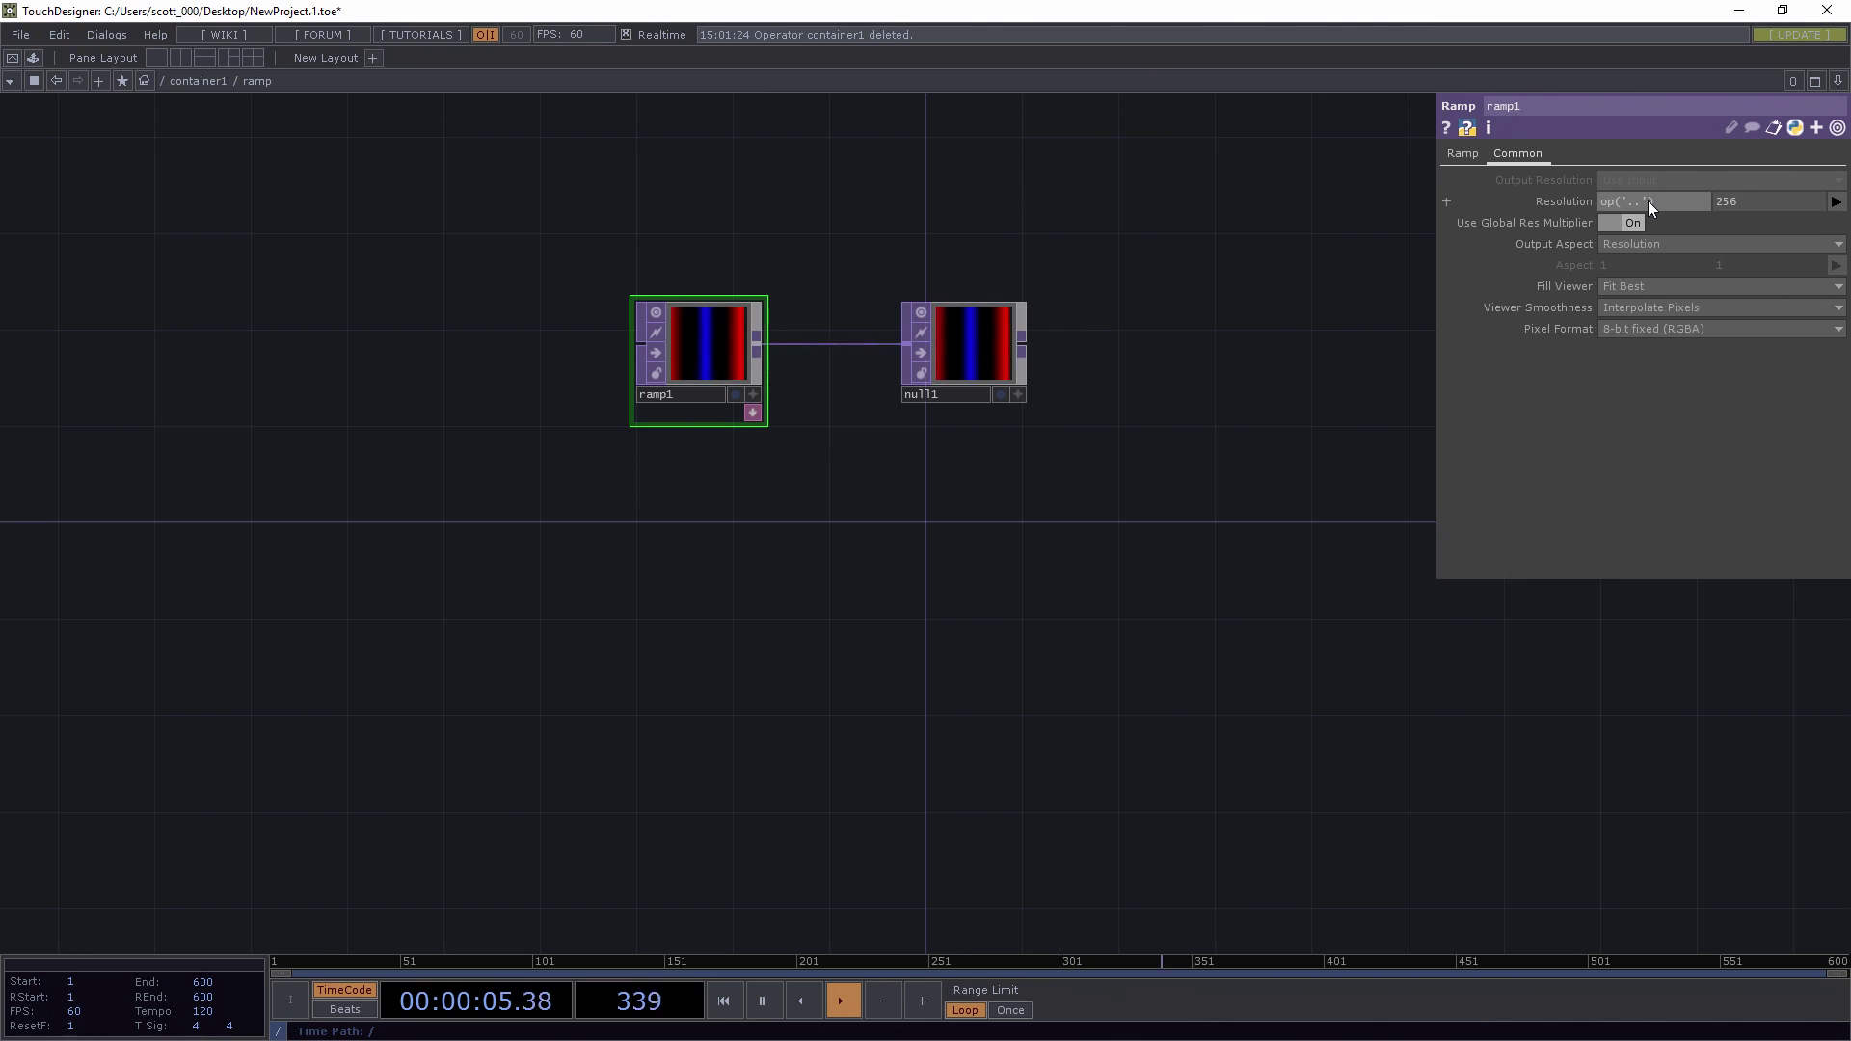
type(".par.")
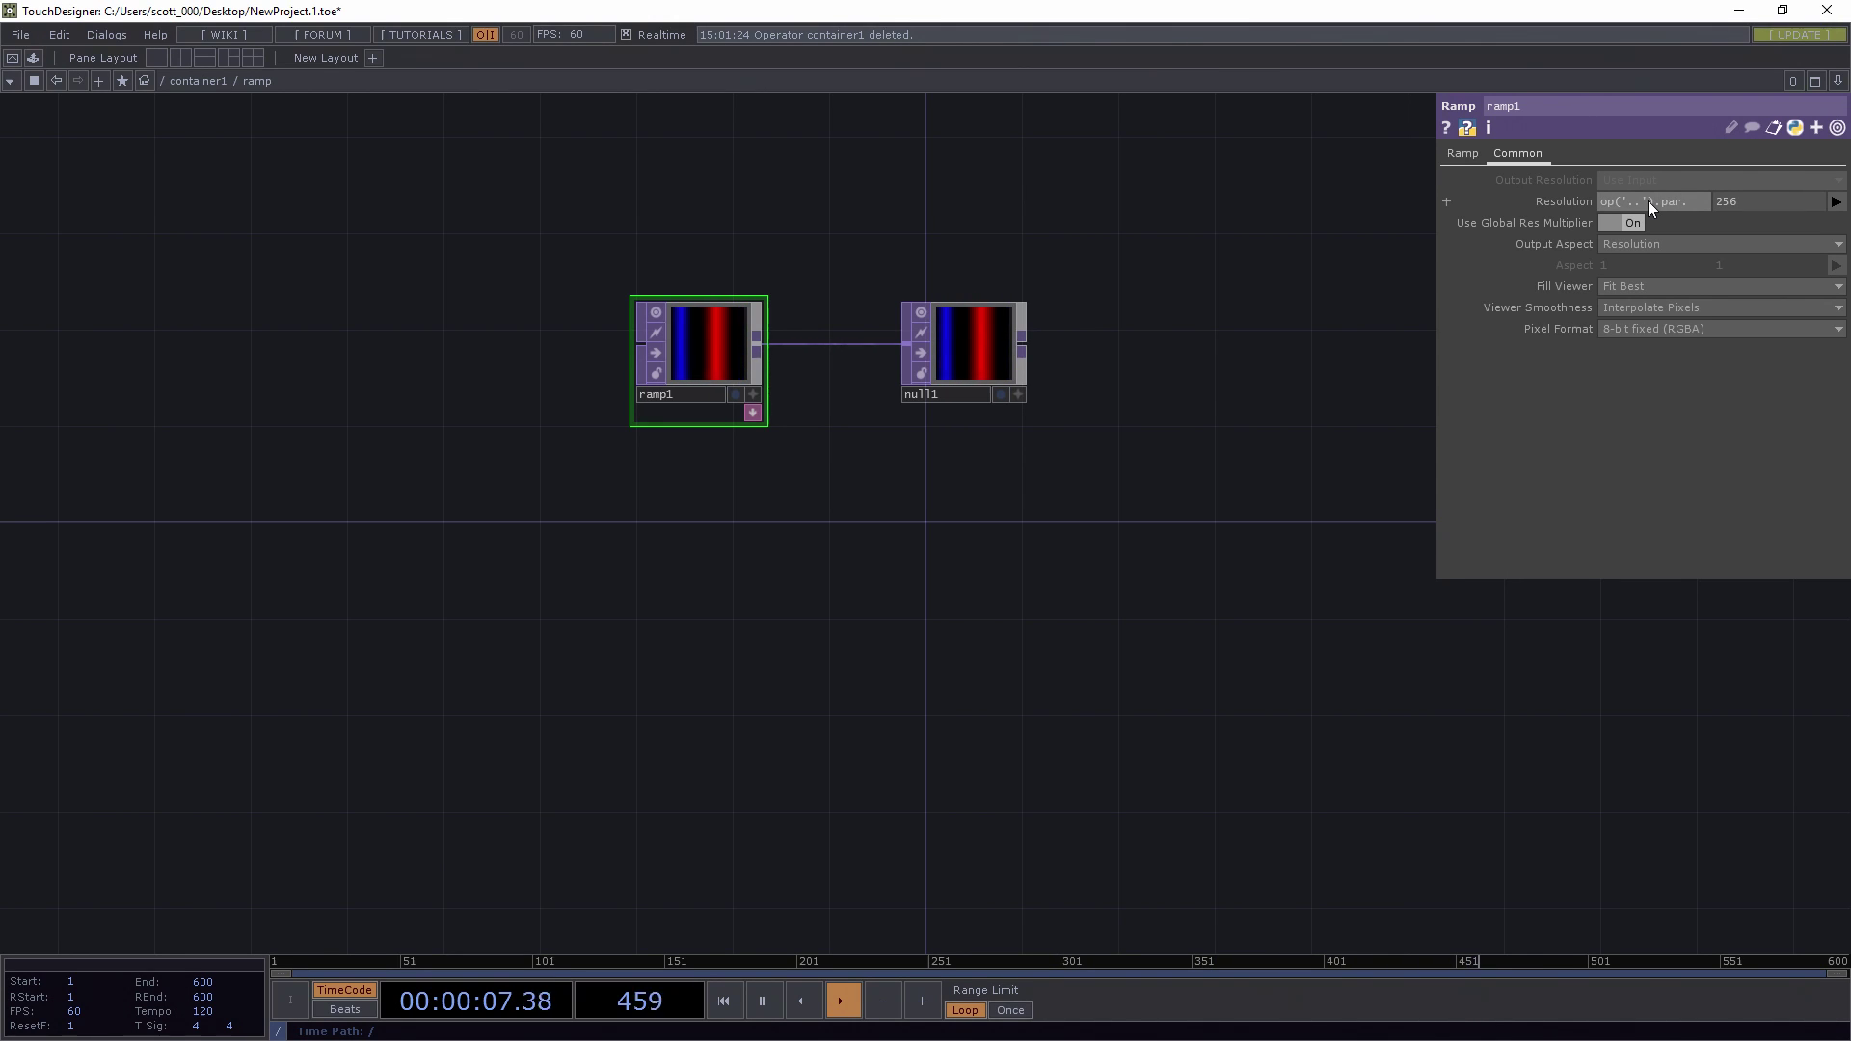
type("w")
key("Return")
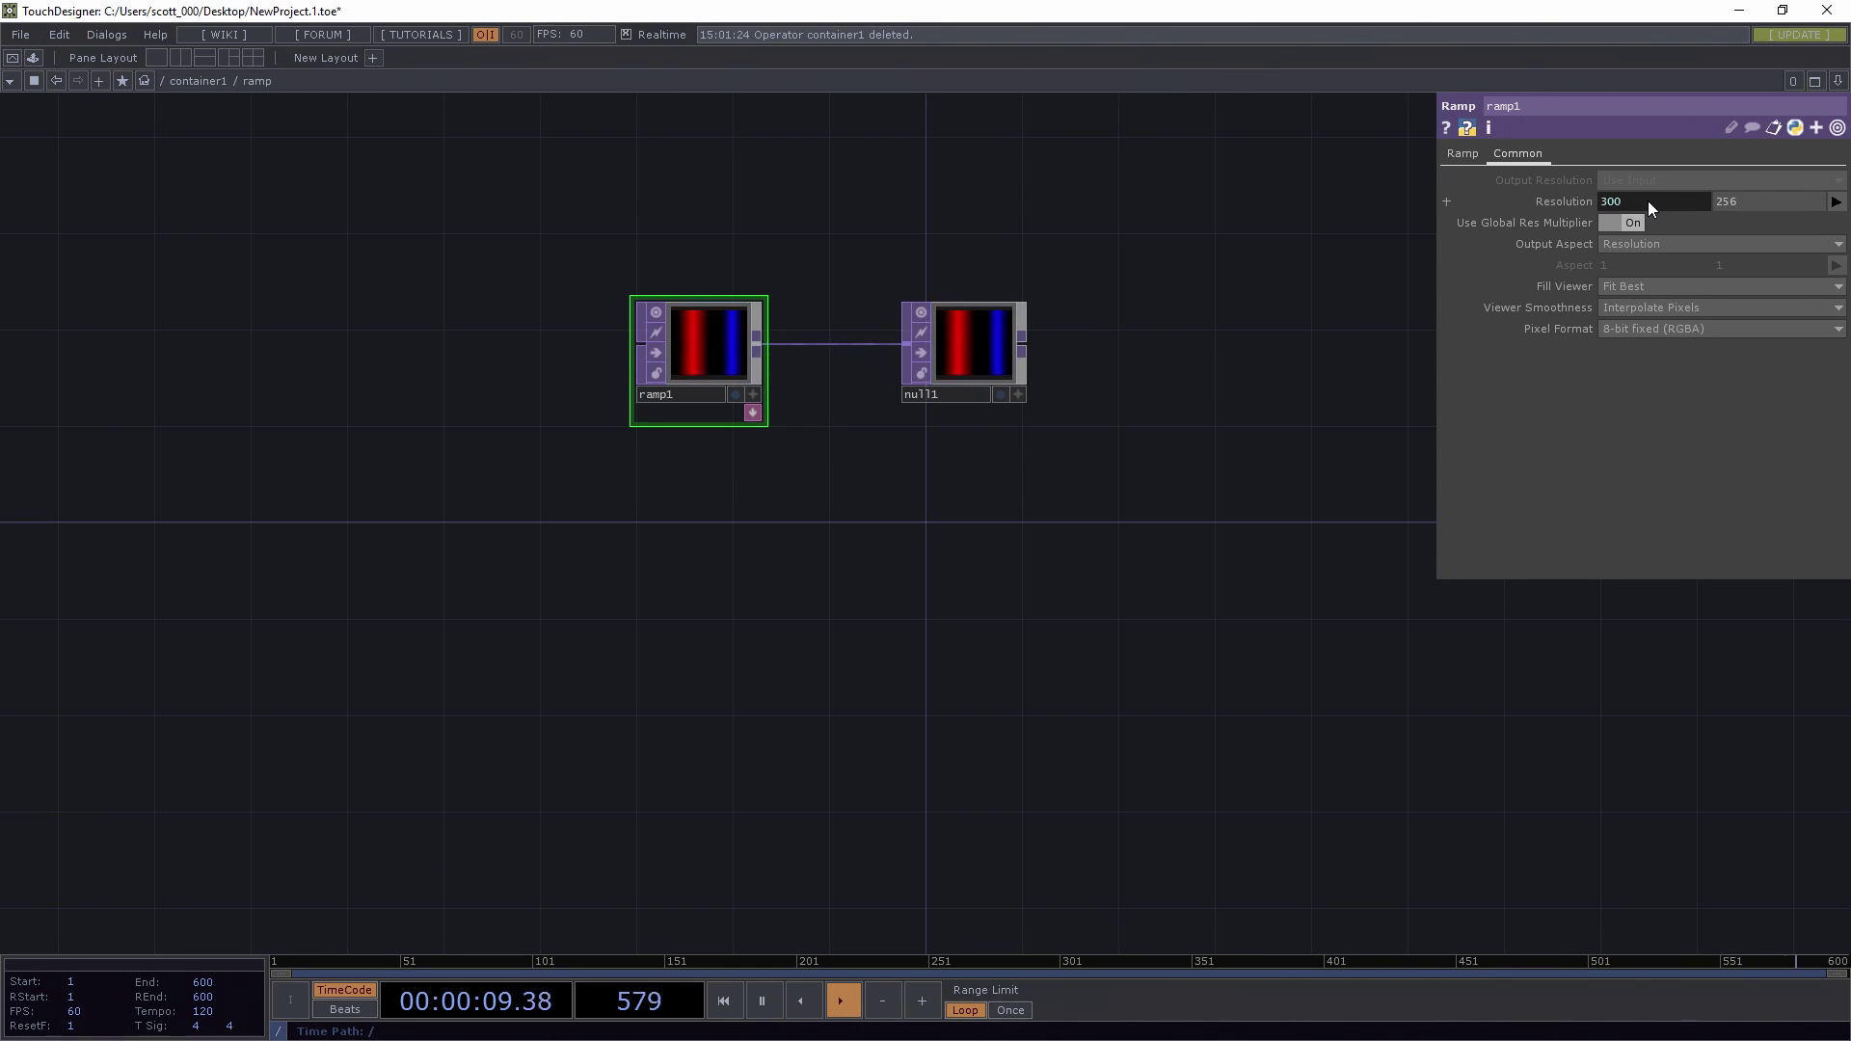
- Set the Ramp TOP's resolution height to the expression op('..').par.h and shift the Null TOP slightly farther from the ramp
left_click(1555, 200)
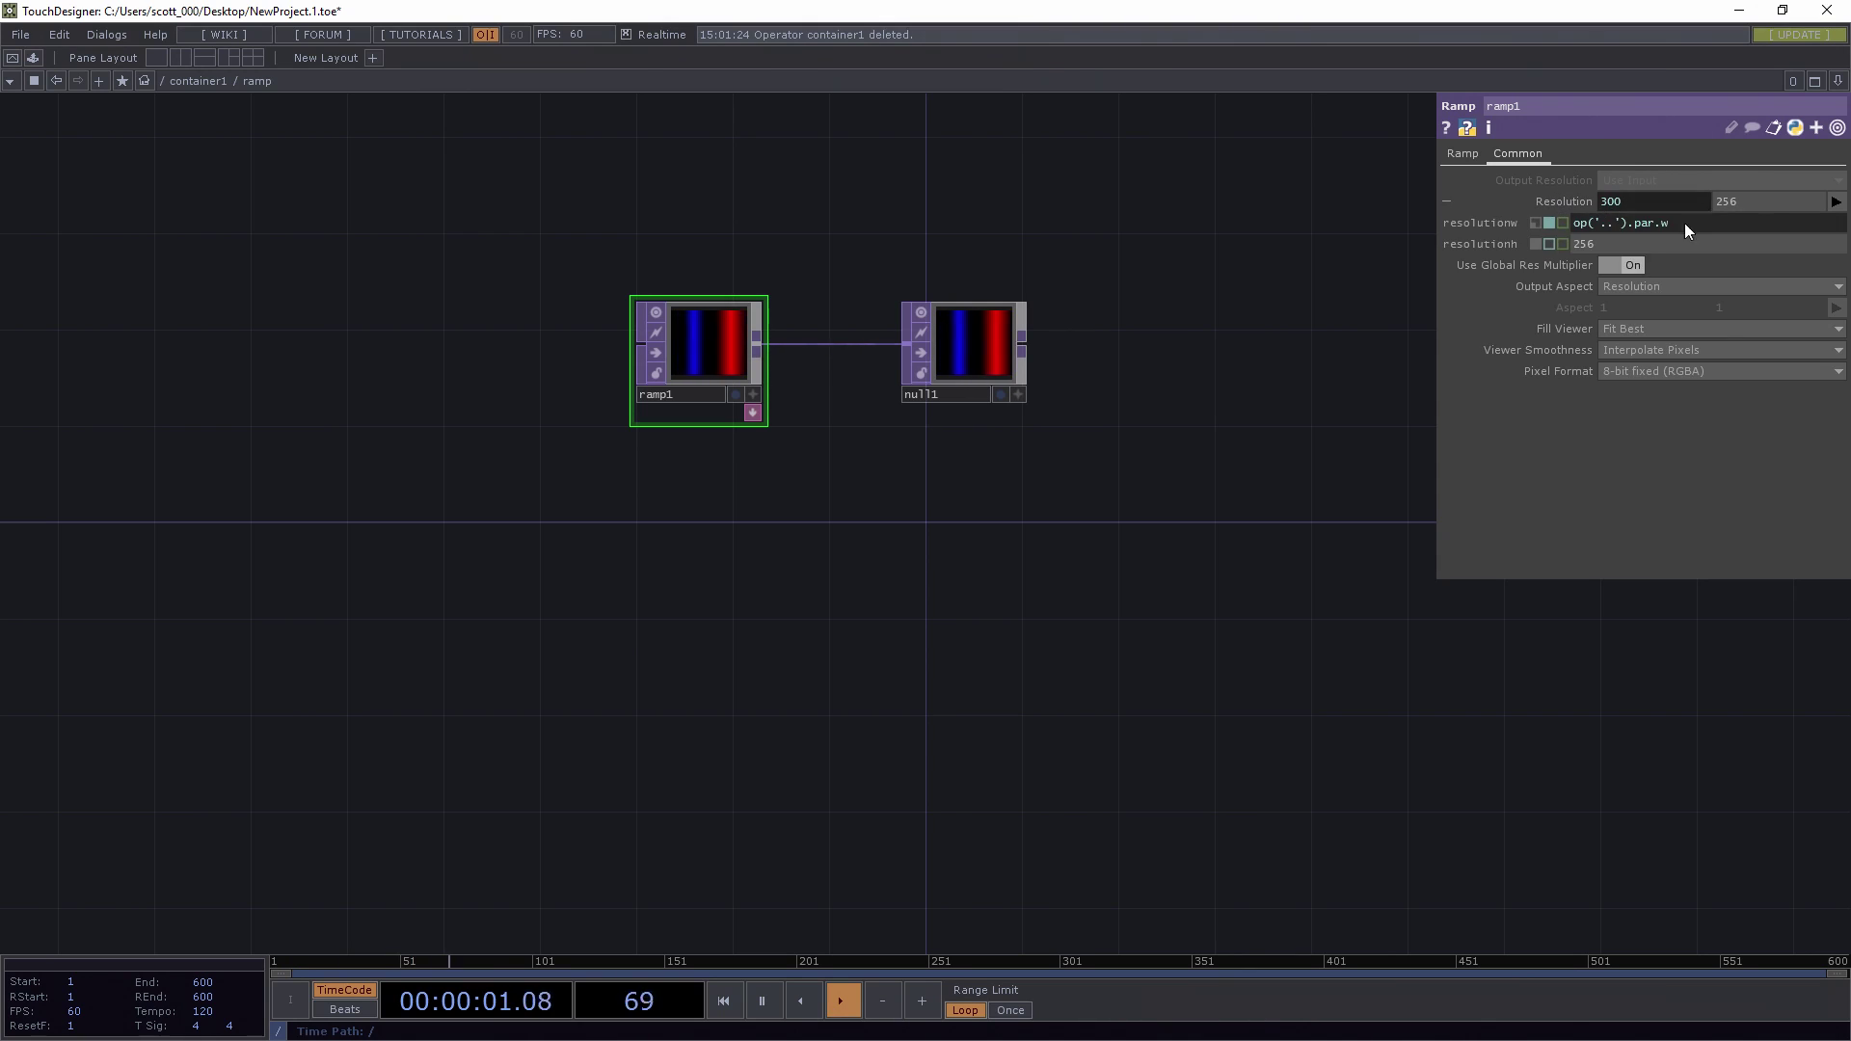
left_click(1625, 222)
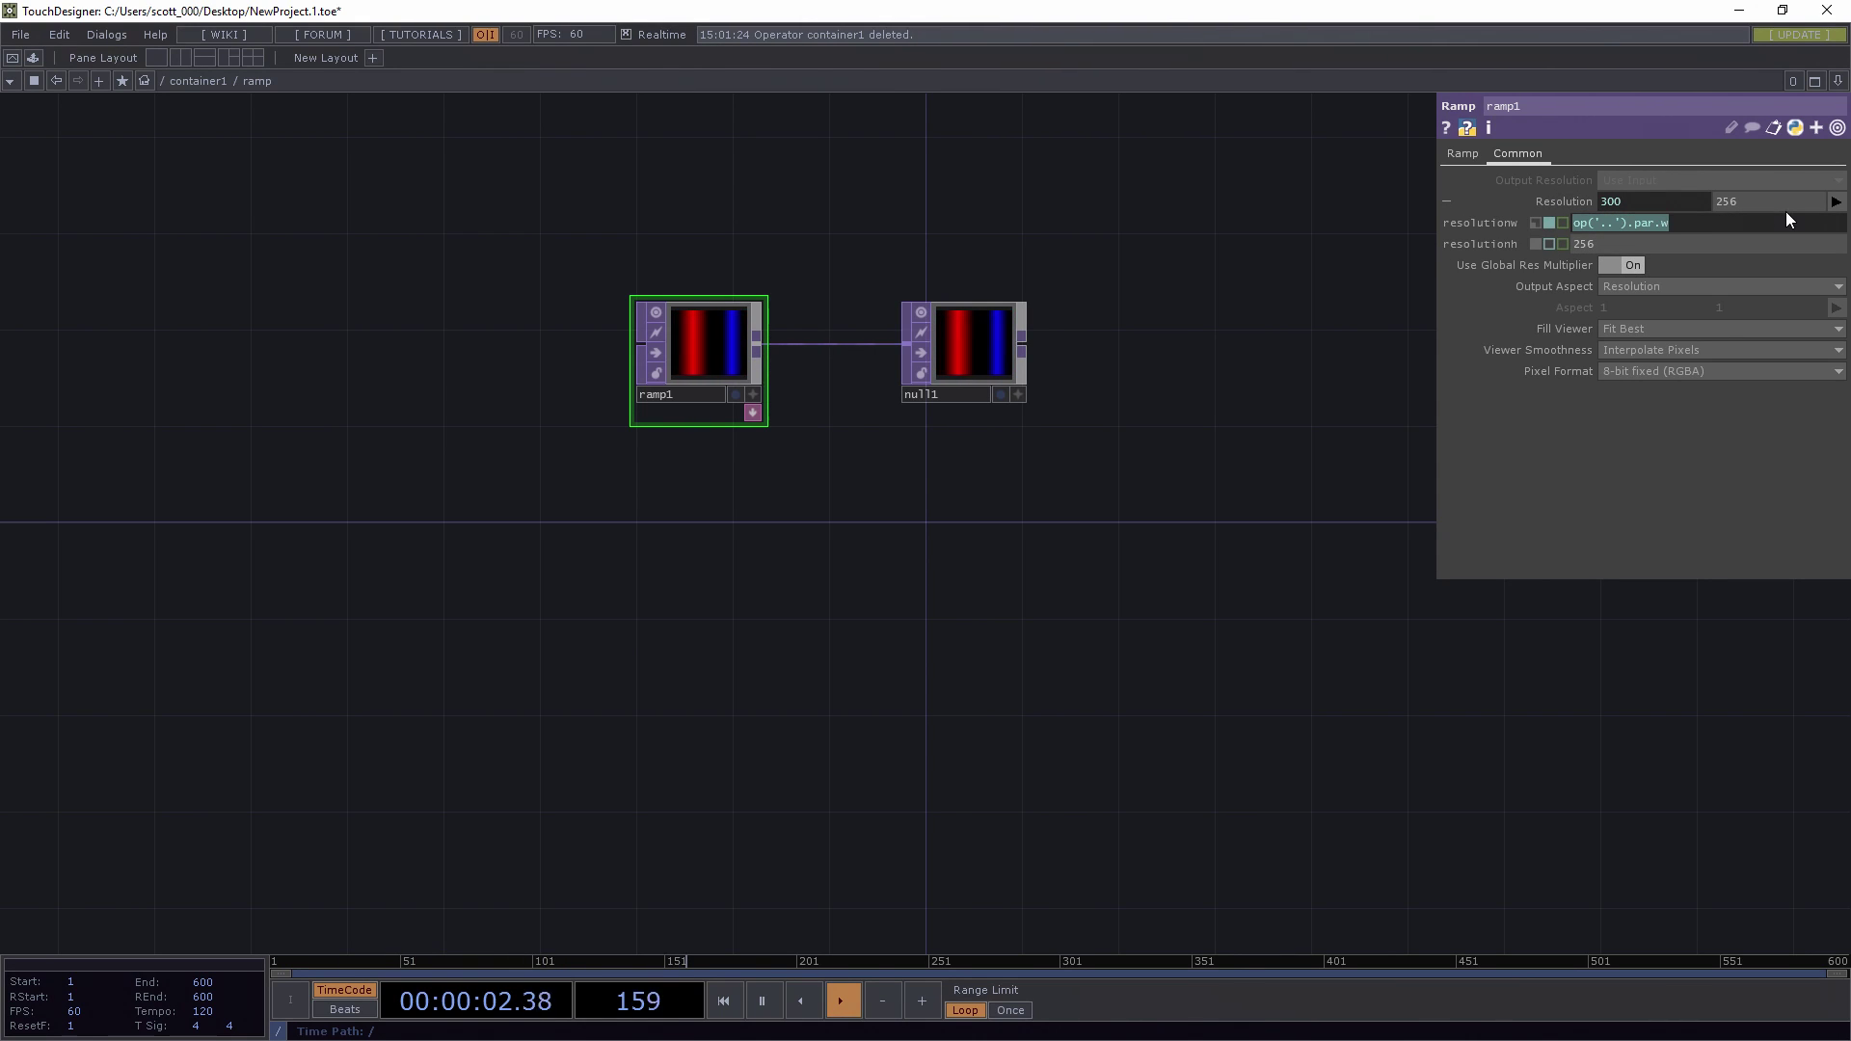
key("ctrl+c")
left_click(1727, 241)
key("ctrl+v")
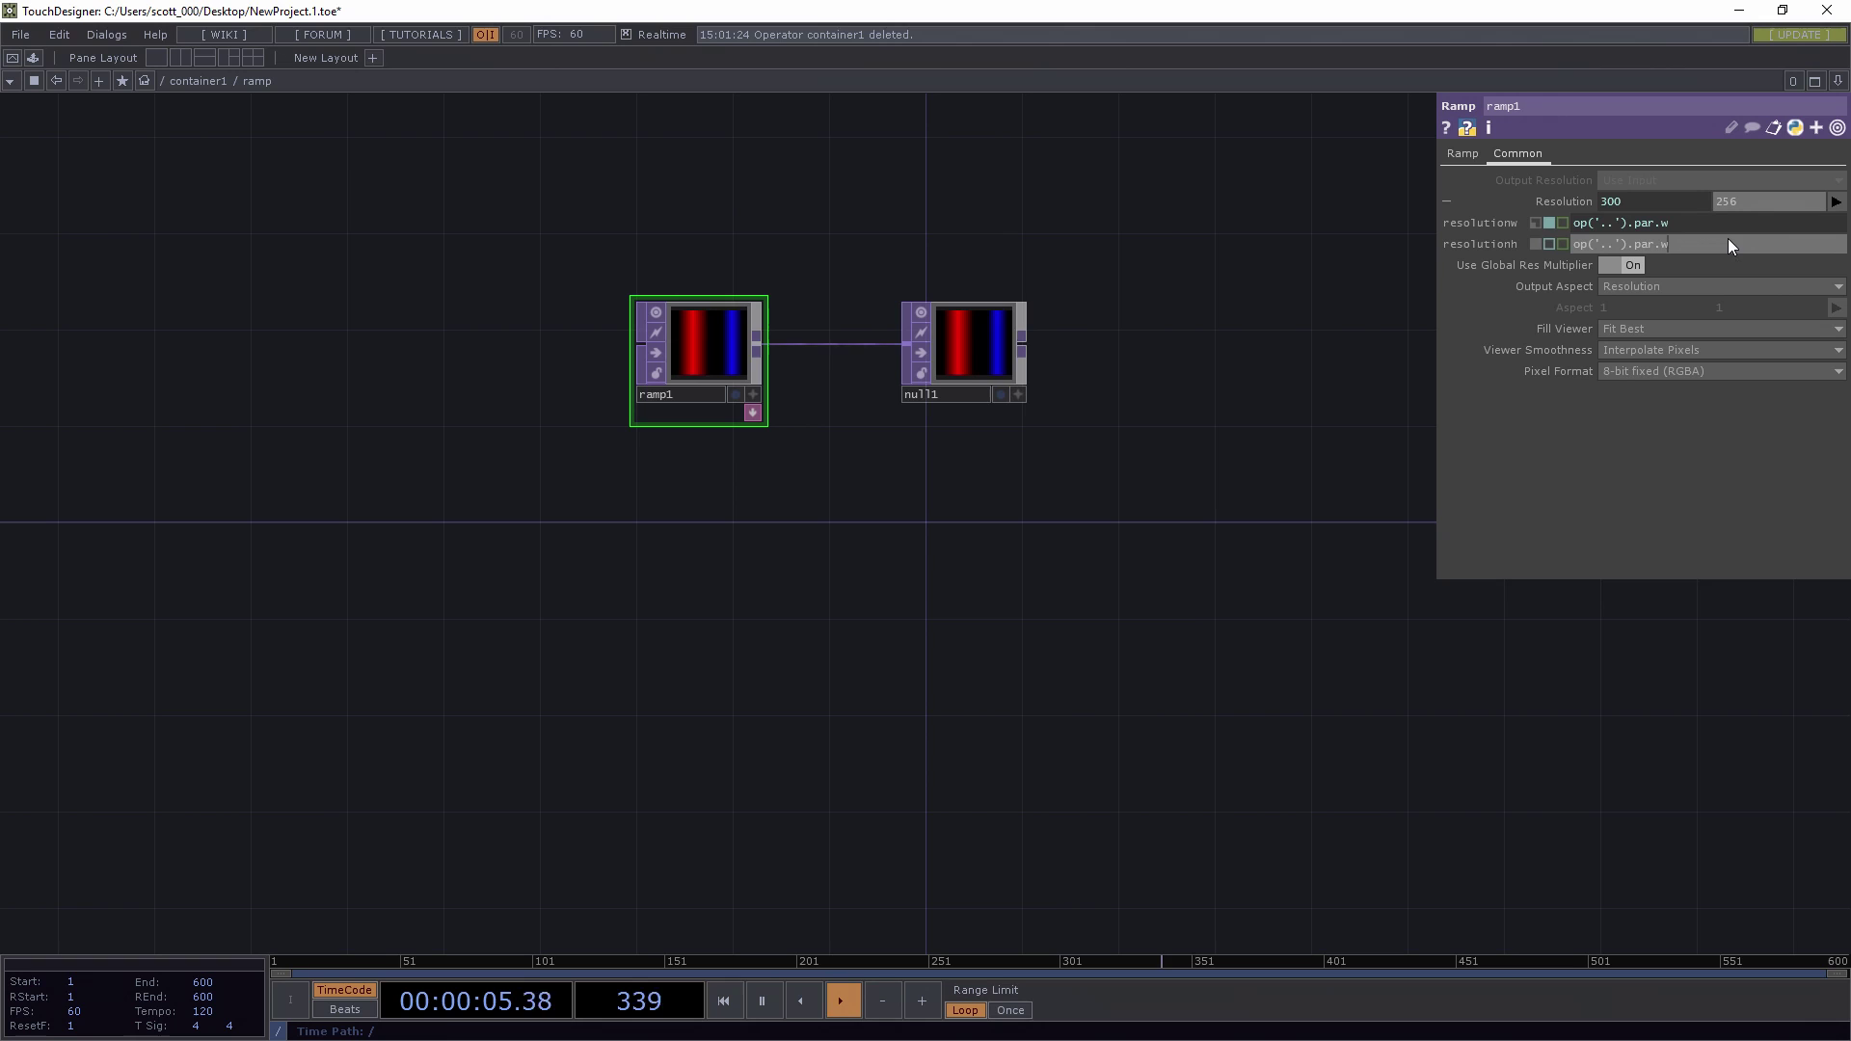
key("BackSpace")
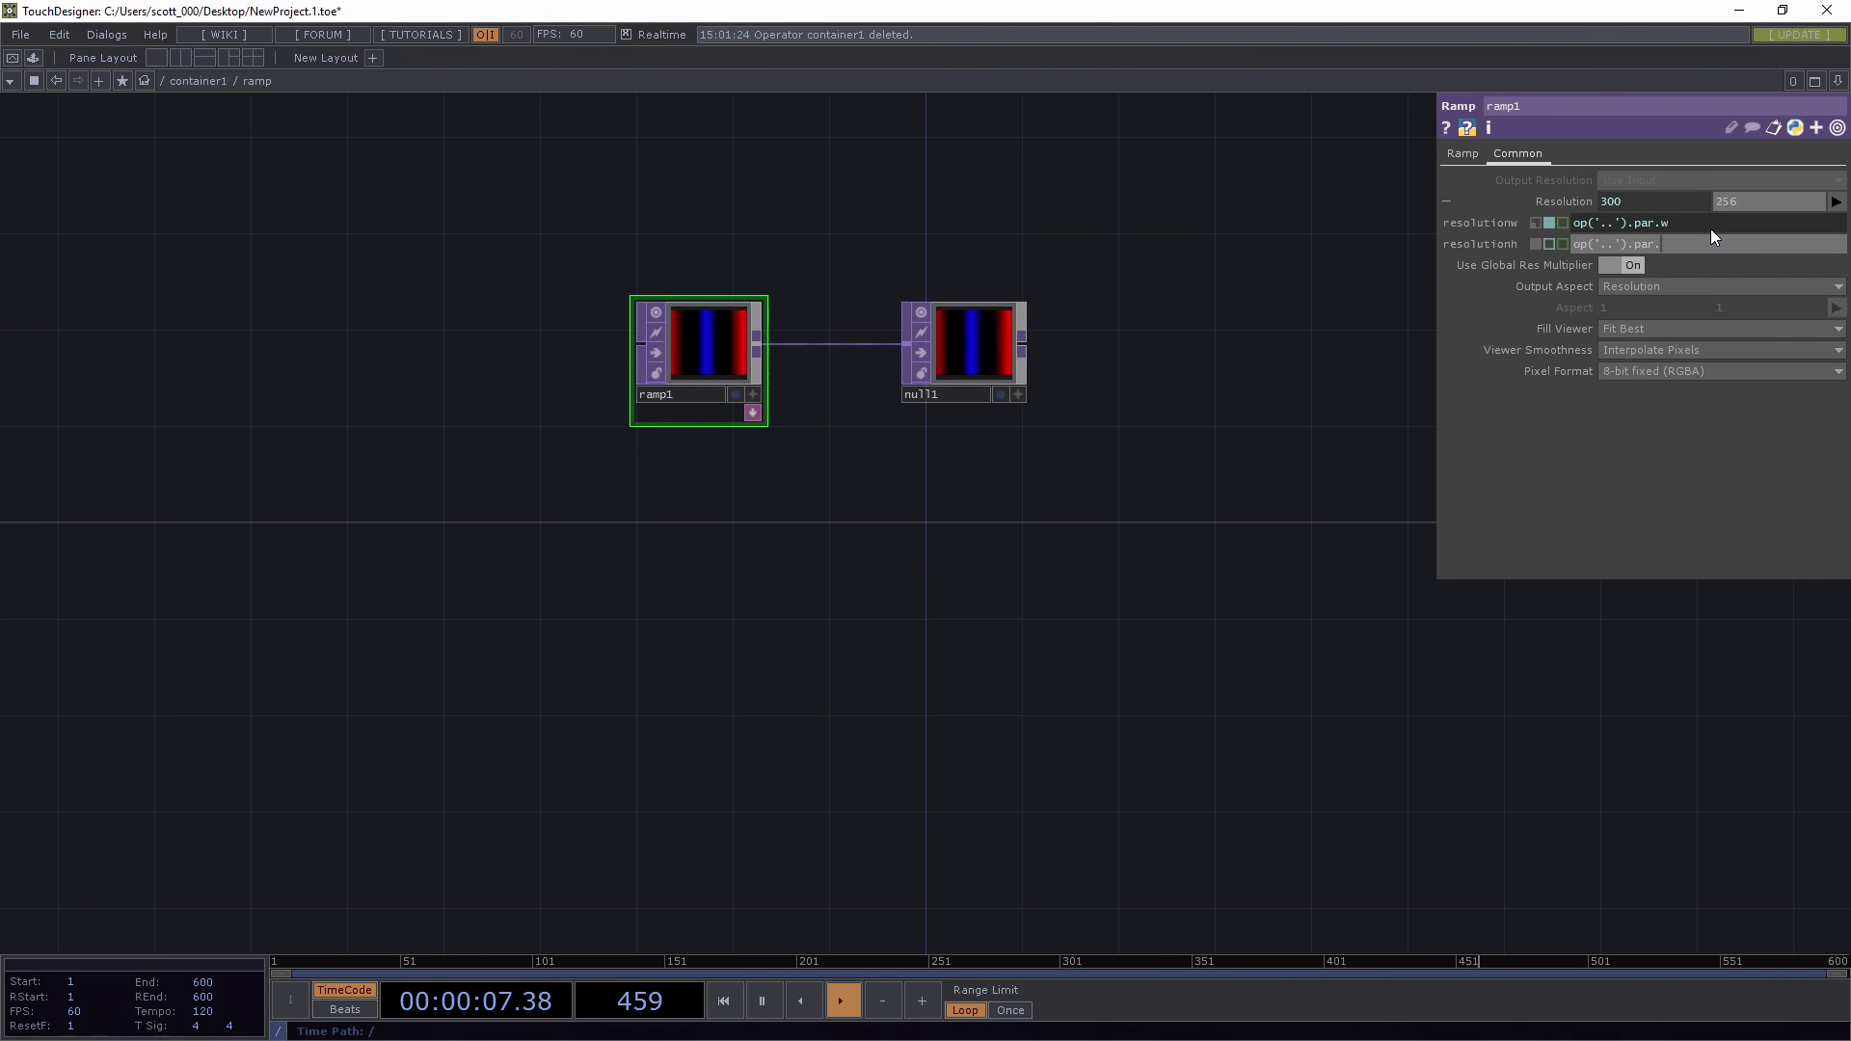
type("h")
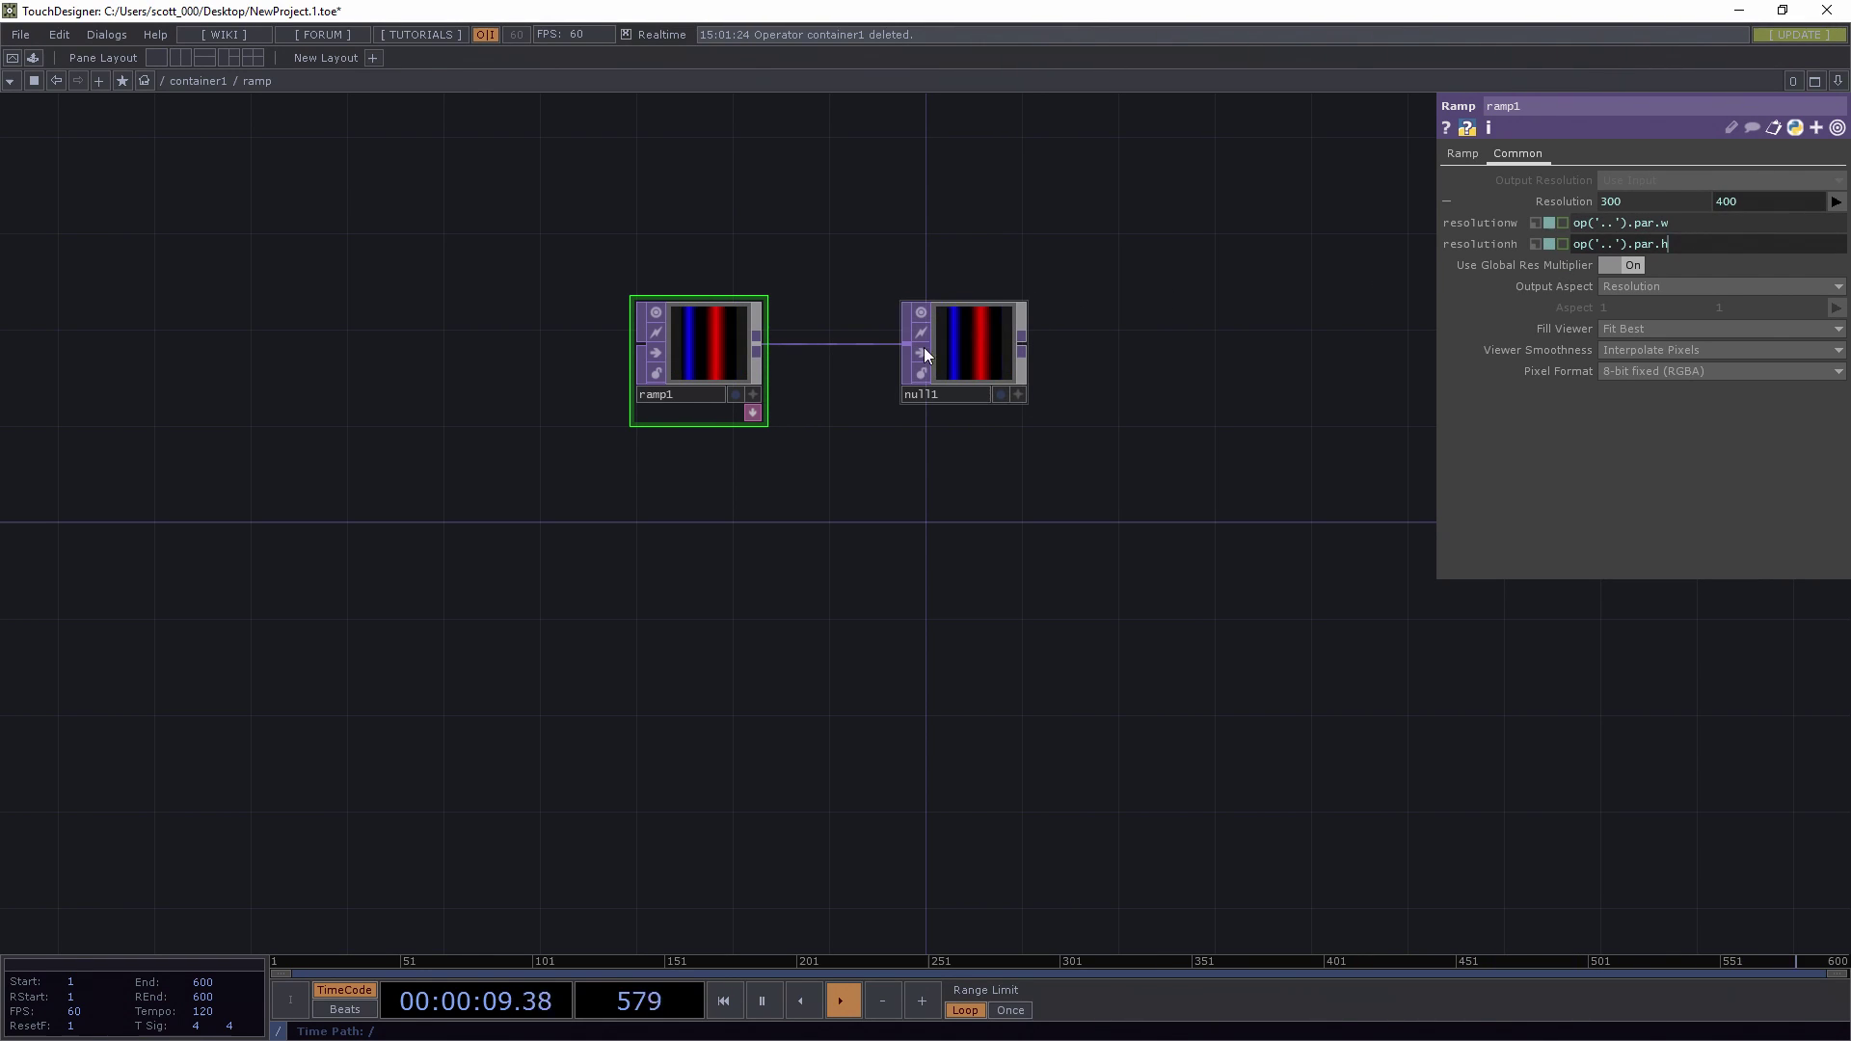
left_click(799, 313)
mouse_move(968, 333)
left_mouse_down()
mouse_move(900, 335)
mouse_move(979, 330)
left_mouse_up()
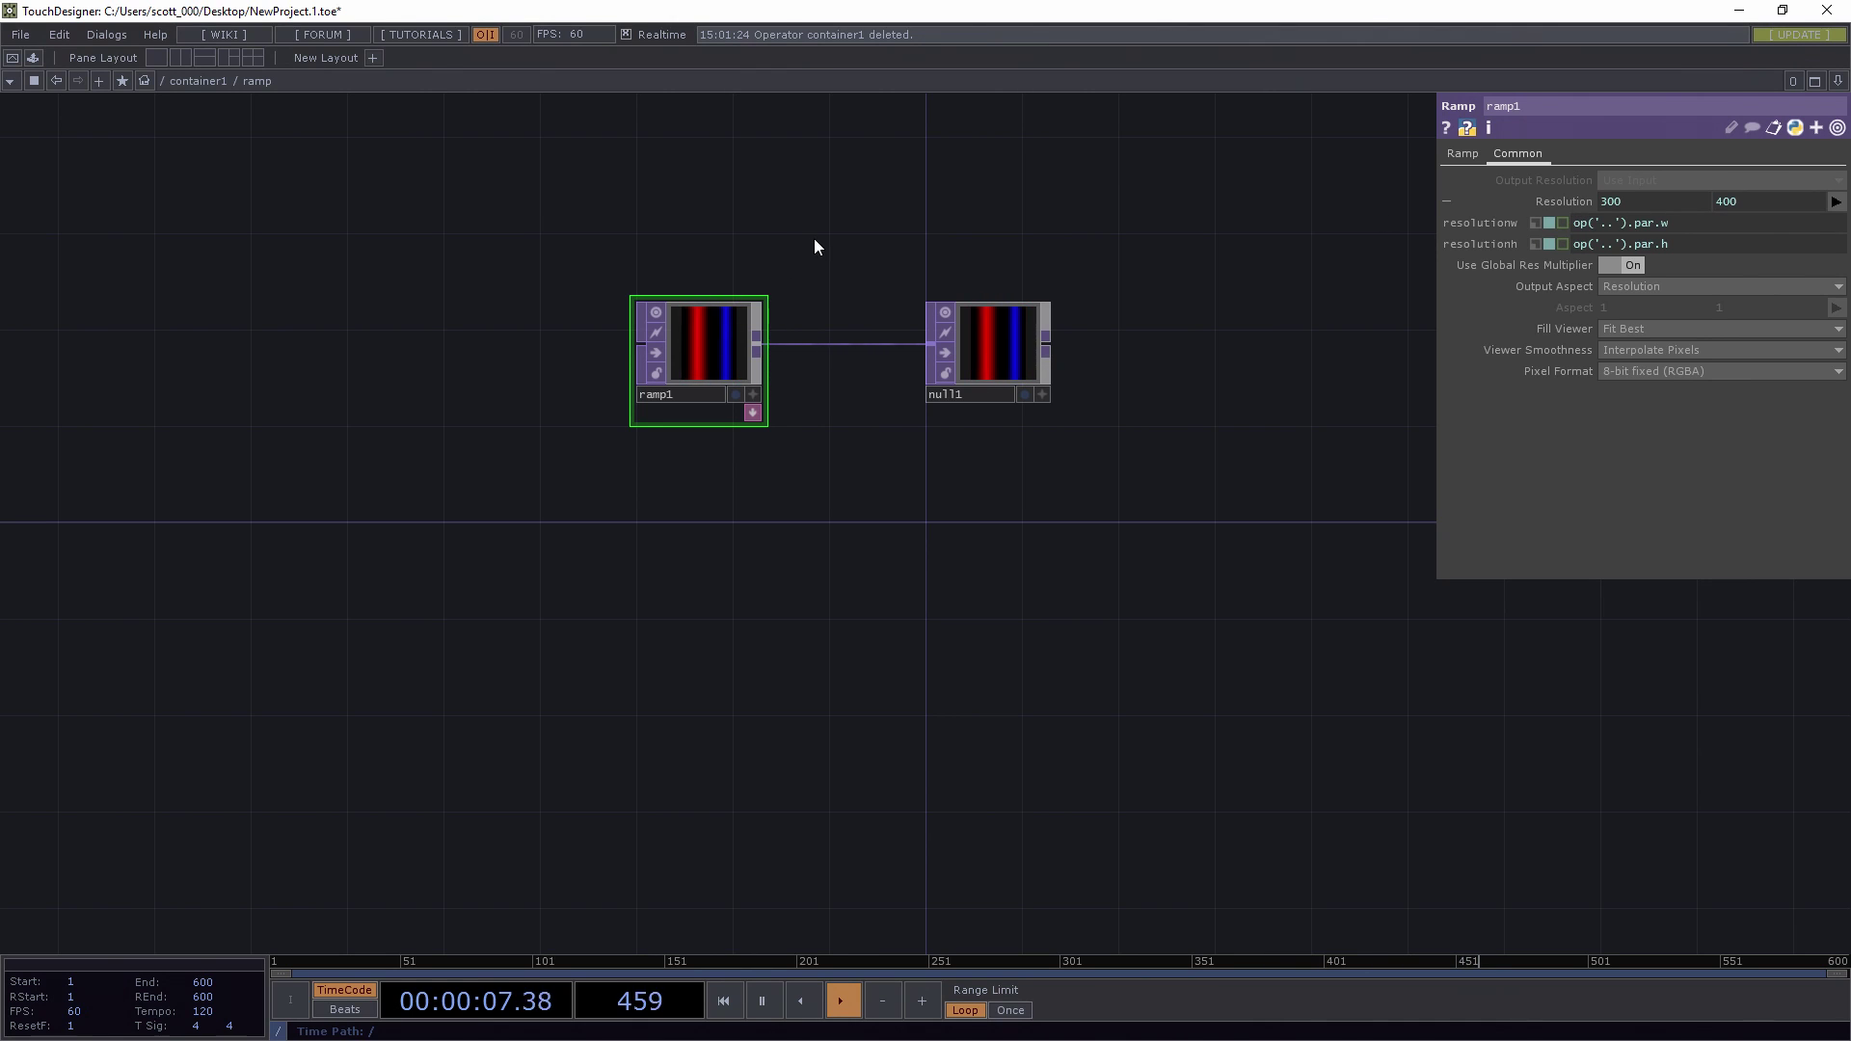
- Go up to the parent network and set the ramp container's Background TOP to ./null1
key("u")
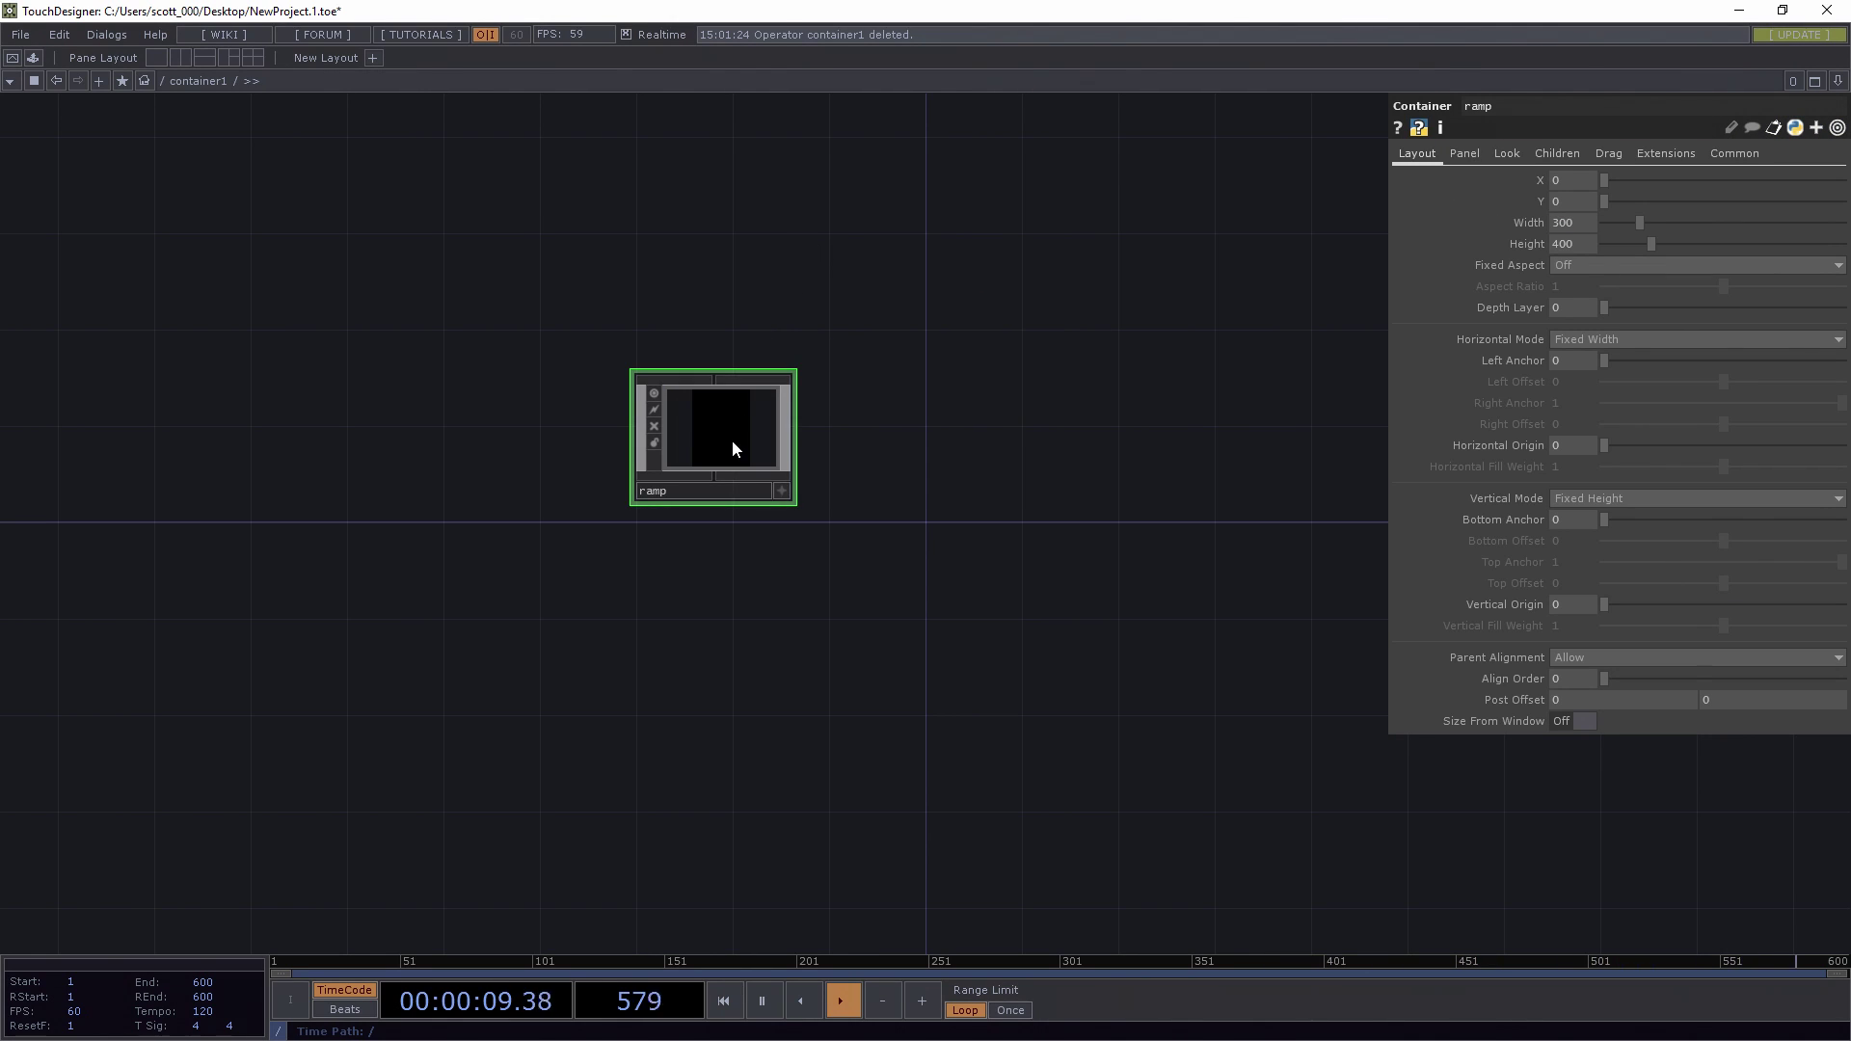
left_click(1512, 155)
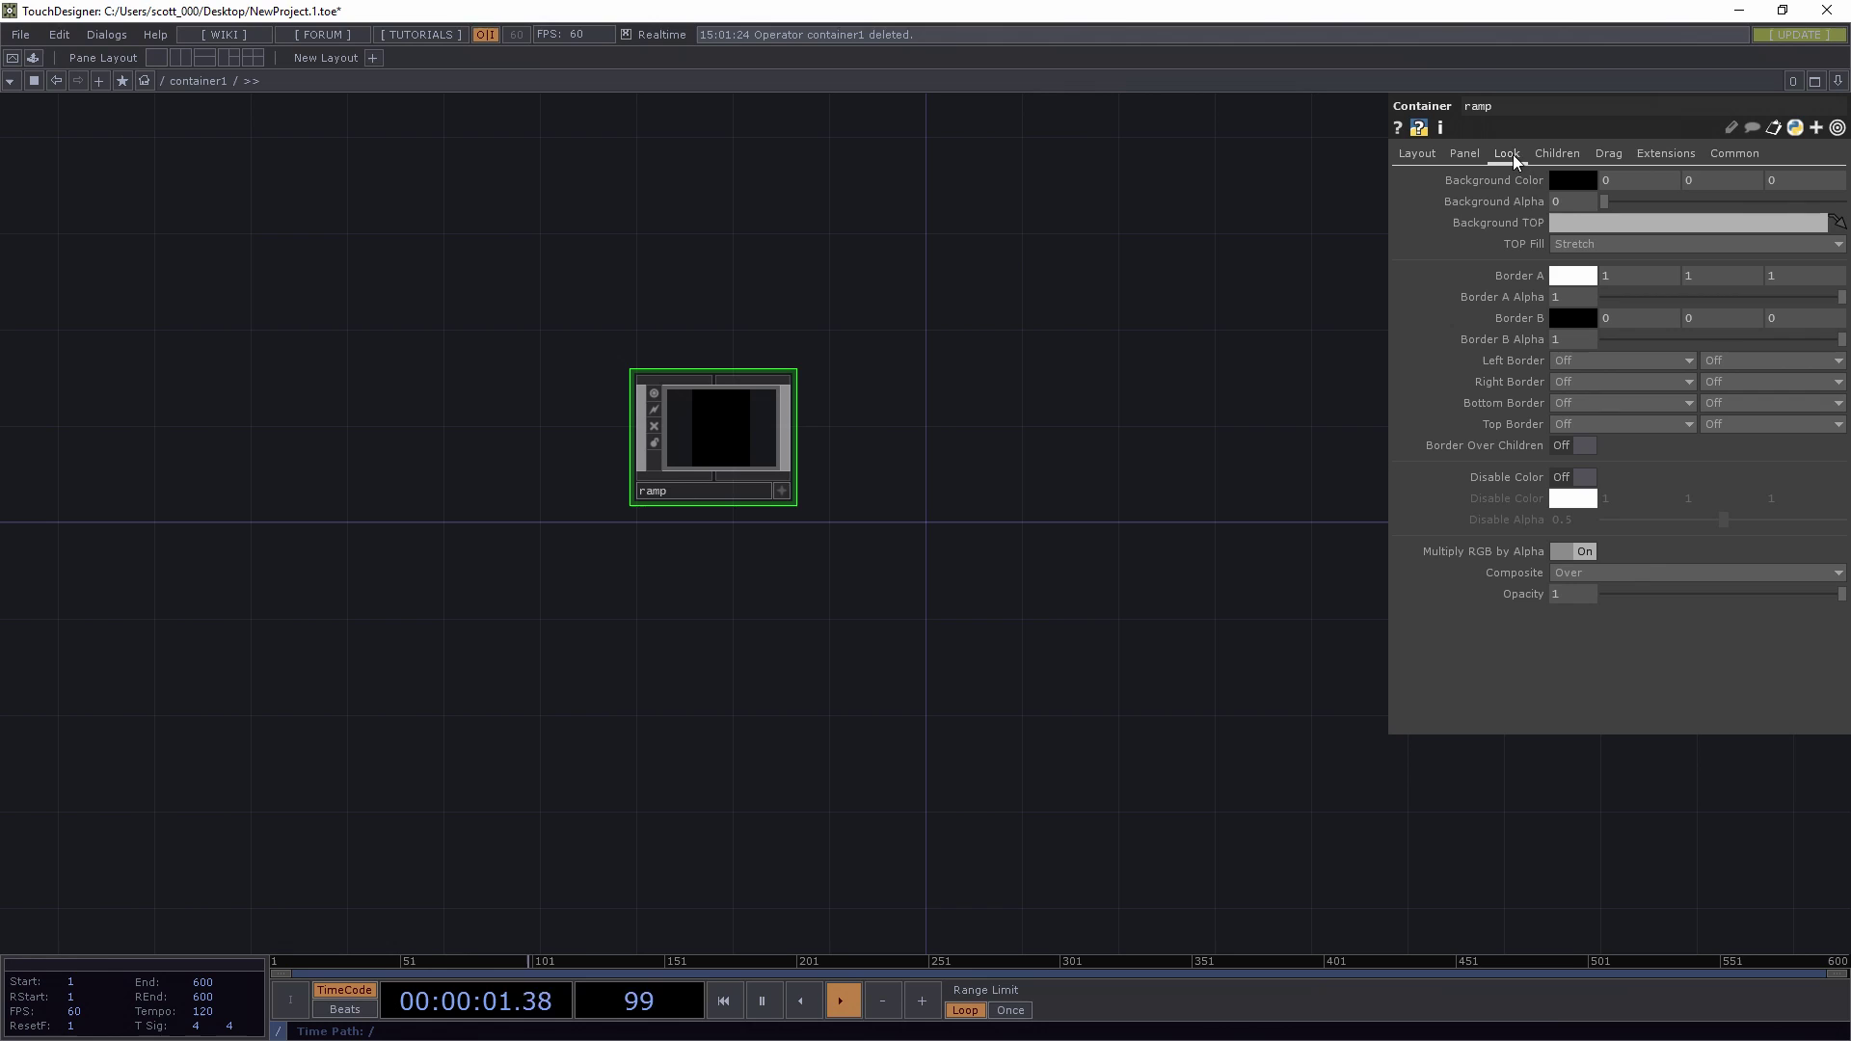
left_click(1571, 222)
type("./null1")
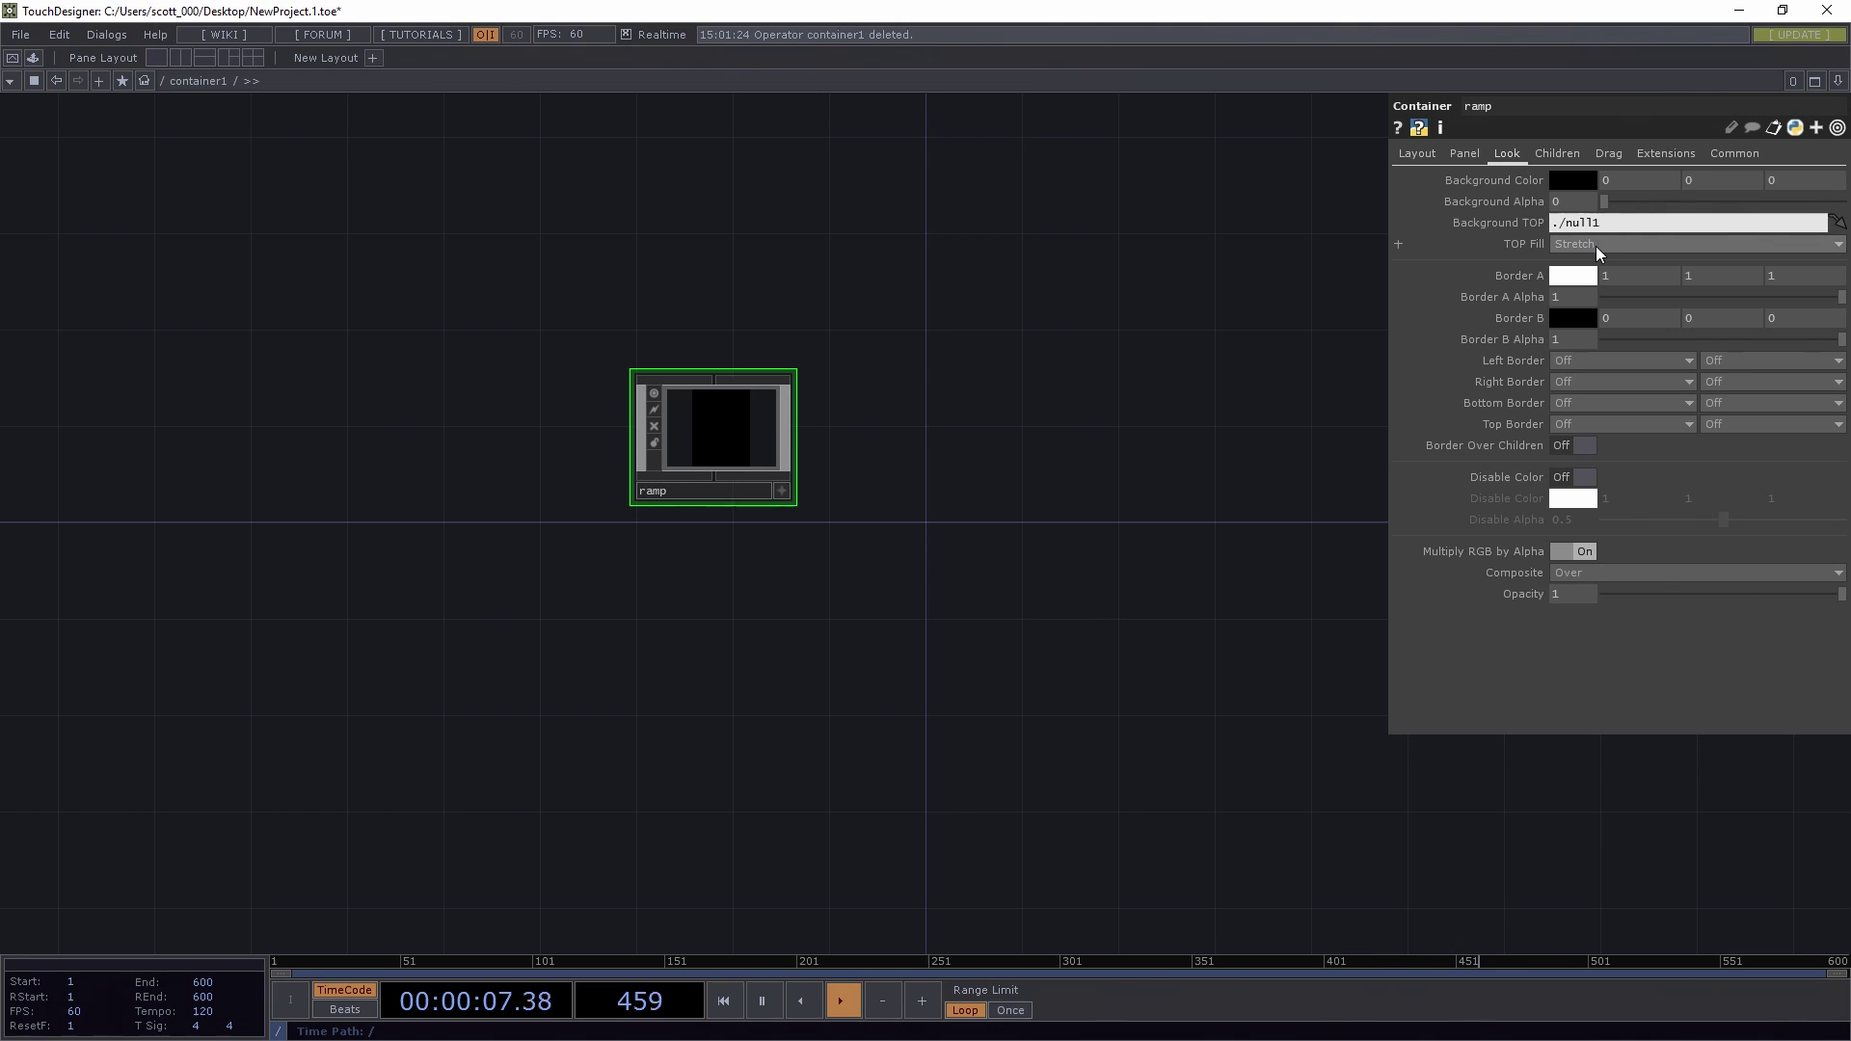
key("Return")
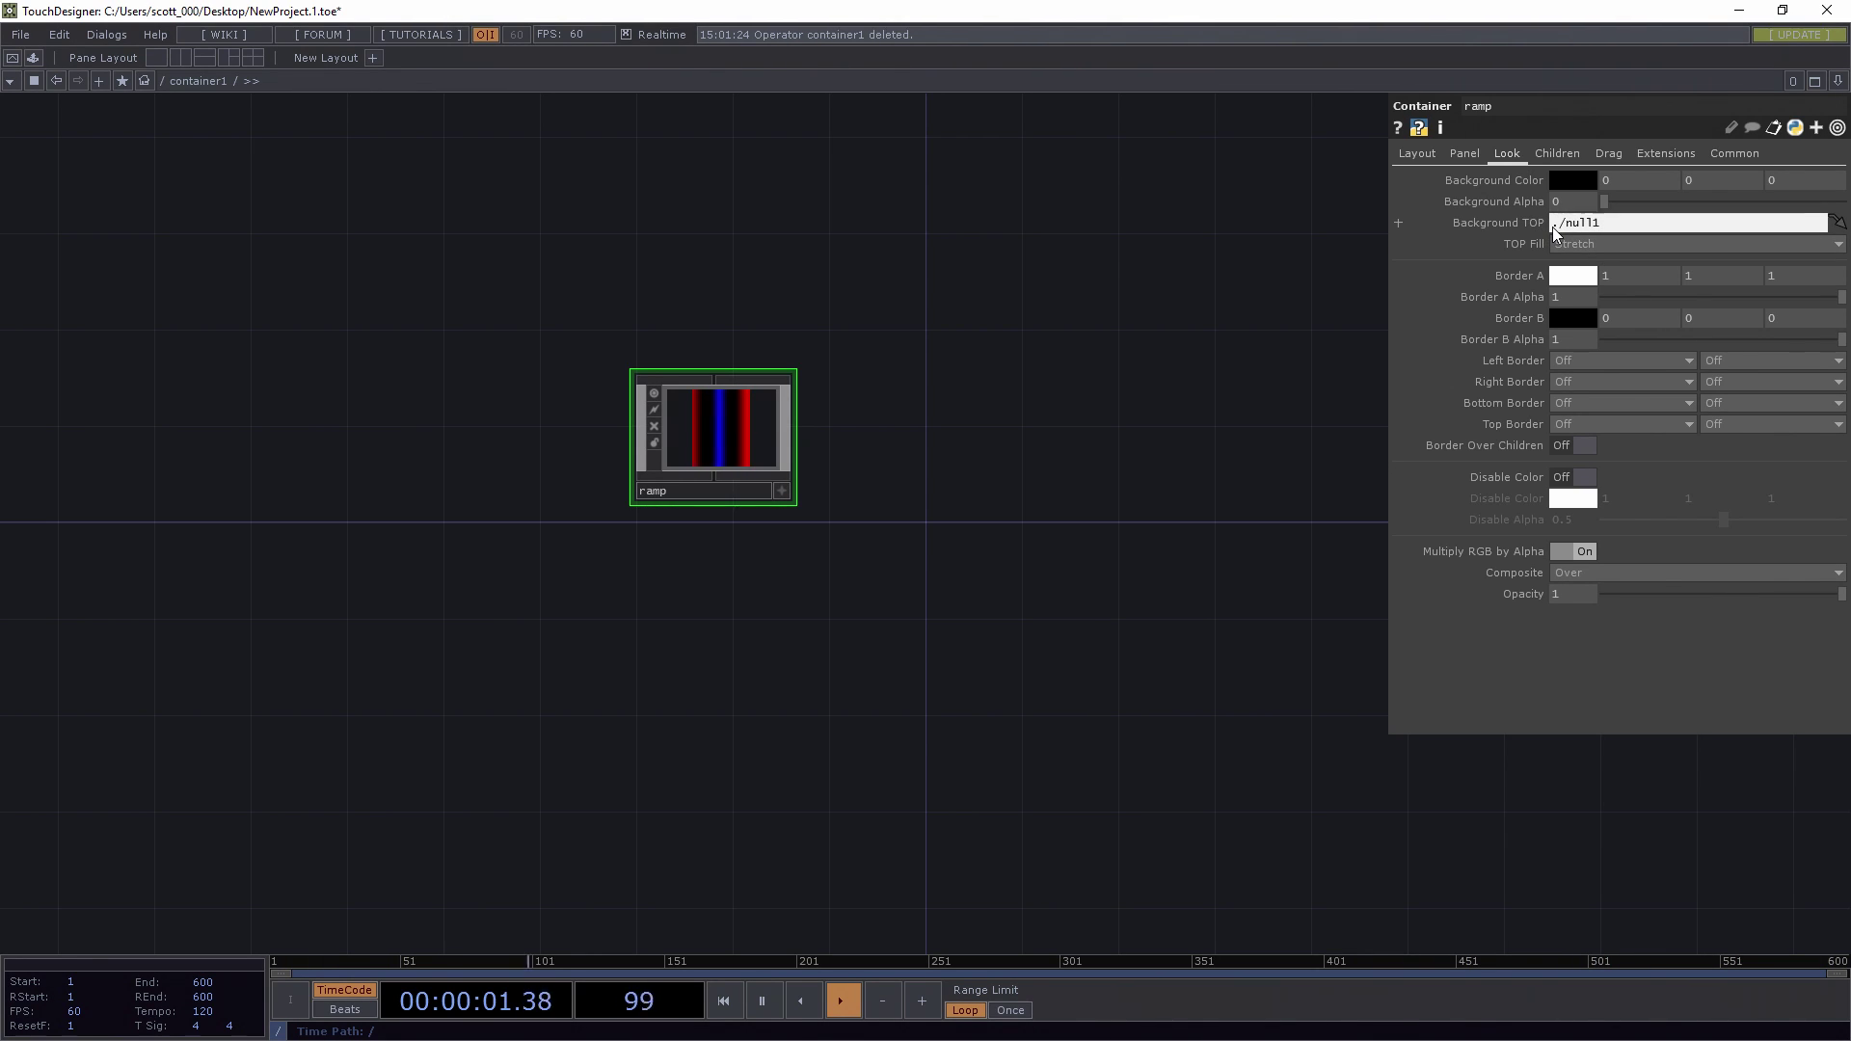
left_click_drag(1552, 227, 1557, 227)
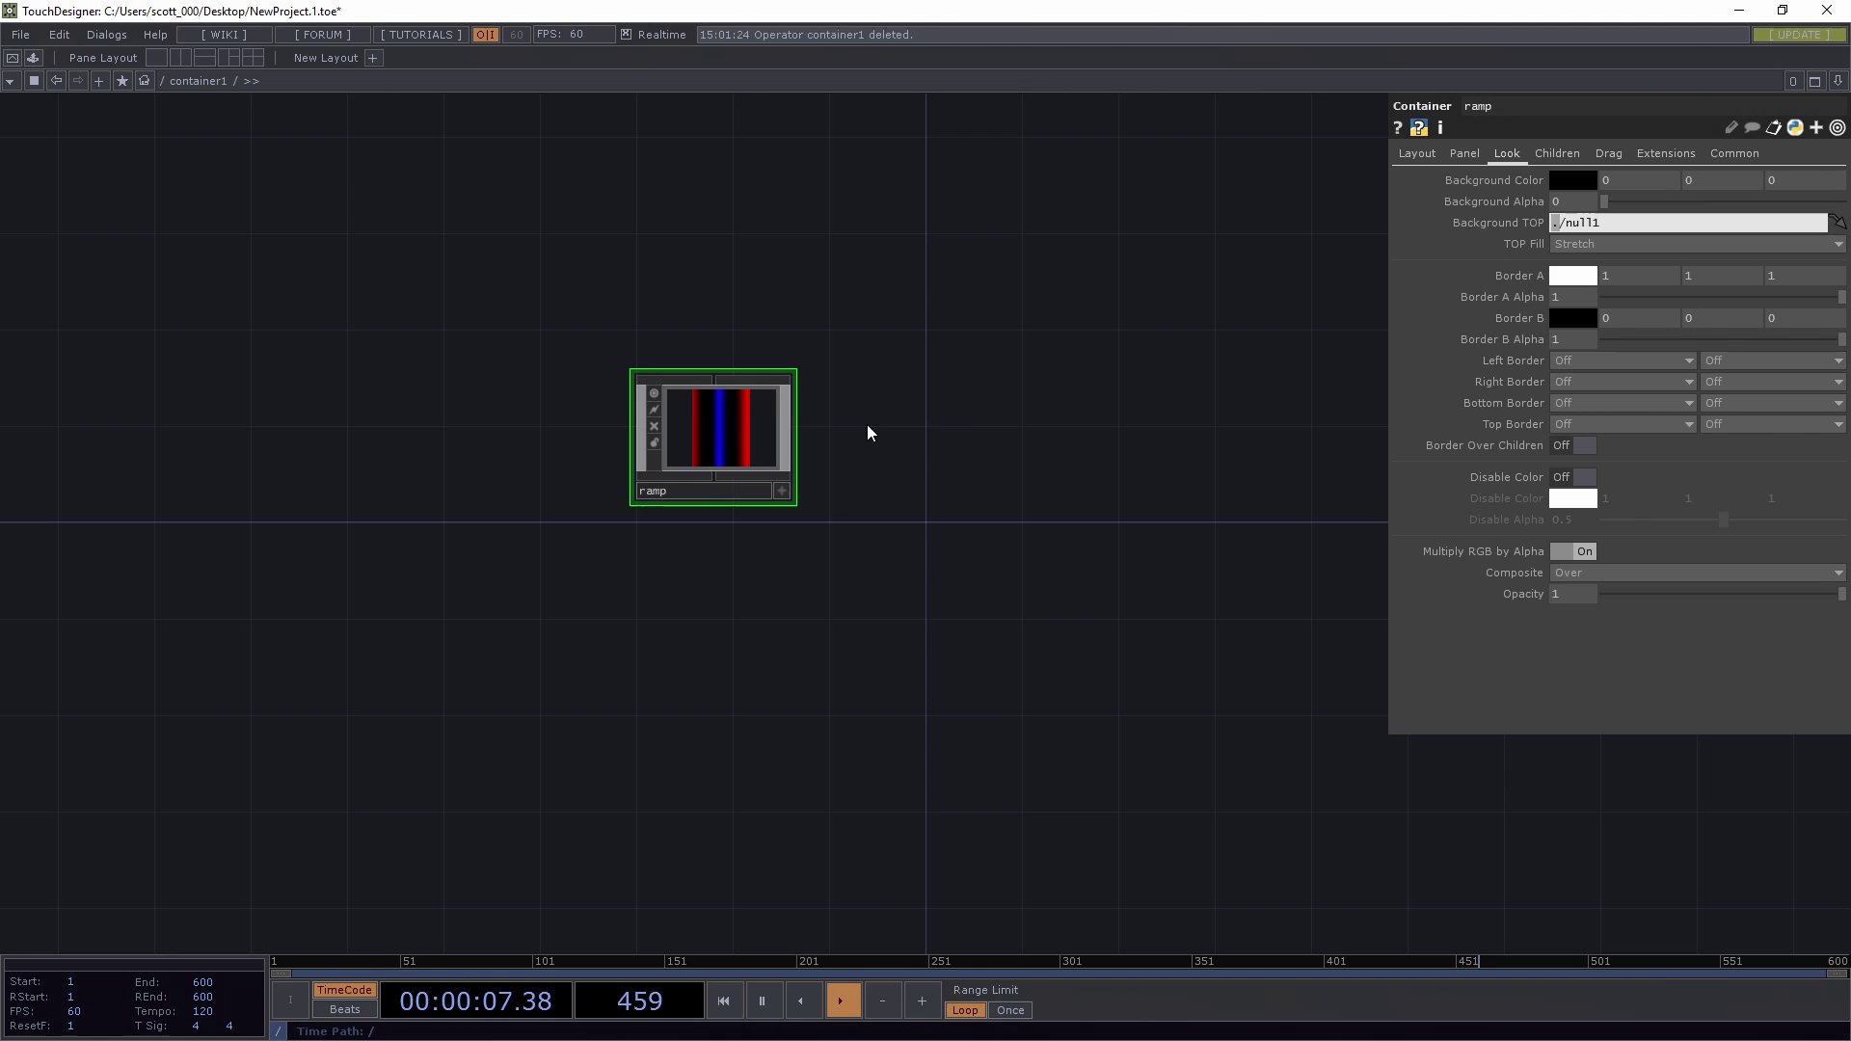
- Add a Container COMP beside the ramp container and name it fixtures
key("Tab")
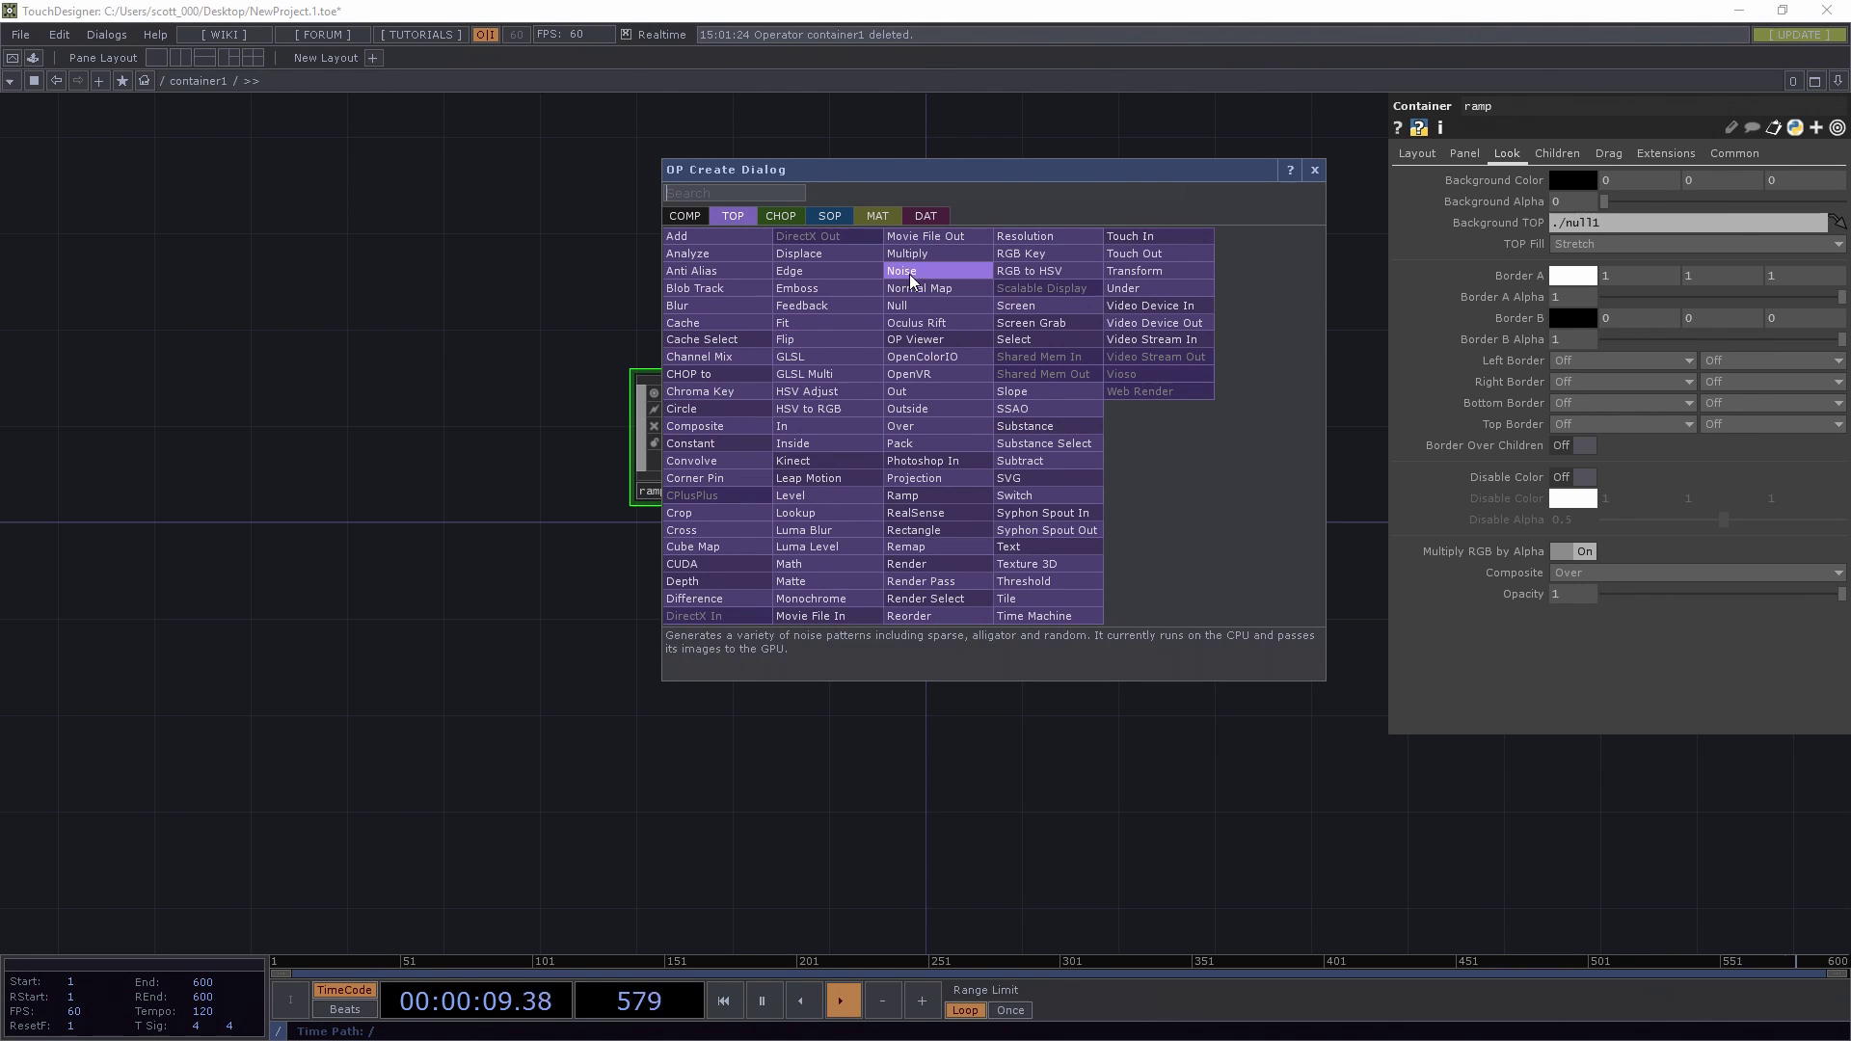
left_click(687, 216)
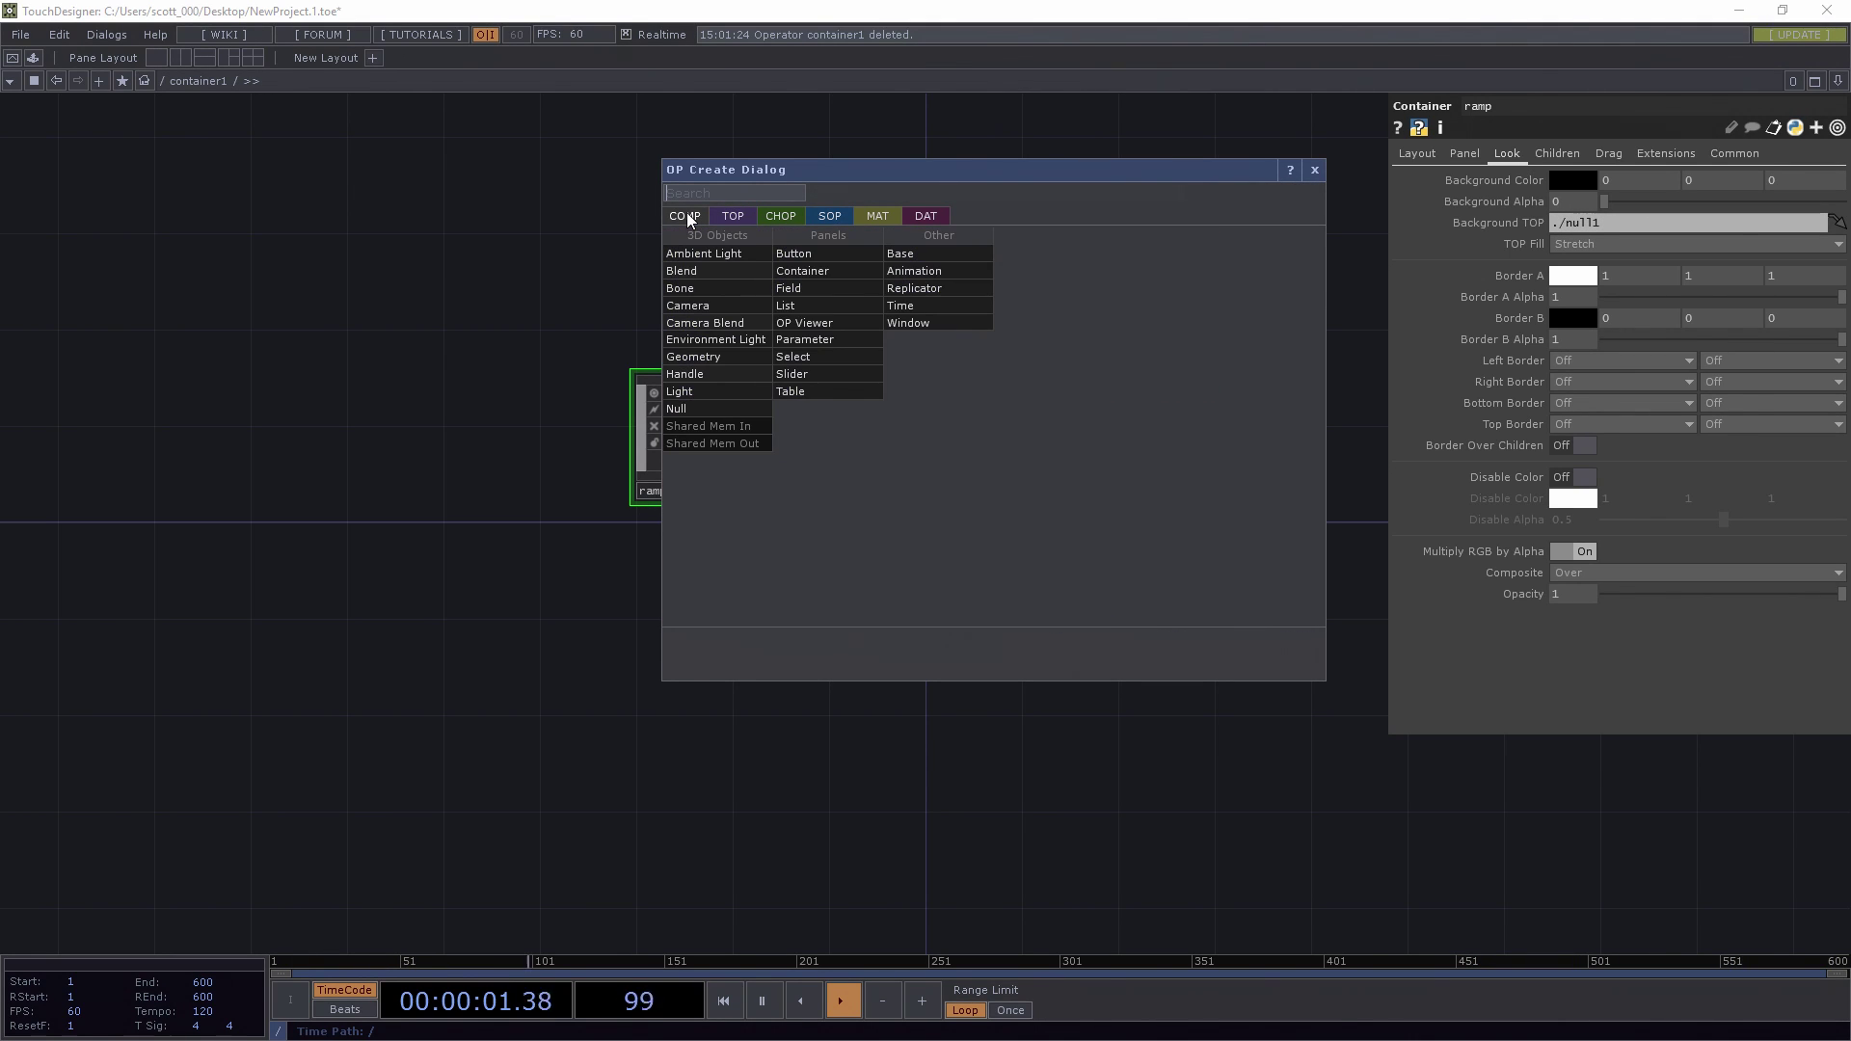
left_click(871, 274)
left_click(986, 461)
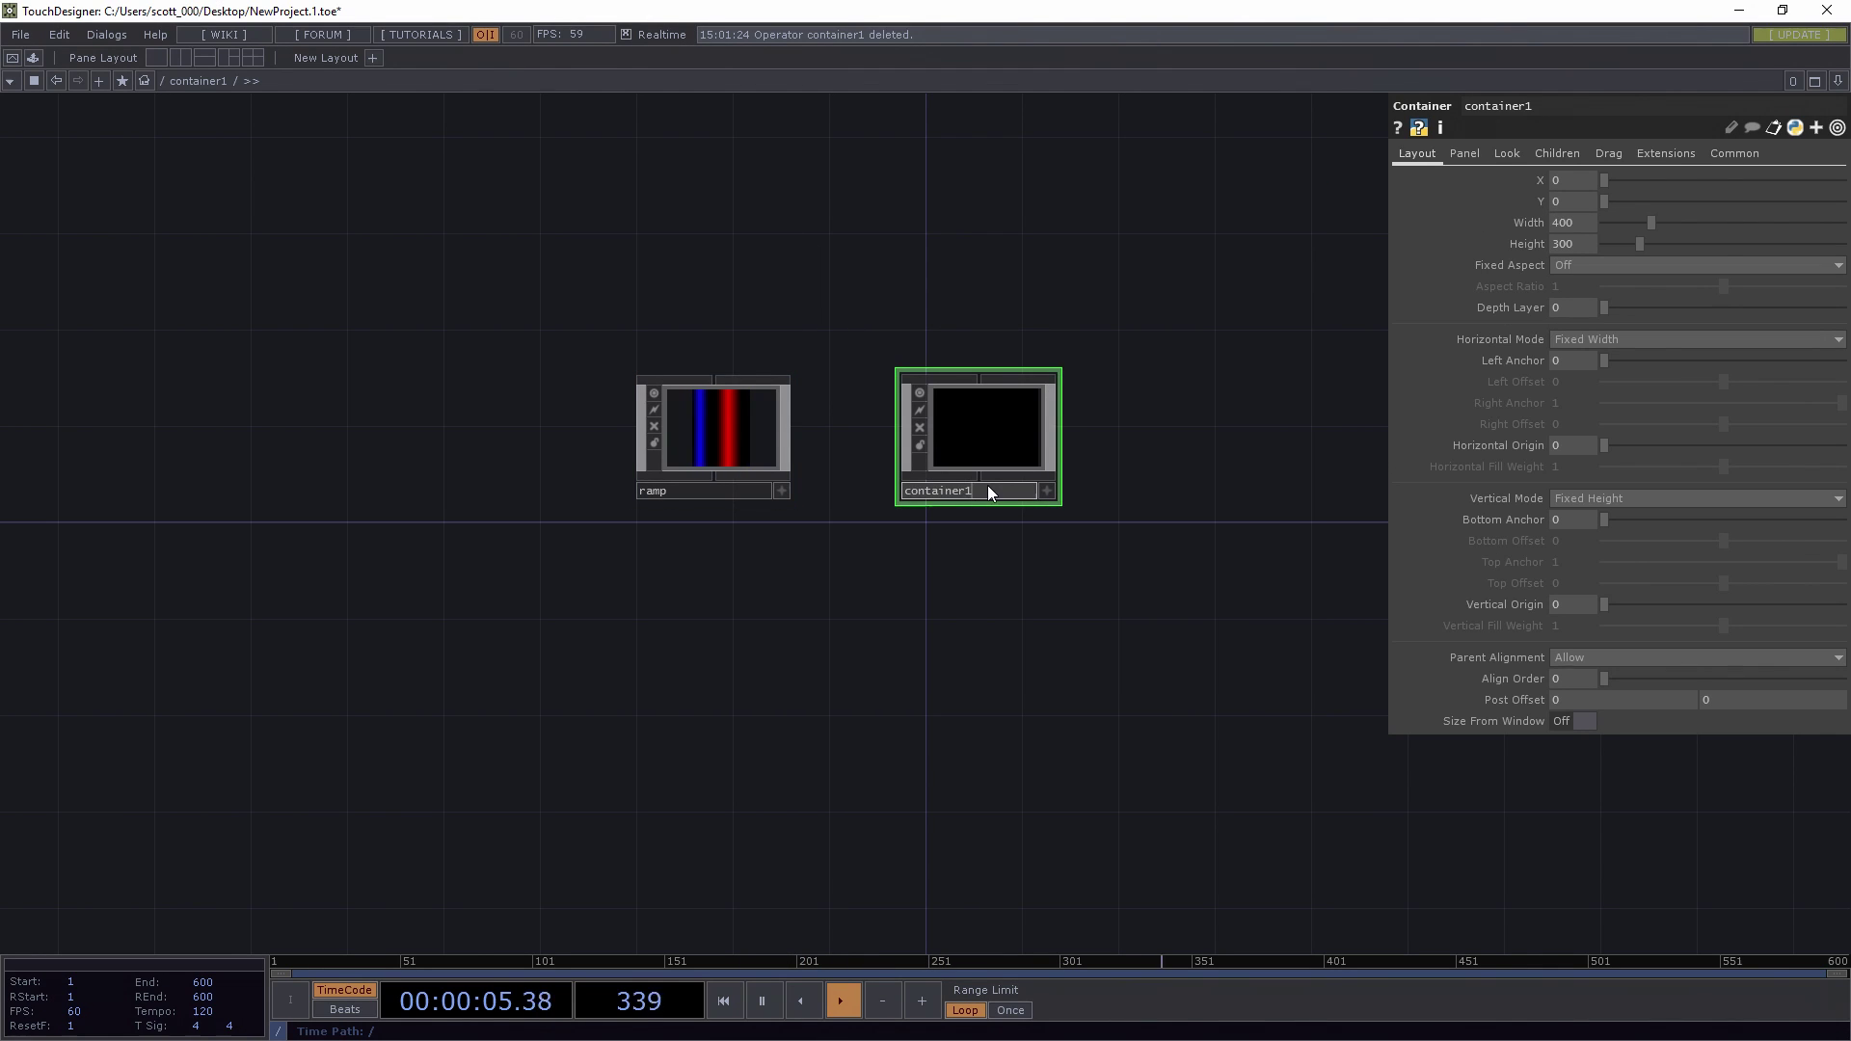
type("fi")
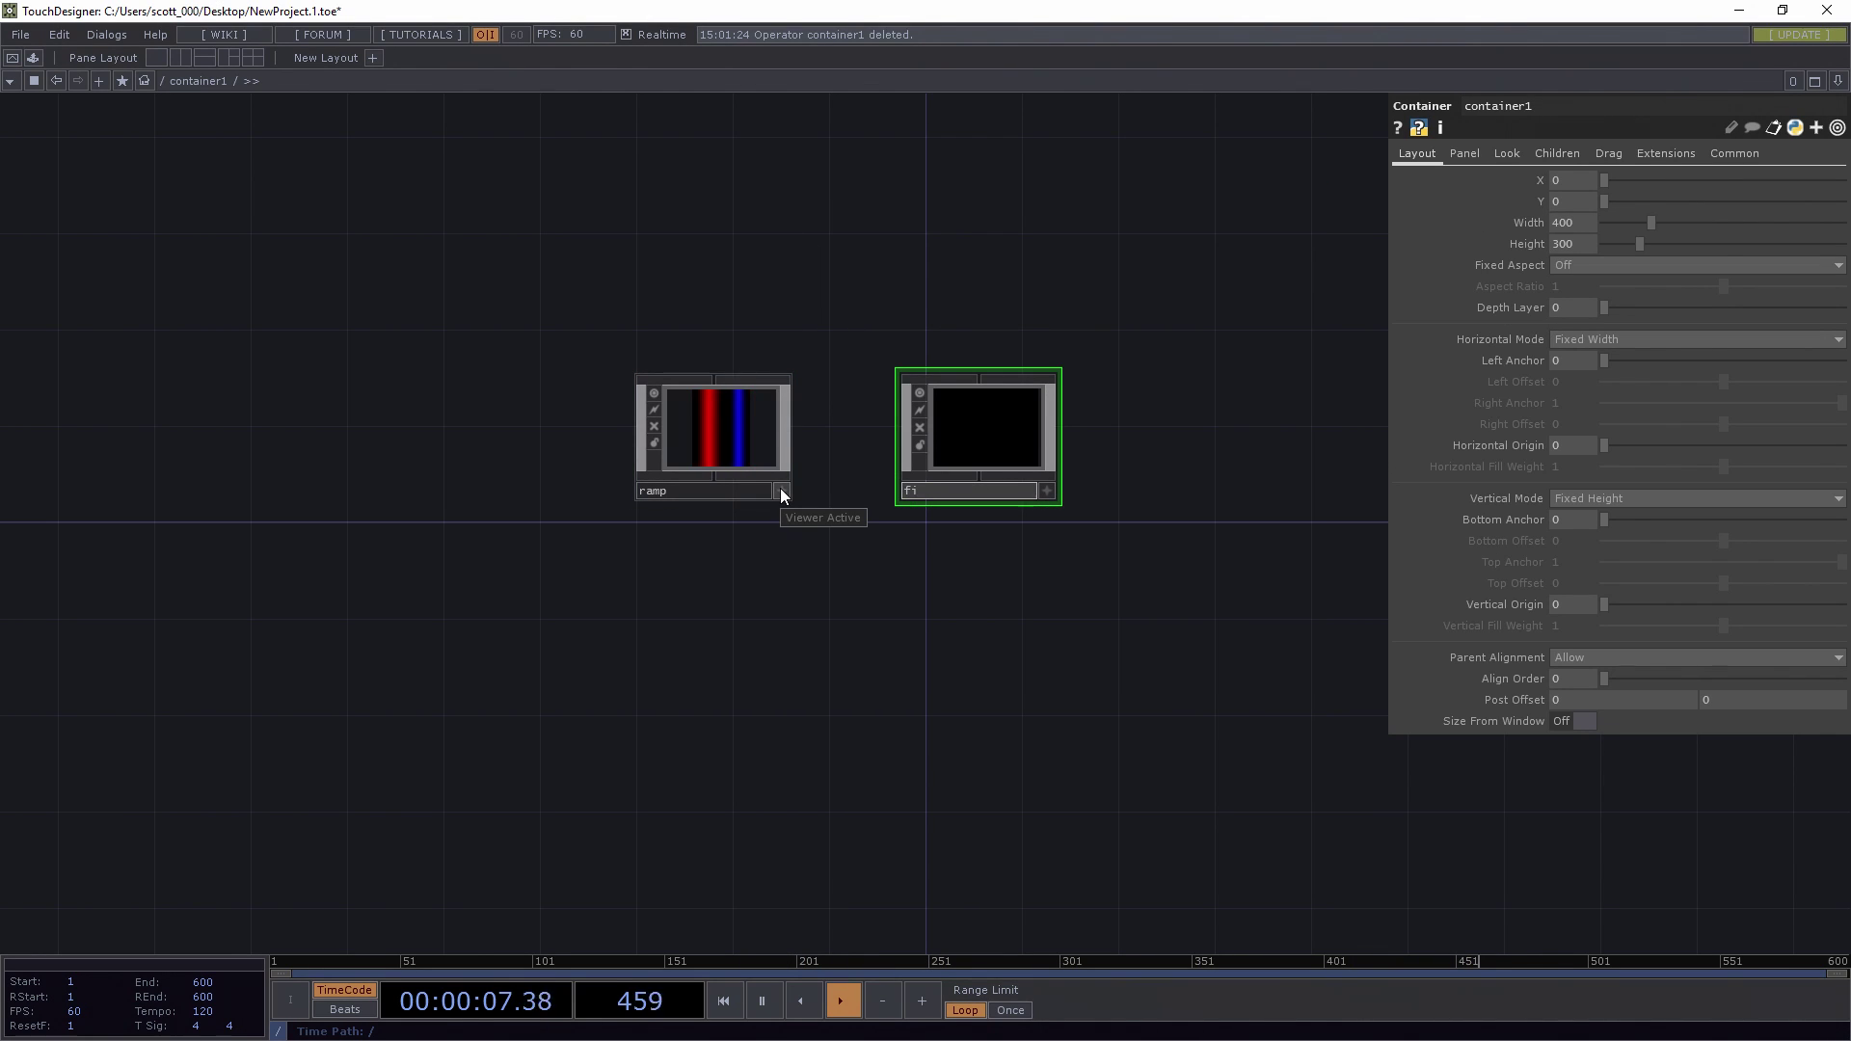
type("xtures")
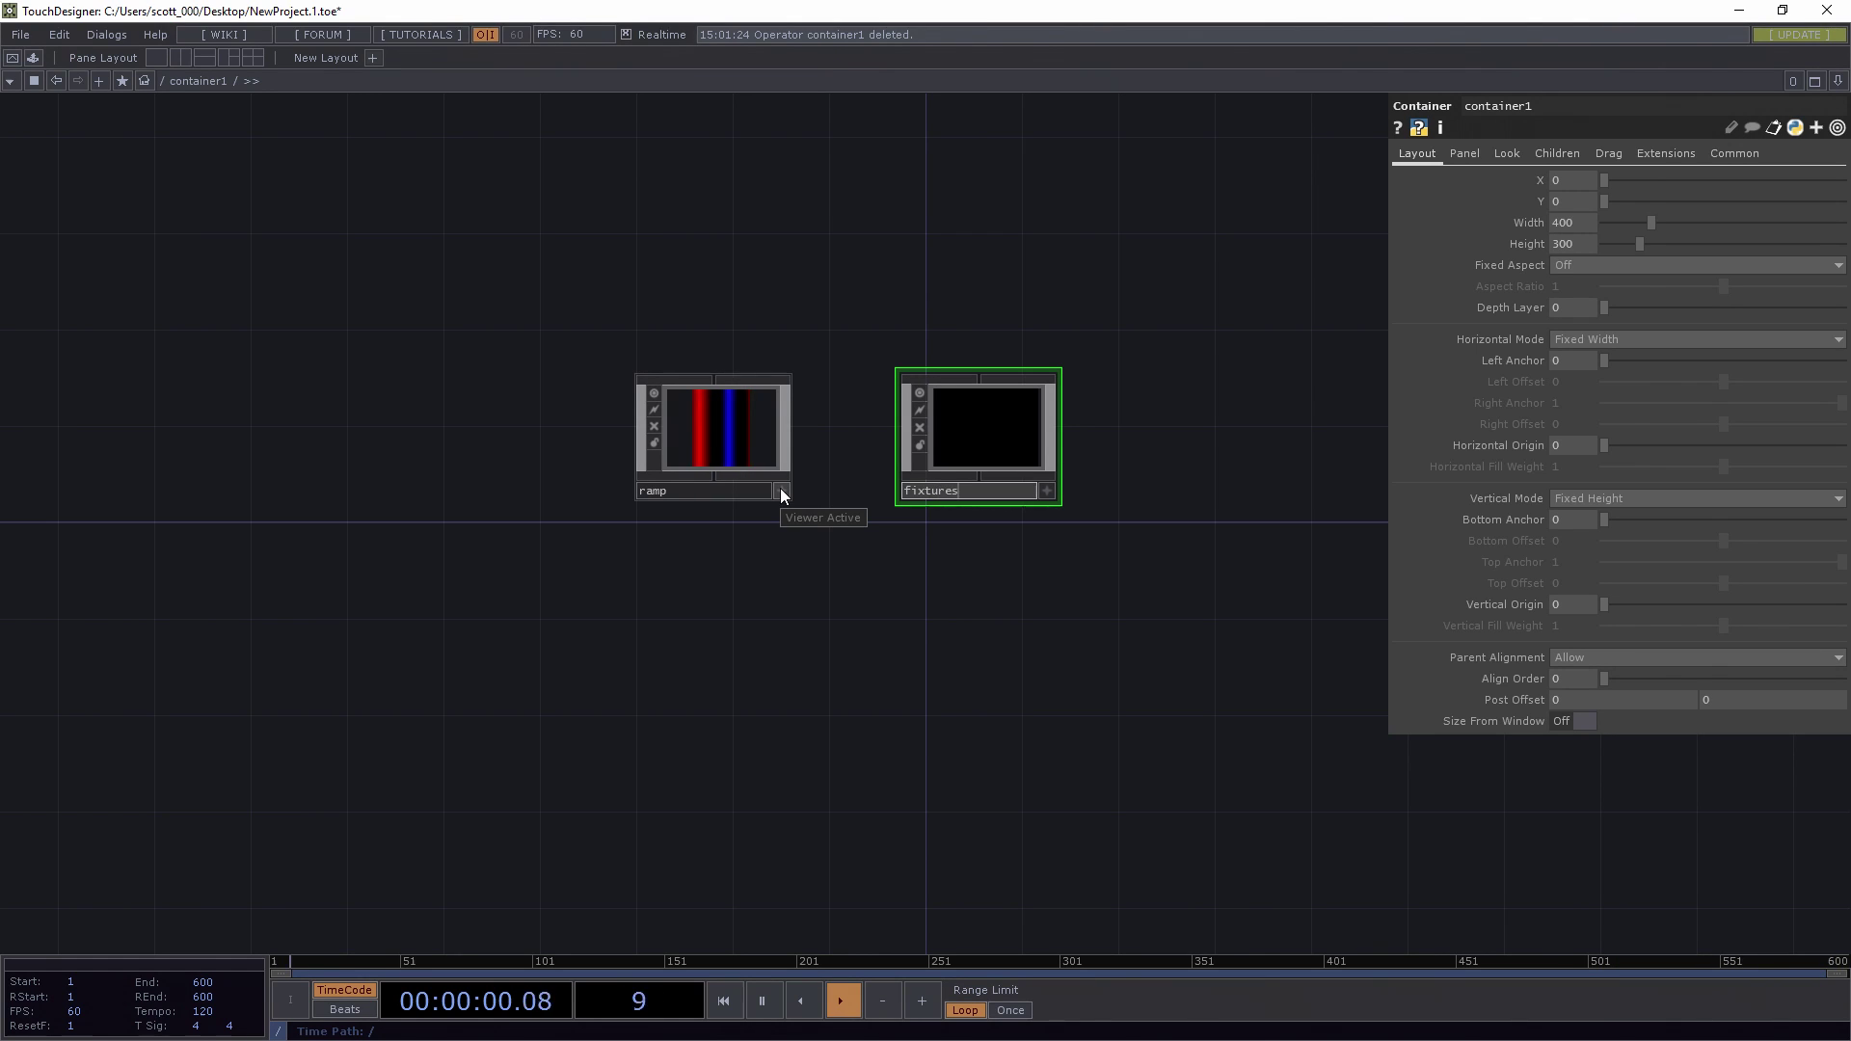
key("Return")
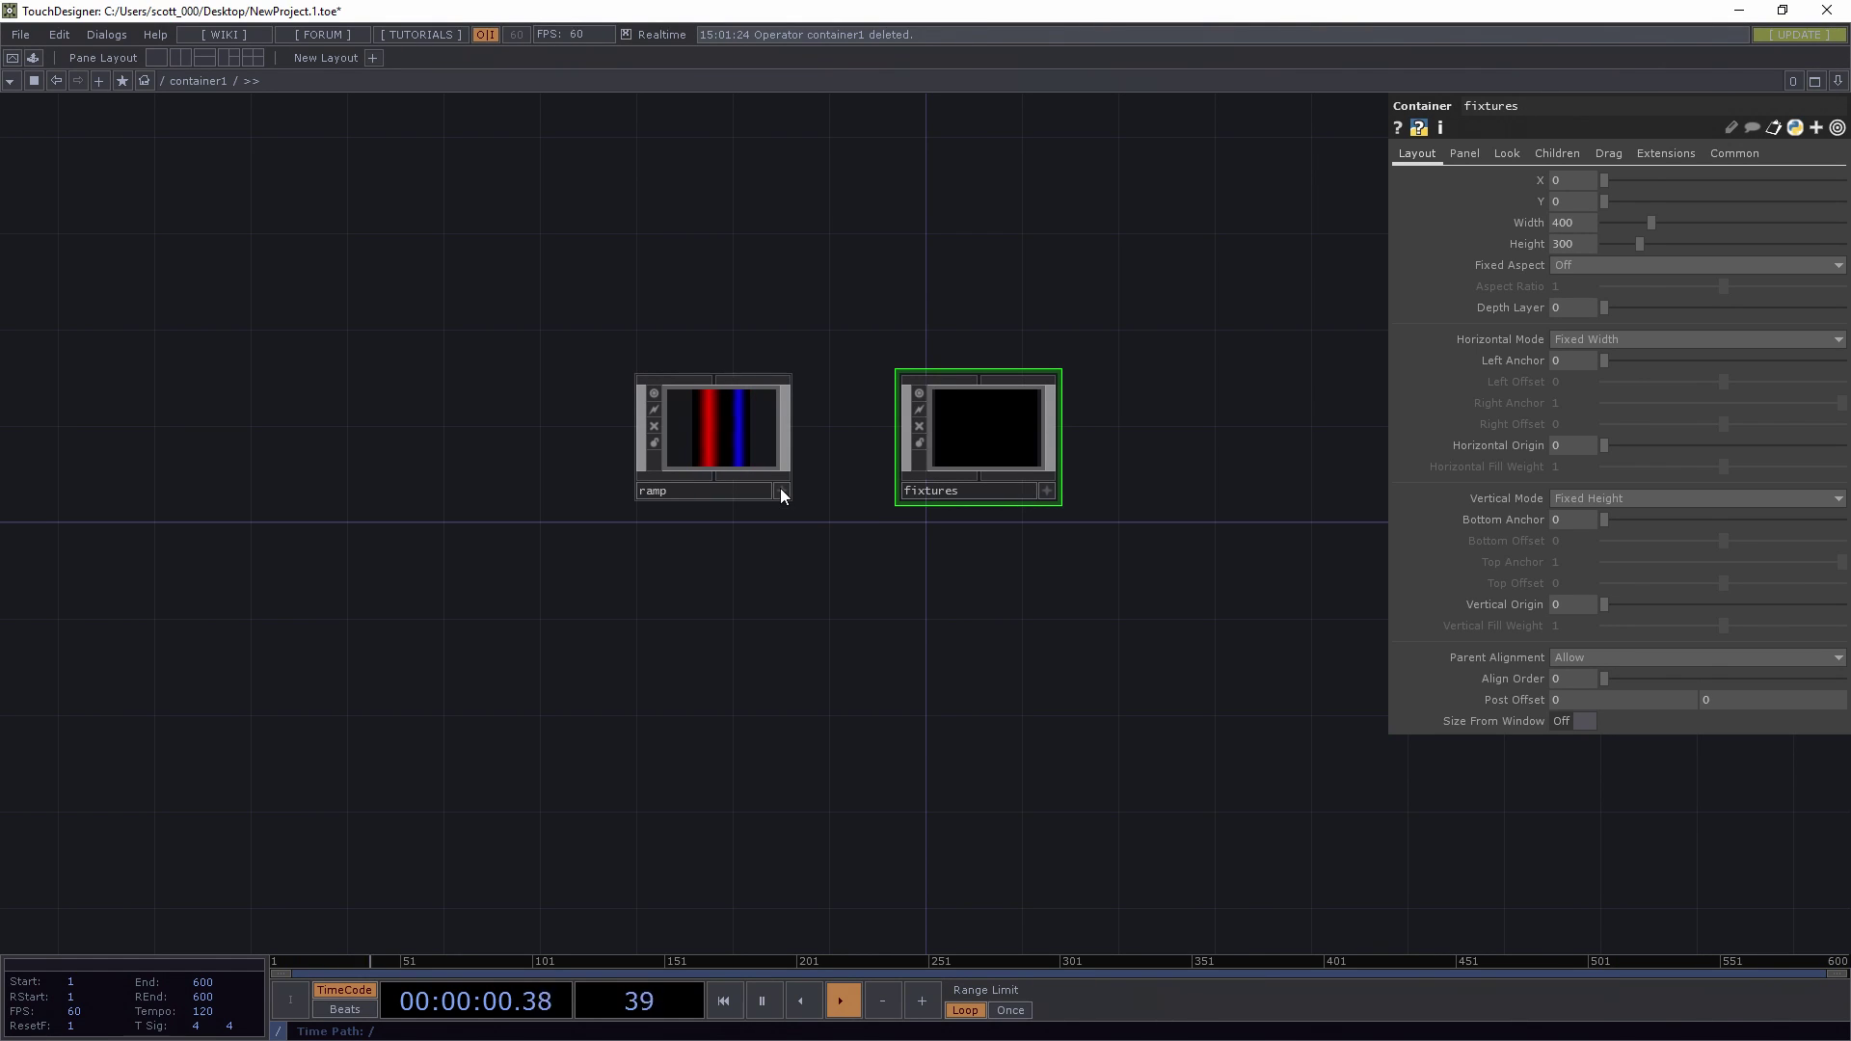
- Add a Table DAT inside the fixtures container and enlarge its node
double_click(1003, 431)
key("Tab")
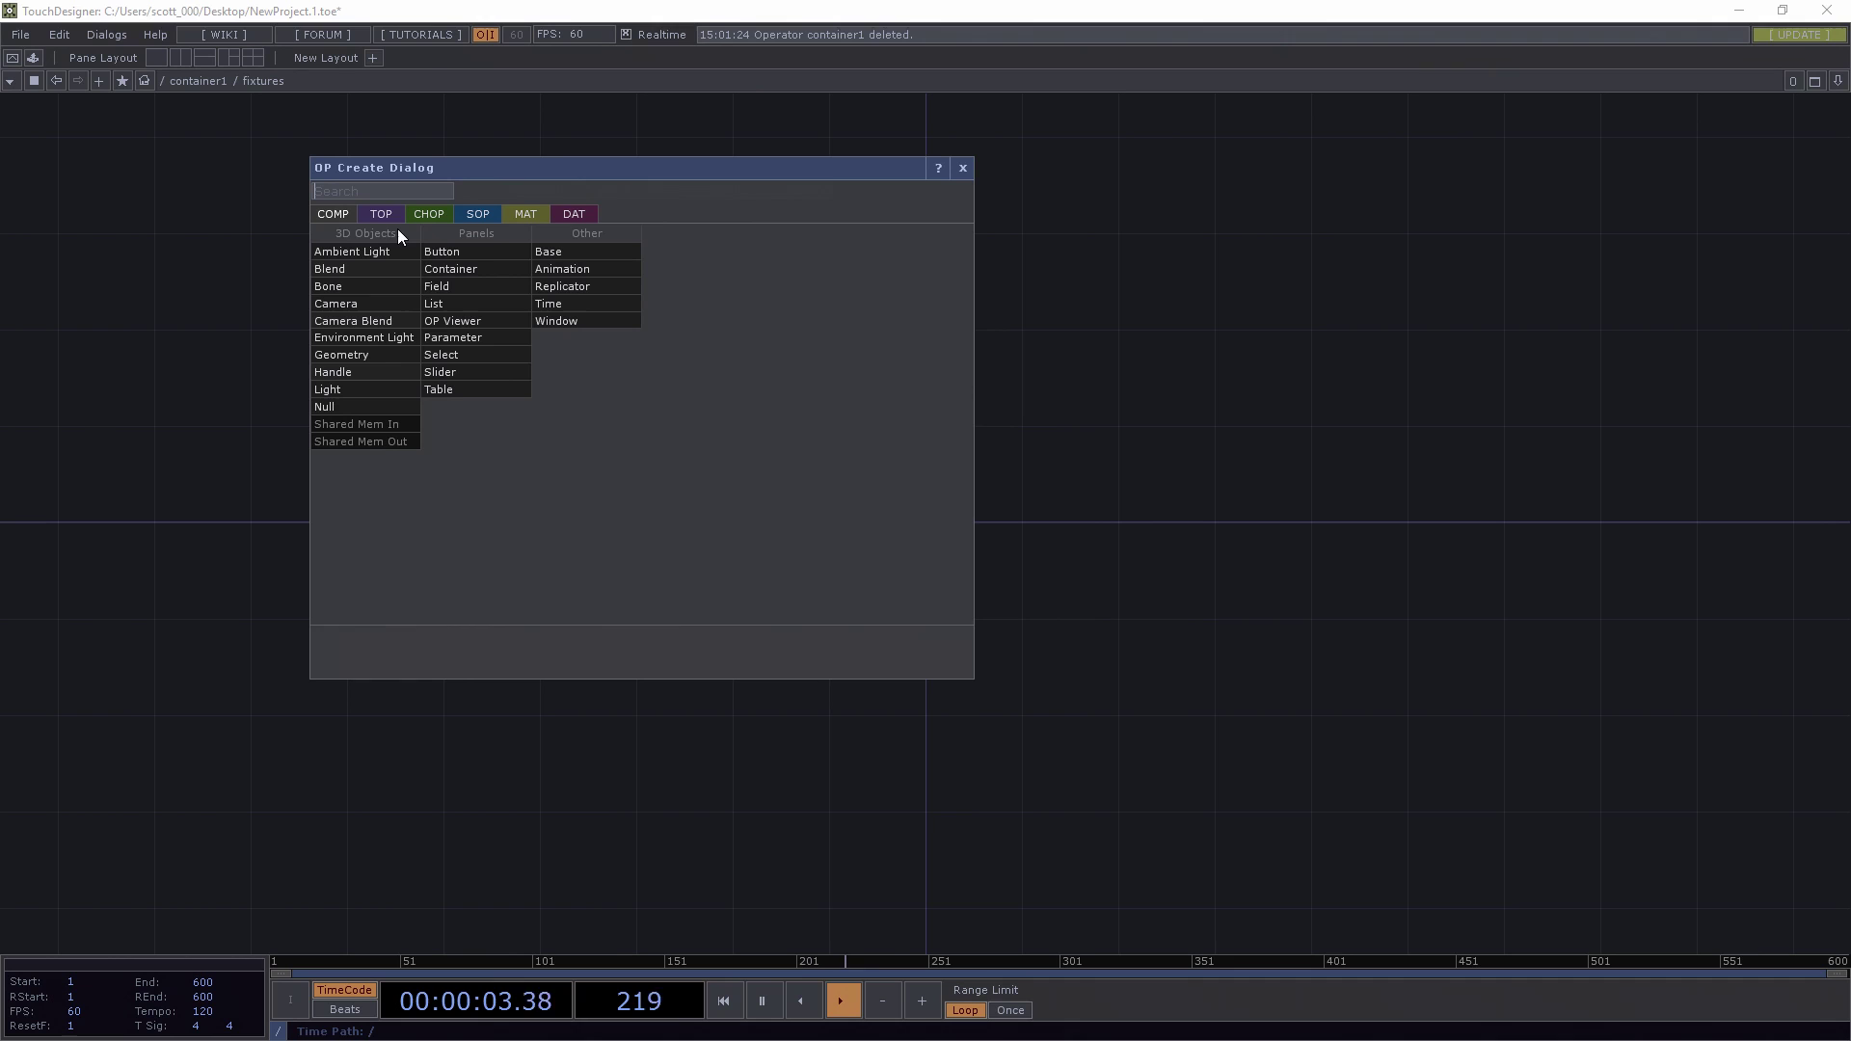
left_click(569, 216)
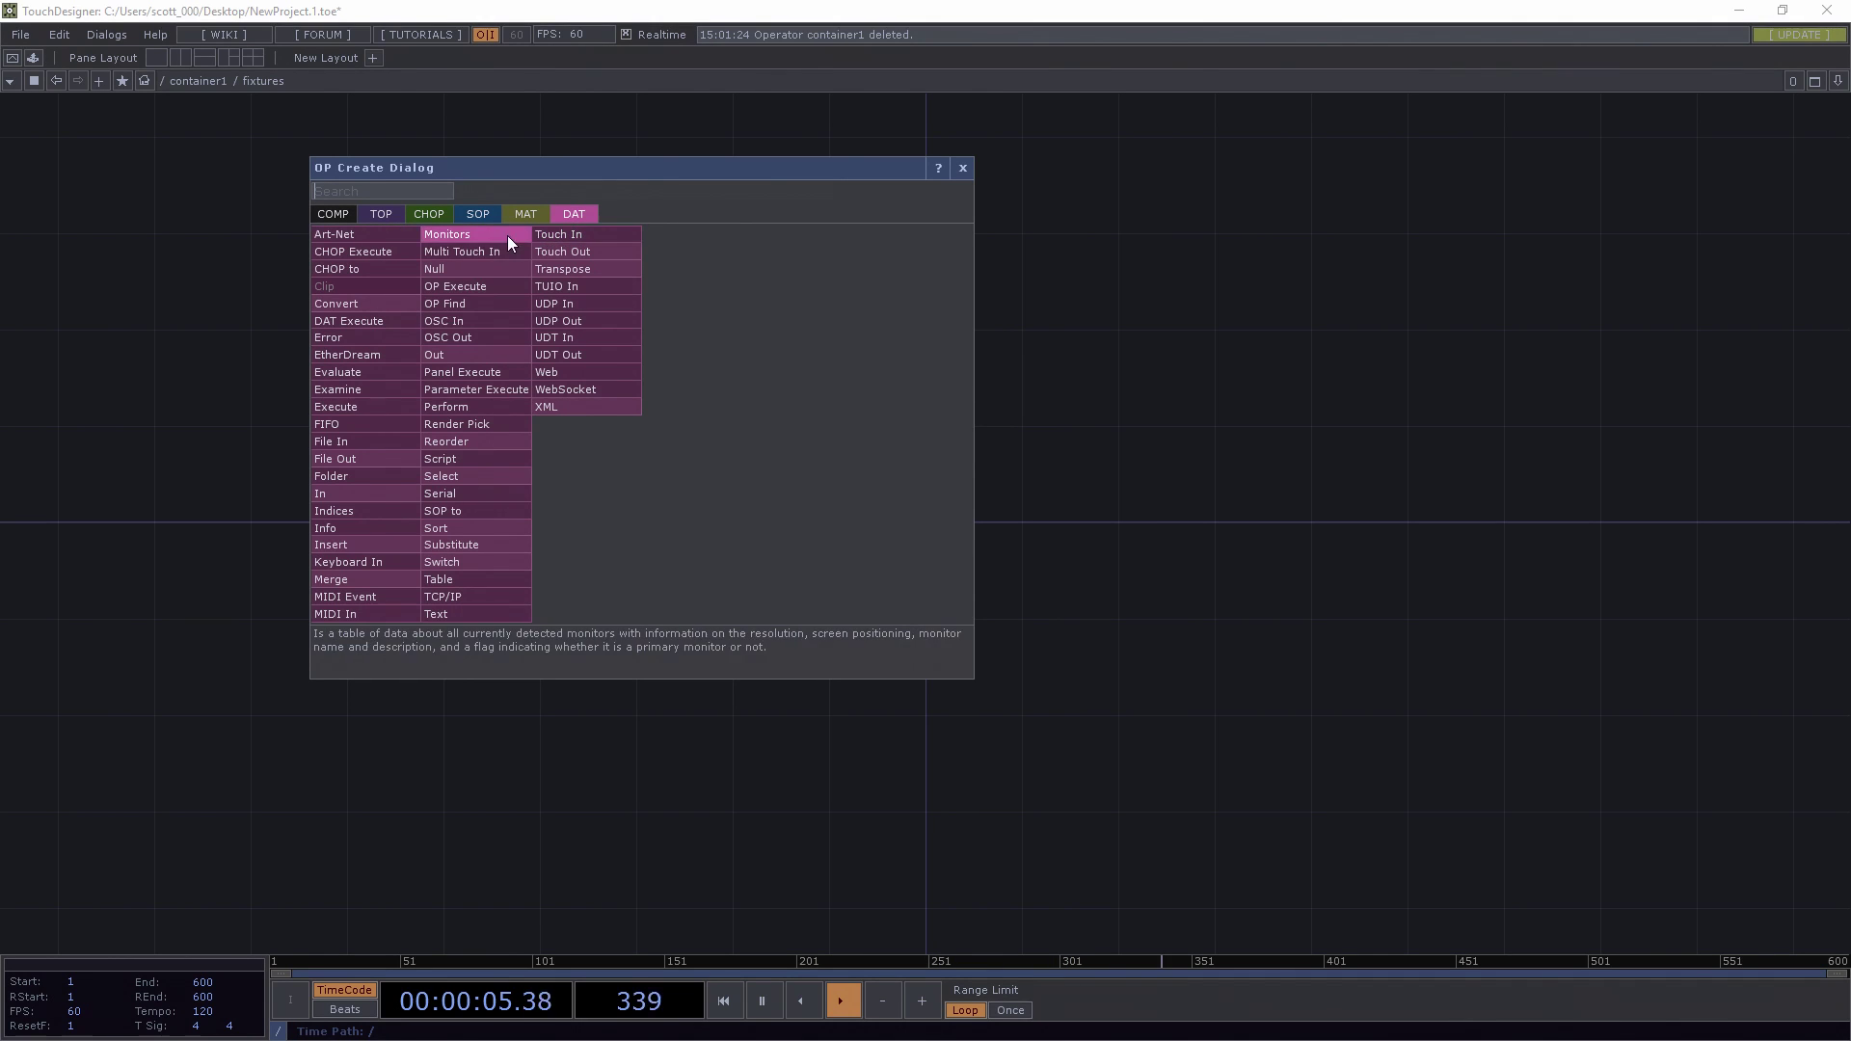
type("tab")
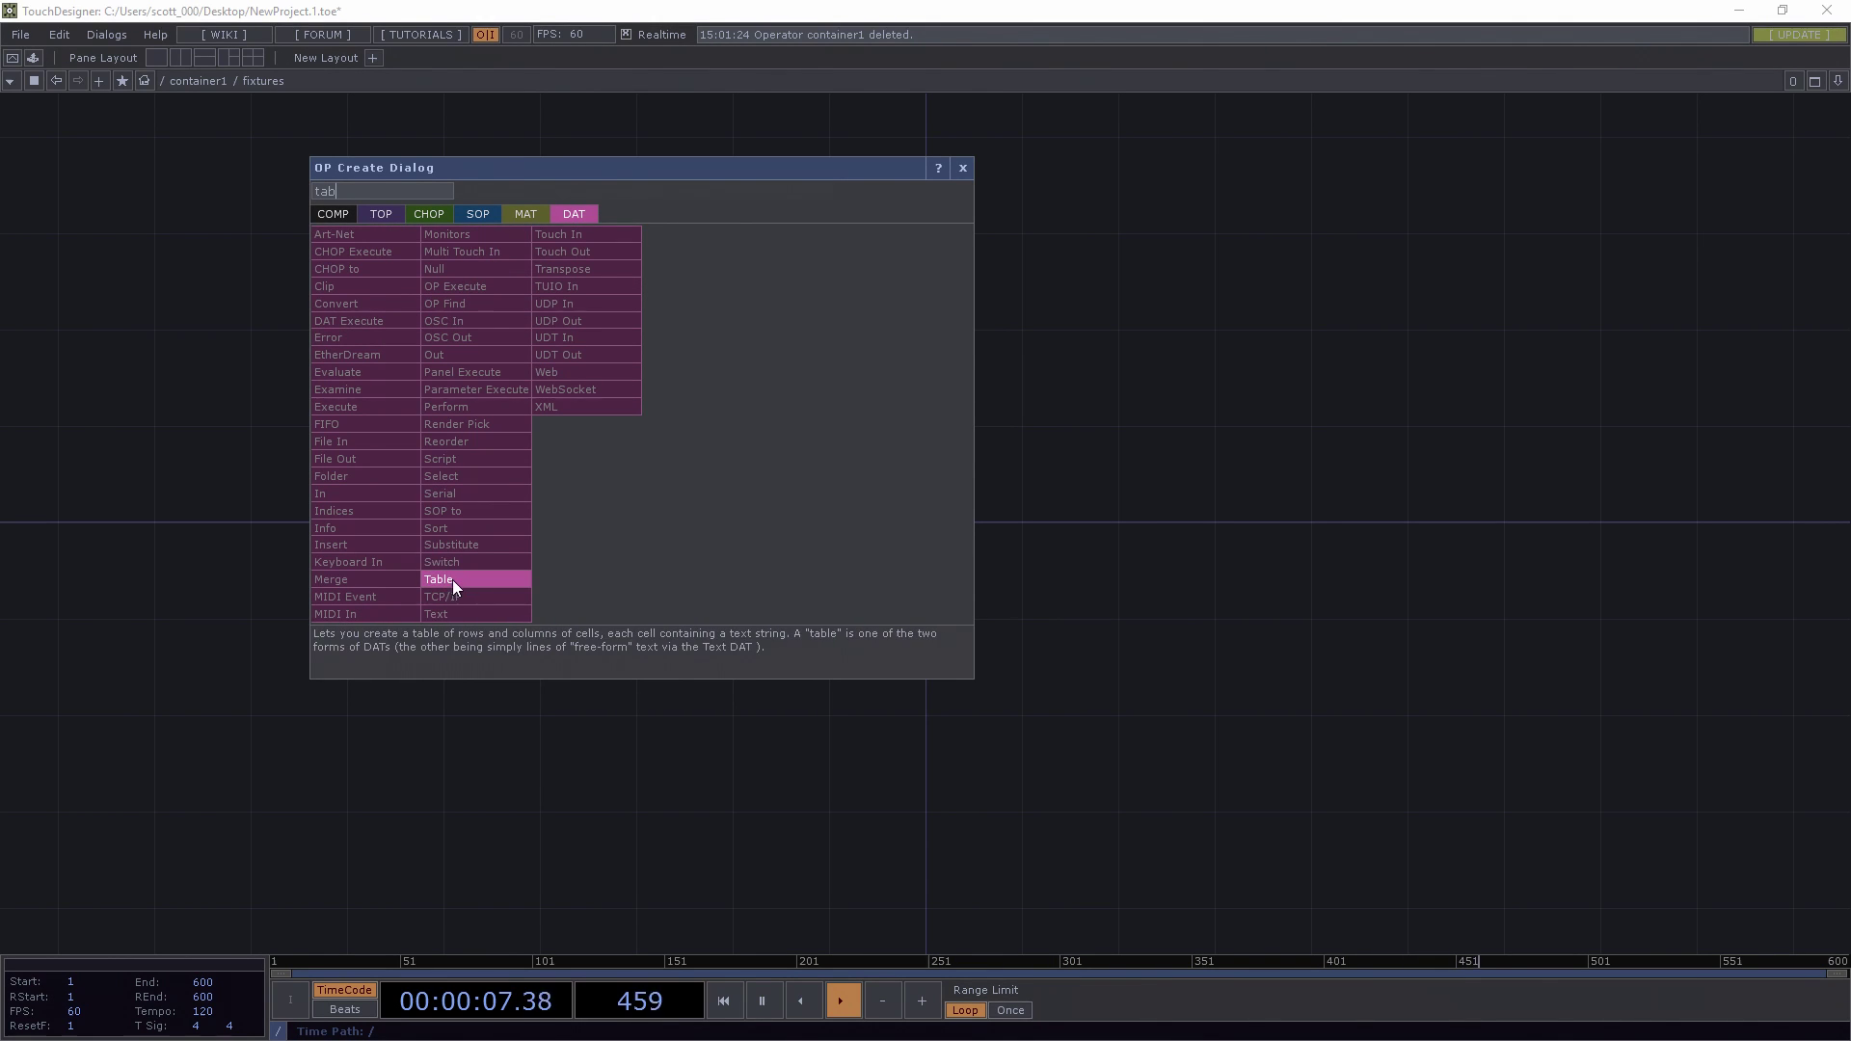
left_click(453, 581)
left_click(605, 355)
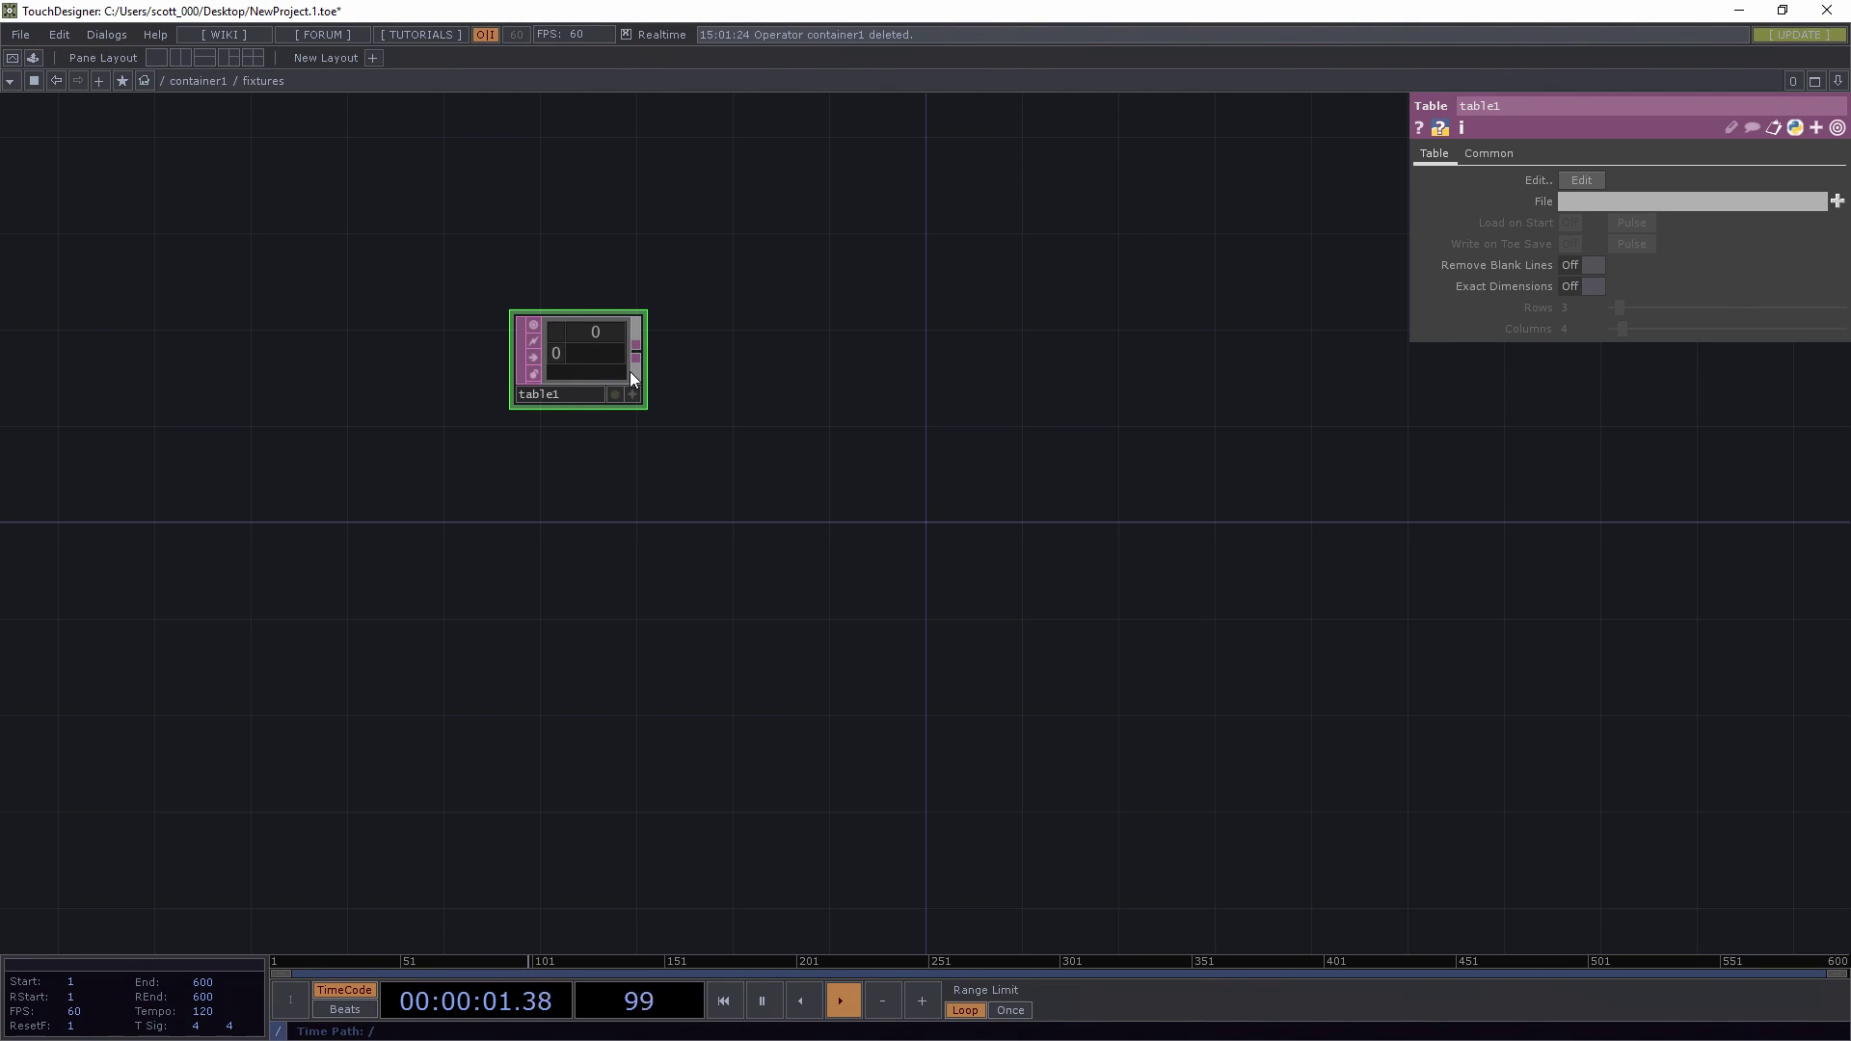
left_click_drag(646, 407, 704, 483)
- Add a second column to the table and enter the headers x_axis and y_axis in its first row
right_click(665, 335)
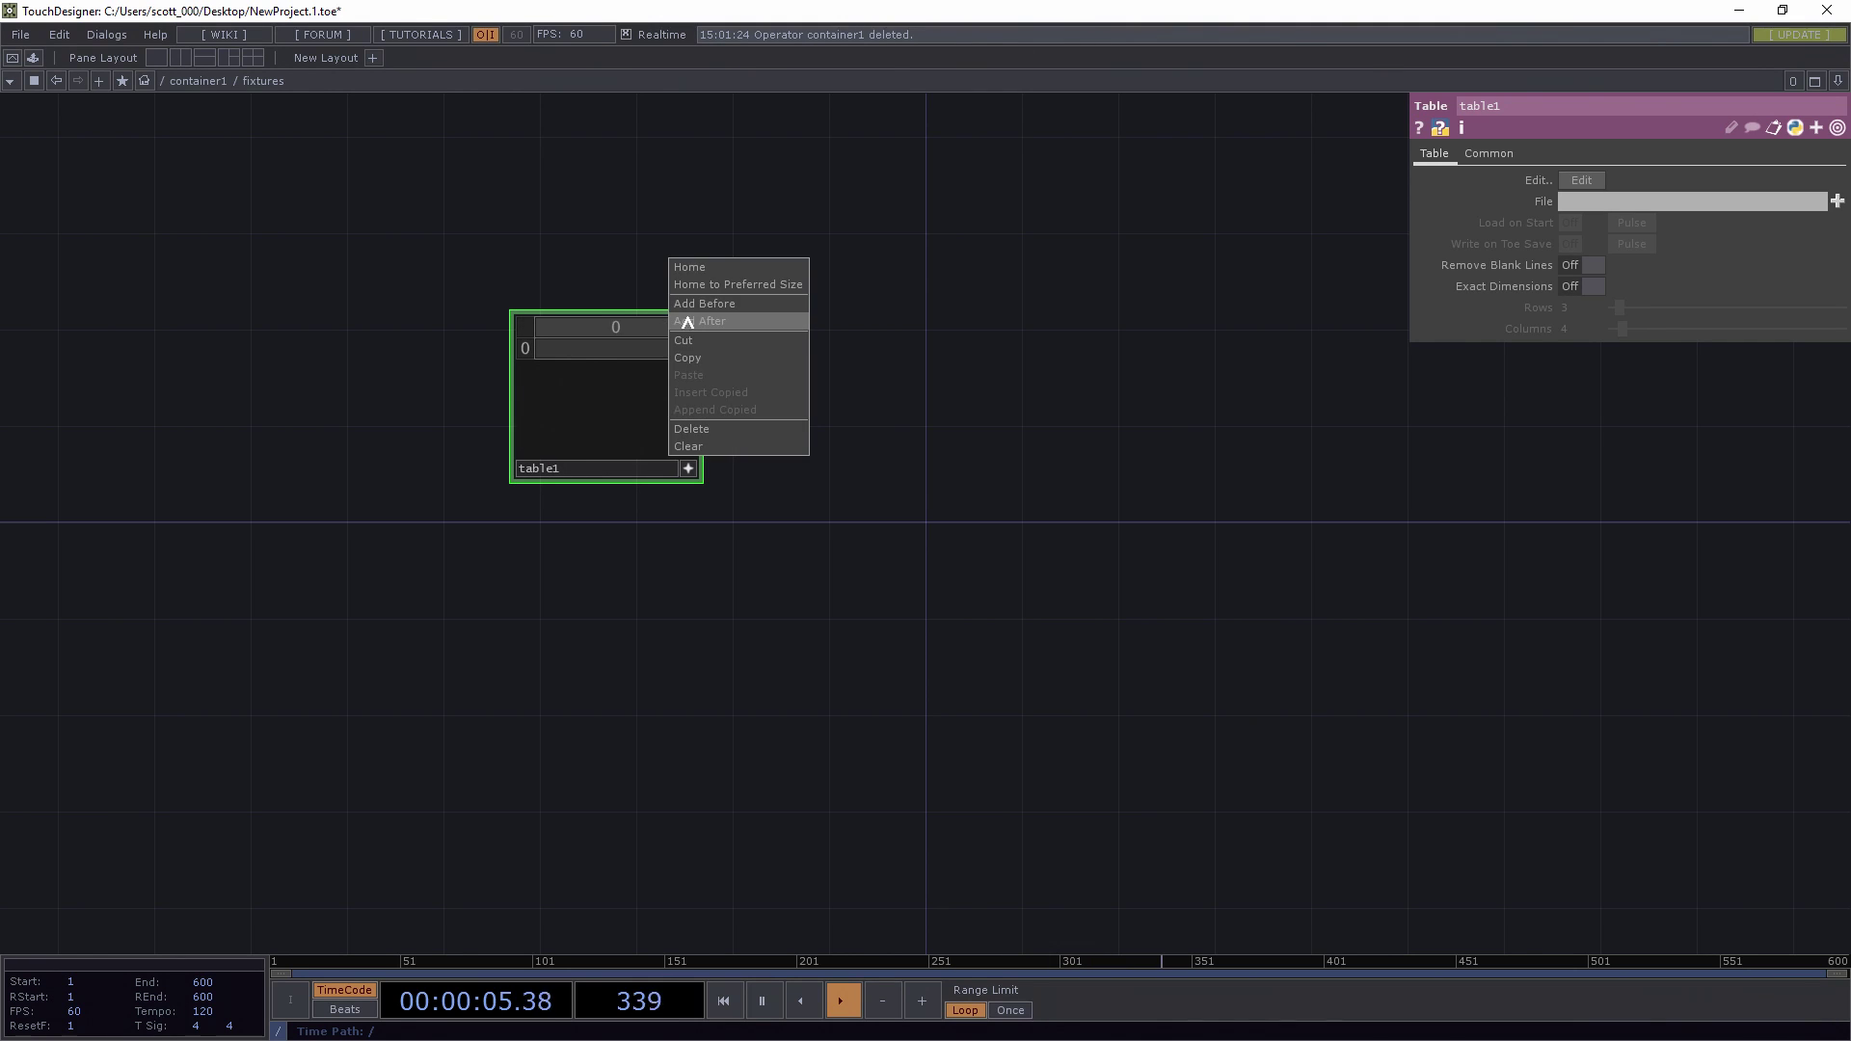
left_click(679, 330)
left_click(579, 349)
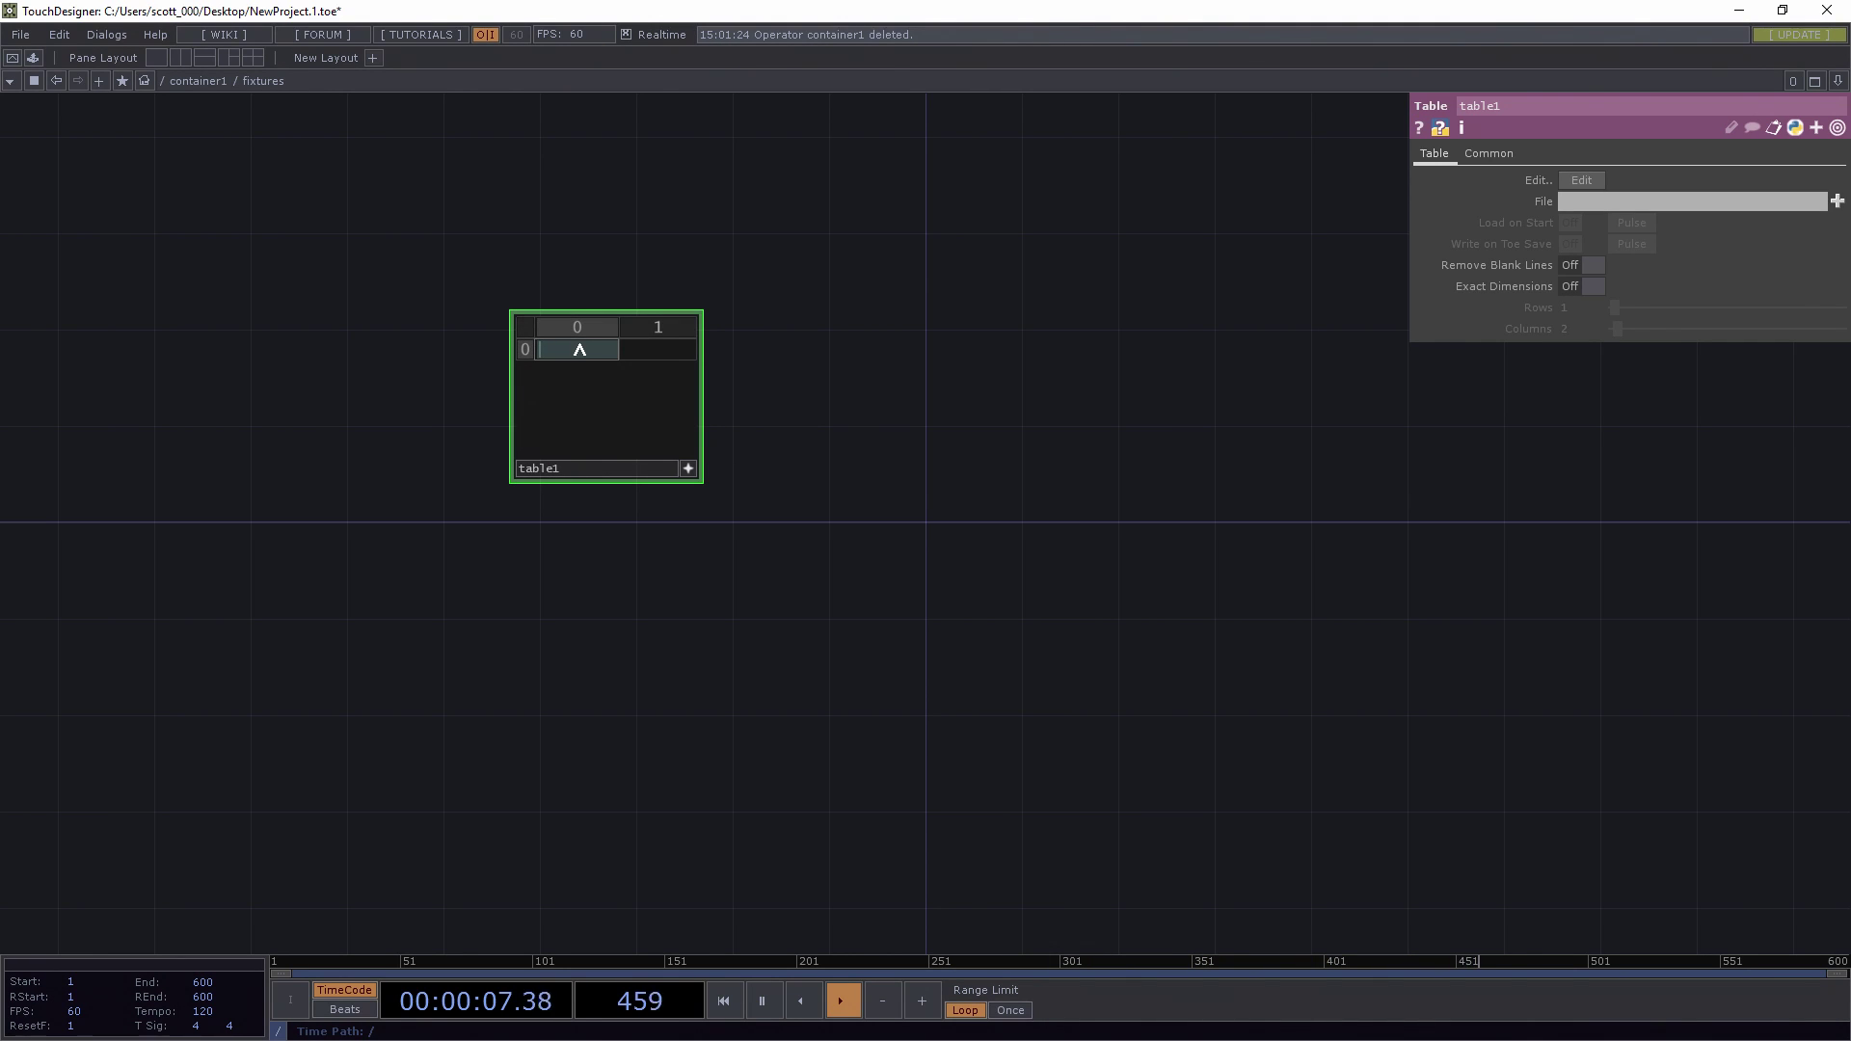
type("x_axis")
left_click(660, 357)
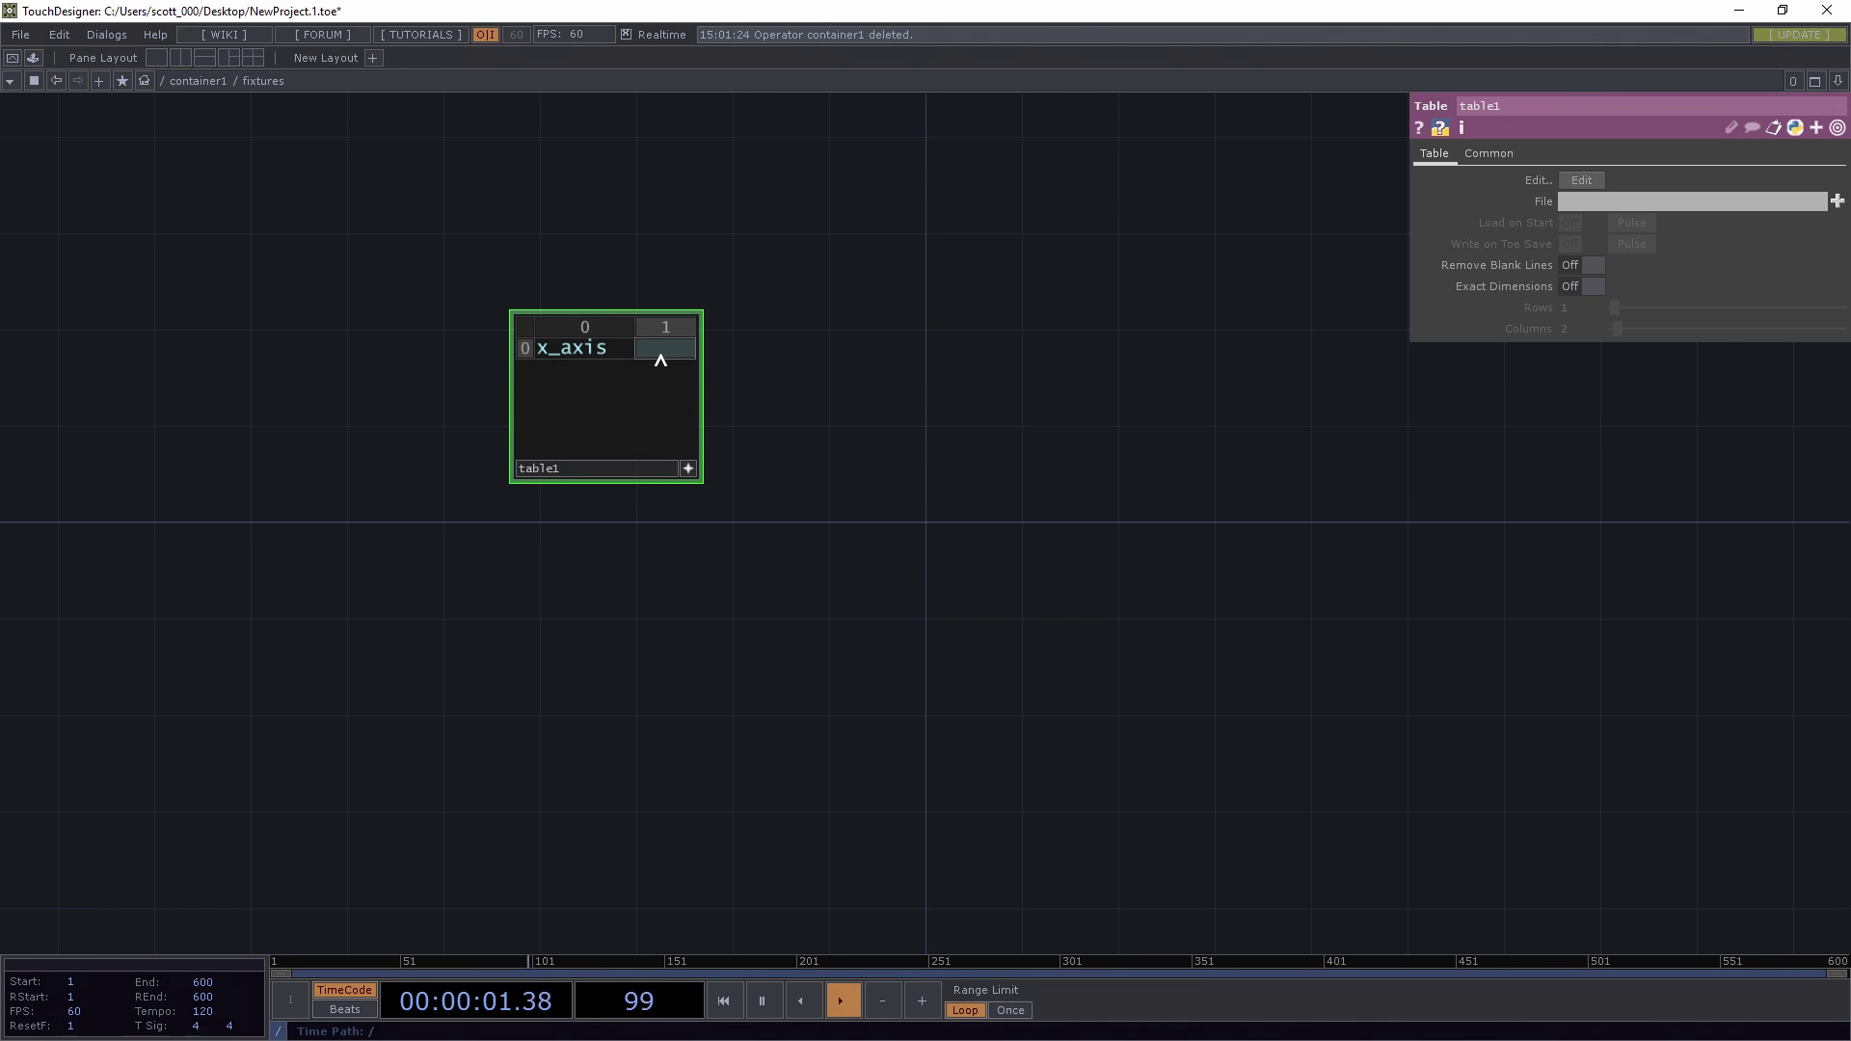
type("y_axis")
key("Return")
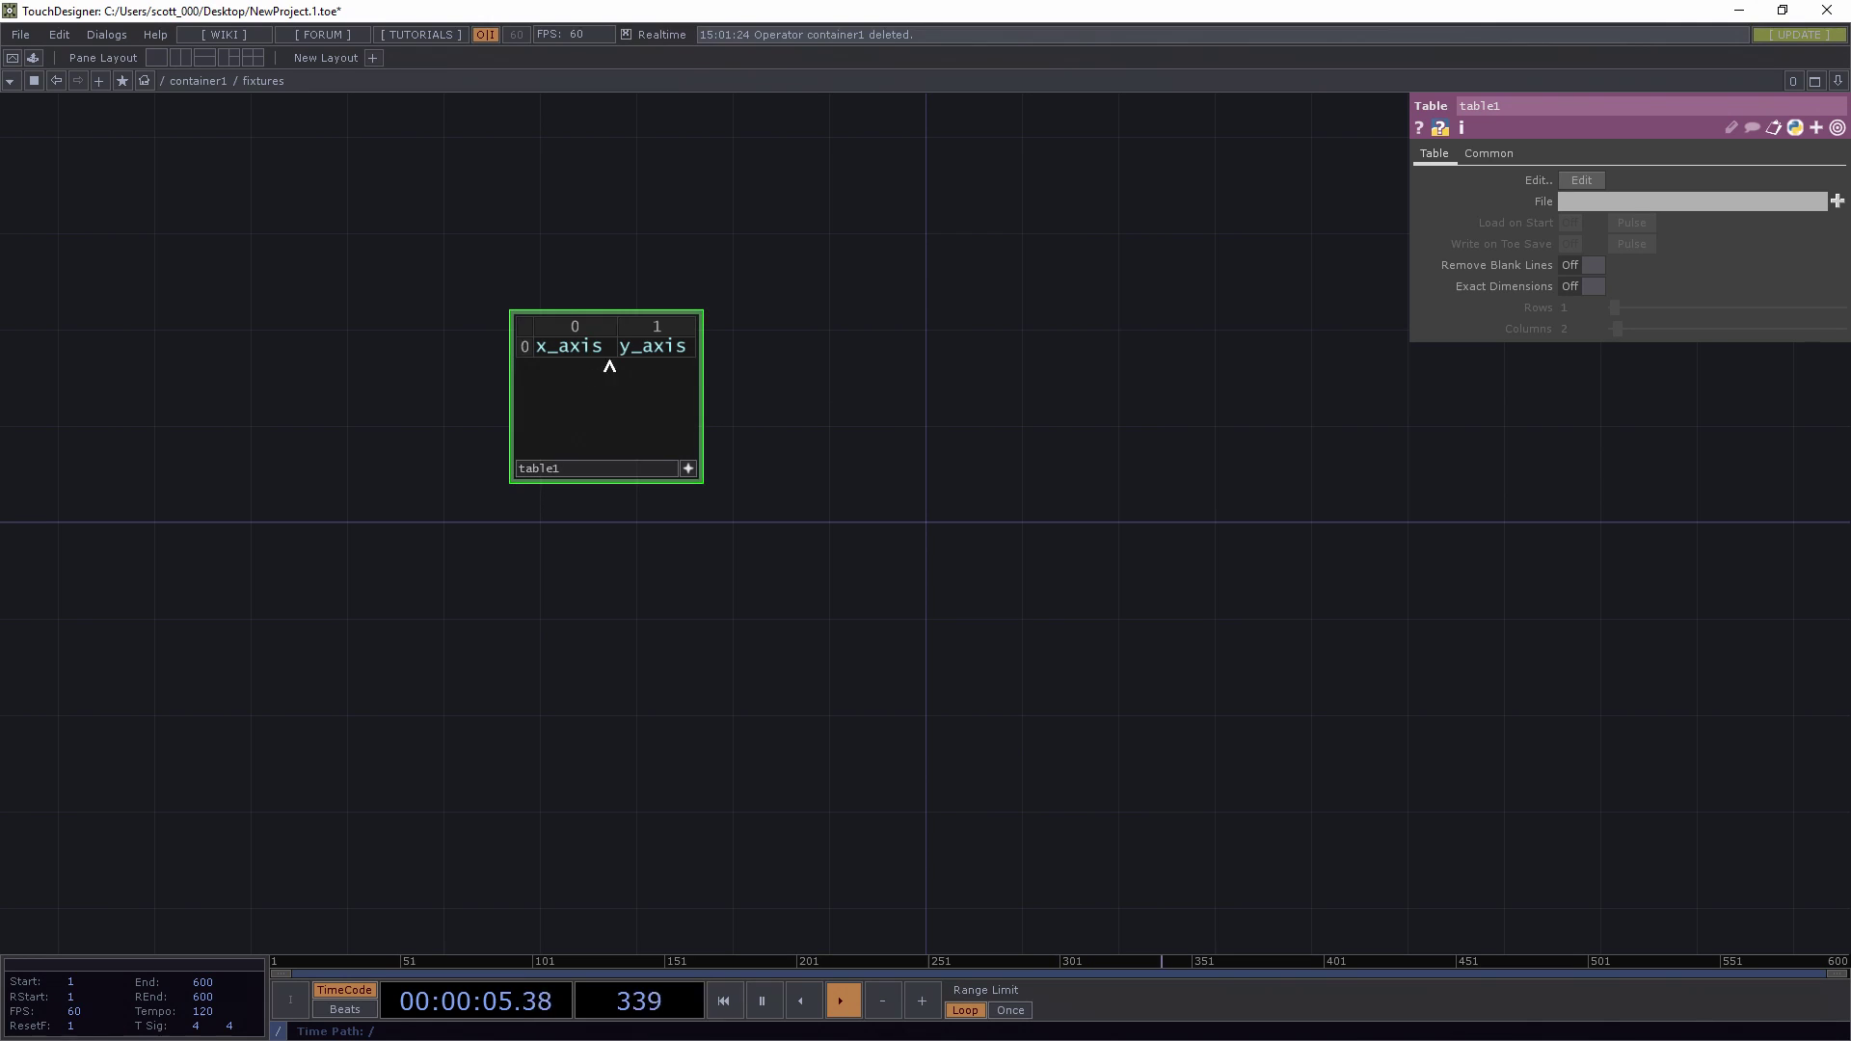
- Enable Exact Dimensions on the table and set its number of rows to 9
left_click(1570, 287)
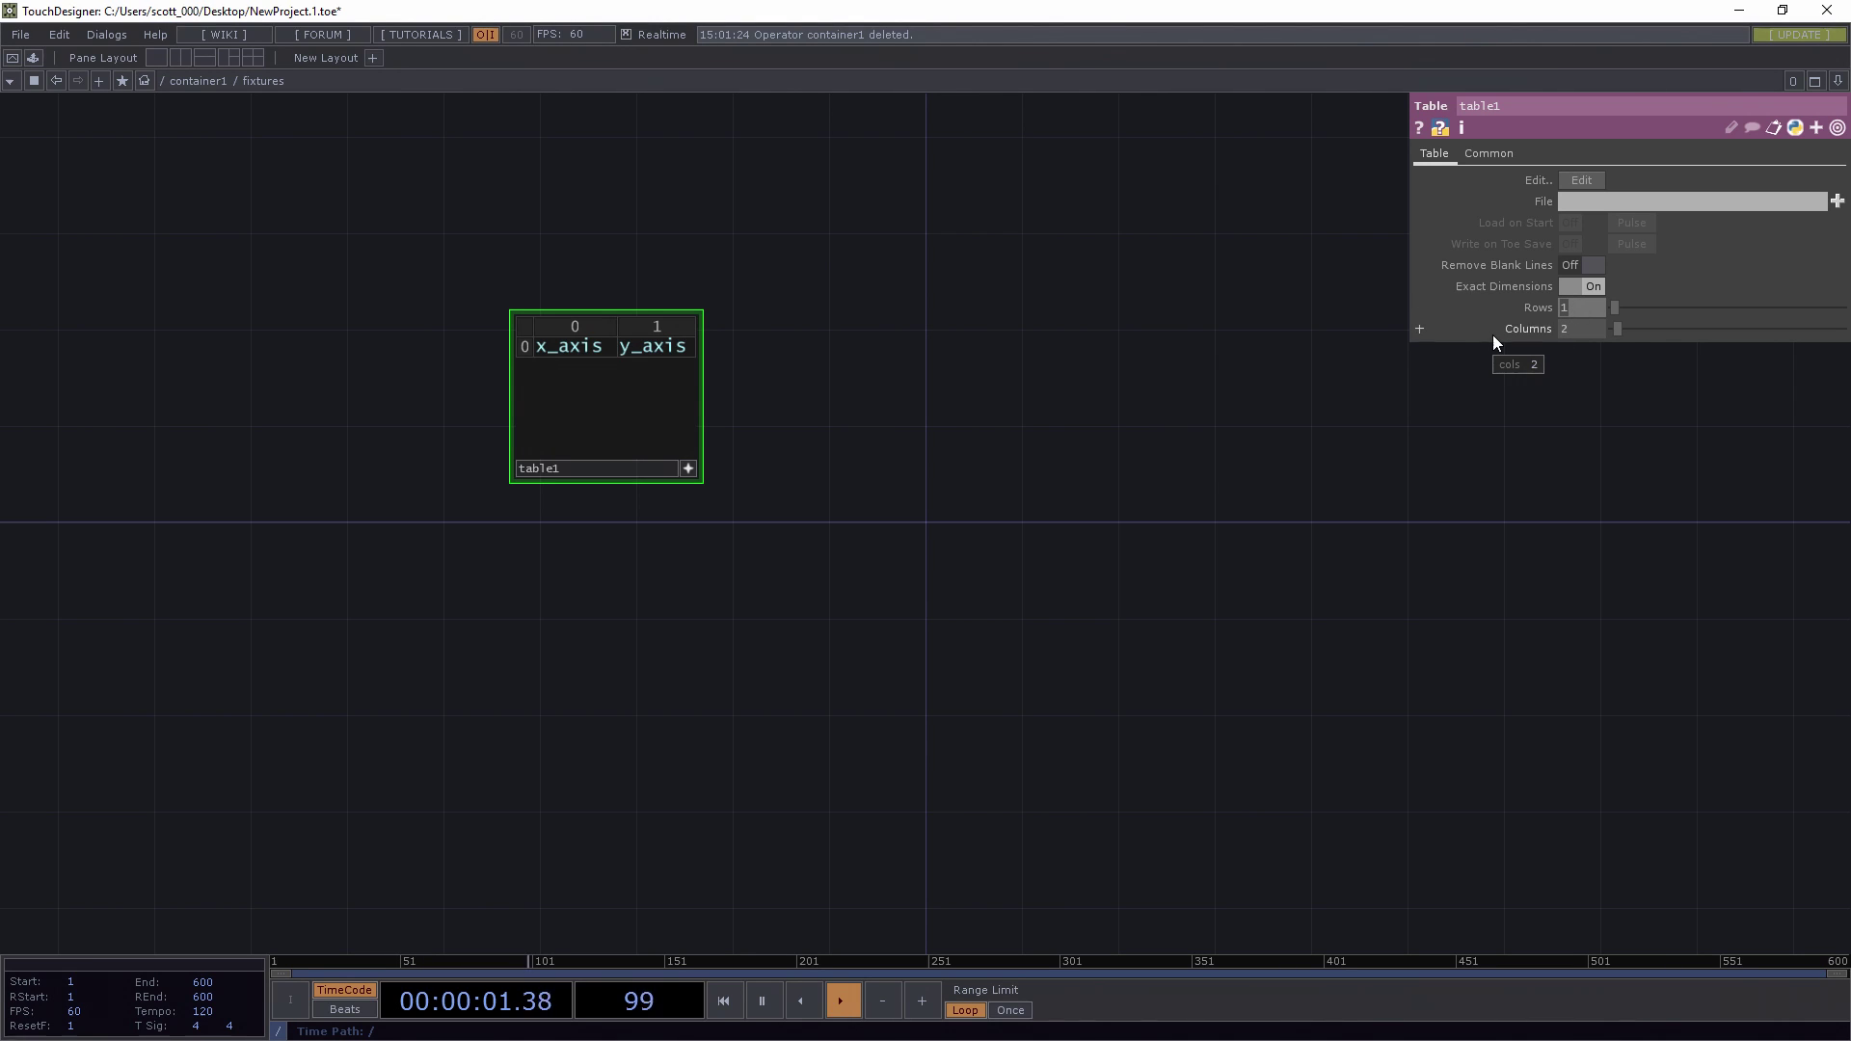
type("9")
key("Return")
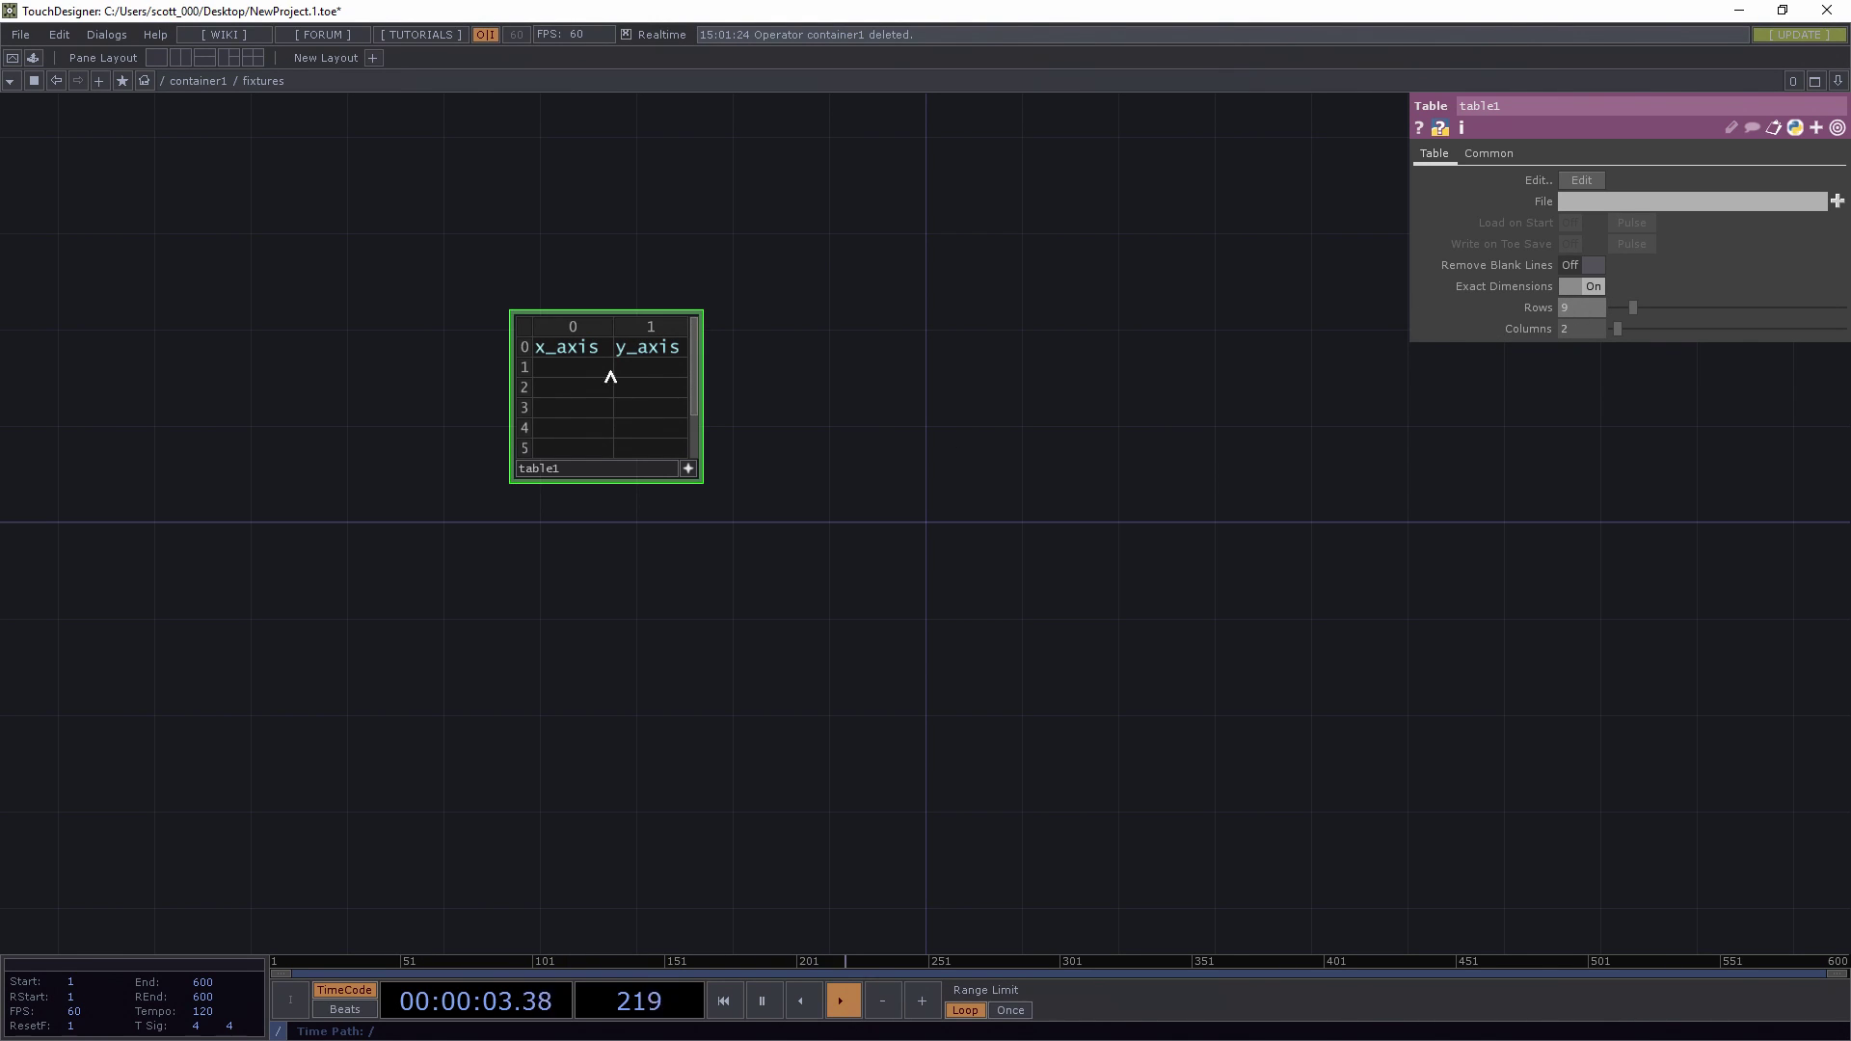
- Fill the x_axis column in rows 1 to 8 with .1, .2, .3, .4, .6, .7, .8 and .9
scroll(893, 446, "up", 3)
scroll(893, 447, "down", 1)
left_click_drag(665, 387, 902, 440)
left_click(637, 374)
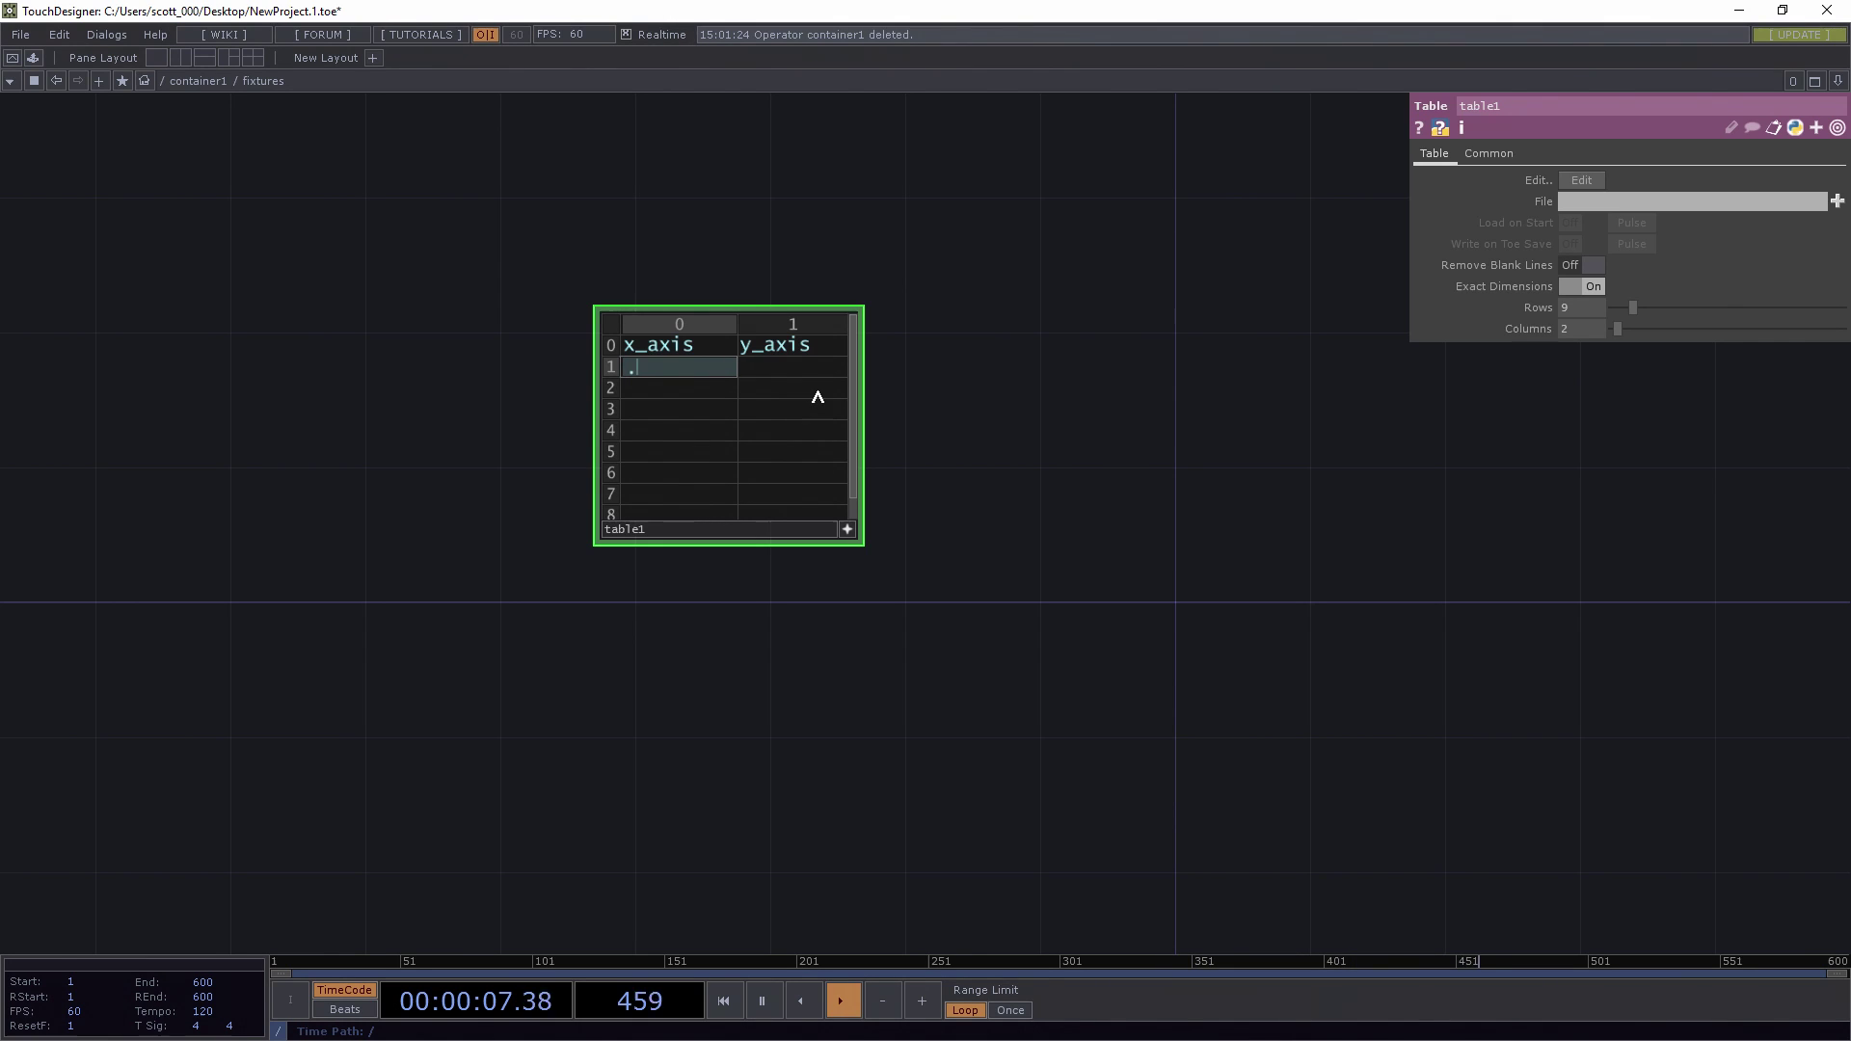
type(".1")
key("Return")
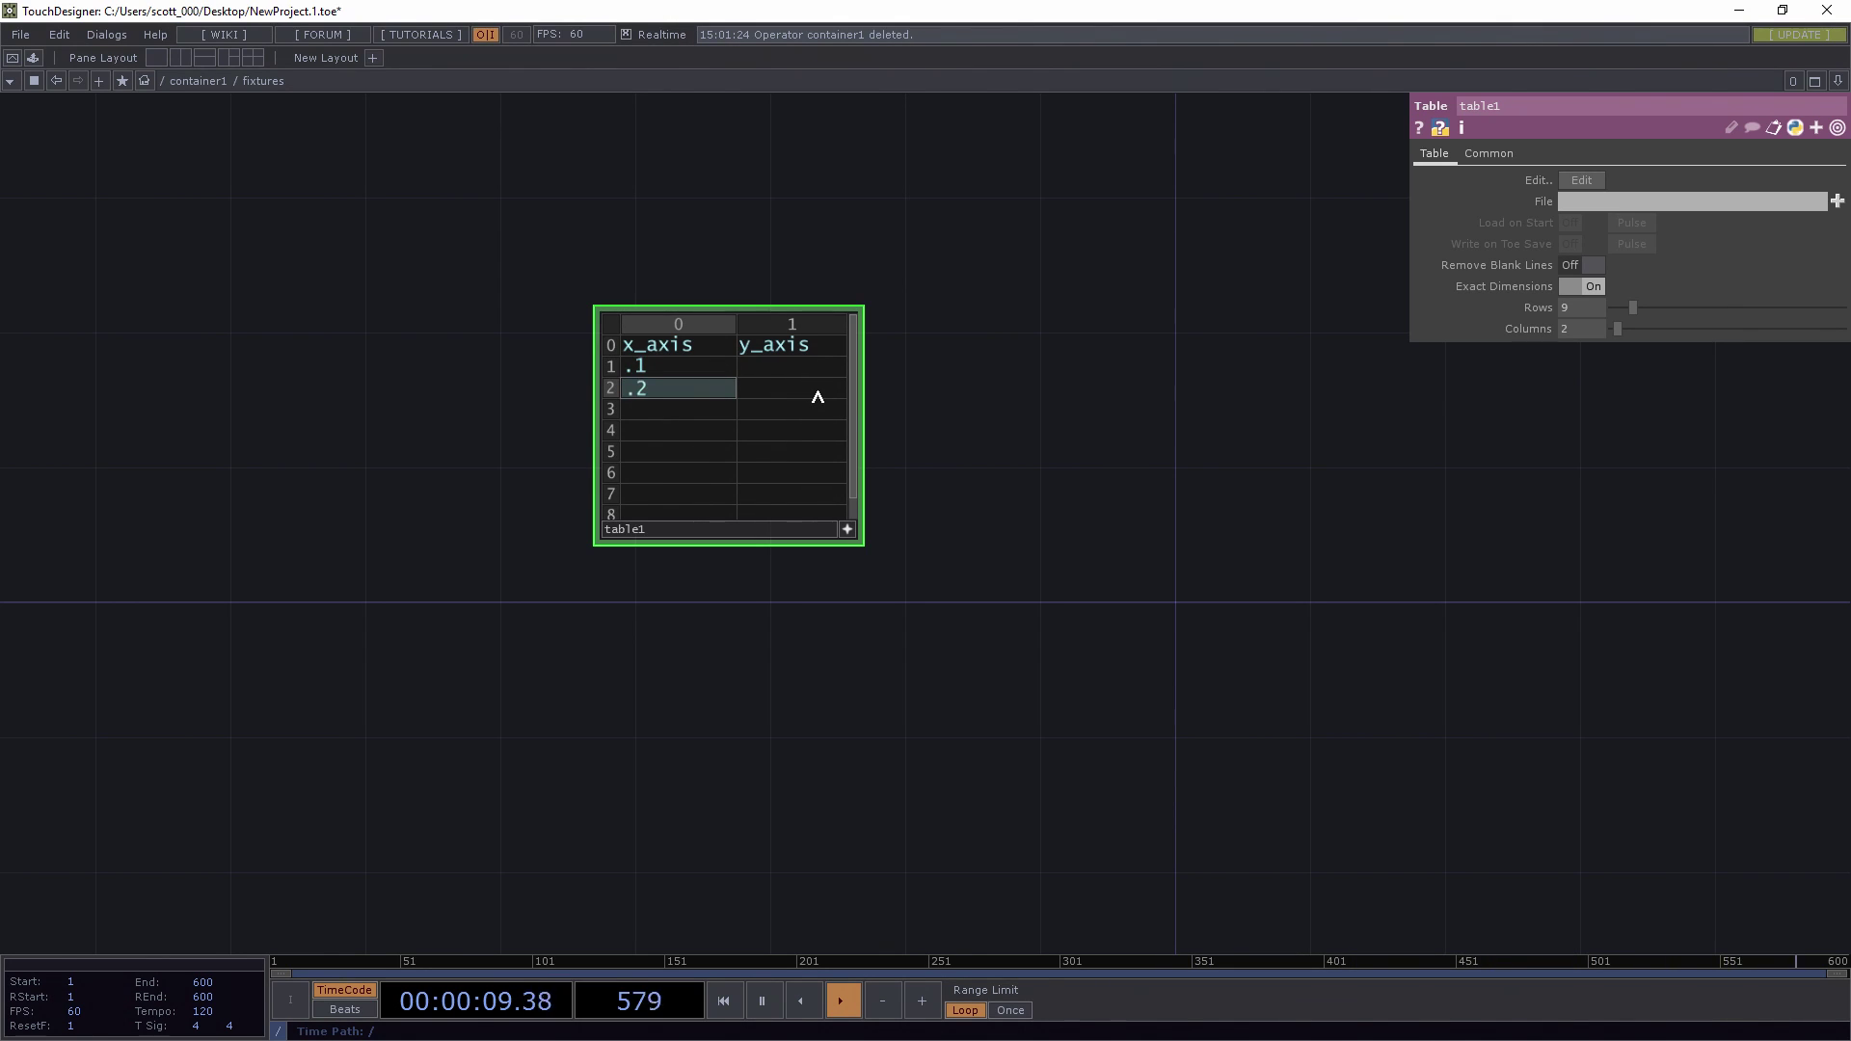
key("Return")
type(".3")
key("Return")
type(".4")
key("Return")
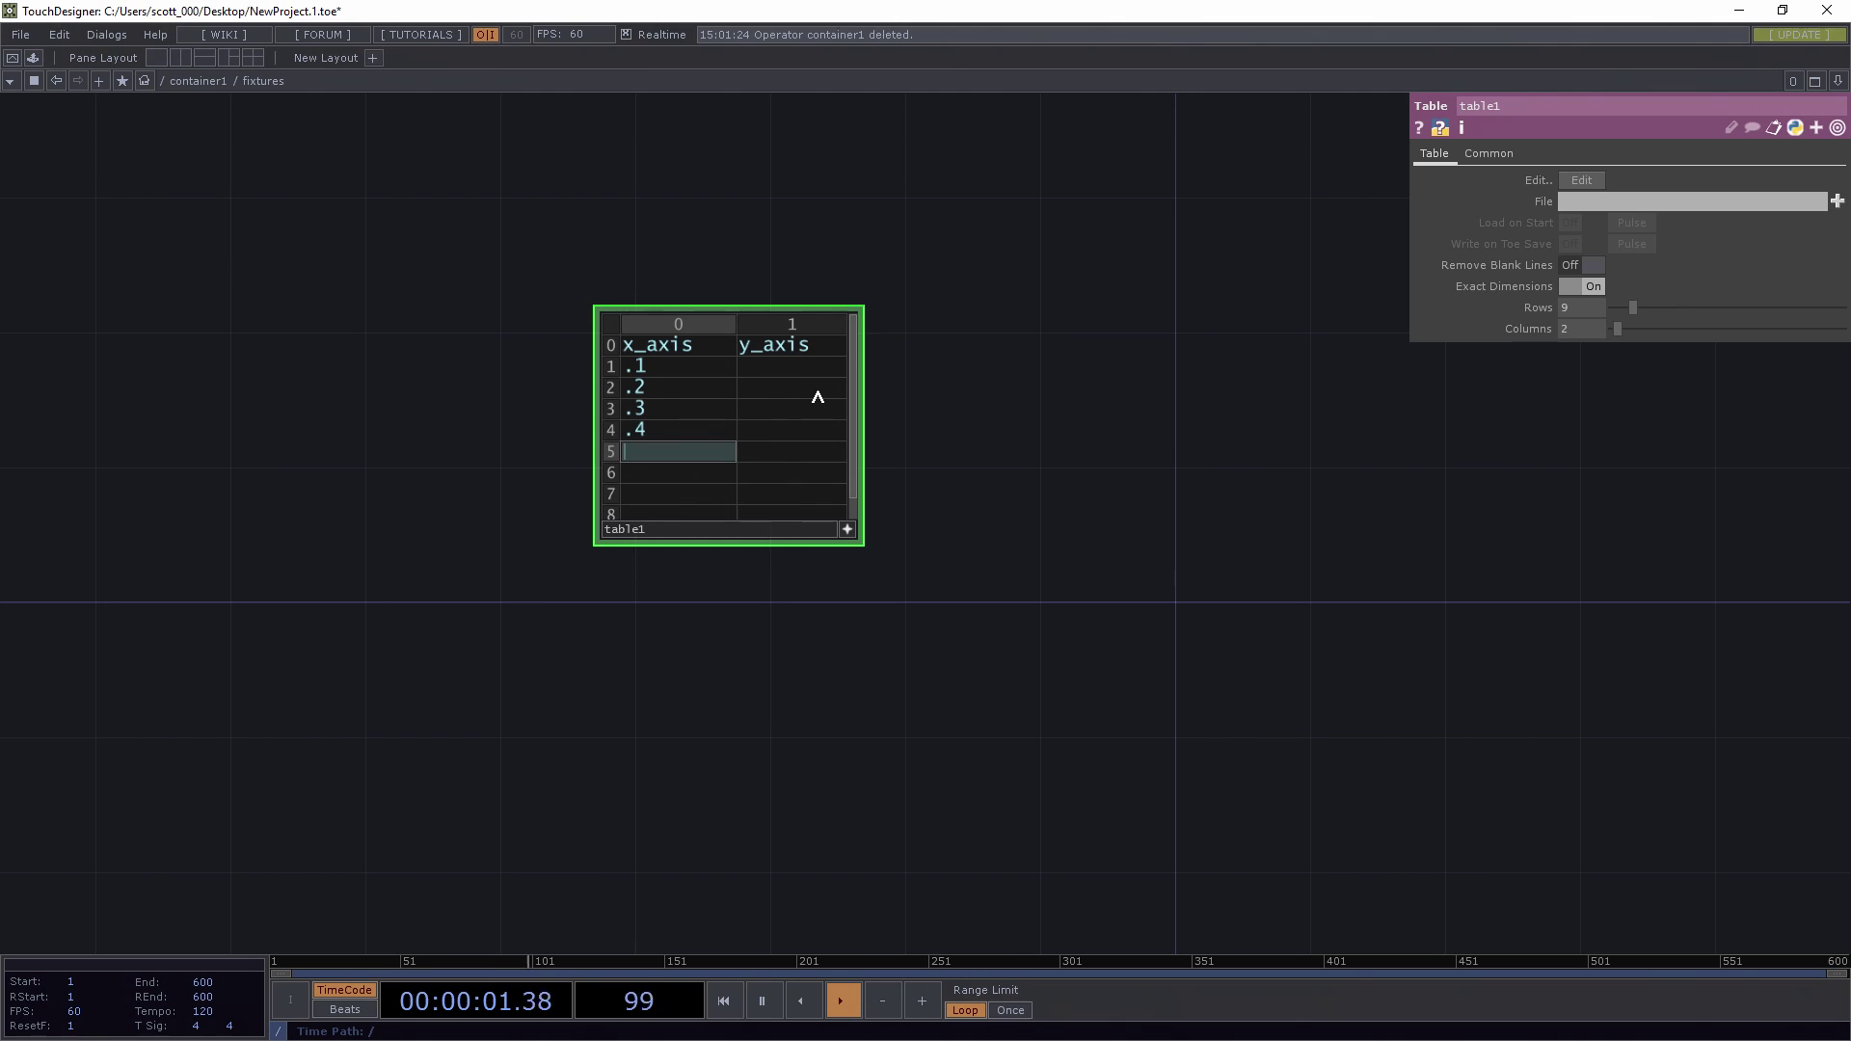
type(".6")
key("Return")
type(".")
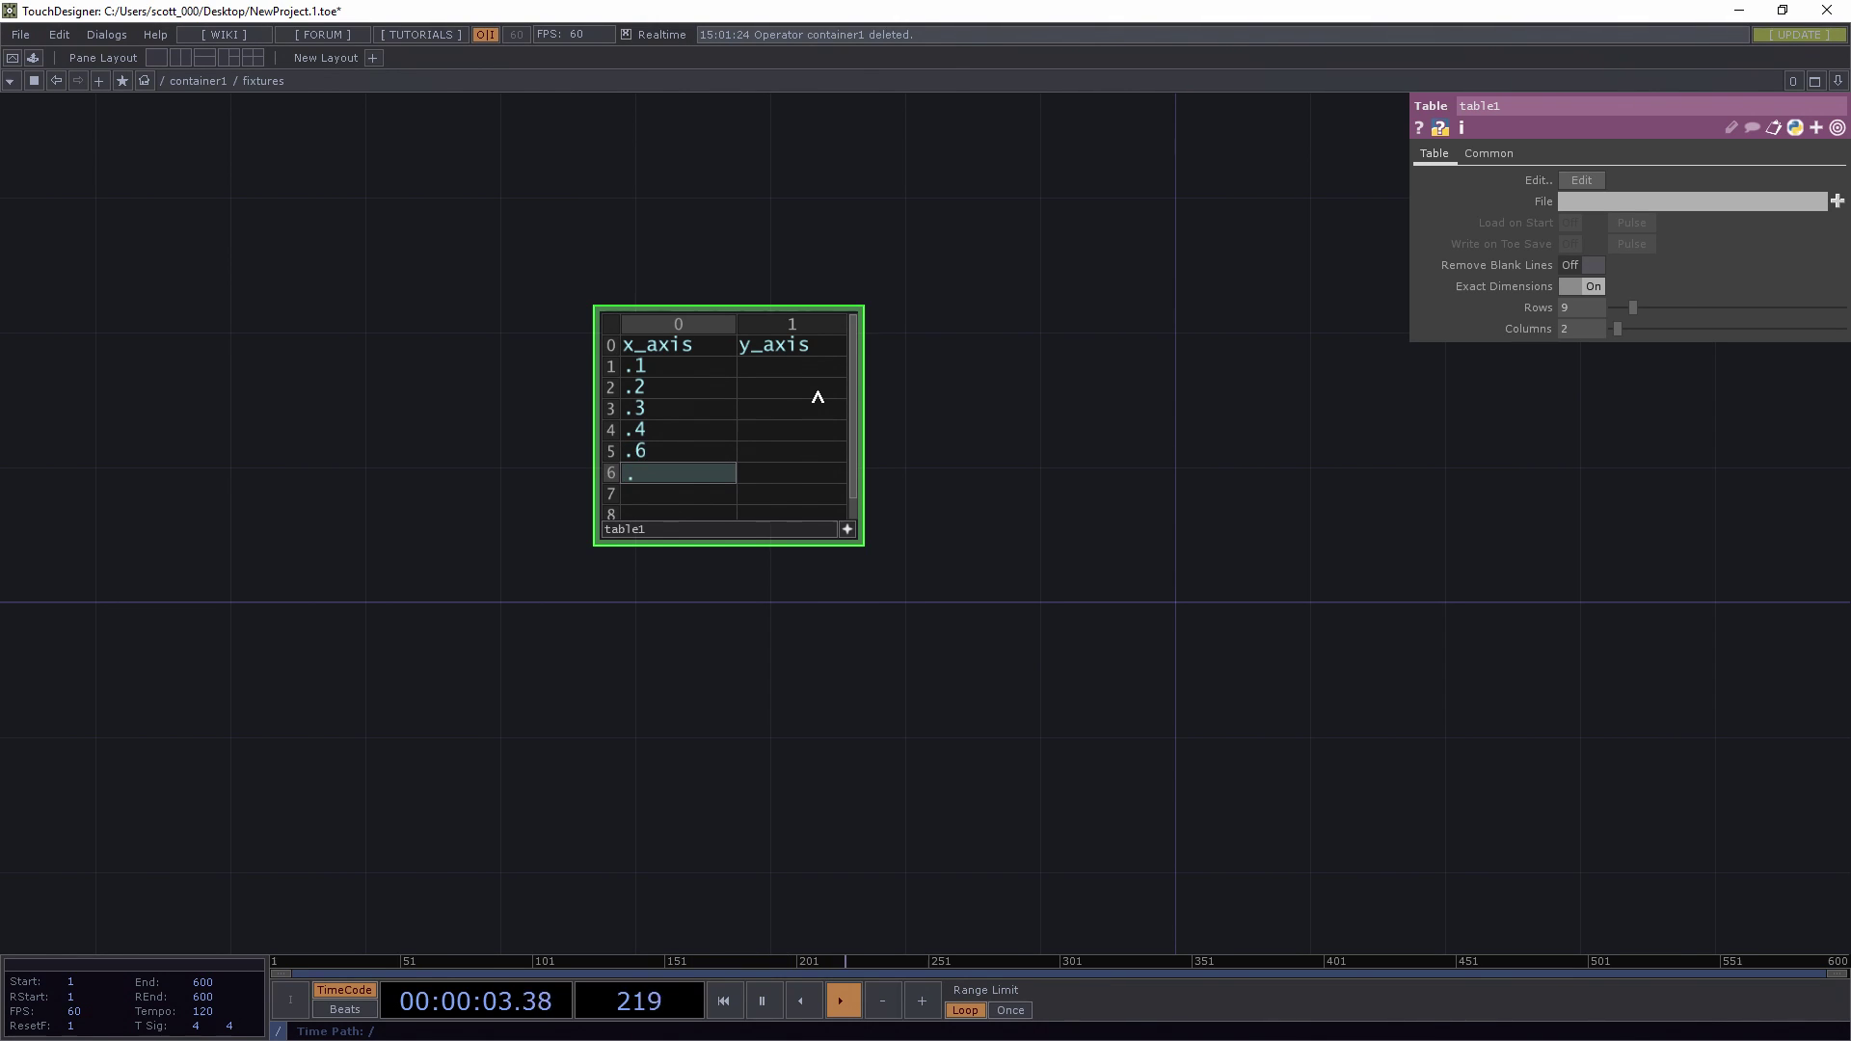
type("7")
key("Return")
type(".8")
key("Return")
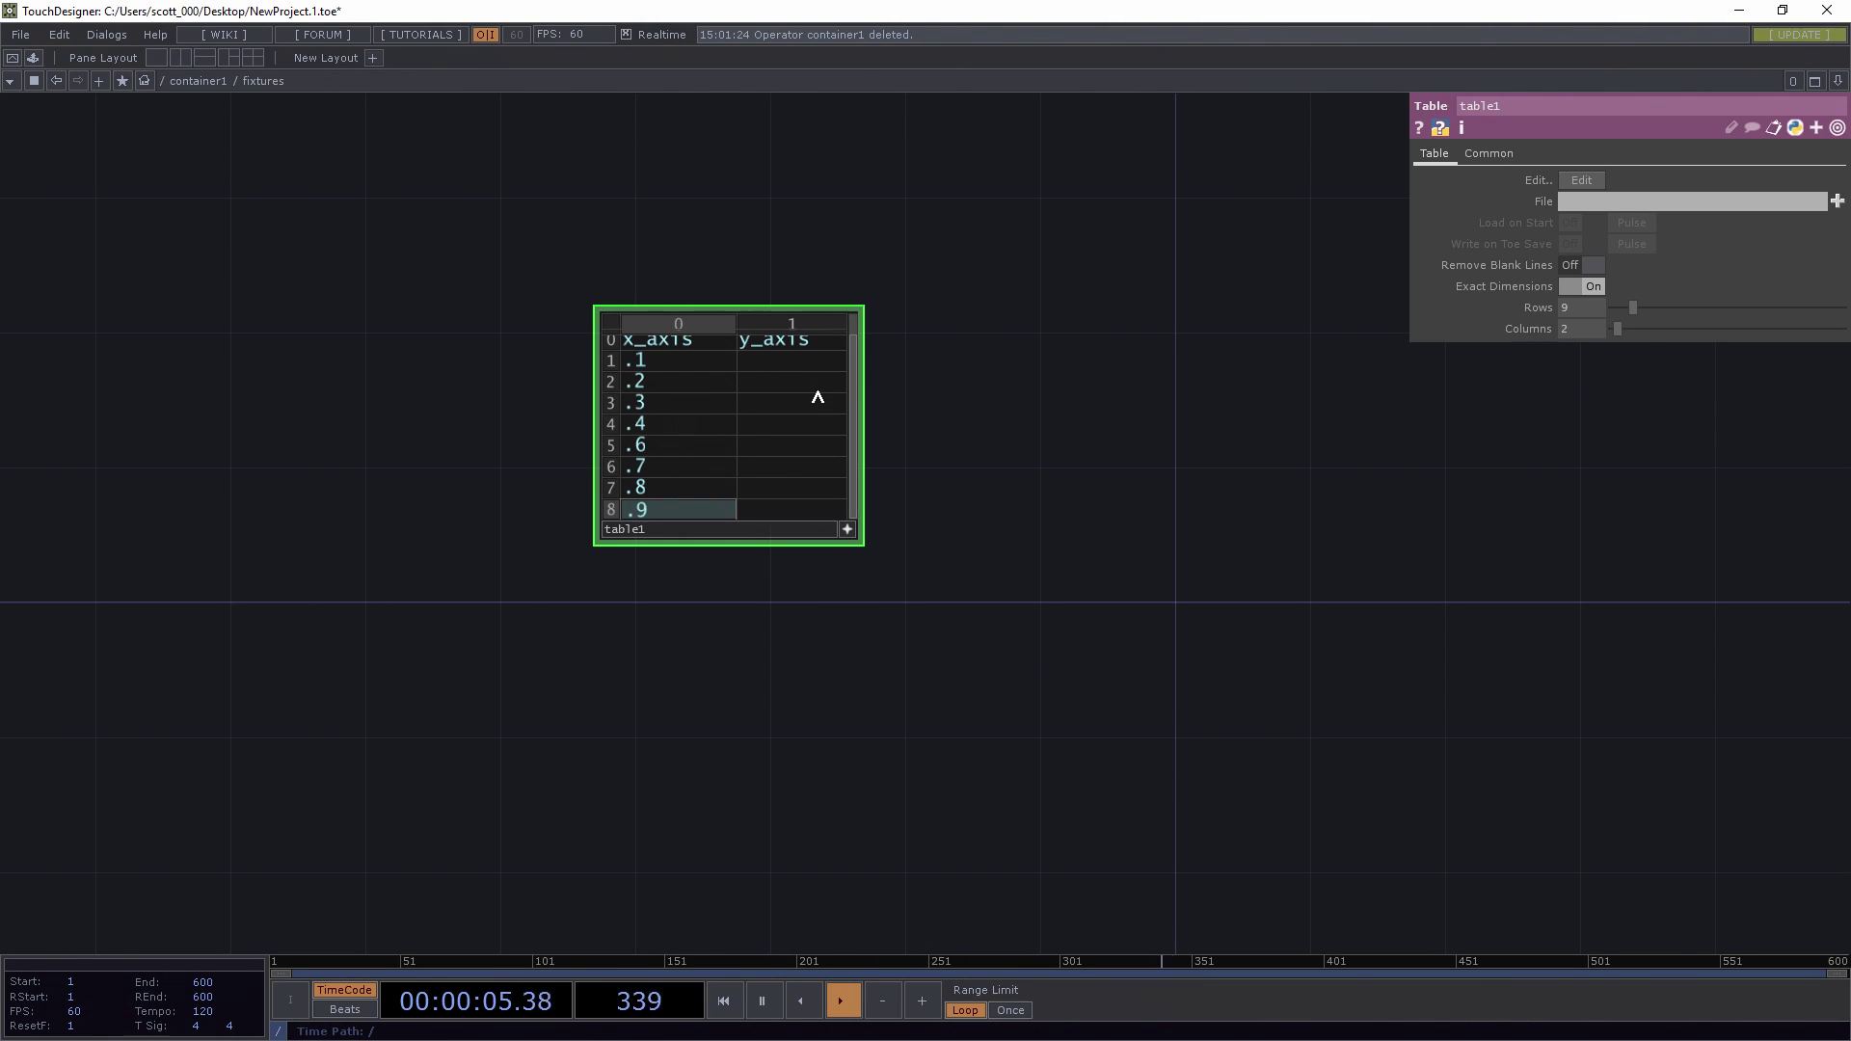
- Fill the y_axis column in rows 1 to 8 with .2, .4, .6, .8, .8, .6, .4 and .2
left_click(798, 361)
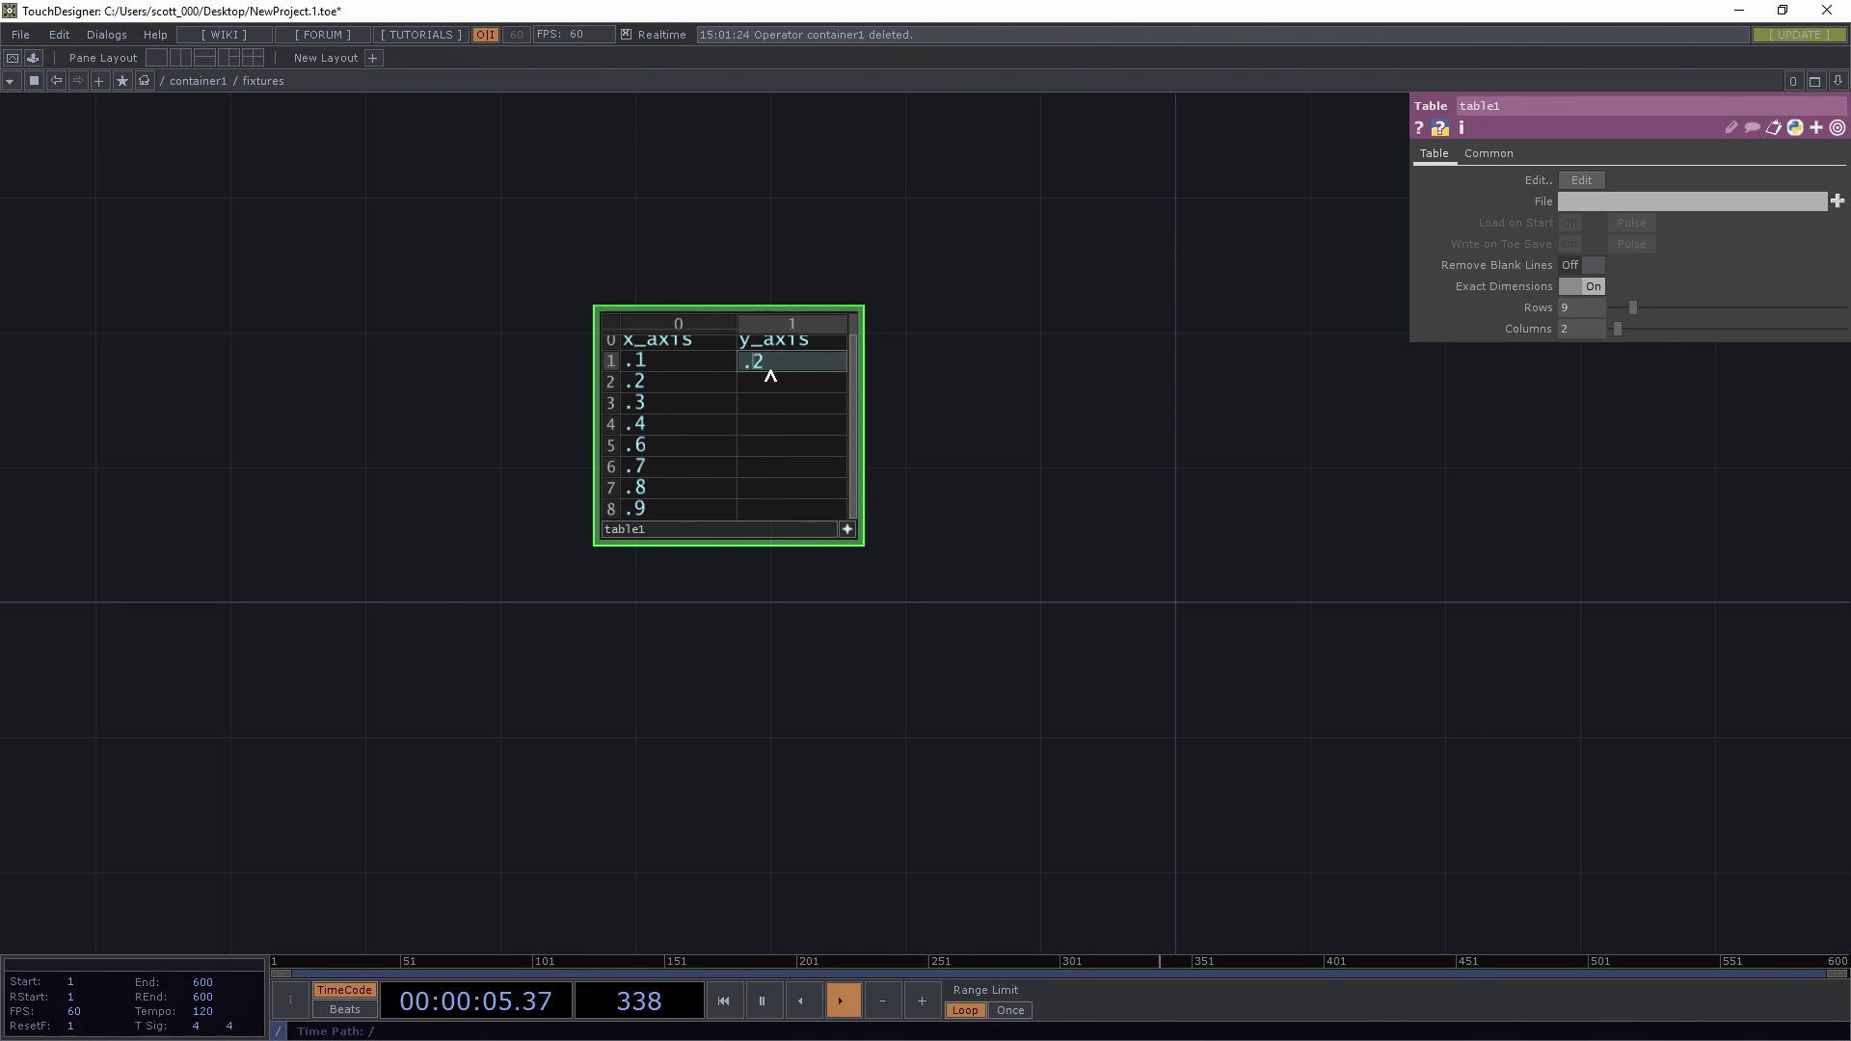
key("Return")
type(".4")
key("Return")
type(".6")
key("Return")
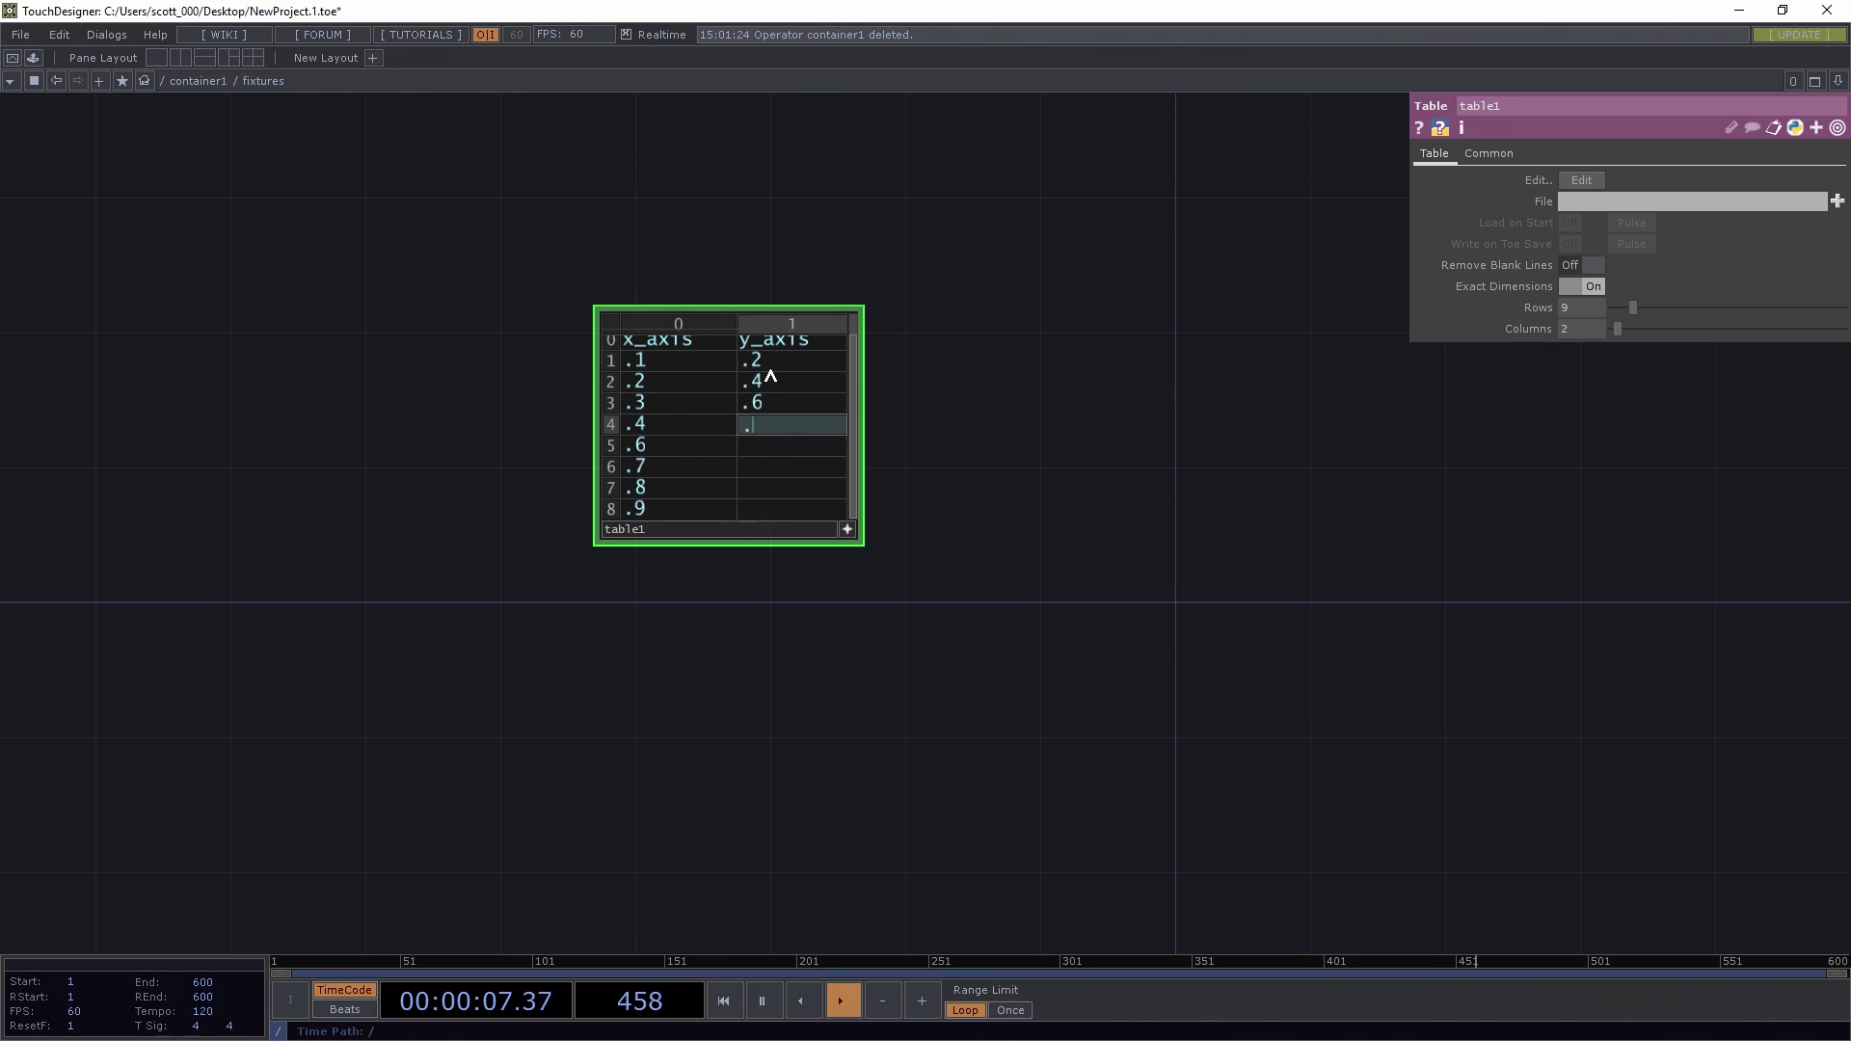
type(".8")
key("Return")
type(".8")
key("Return")
type(".")
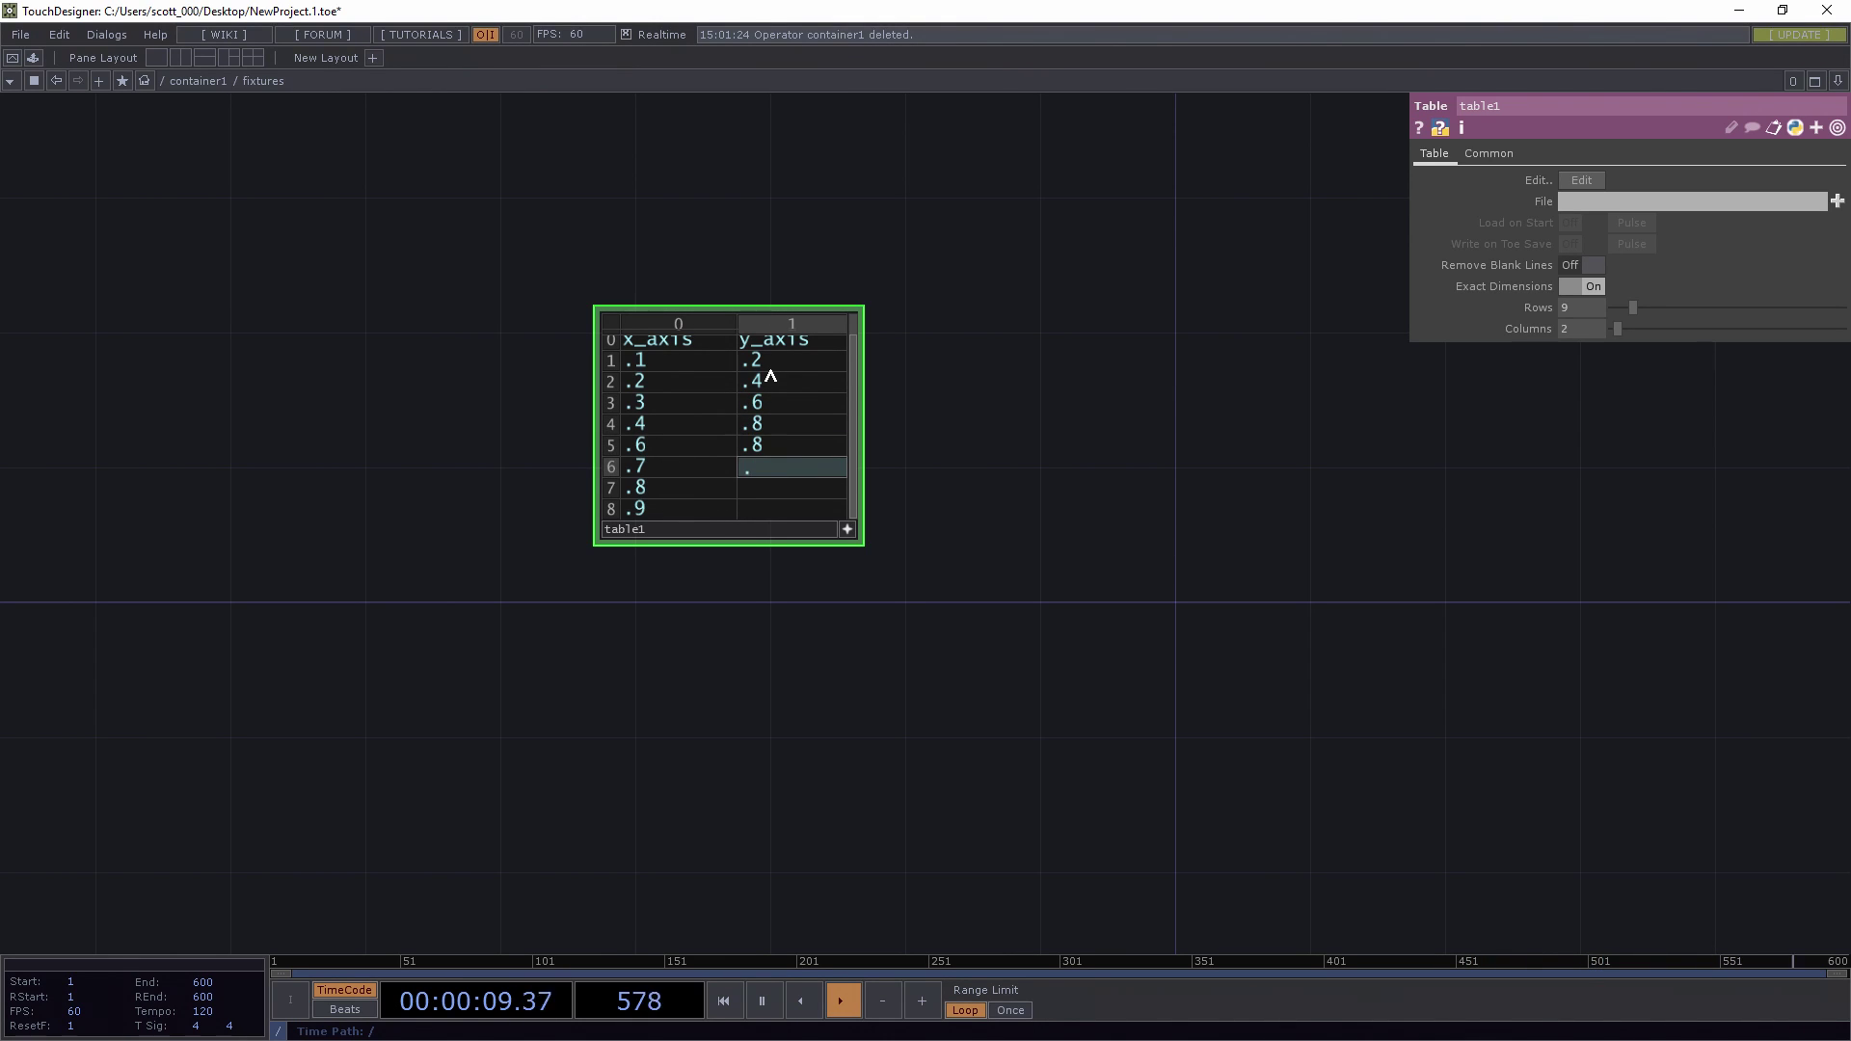
type("6")
key("Return")
type(".")
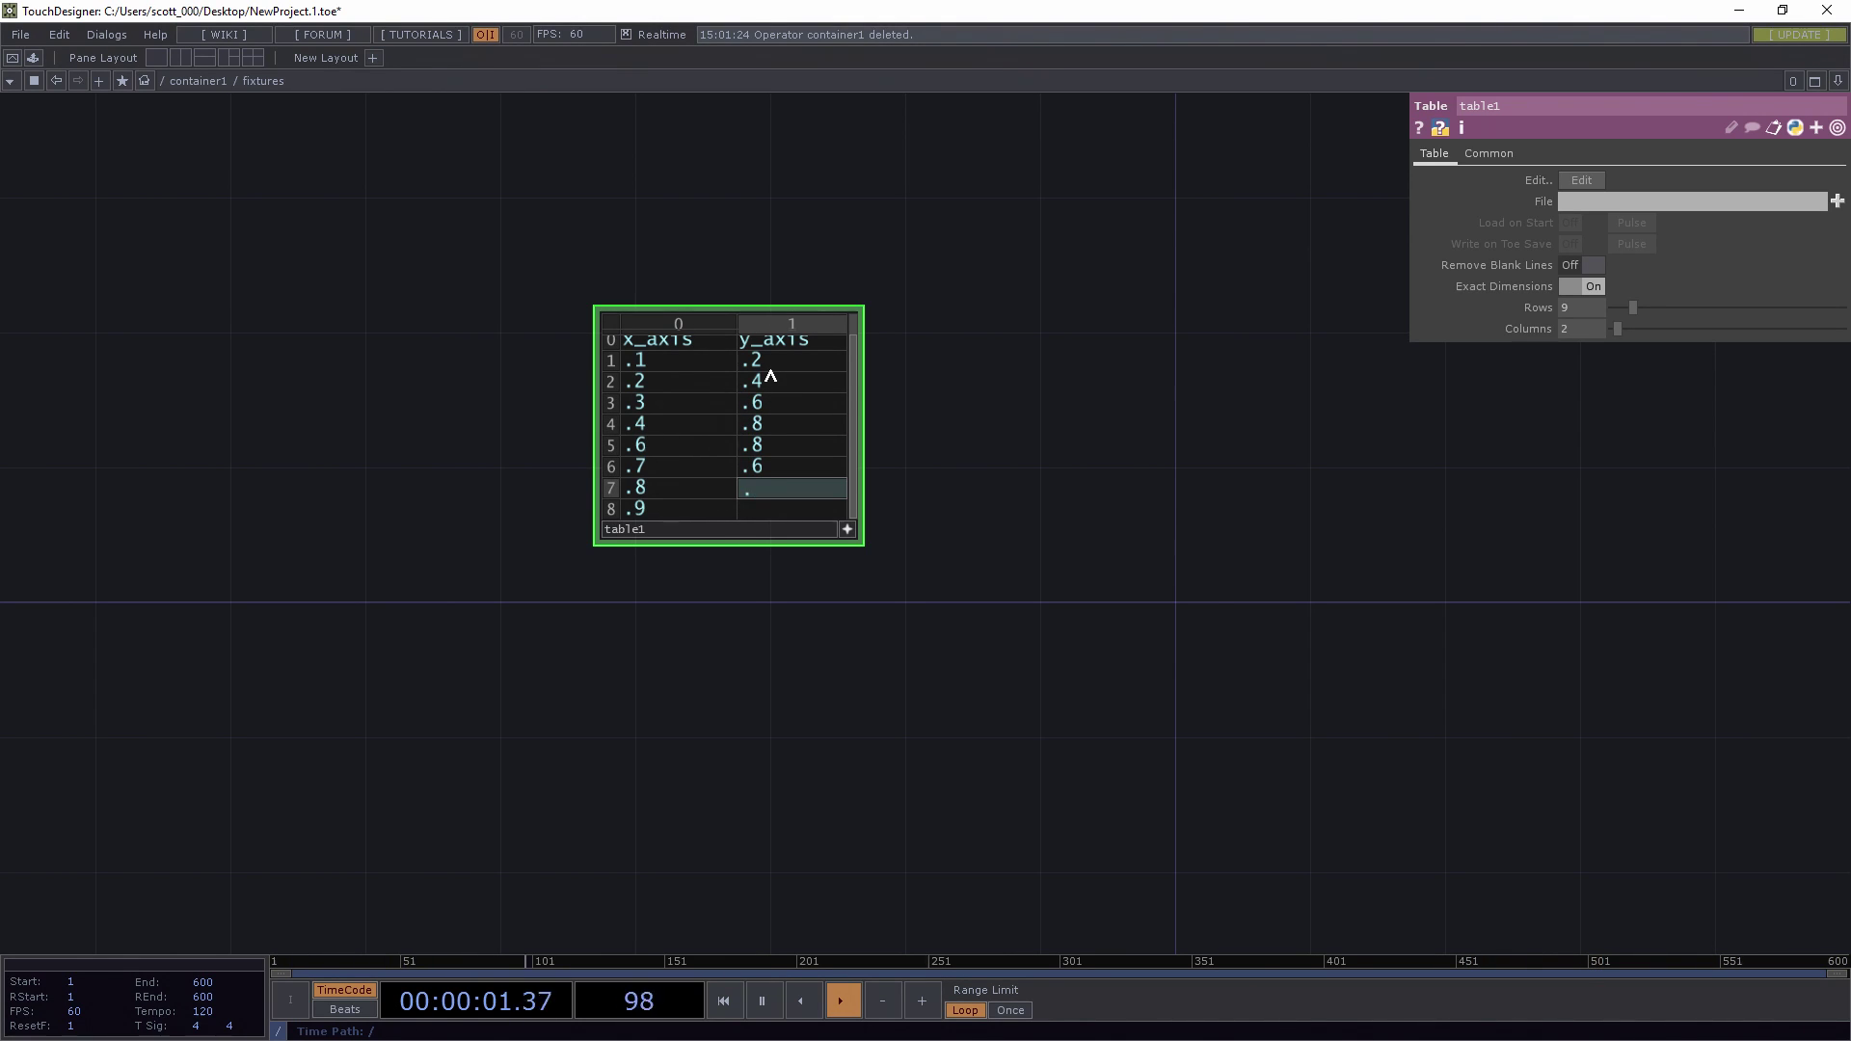
type("4")
key("Return")
type(".2")
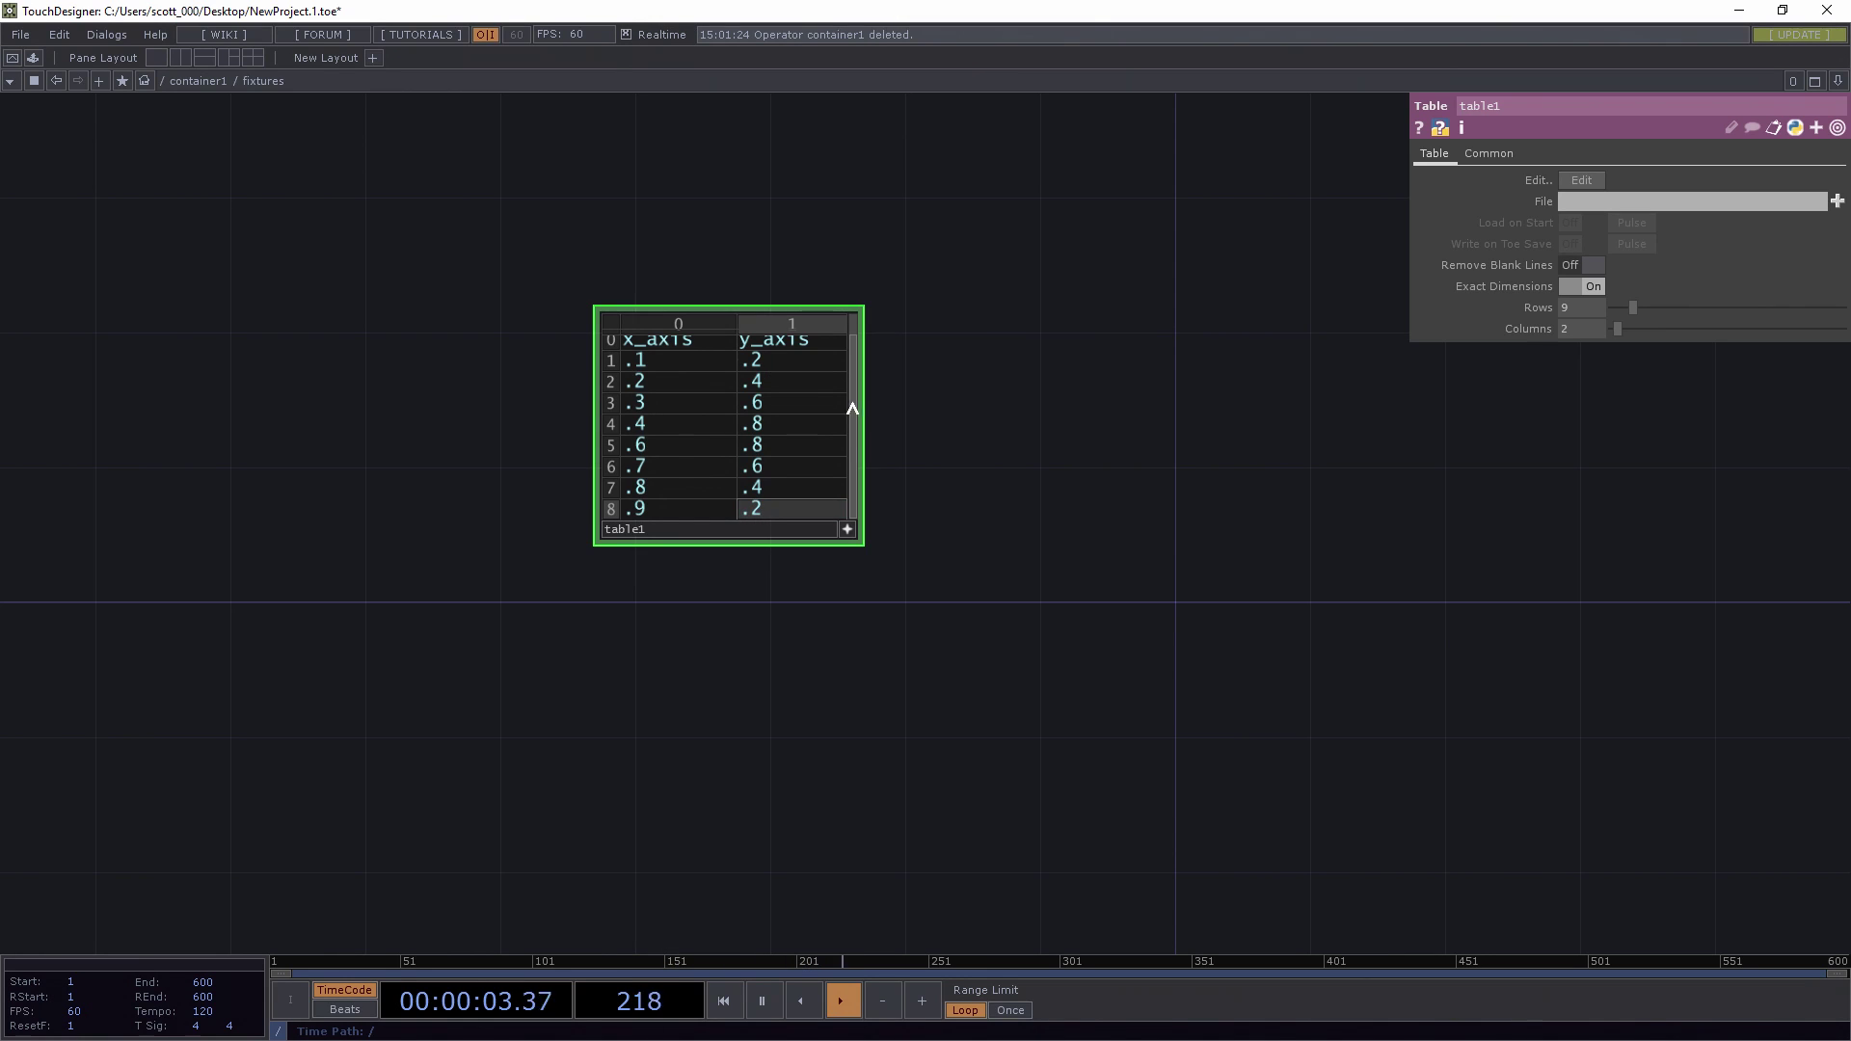
key("Return")
- Add a Null DAT fed by the table, shrink the table node and place the null close beside it
key("Tab")
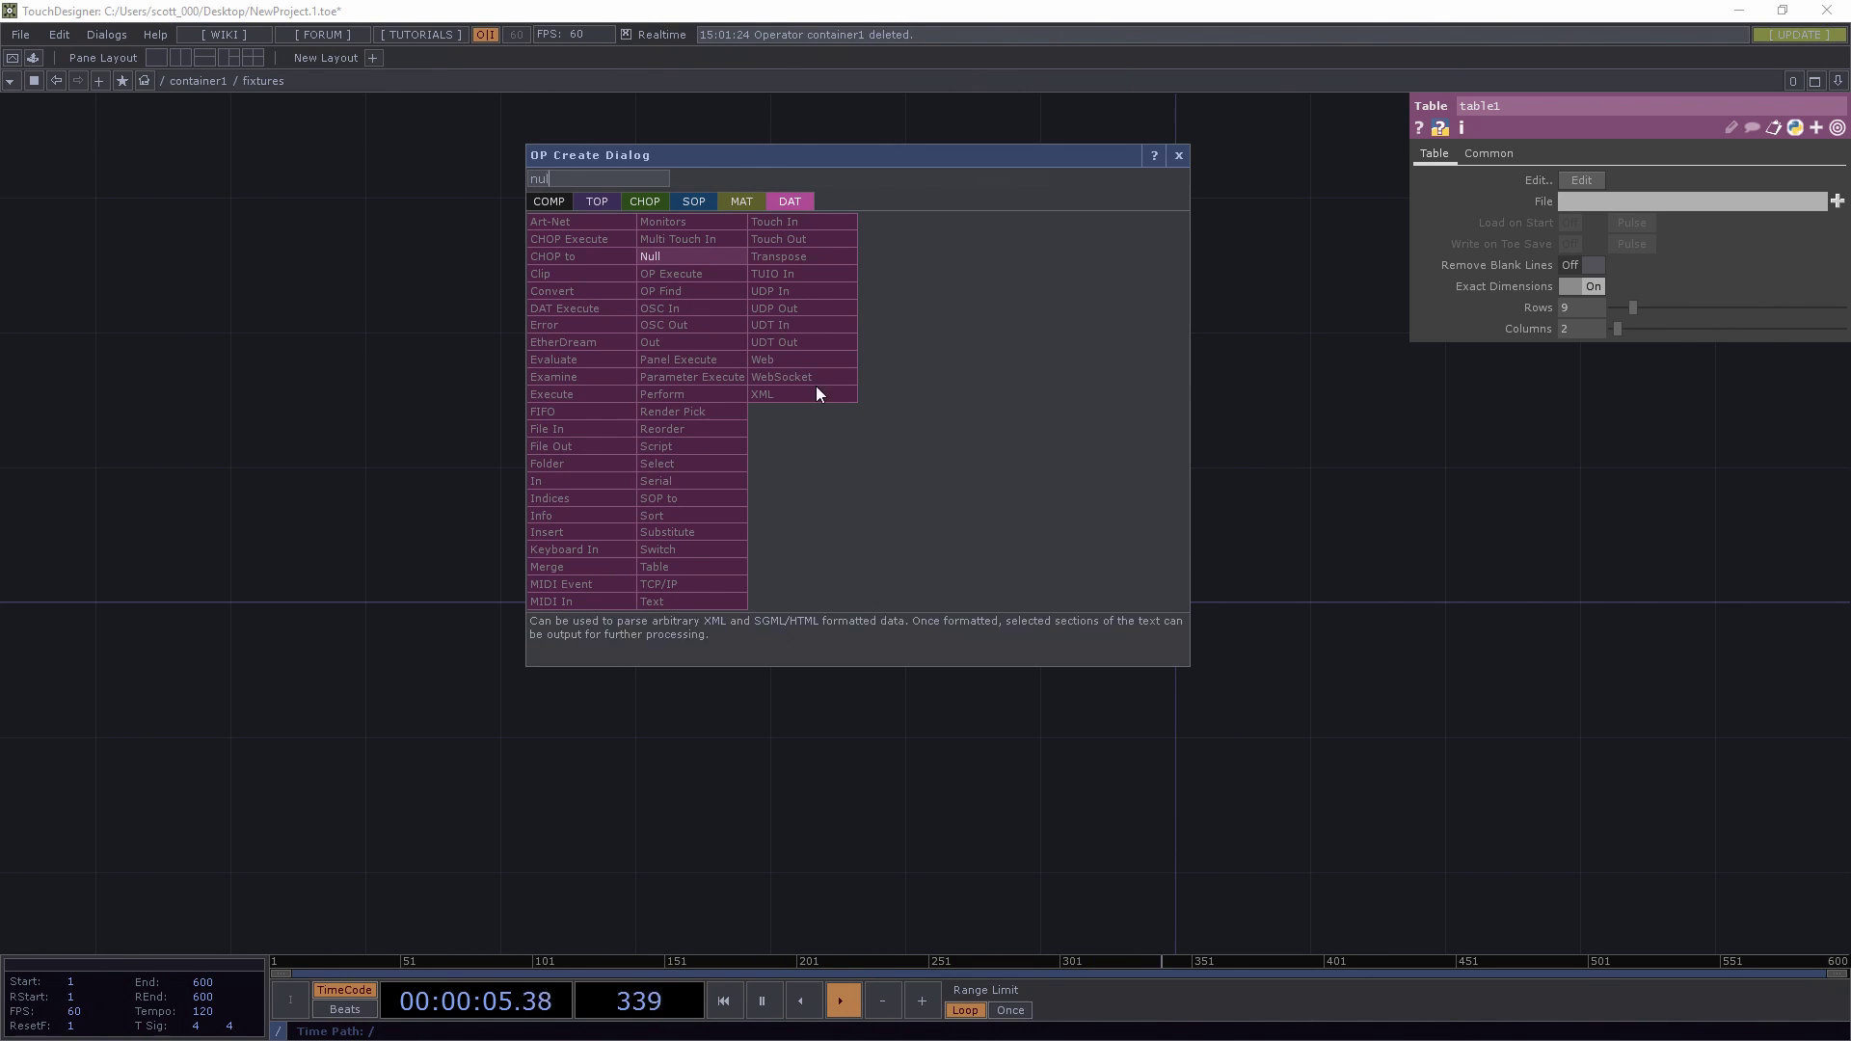
left_click(666, 256)
left_click(987, 439)
left_click_drag(987, 430, 1057, 463)
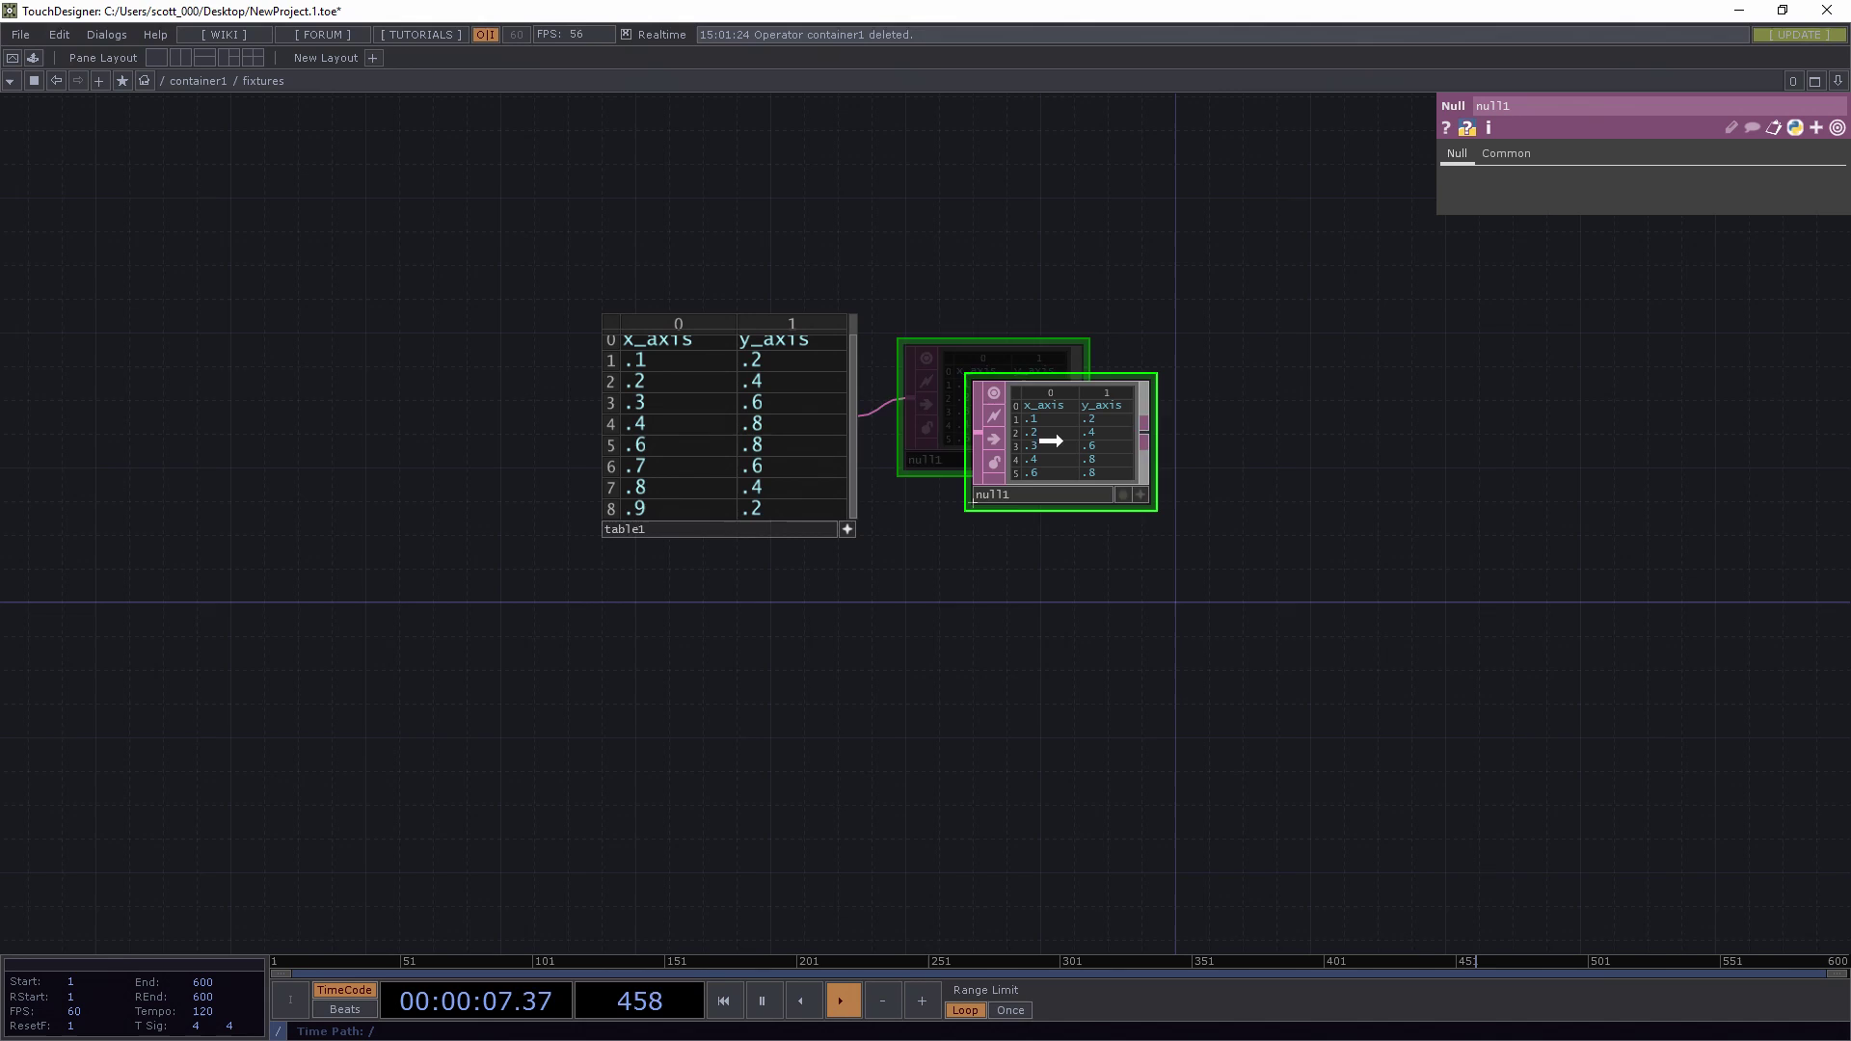
left_click_drag(852, 536, 853, 495)
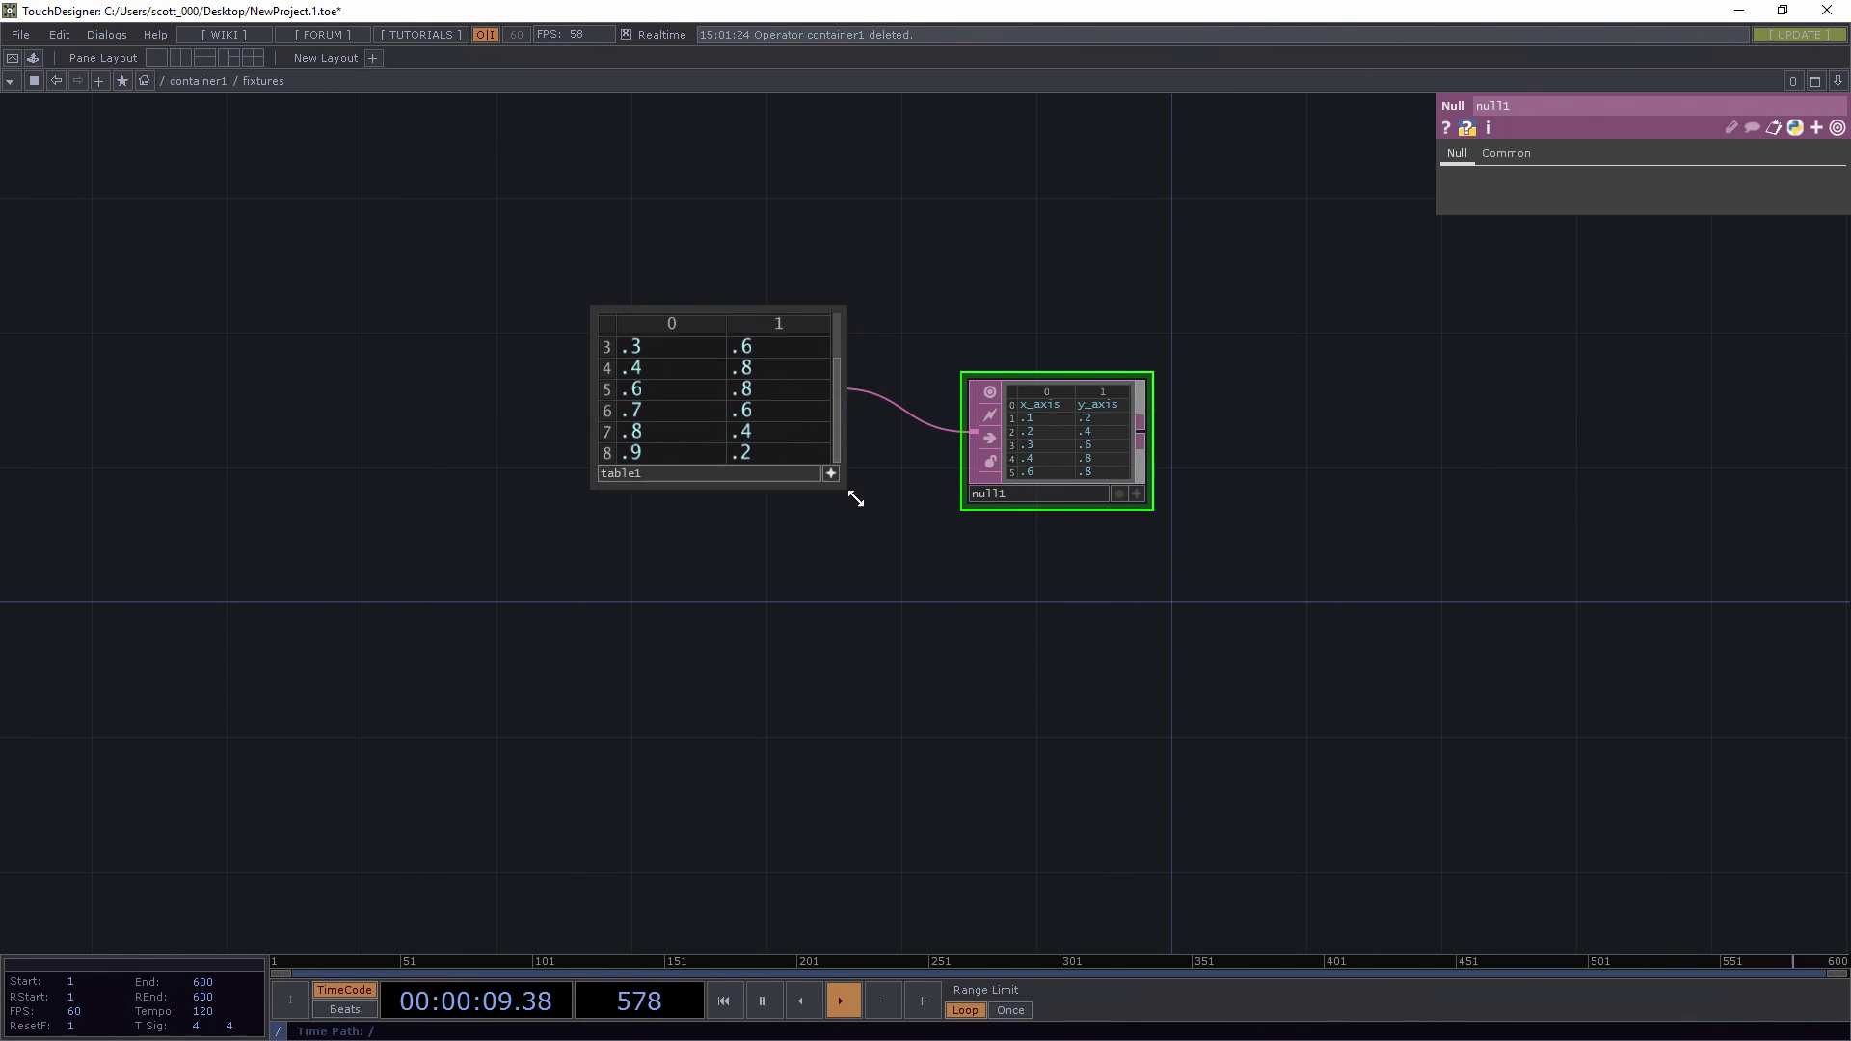
left_click_drag(899, 584, 810, 603)
scroll(810, 604, "down", 2)
left_click_drag(957, 494, 912, 471)
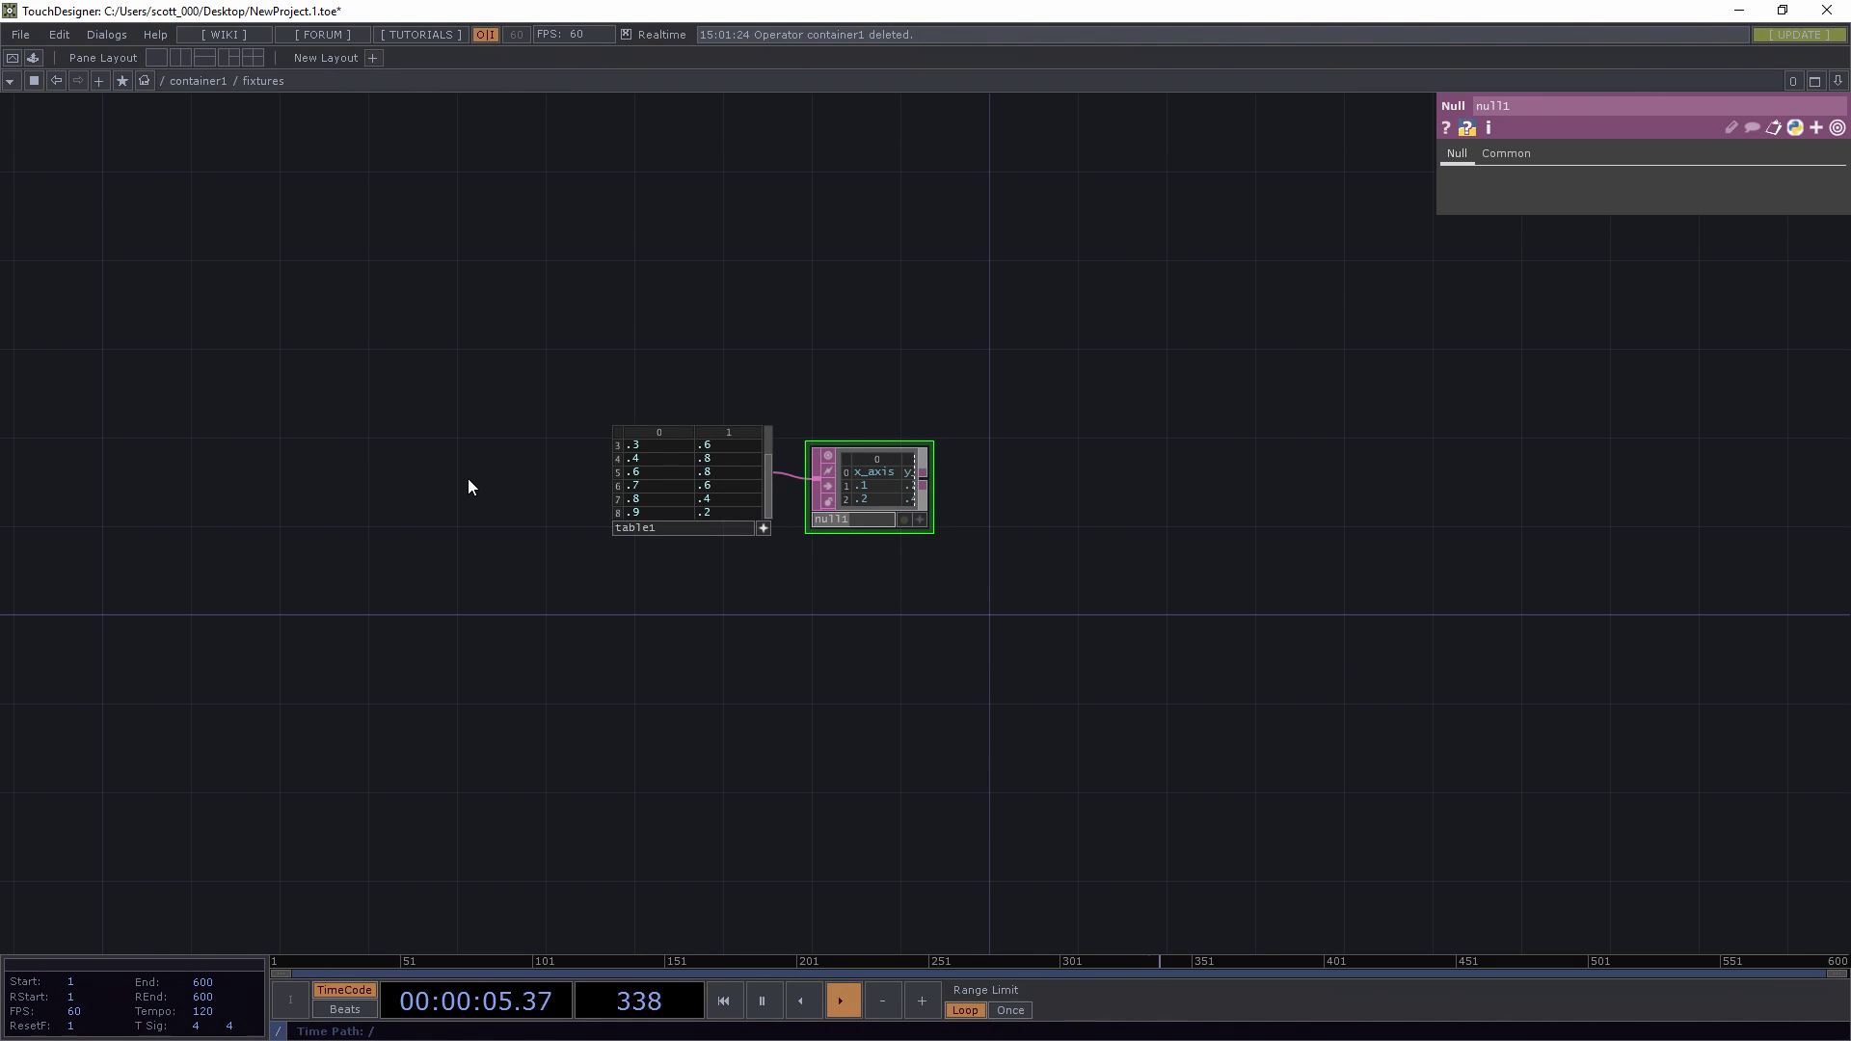
- Rename the Null DAT to null_ramp_local
type("nu")
type("ll_ramp")
type("_local")
key("Return")
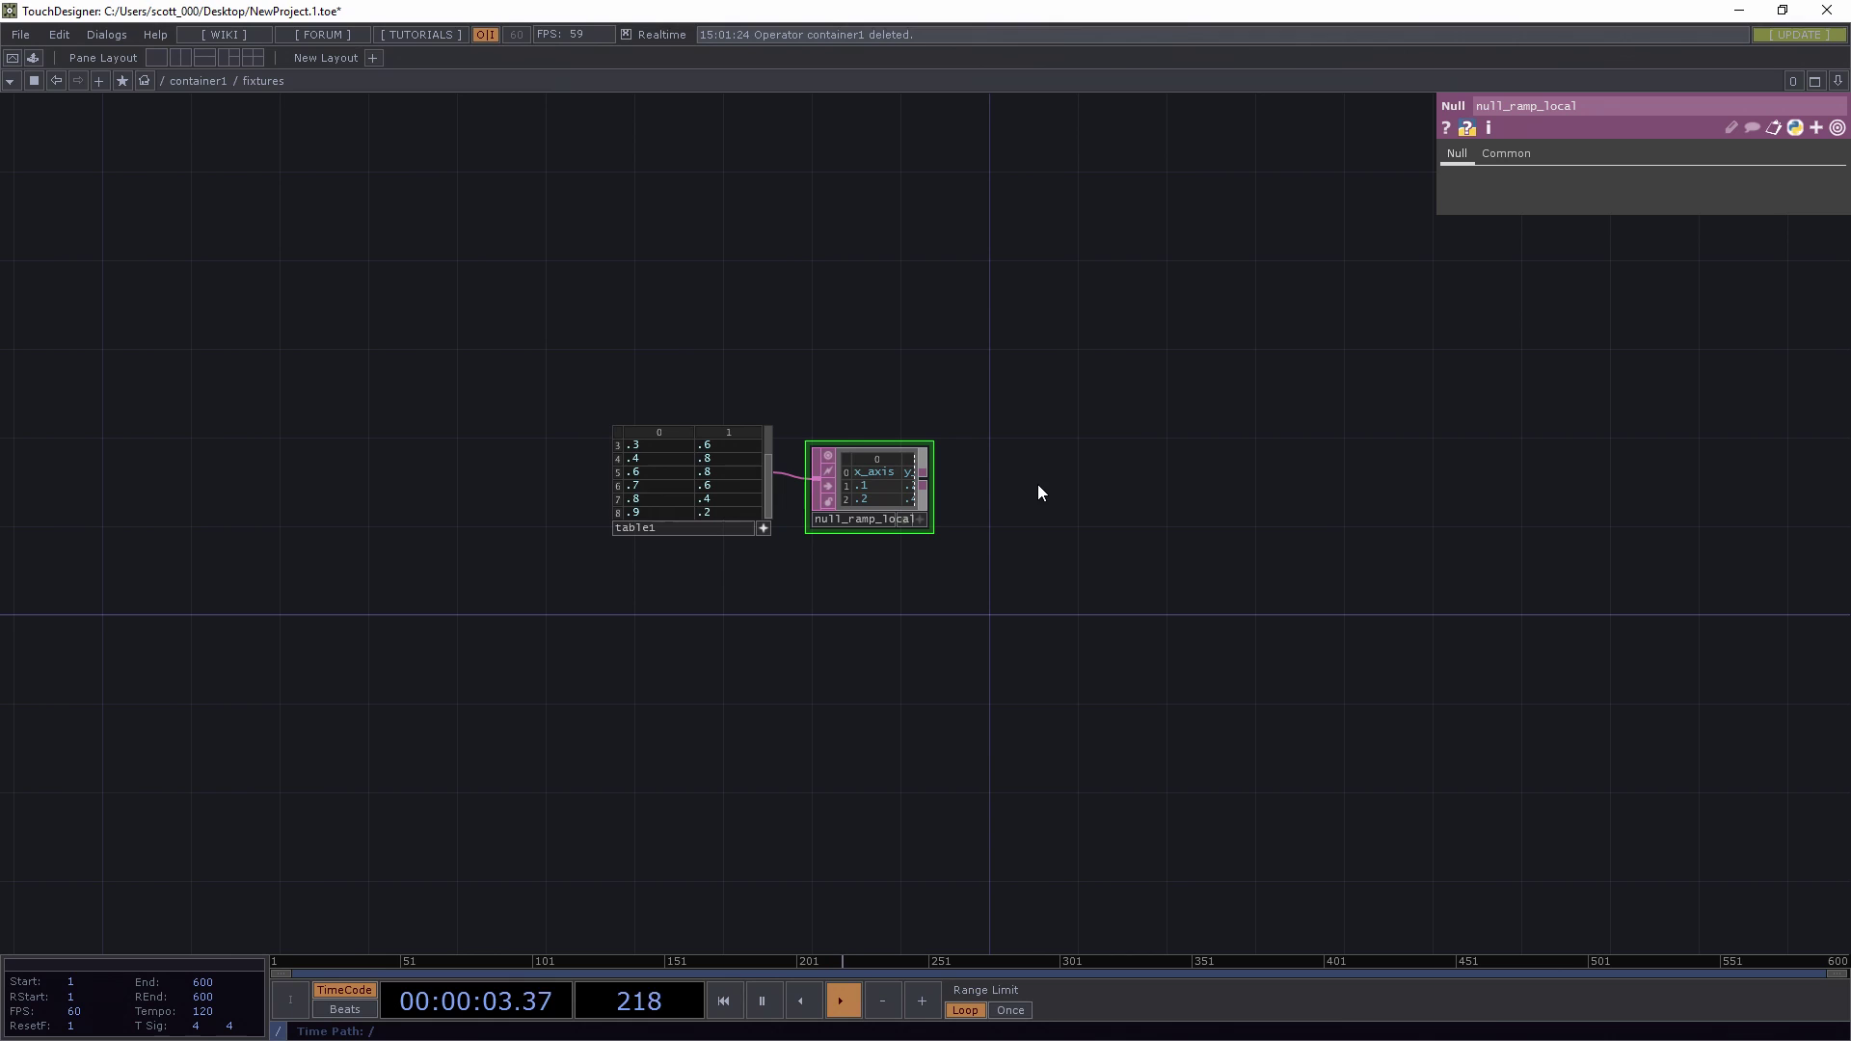
- Rename the Null DAT to null_ramp_pos
scroll(970, 477, "up", 2)
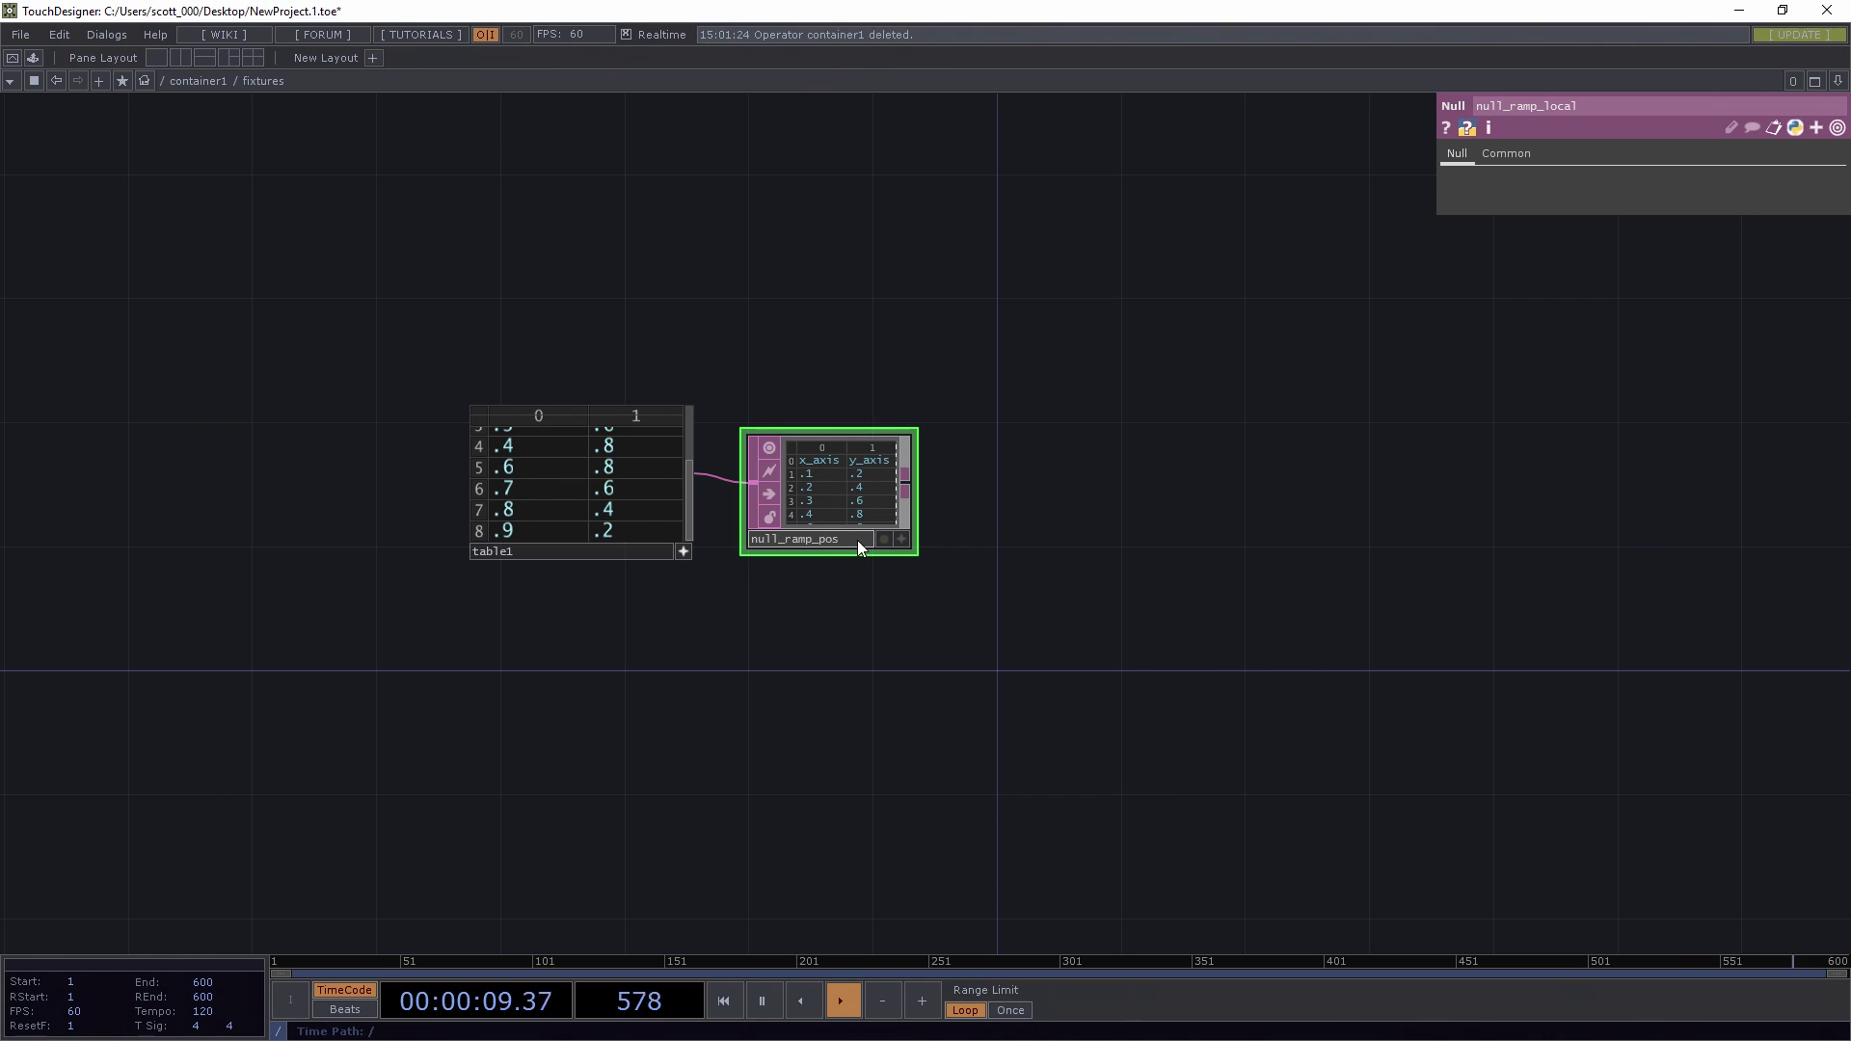
key("Return")
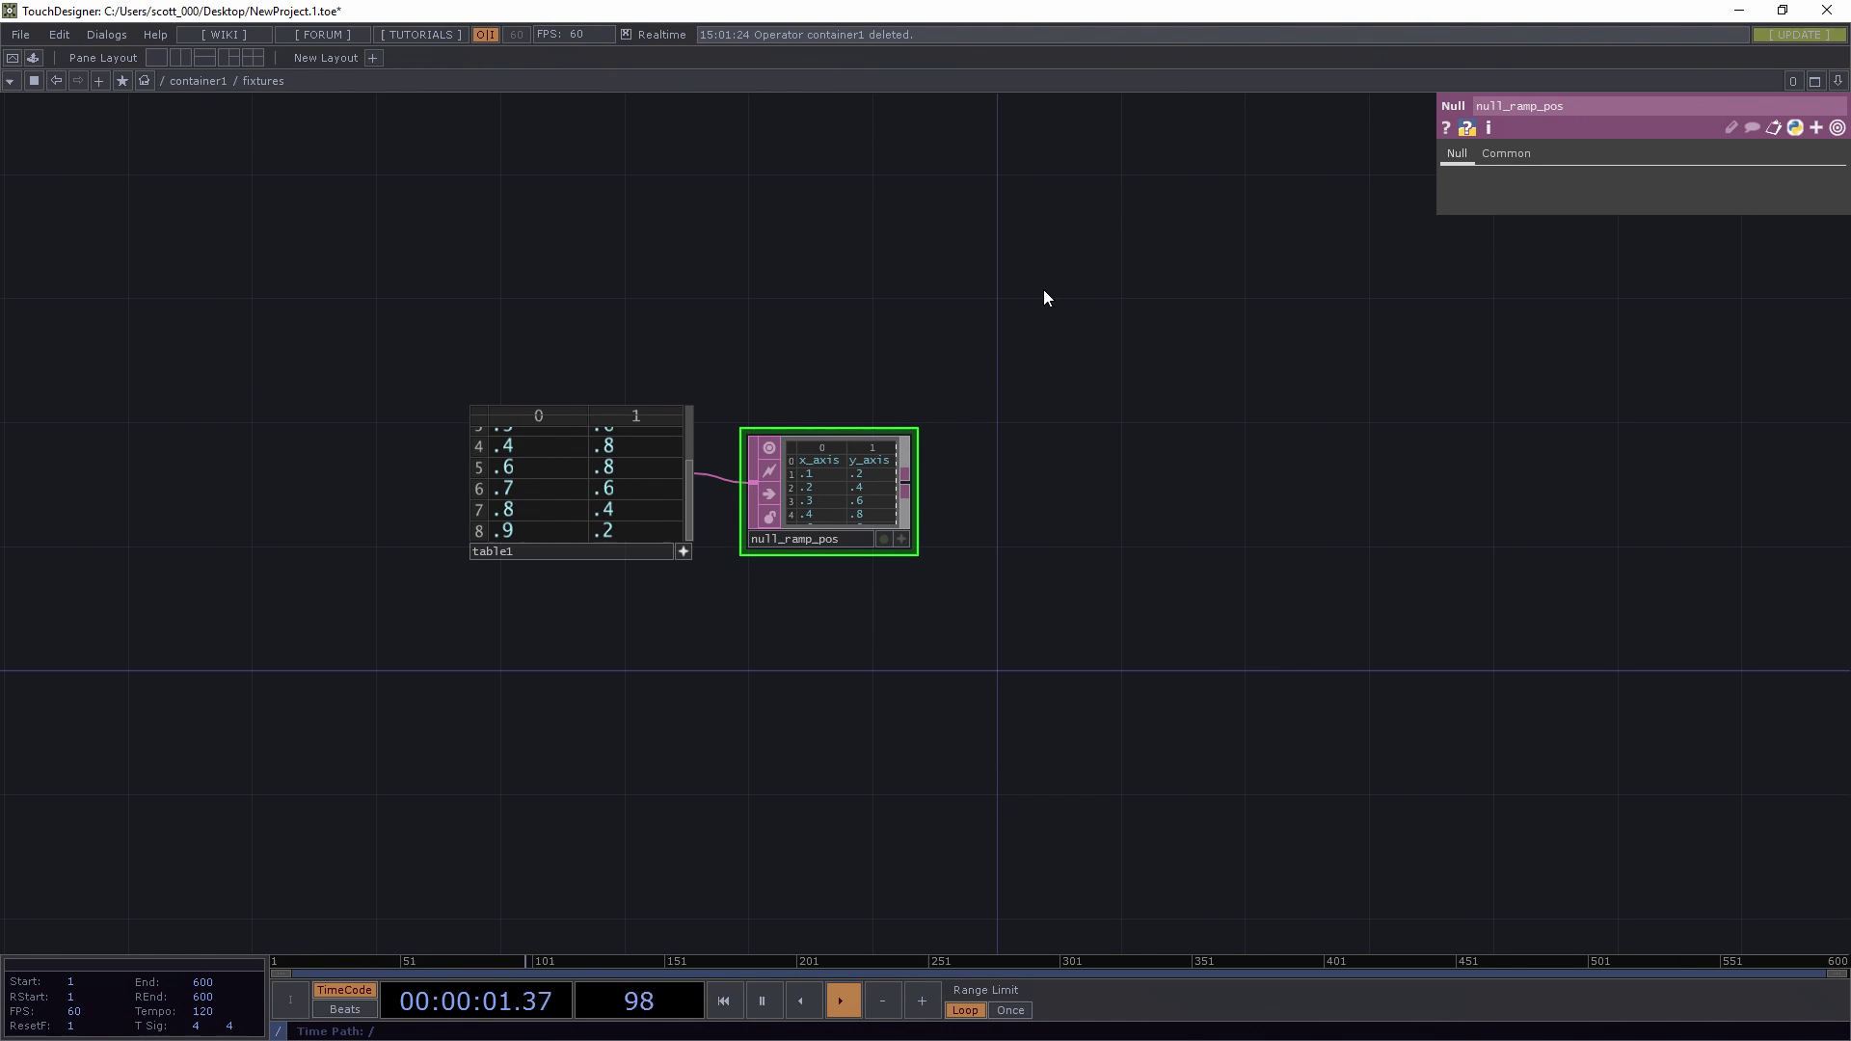
- Add a Container COMP to the fixtures network, above and beside the null_ramp_pos node
key("Tab")
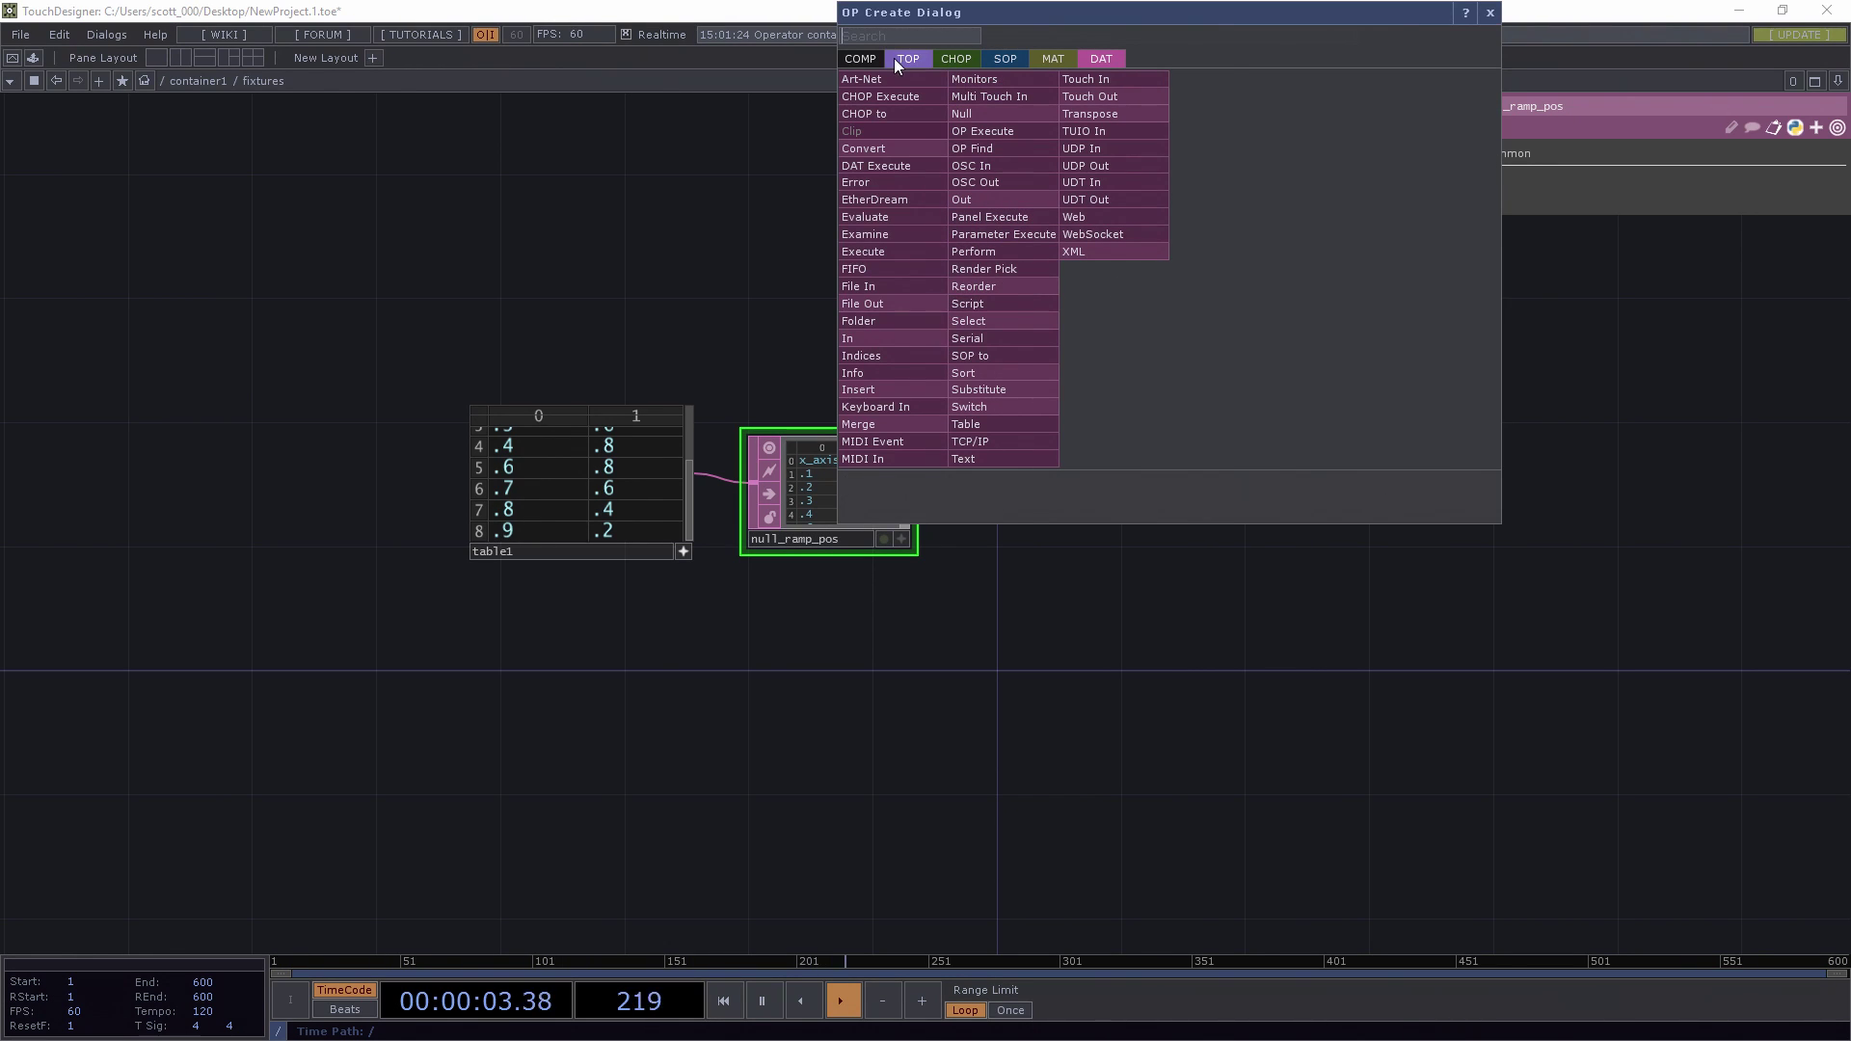
left_click(869, 58)
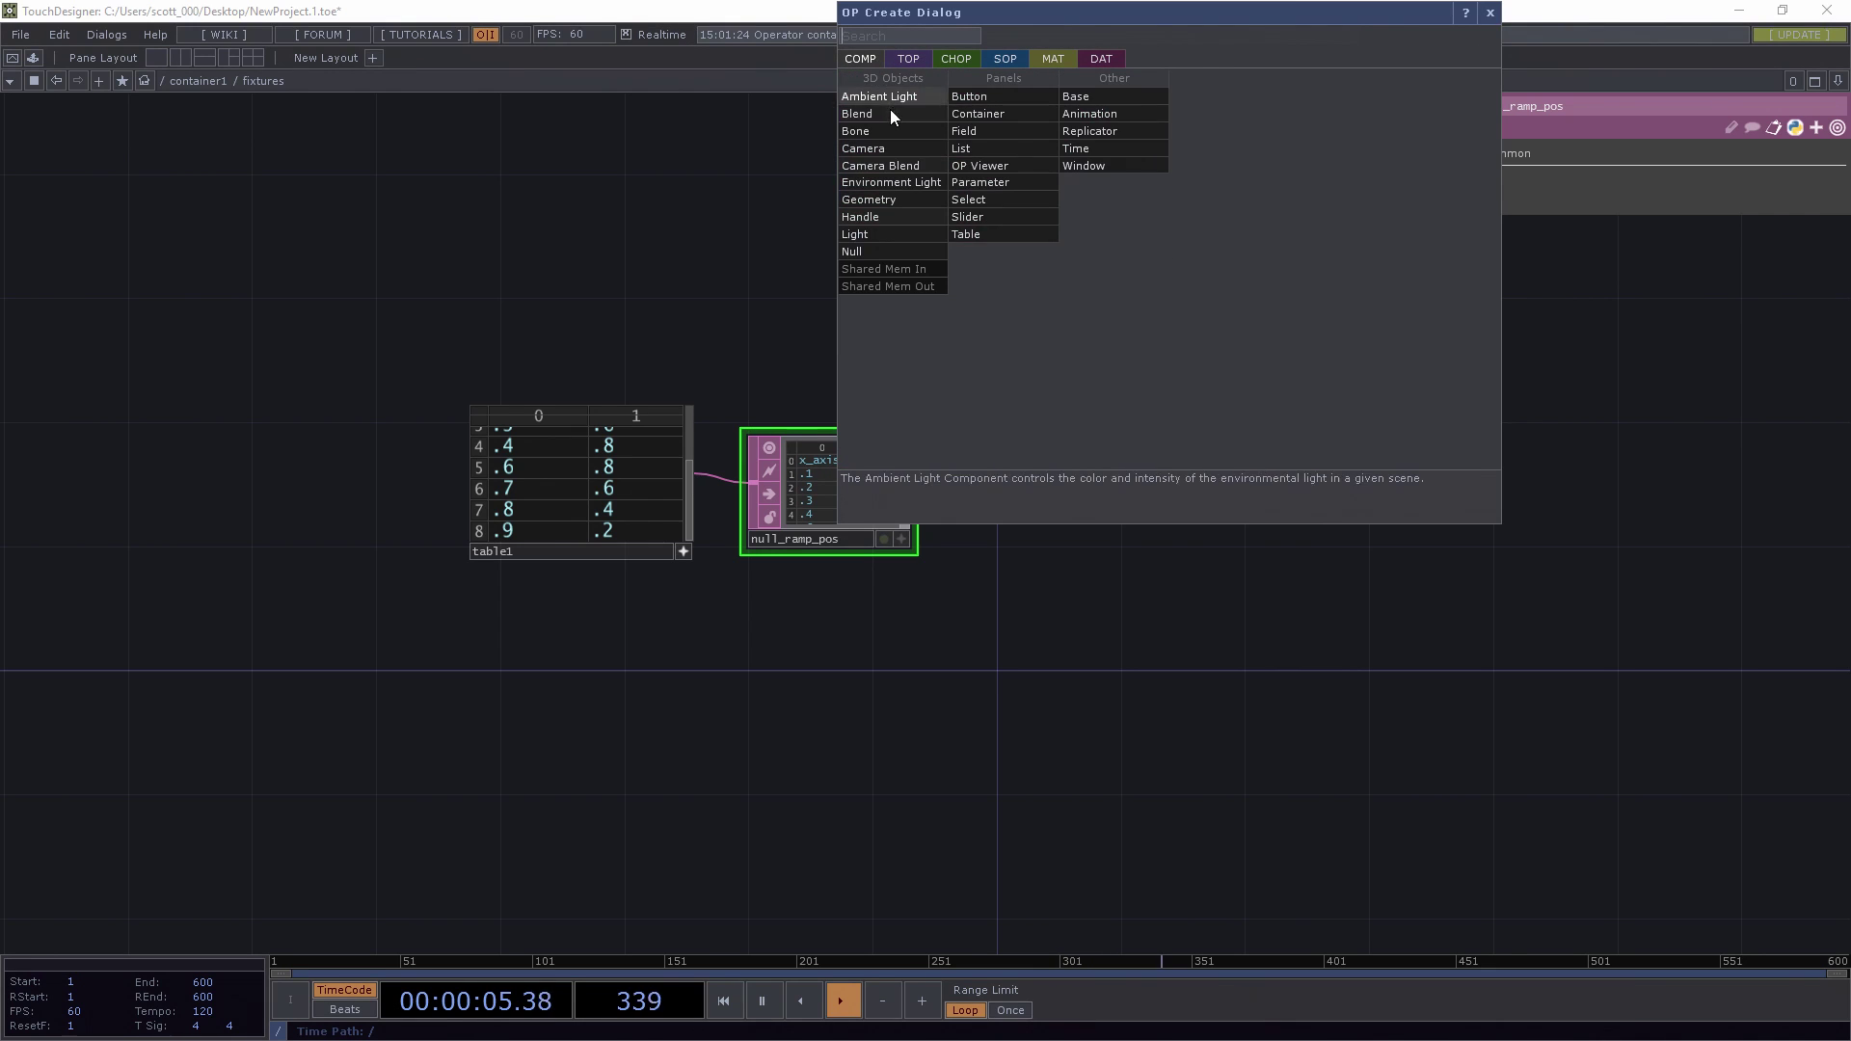
left_click(959, 110)
left_click(1097, 322)
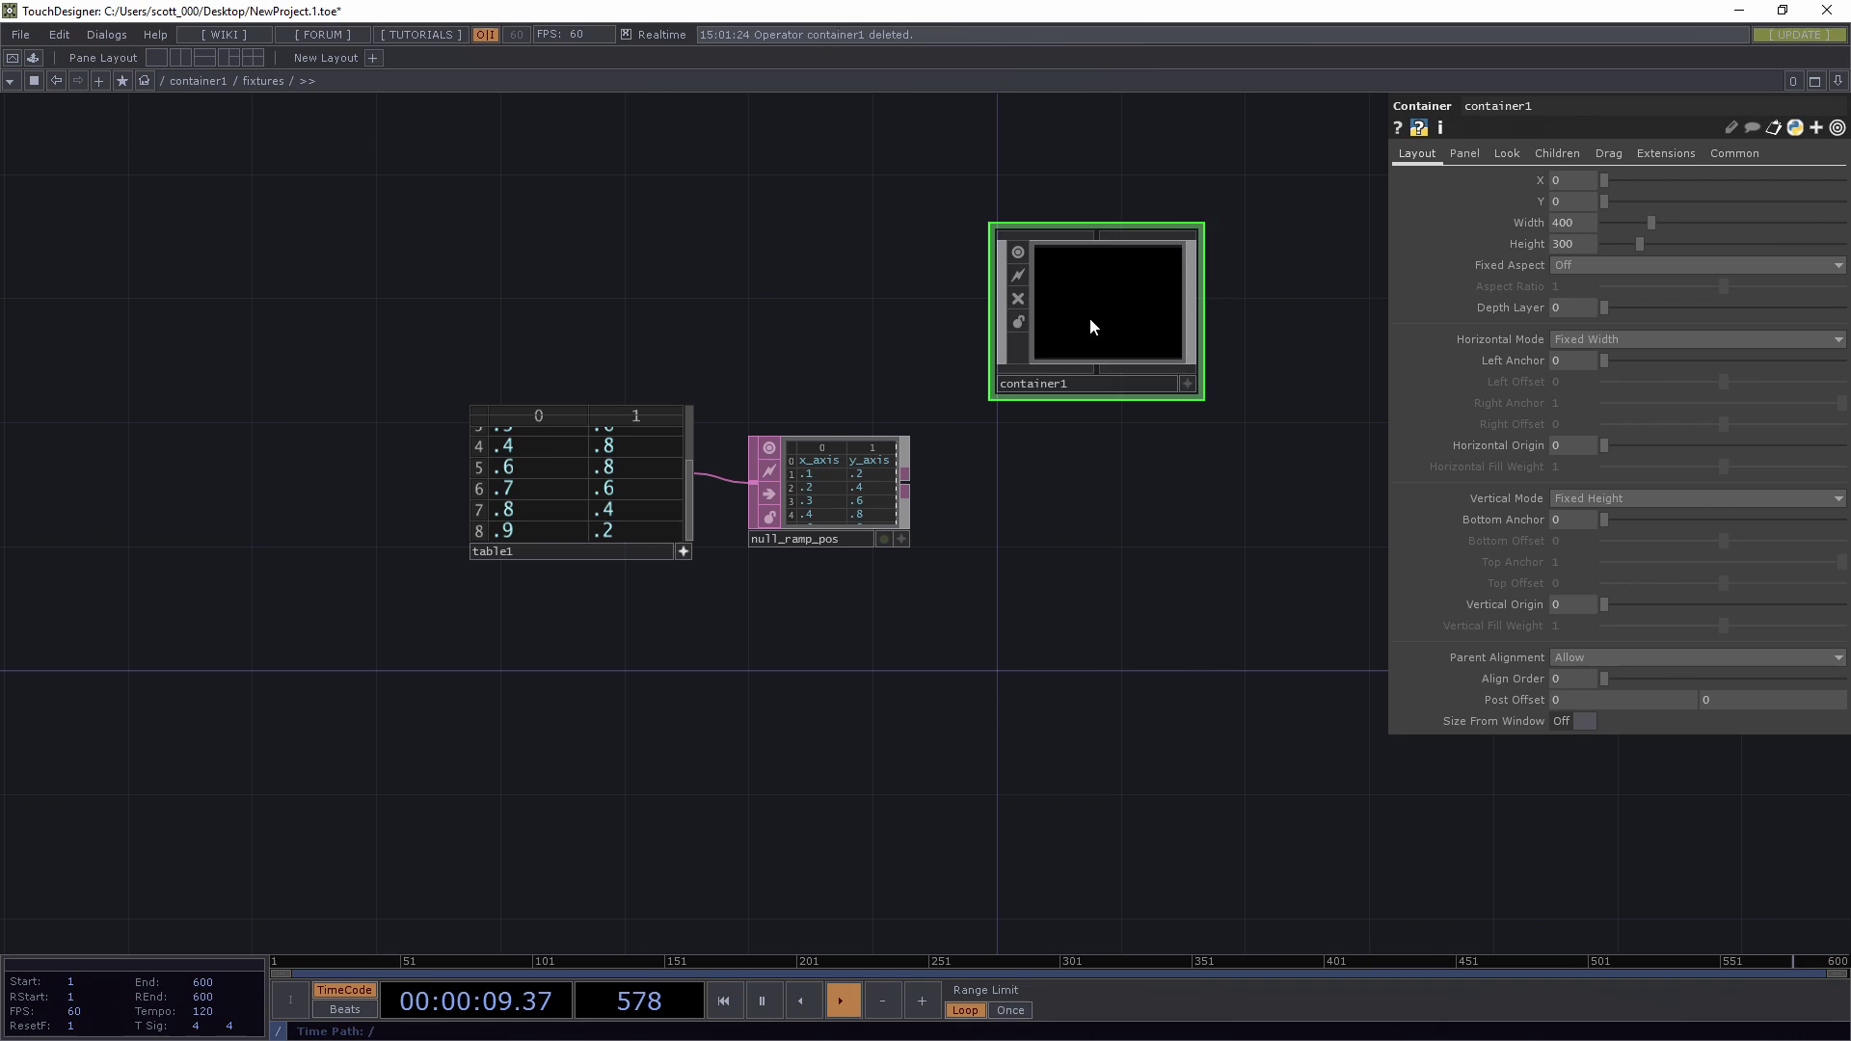
- Enter the new container inside fixtures and add a TOP to CHOP there
scroll(1055, 302, "up", 5)
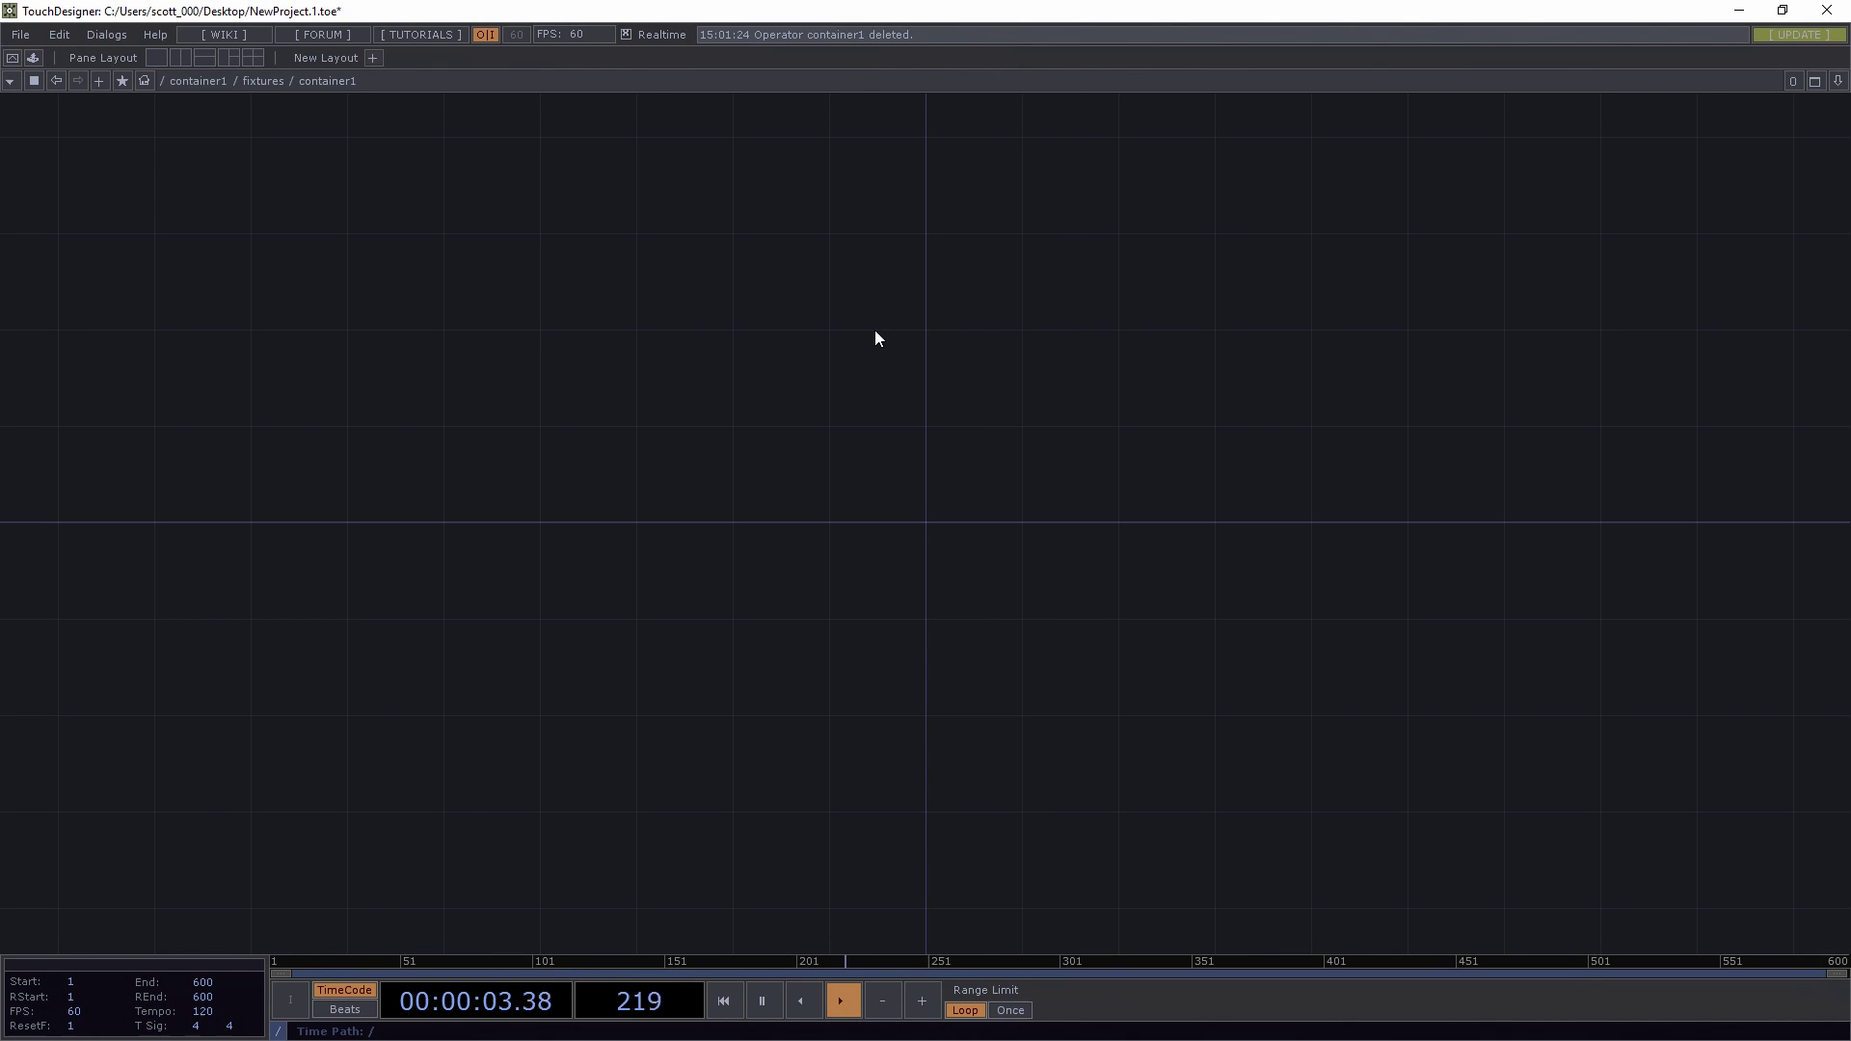
key("Tab")
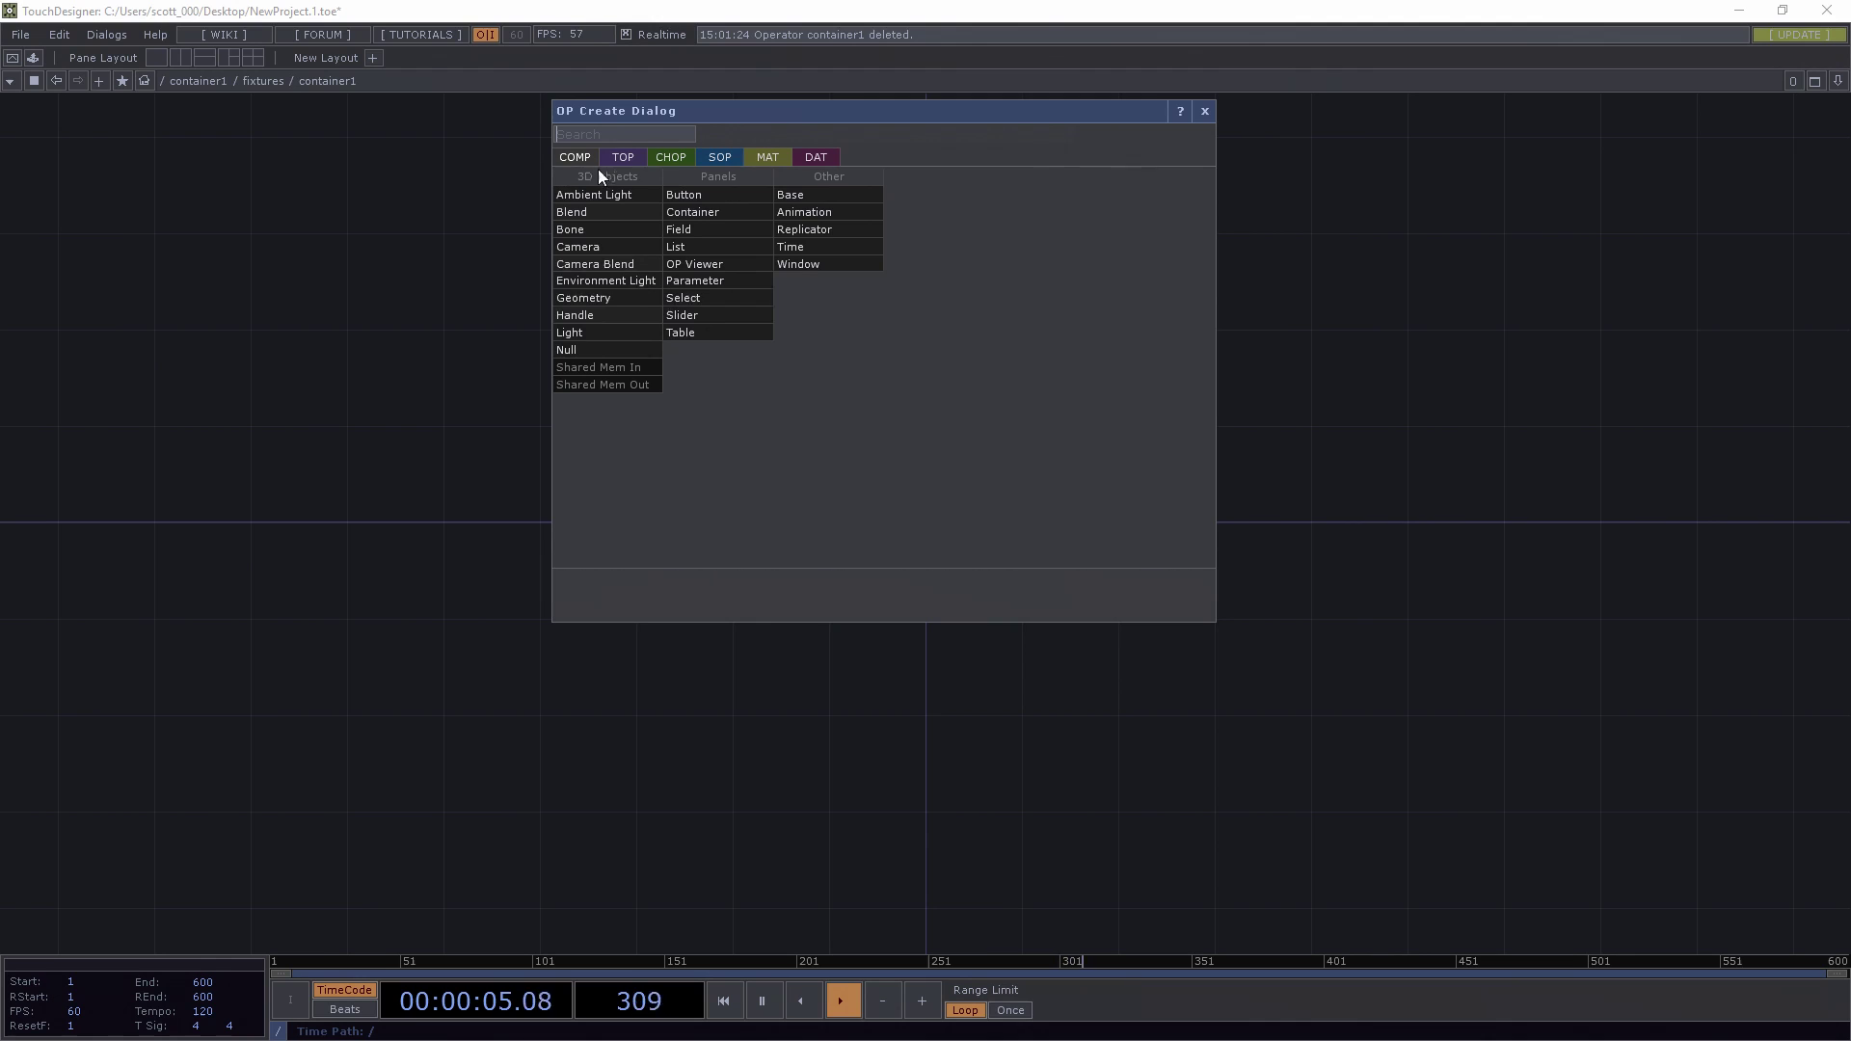
left_click(688, 157)
type("to")
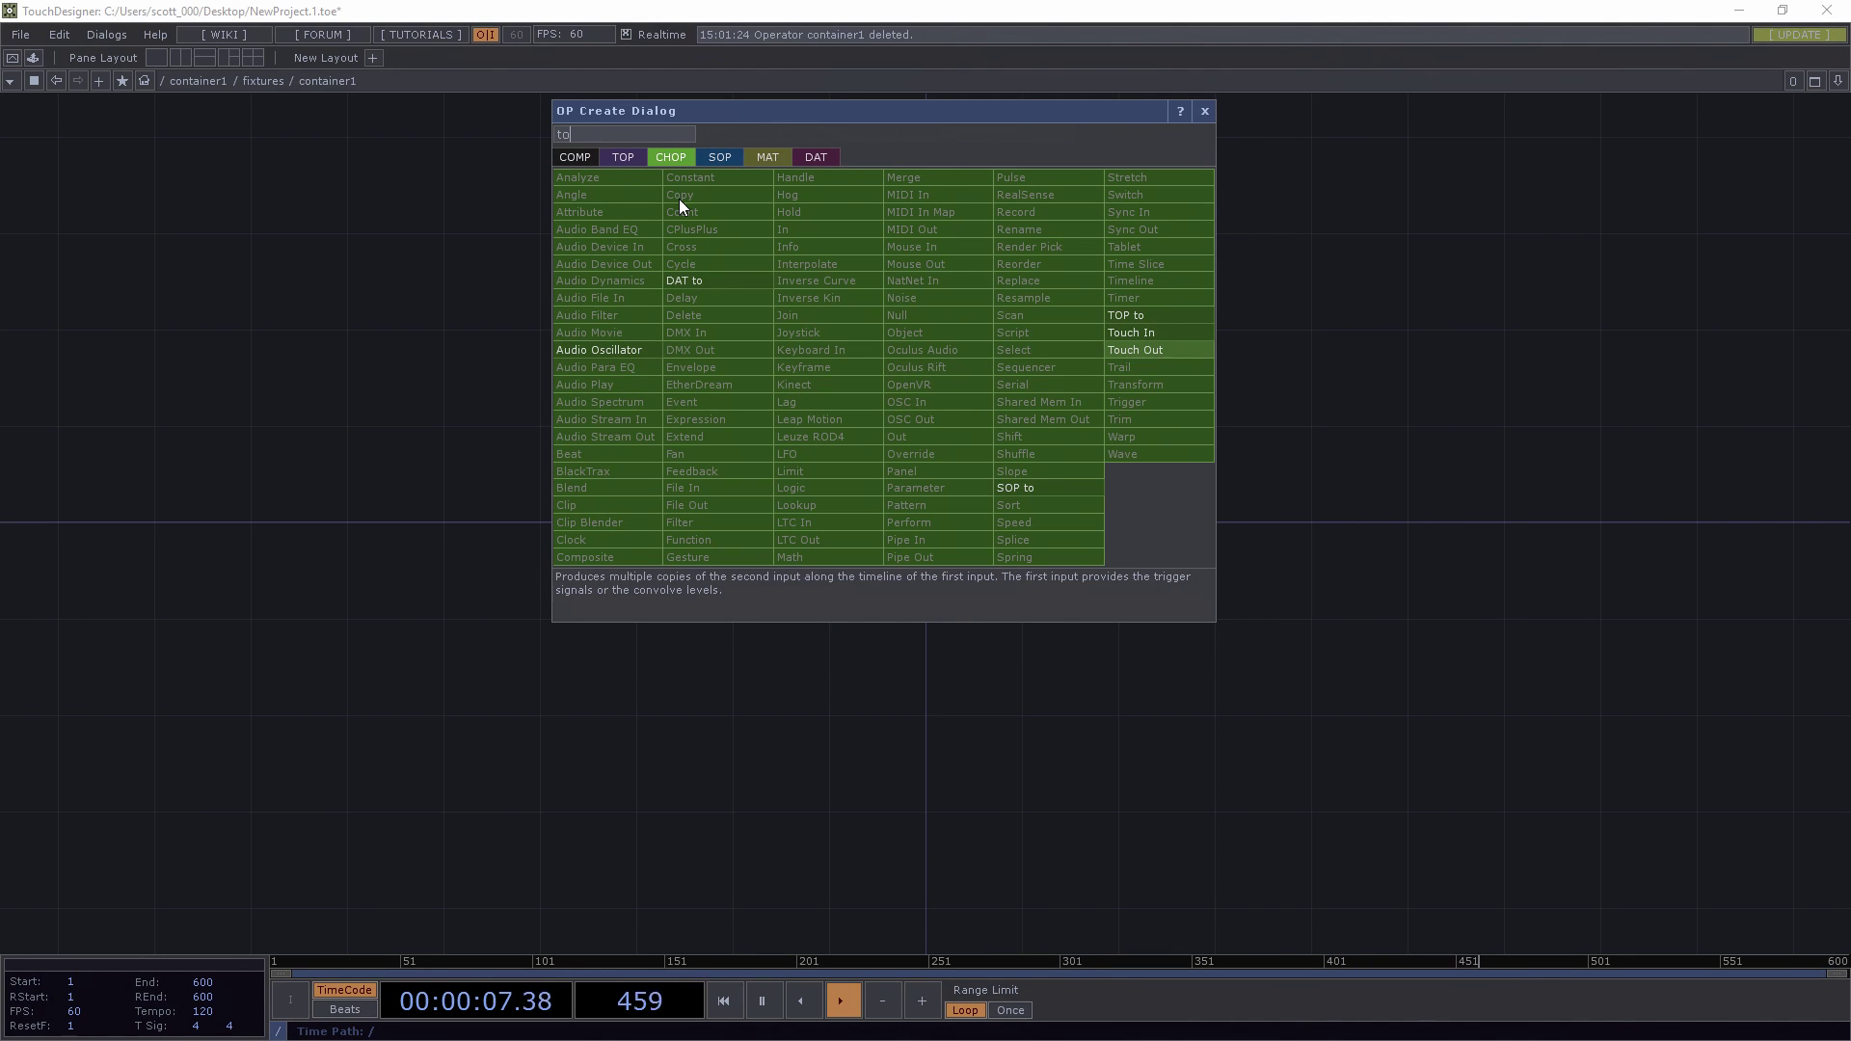
type("p")
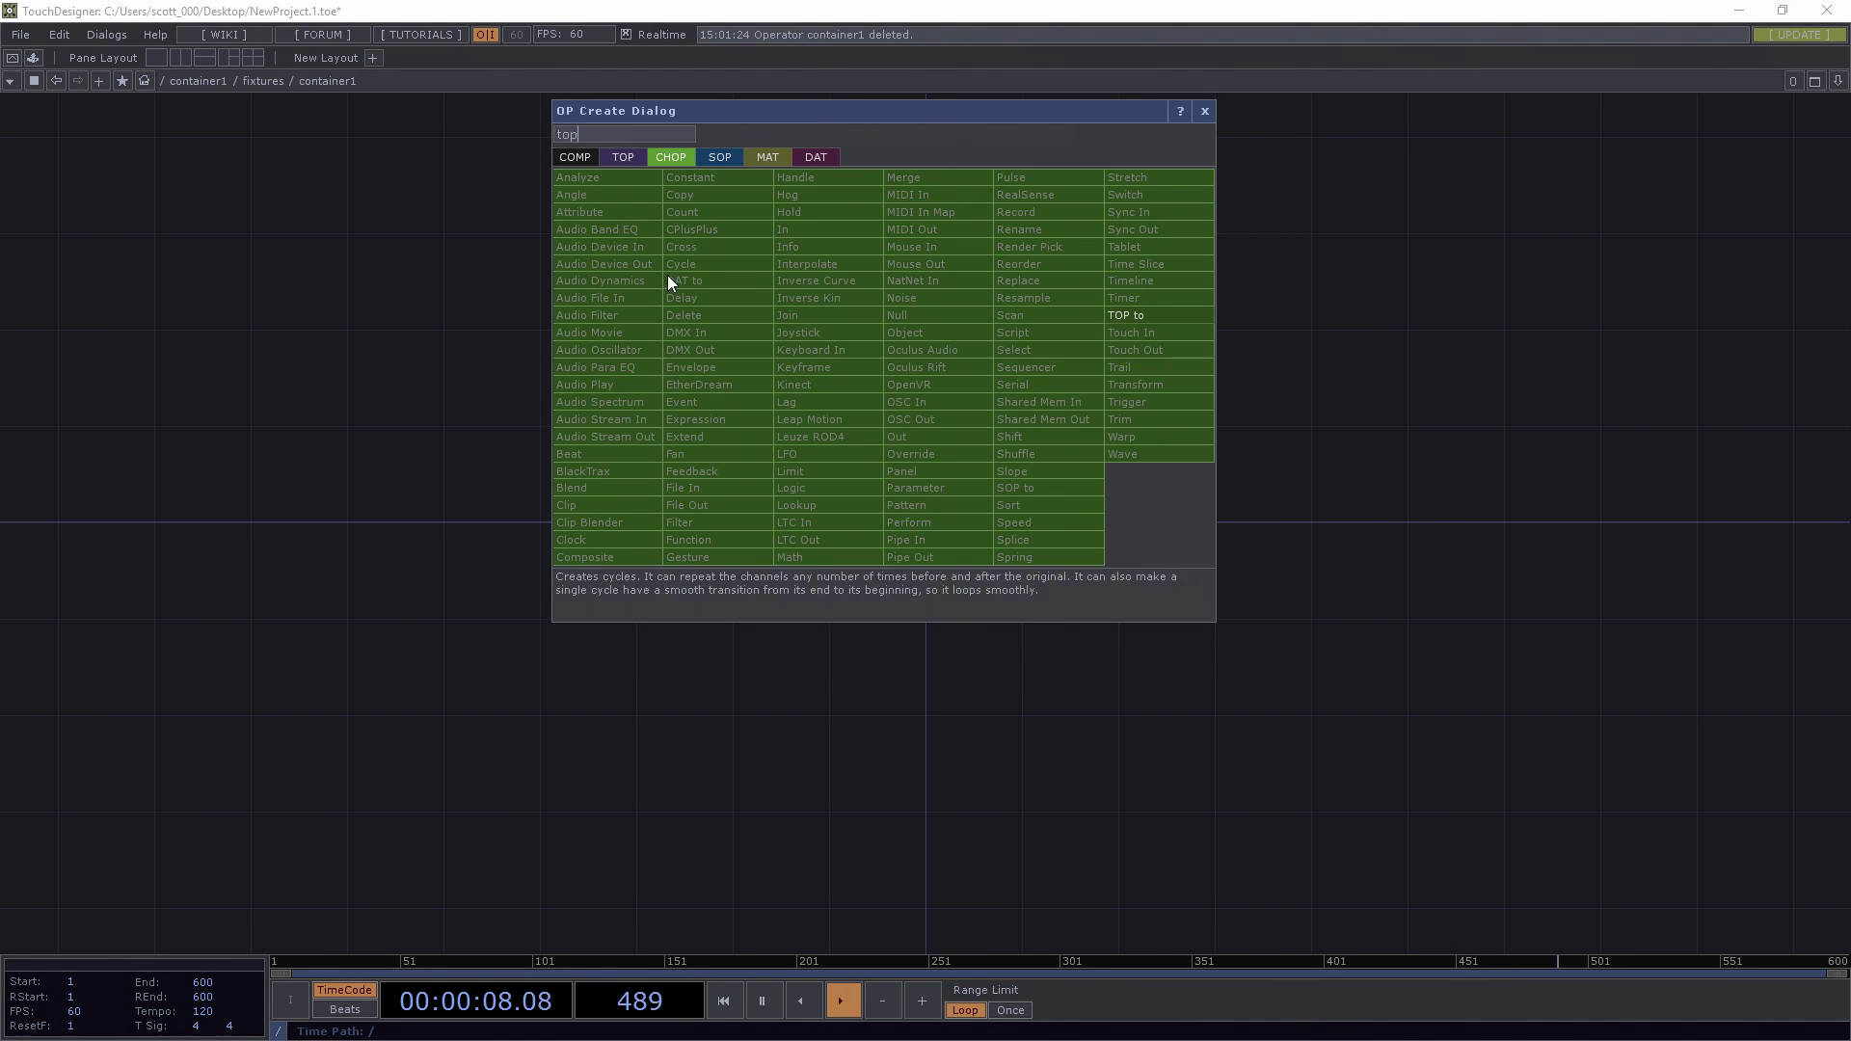
left_click(1159, 319)
left_click(1278, 457)
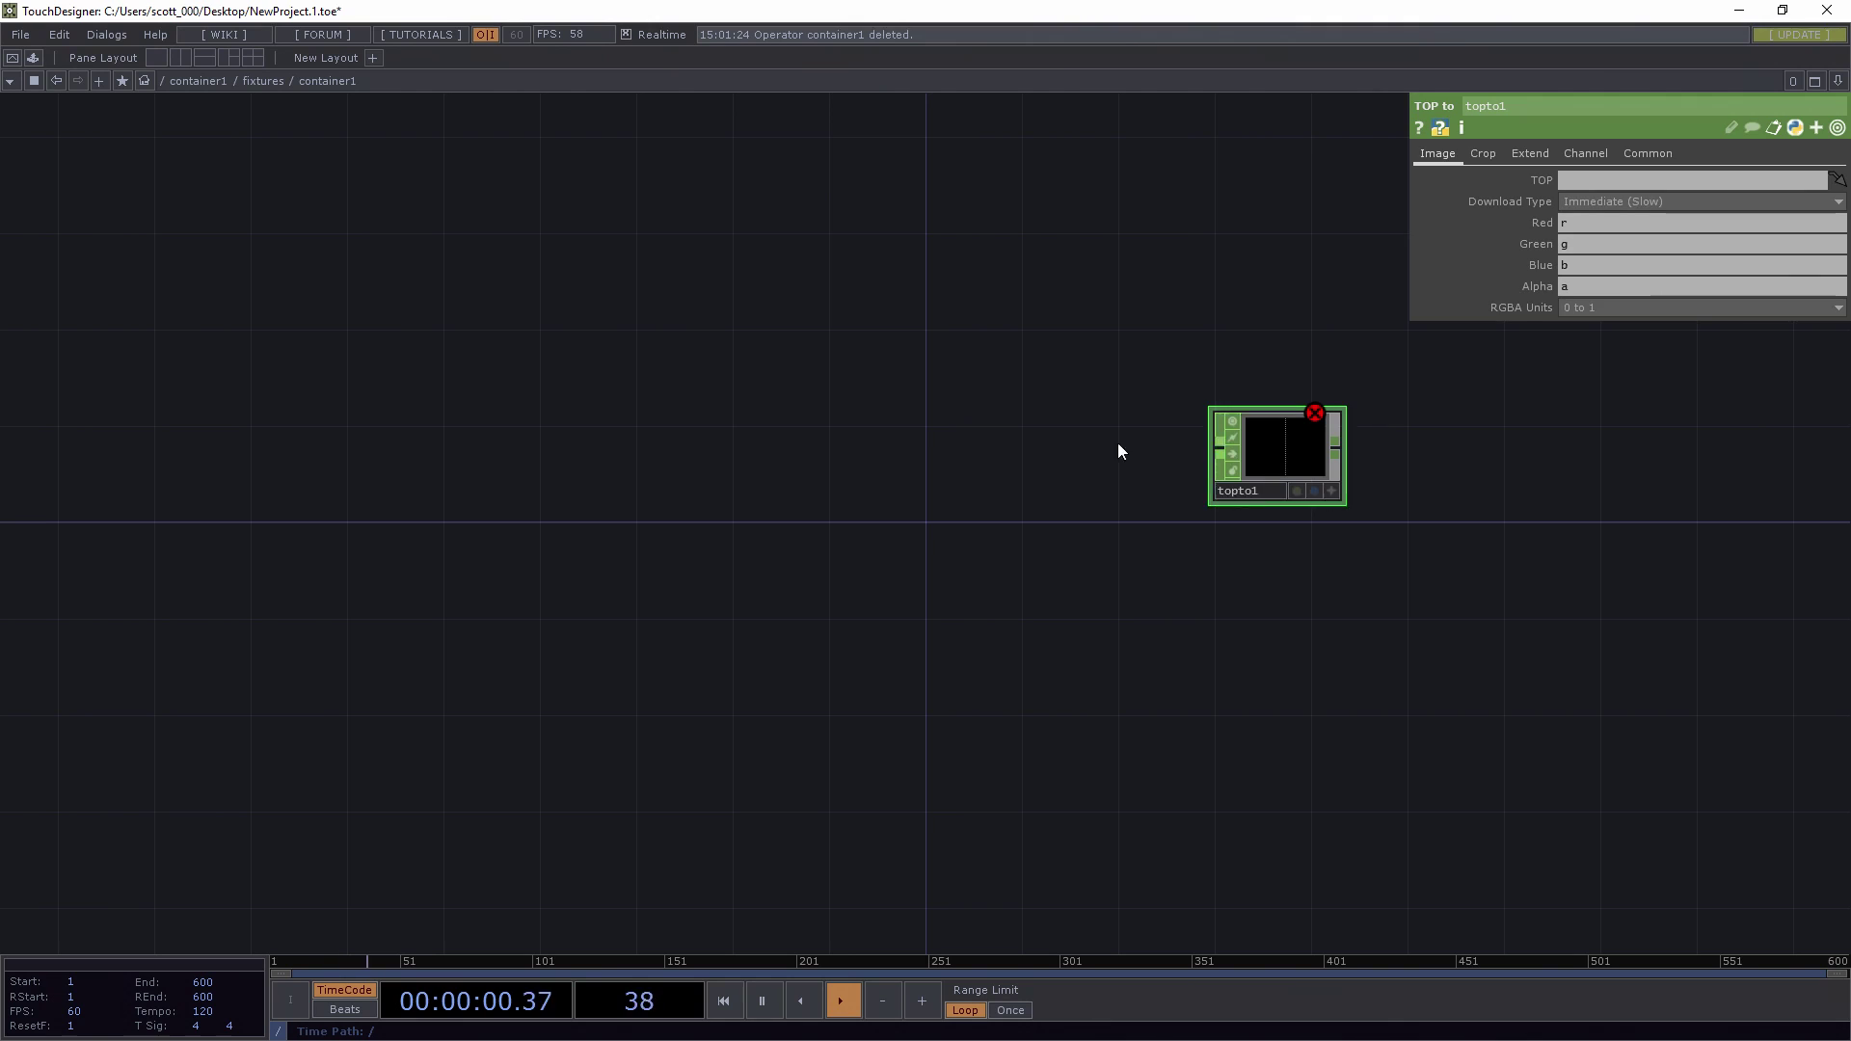
- Split the workspace into two side-by-side panes and show the ramp container's network in one of them, with its parameters hidden
left_click(180, 58)
scroll(1098, 429, "down", 4)
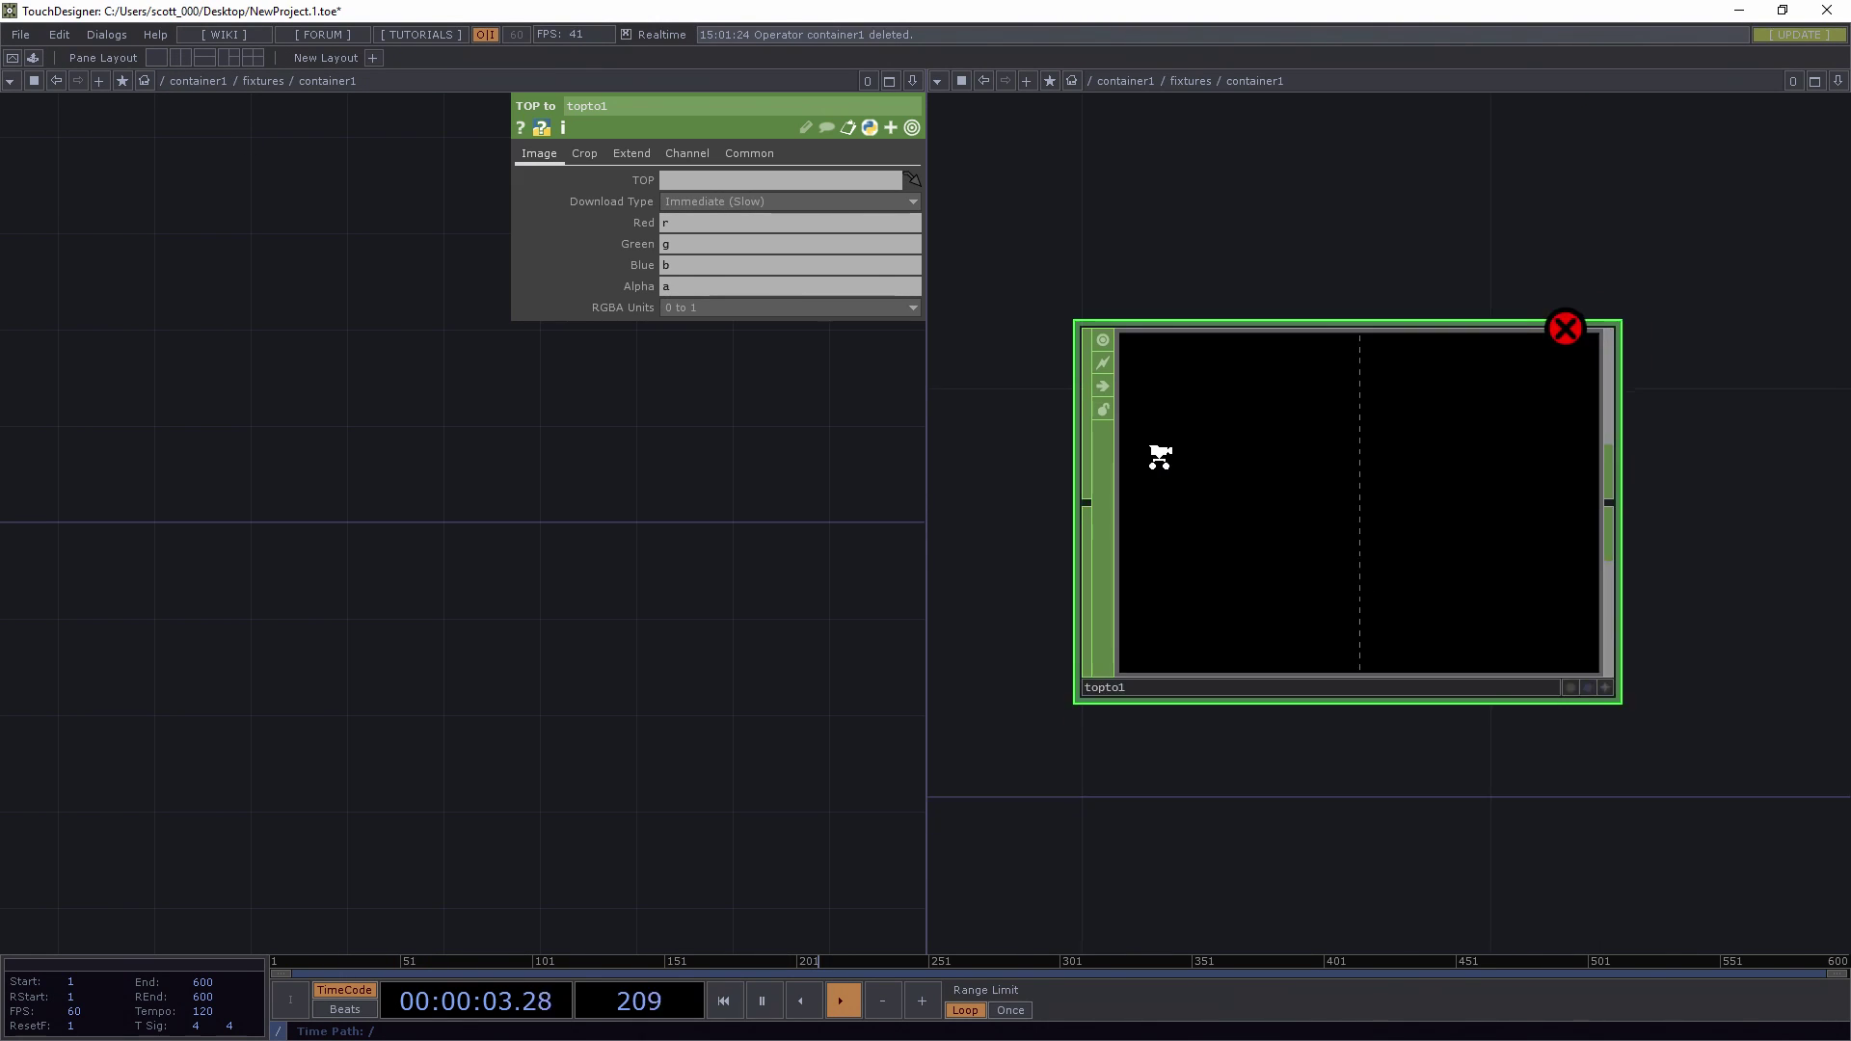
left_click(732, 471)
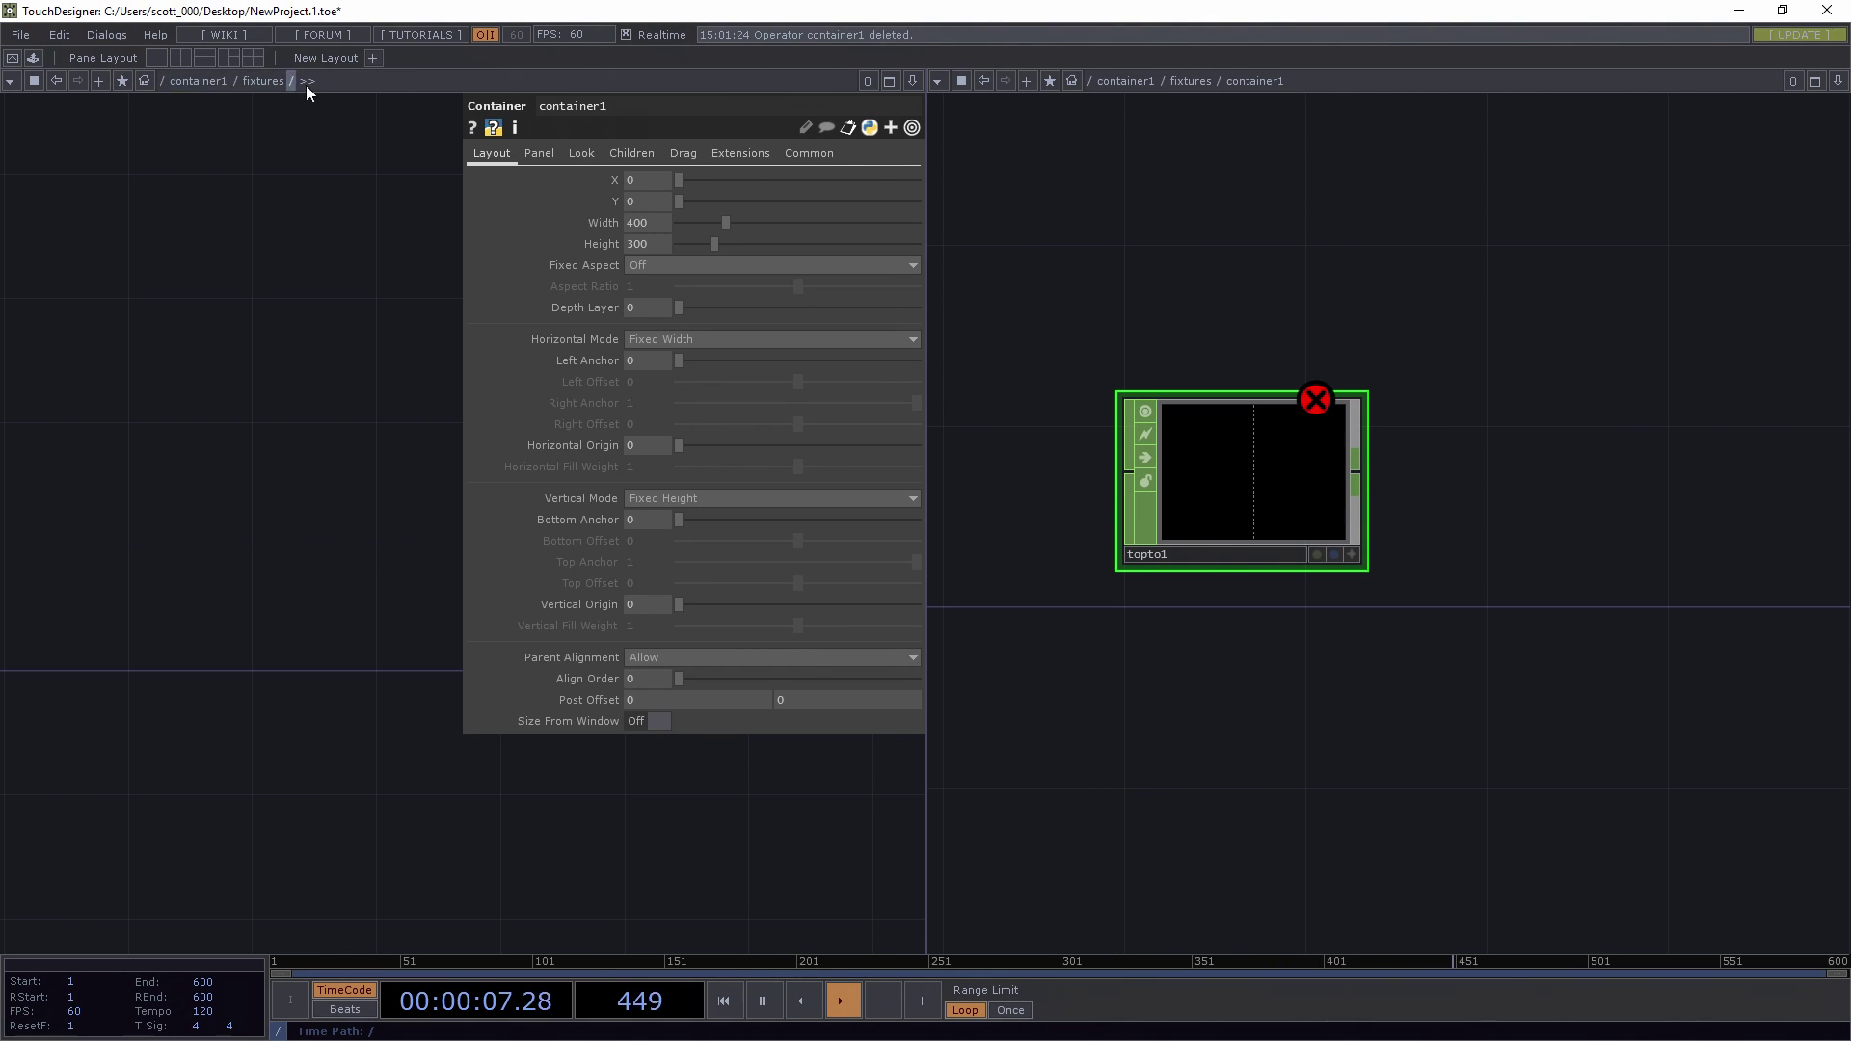
left_click(235, 81)
left_click(237, 118)
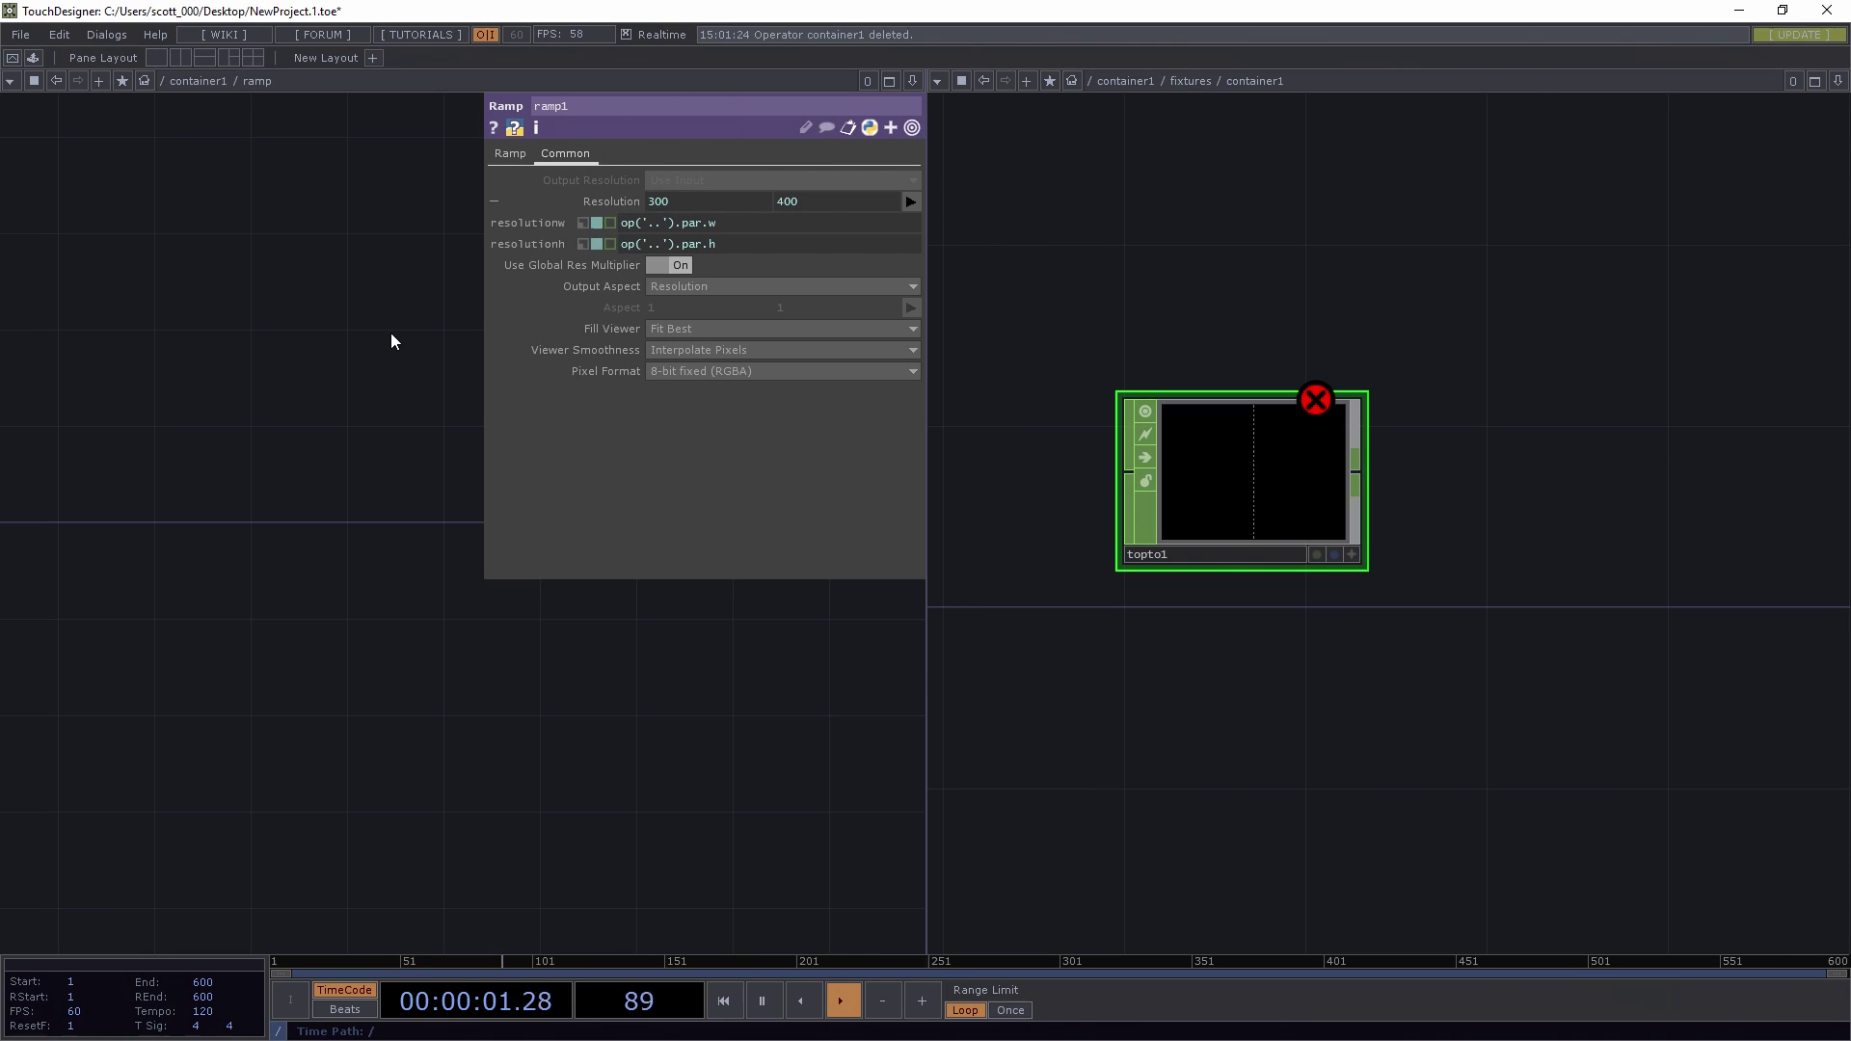
key("p")
key("h")
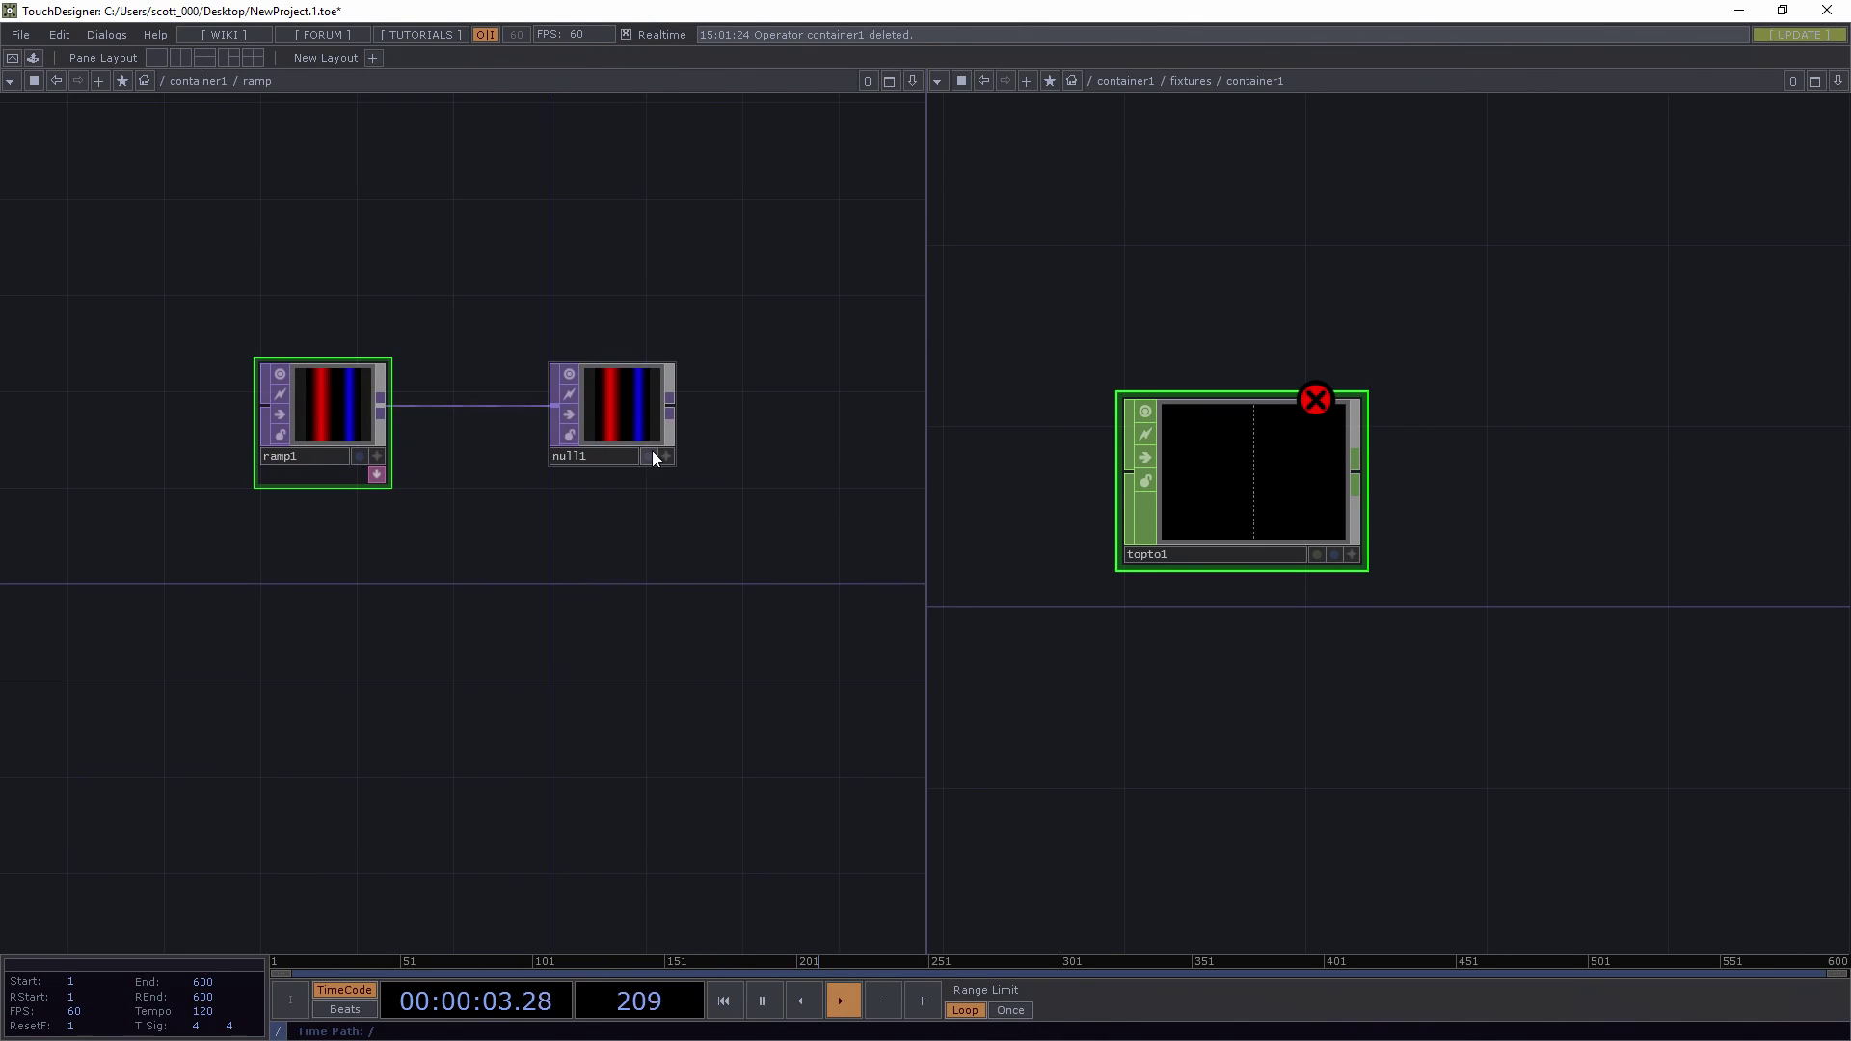
- Set the TOP to CHOP's source TOP to the ramp network's null1 (../../ramp/null1) and show its parameters
left_click_drag(652, 456, 1615, 181)
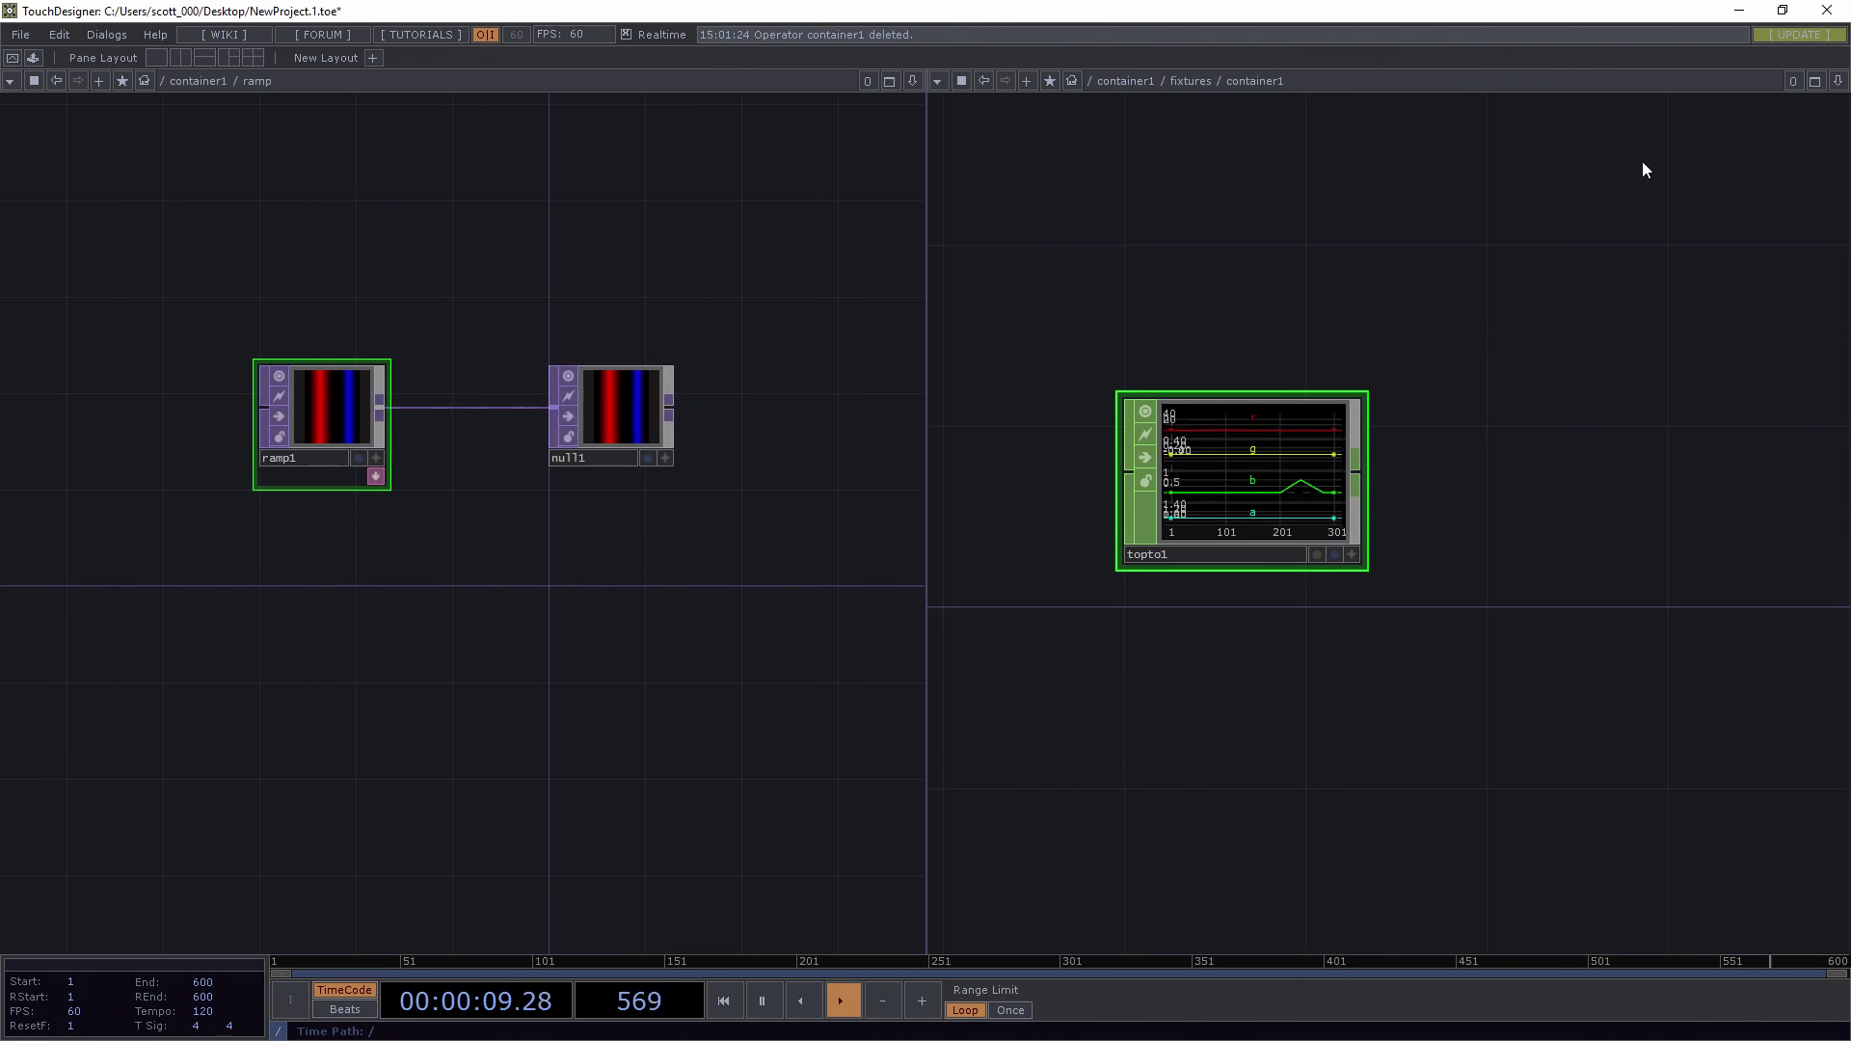
scroll(1193, 485, "up", 2)
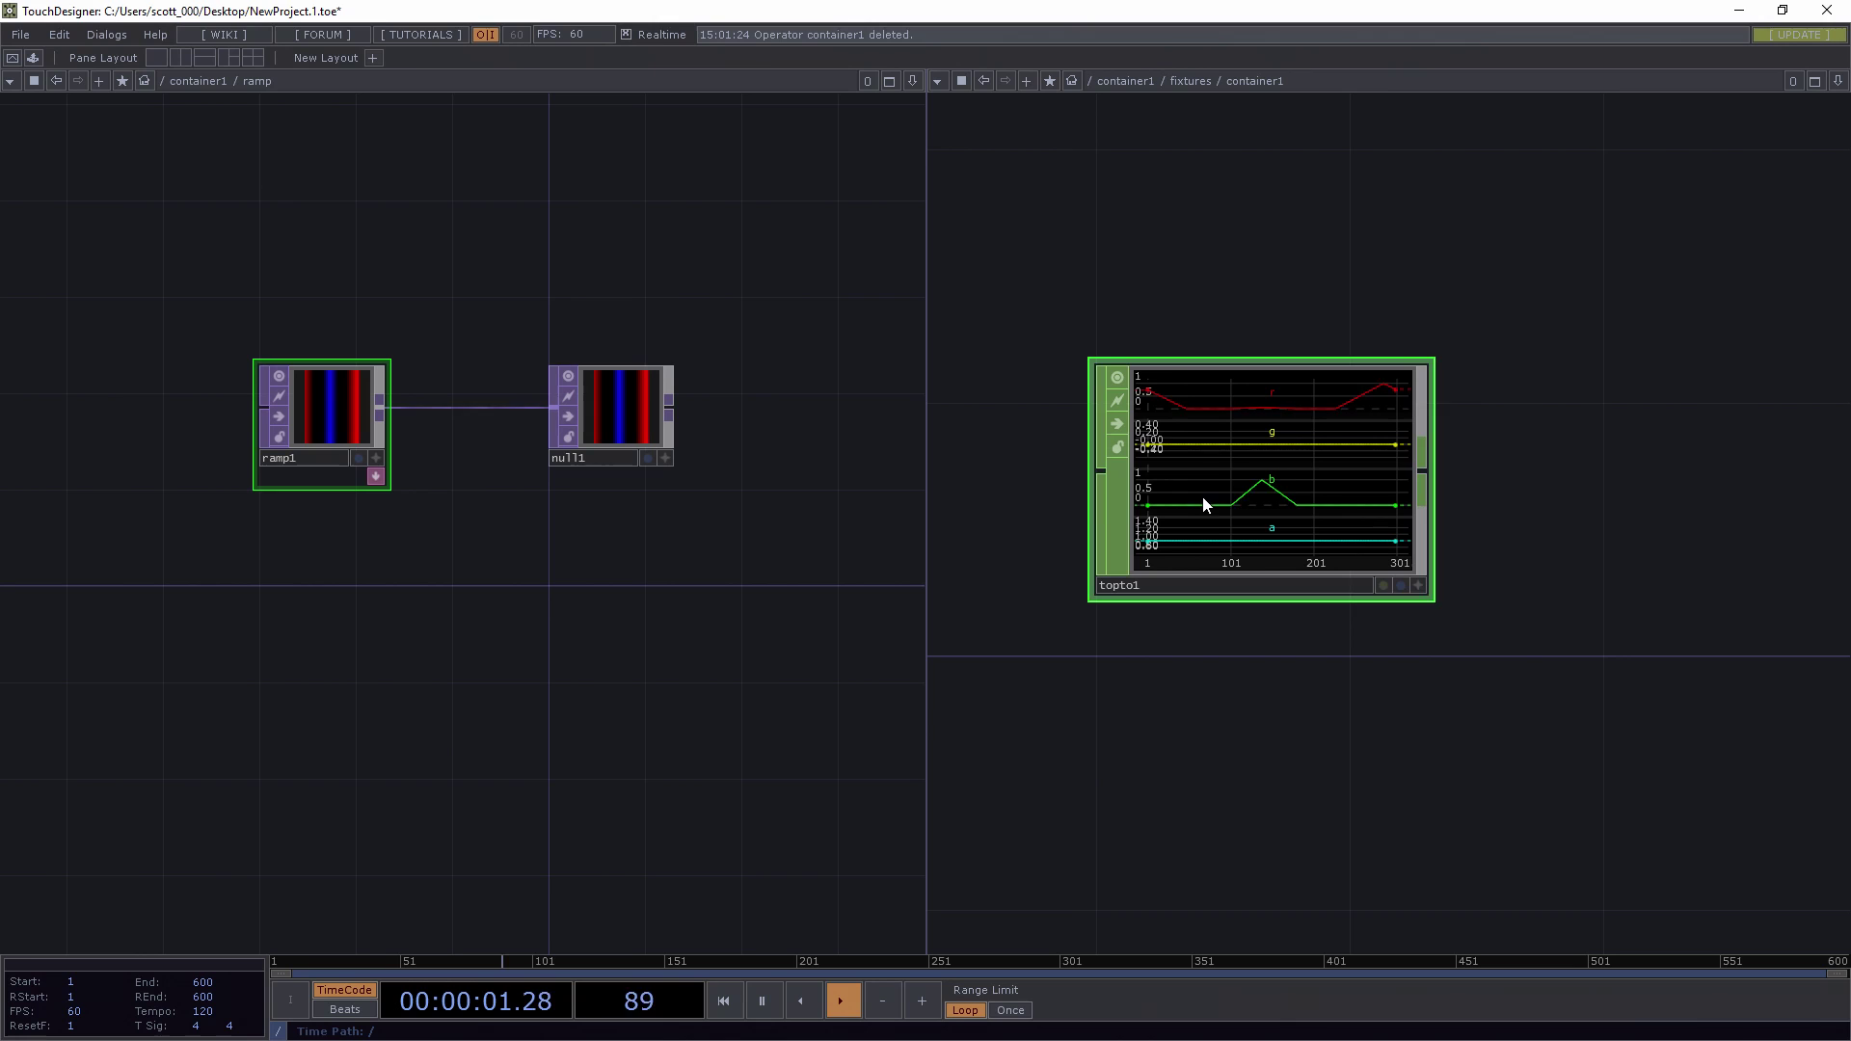
scroll(1330, 462, "up", 2)
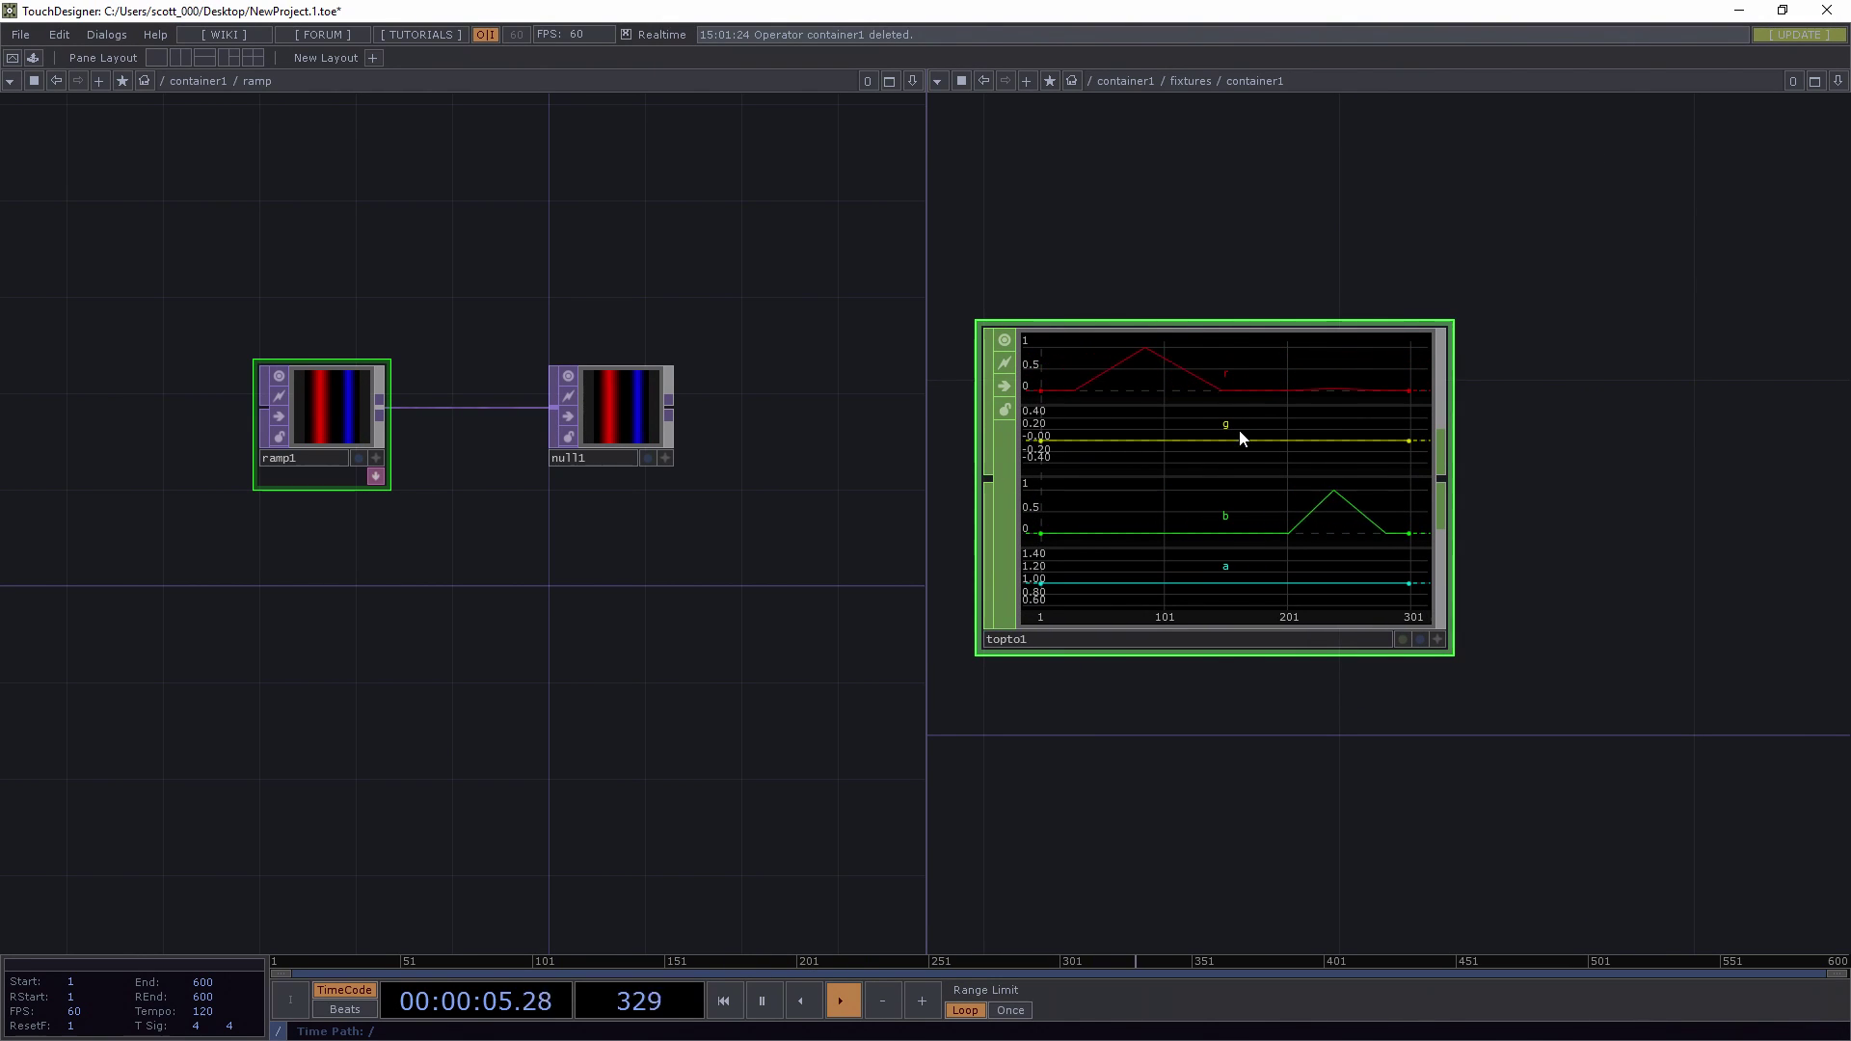
key("p")
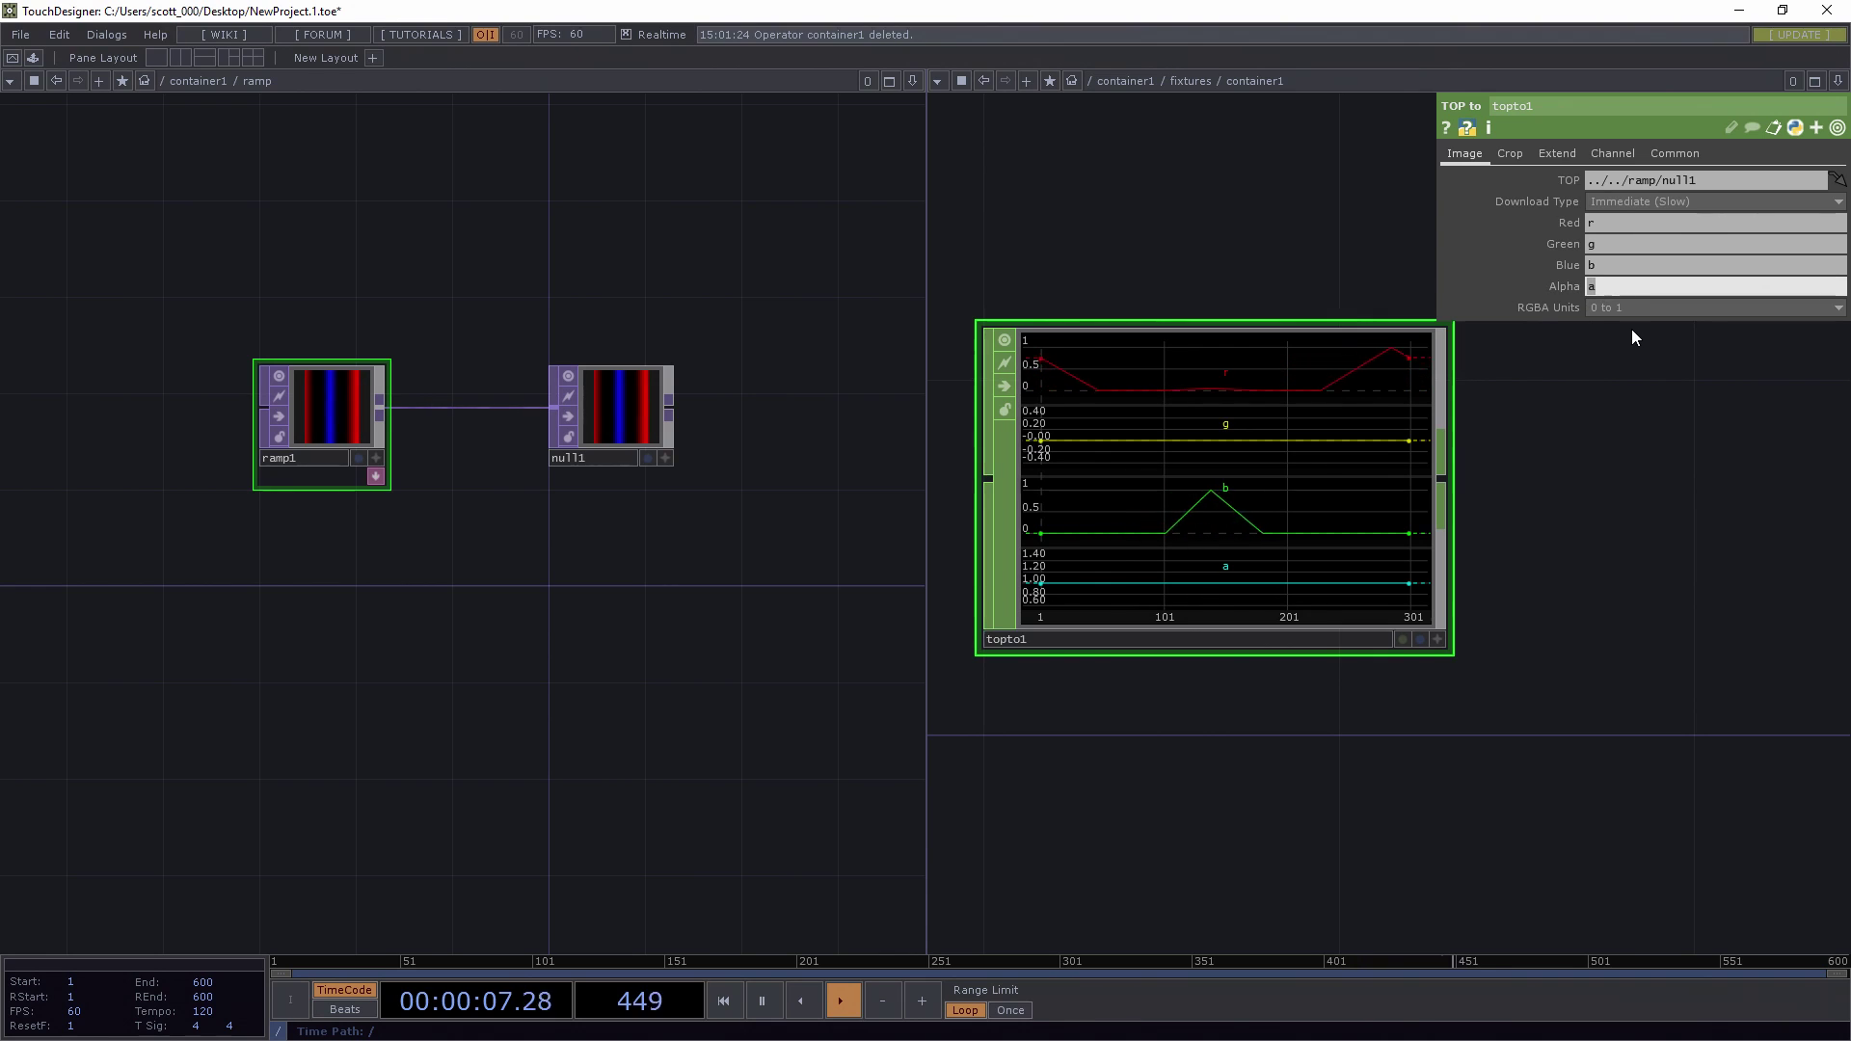
- Clear the TOP to CHOP's Alpha channel name and set its Crop to Pixel (U,V)
key("BackSpace")
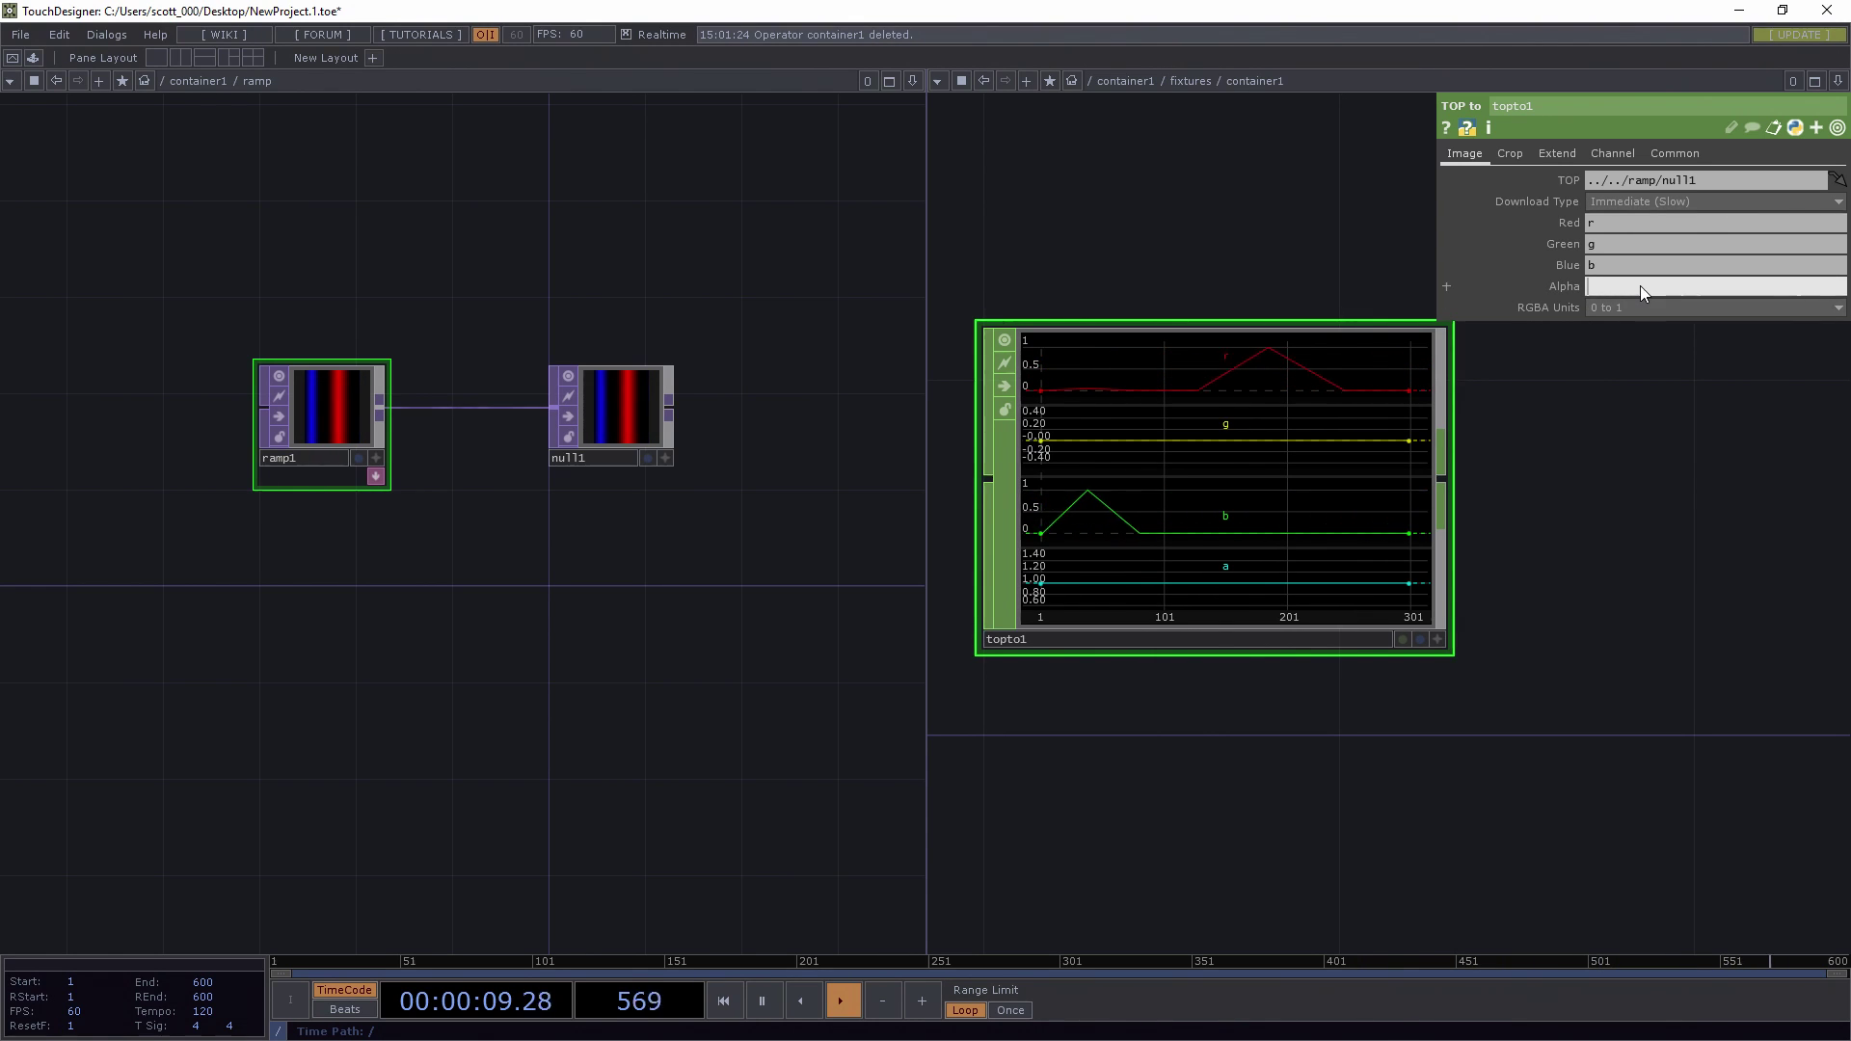
key("Return")
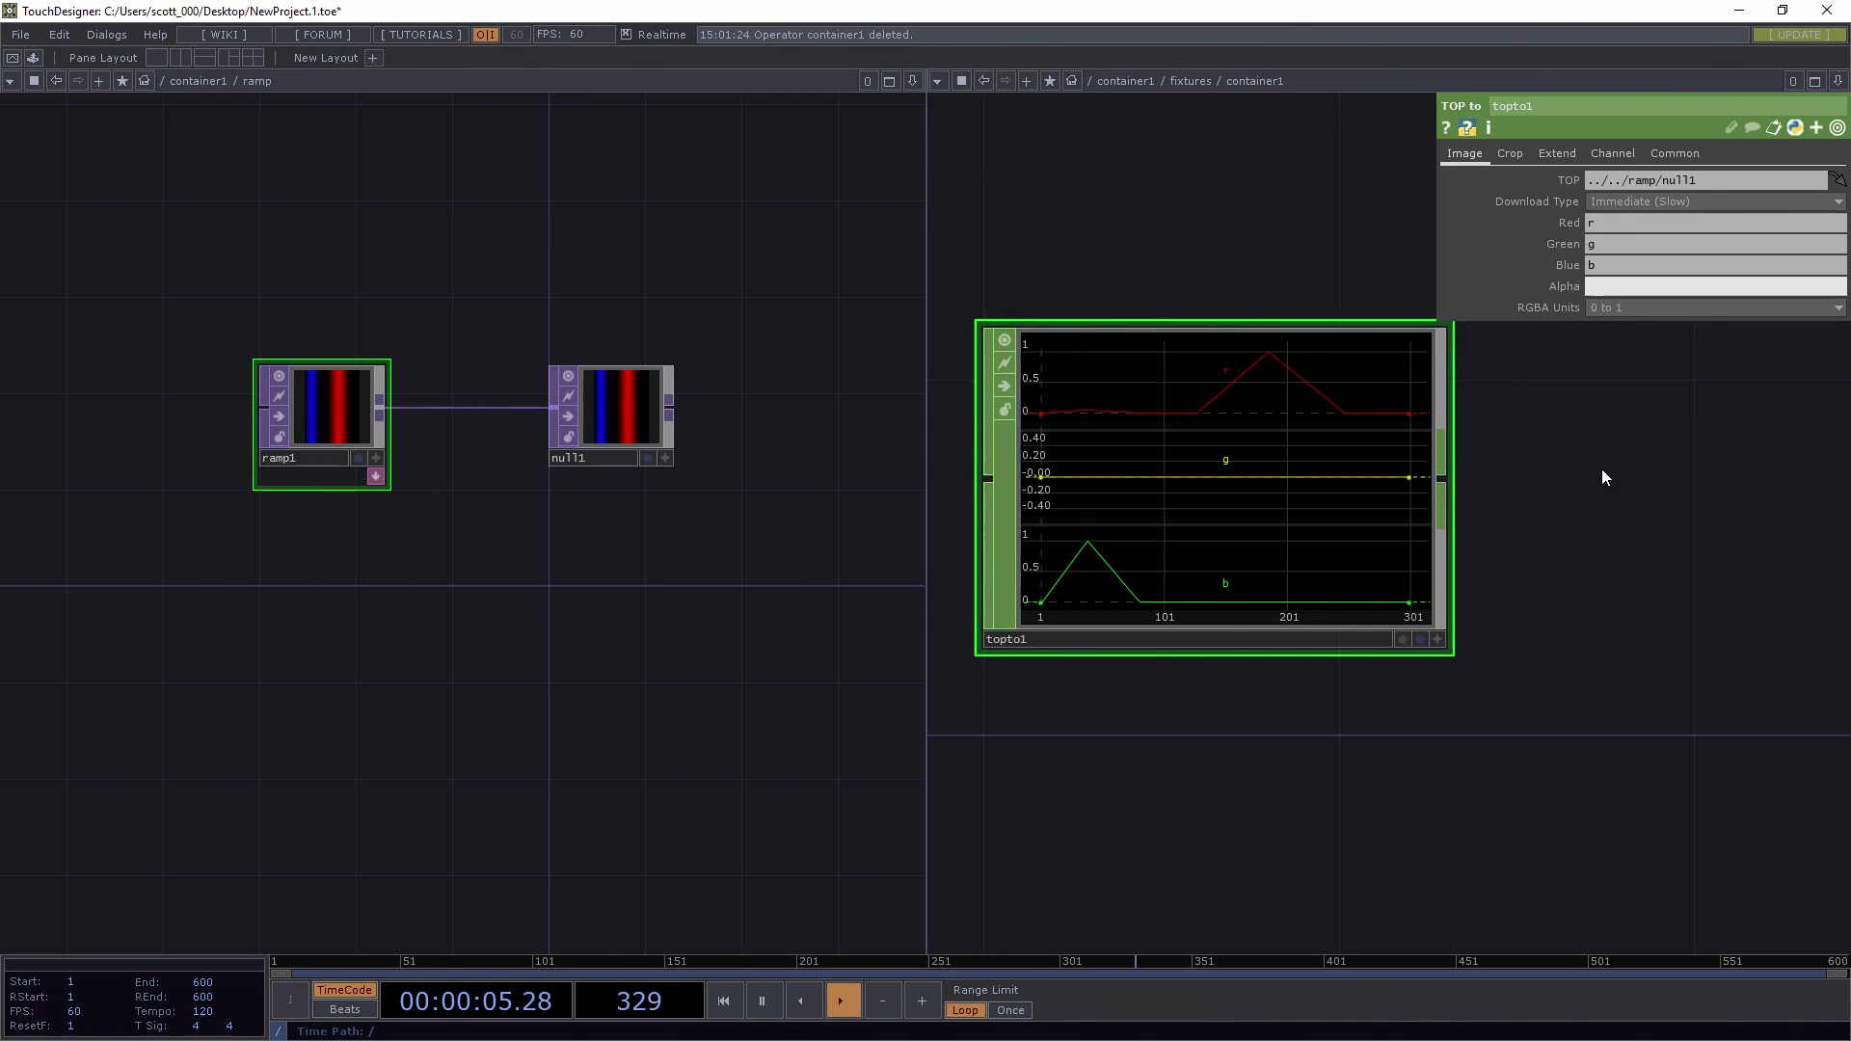
left_click_drag(1594, 473, 1525, 571)
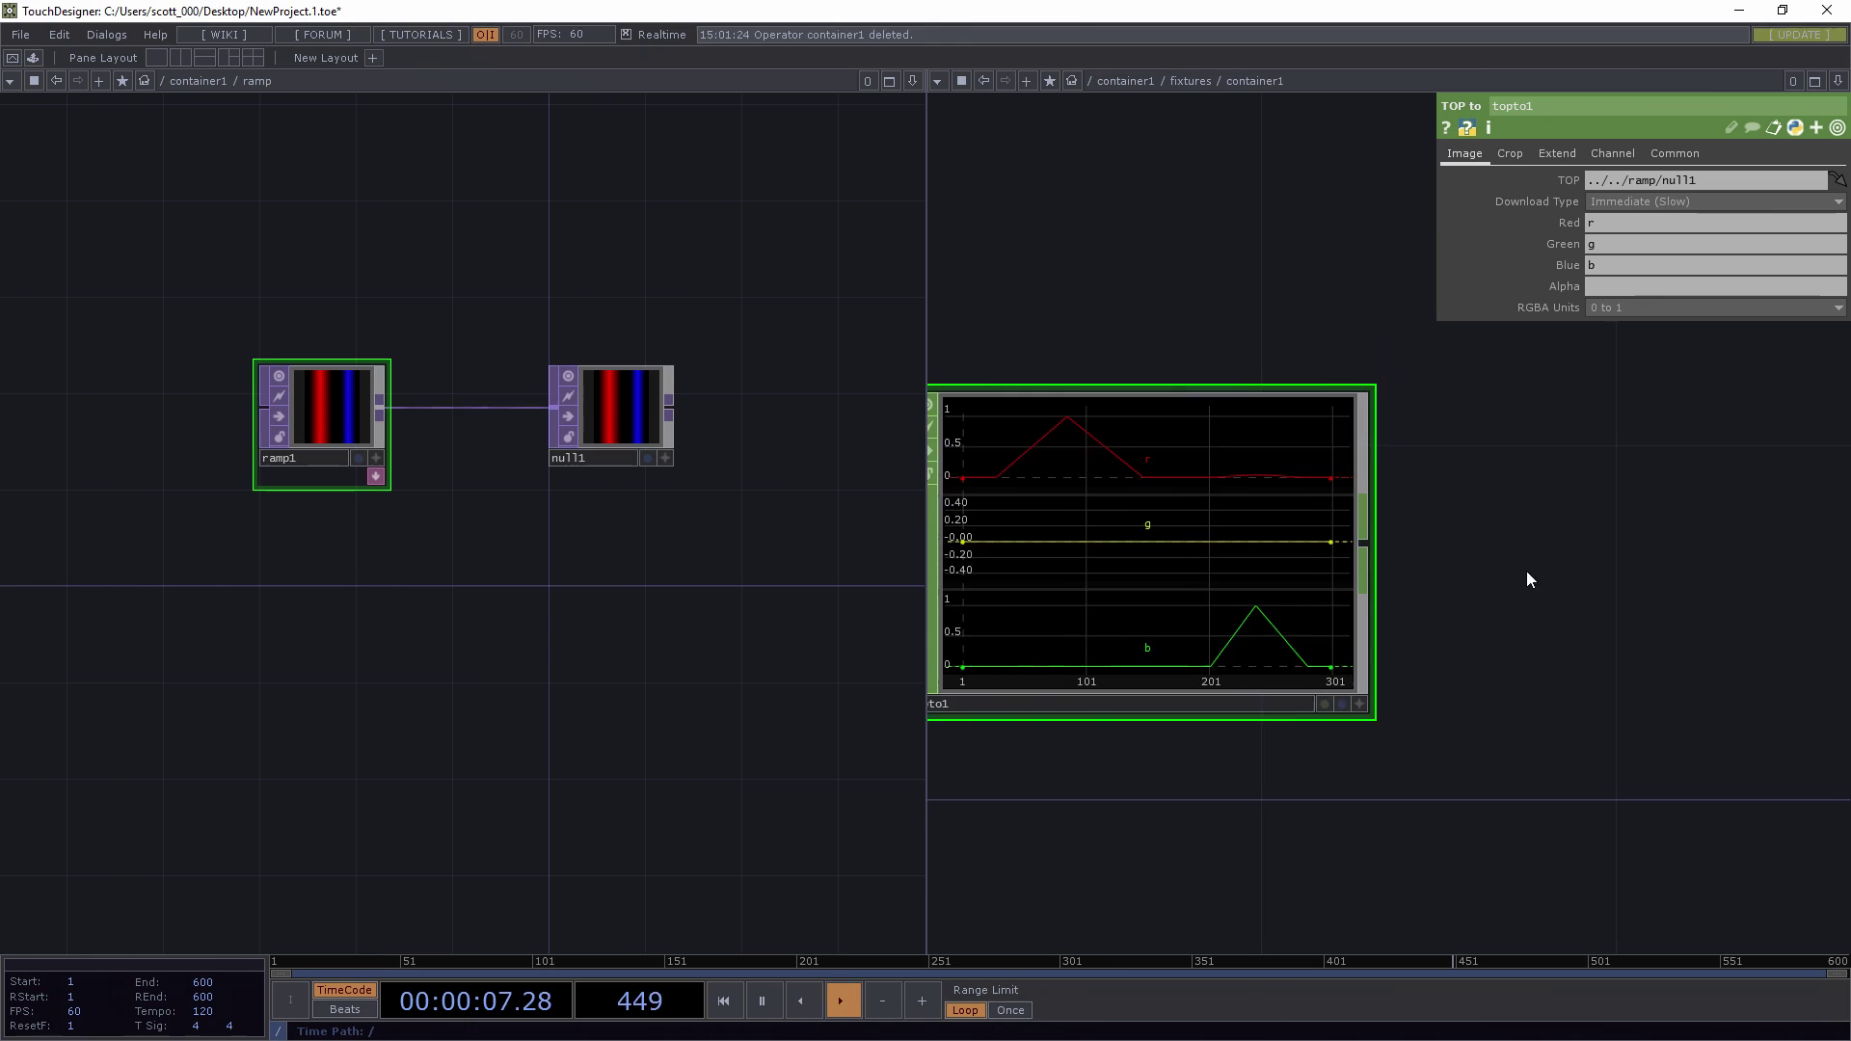
scroll(1525, 571, "down", 2)
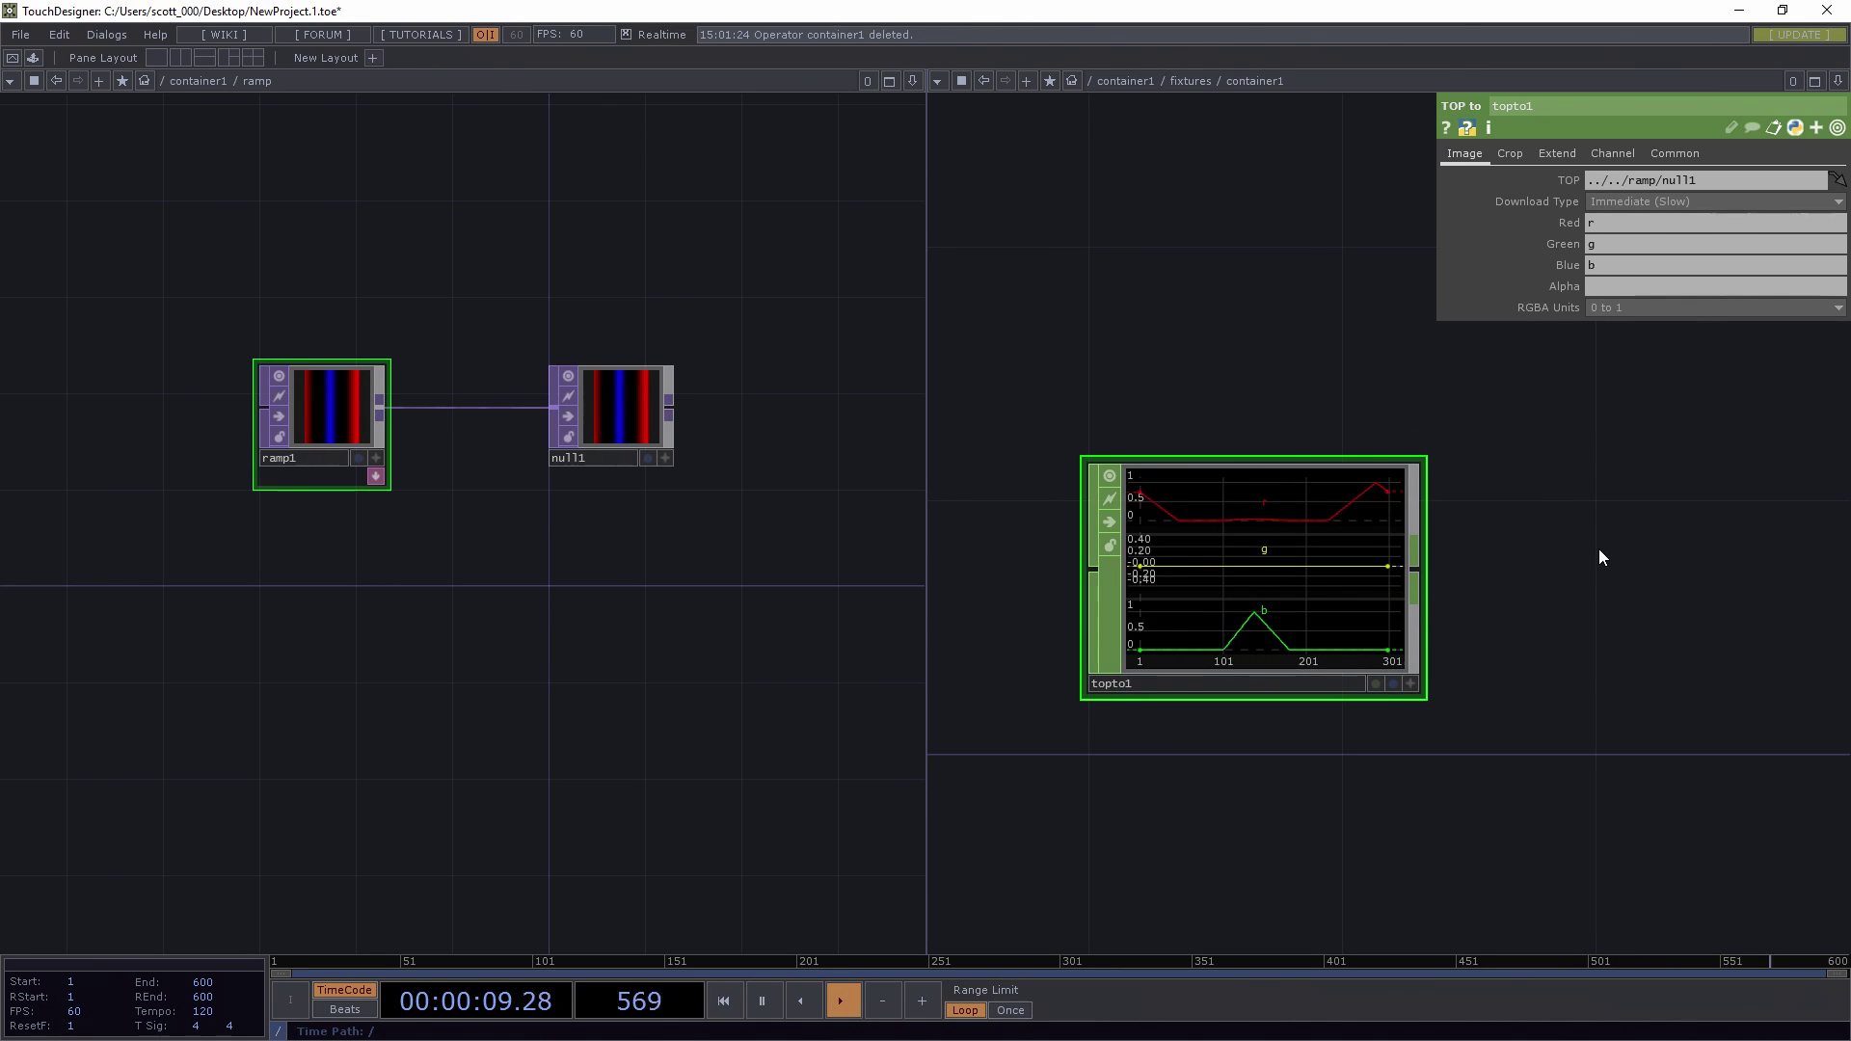
left_click_drag(1598, 557, 1461, 524)
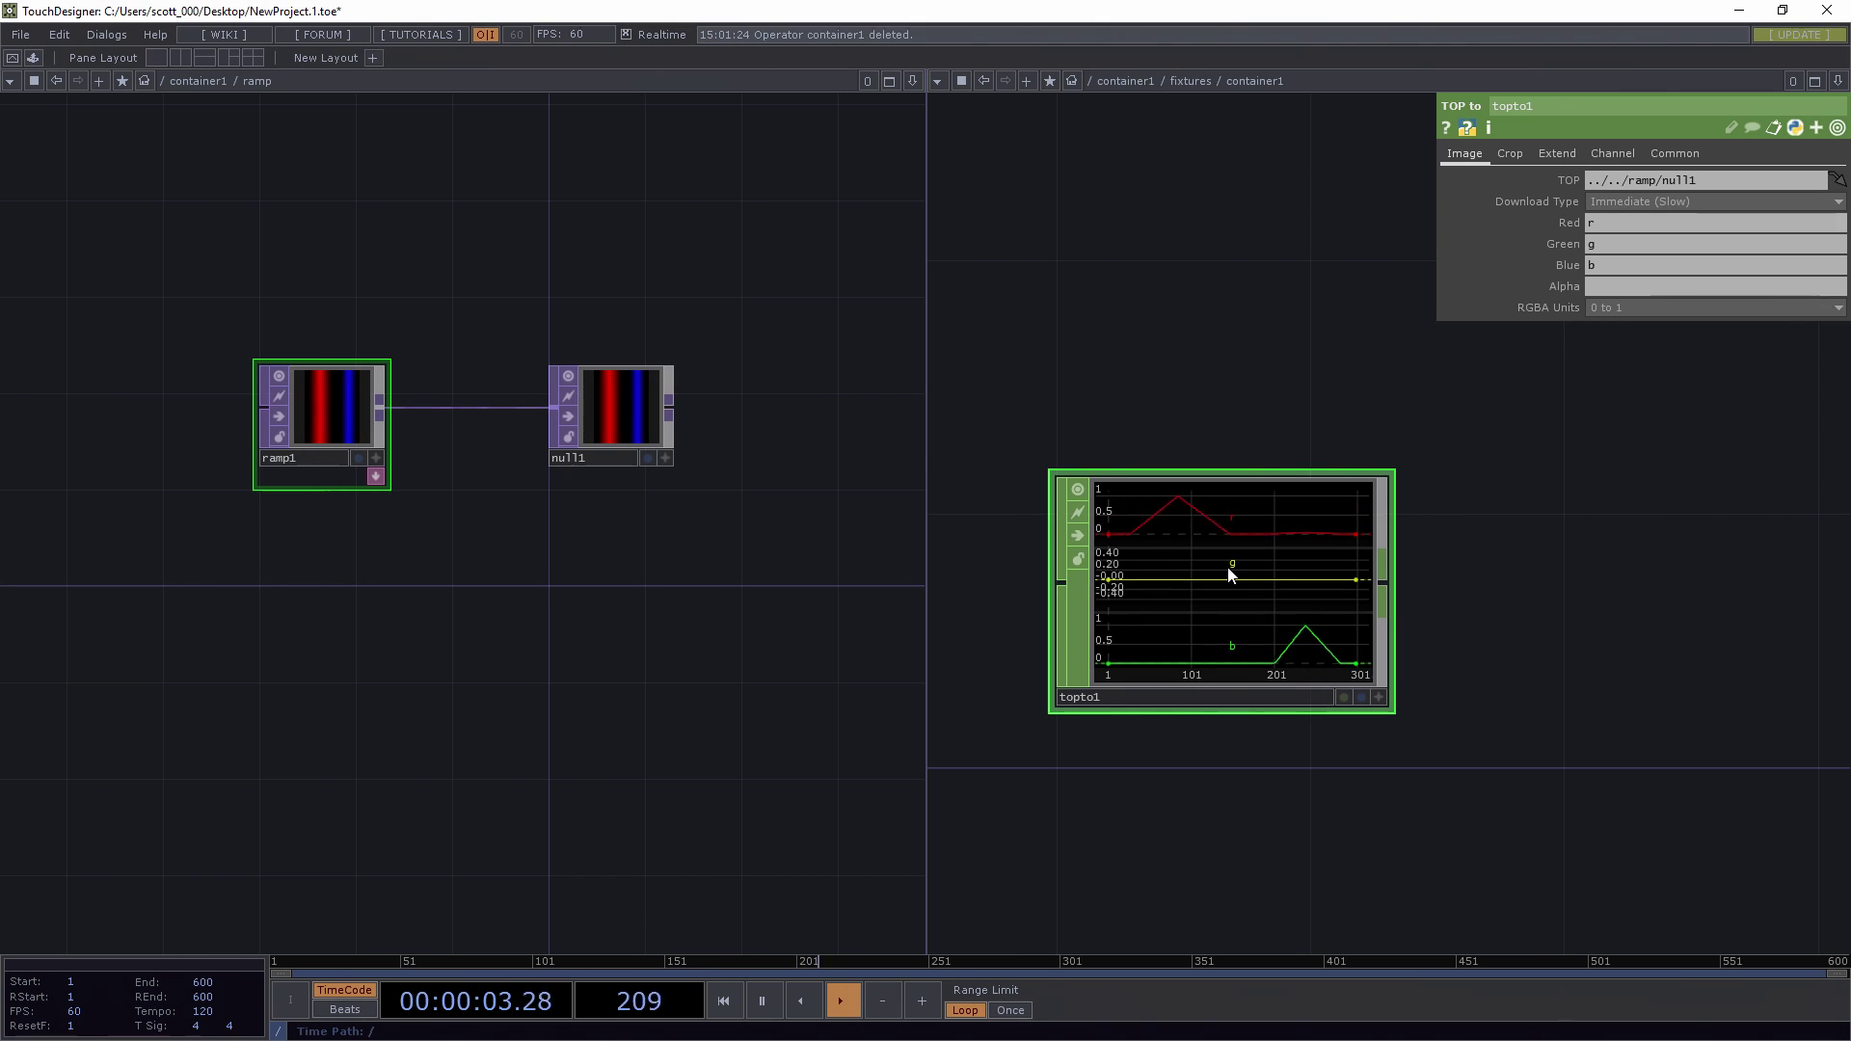
left_click(1503, 156)
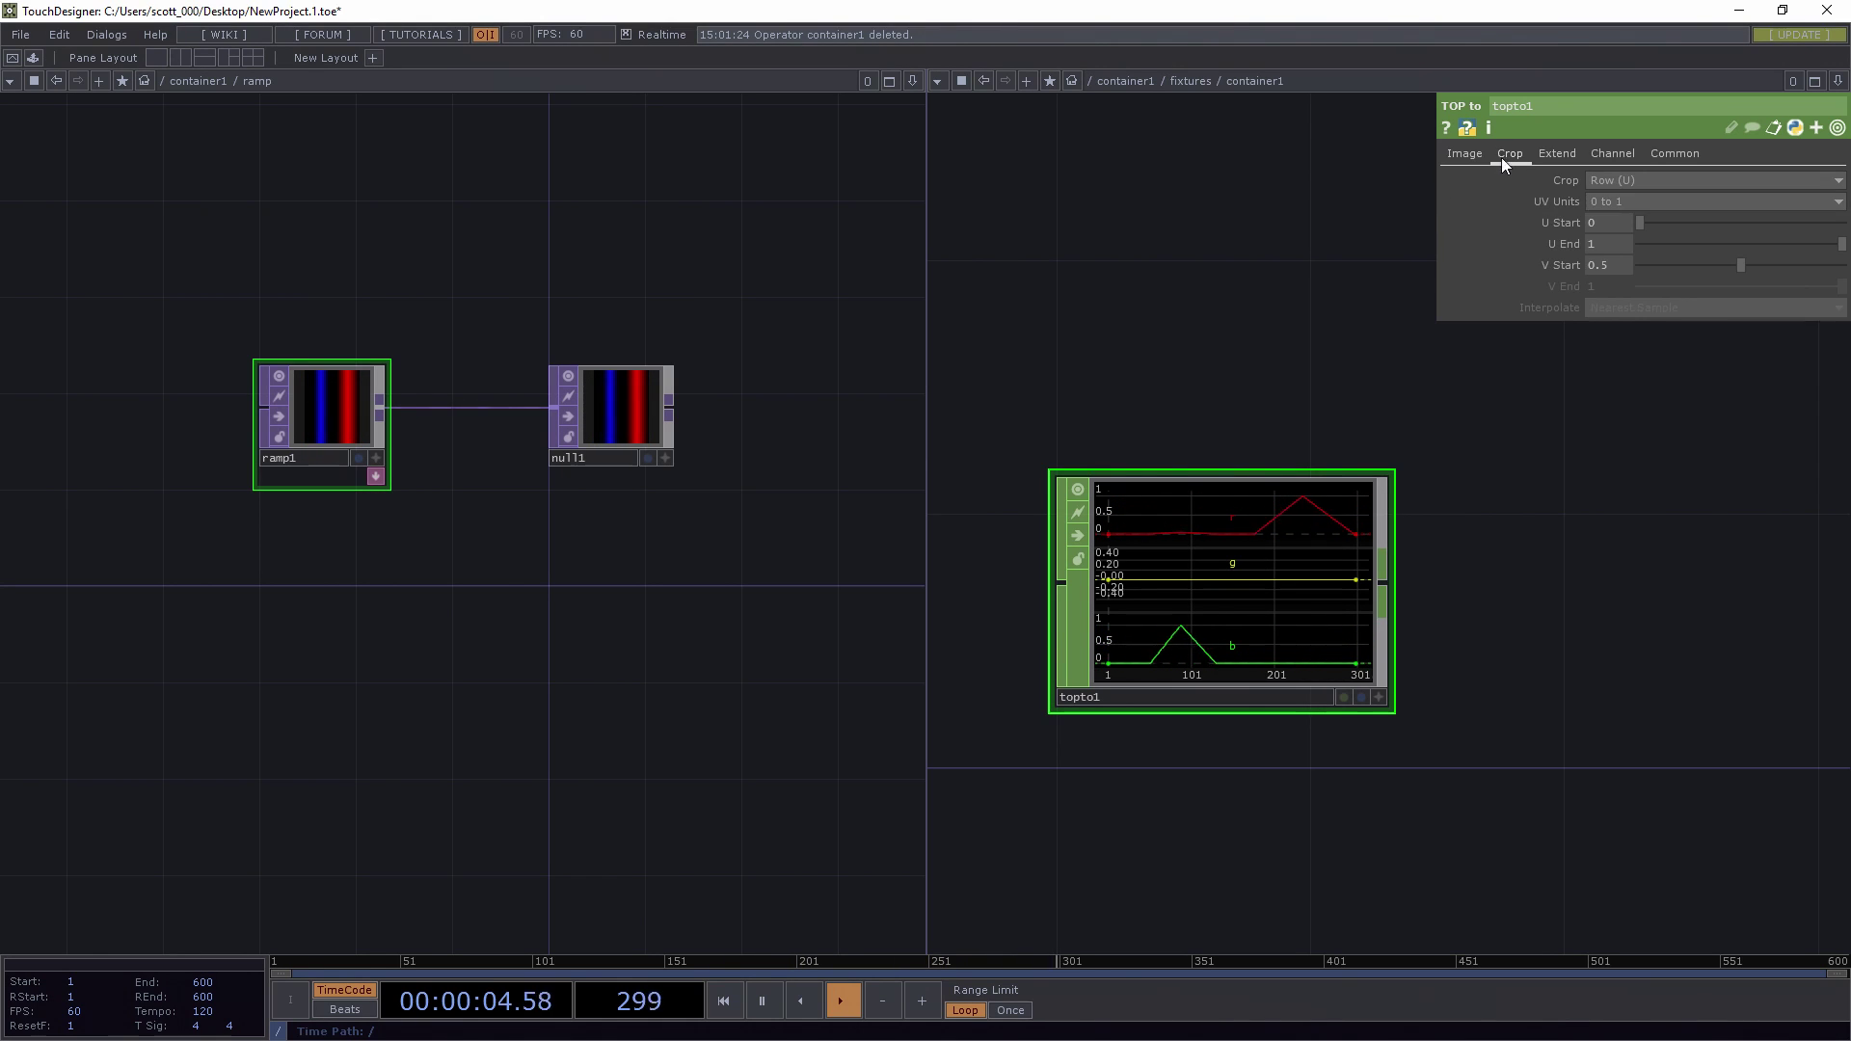
left_click(1639, 179)
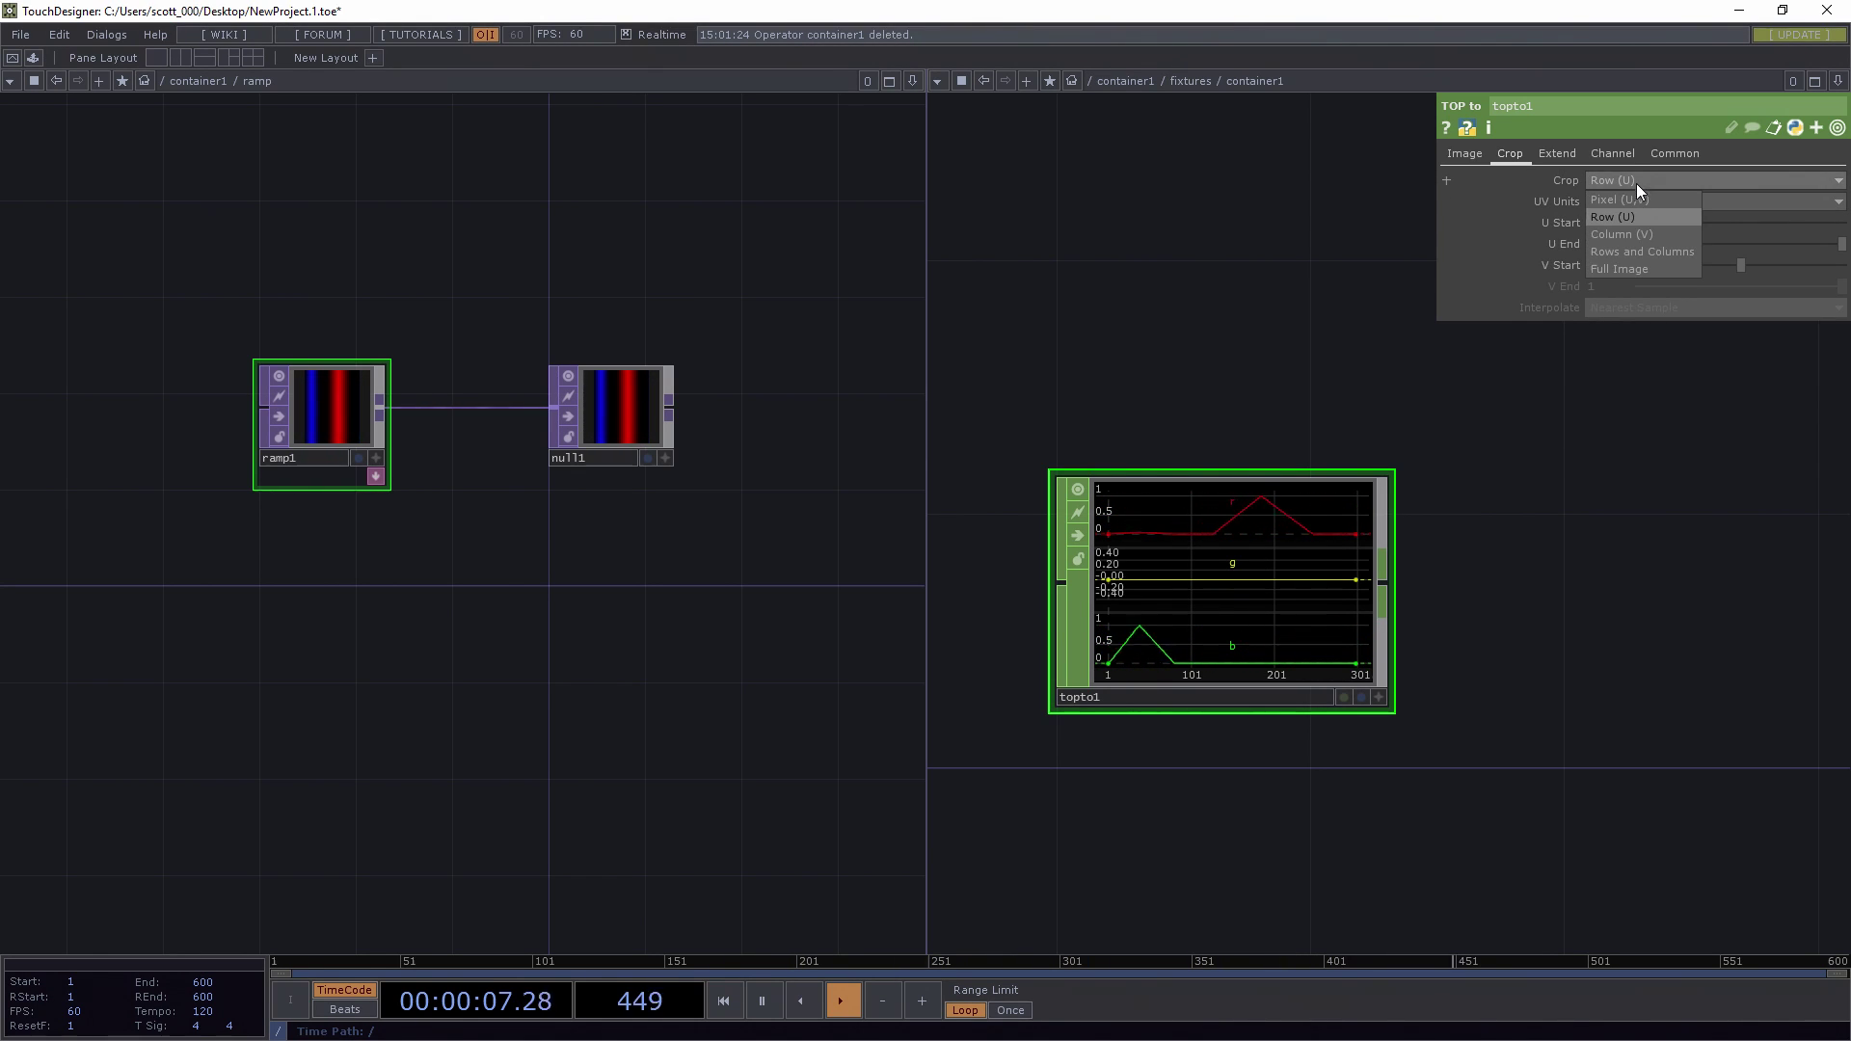
left_click(1629, 200)
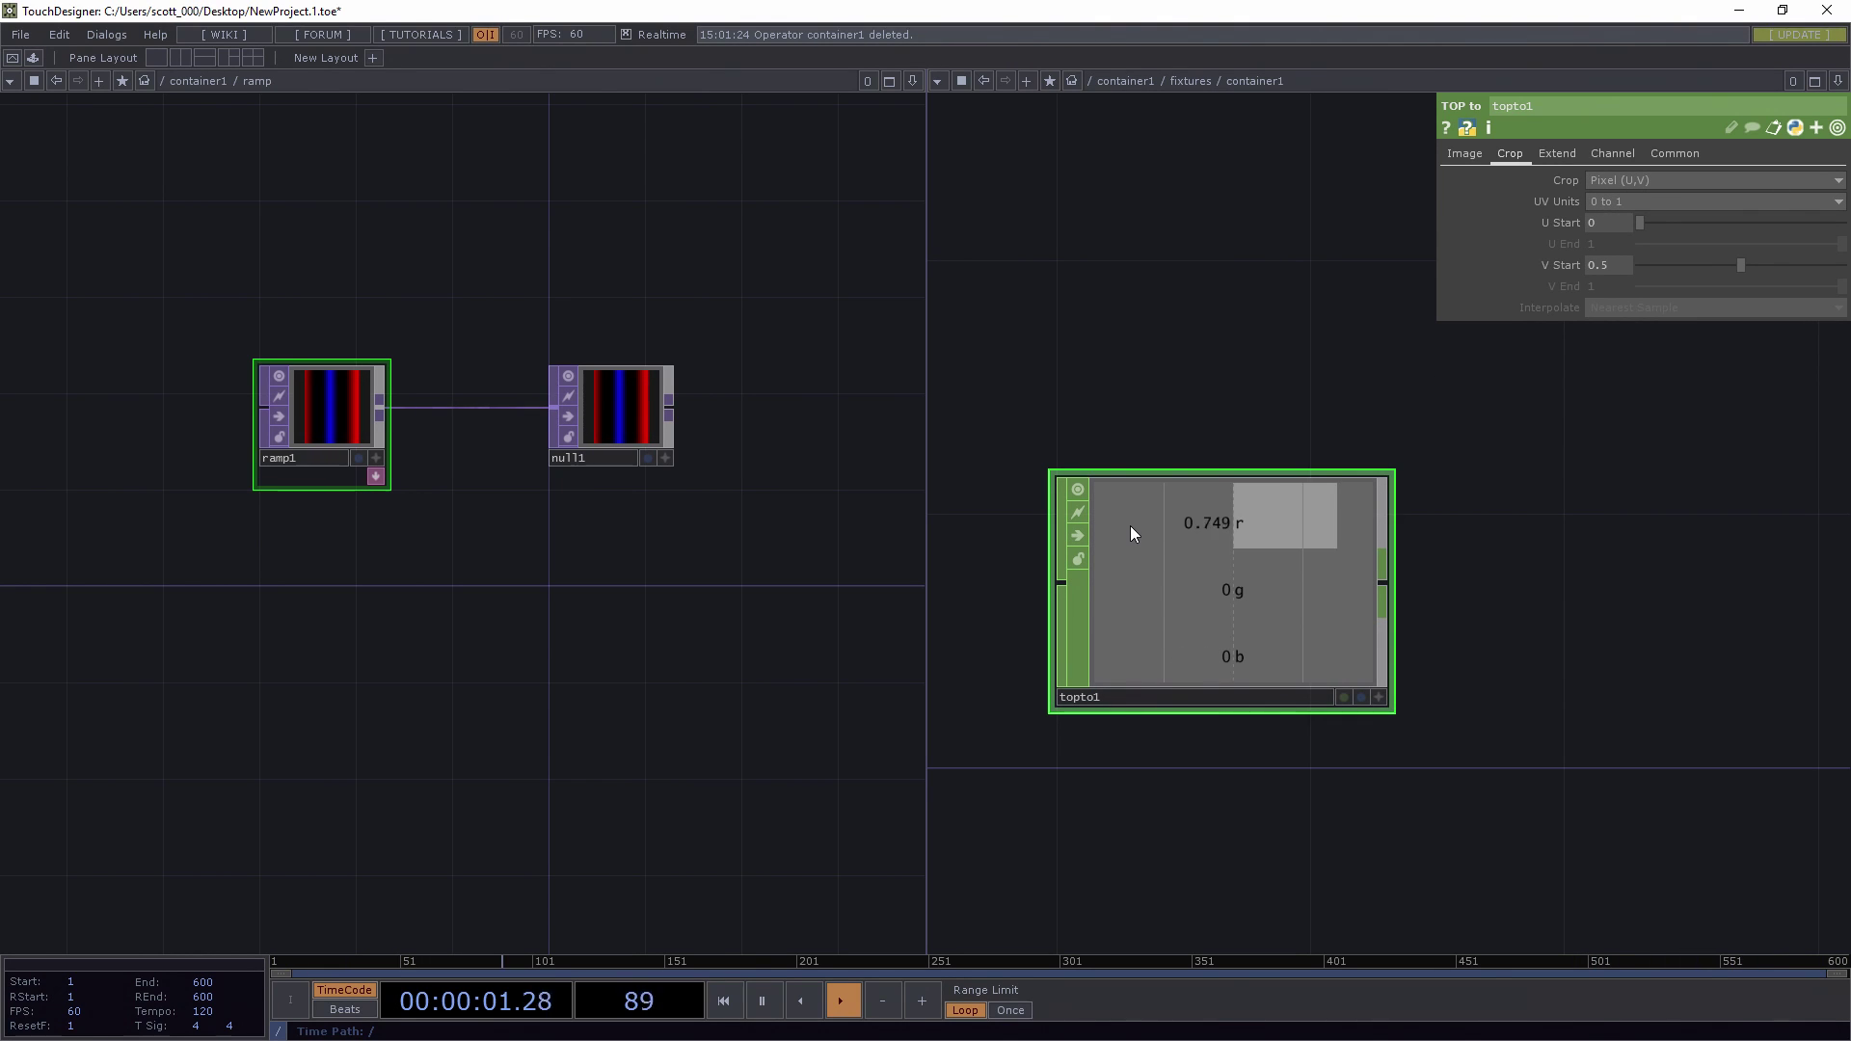
- Switch the pane showing the ramp network to the fixtures network, with the table and null_ramp_pos in view
left_click_drag(696, 538, 631, 538)
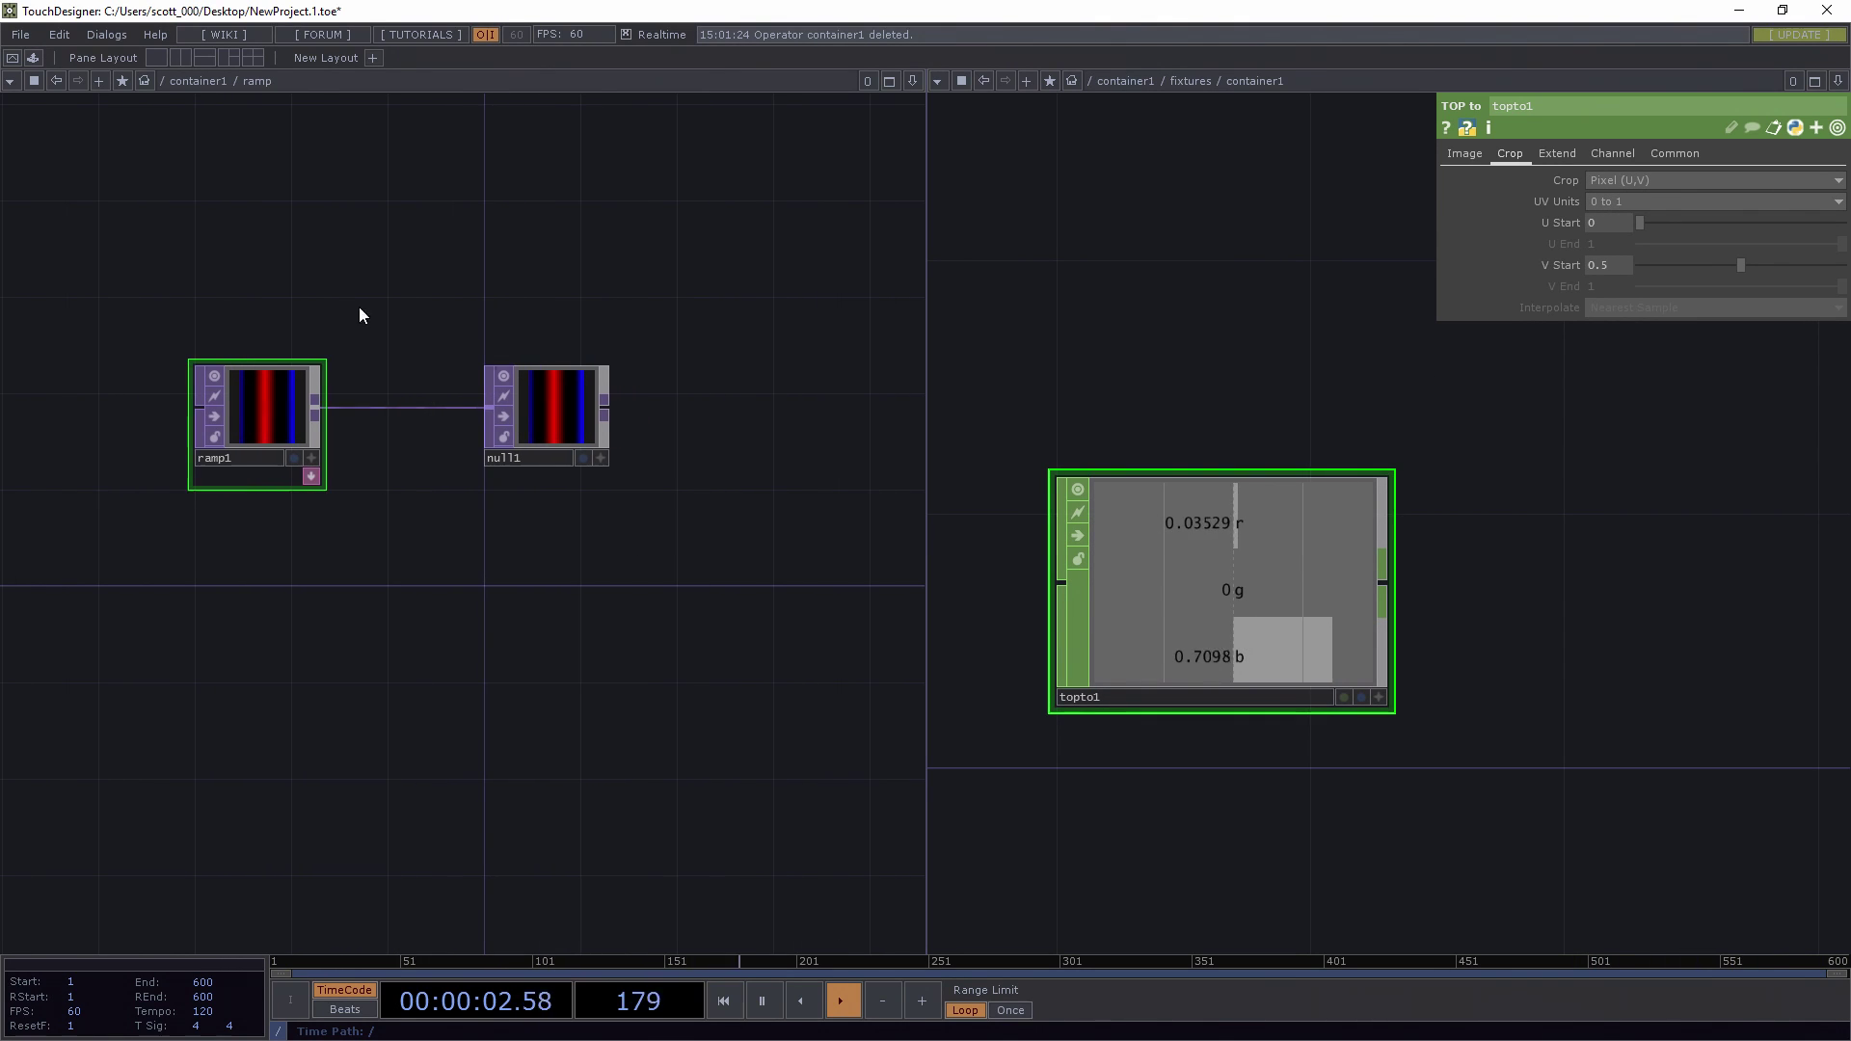
left_click(253, 81)
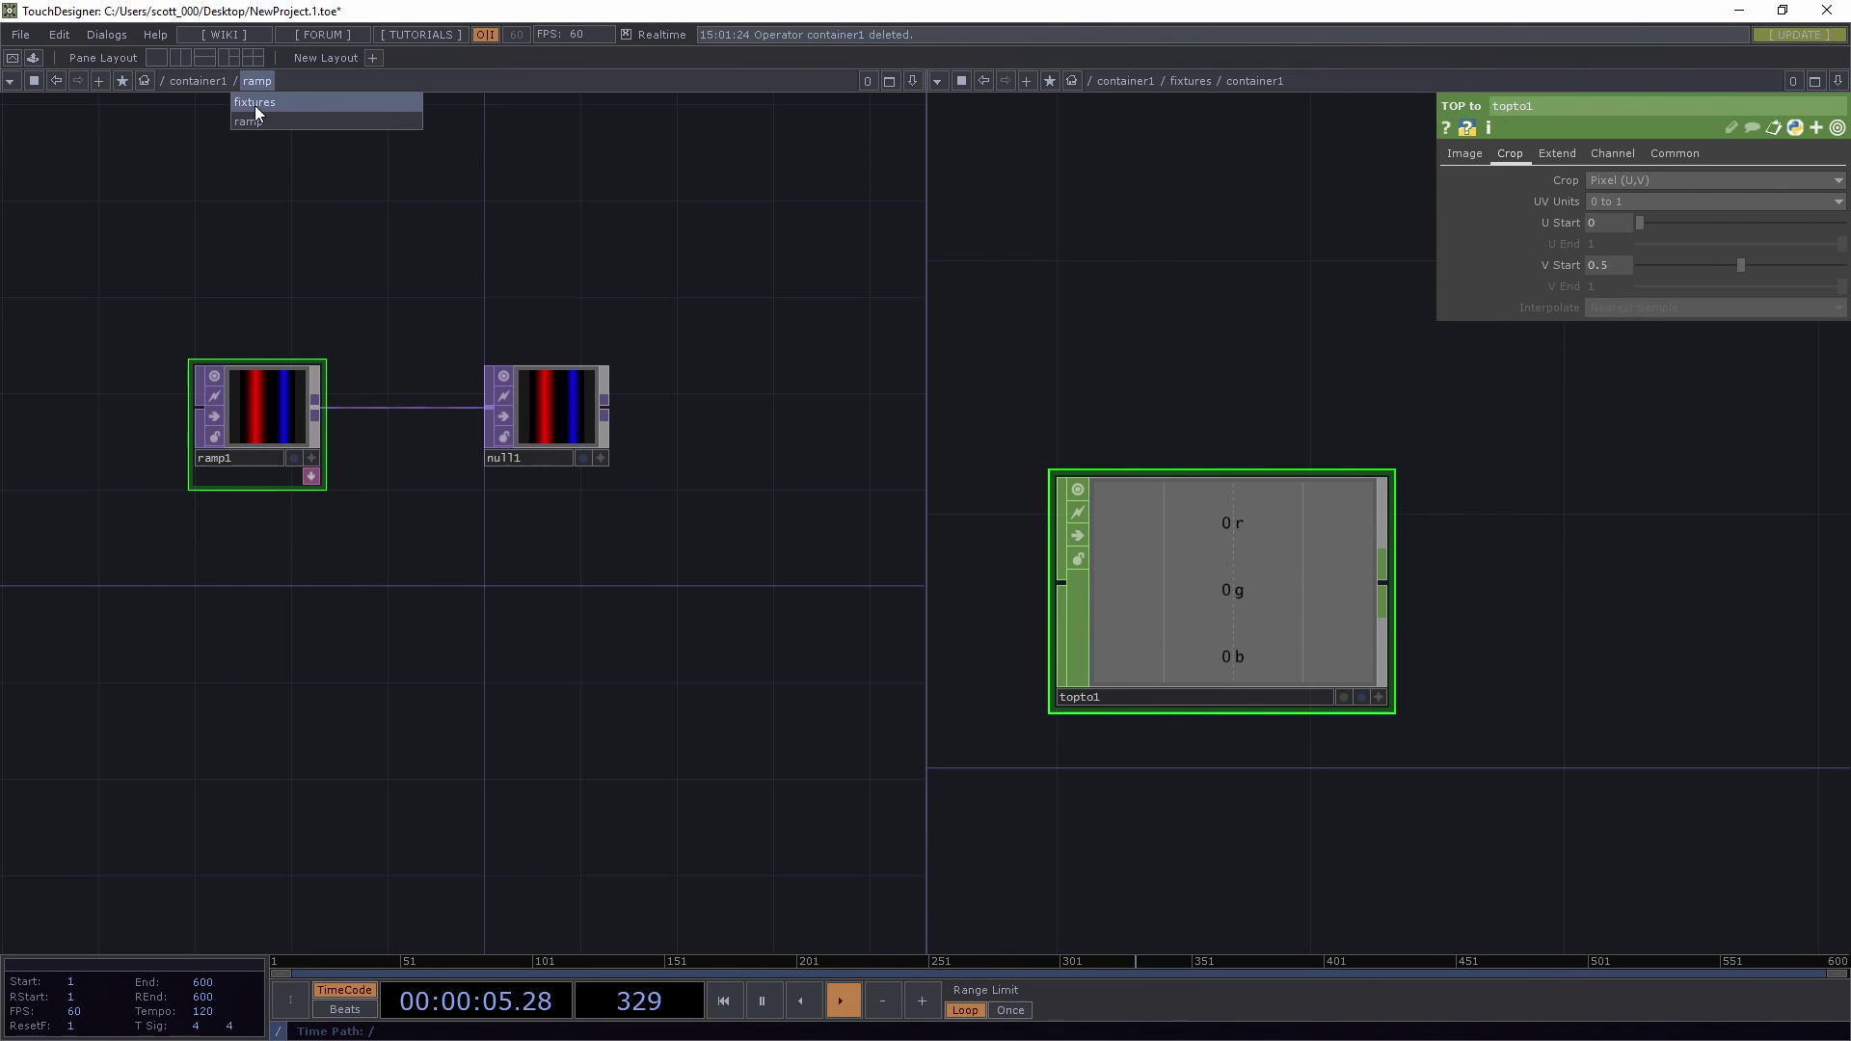
left_click(255, 104)
left_click_drag(781, 640, 558, 748)
left_click(598, 603)
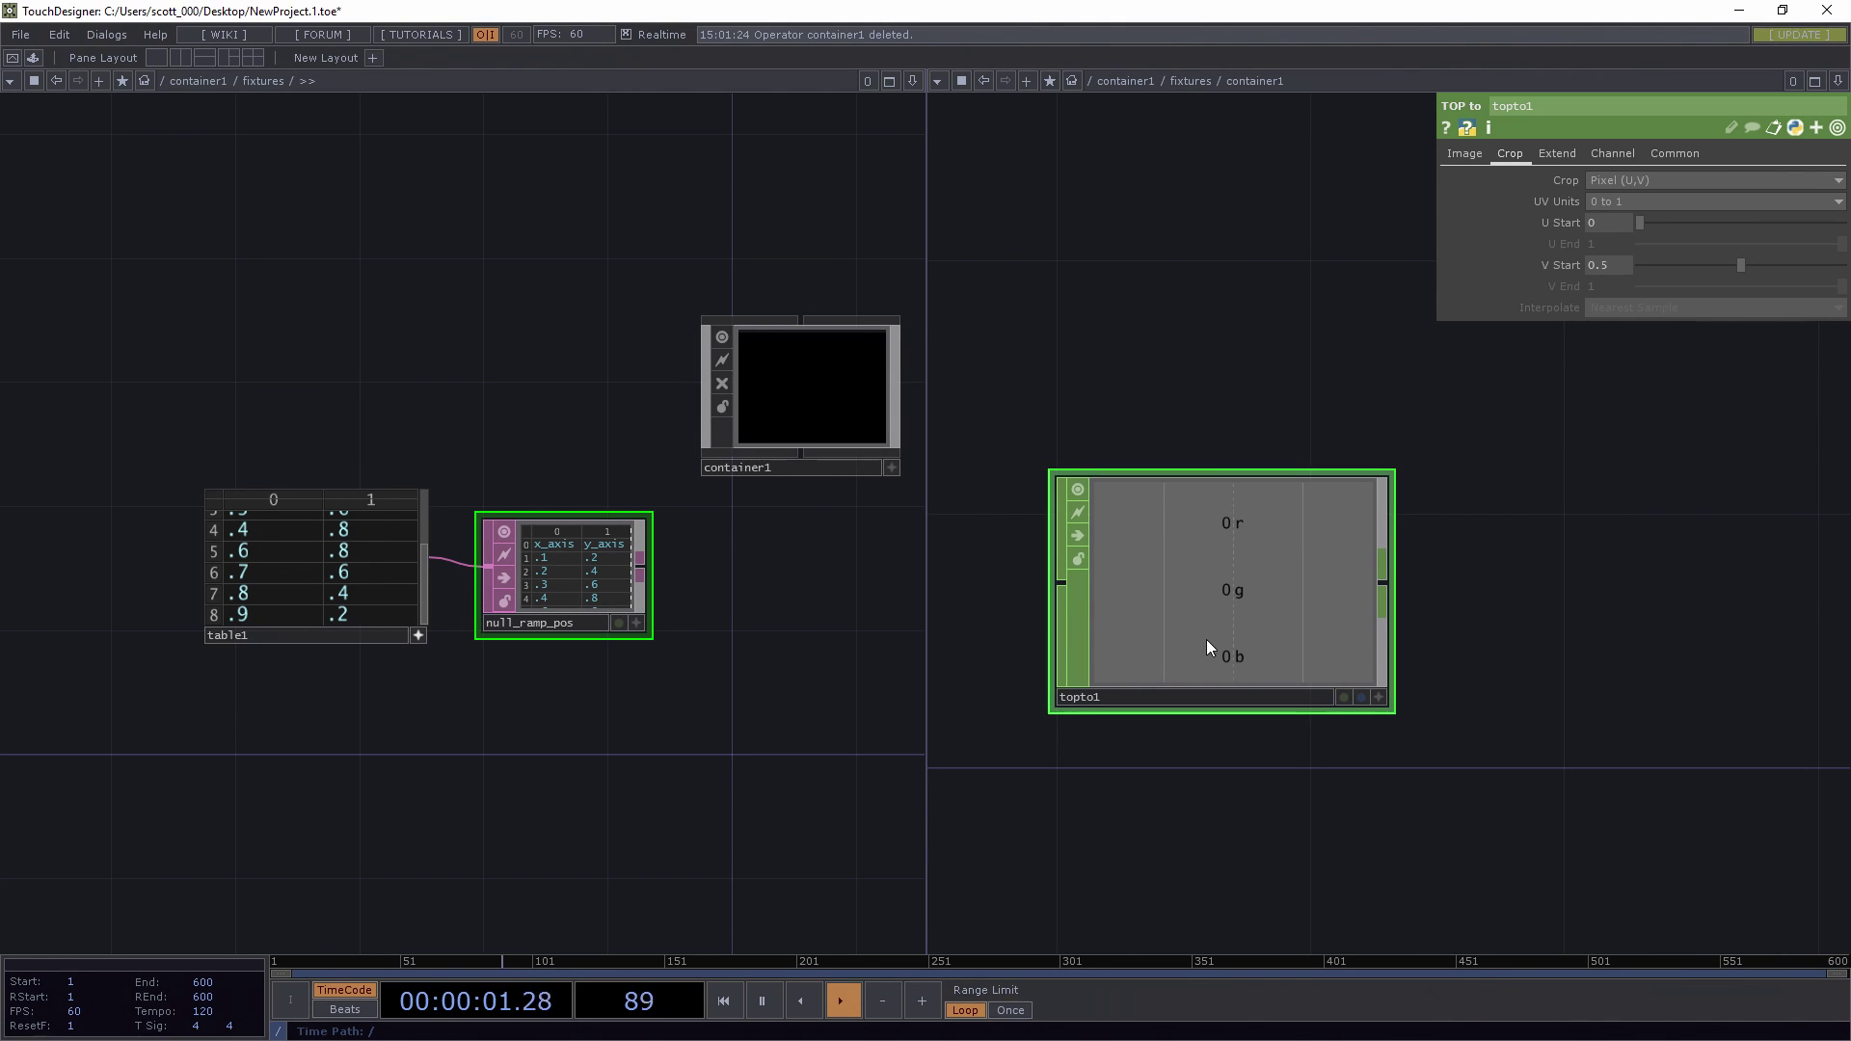
- Set the TOP to CHOP's U Start to the expression op('../null_ramp_pos')[me.parent().digits, 0]
left_click(1563, 224)
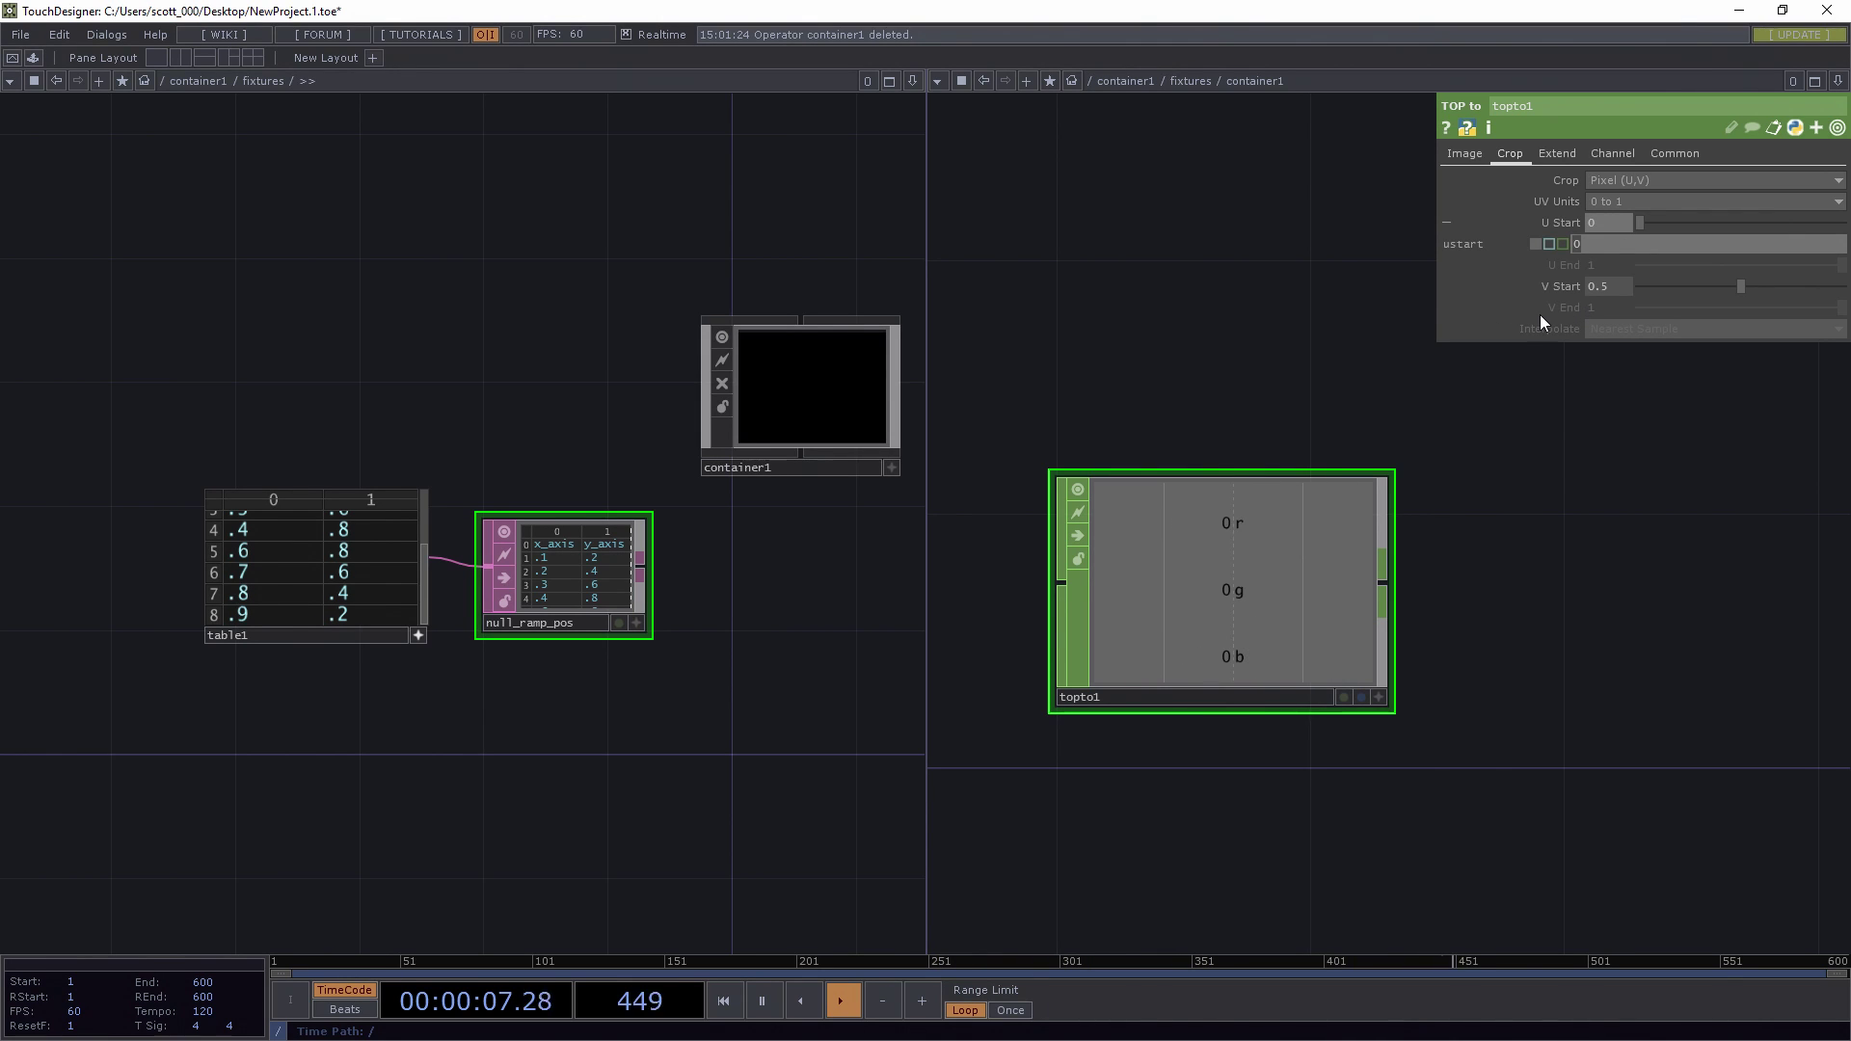
type("op(")
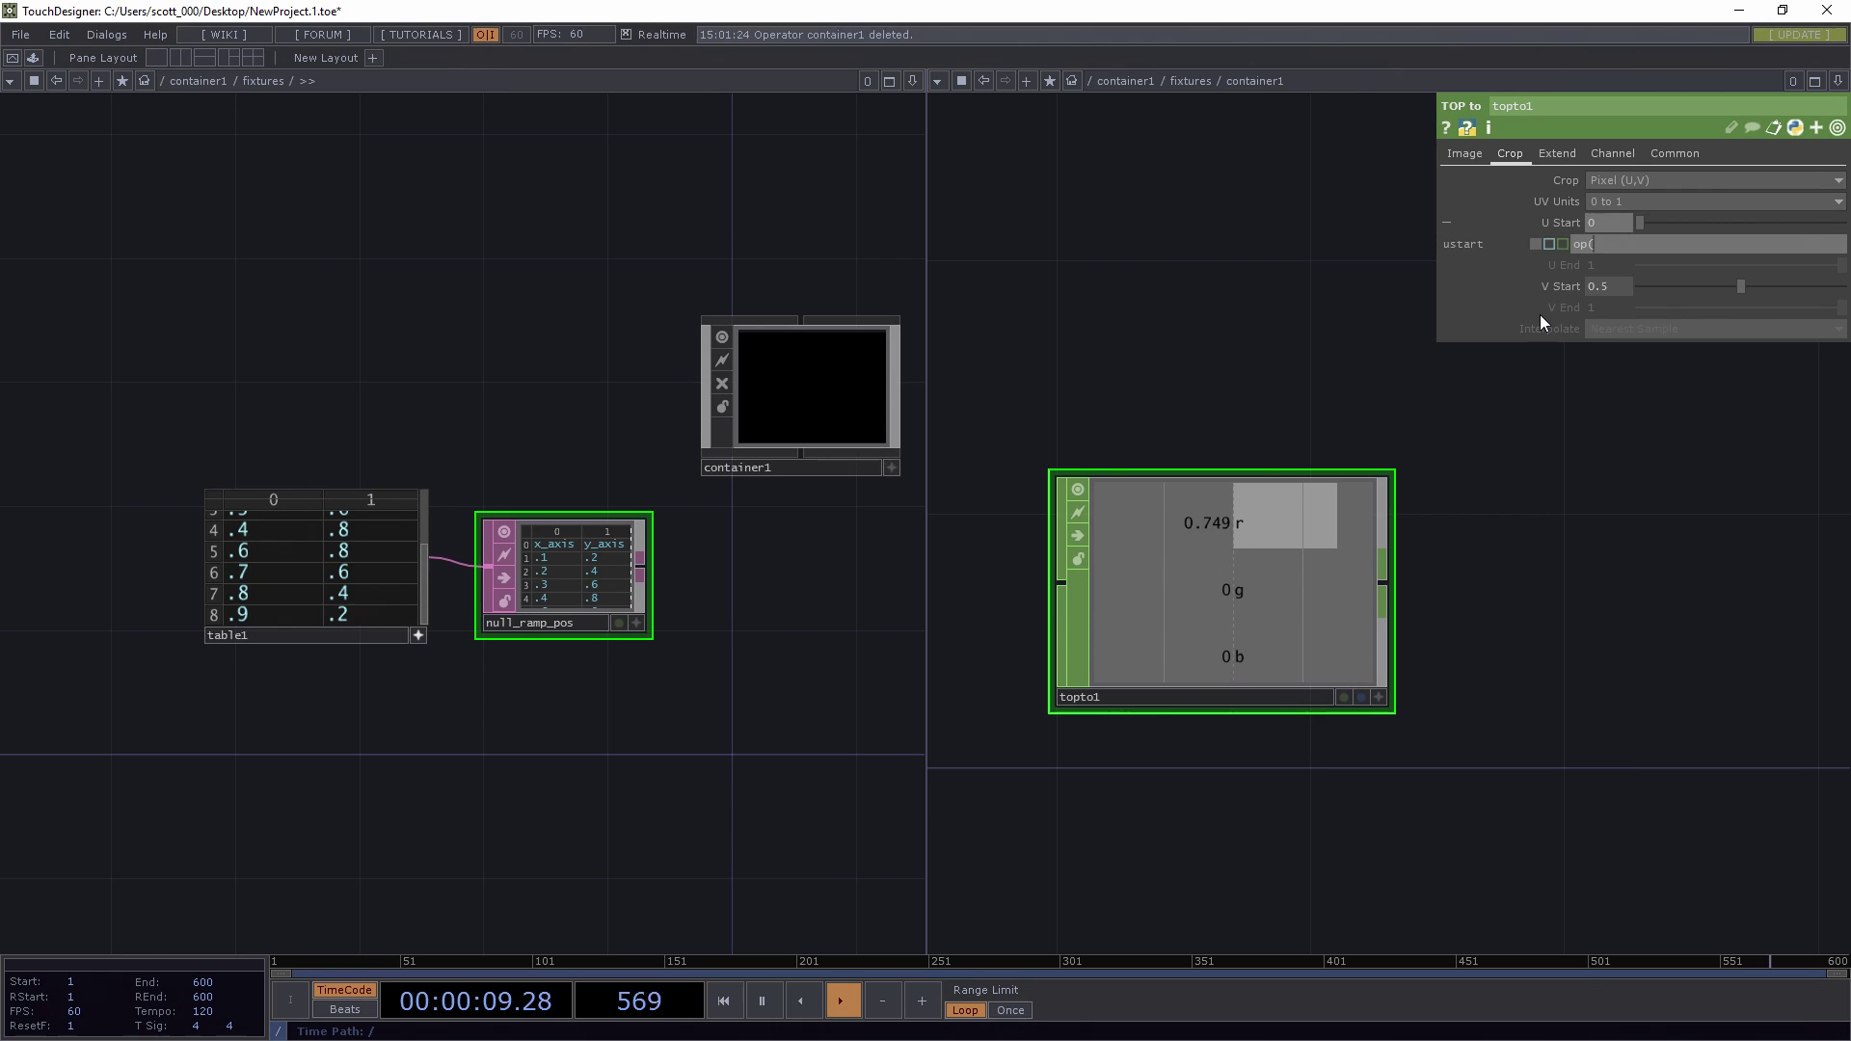
type("'.")
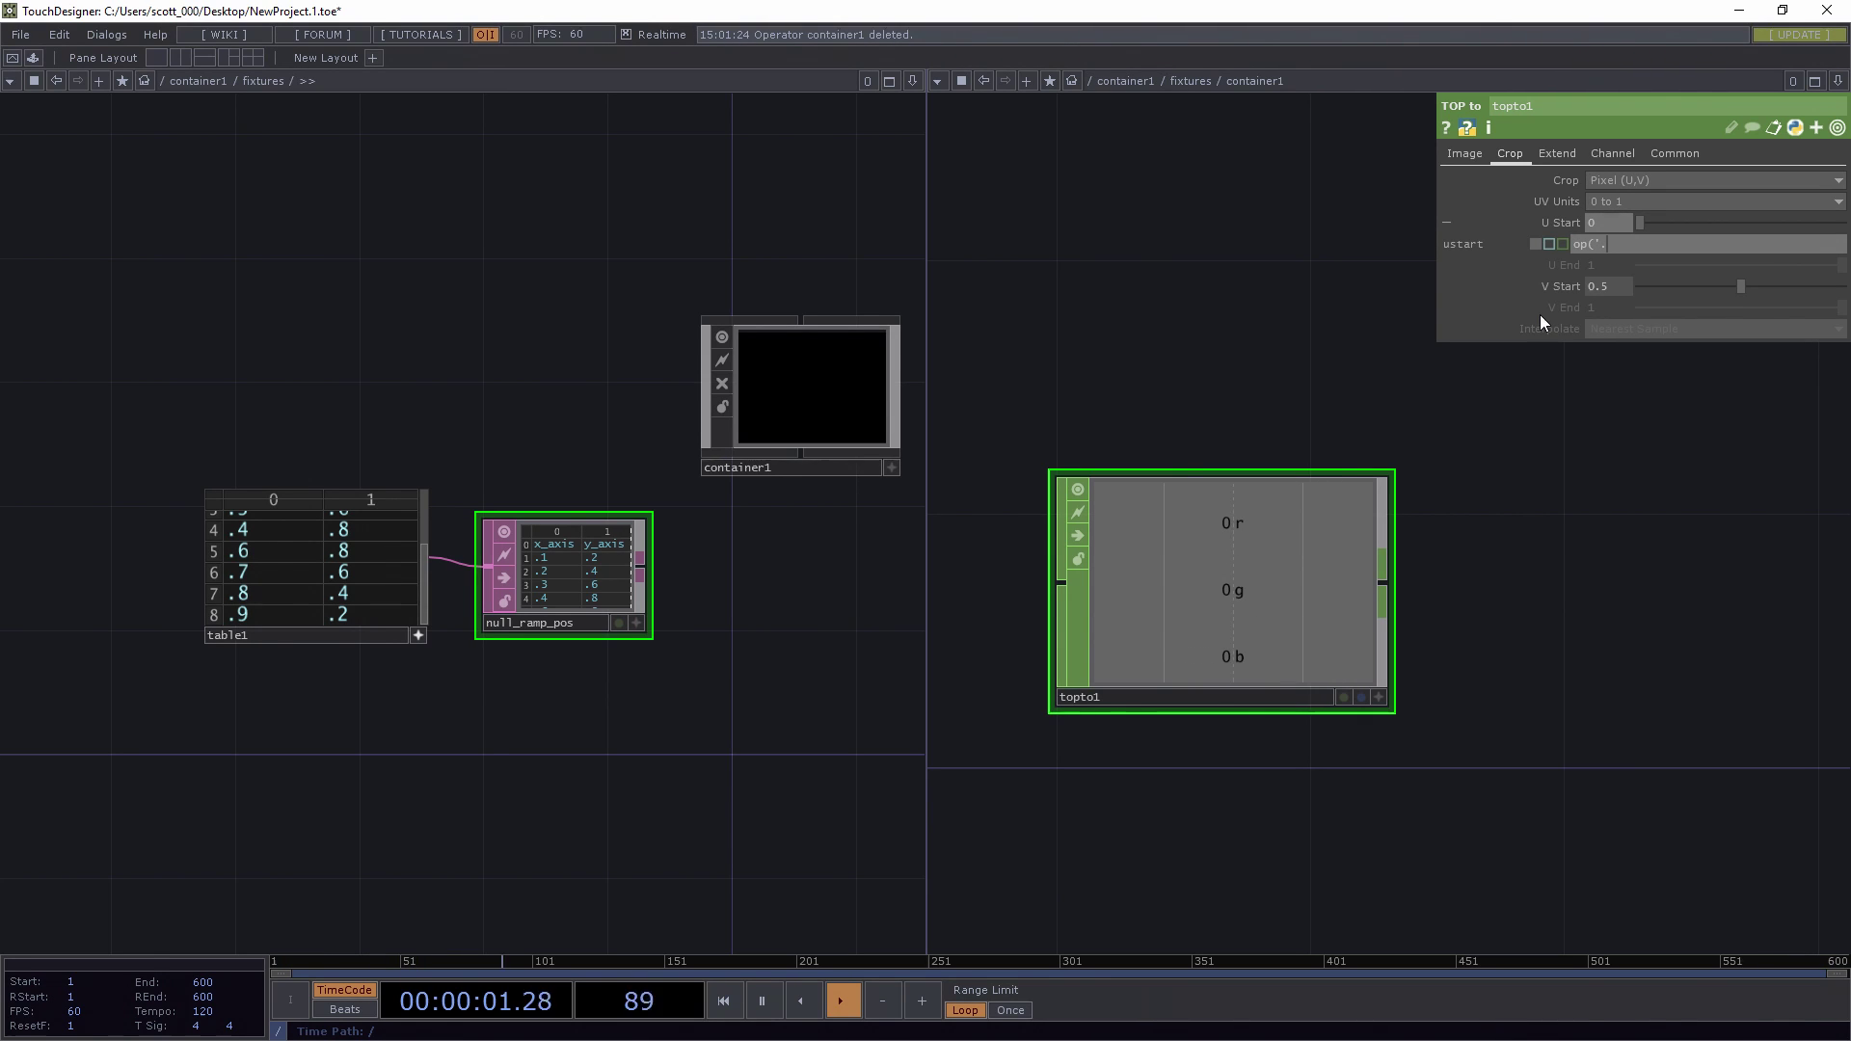
type("./nul")
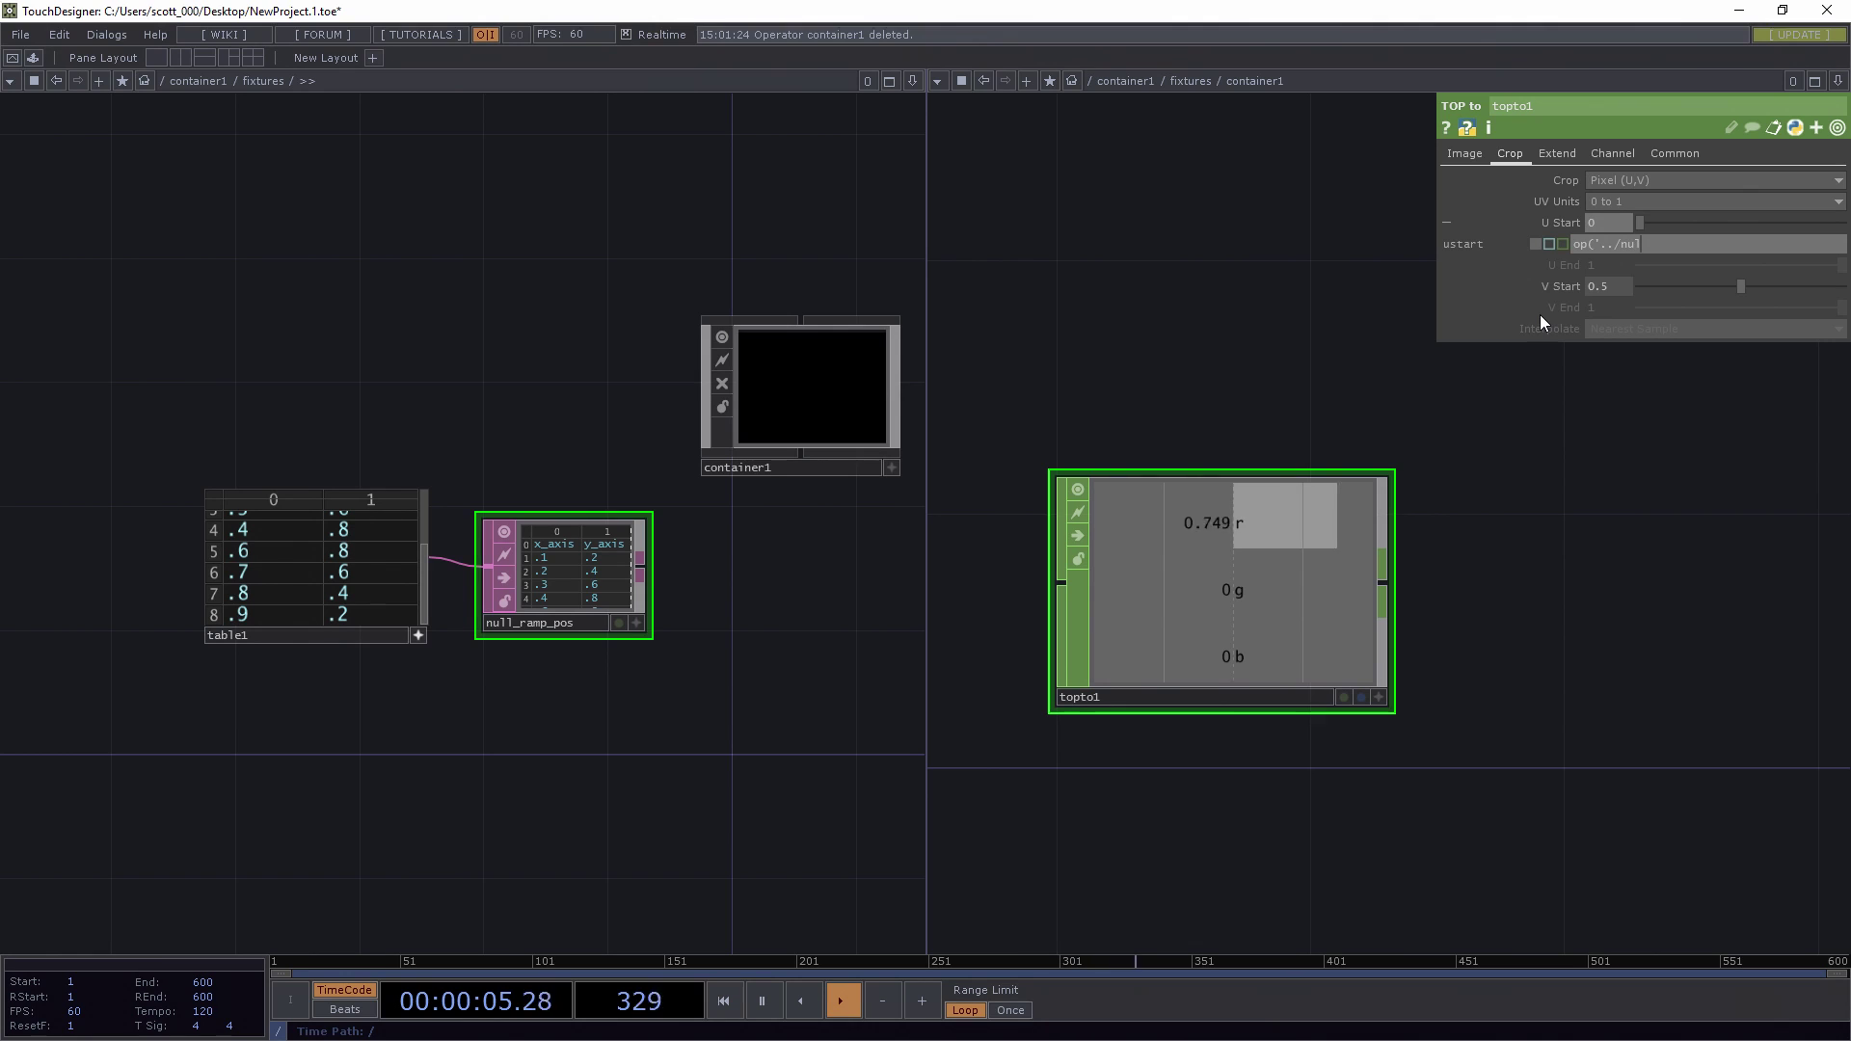
type("l_ram")
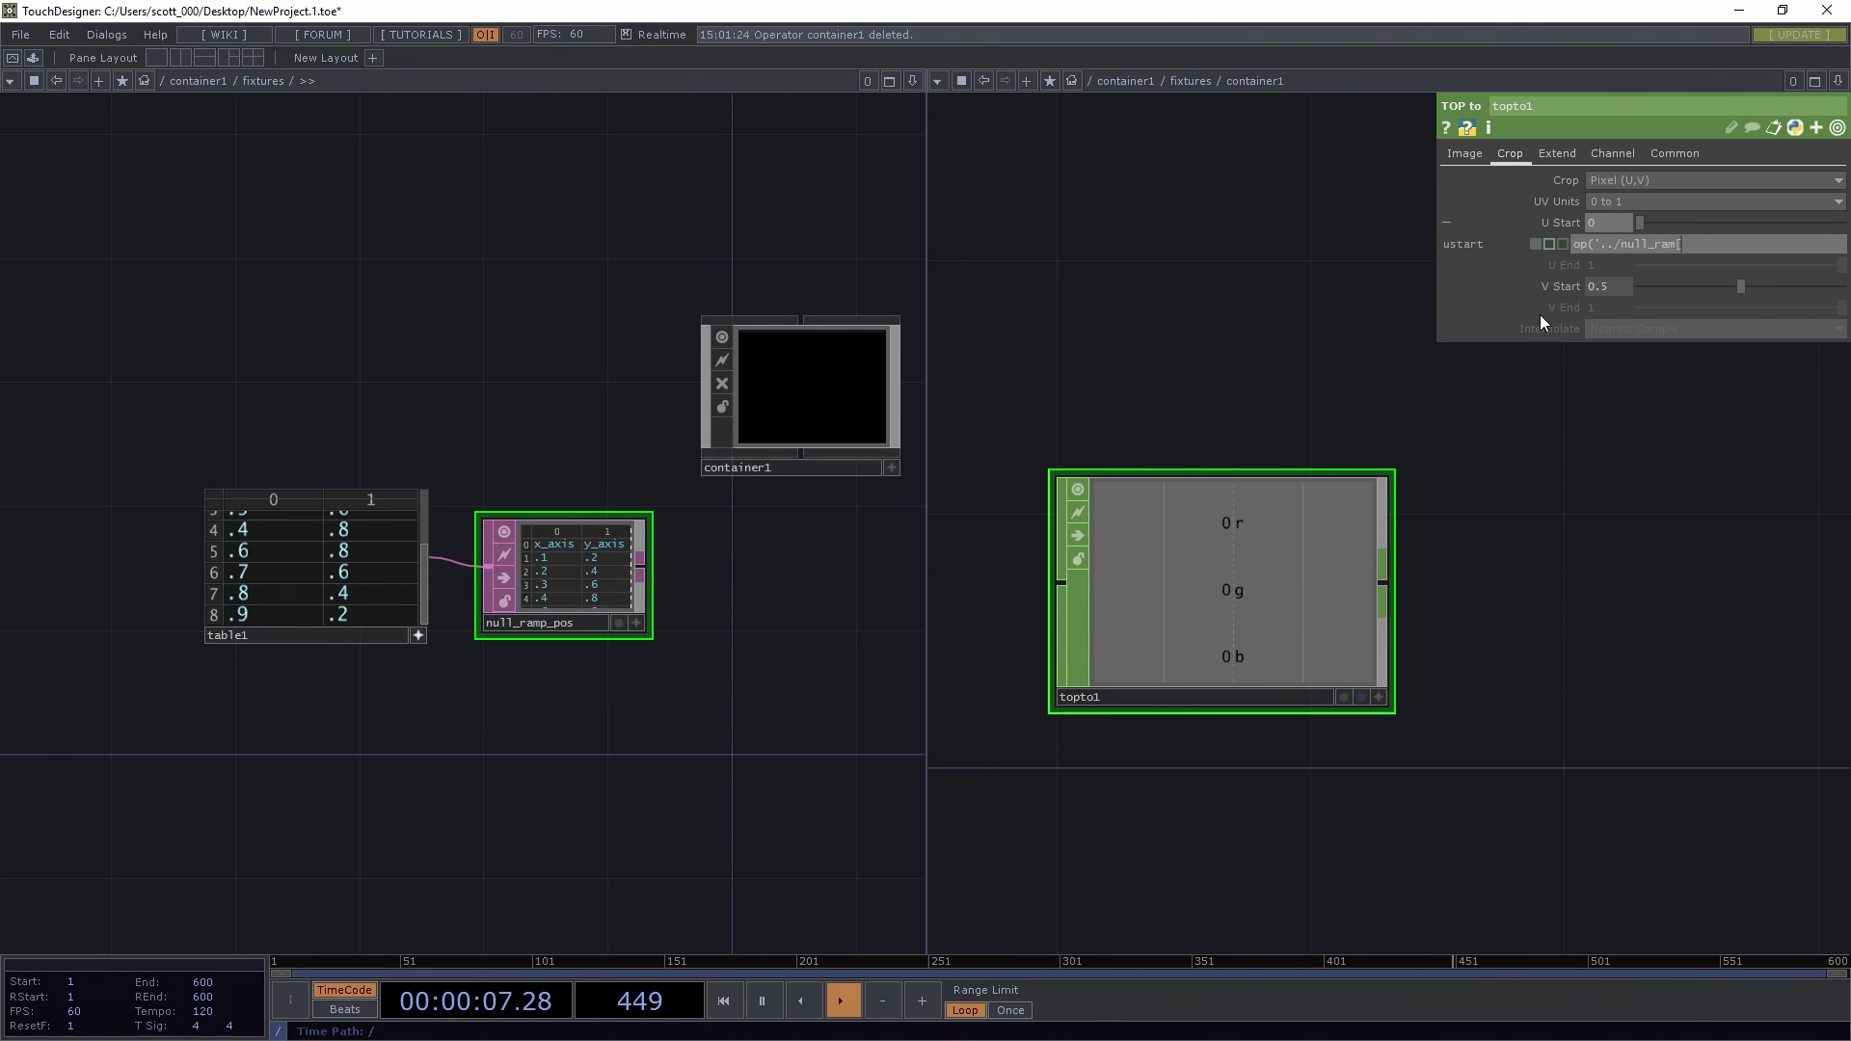
type("p_pos')[")
type("me.parent().digits, 0")
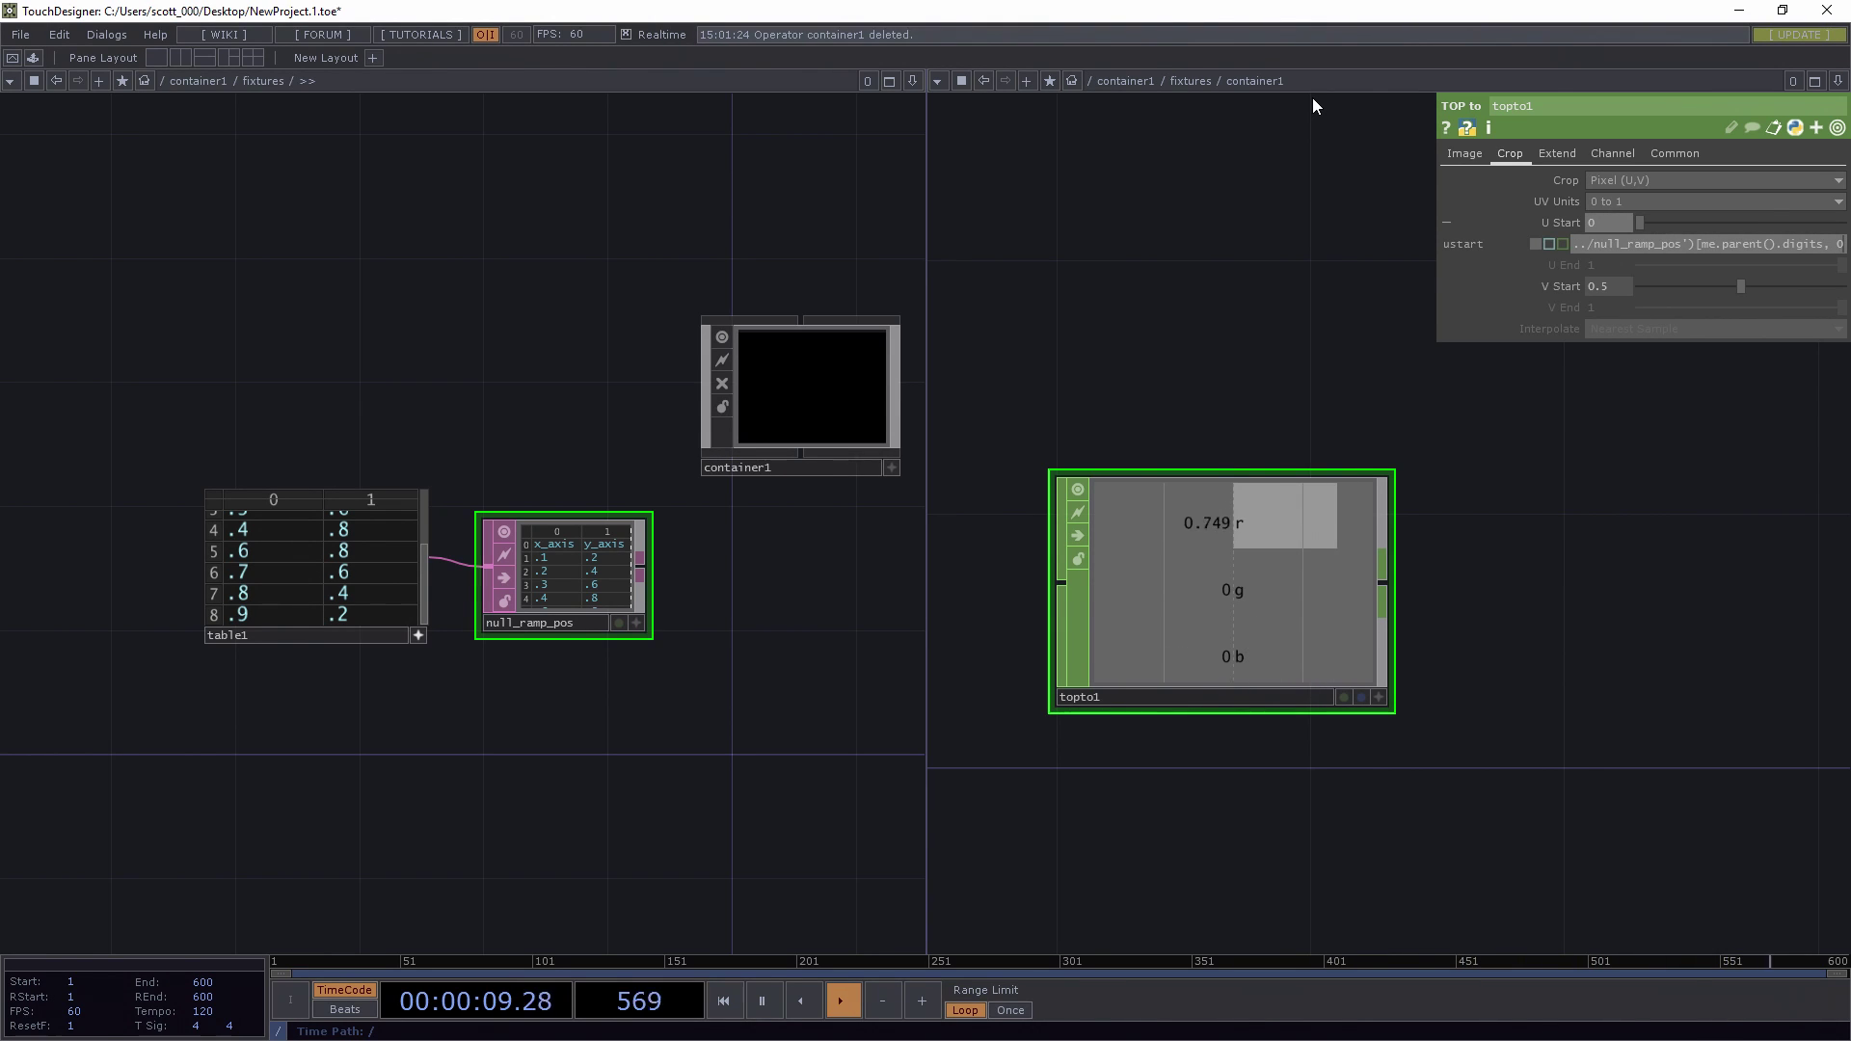
type("]")
key("Return")
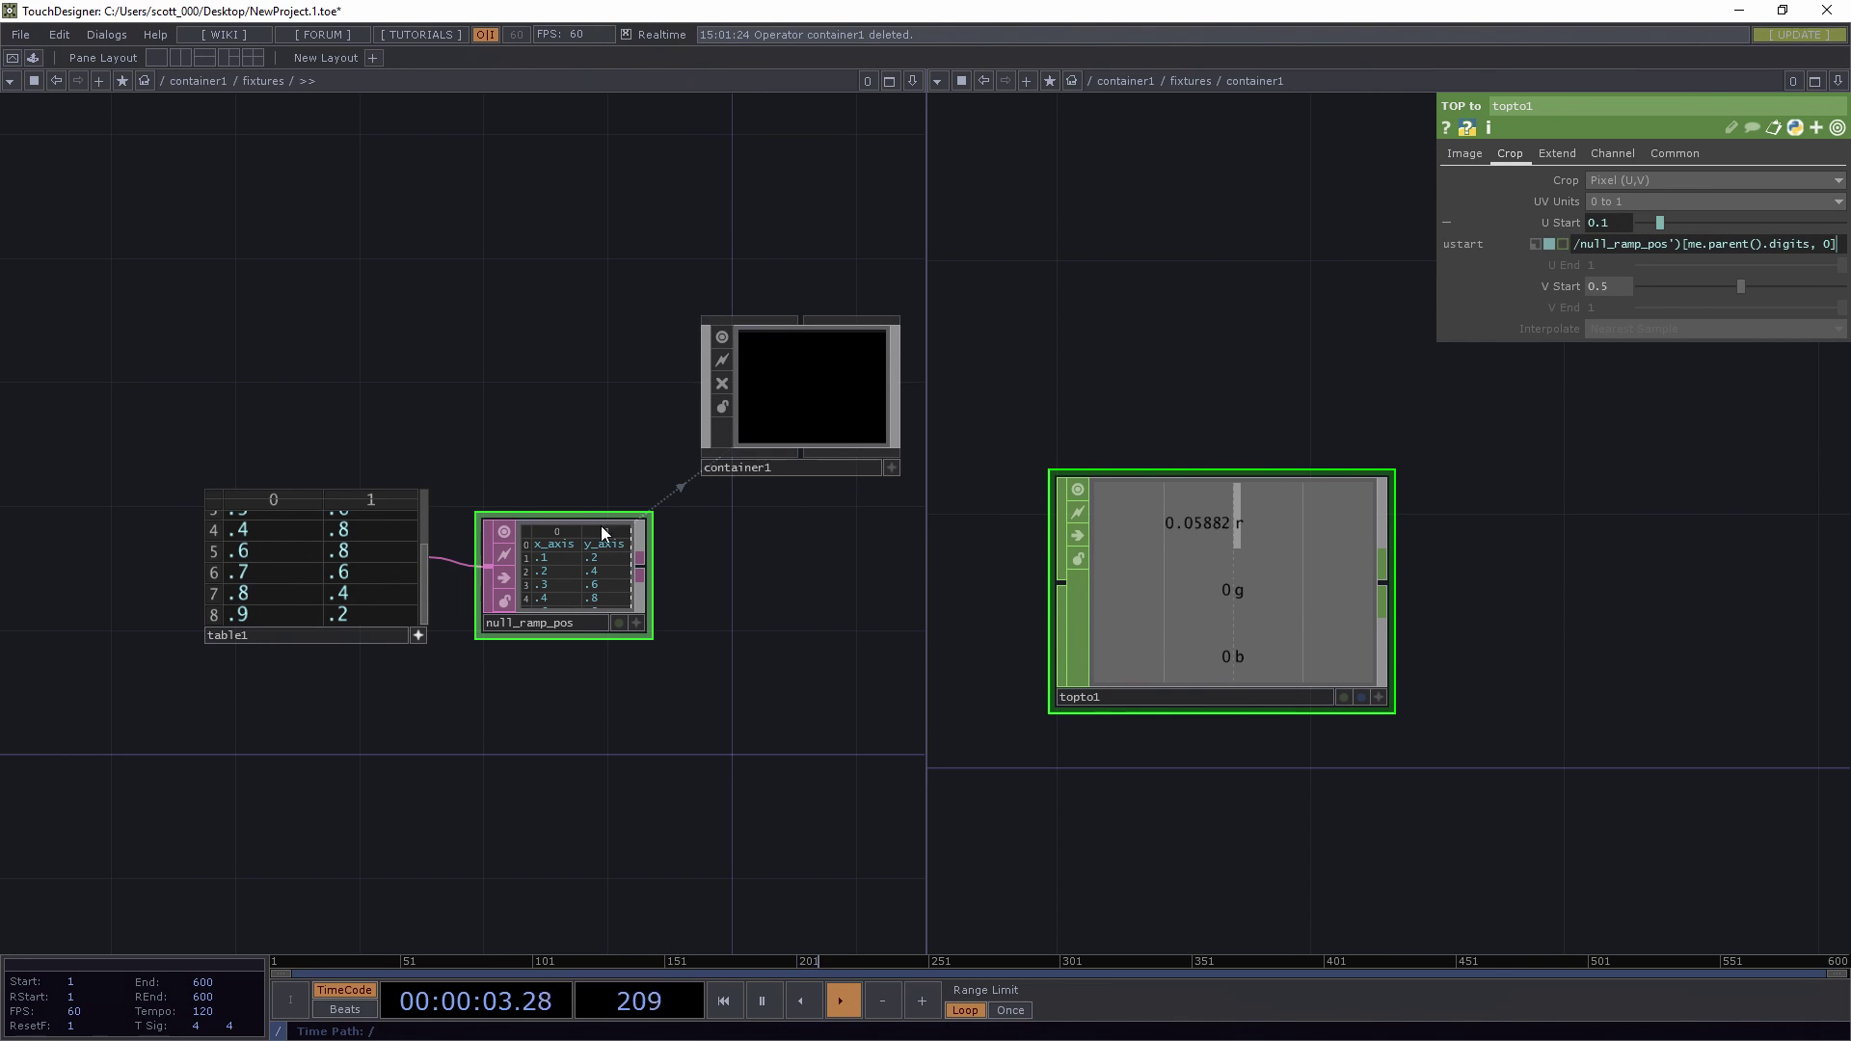
- Widen the TOP to CHOP's parameter window and copy the complete U Start expression
scroll(551, 605, "up", 5)
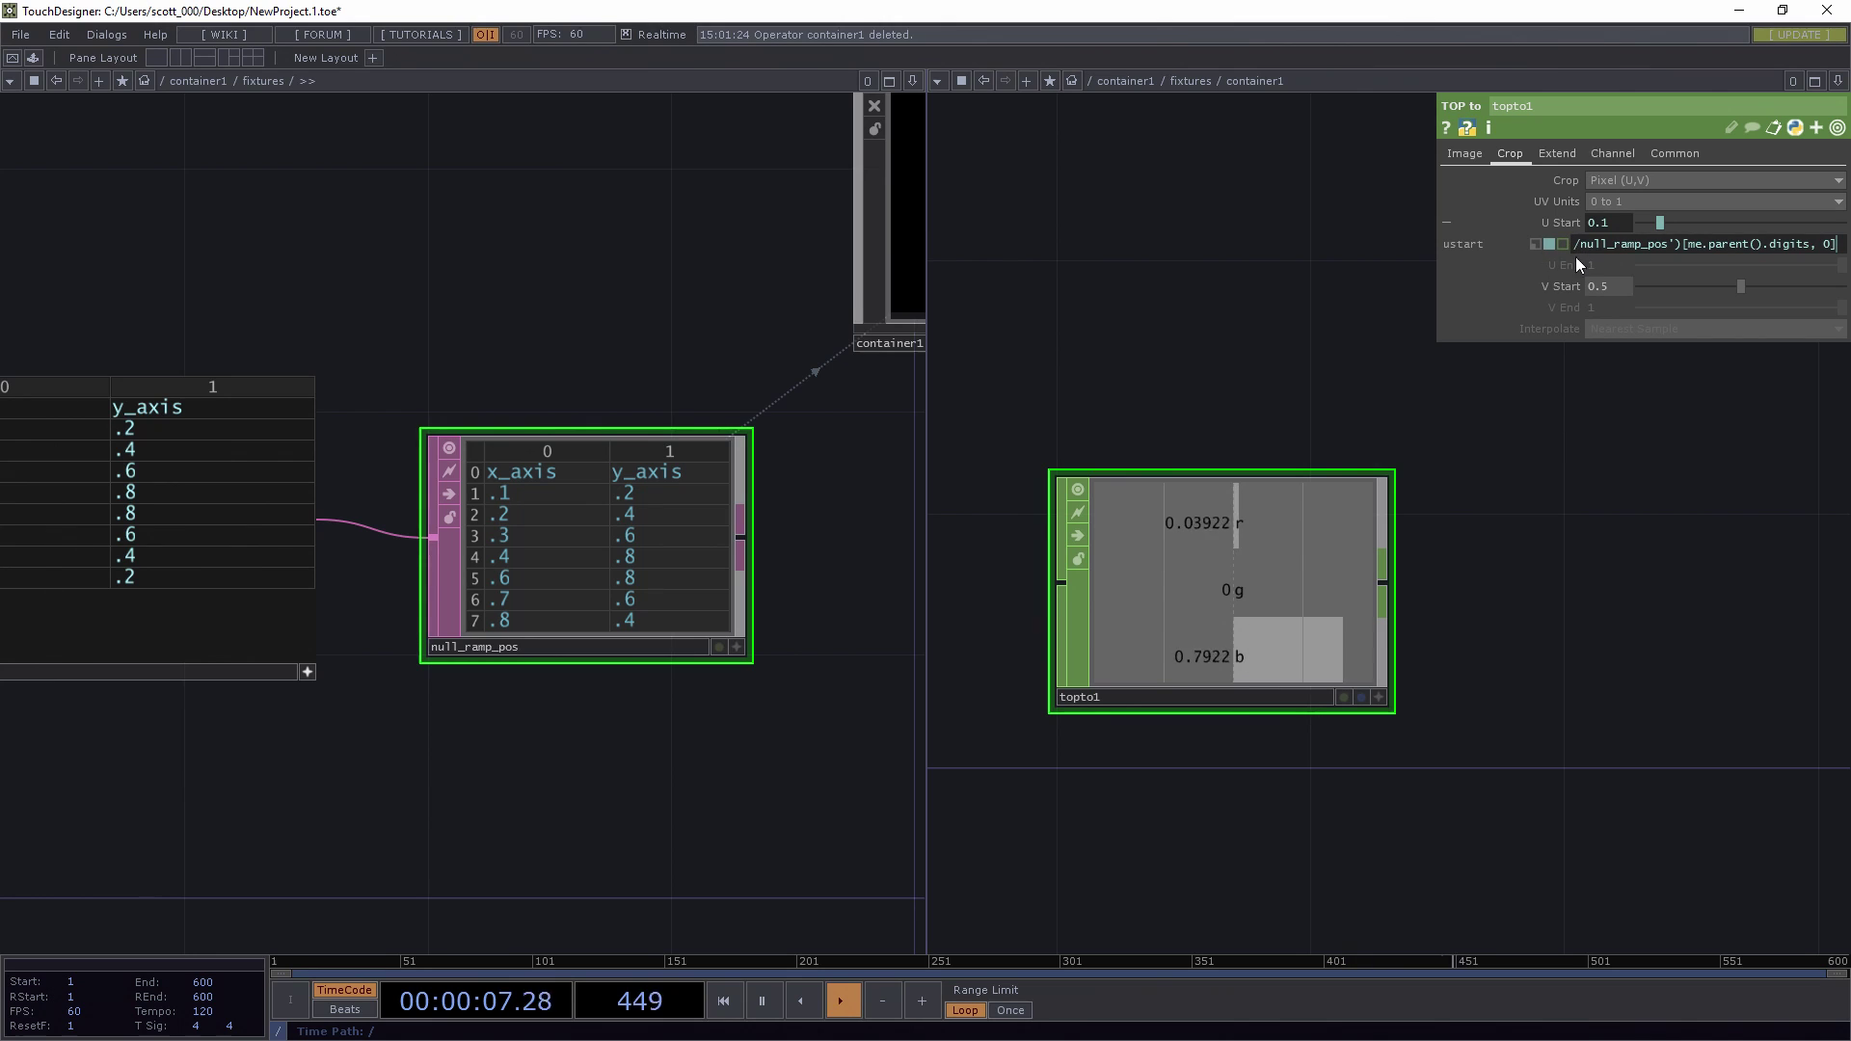
left_click_drag(1433, 228, 1064, 260)
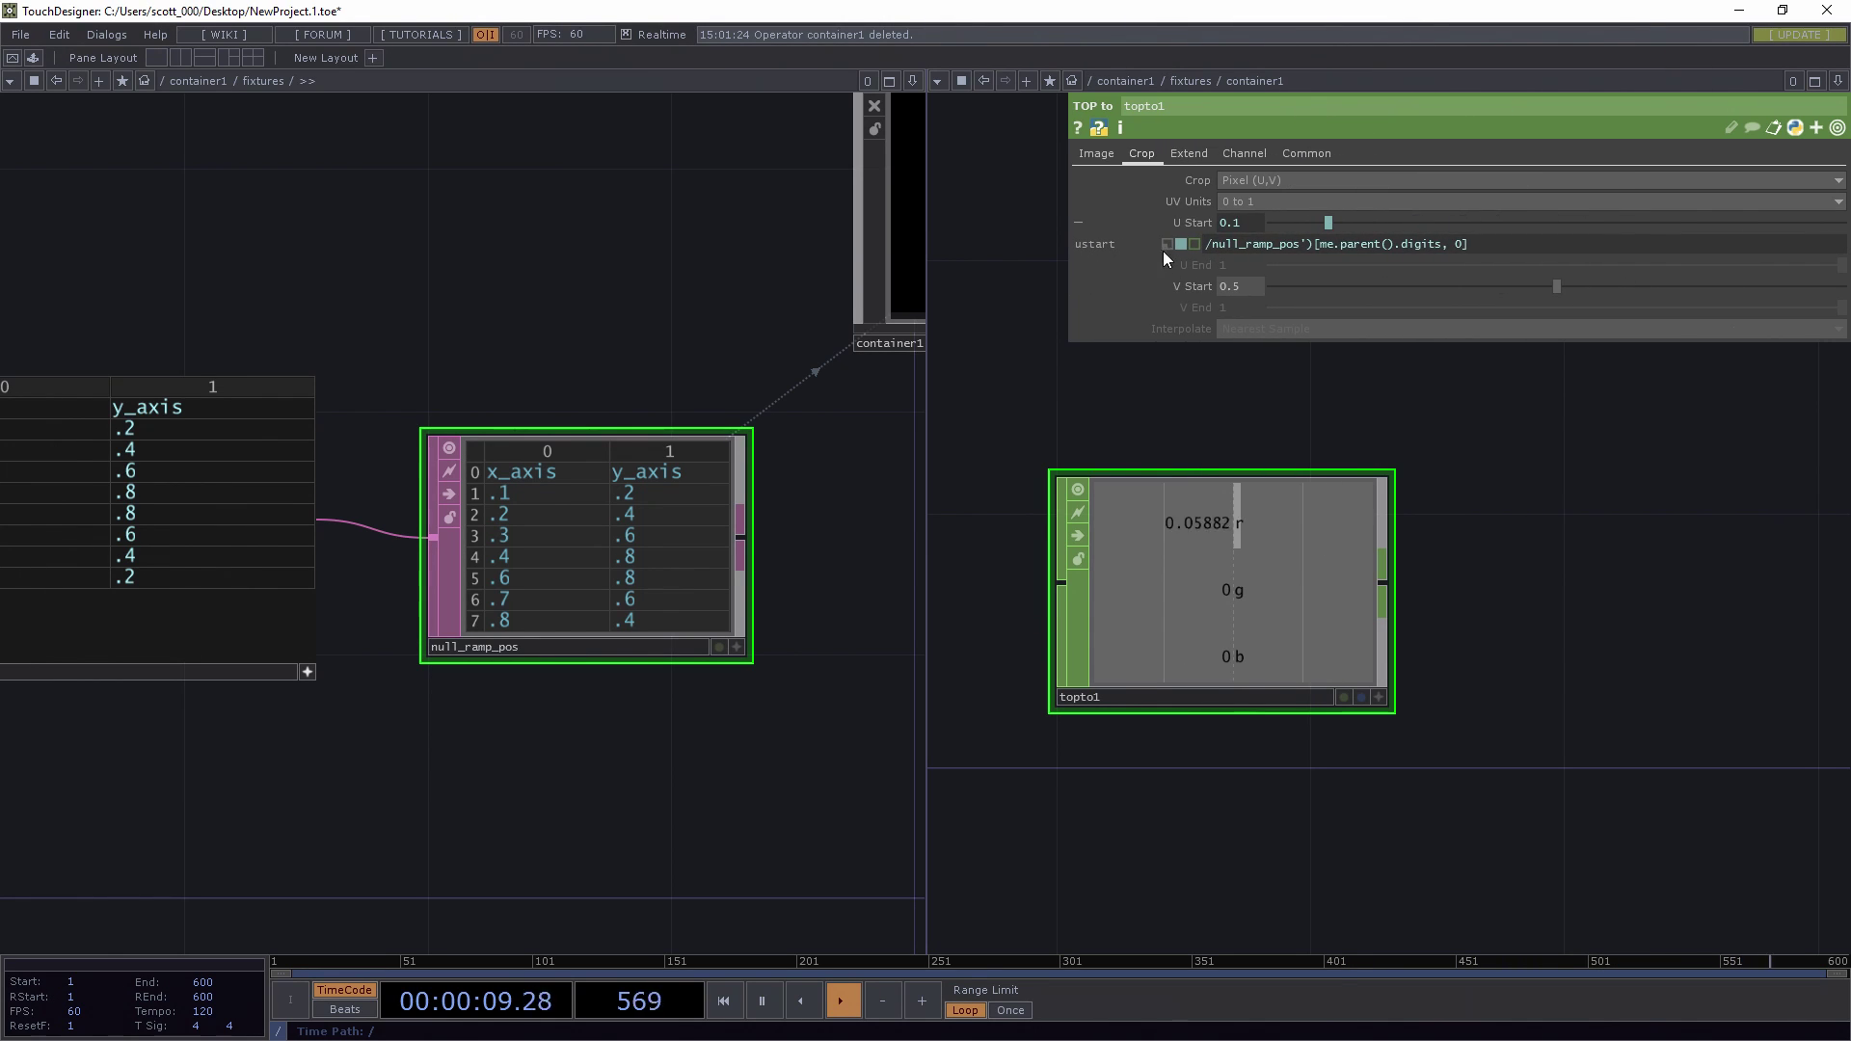
left_click(1216, 241)
key("Left")
key("Left")
key("Left")
key("Left")
key("Left")
key("Left")
key("Left")
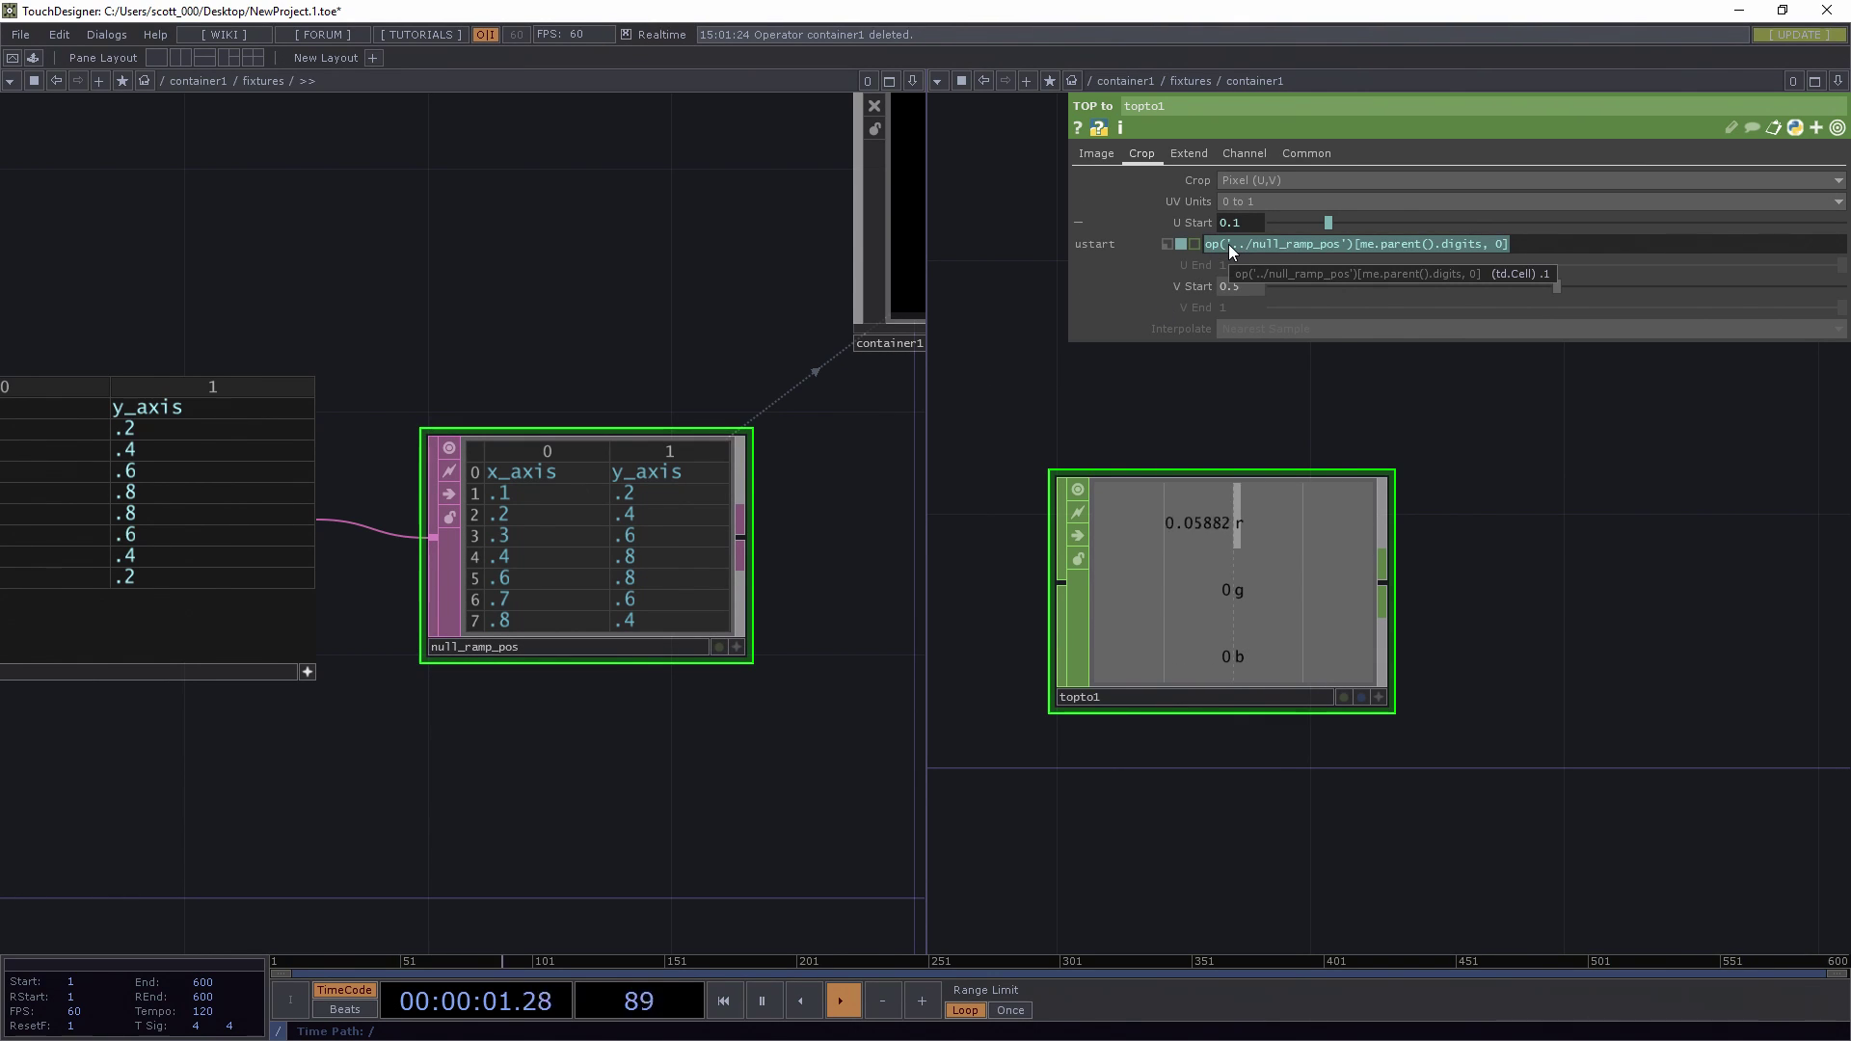
- Set the TOP to CHOP's V Start to the expression op('../null_ramp_pos')[me.parent().digits, 1]
left_click(1229, 291)
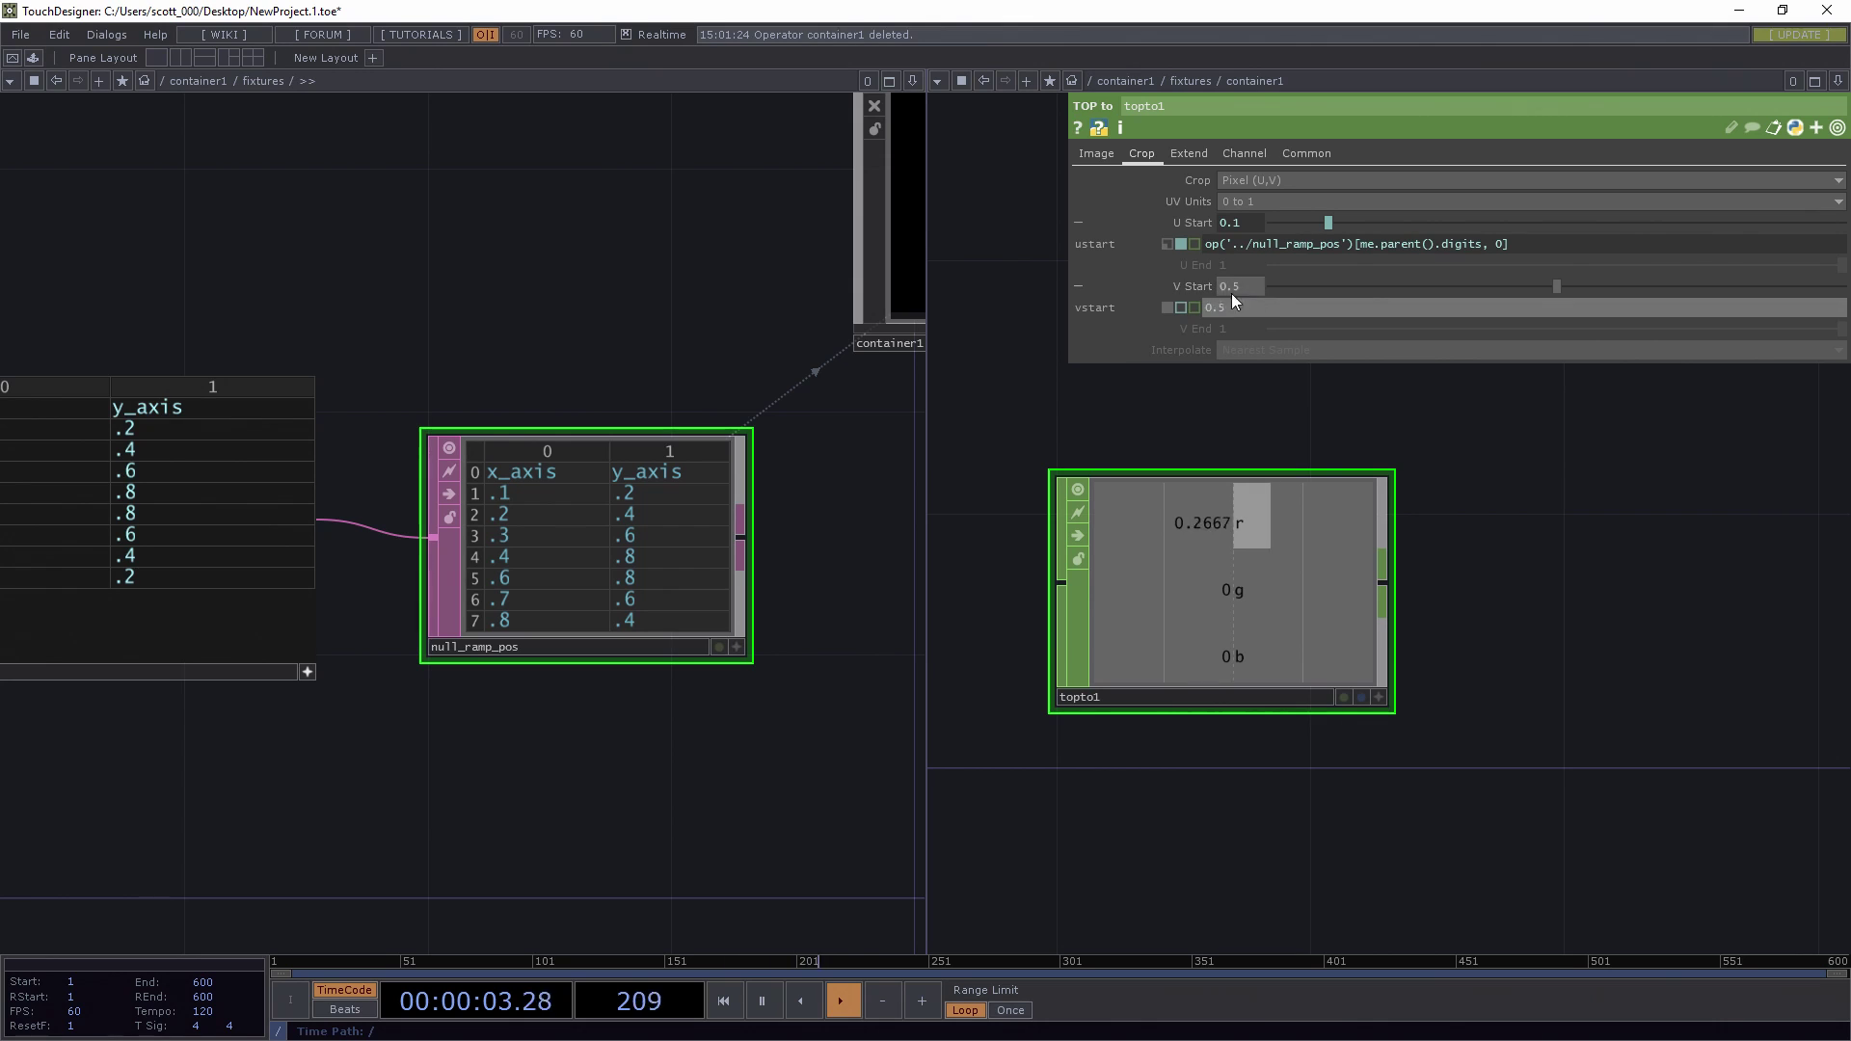
type("op('../null_ramp_pos')[me.parent().digits, 0]")
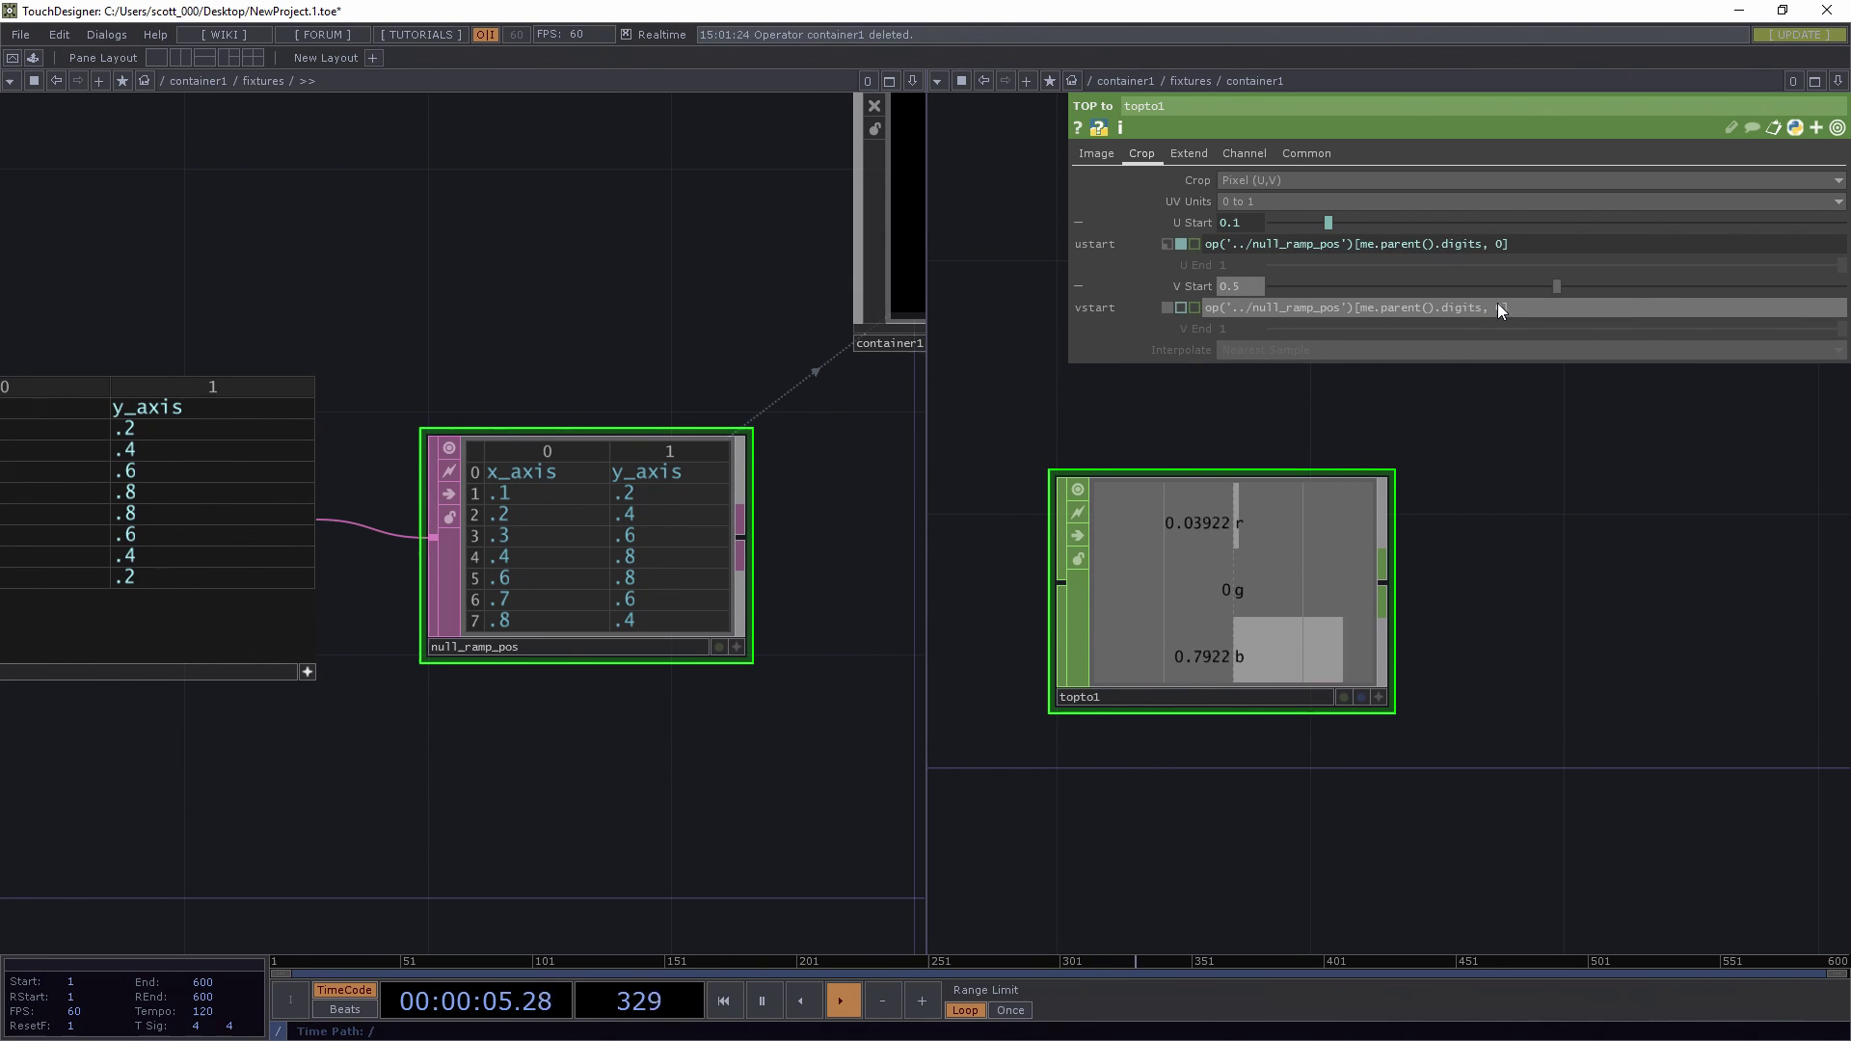
key("Left")
key("BackSpace")
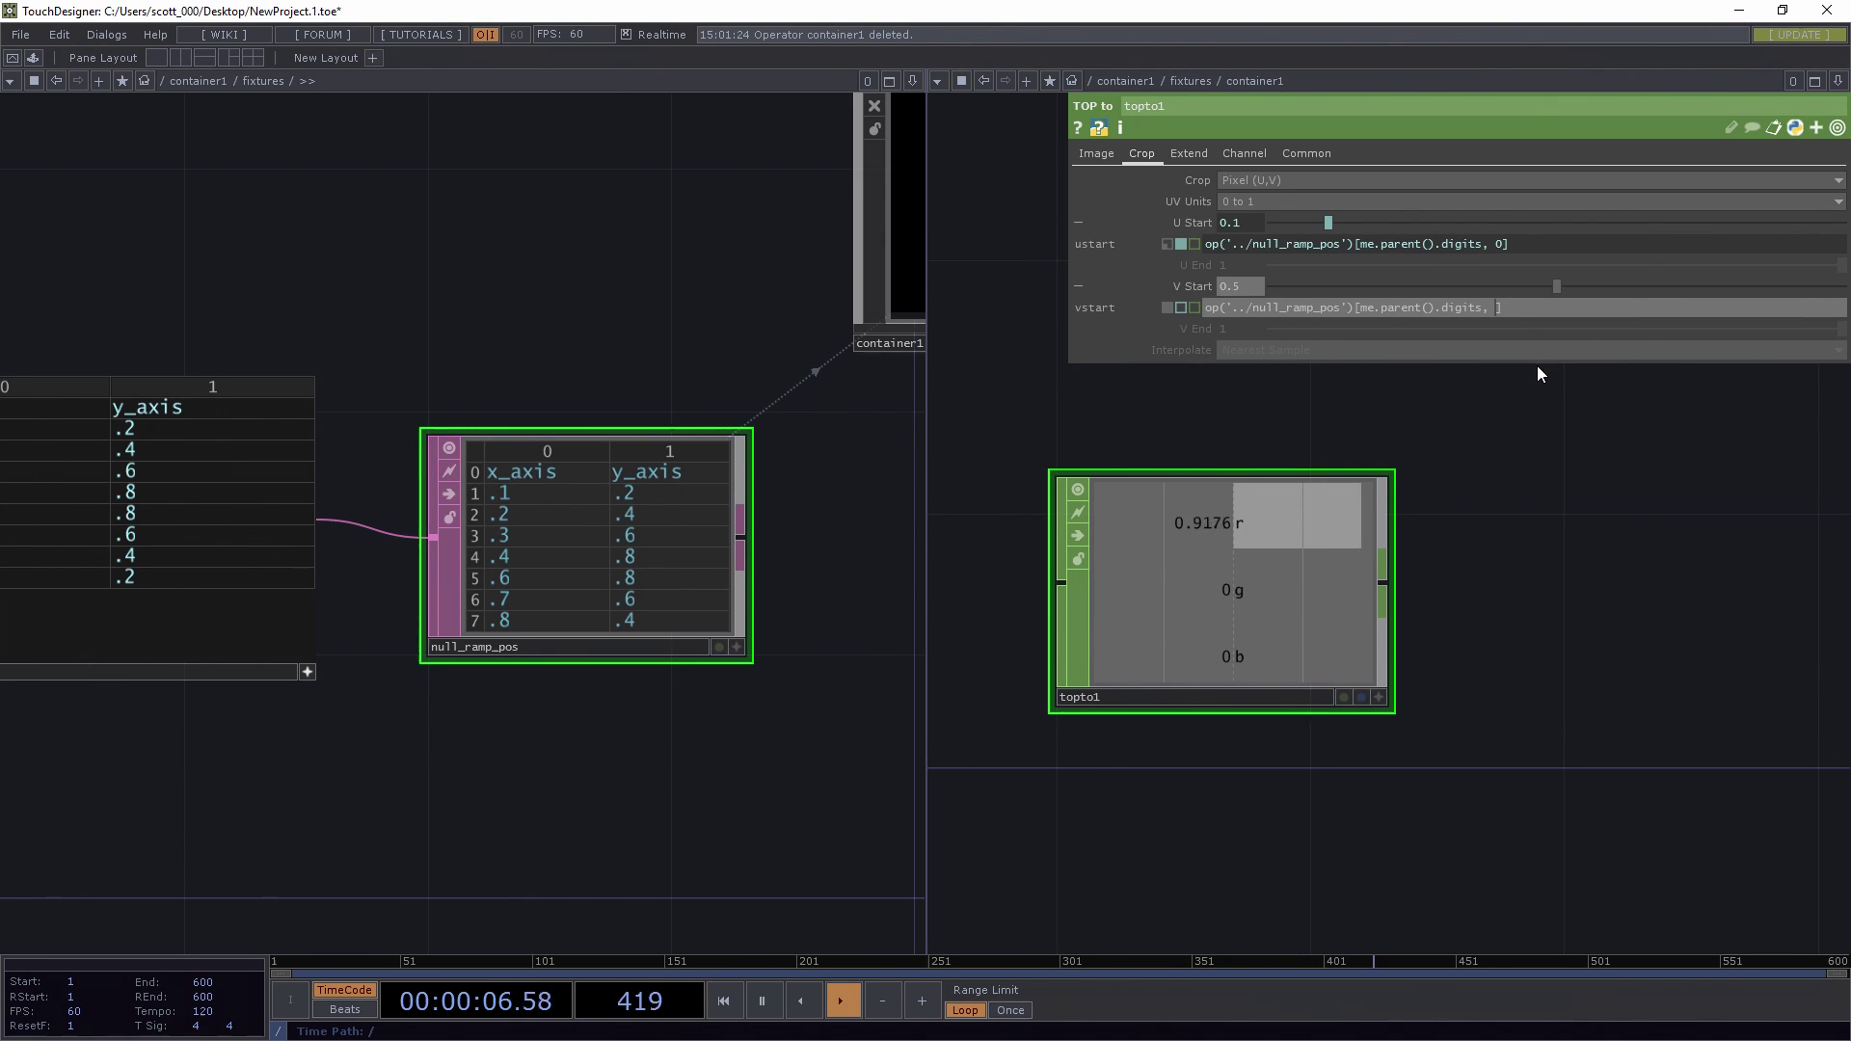
left_click(1503, 315)
key("BackSpace")
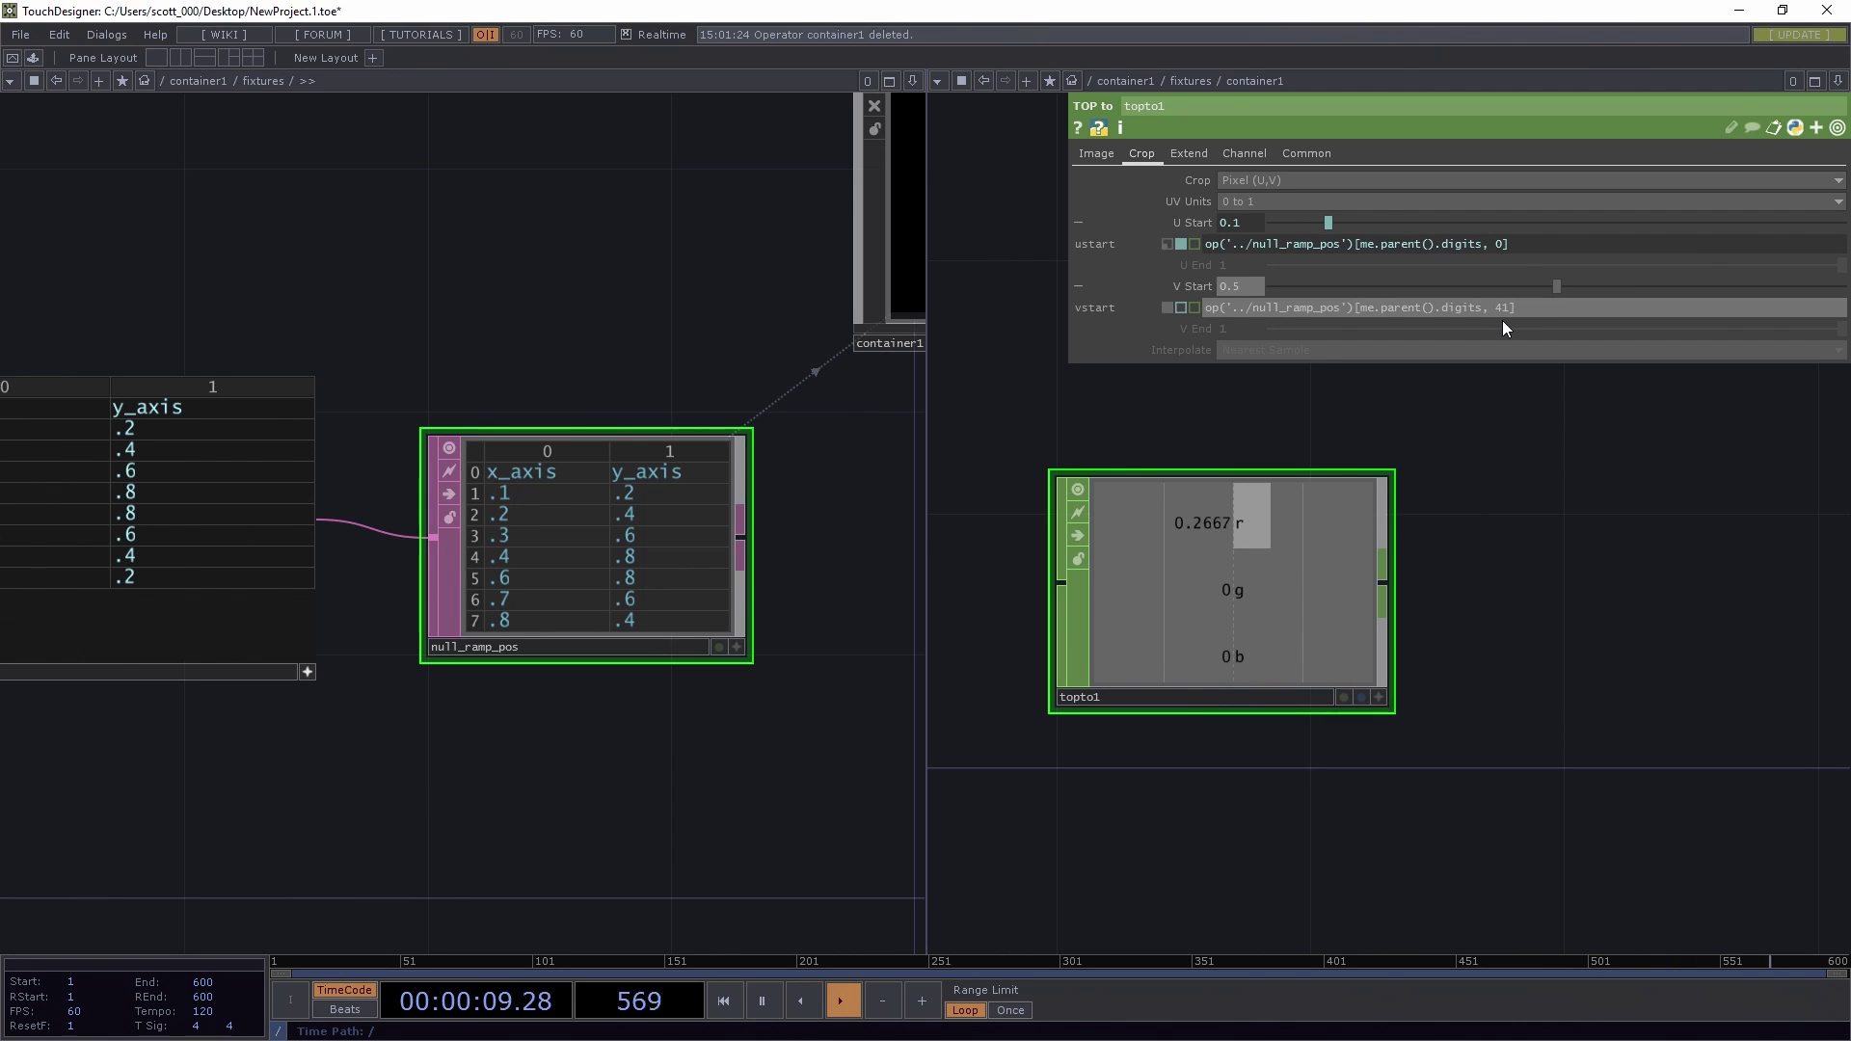
key("Return")
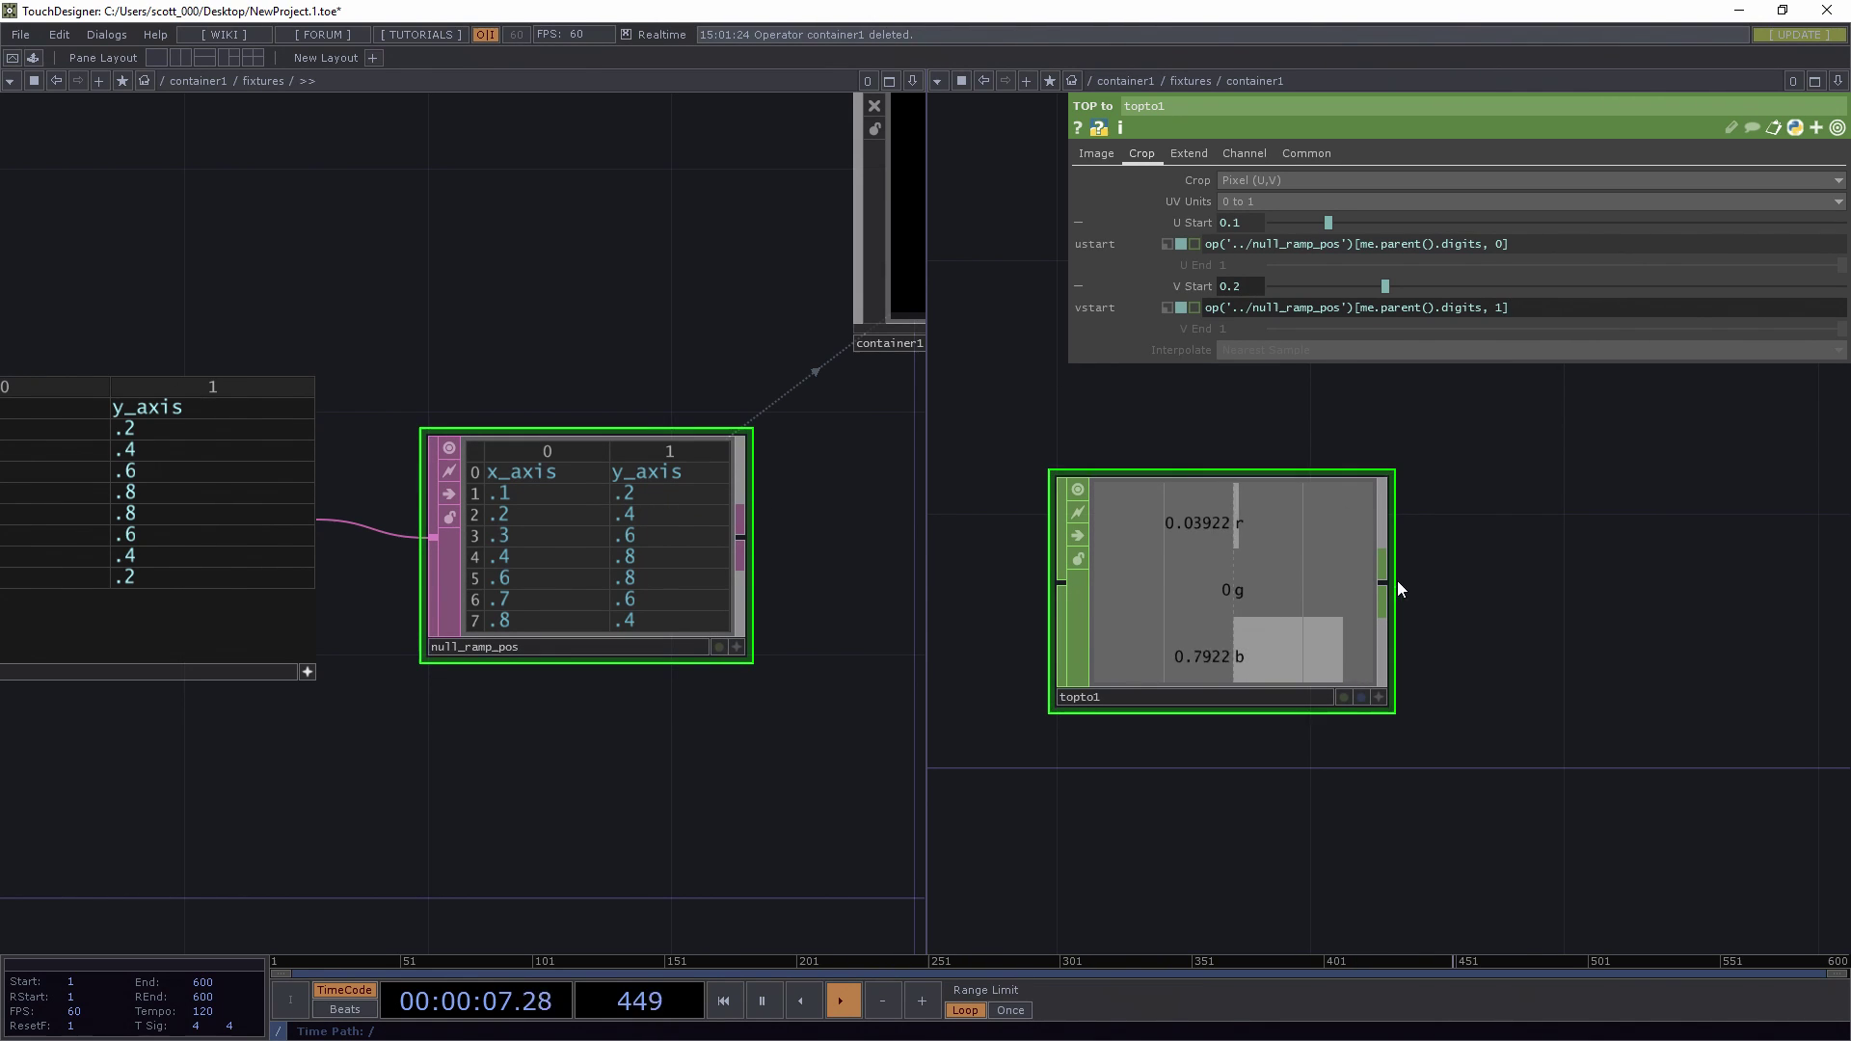
- Add a CHOP to TOP above the topto1 node in the container inside fixtures
scroll(1520, 582, "down", 5)
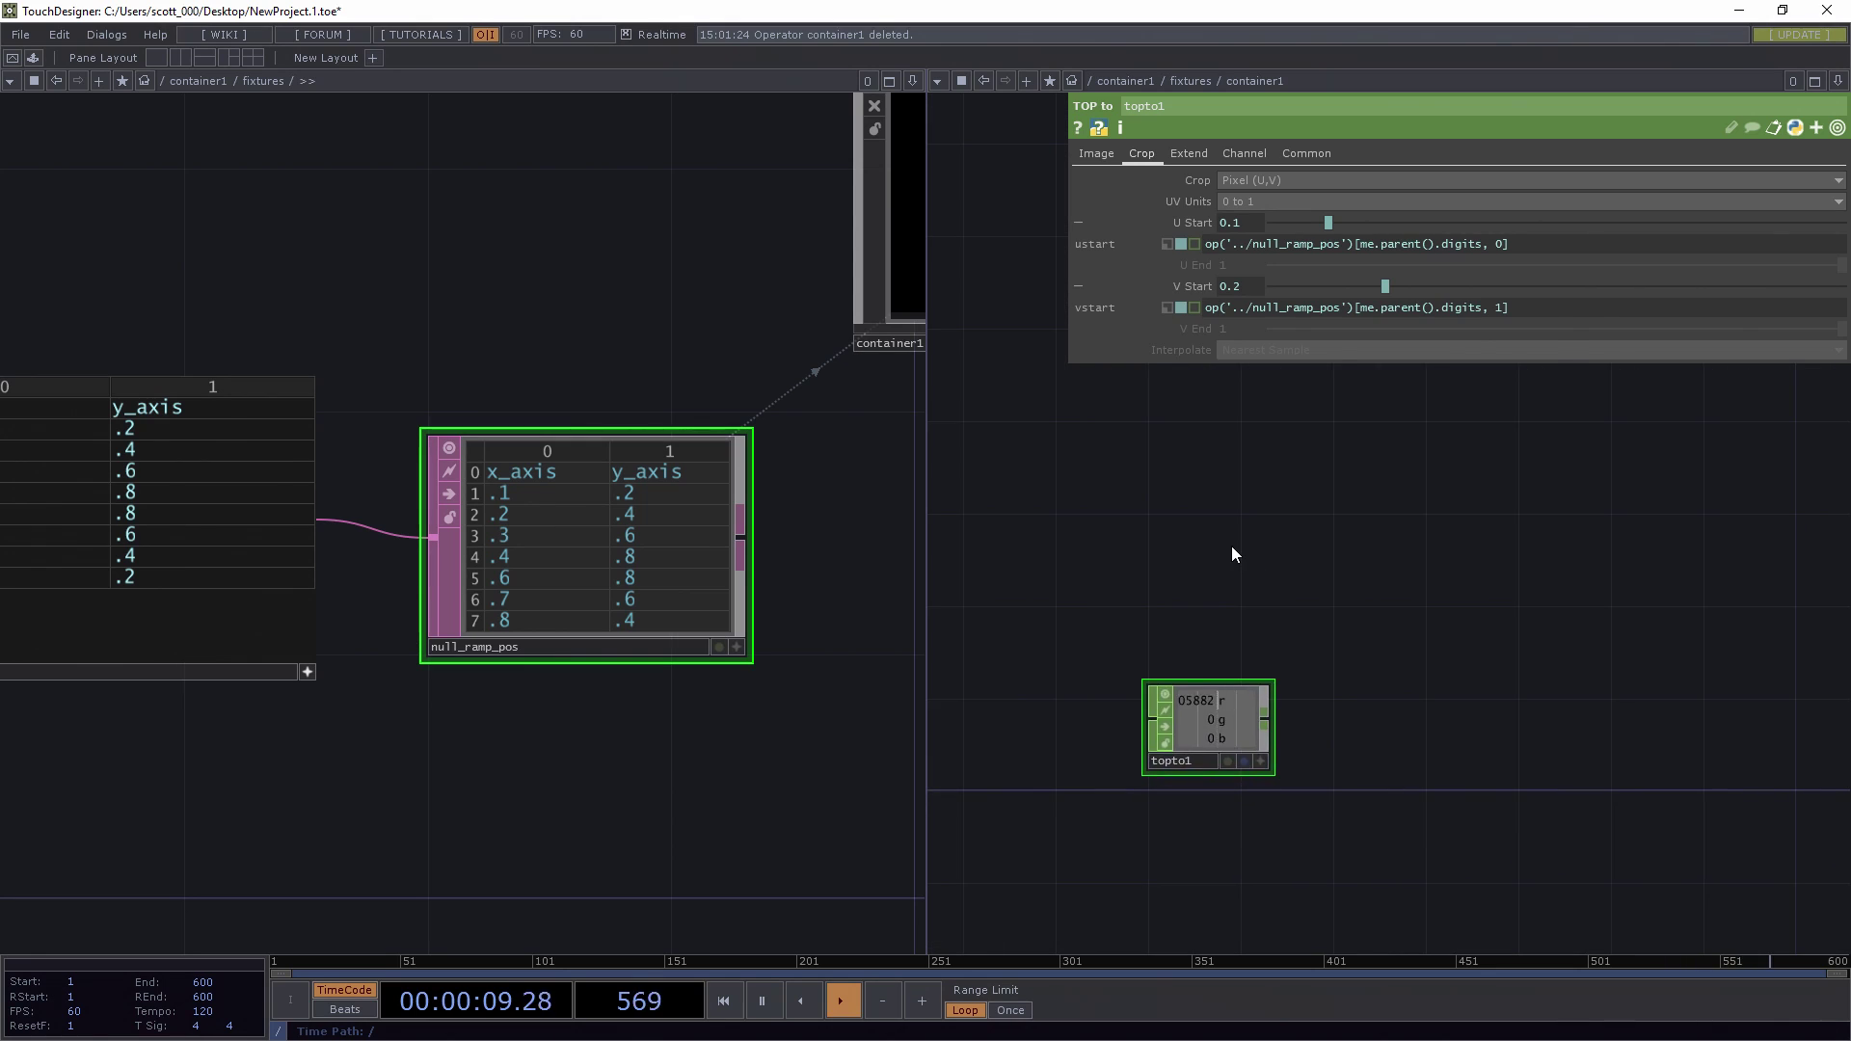
key("Tab")
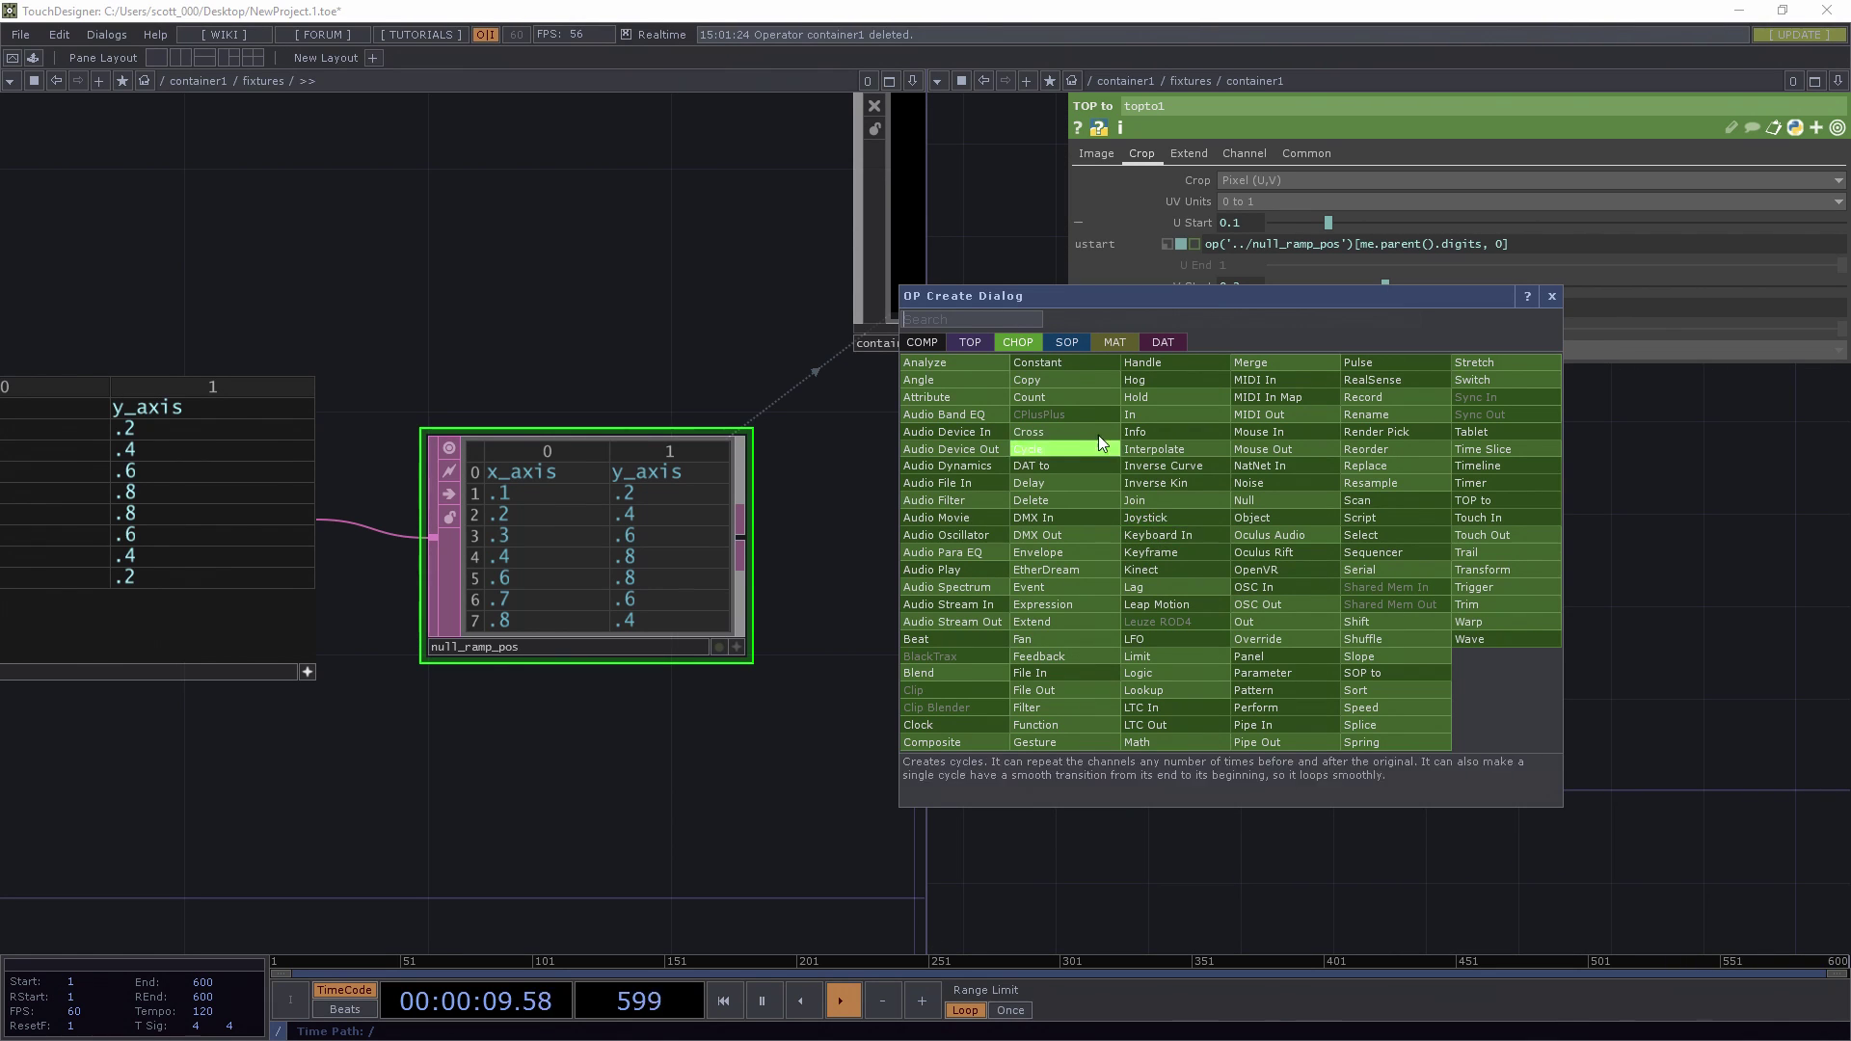
left_click(987, 344)
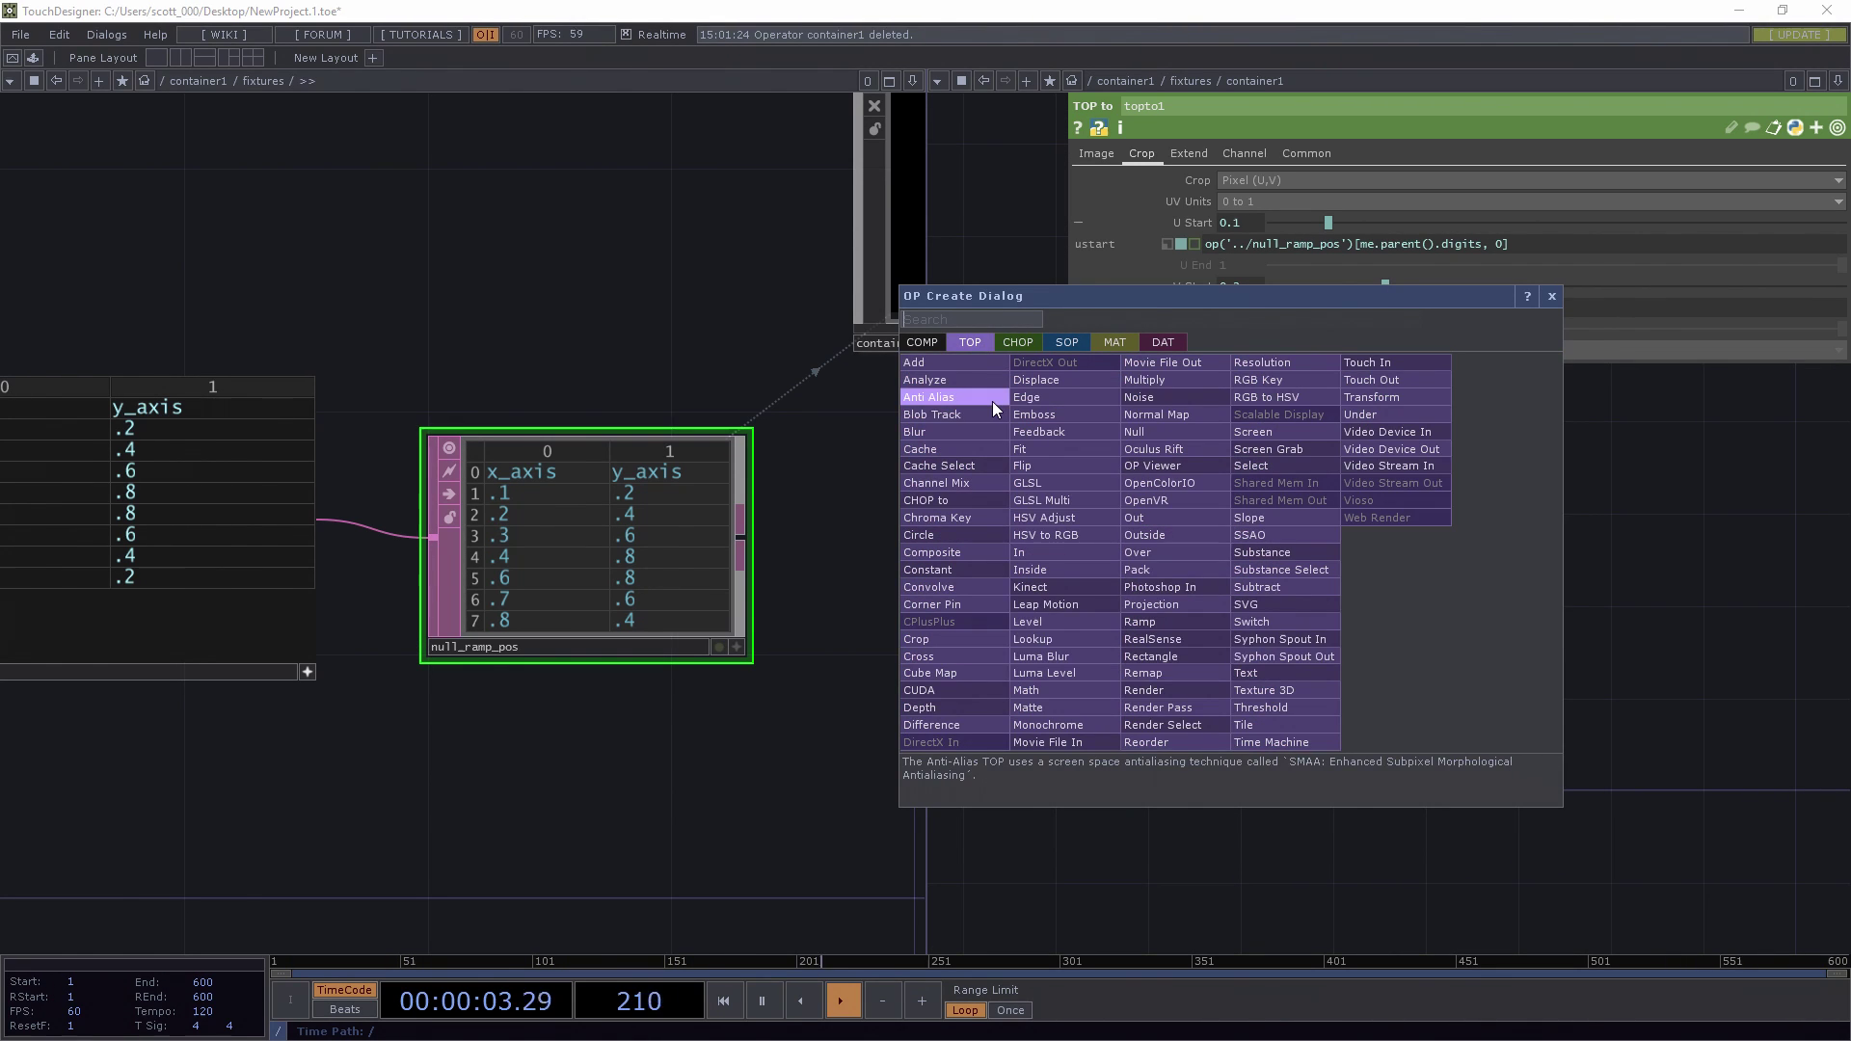
type("ch")
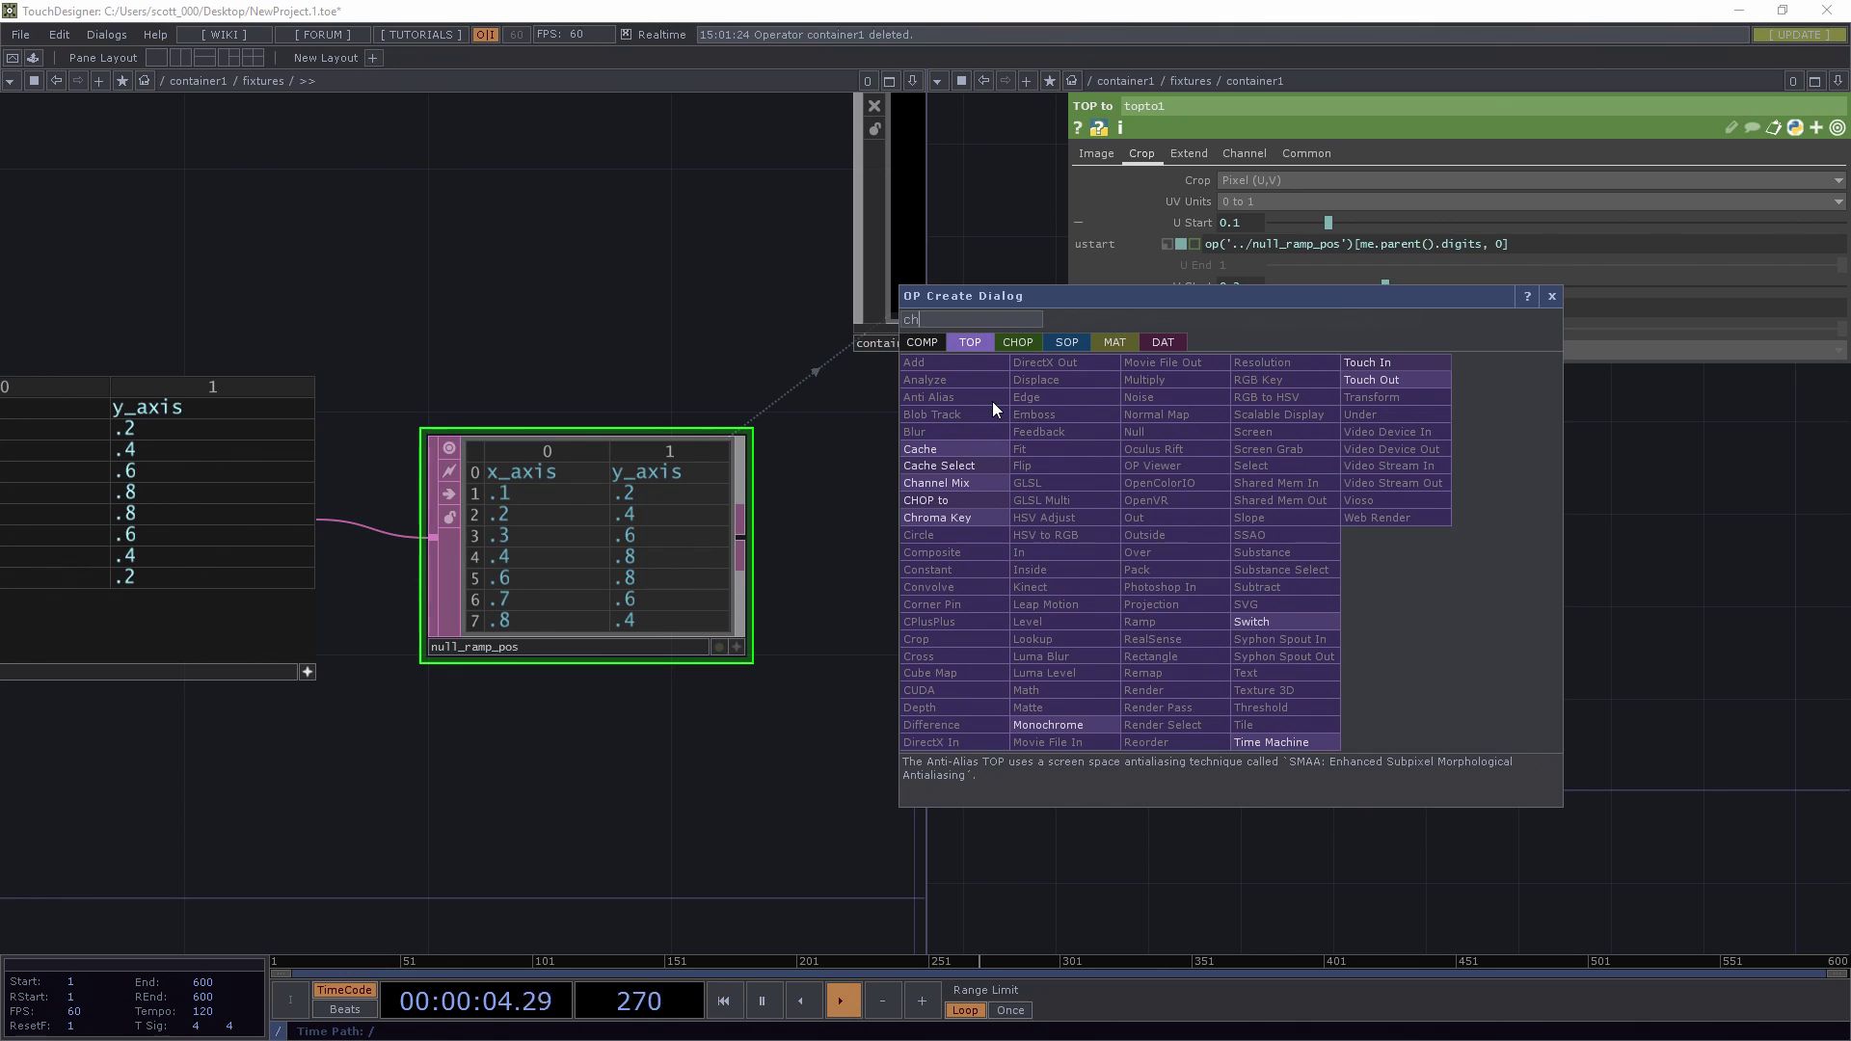
left_click(979, 500)
left_click(1234, 559)
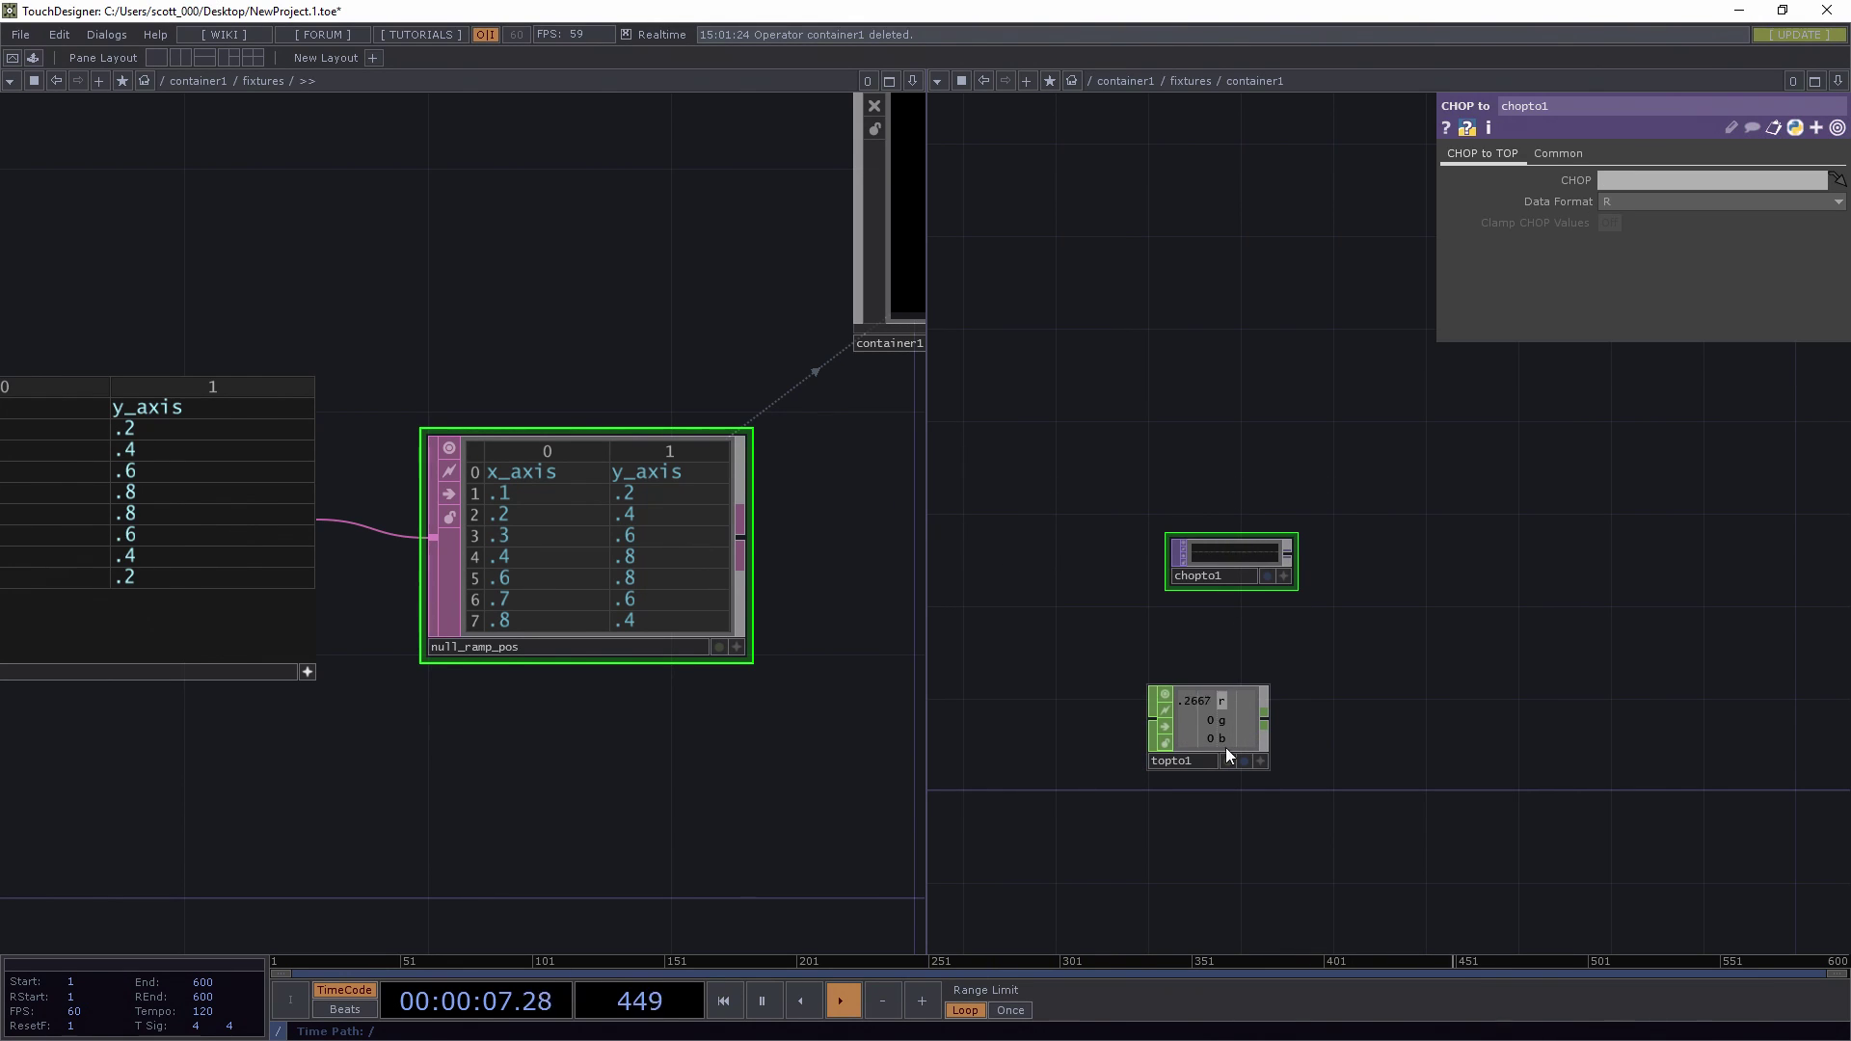
- Make topto1 the source CHOP of the new CHOP to TOP
left_click(1218, 701)
scroll(1225, 557, "up", 3)
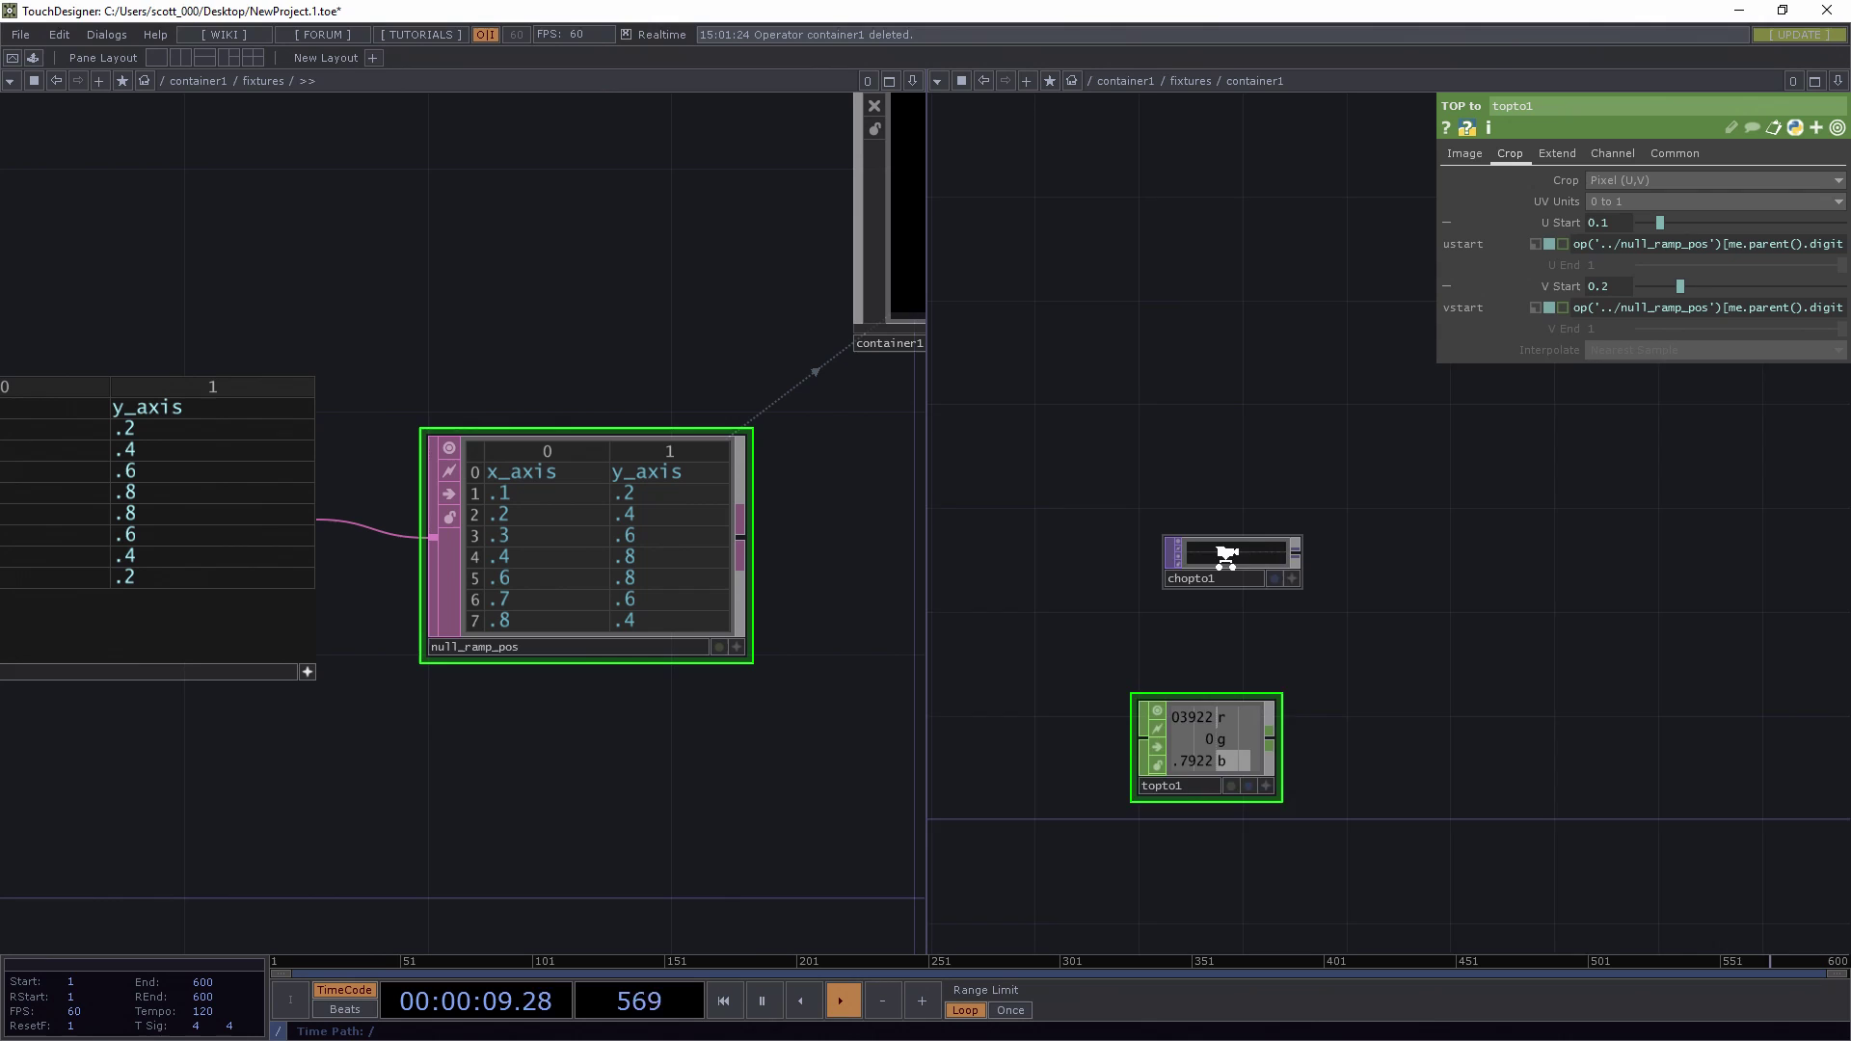
left_click_drag(1206, 800, 1245, 542)
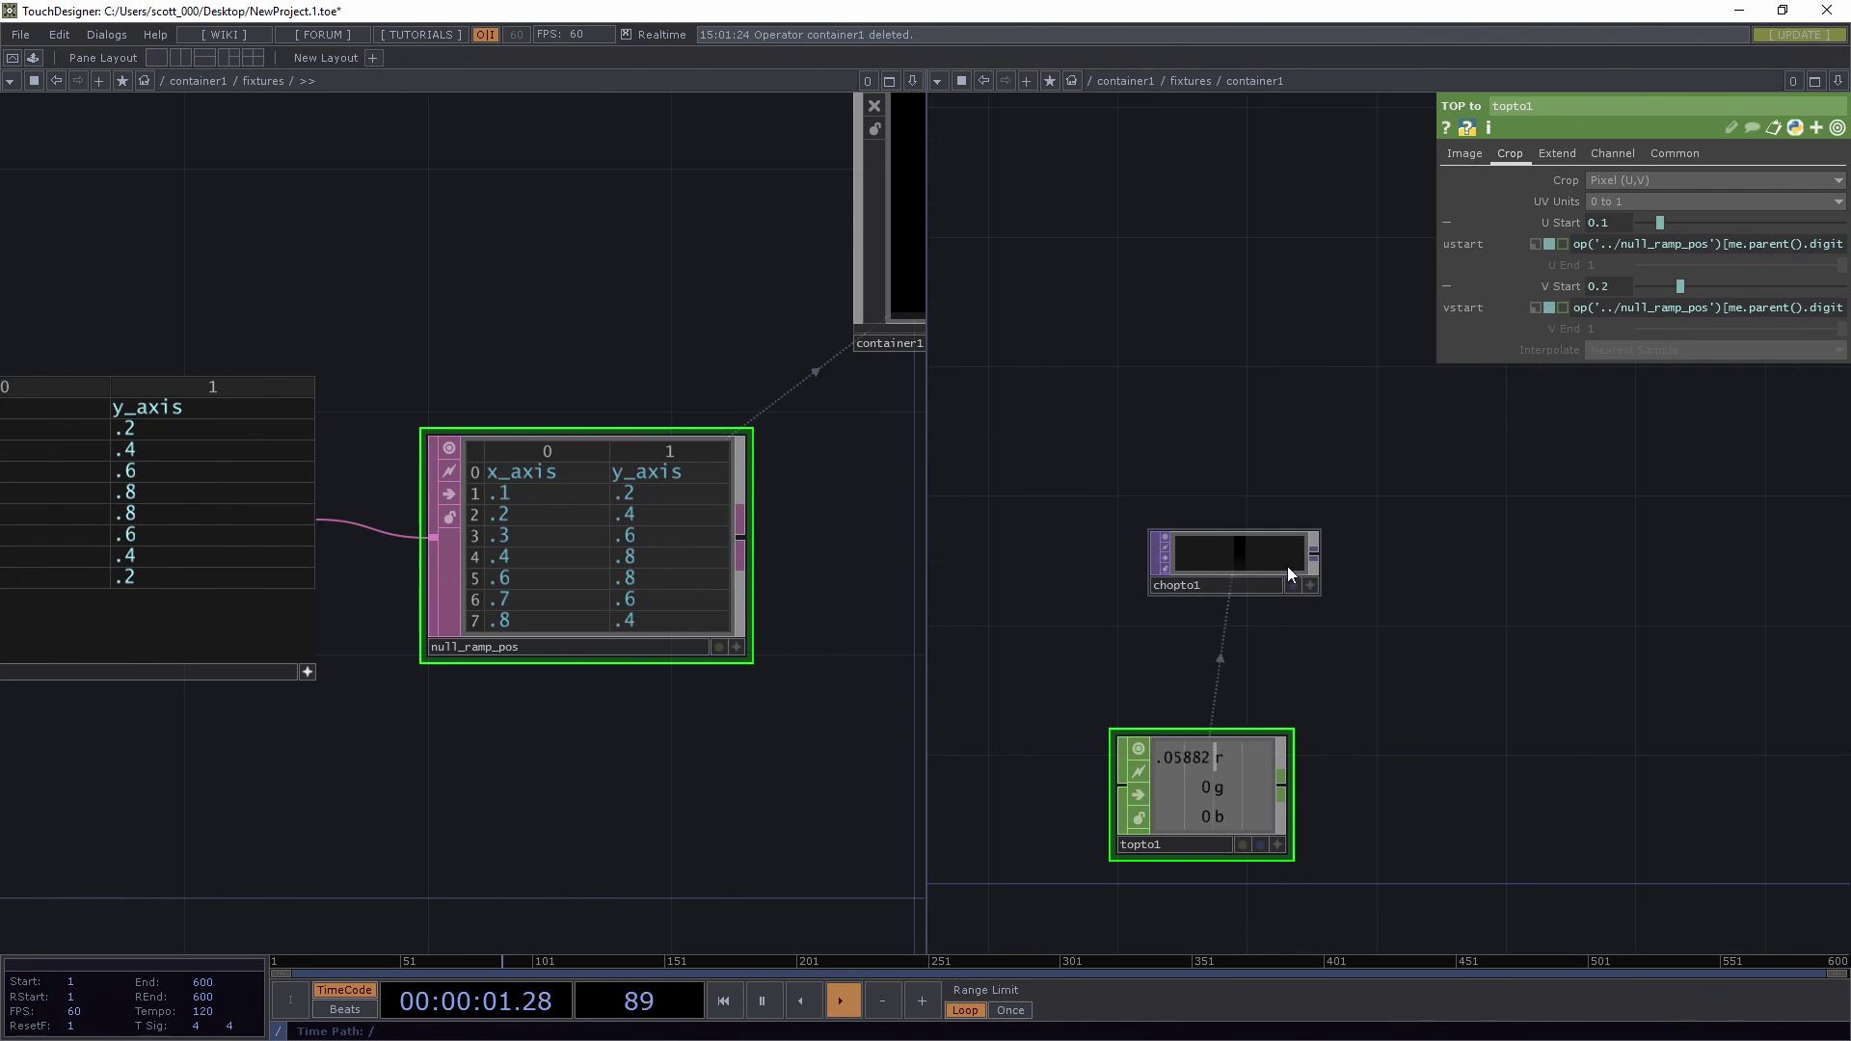
- Set the CHOP to TOP's Data Format to RGB
scroll(1273, 552, "up", 2)
left_click(1272, 553)
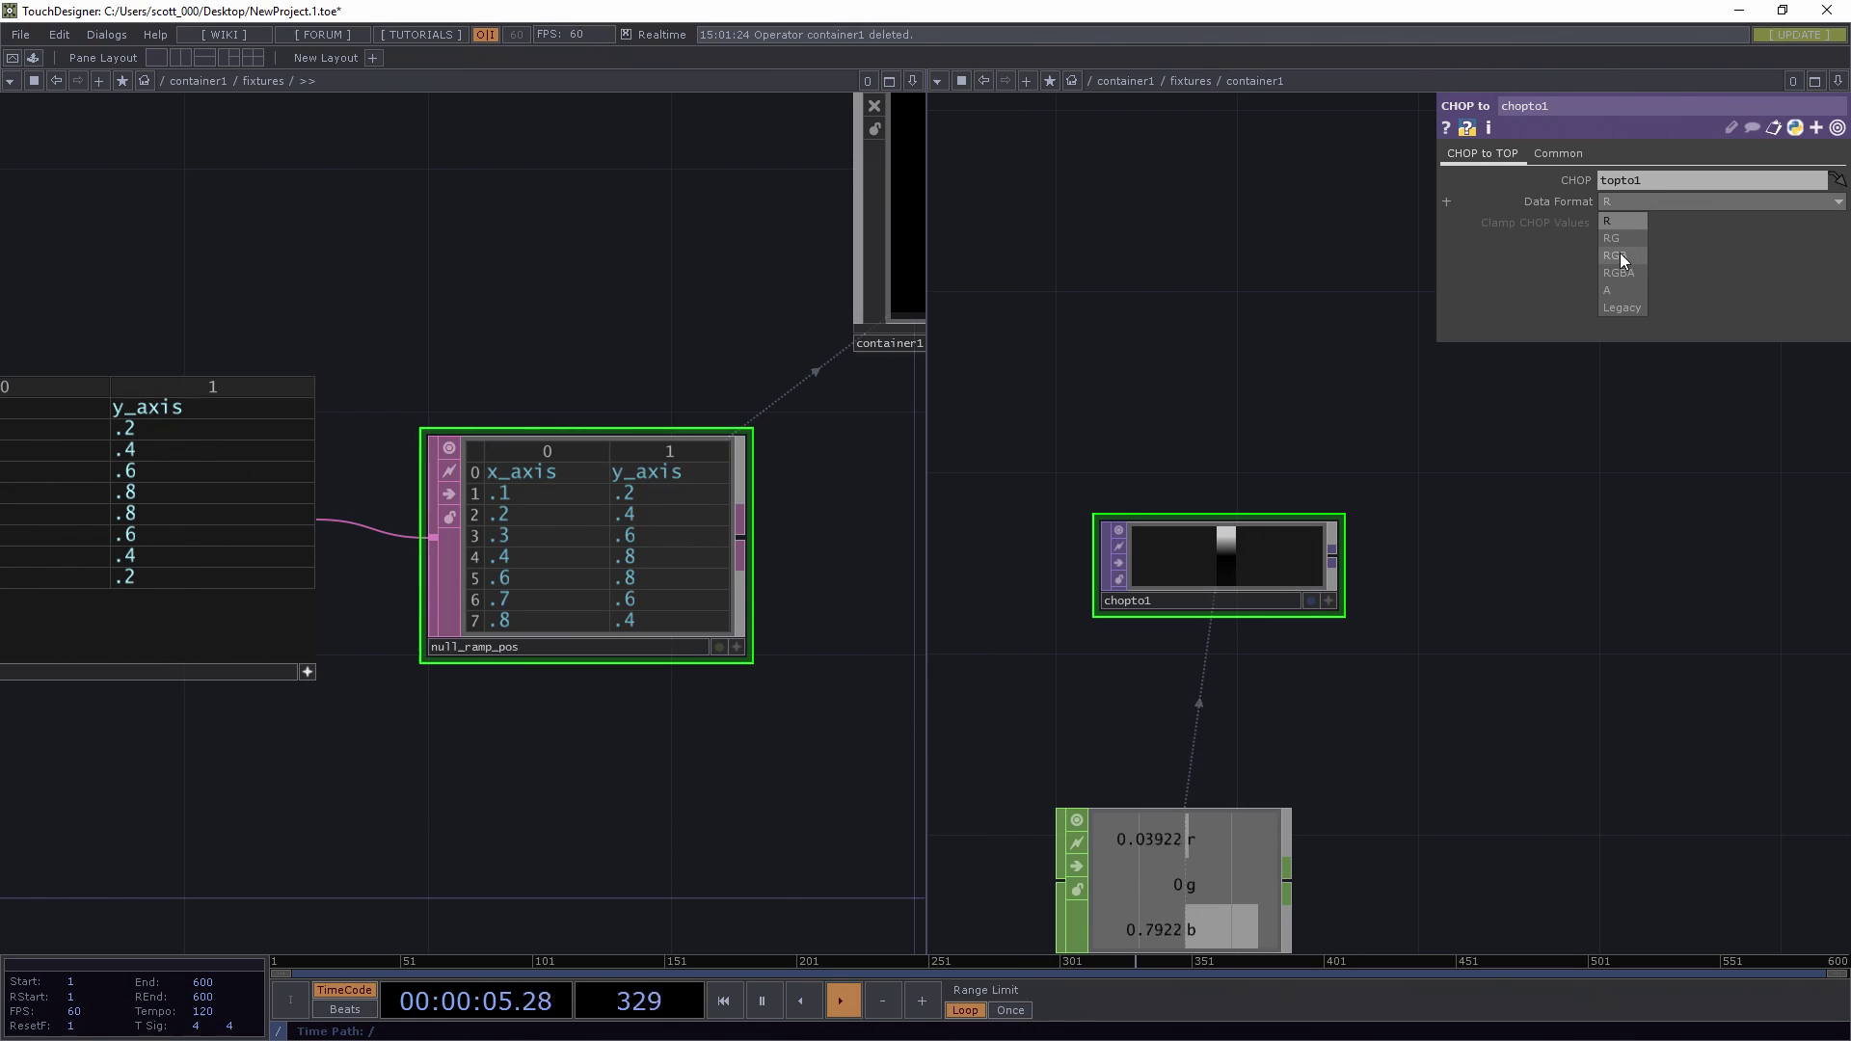
left_click(1619, 254)
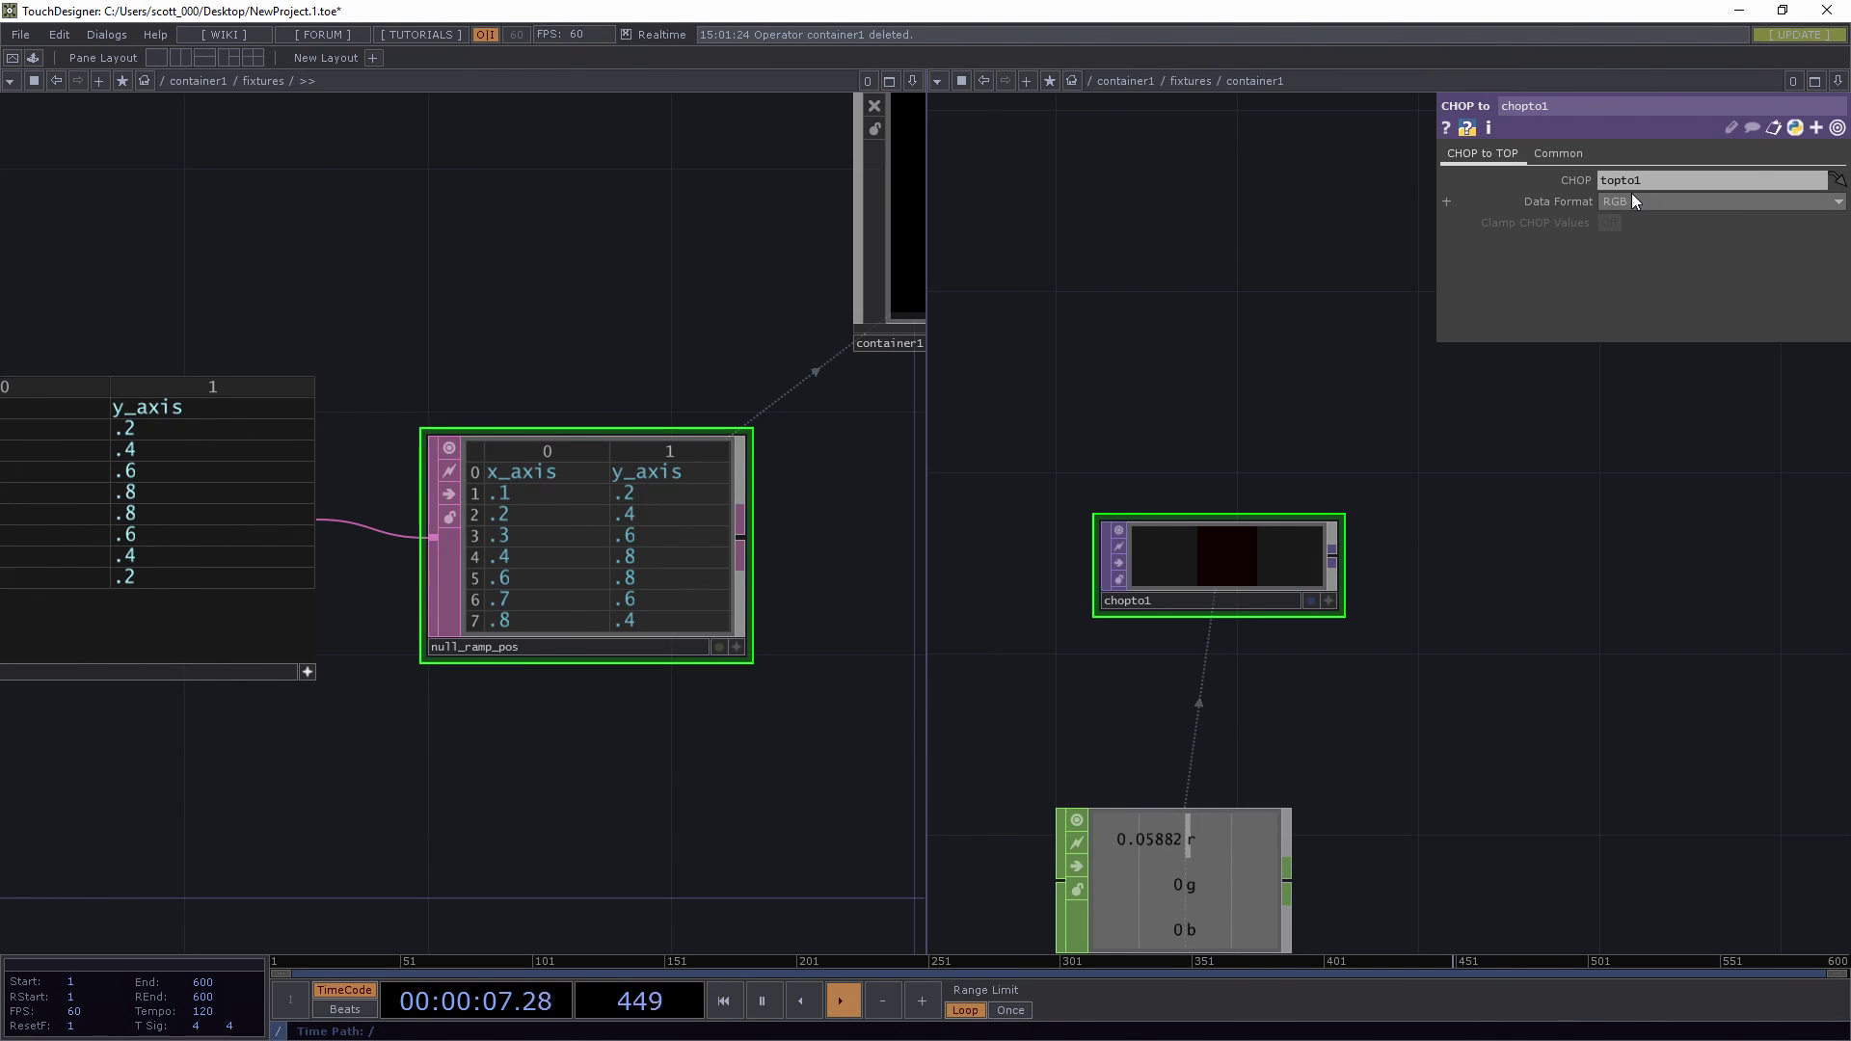
- Display the ramp container in the other network pane and place topto1 close beneath chopto1
left_click_drag(1232, 590, 1187, 499)
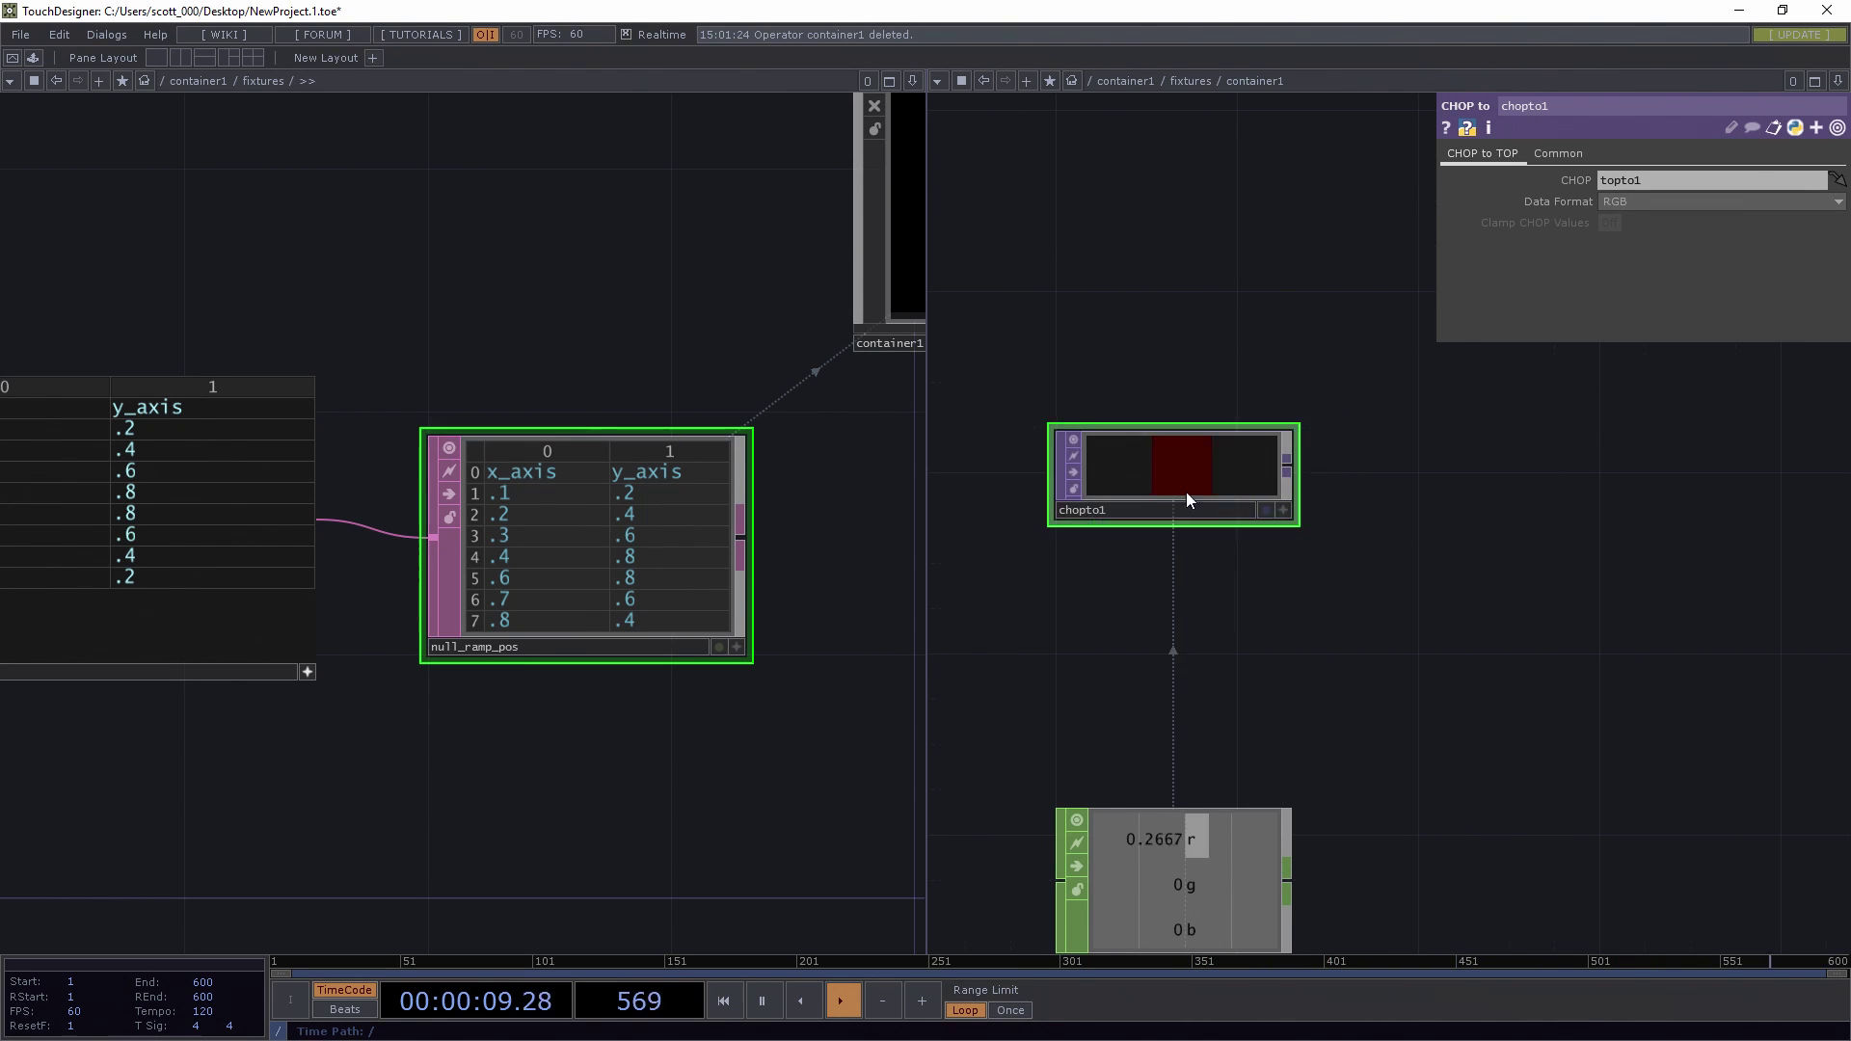
middle_click_drag(523, 334, 438, 293)
key("u")
scroll(454, 562, "up", 6)
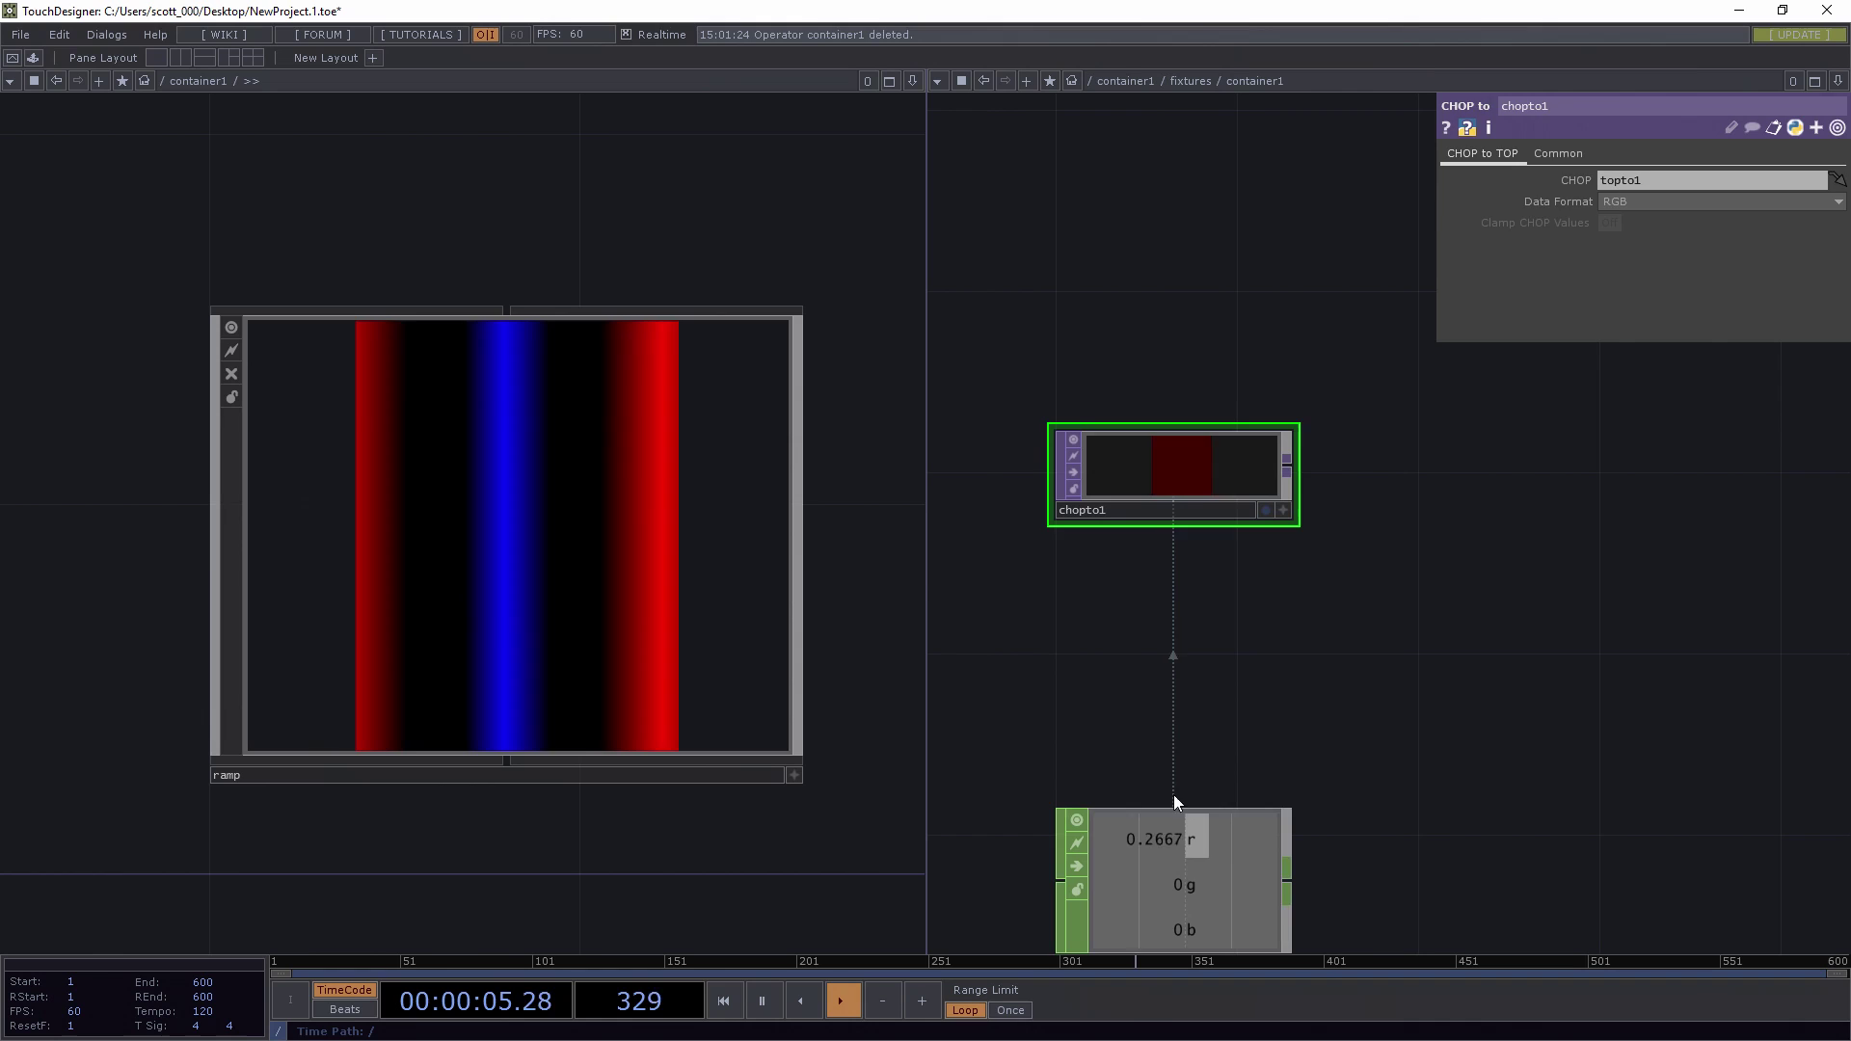
left_click(1161, 887)
left_click_drag(1160, 887, 1174, 652)
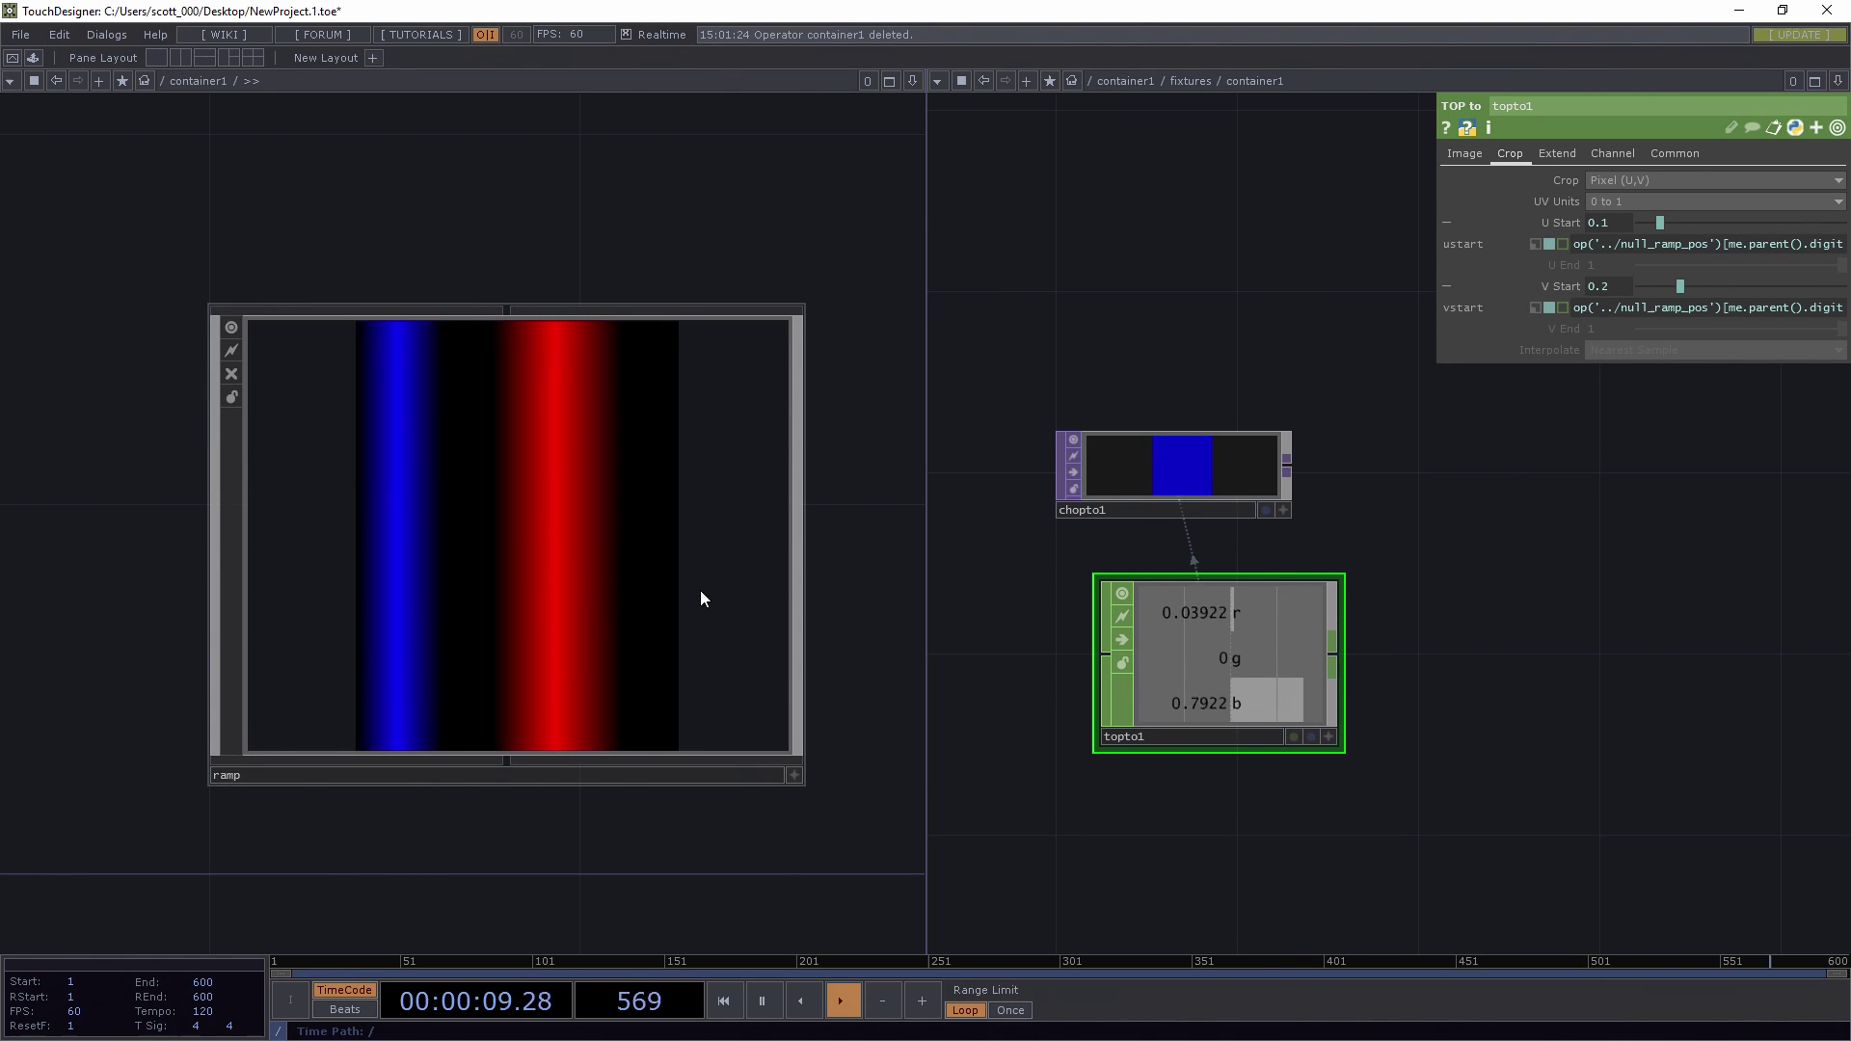
- Append an Out CHOP to topto1 and position it beside that node
right_click(1340, 652)
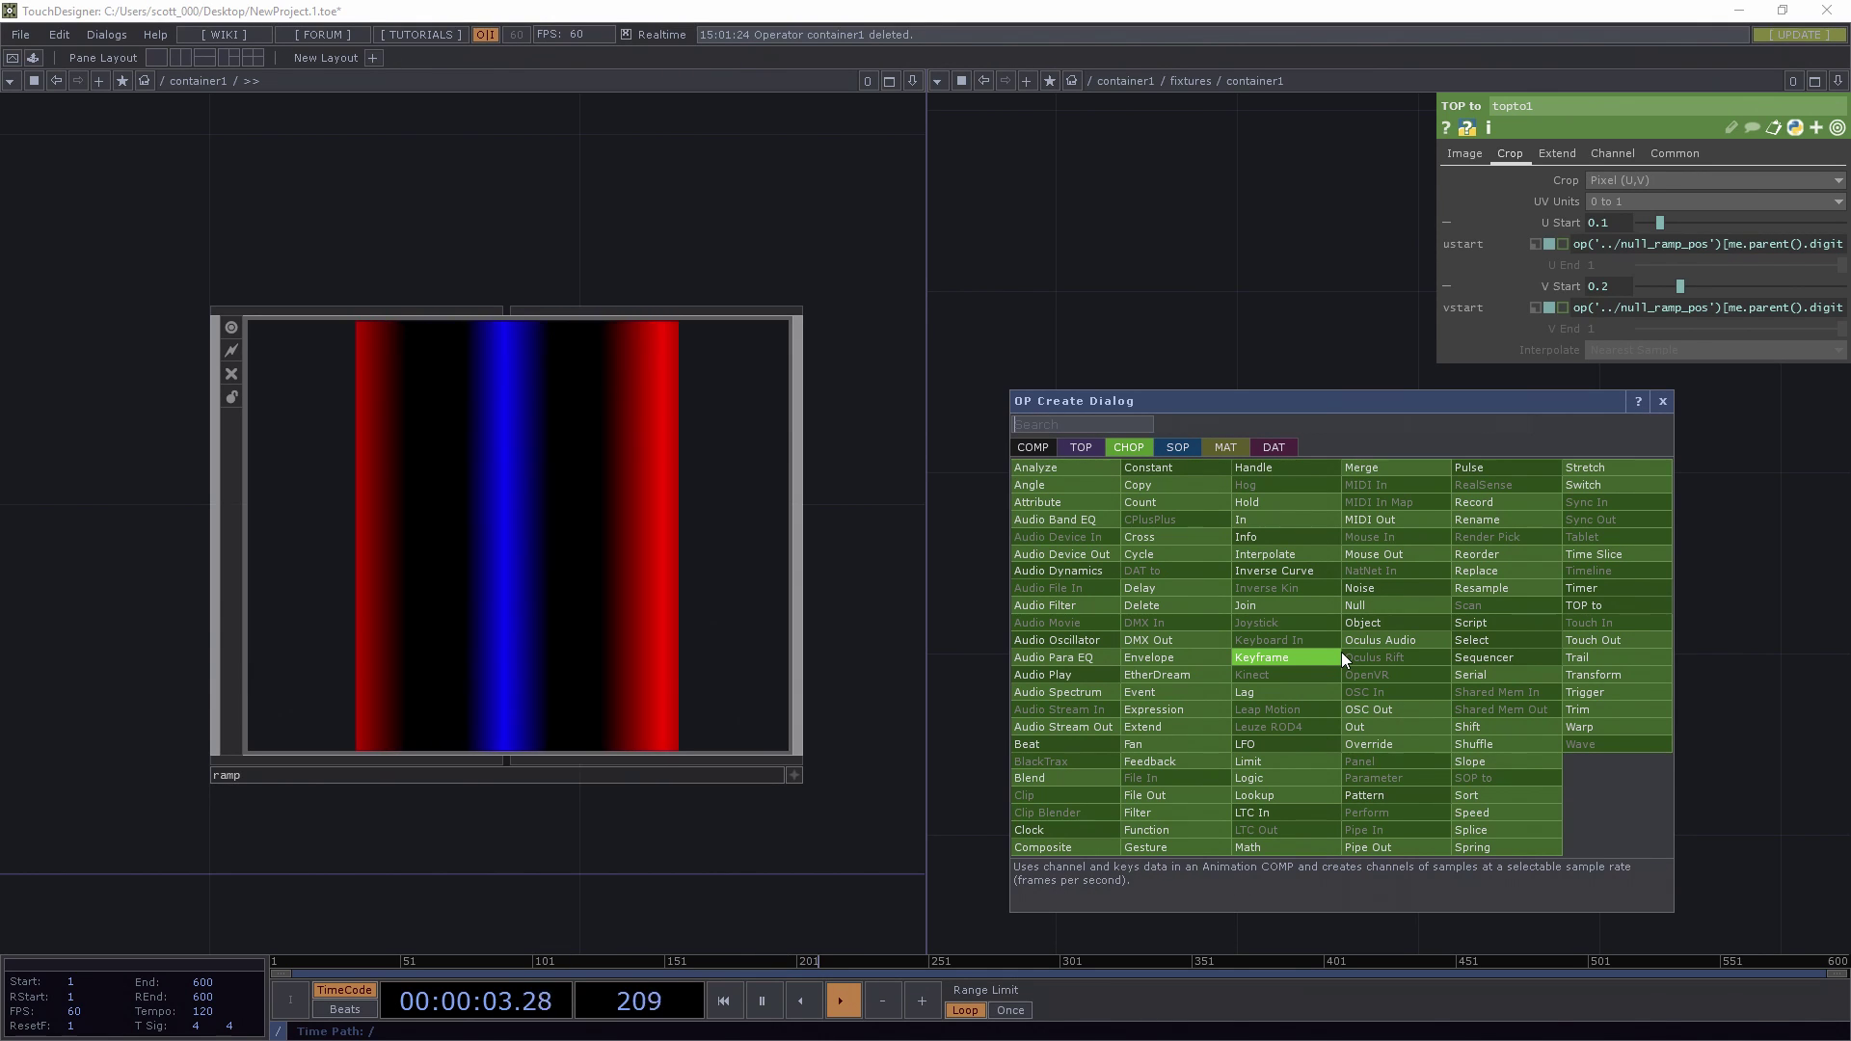
type("out")
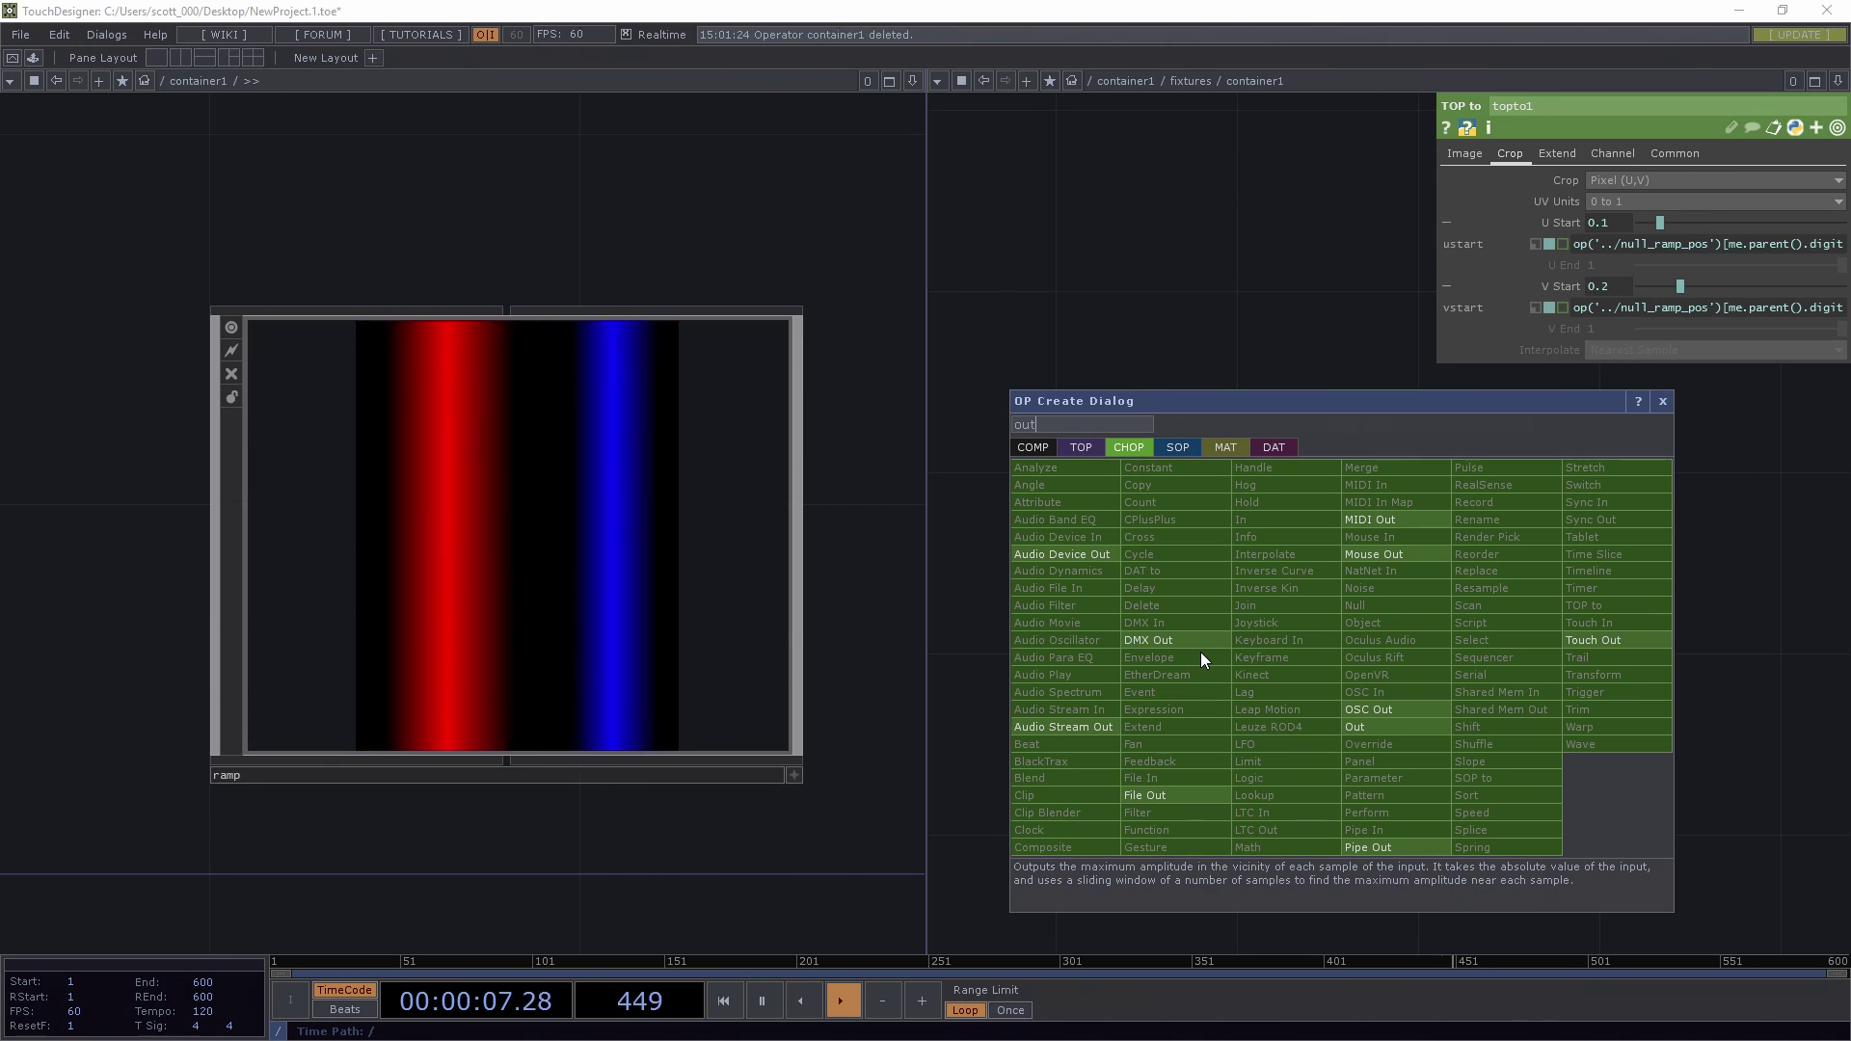
left_click(1359, 727)
left_click(1571, 662)
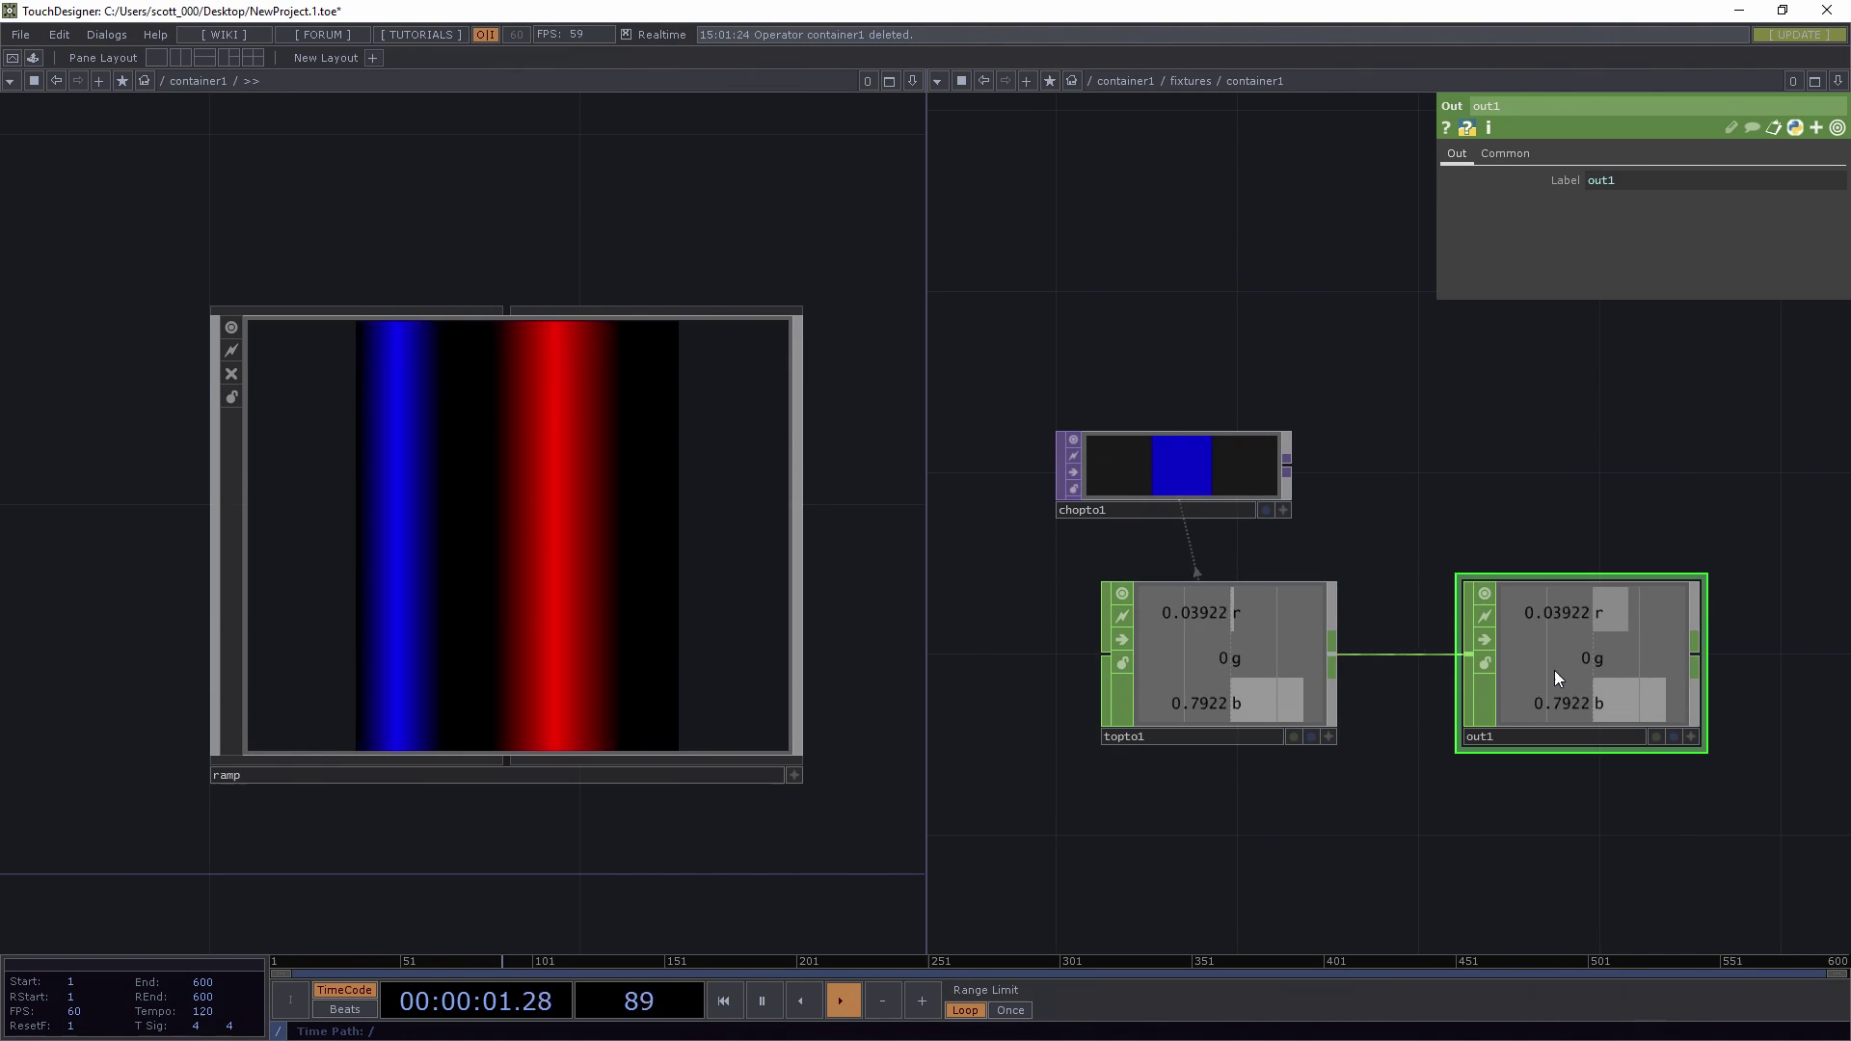
left_click_drag(1557, 703, 1488, 696)
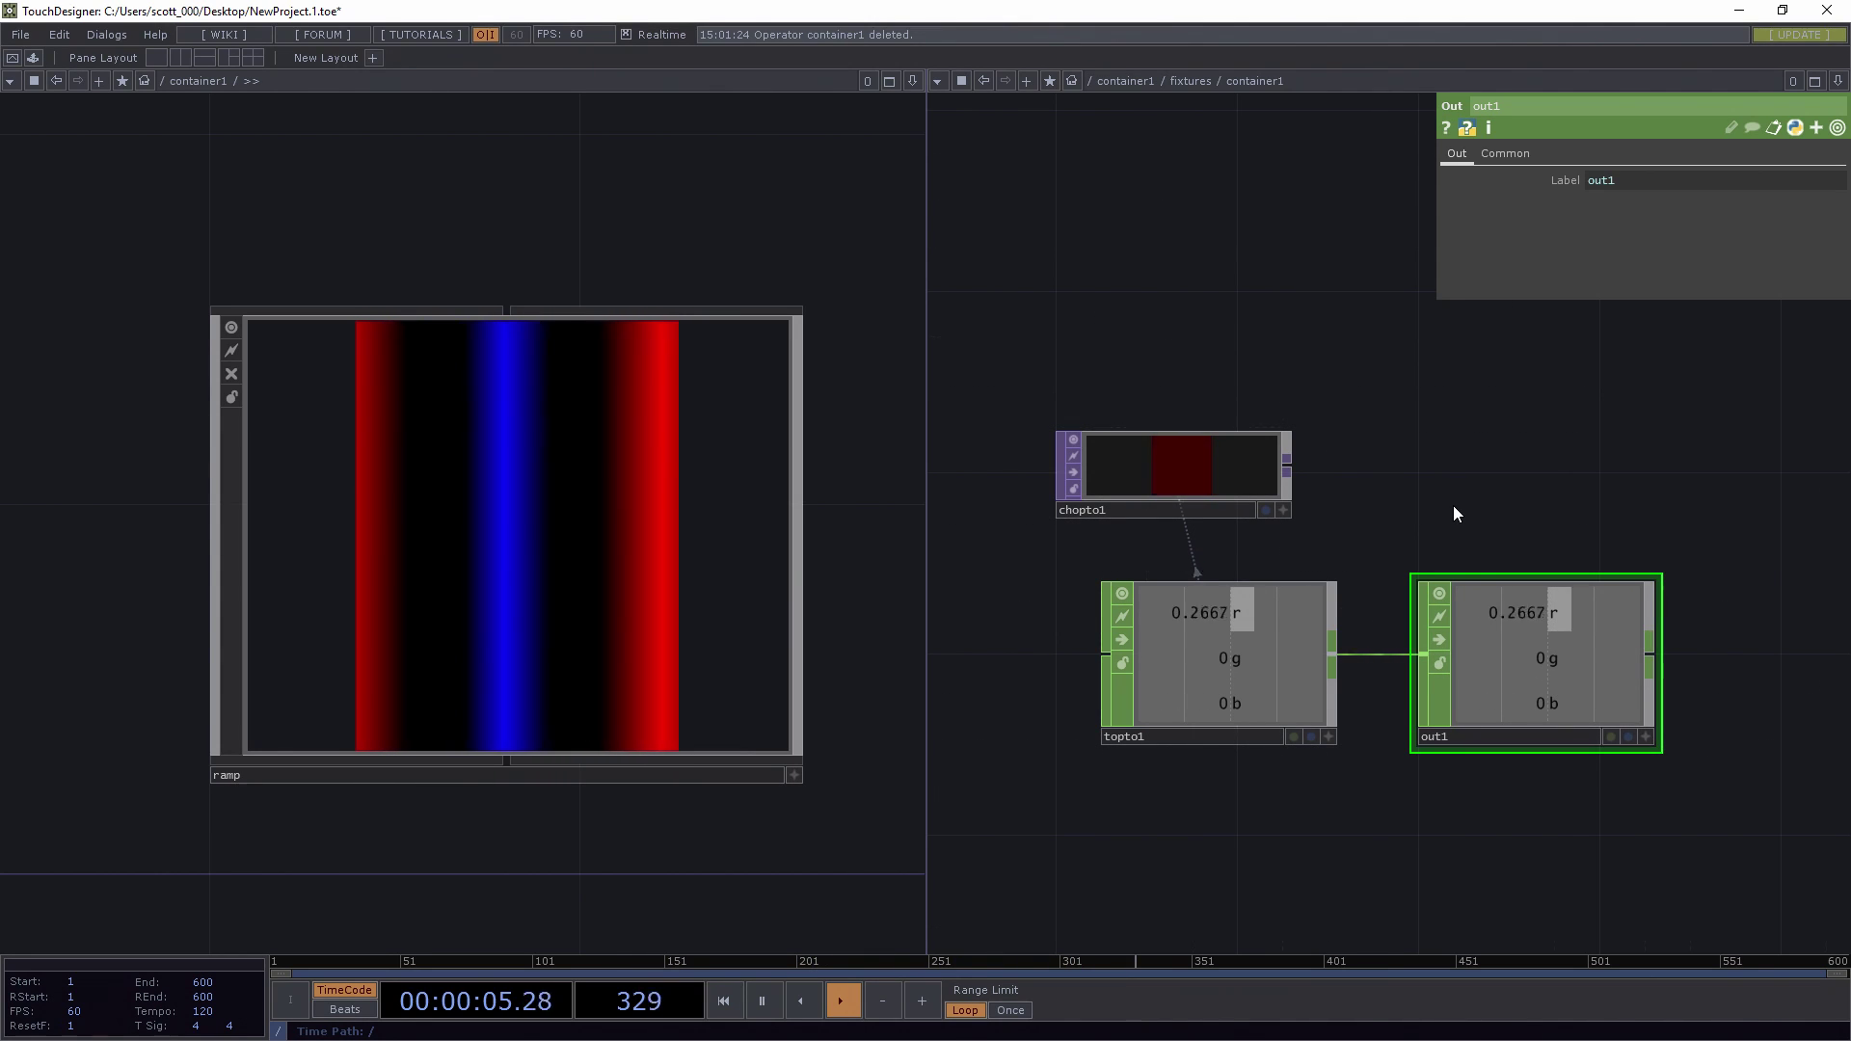
- Return to the fixtures network and add a Replicator COMP beside container1
key("u")
scroll(1467, 551, "down", 2)
left_click_drag(1467, 551, 1359, 602)
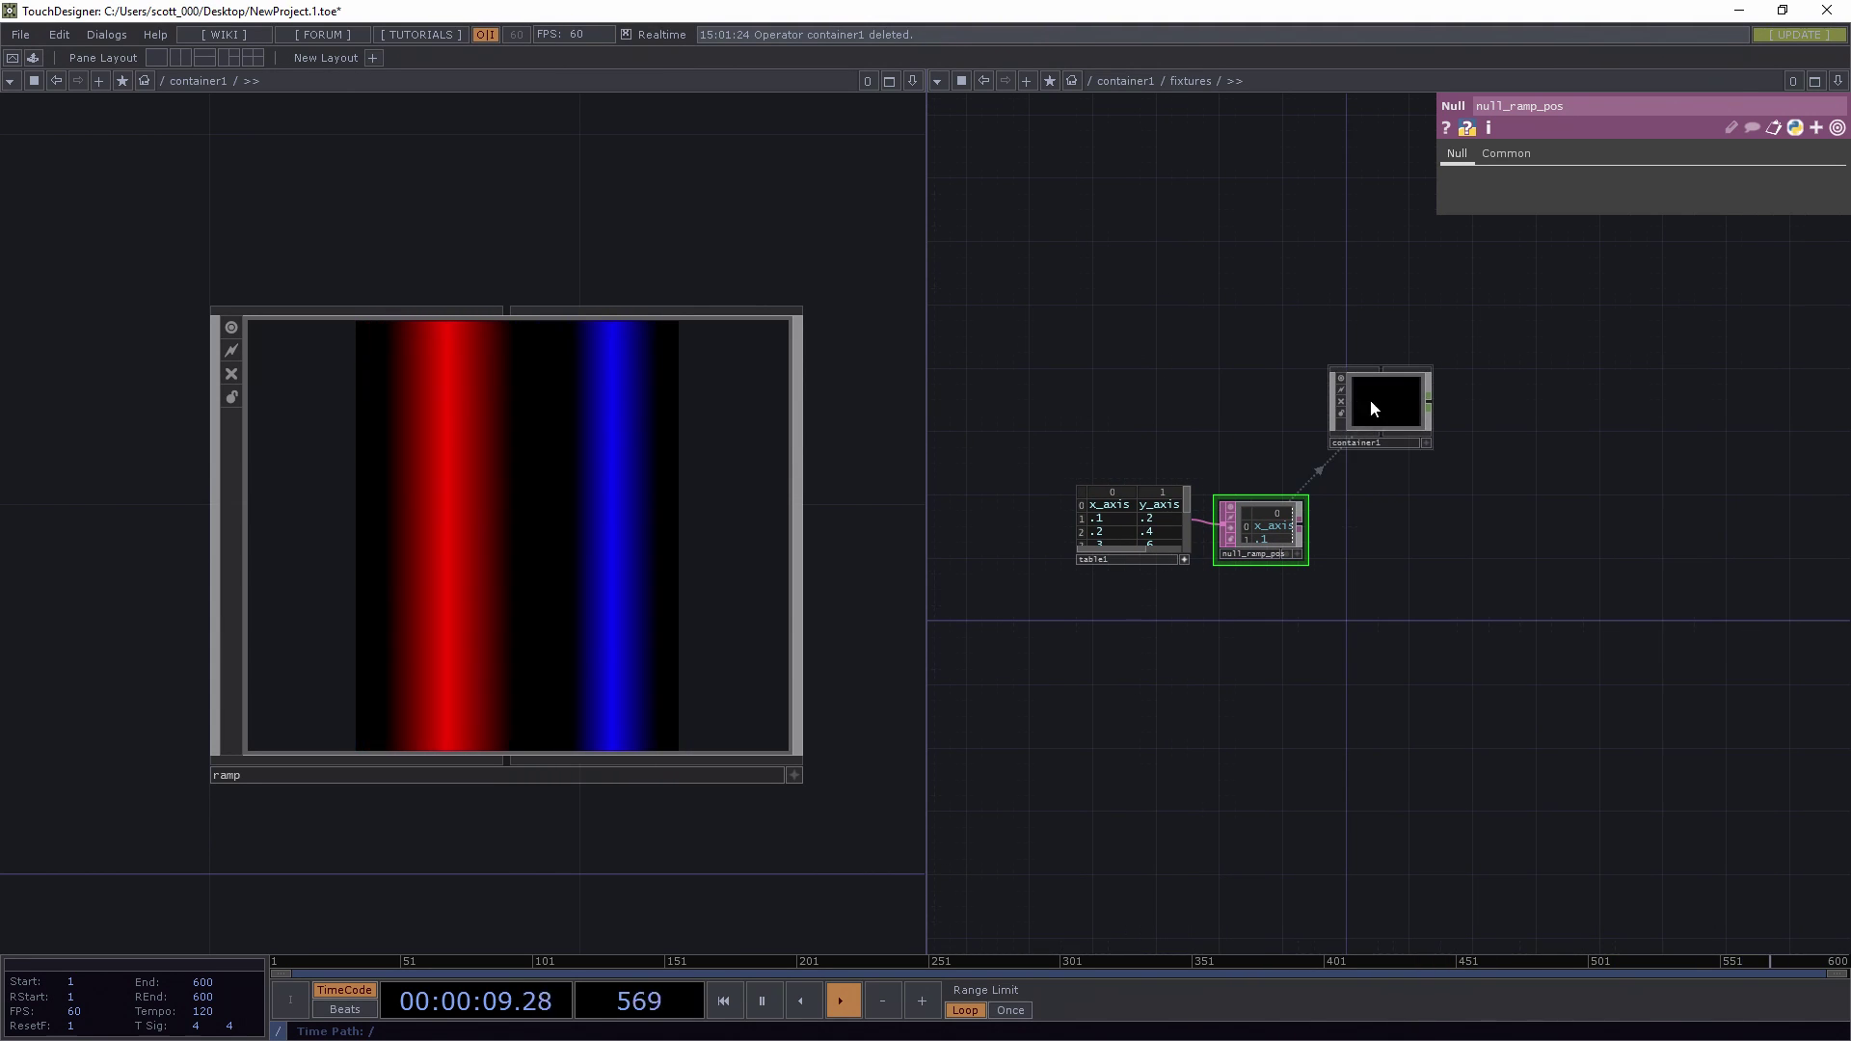
key("Tab")
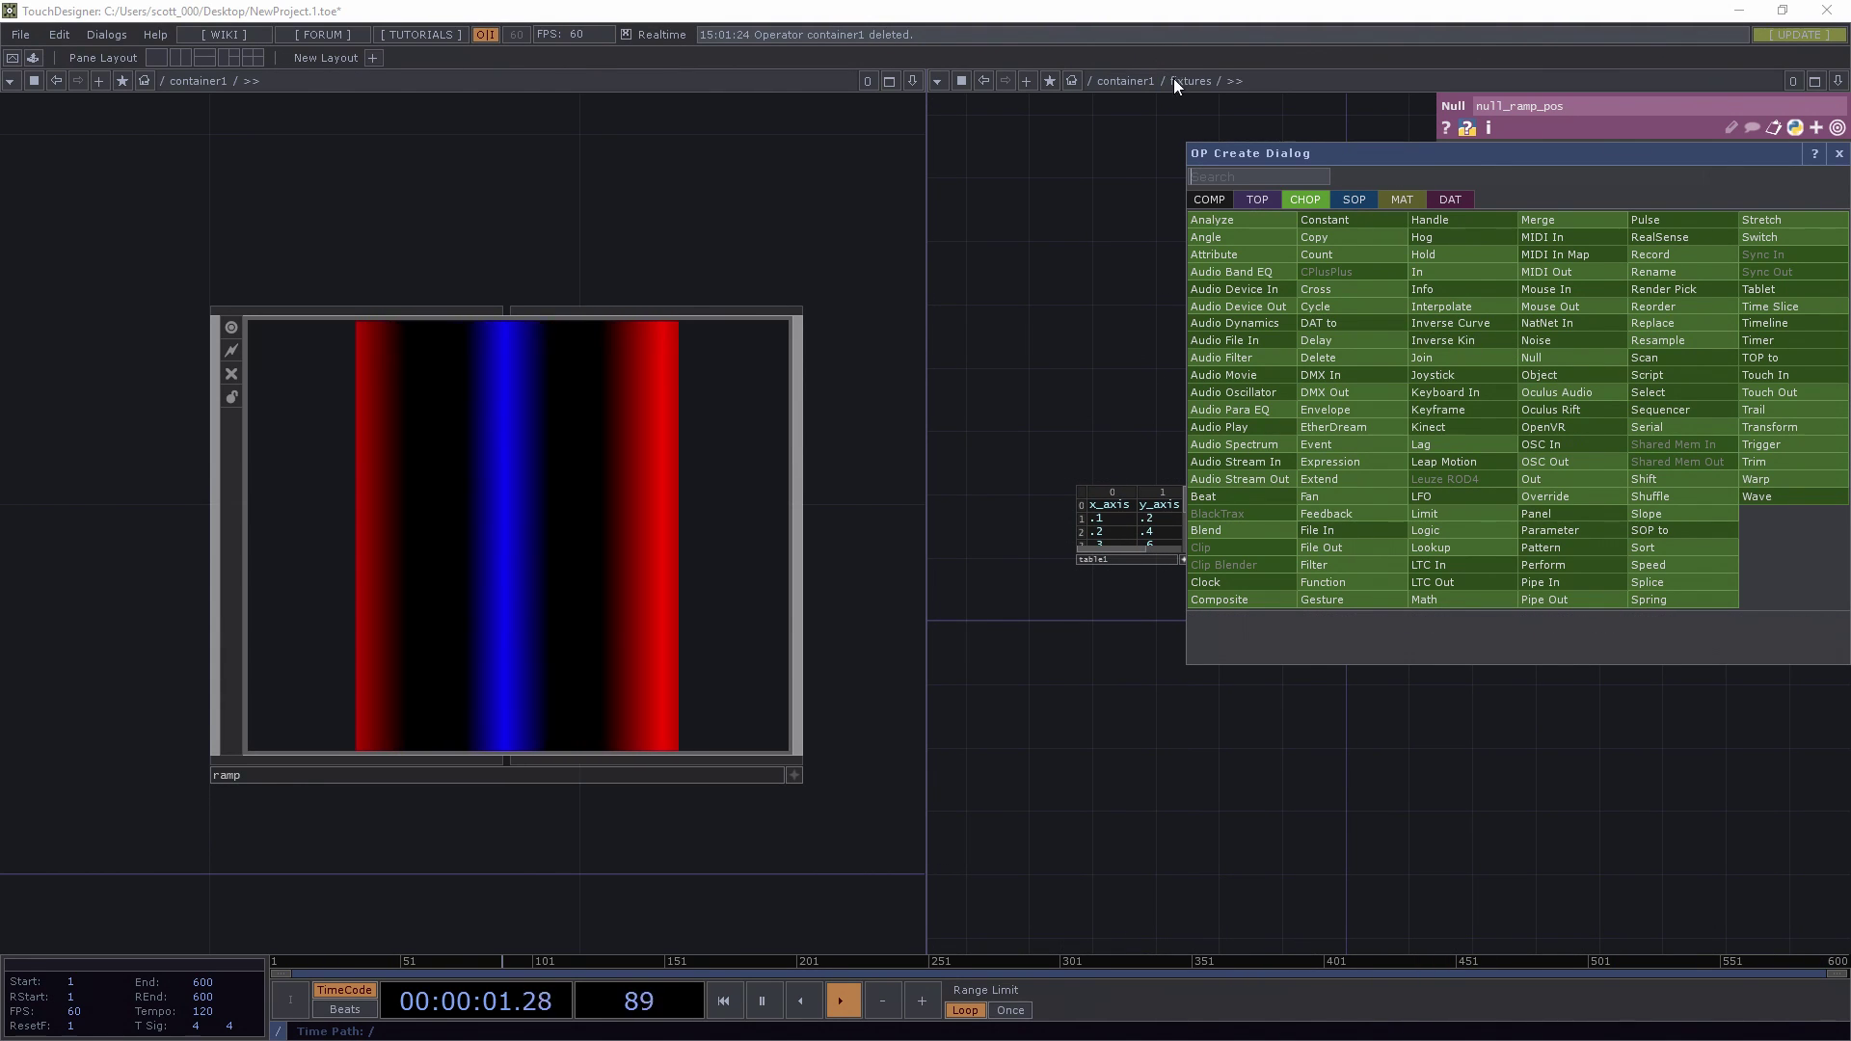
left_click(1207, 197)
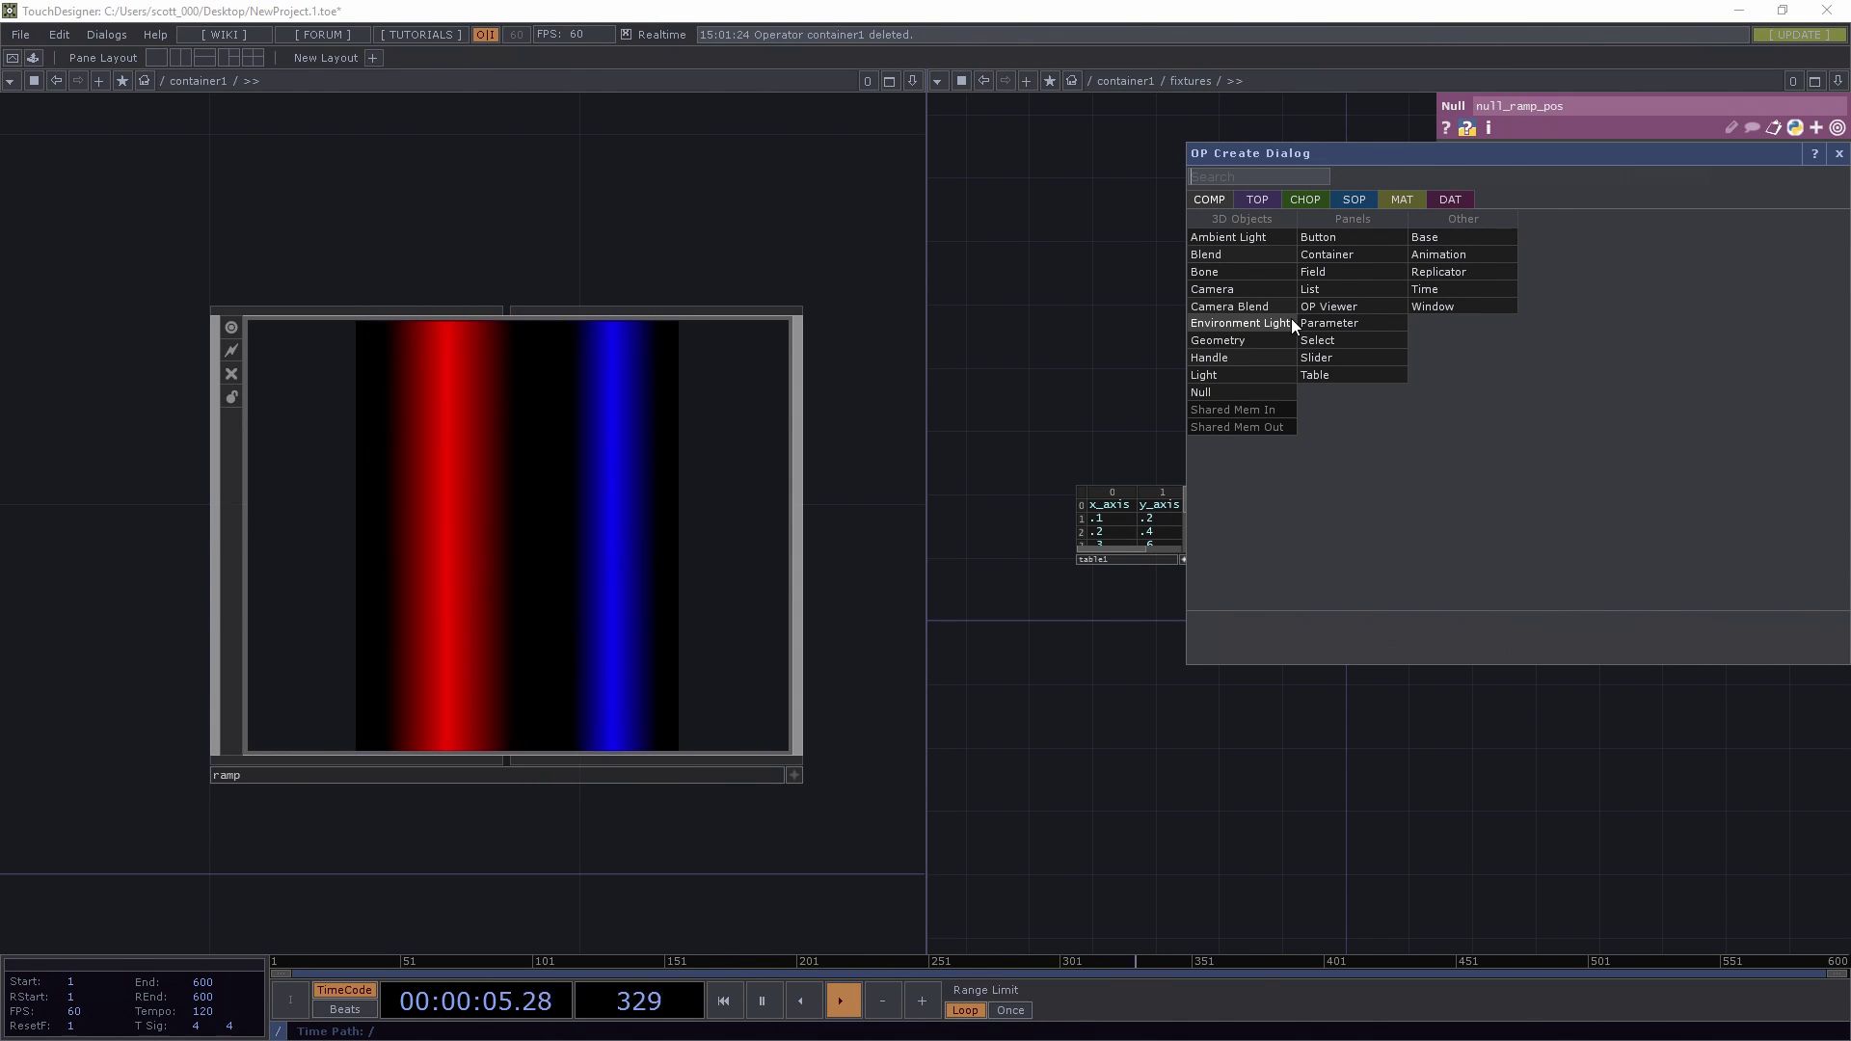
left_click(1472, 274)
left_click(1560, 401)
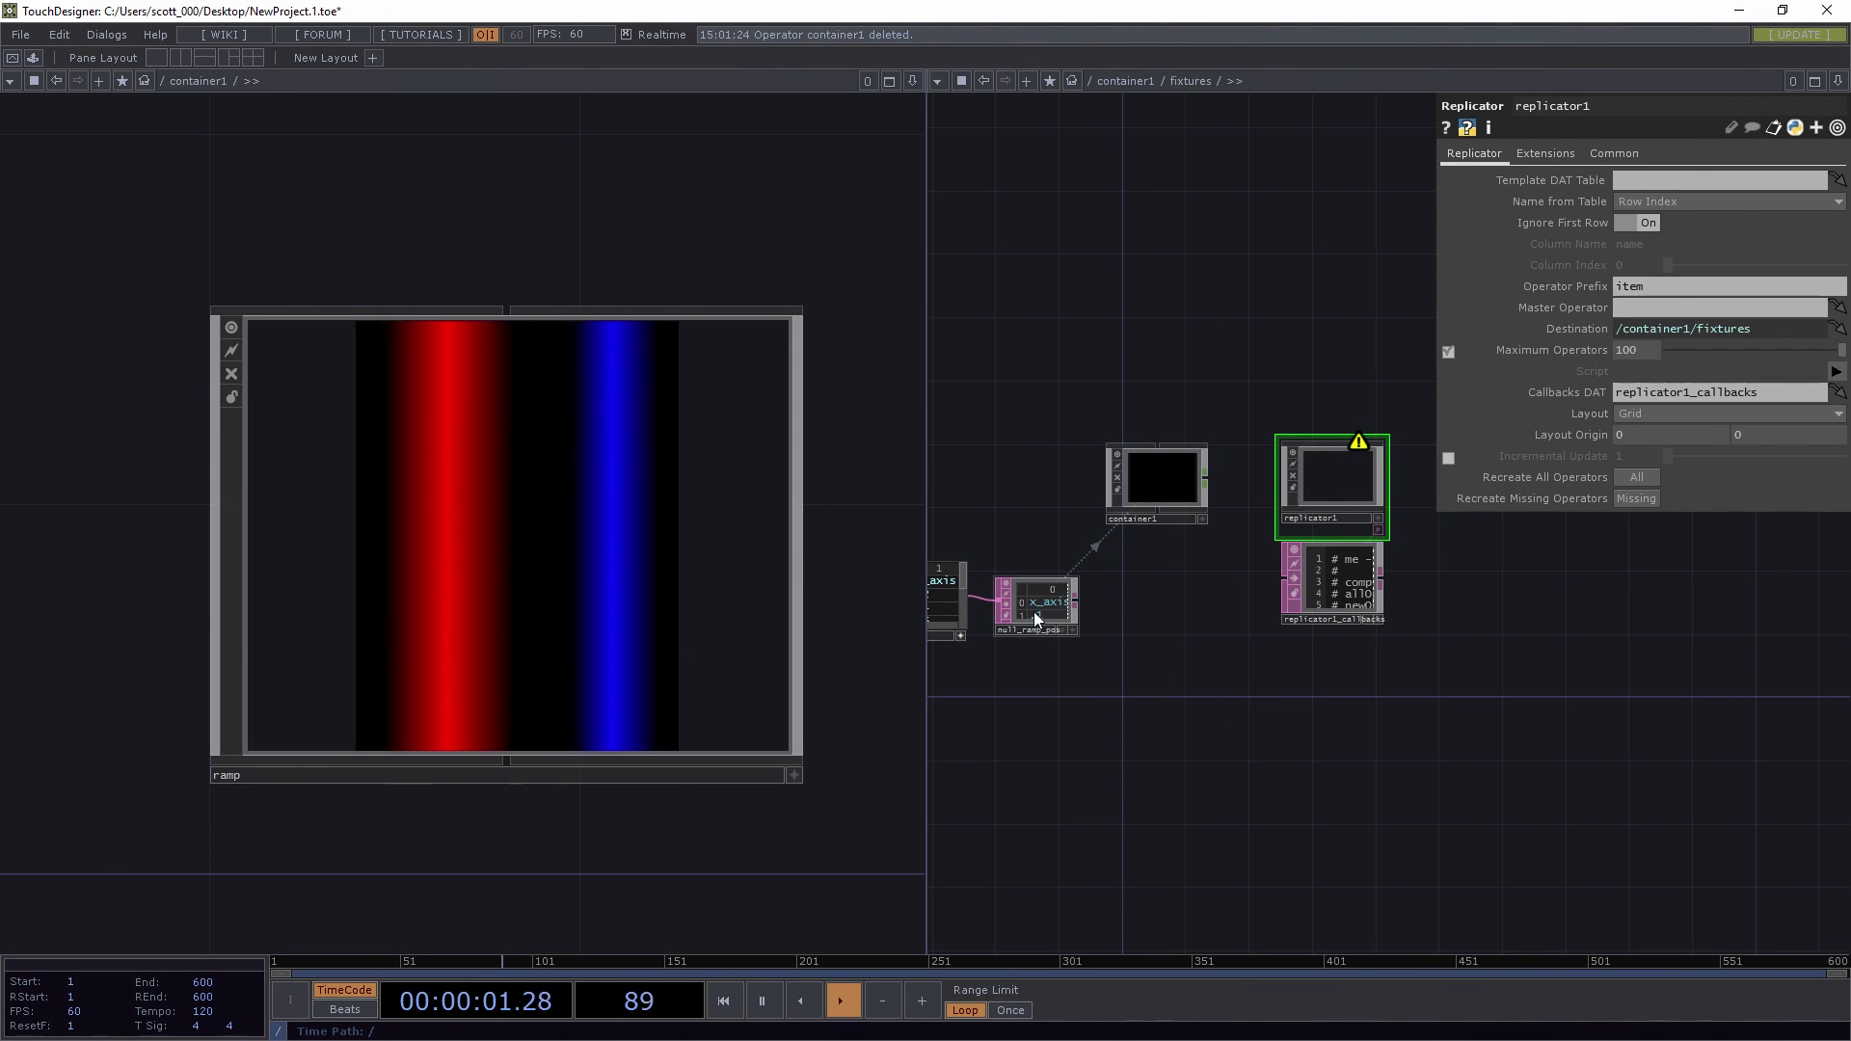
- Set the replicator's Template DAT Table to null_ramp_pos and its Master Operator to container1
left_click_drag(1077, 604, 1654, 184)
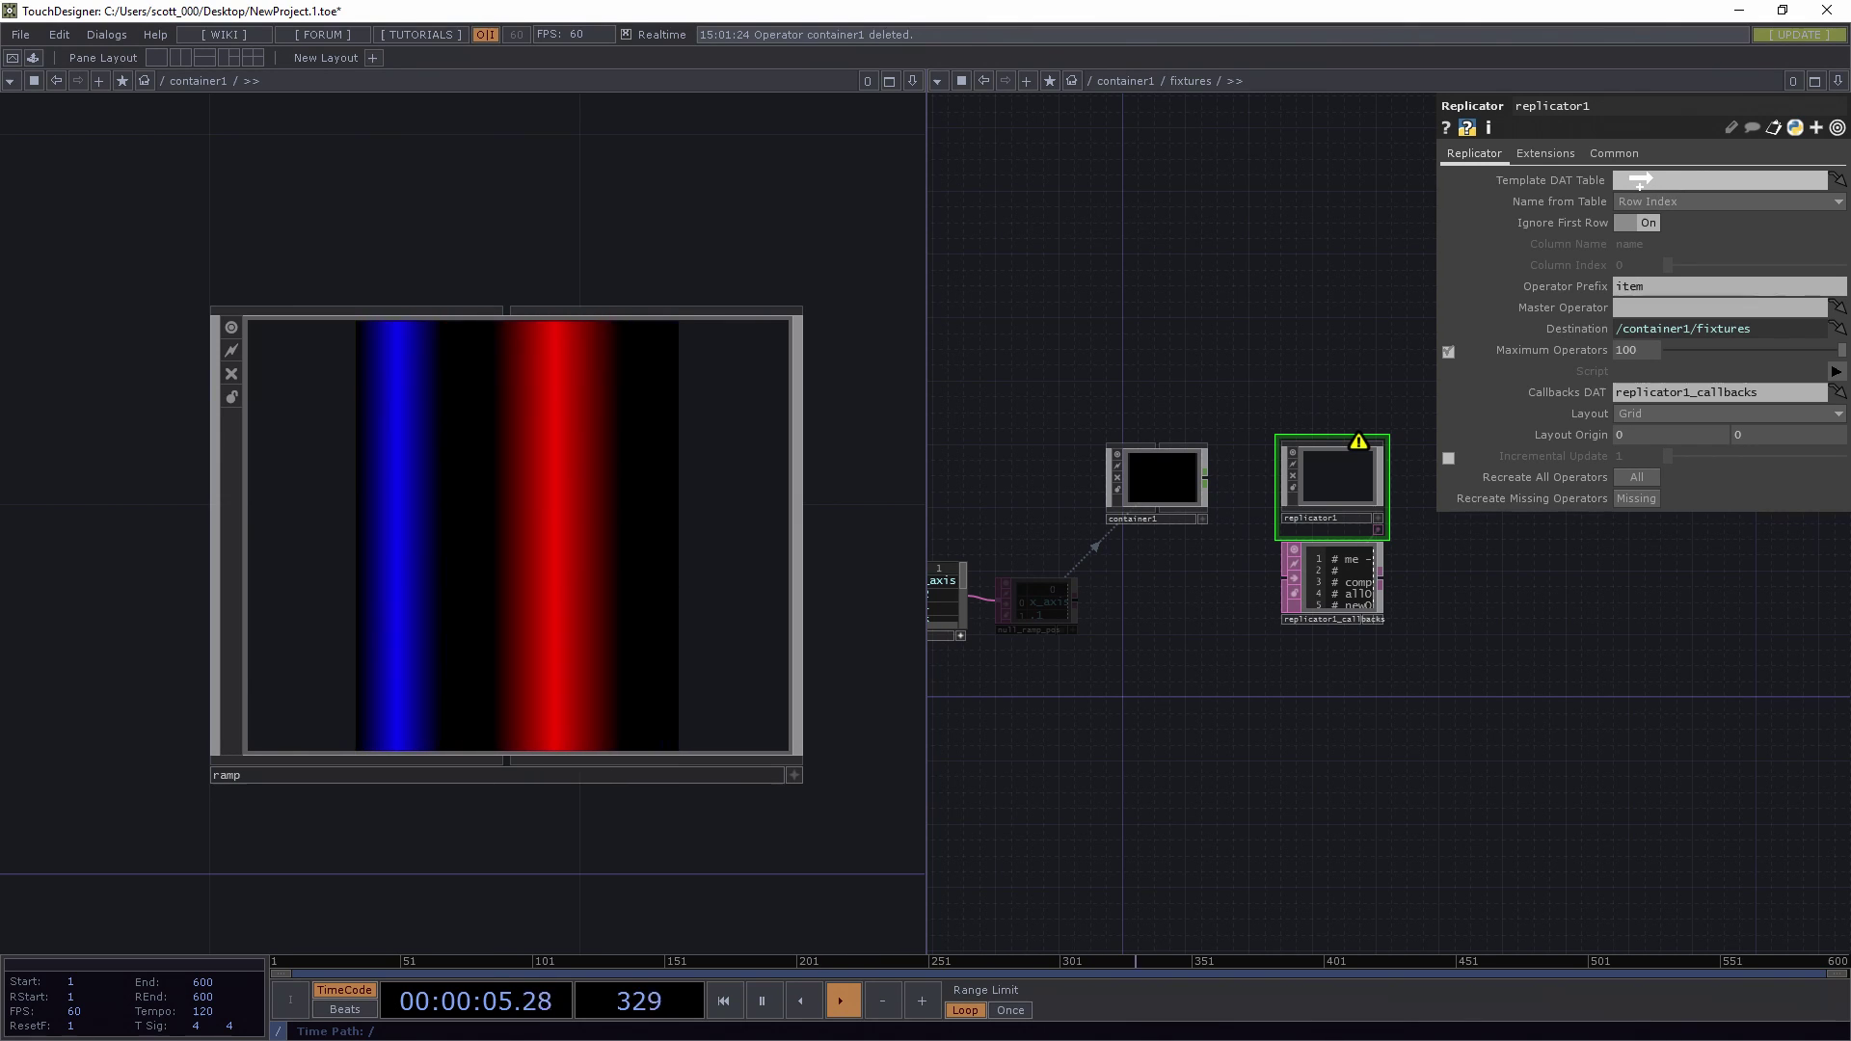
left_click_drag(1640, 179, 1652, 177)
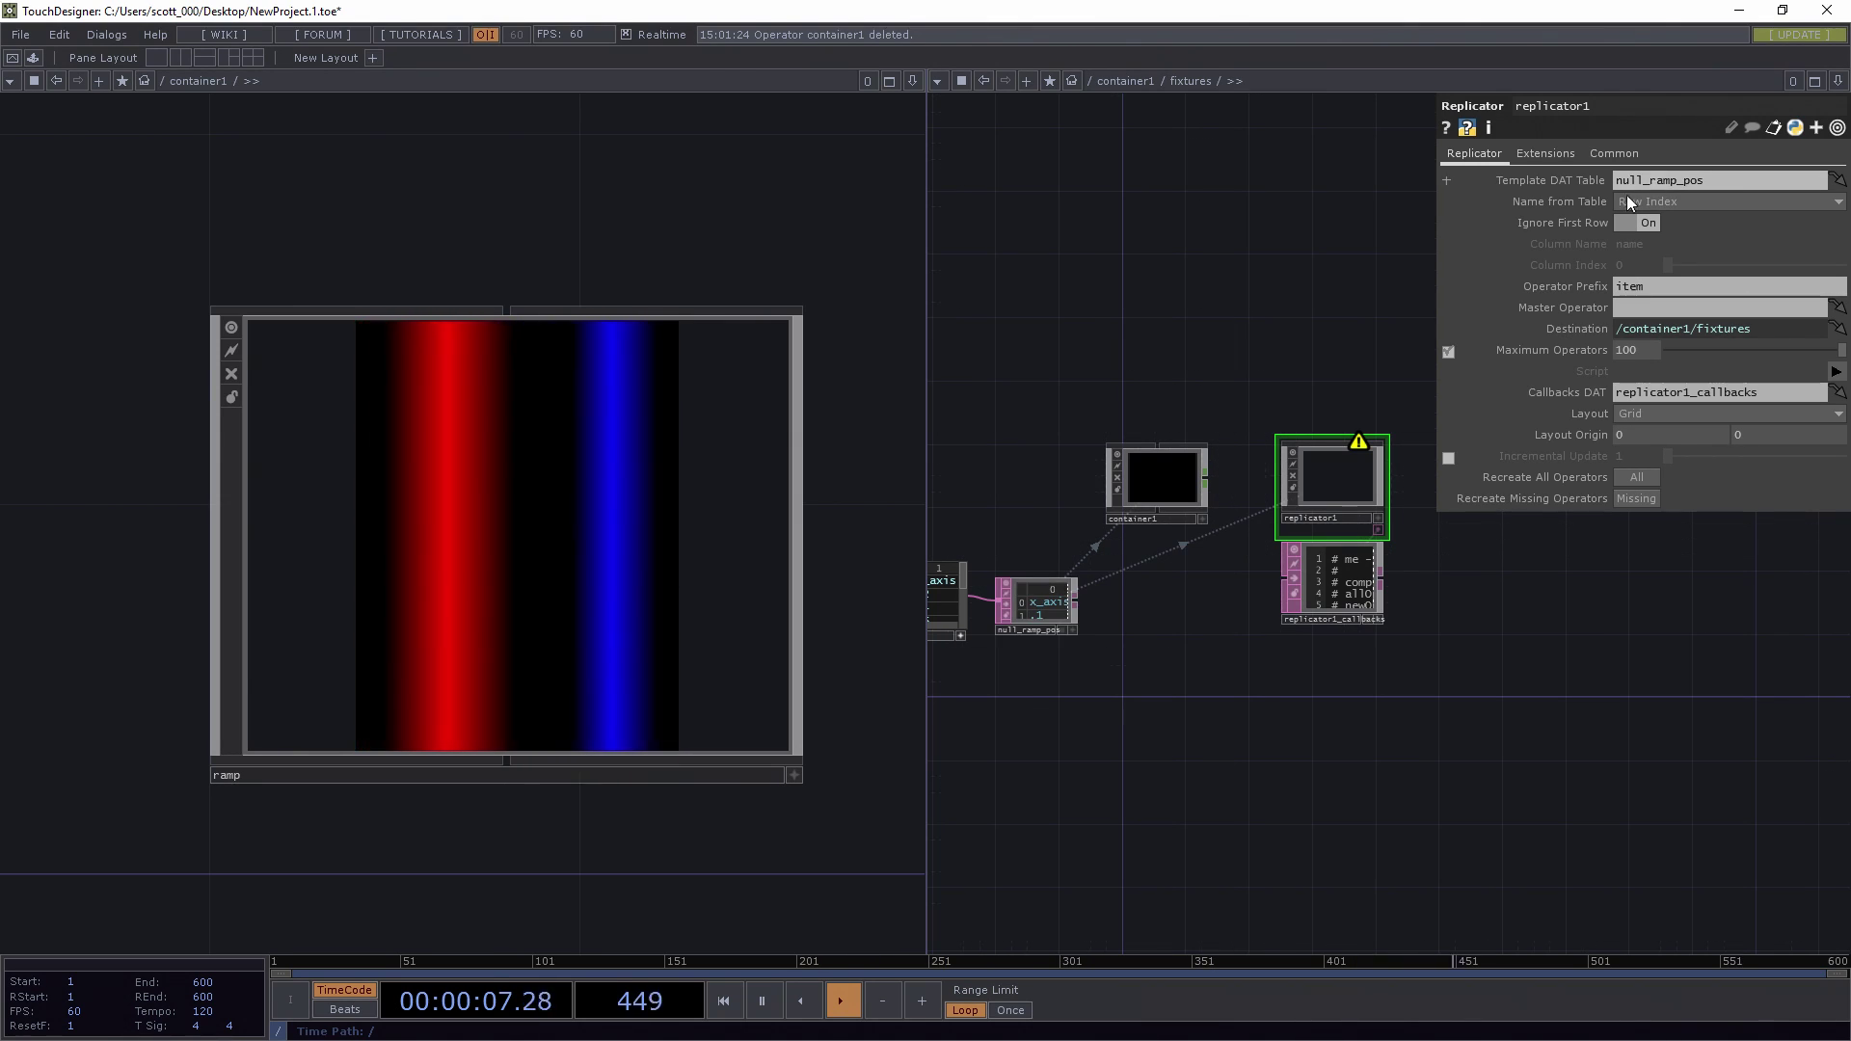
left_click_drag(1161, 472, 1578, 358)
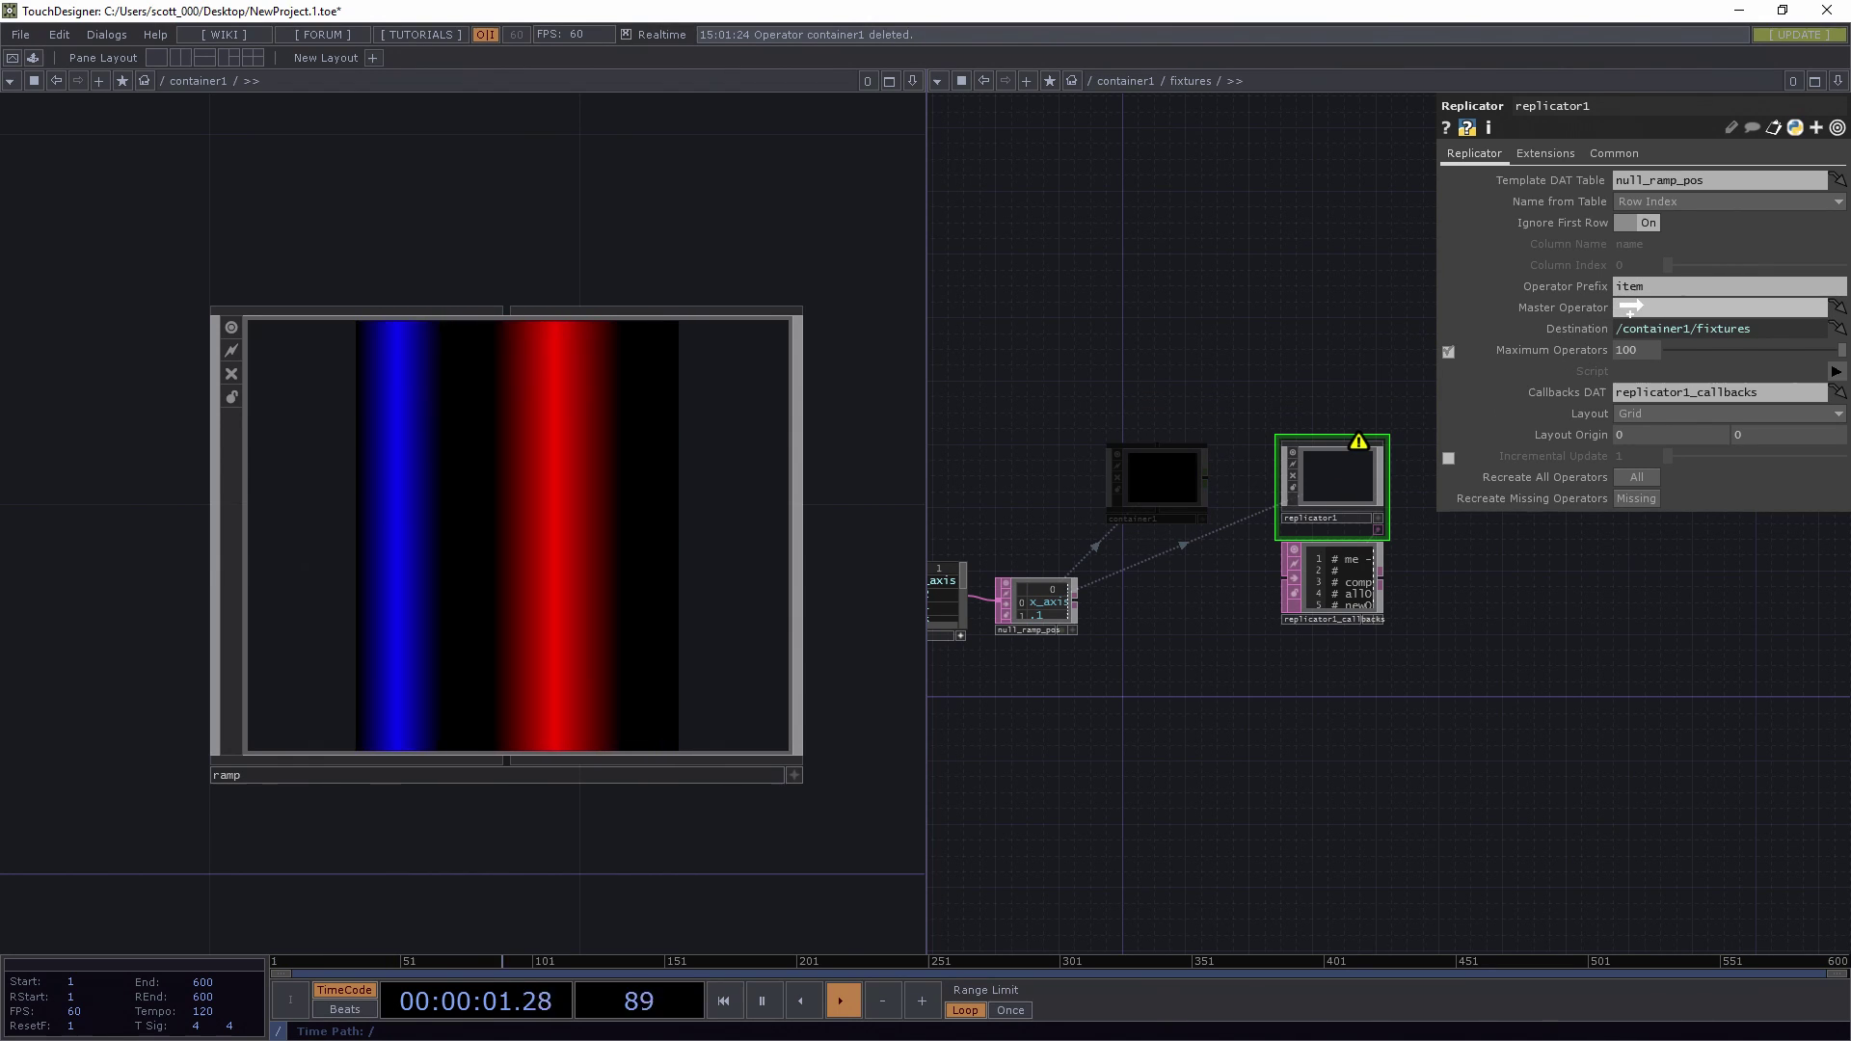
left_click_drag(1631, 306, 1642, 304)
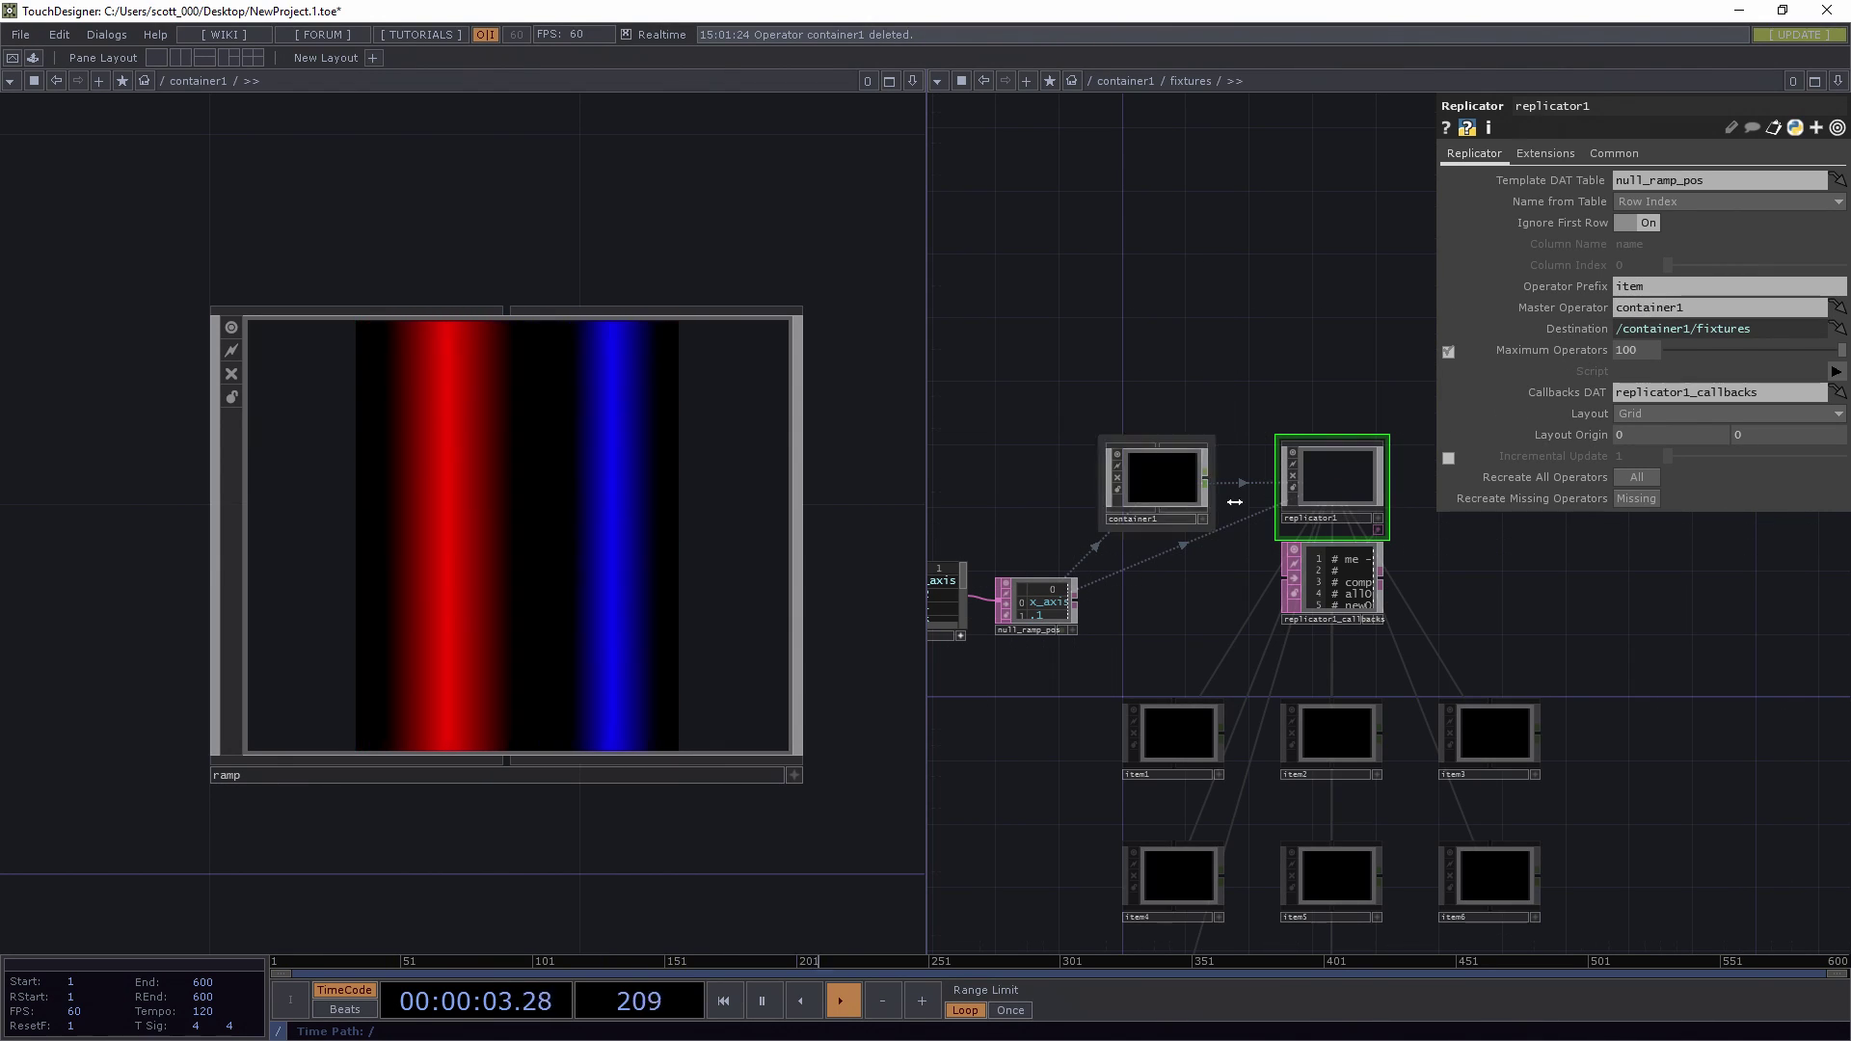
- Examine the master container, the position table and the replicated item containers alongside the replicator's settings
left_click_drag(1213, 628, 1184, 393)
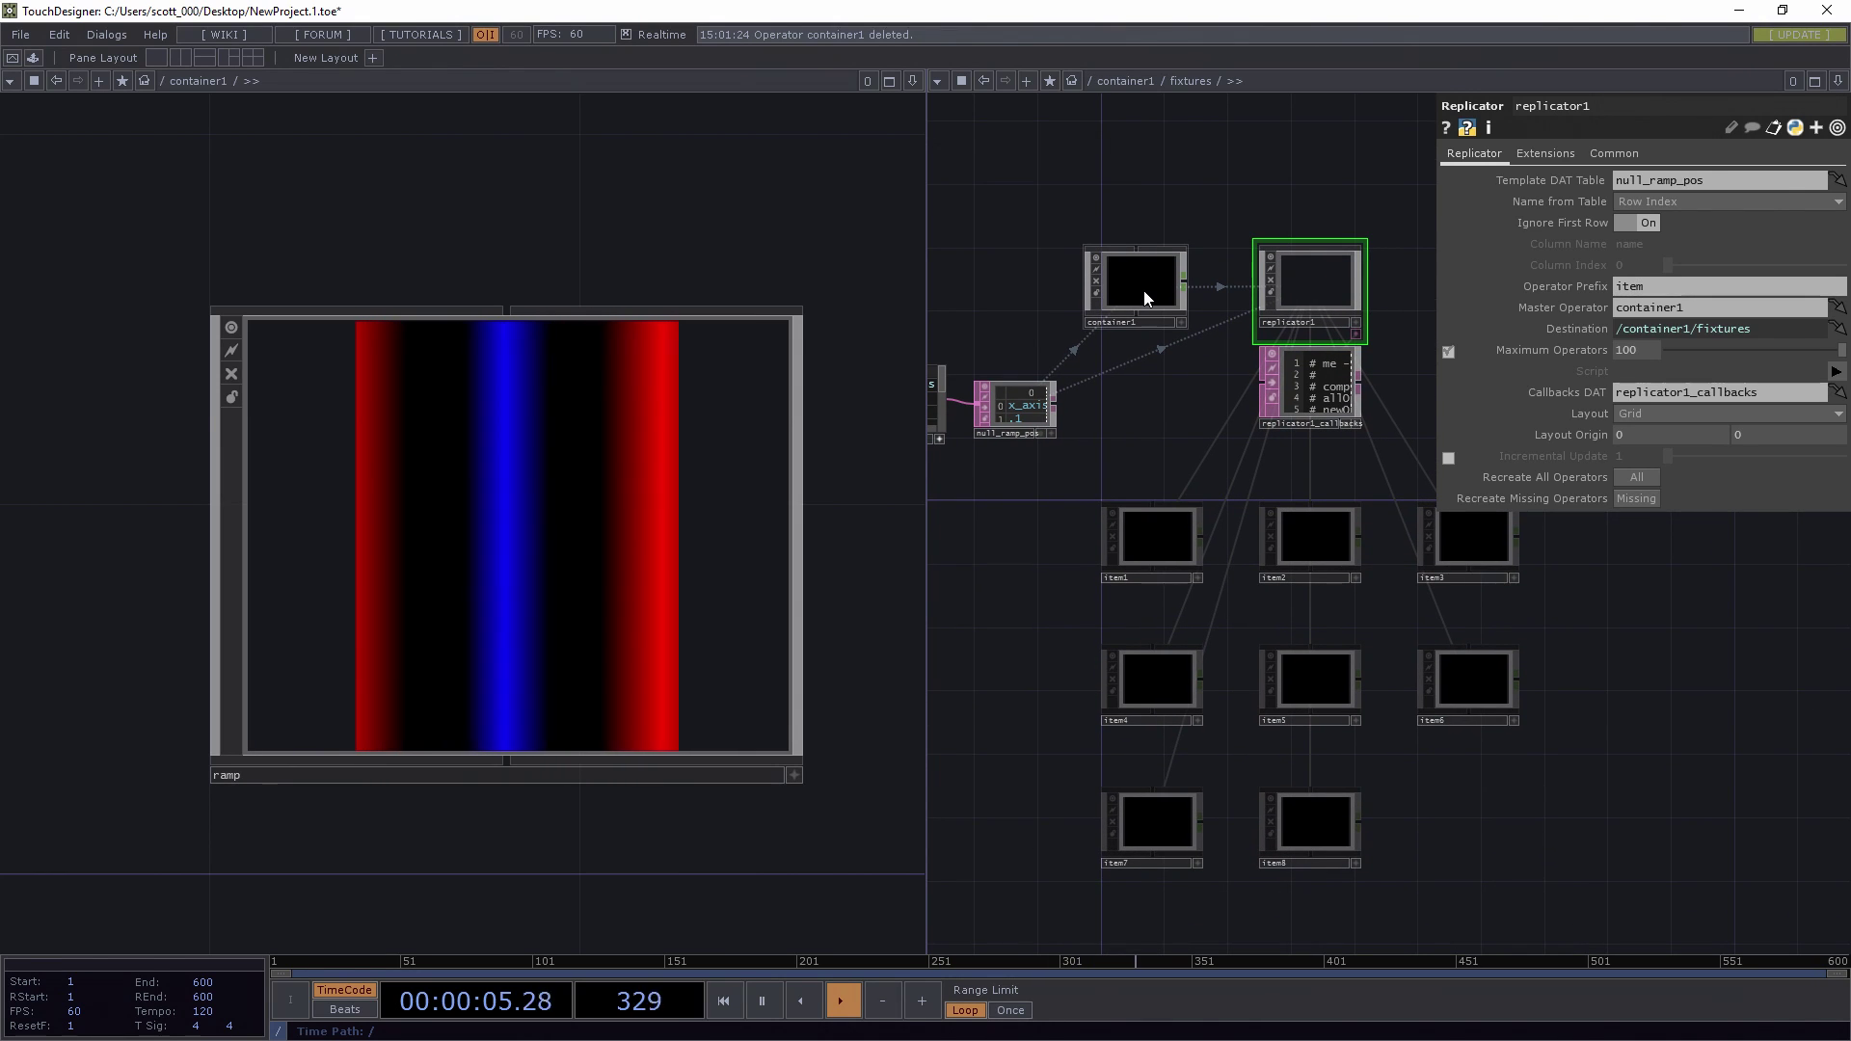
left_click(1143, 291)
scroll(1020, 410, "up", 5)
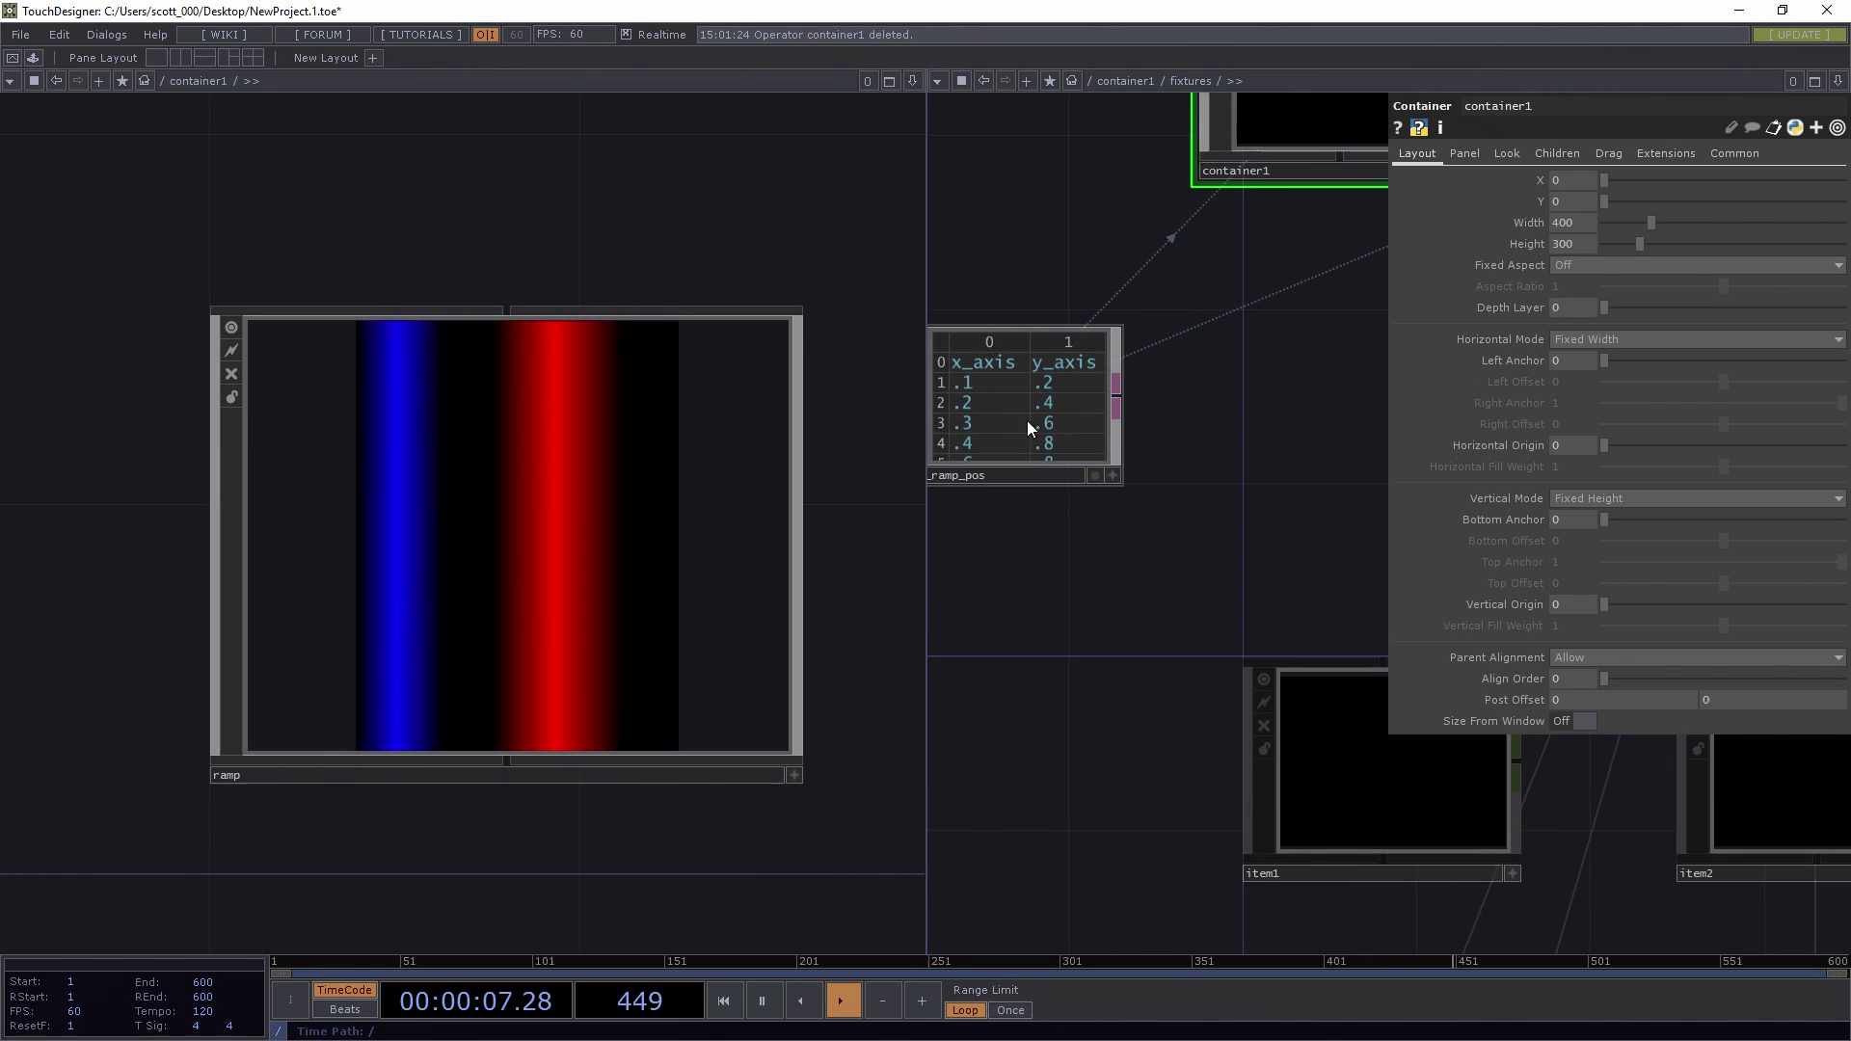
scroll(1053, 474, "down", 6)
left_click(1335, 294)
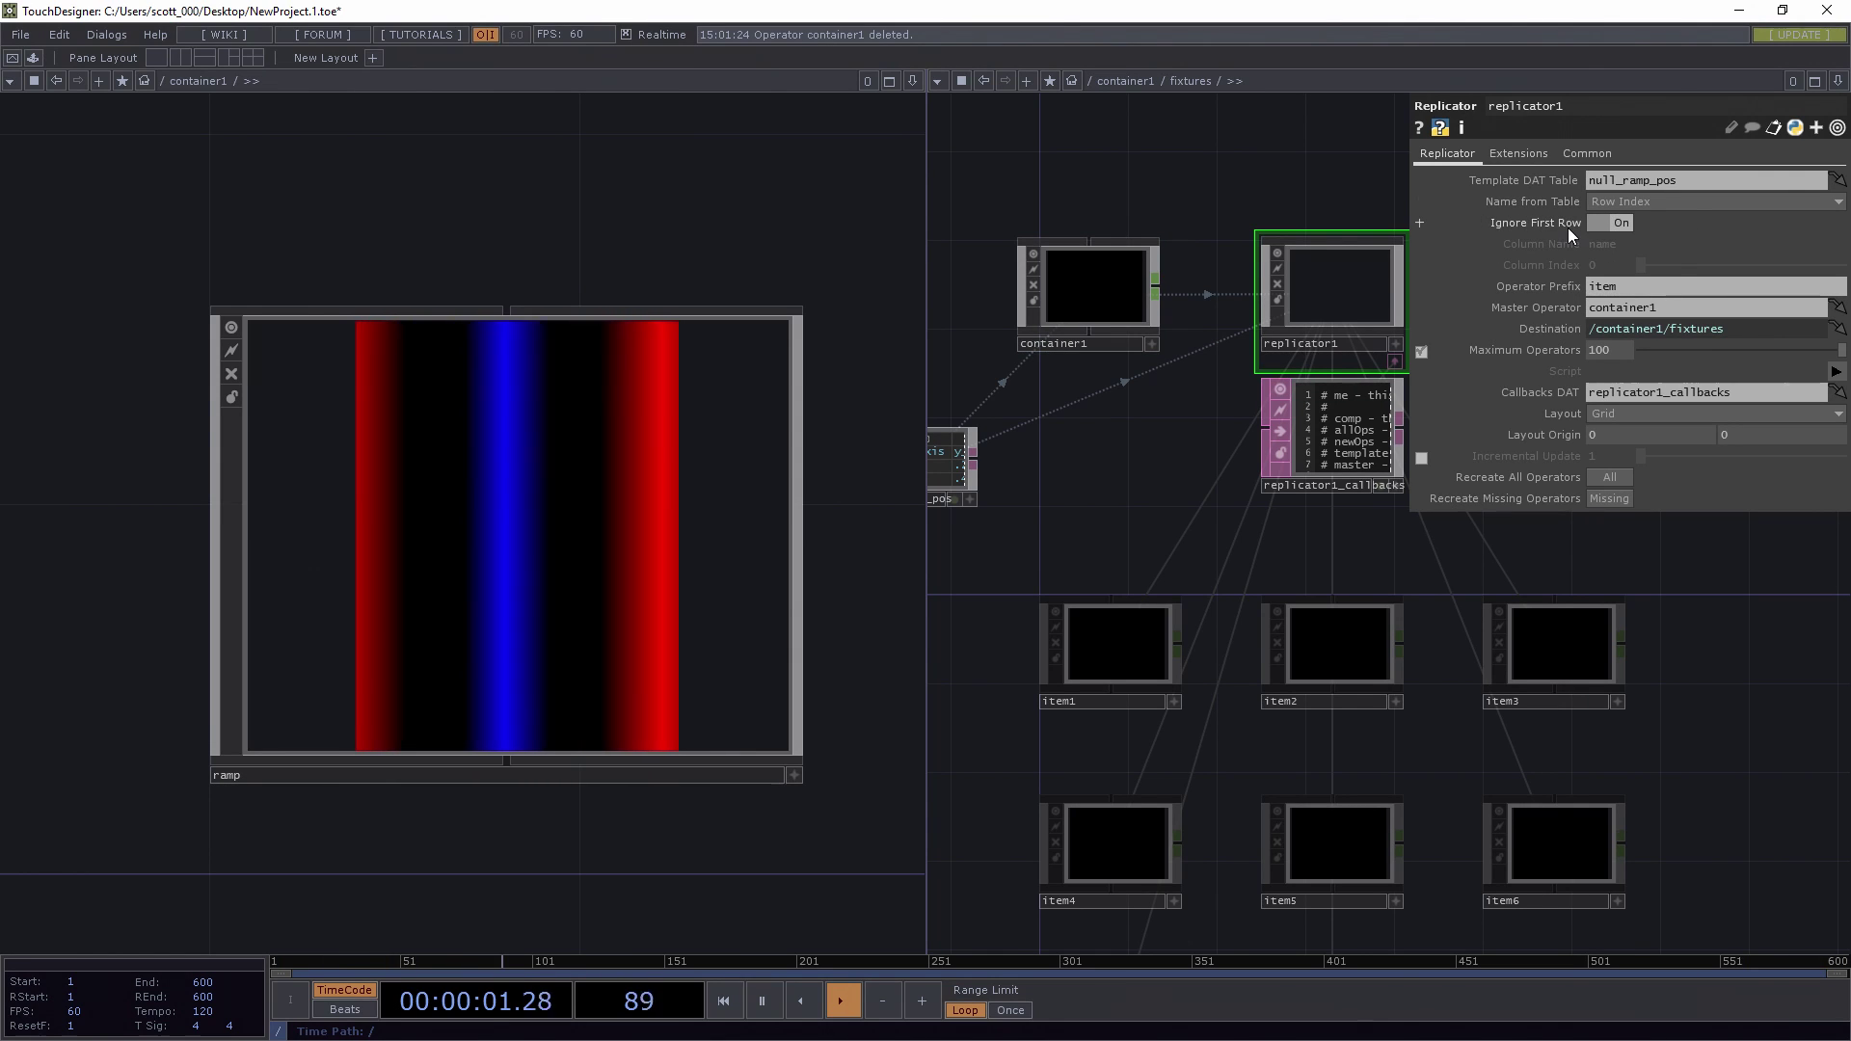
left_click_drag(1109, 445, 1184, 214)
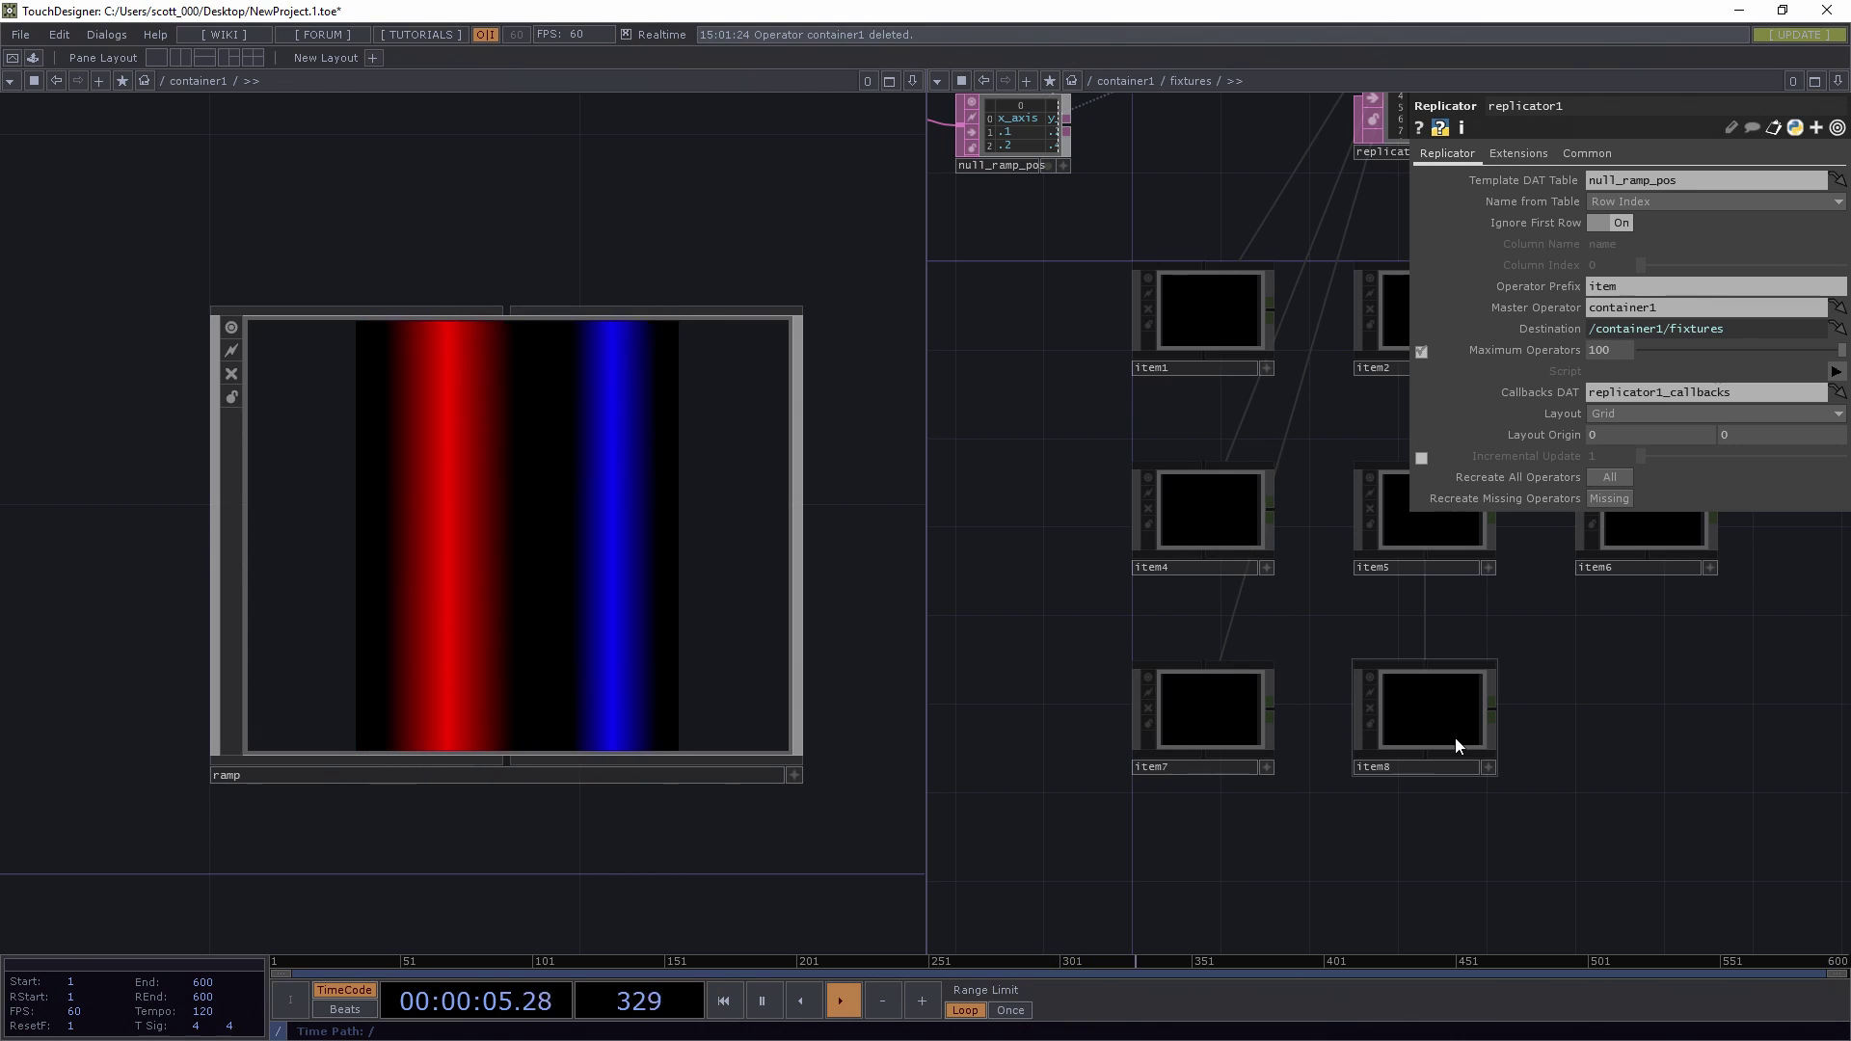
left_click_drag(1285, 541, 1107, 763)
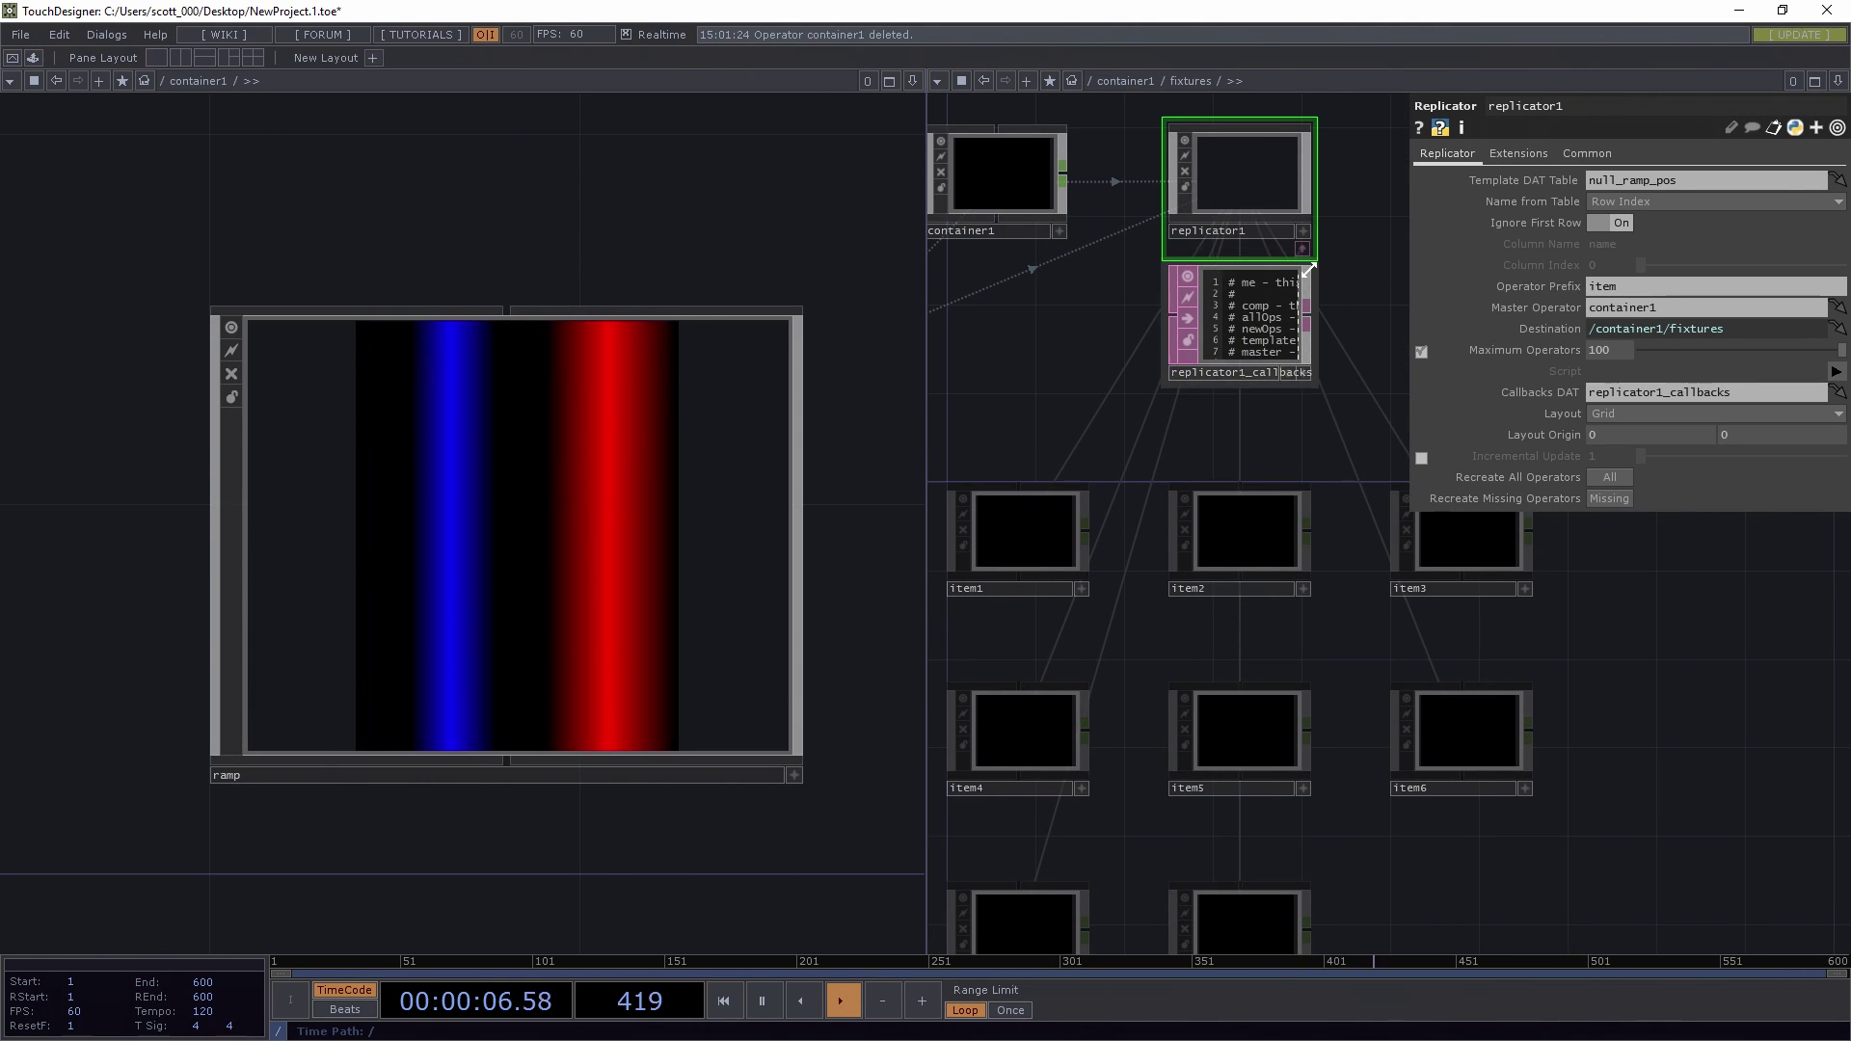
- Set the replicator's Layout to Vertical so the item containers form one column
left_click(1599, 410)
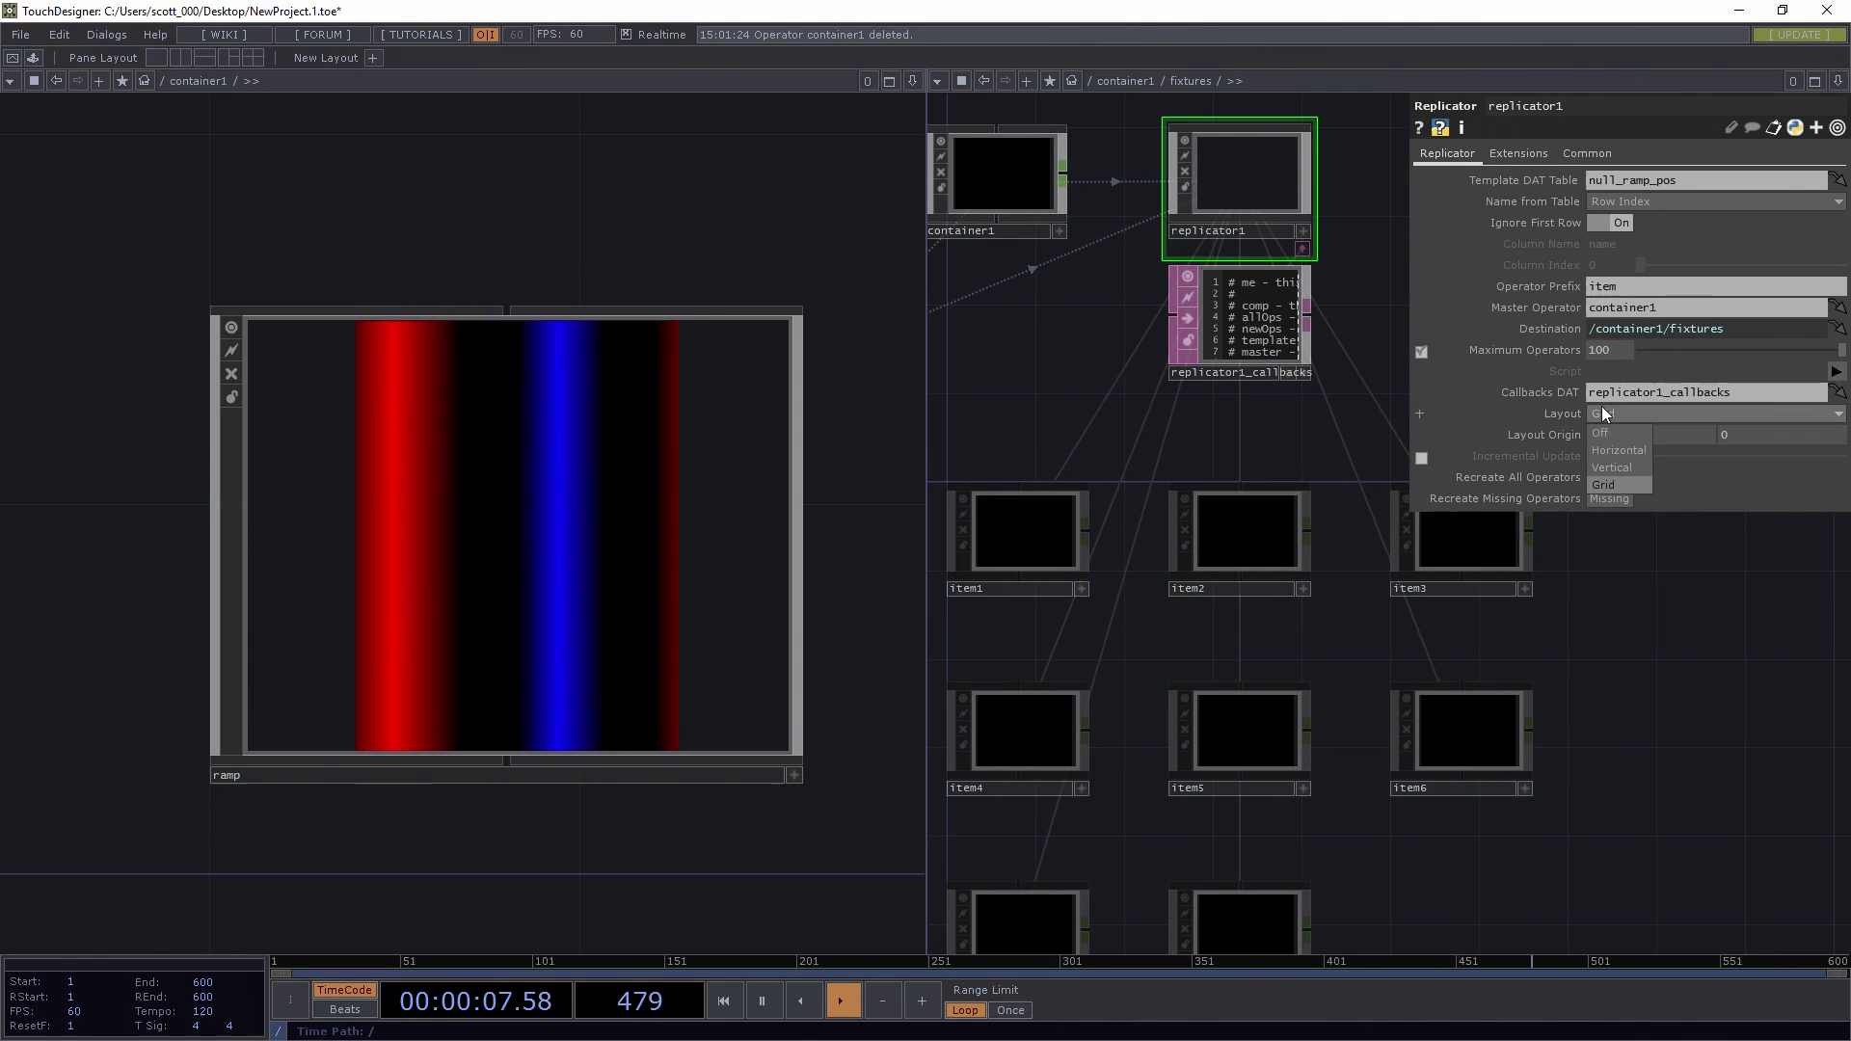
left_click(1614, 462)
scroll(1313, 690, "down", 4)
left_click_drag(1312, 686, 1285, 475)
scroll(1283, 476, "down", 2)
mouse_move(1278, 548)
left_mouse_down()
mouse_move(1268, 471)
mouse_move(1269, 538)
mouse_move(1253, 537)
left_mouse_up()
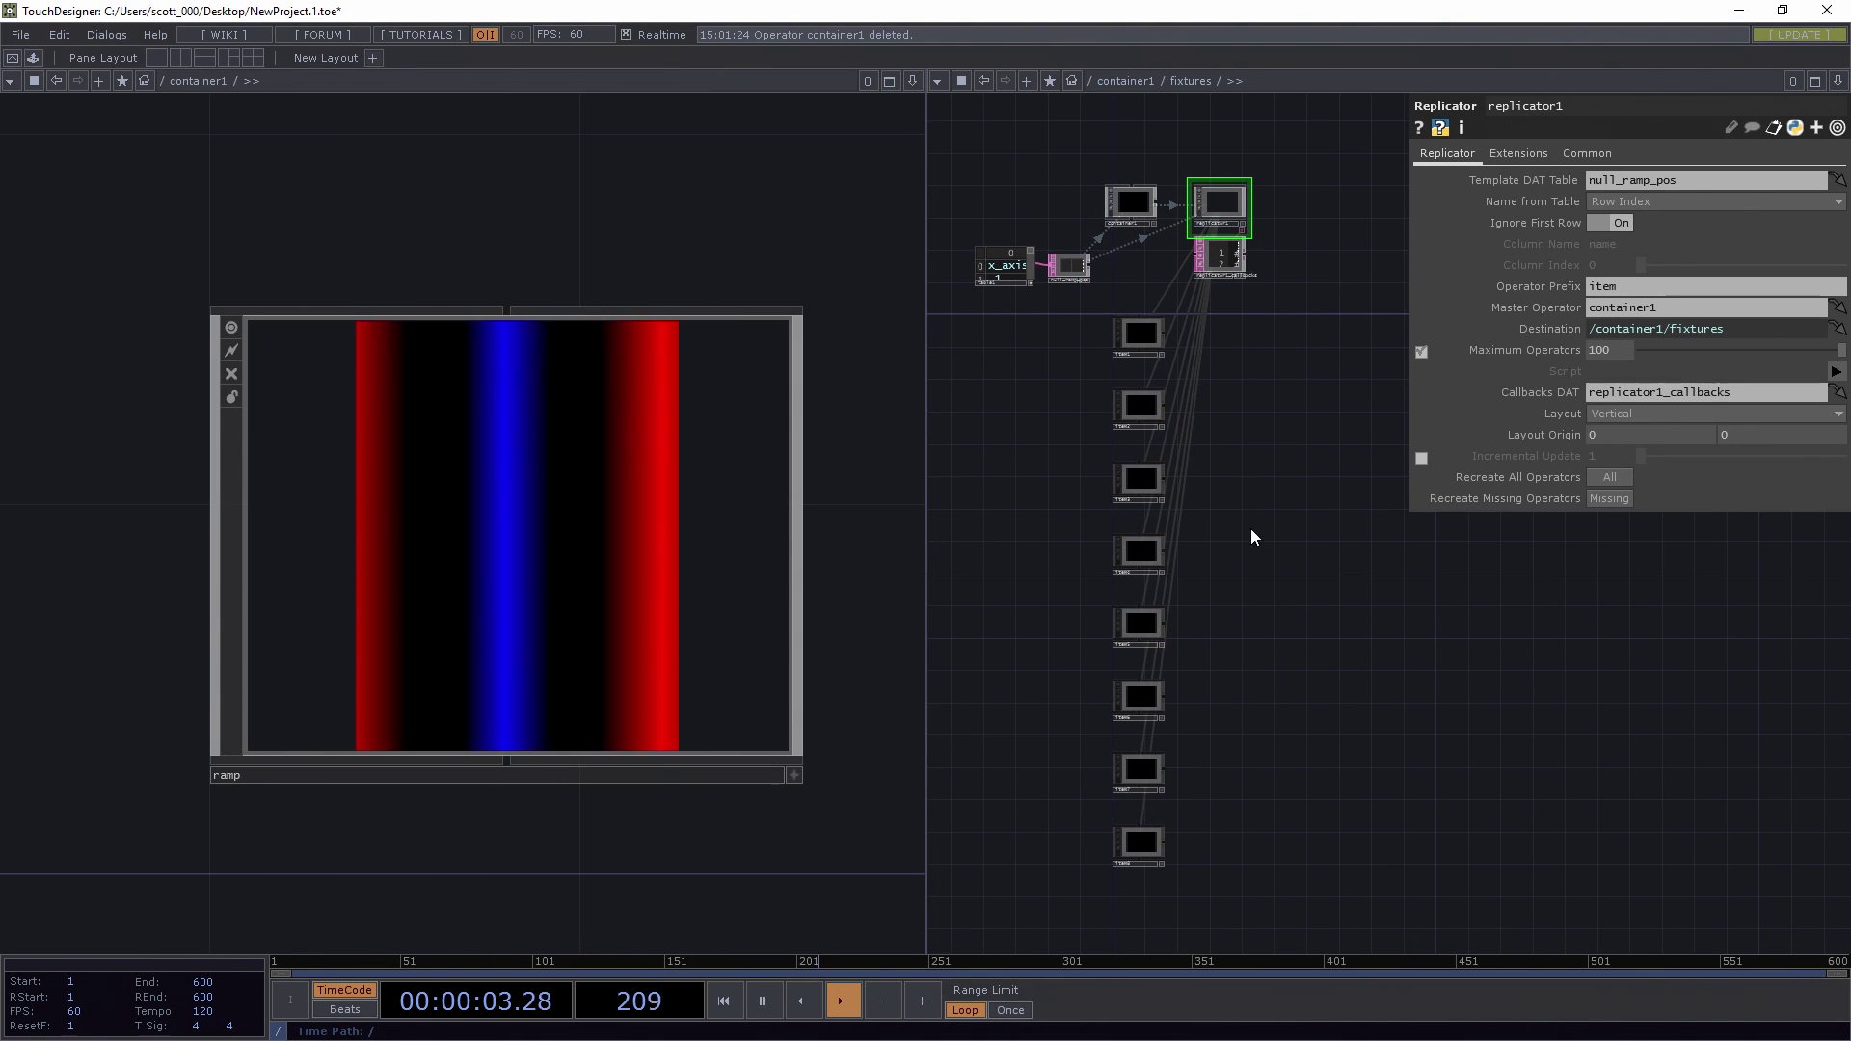
- Open the Background TOP setting of container1 inside fixtures
left_click(1130, 219)
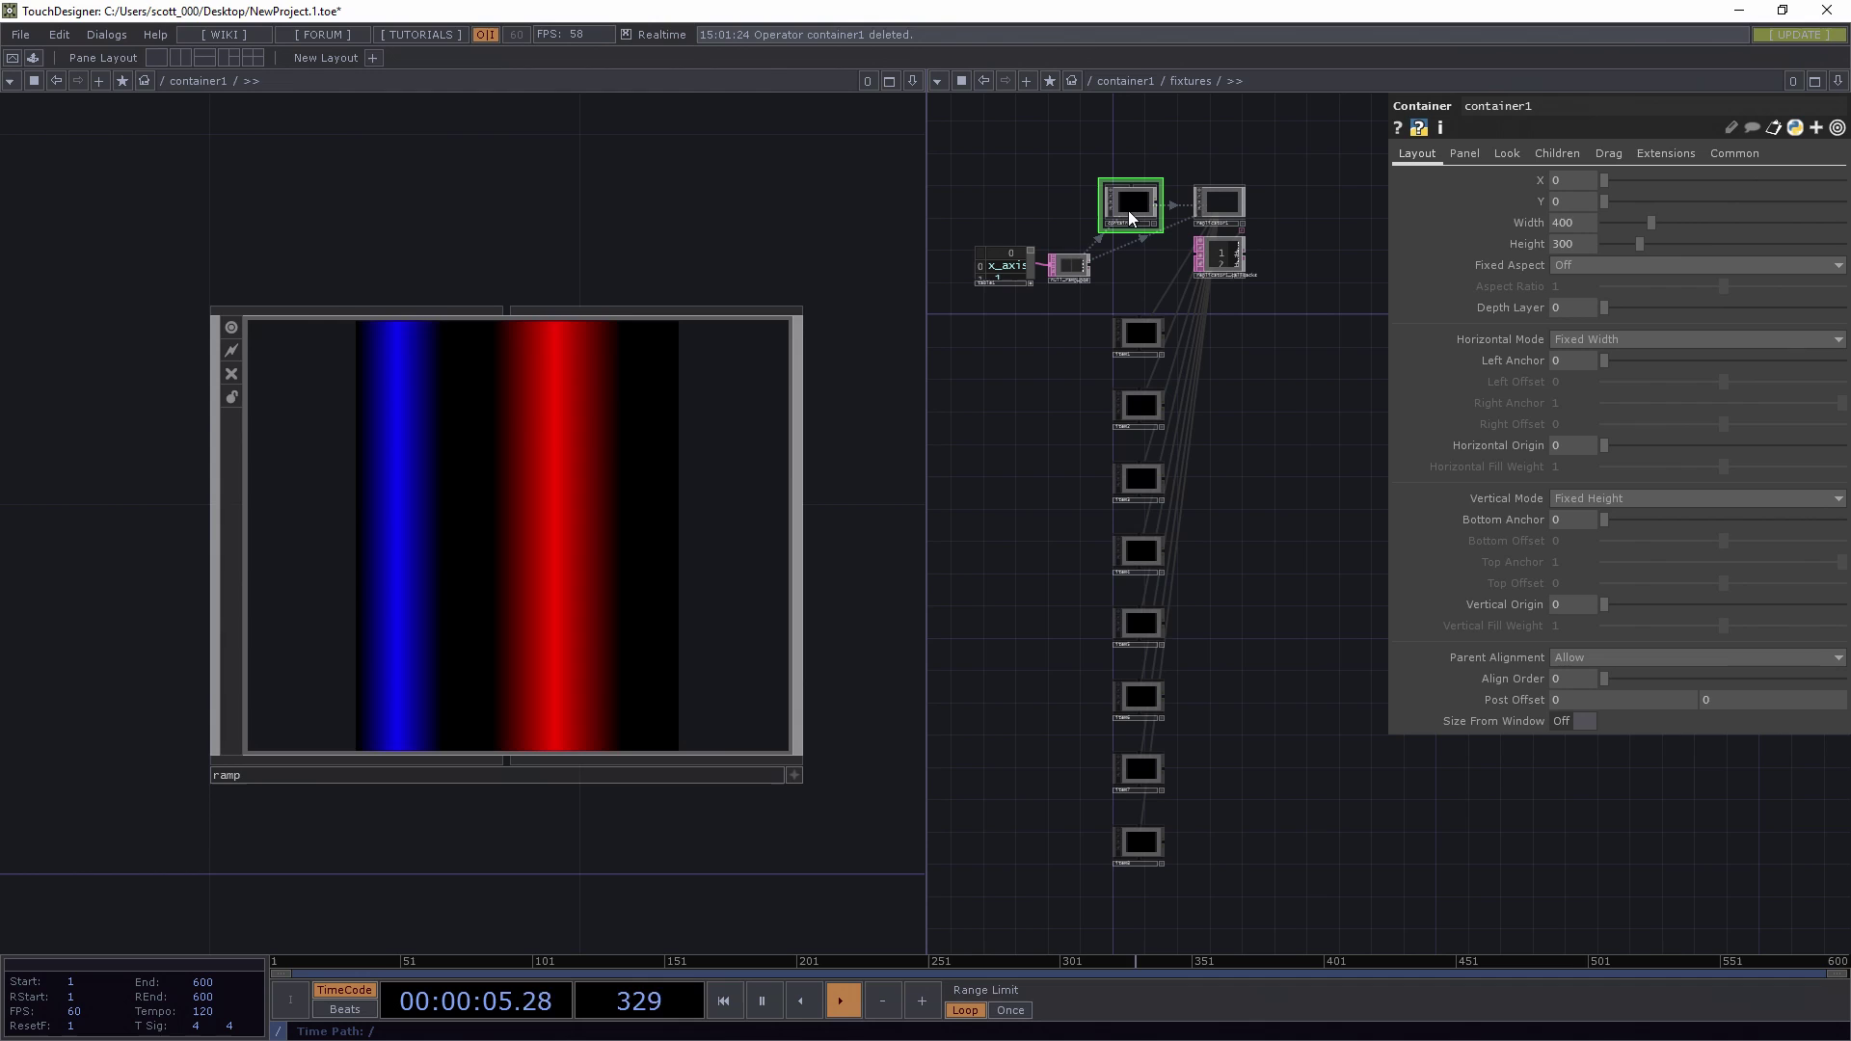
left_click(1496, 157)
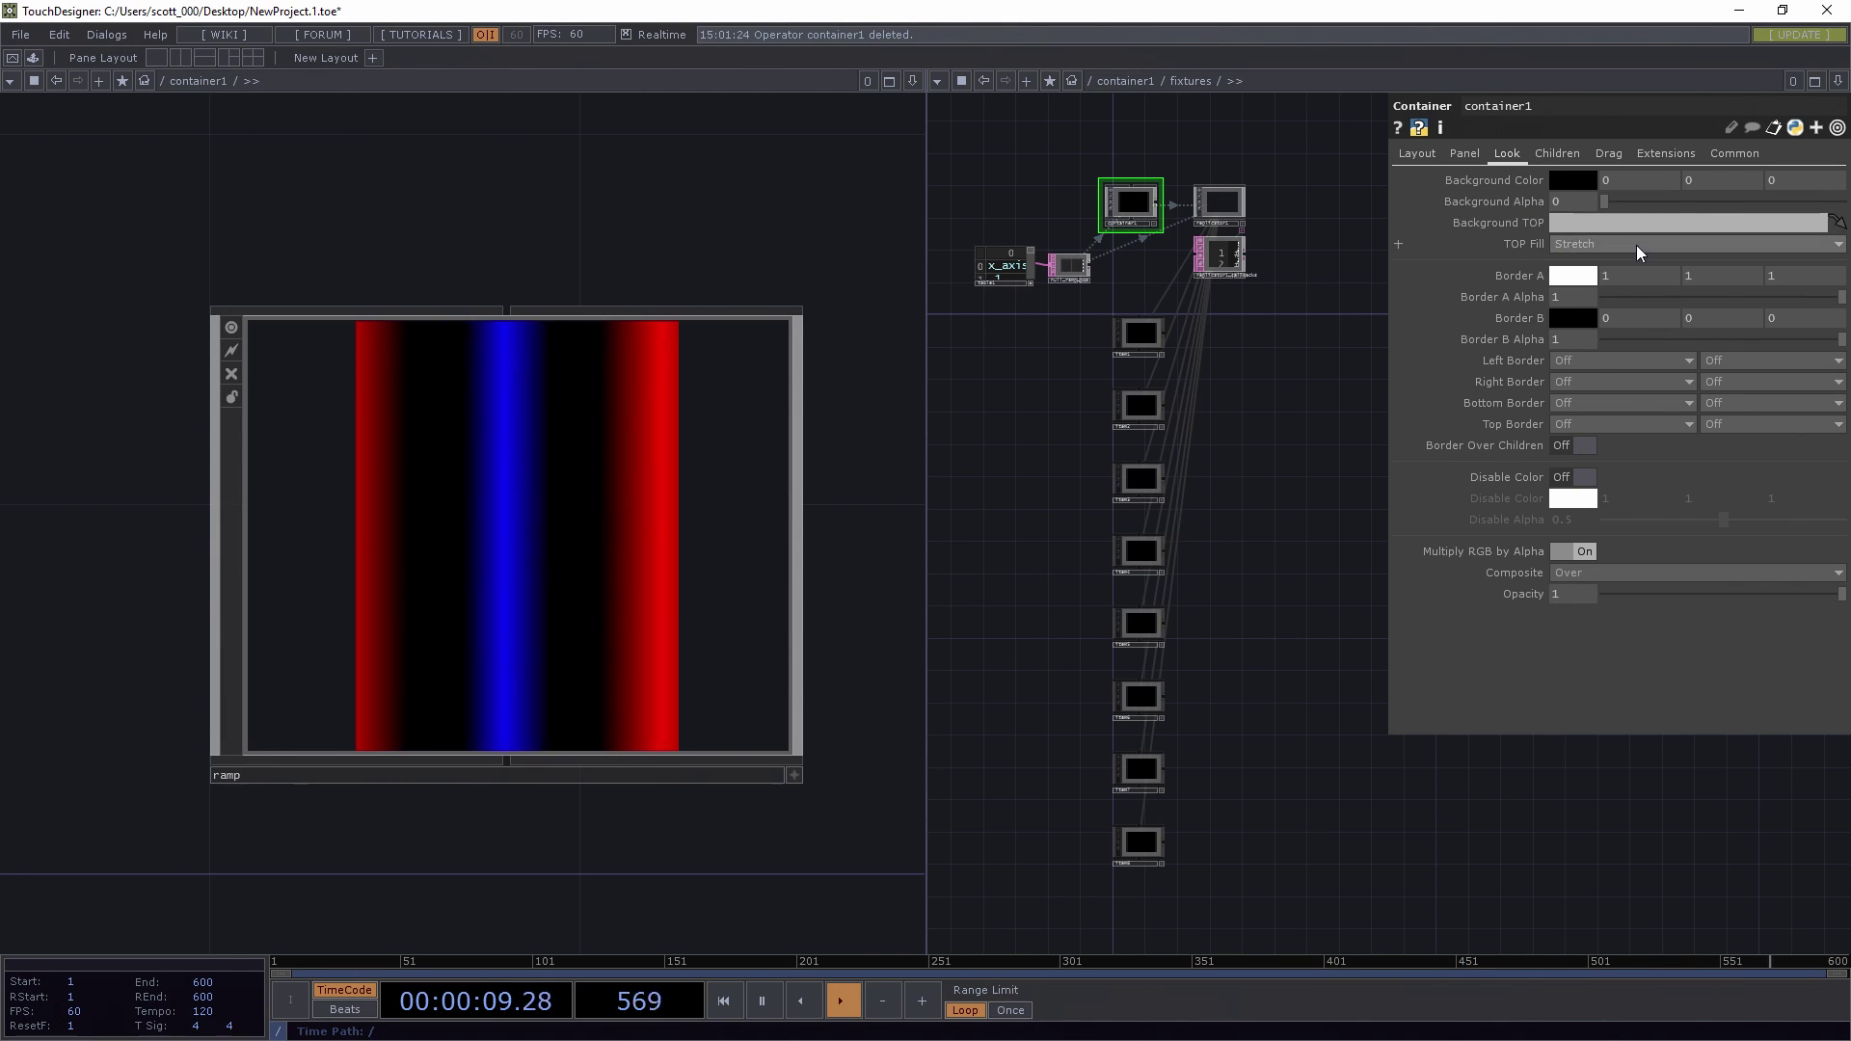
left_click(1605, 221)
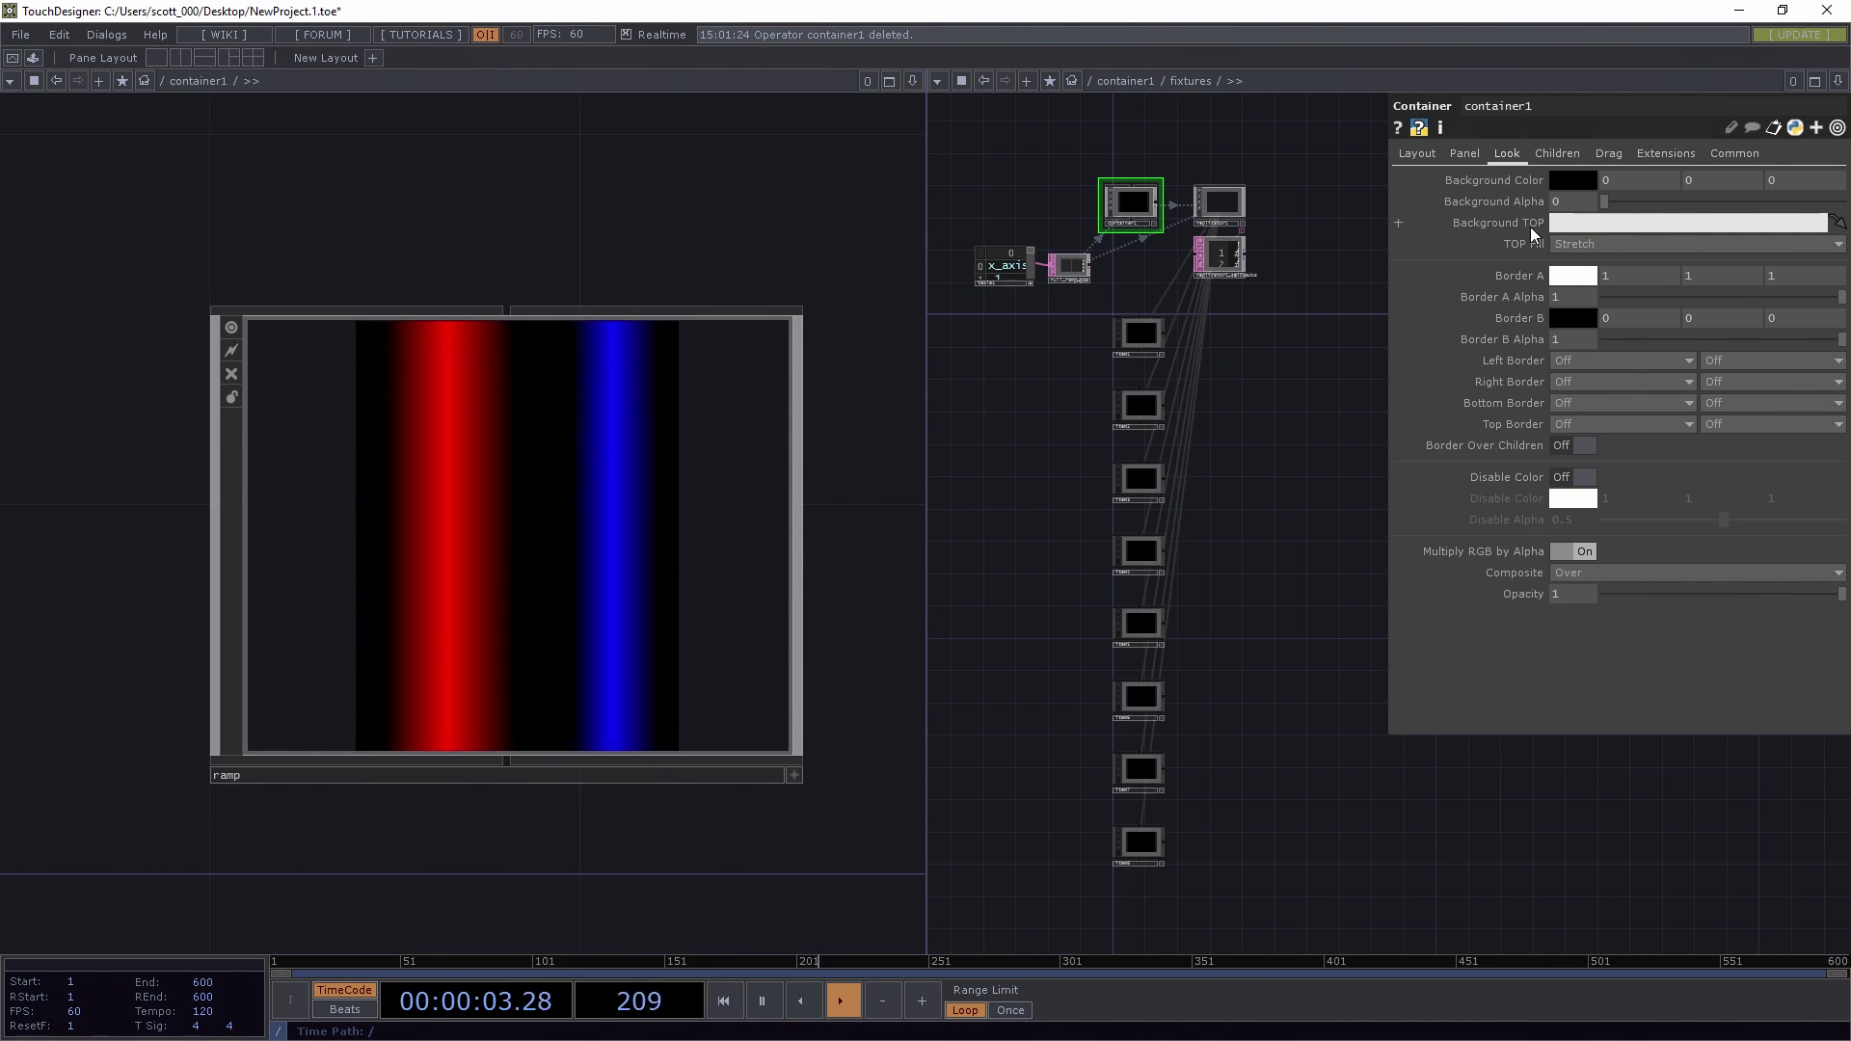
- Go inside container1 and append a Null TOP to chopto1
left_click(1148, 211)
key("i")
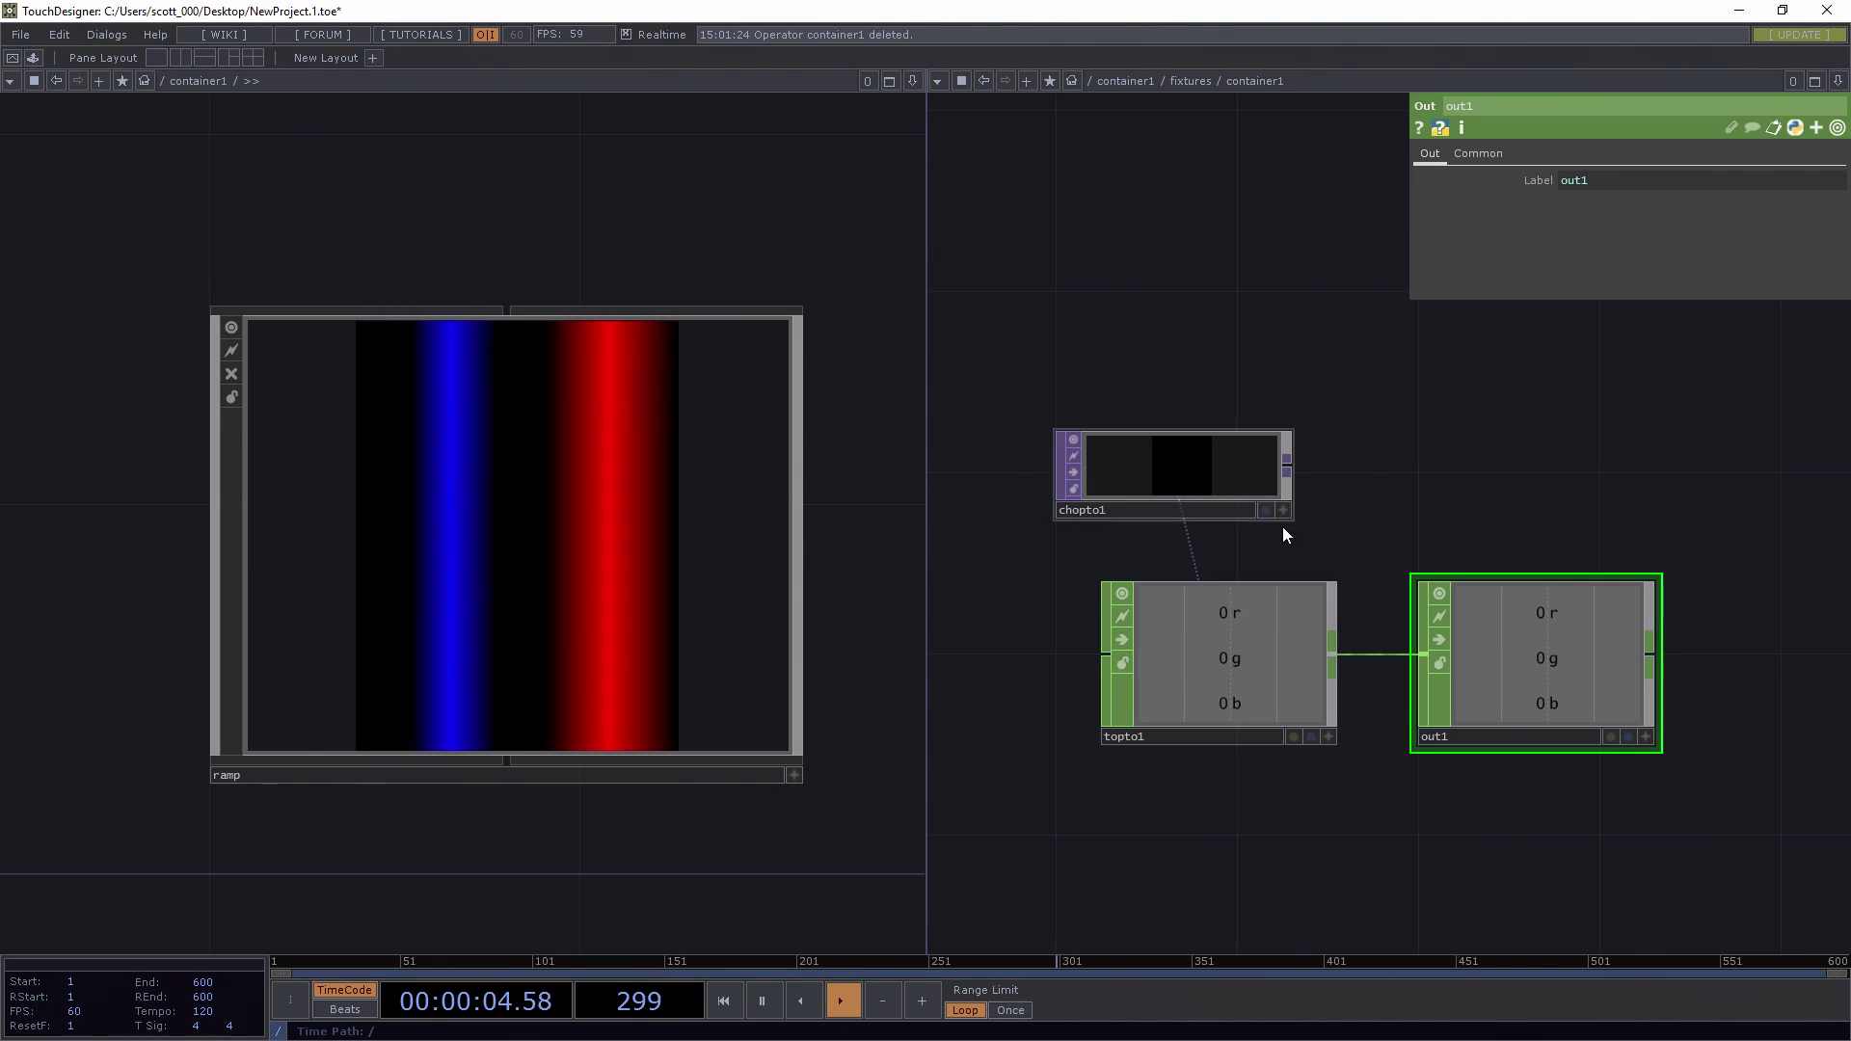
right_click(1292, 467)
type("null")
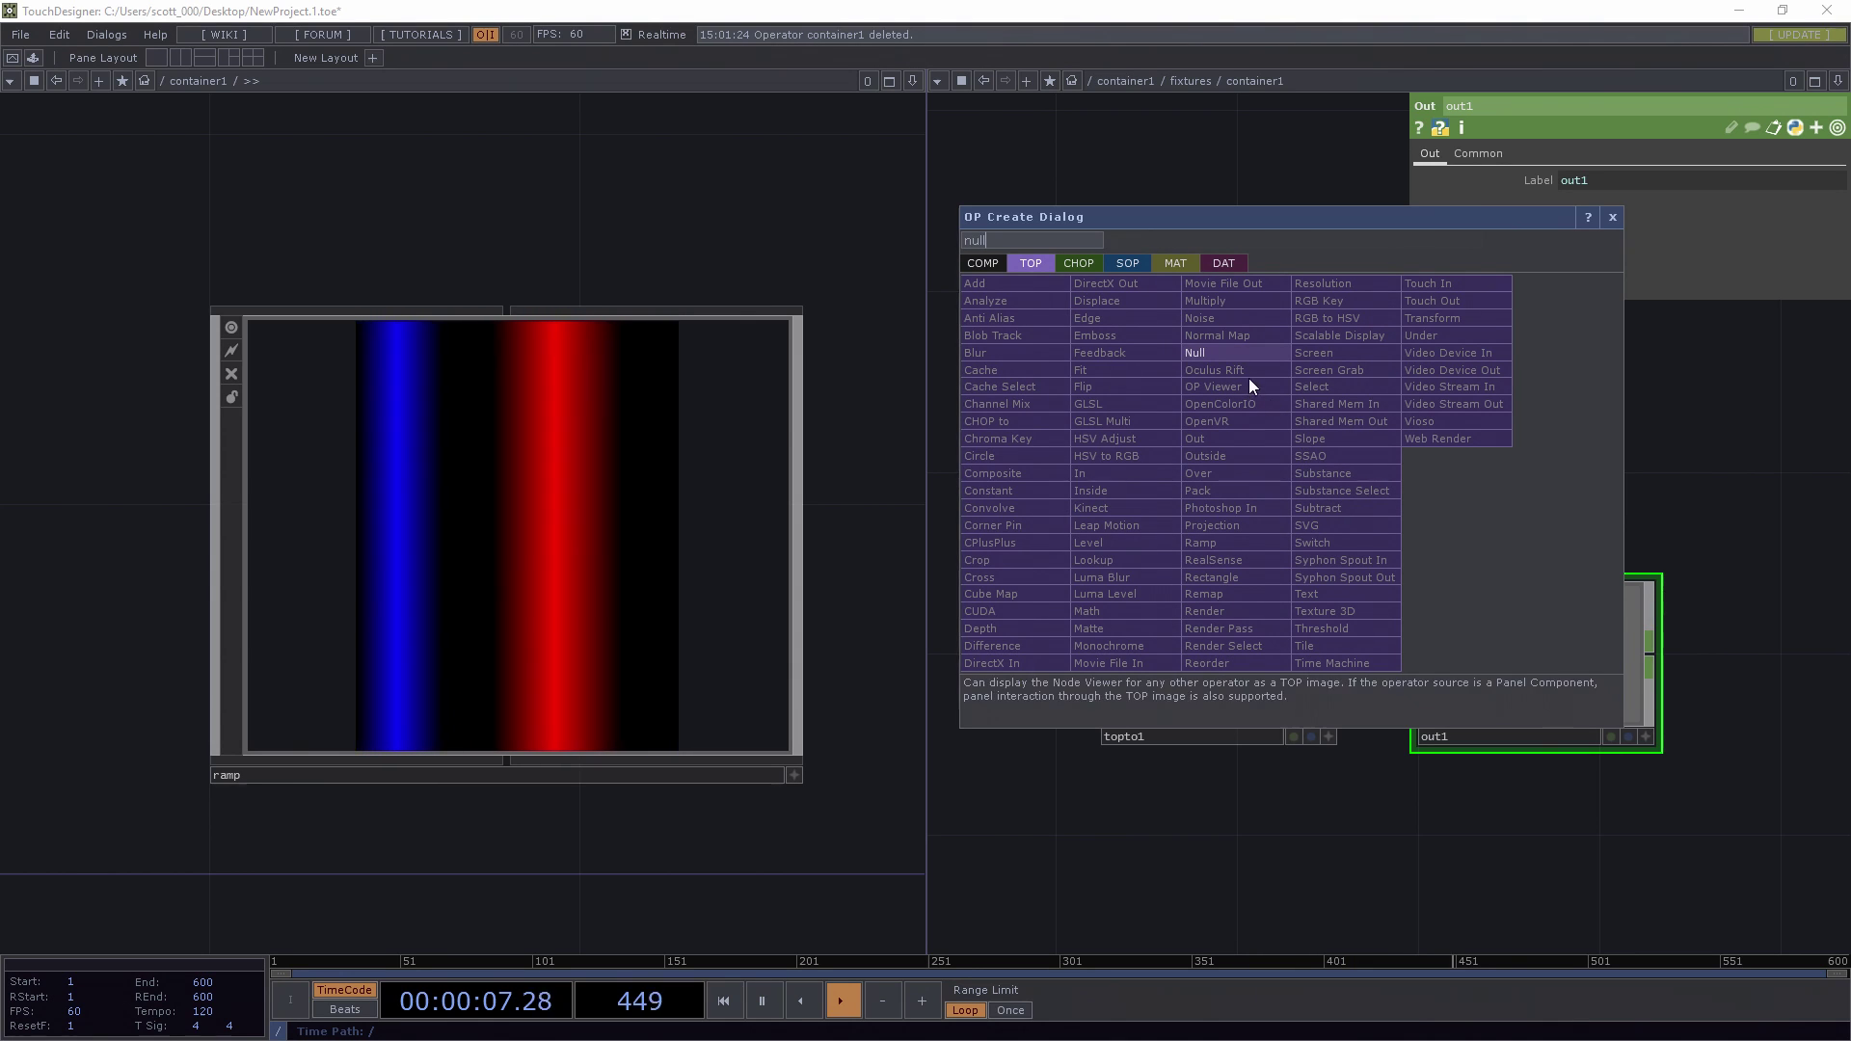
left_click(1247, 356)
left_click(1456, 459)
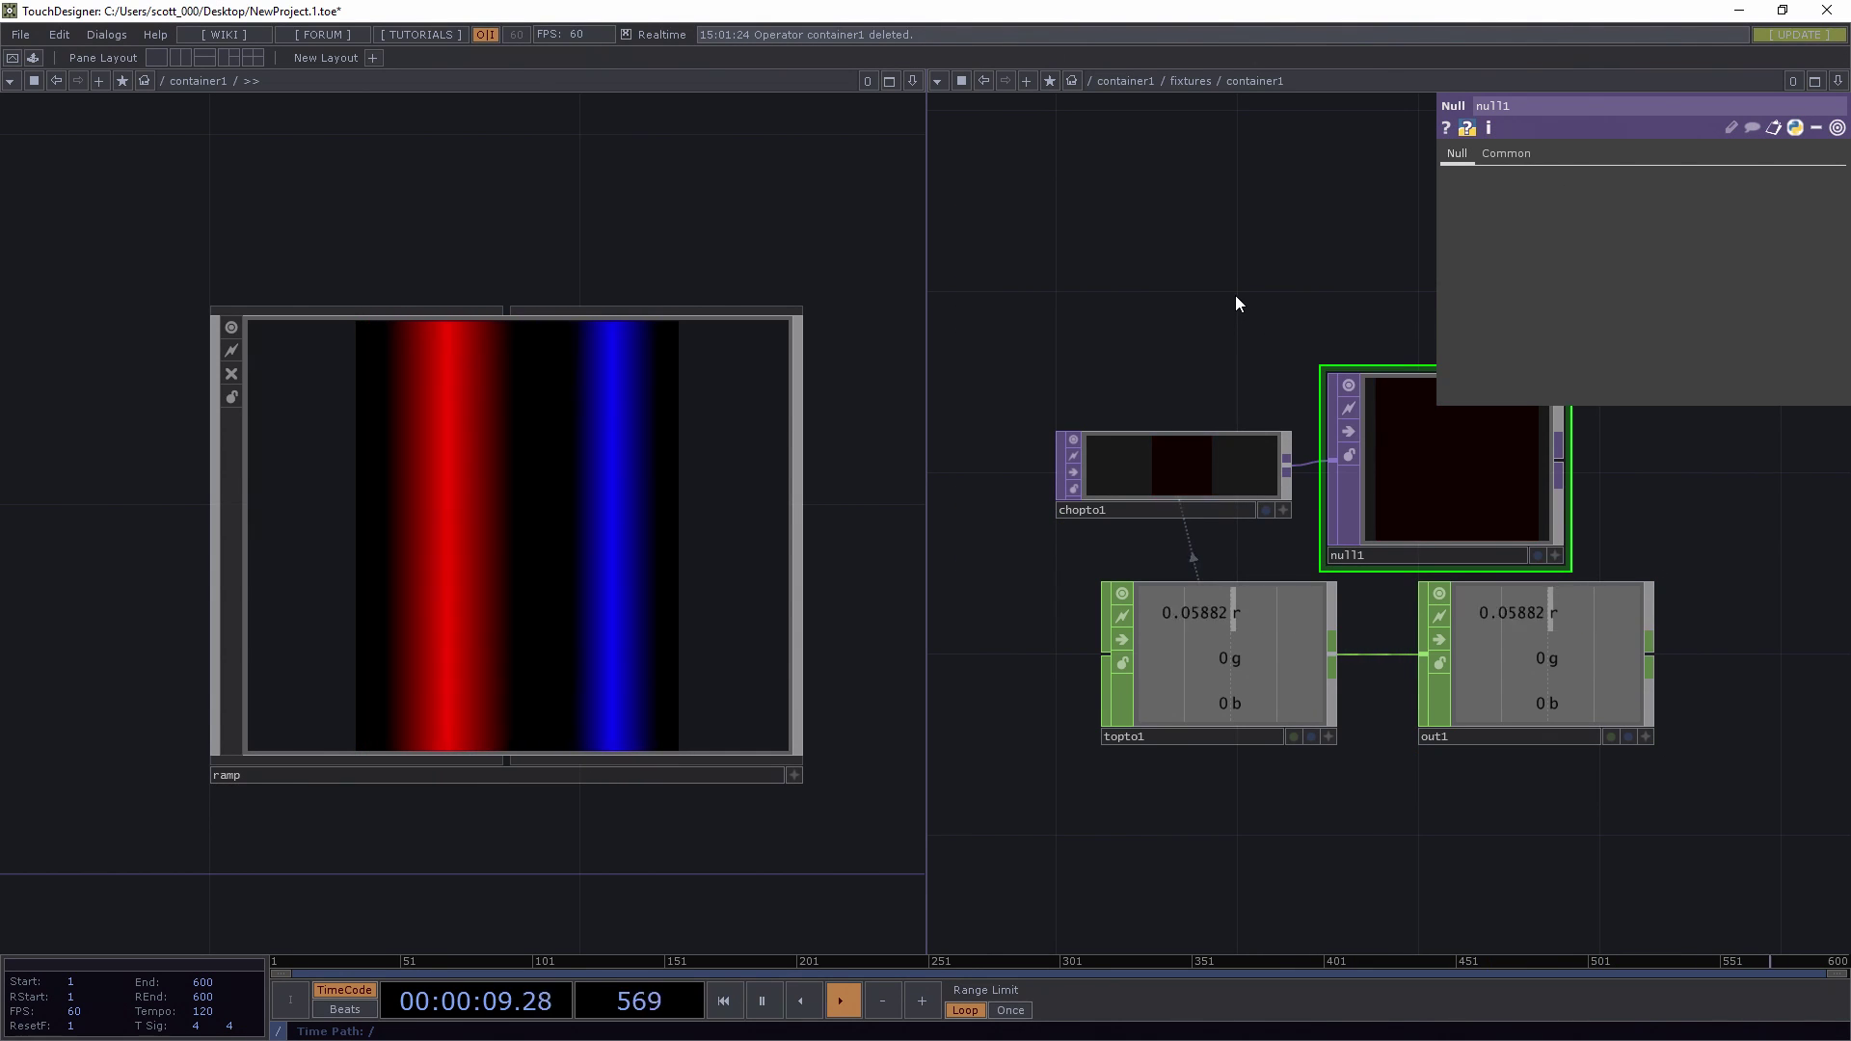
- Return to the fixtures network and set container1's Background TOP to ./null1
key("u")
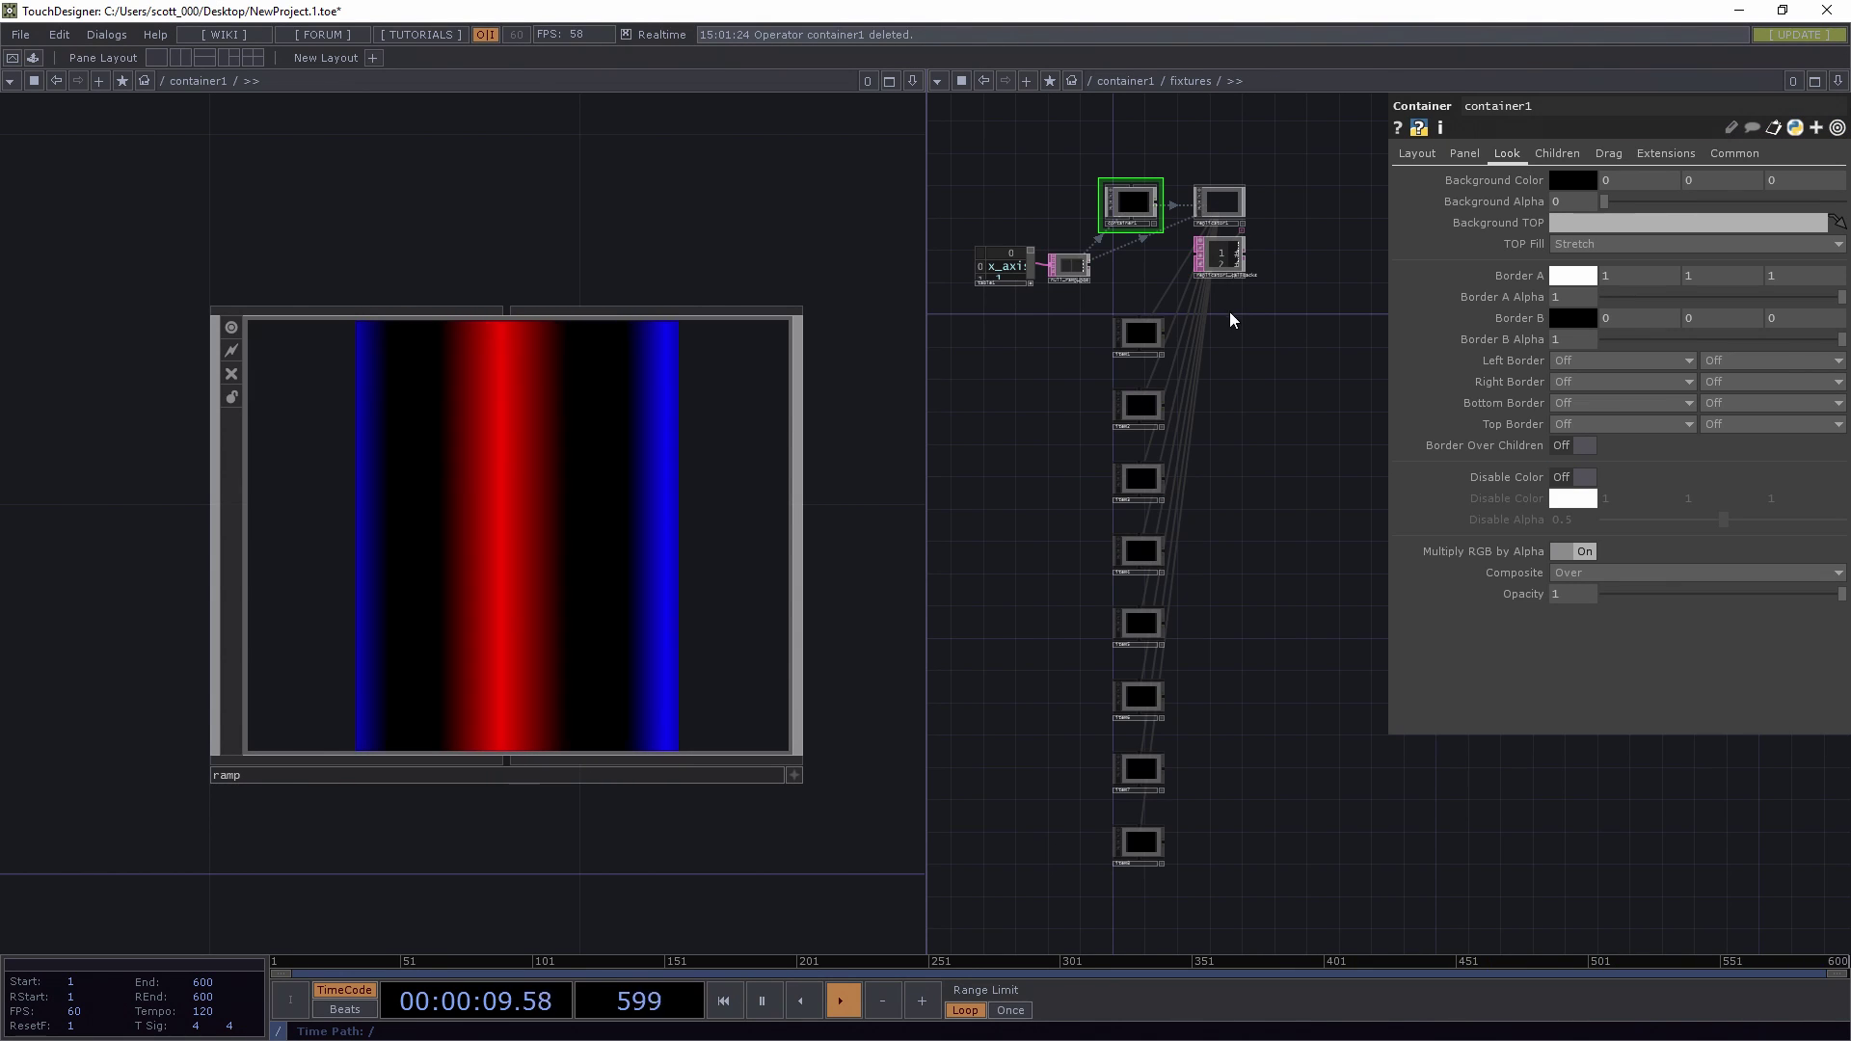
left_click(1553, 220)
type("./nul")
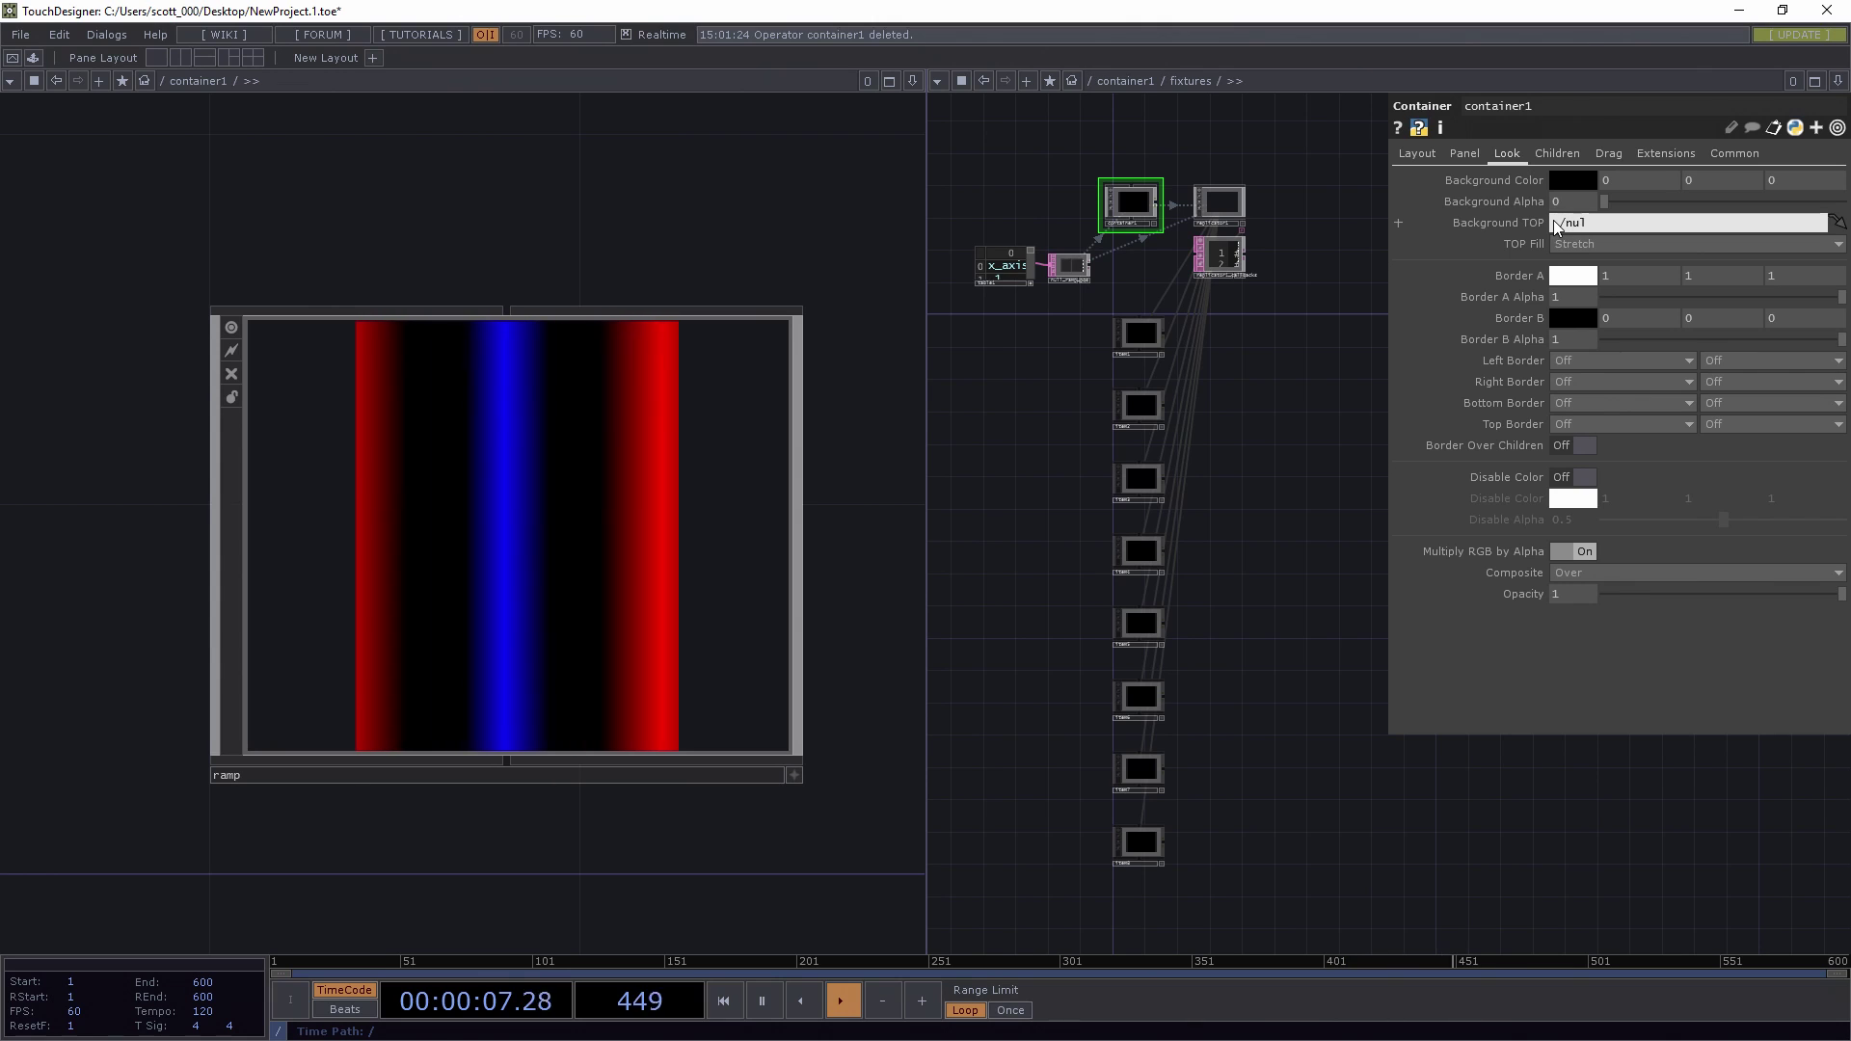
type("l1")
key("Return")
- Recreate all of the replicator's item containers from the updated container1
middle_click_drag(1172, 227, 1167, 222)
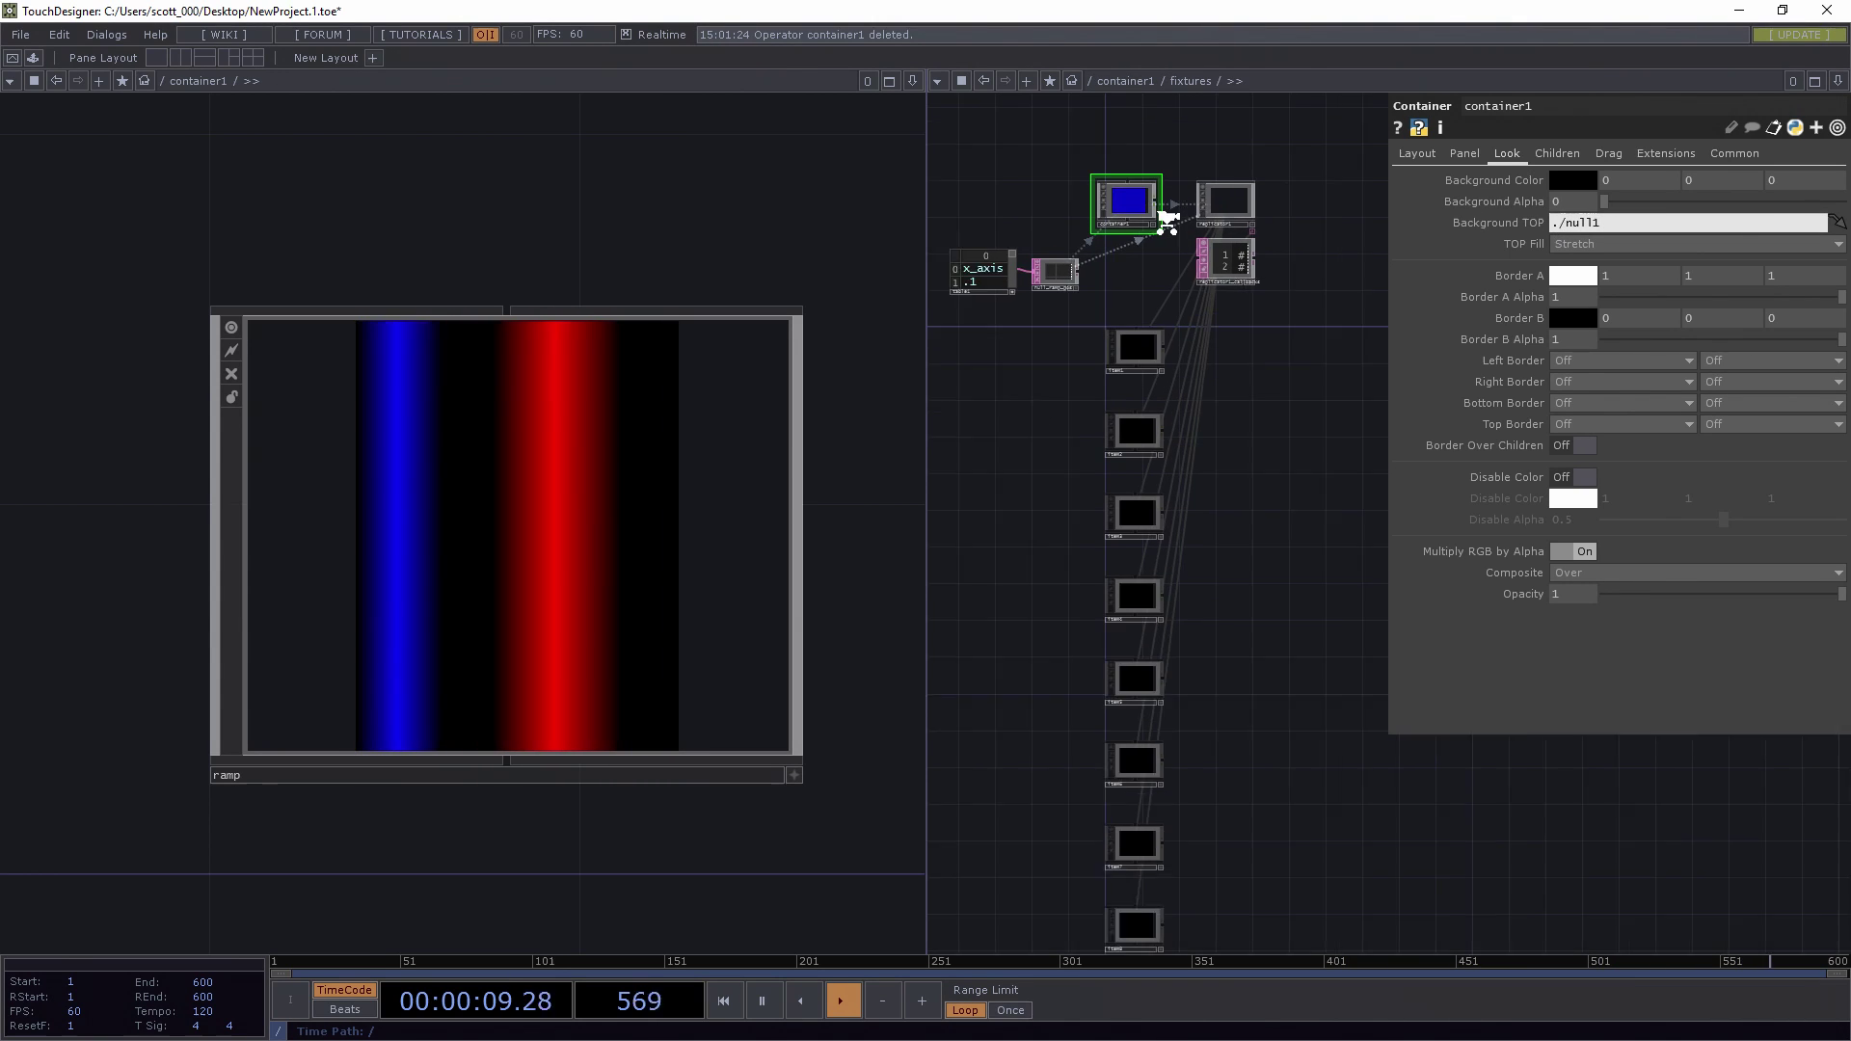
left_click(1247, 211)
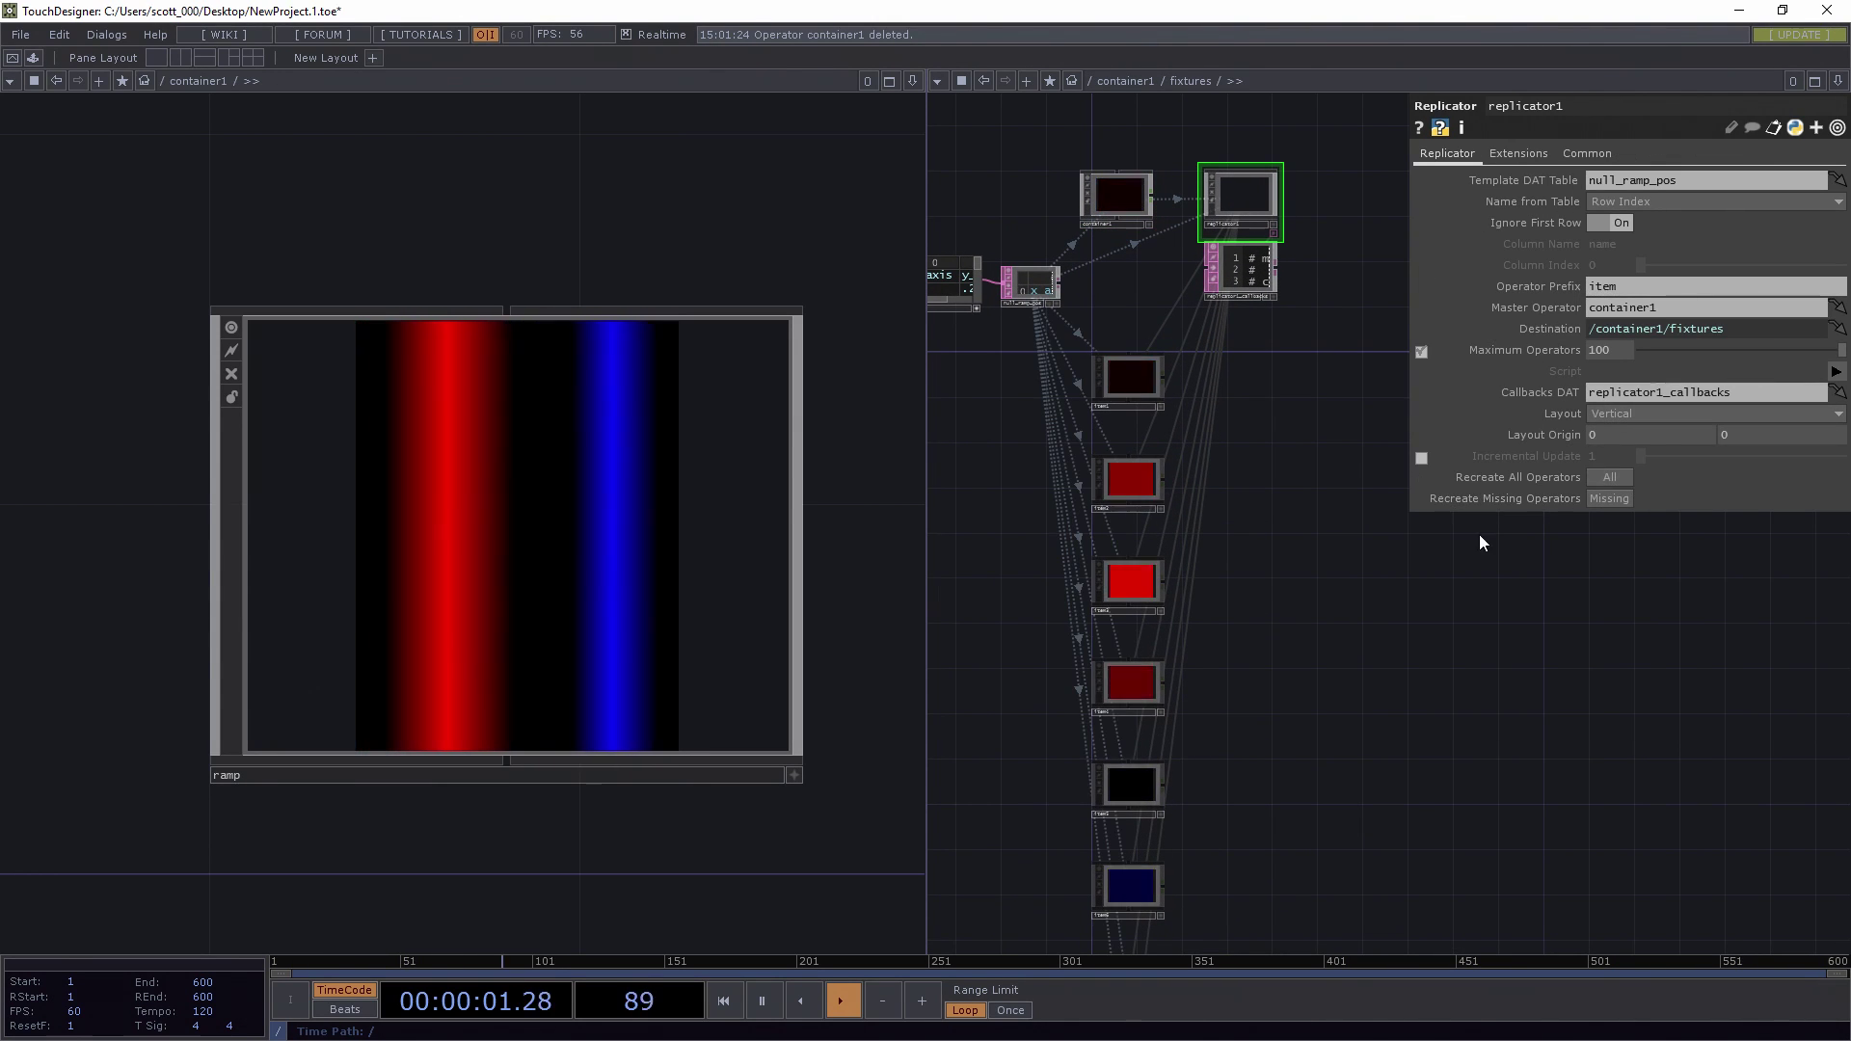
left_click_drag(1247, 558, 1178, 389)
middle_click_drag(1178, 388, 1176, 427)
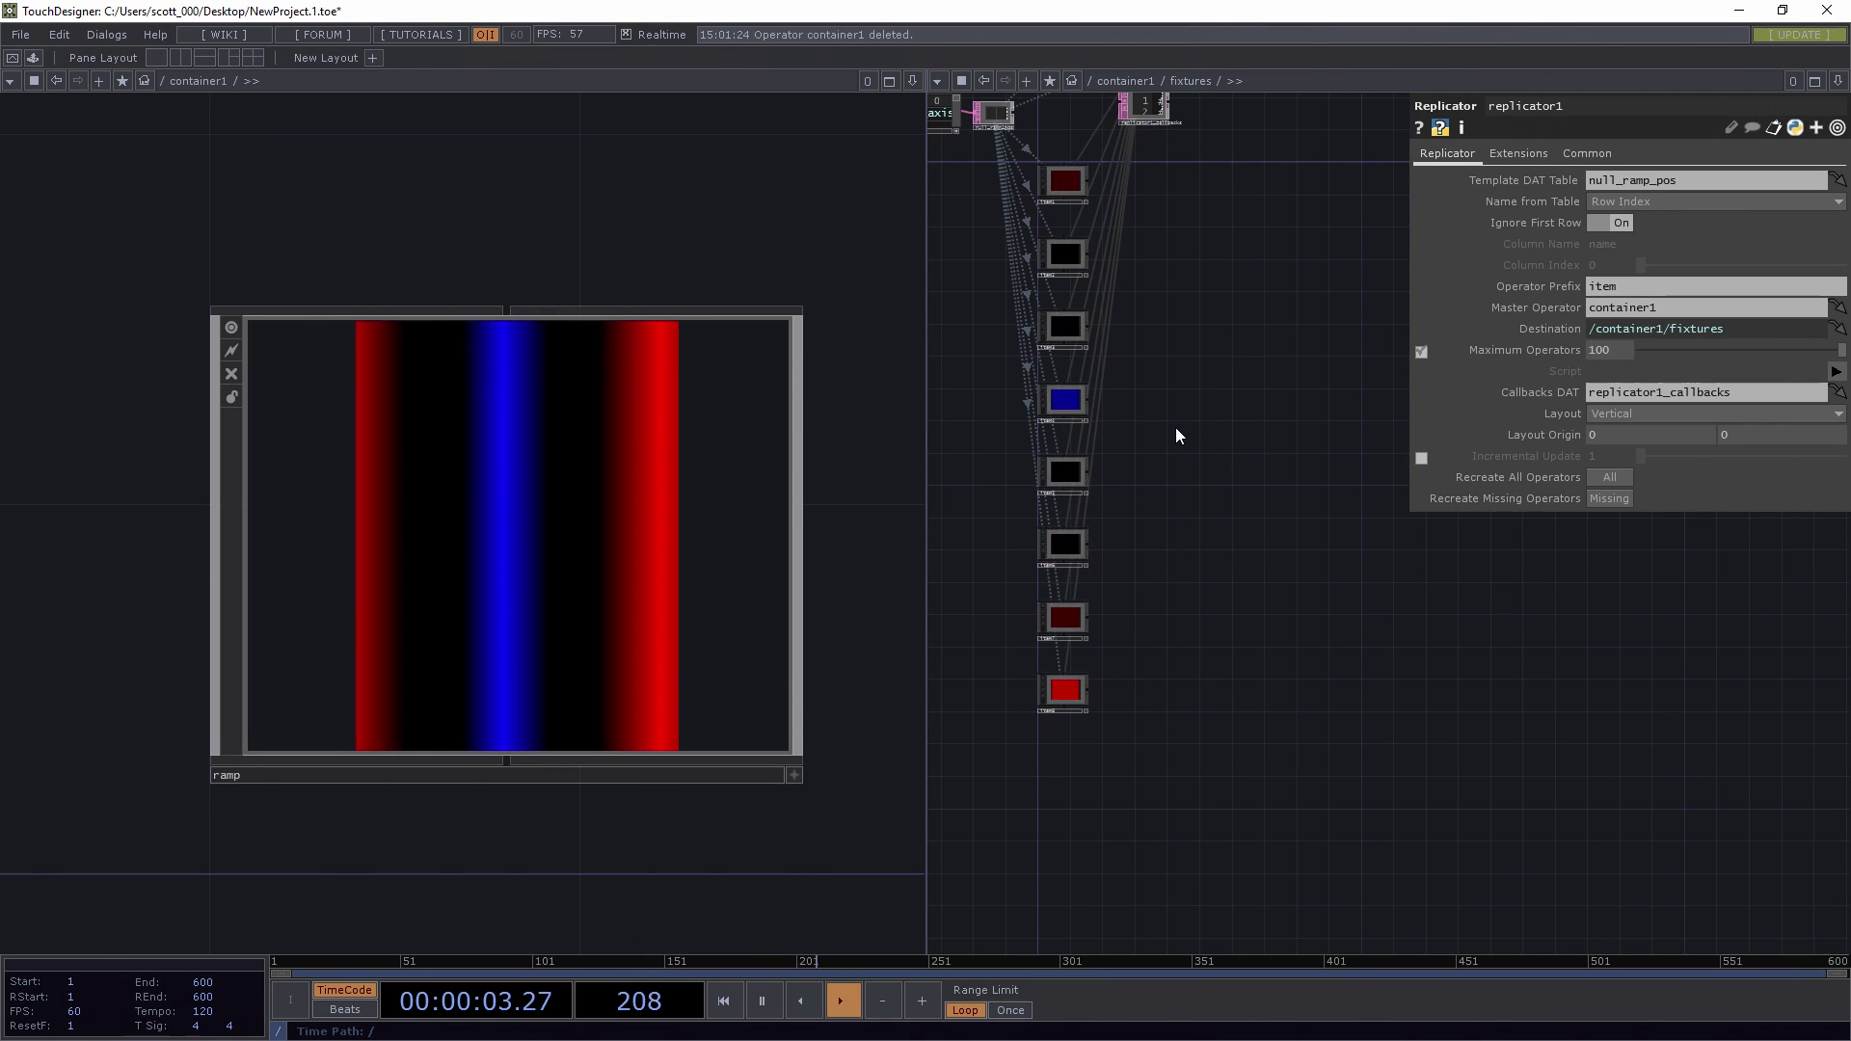
- Add a Merge CHOP to the fixtures network beside the column of replicated item containers
key("Tab")
left_click(1058, 195)
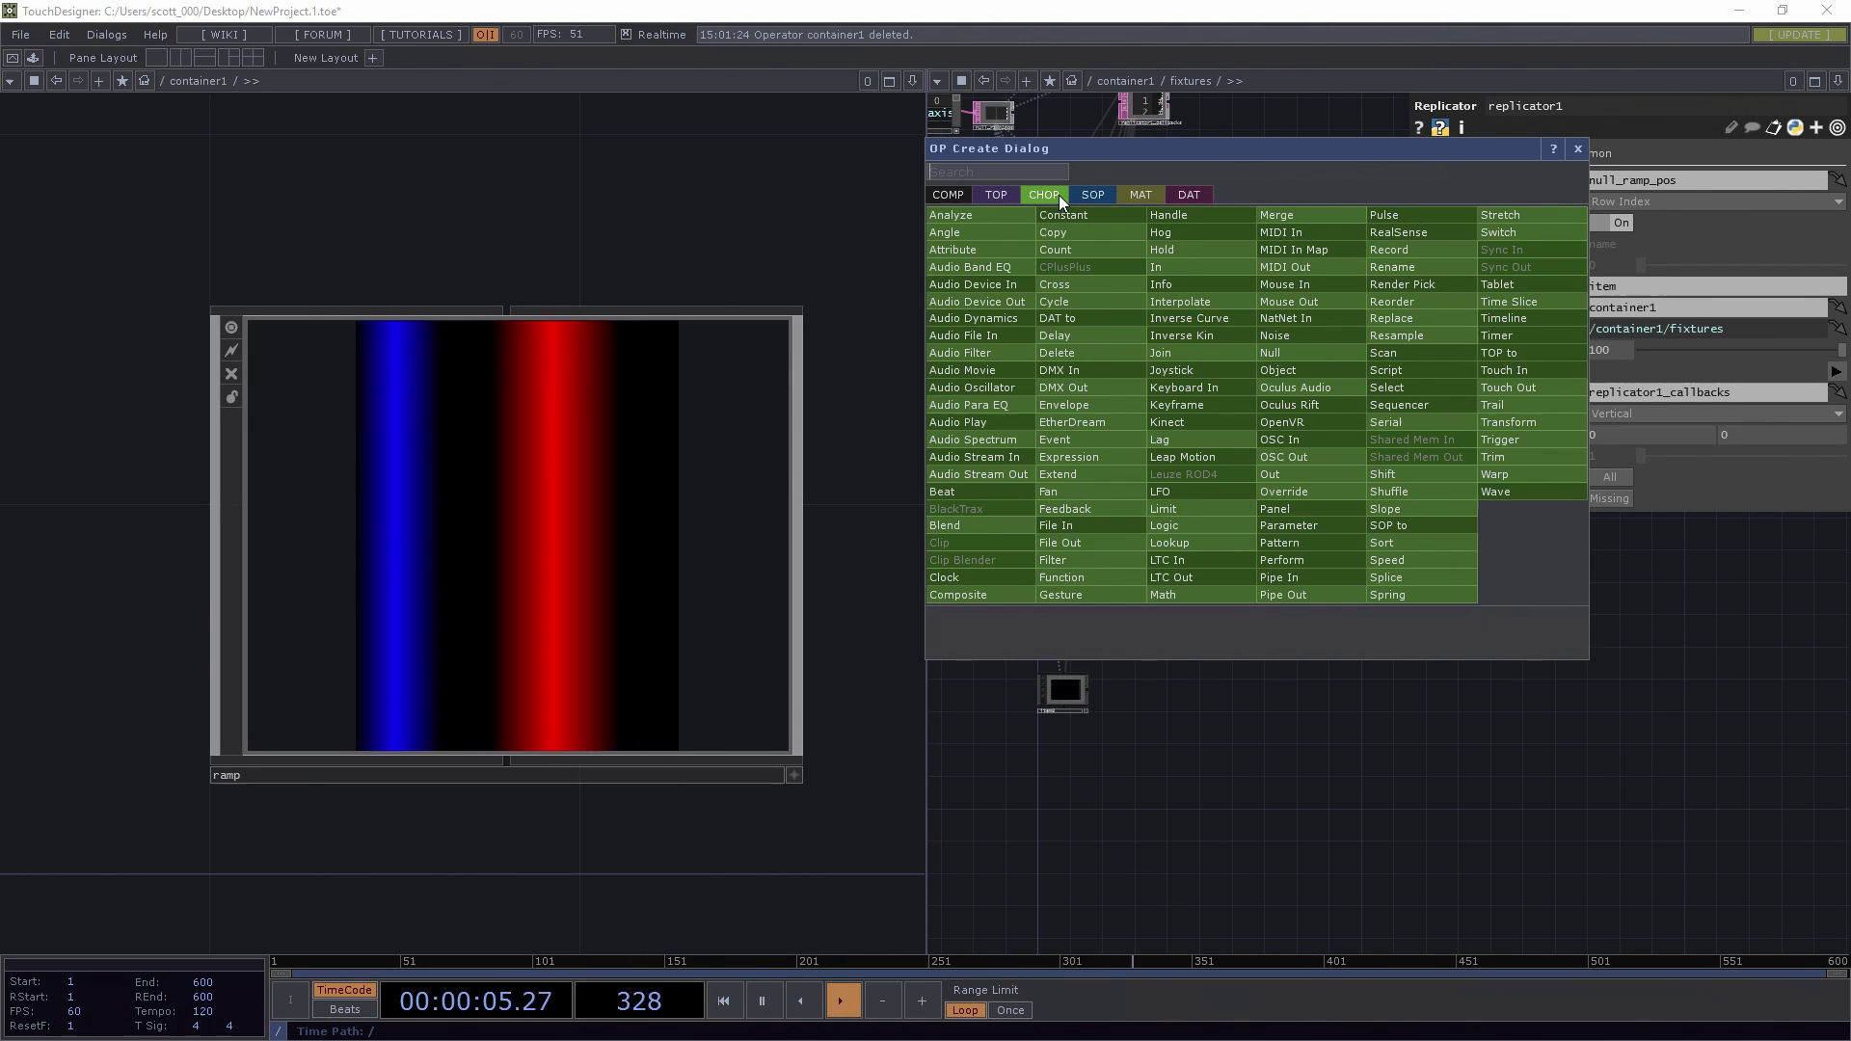
type("merge")
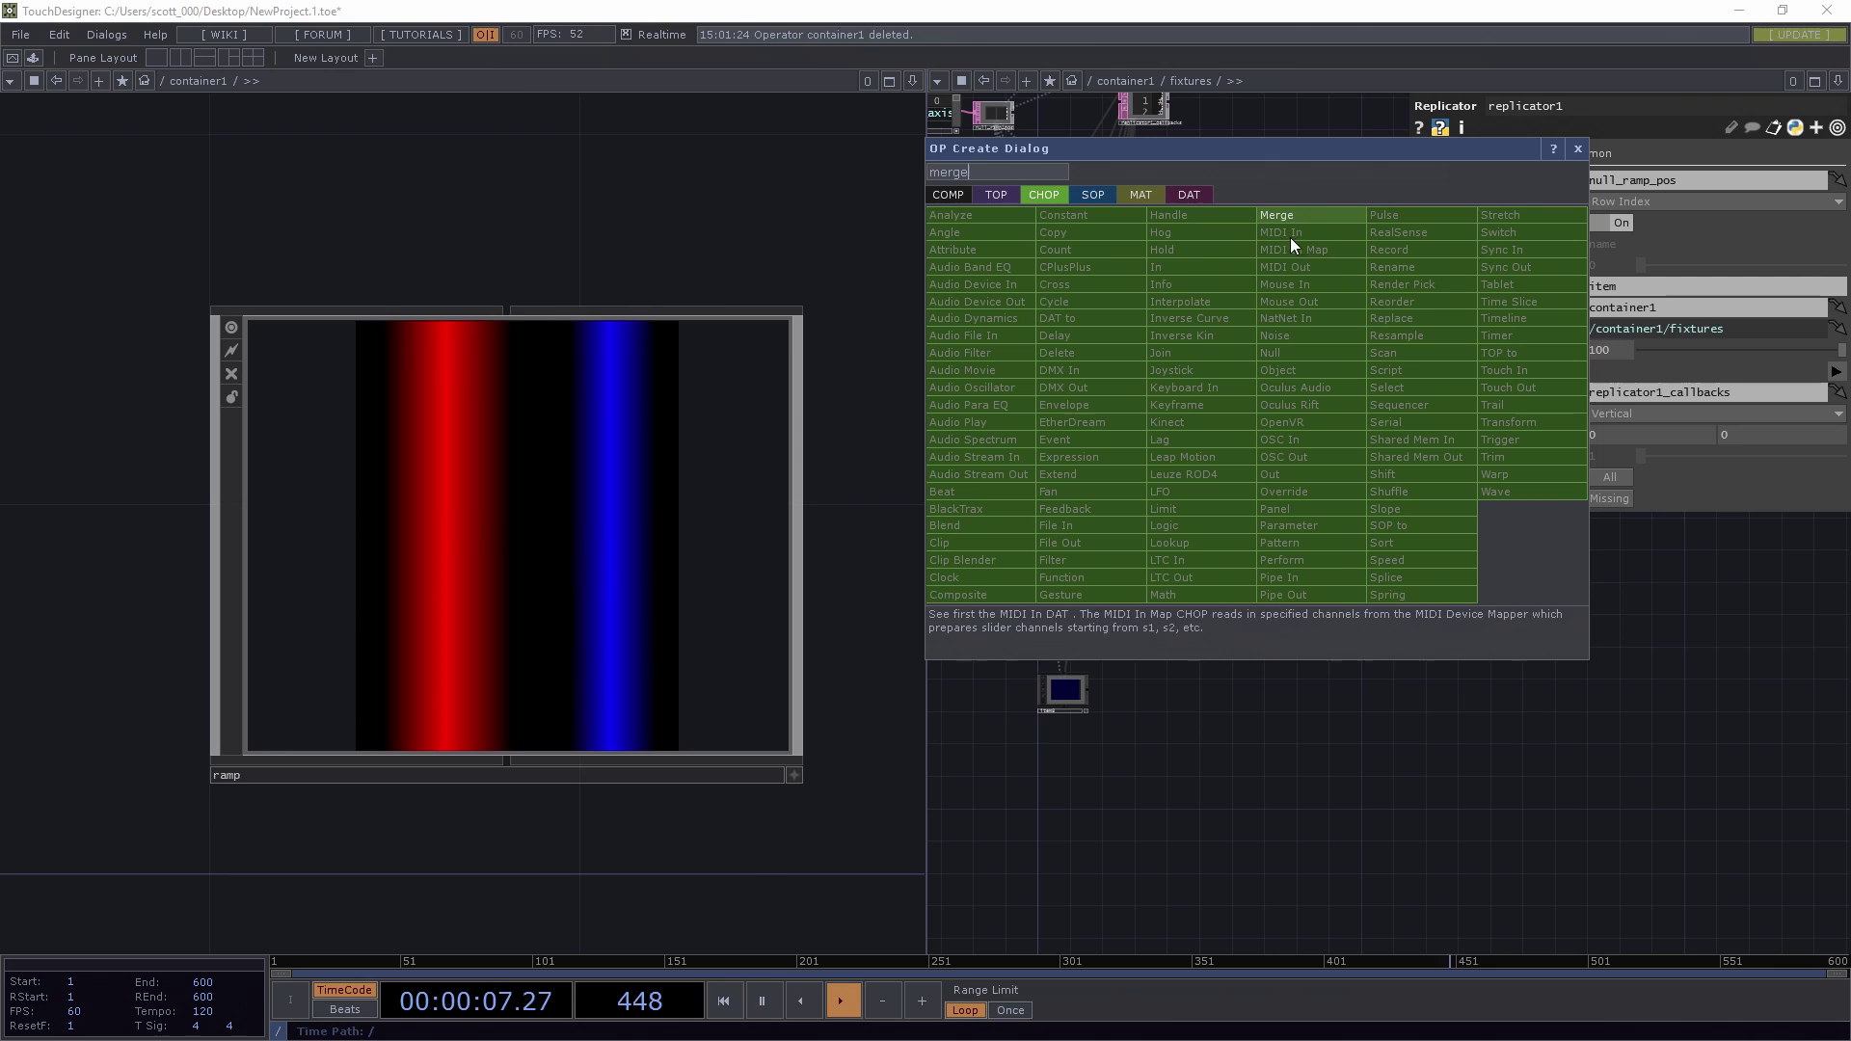
left_click(1311, 220)
left_click(1236, 428)
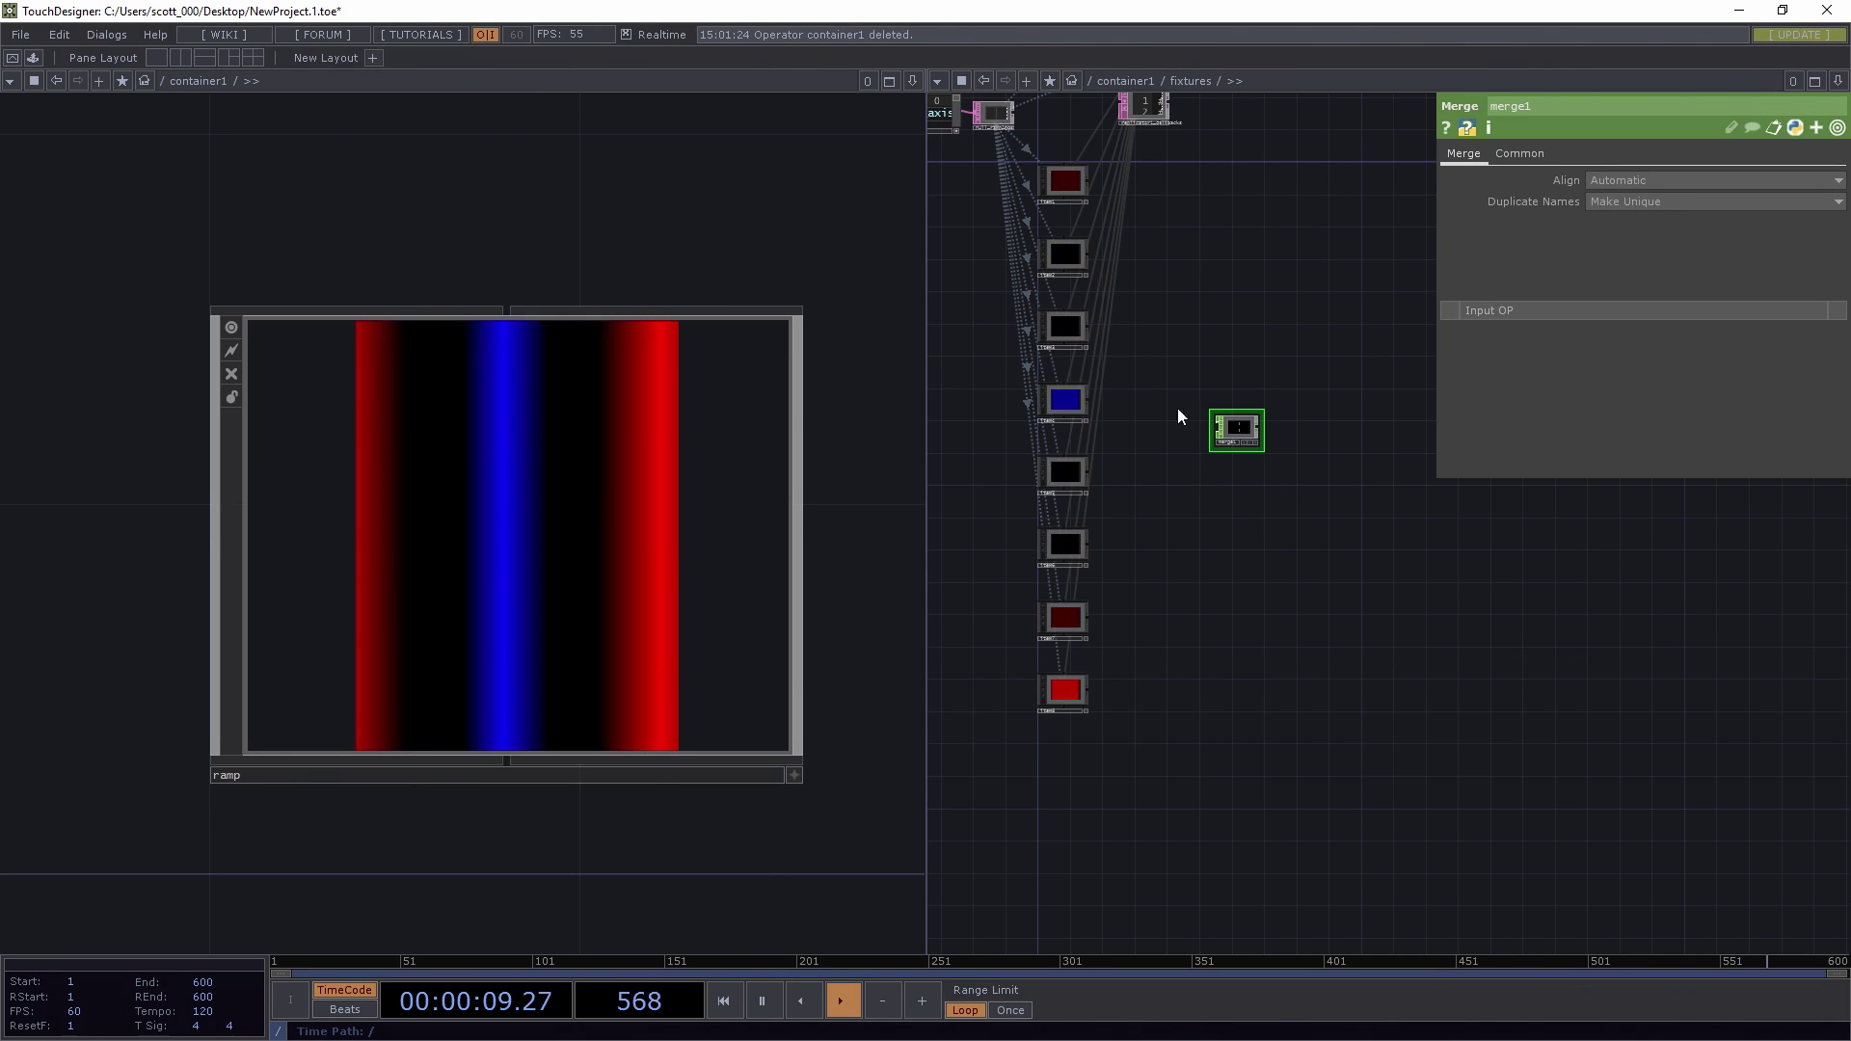
- Connect the outputs of all the replicated item containers to merge1 and check its incoming colour channels
right_click_drag(981, 179, 1079, 653)
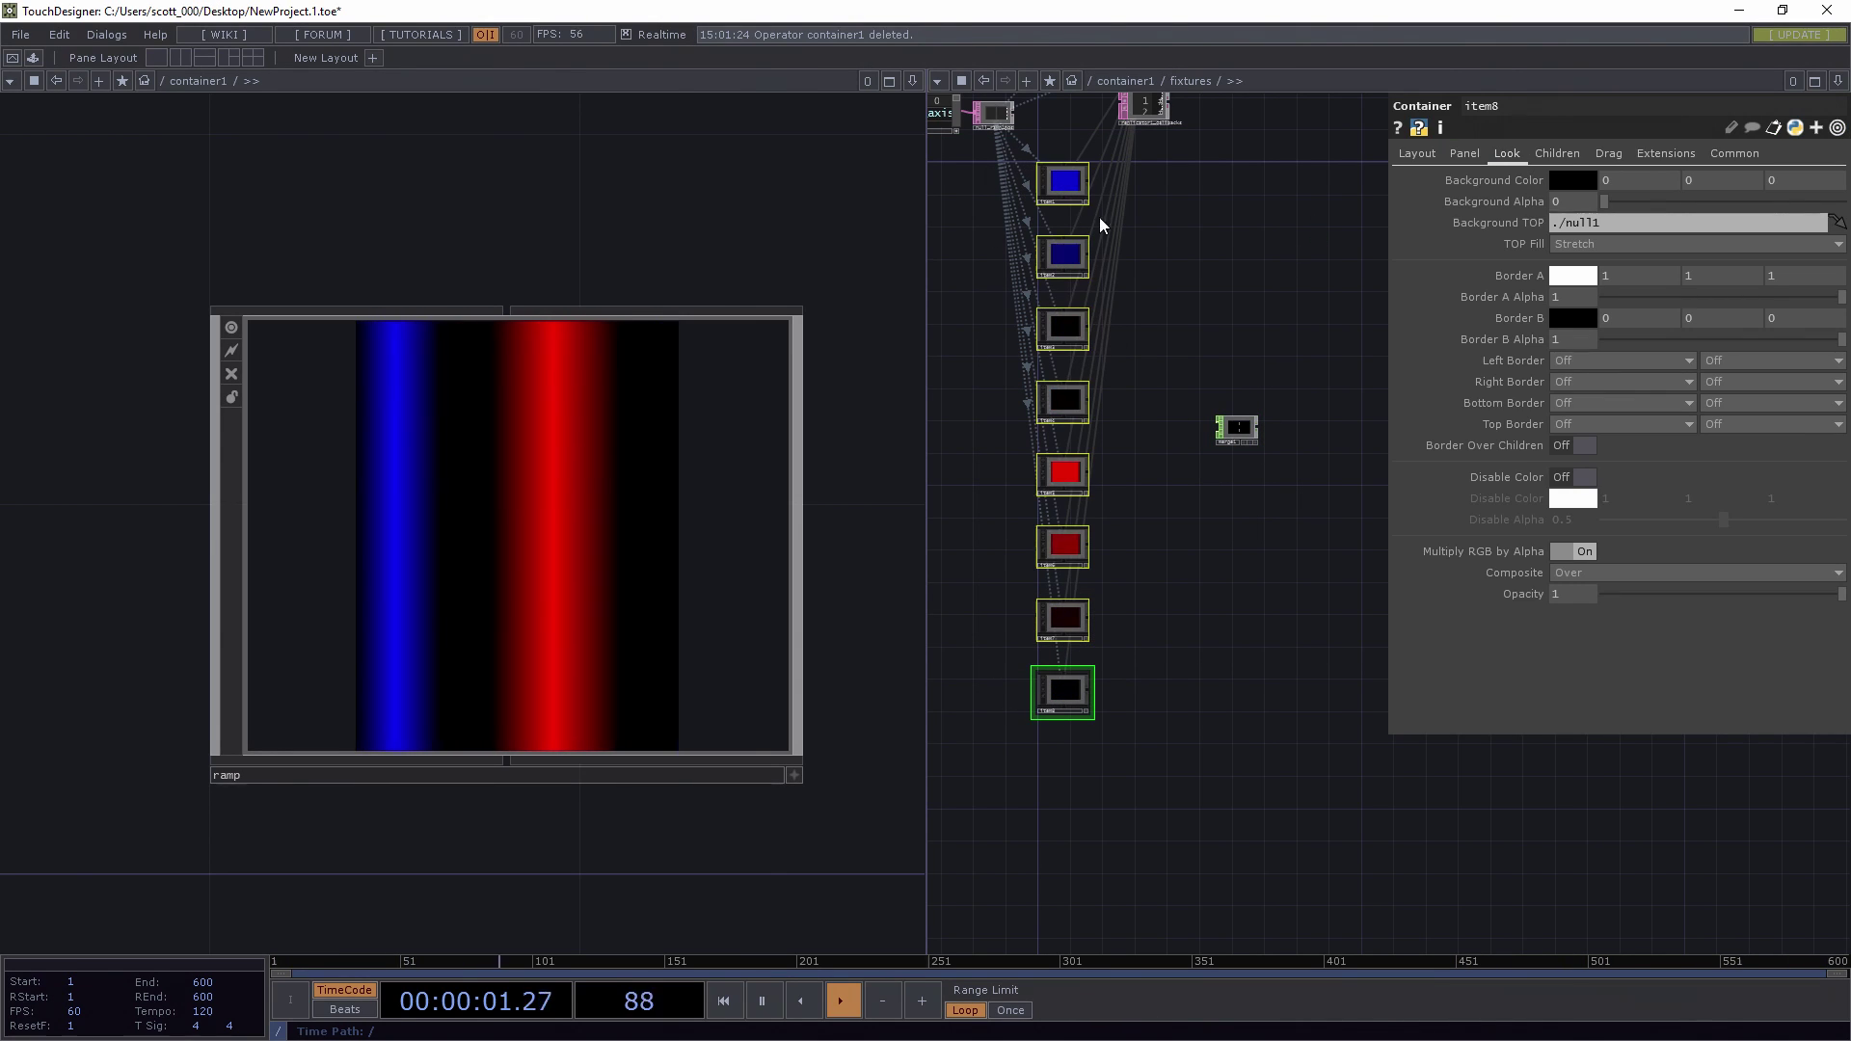
left_click_drag(1091, 182, 1217, 429)
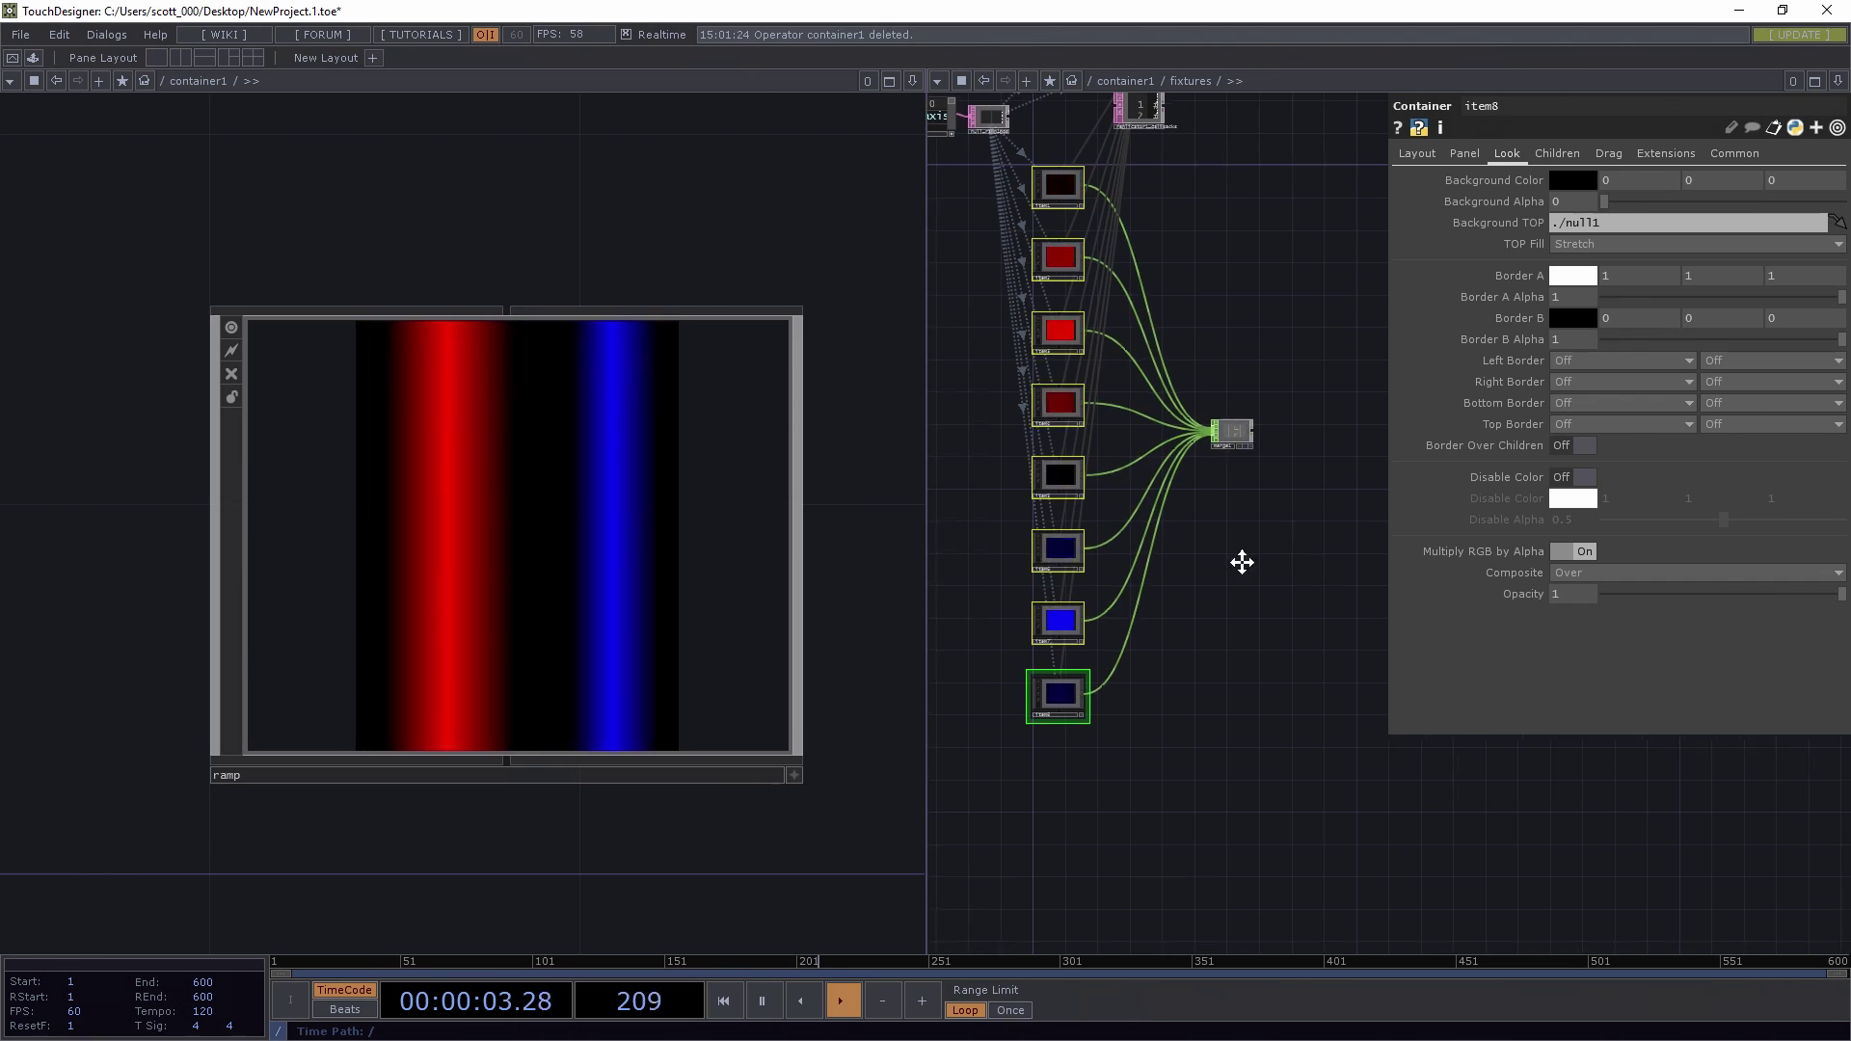
scroll(1164, 467, "up", 8)
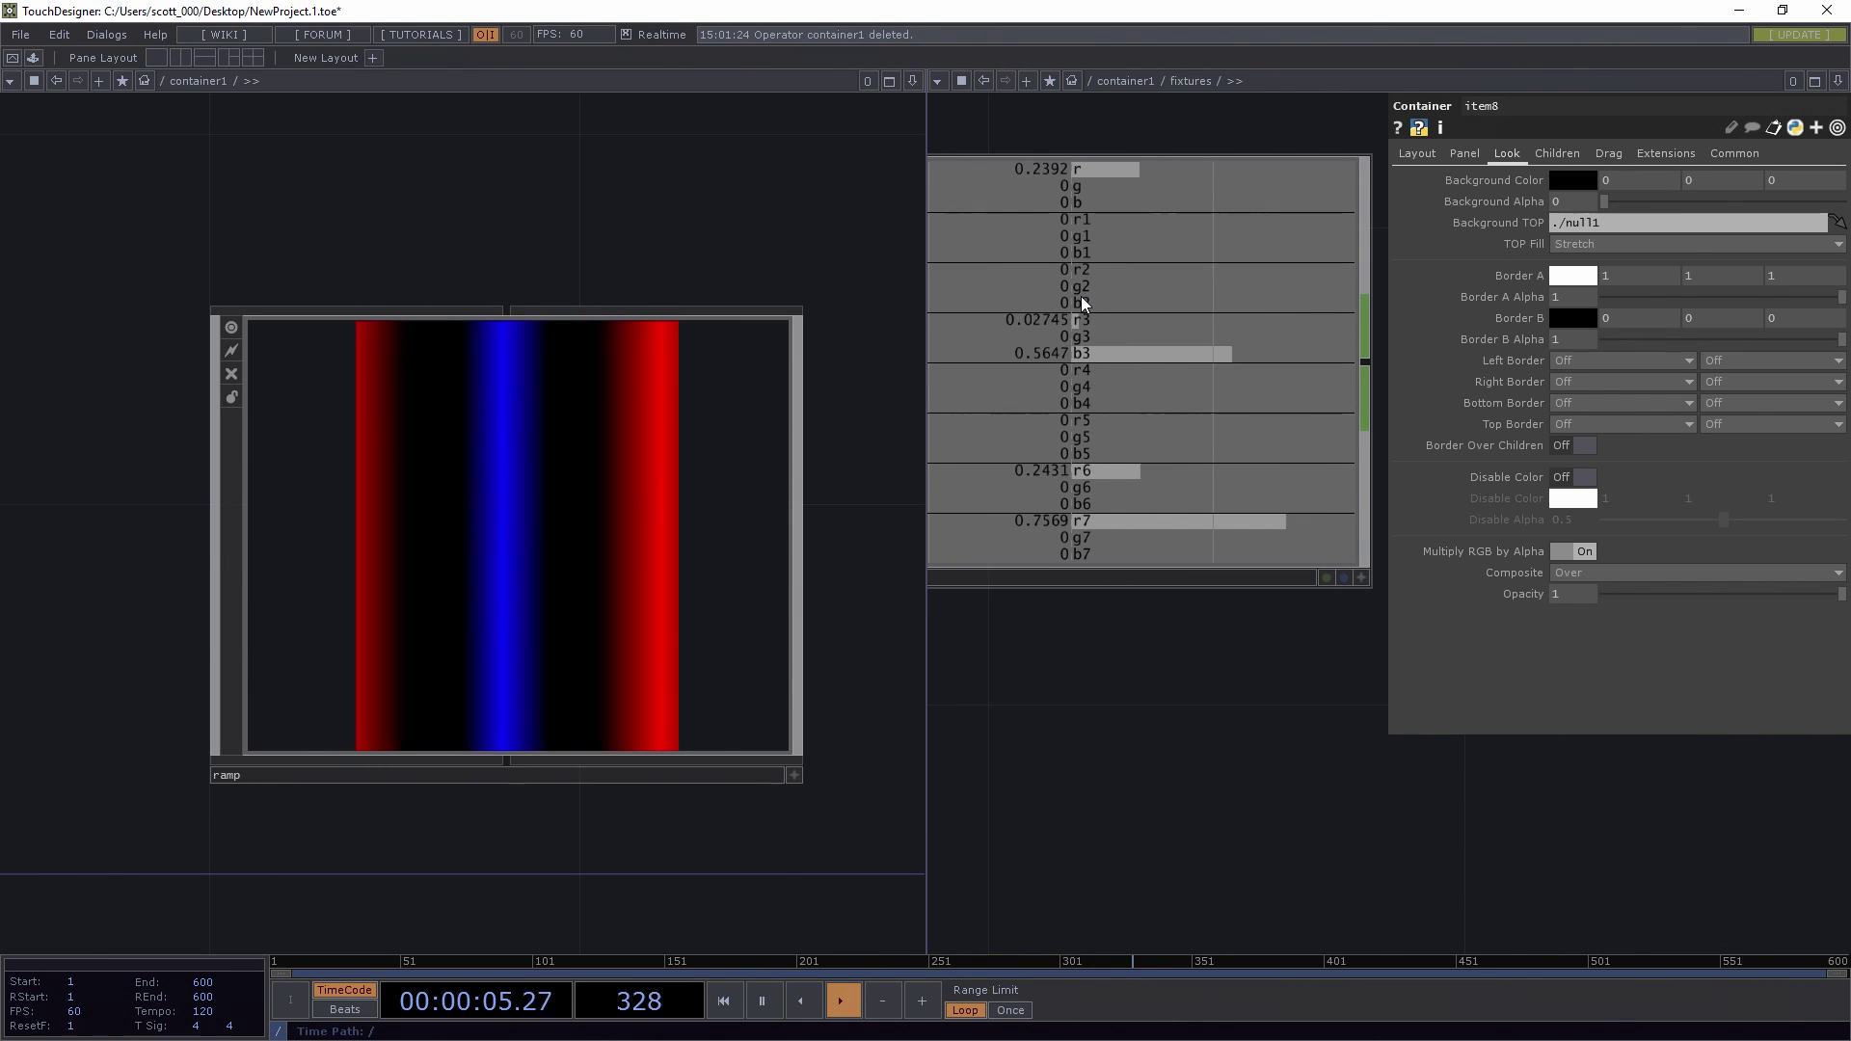
scroll(1078, 287, "down", 8)
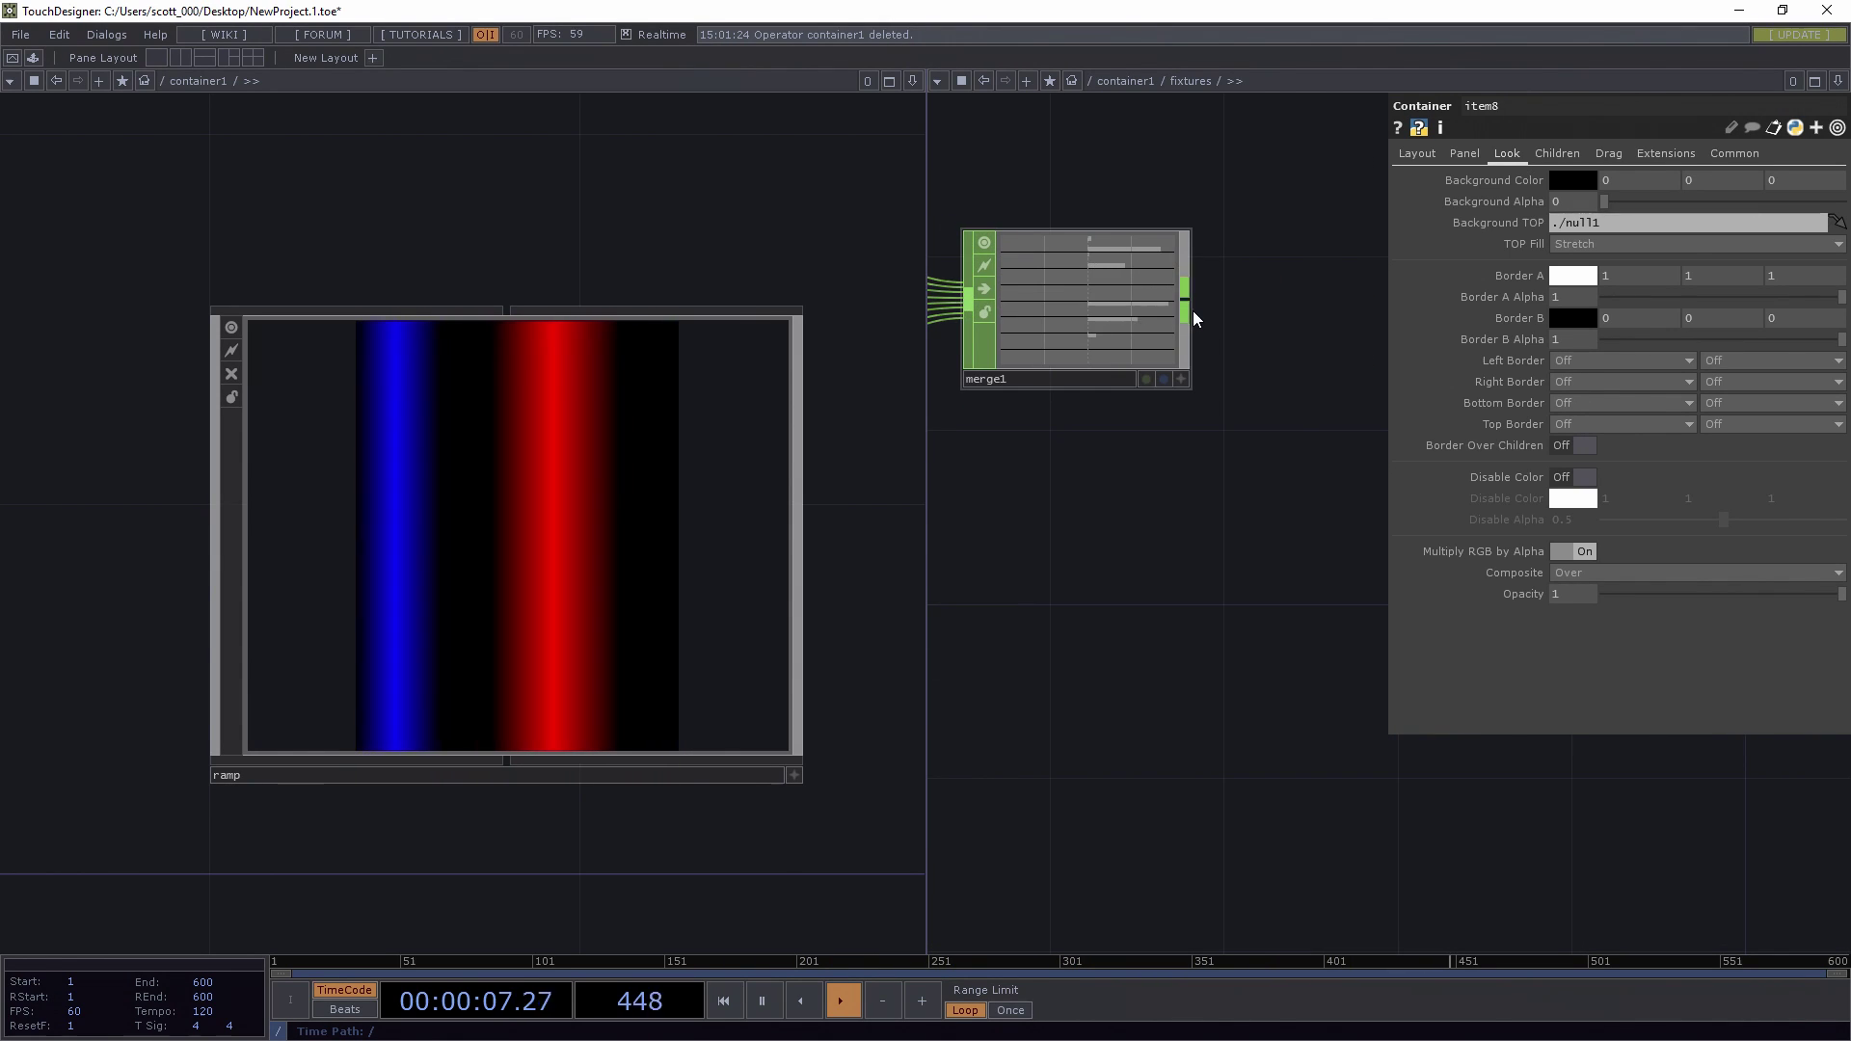
- Append a Math CHOP to merge1 and set the upper limit of its To Range to 255
right_click(1188, 311)
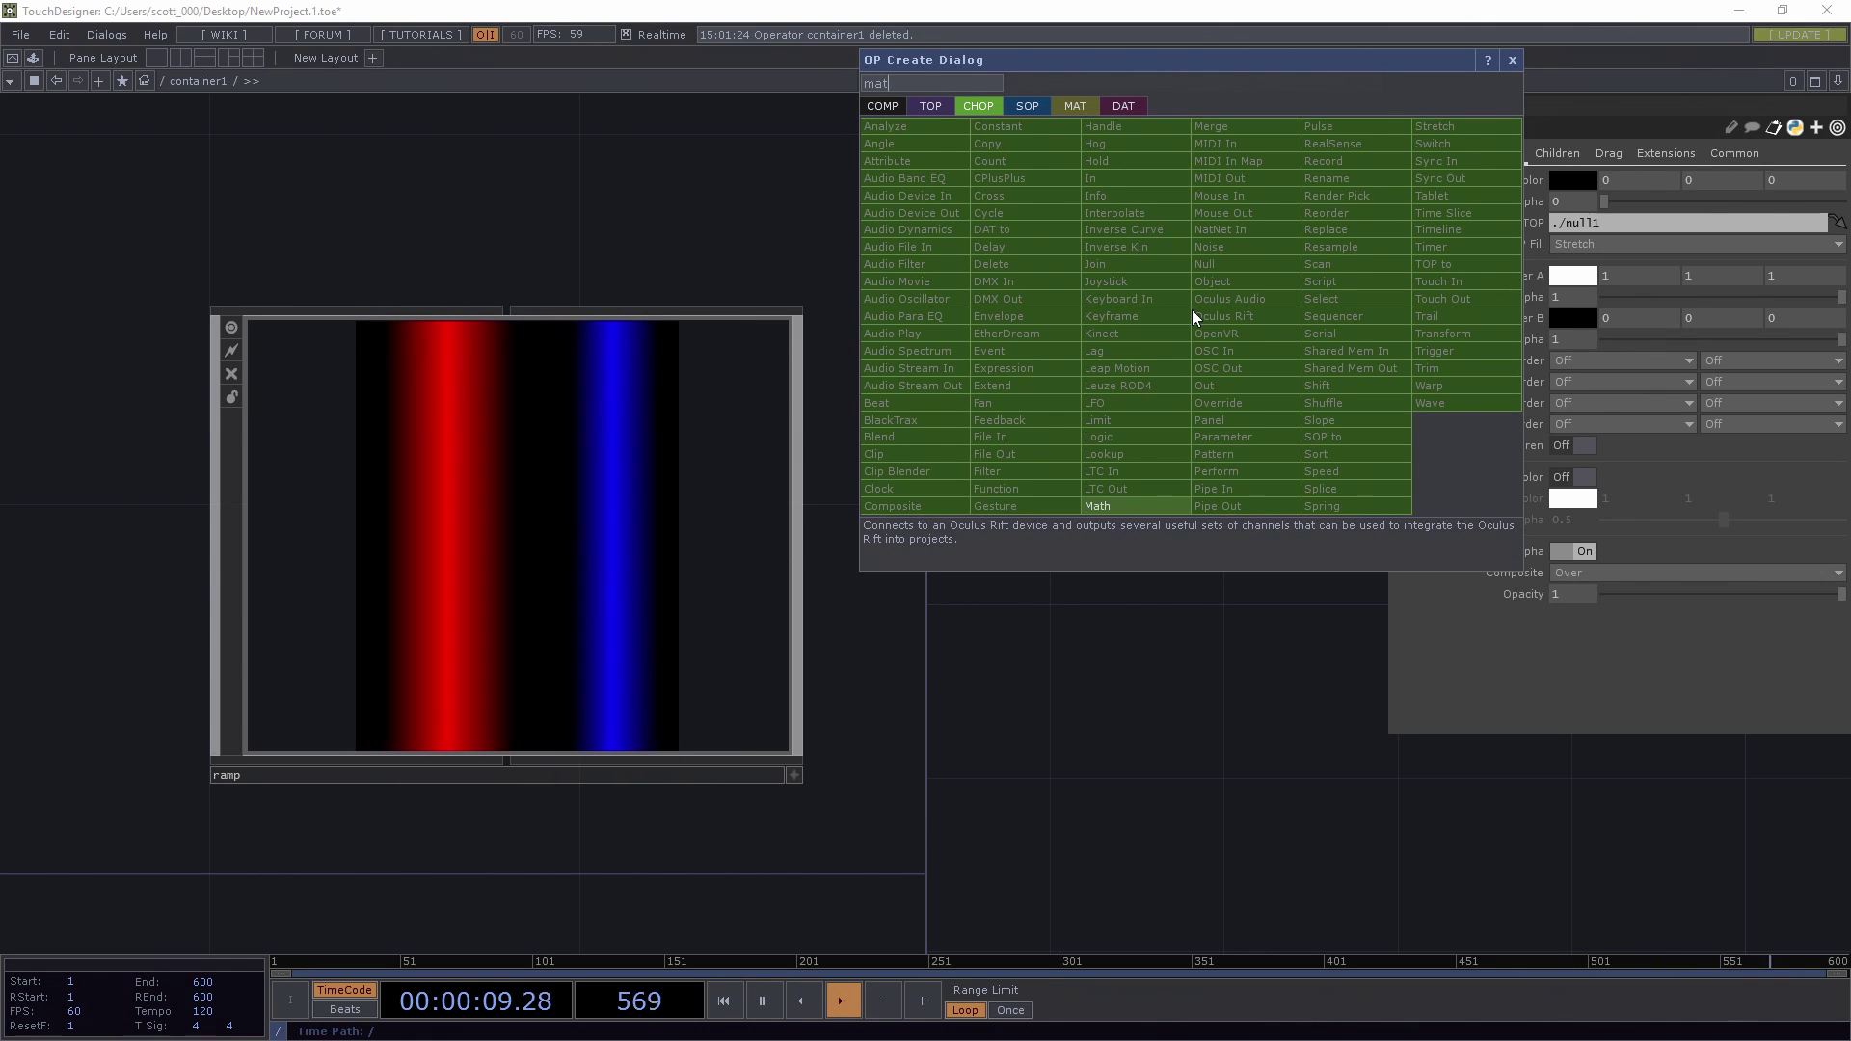
left_click(1122, 505)
left_click(1280, 301)
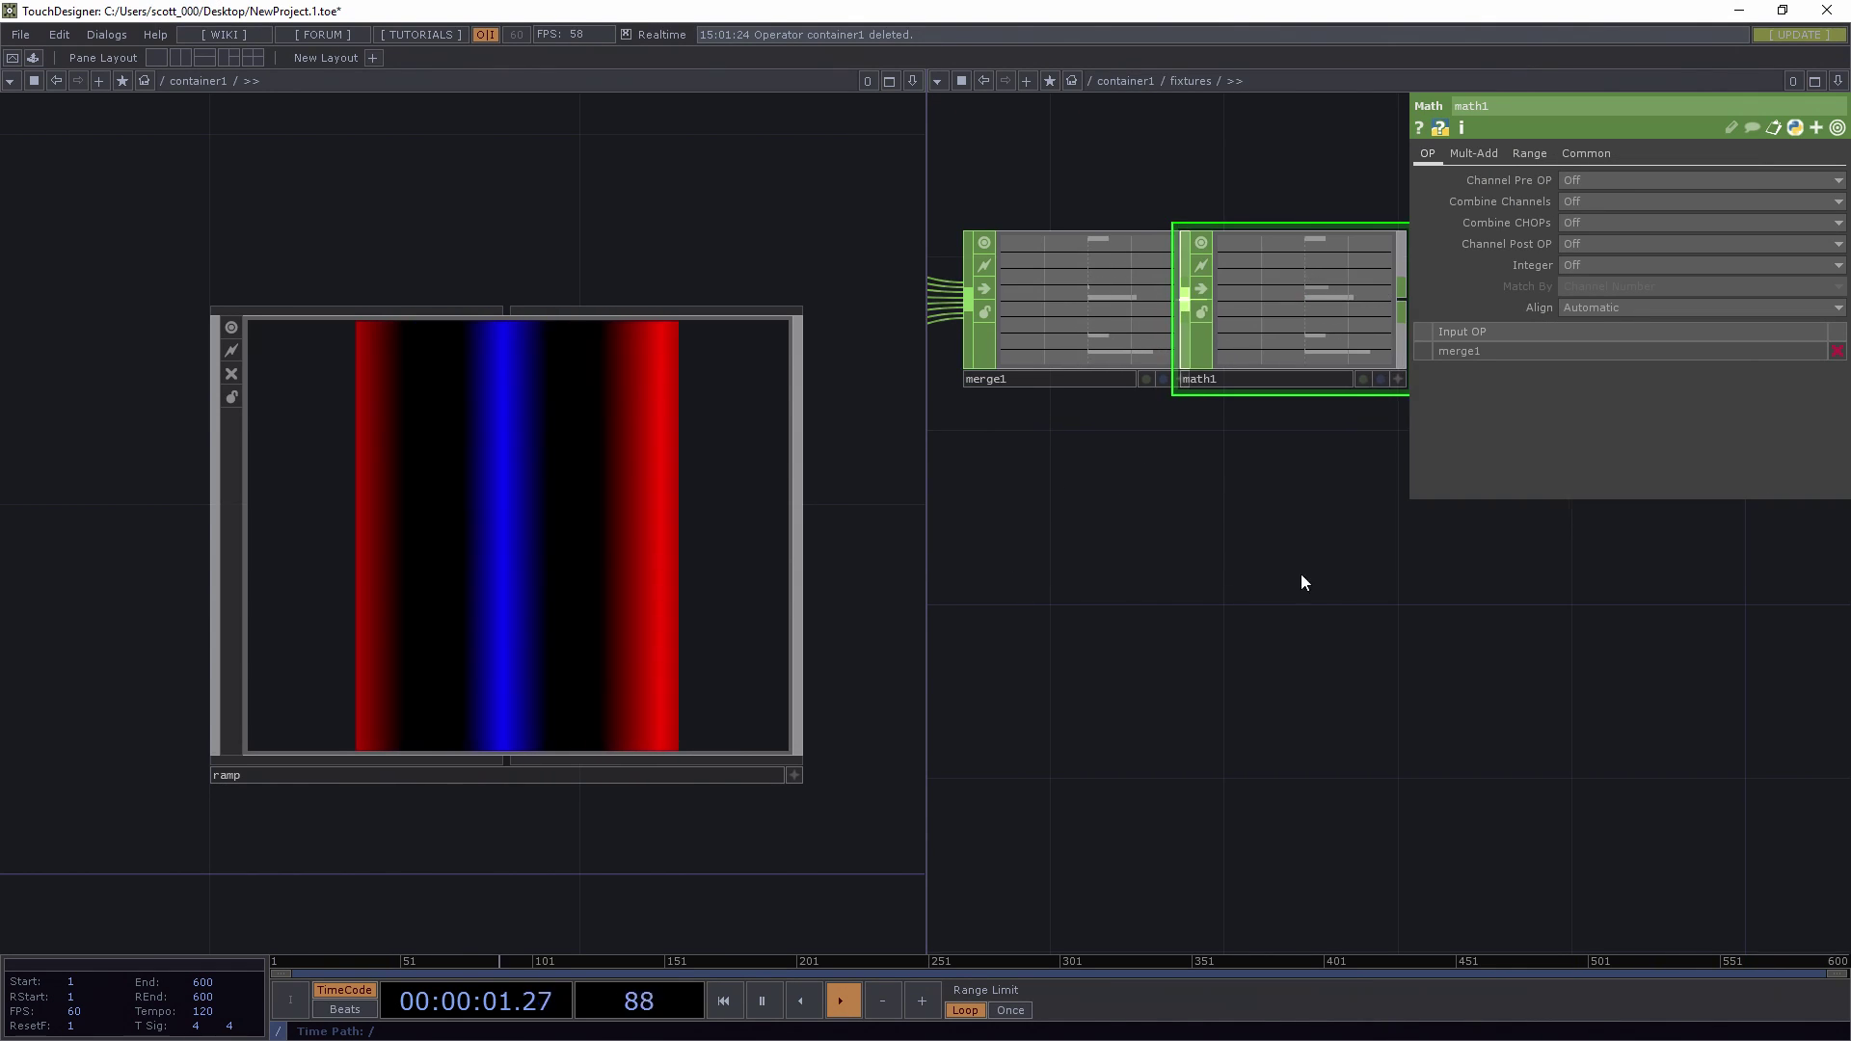
left_click_drag(1299, 577, 1061, 591)
left_click_drag(1112, 344, 1168, 341)
left_click(1529, 153)
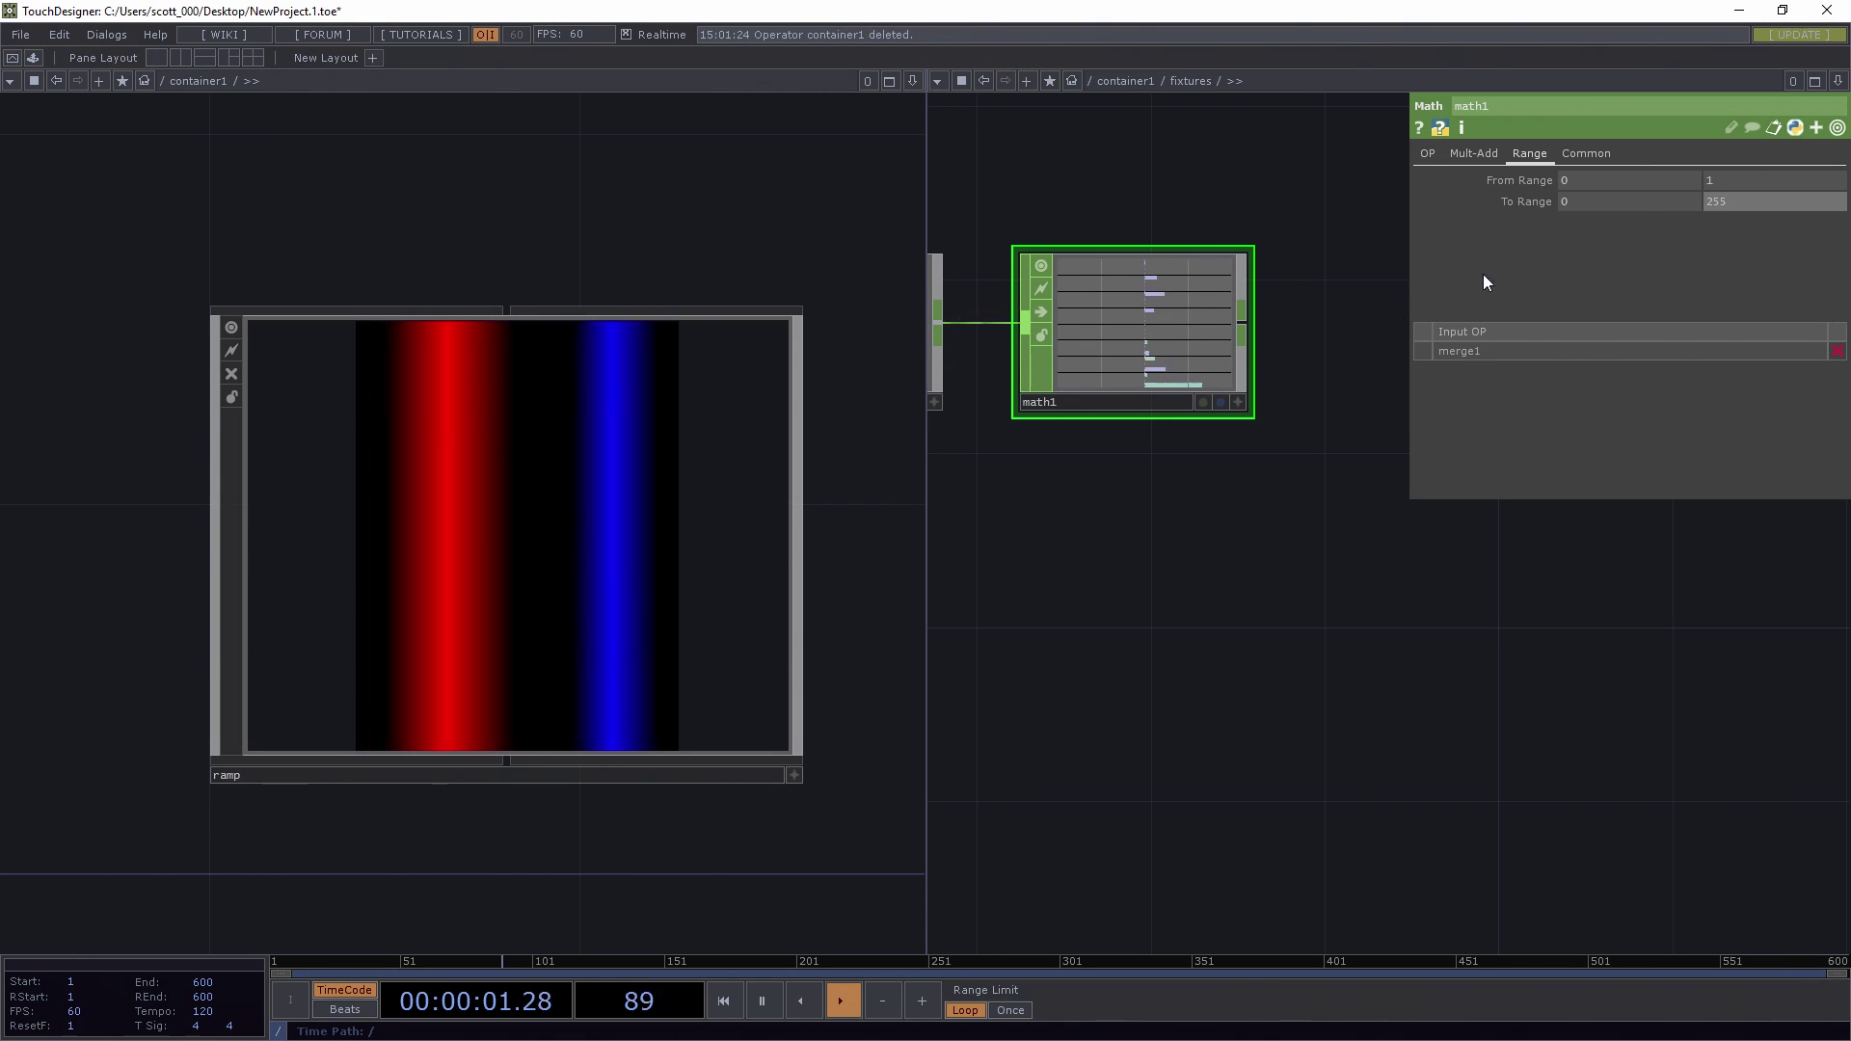
right_click(1241, 325)
left_click(1243, 327)
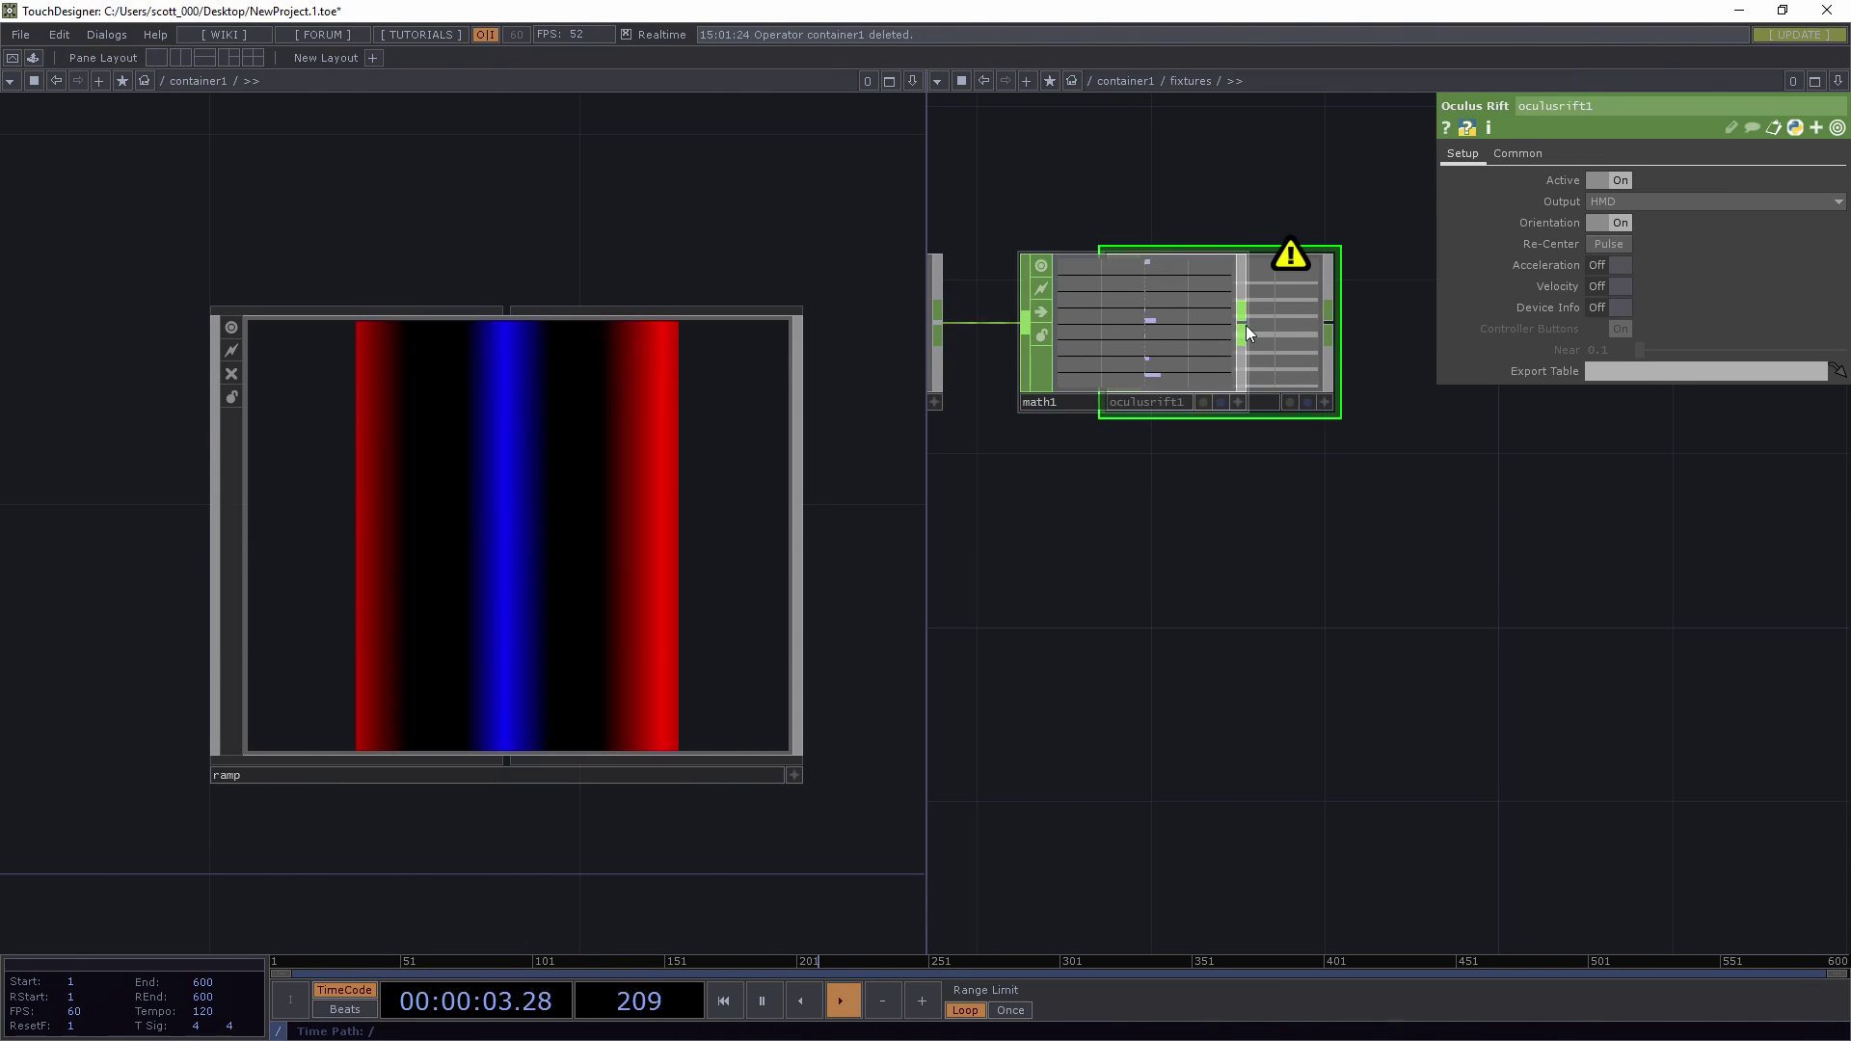
key("Delete")
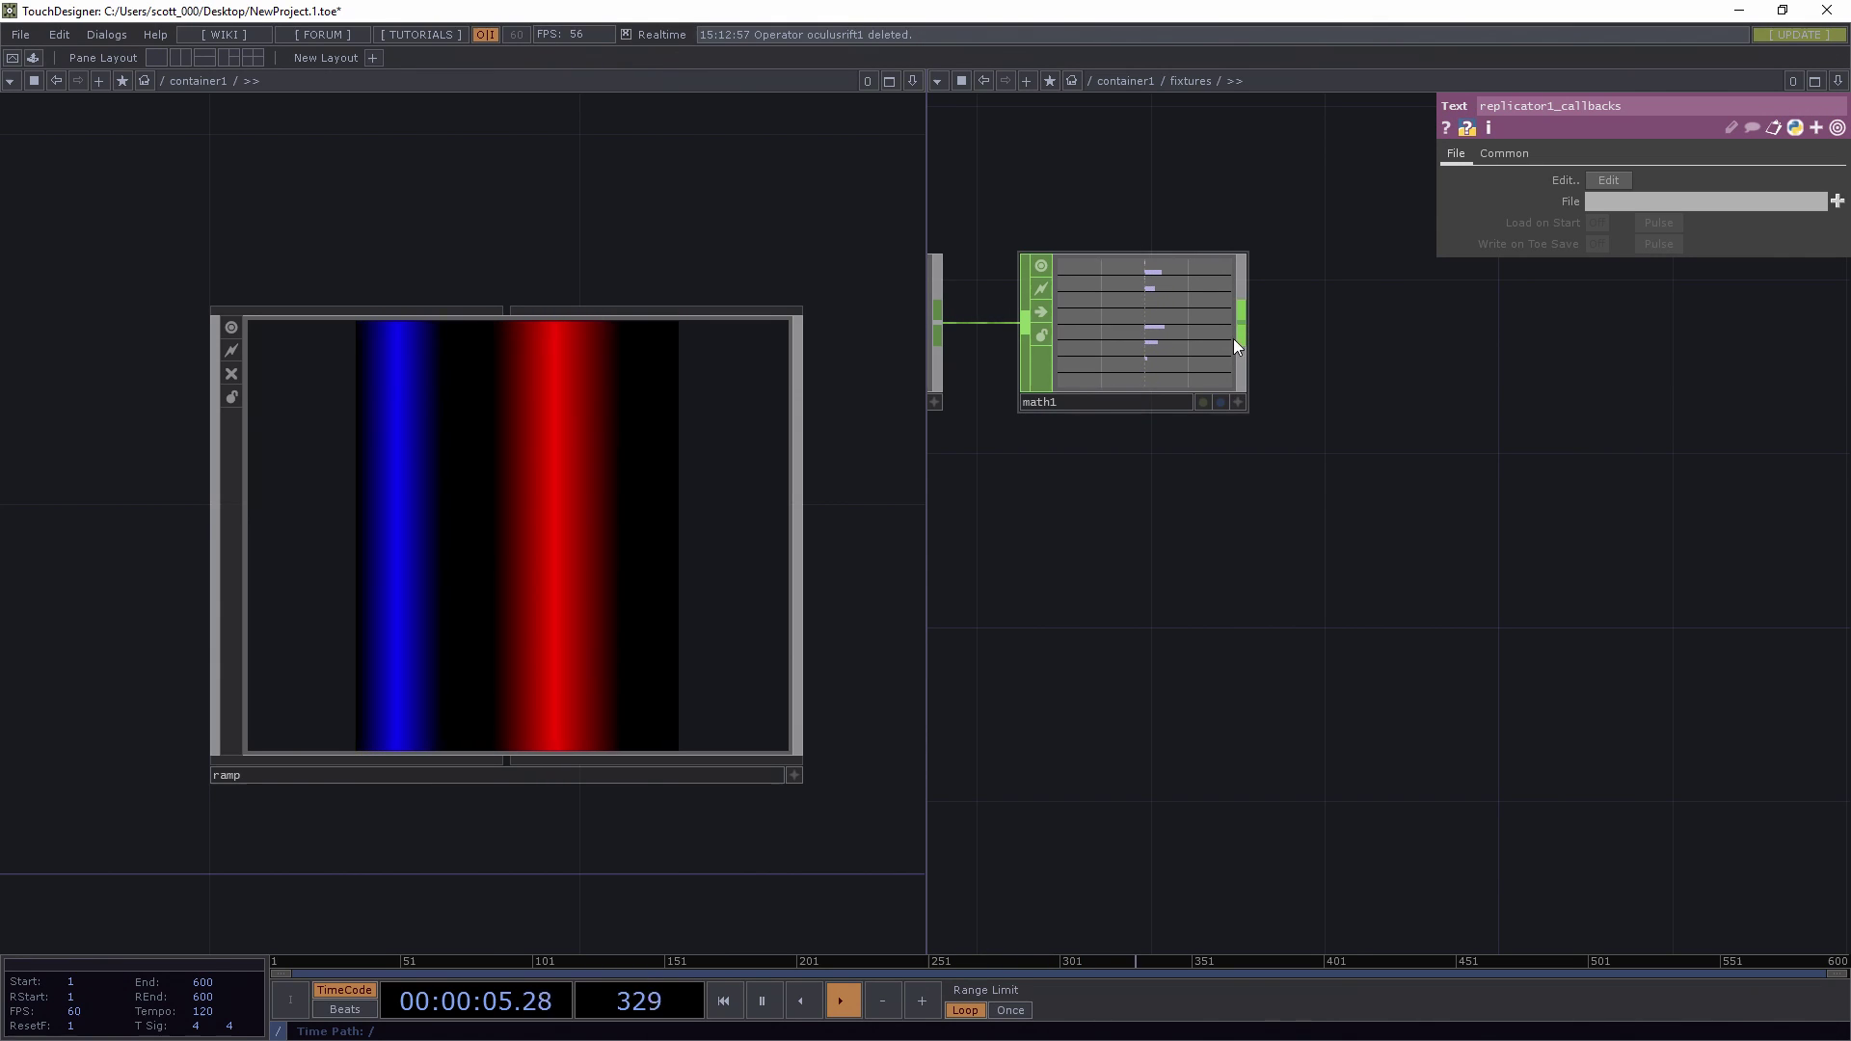
- Append a DMX Out CHOP to math1
left_click(1240, 336)
type("d")
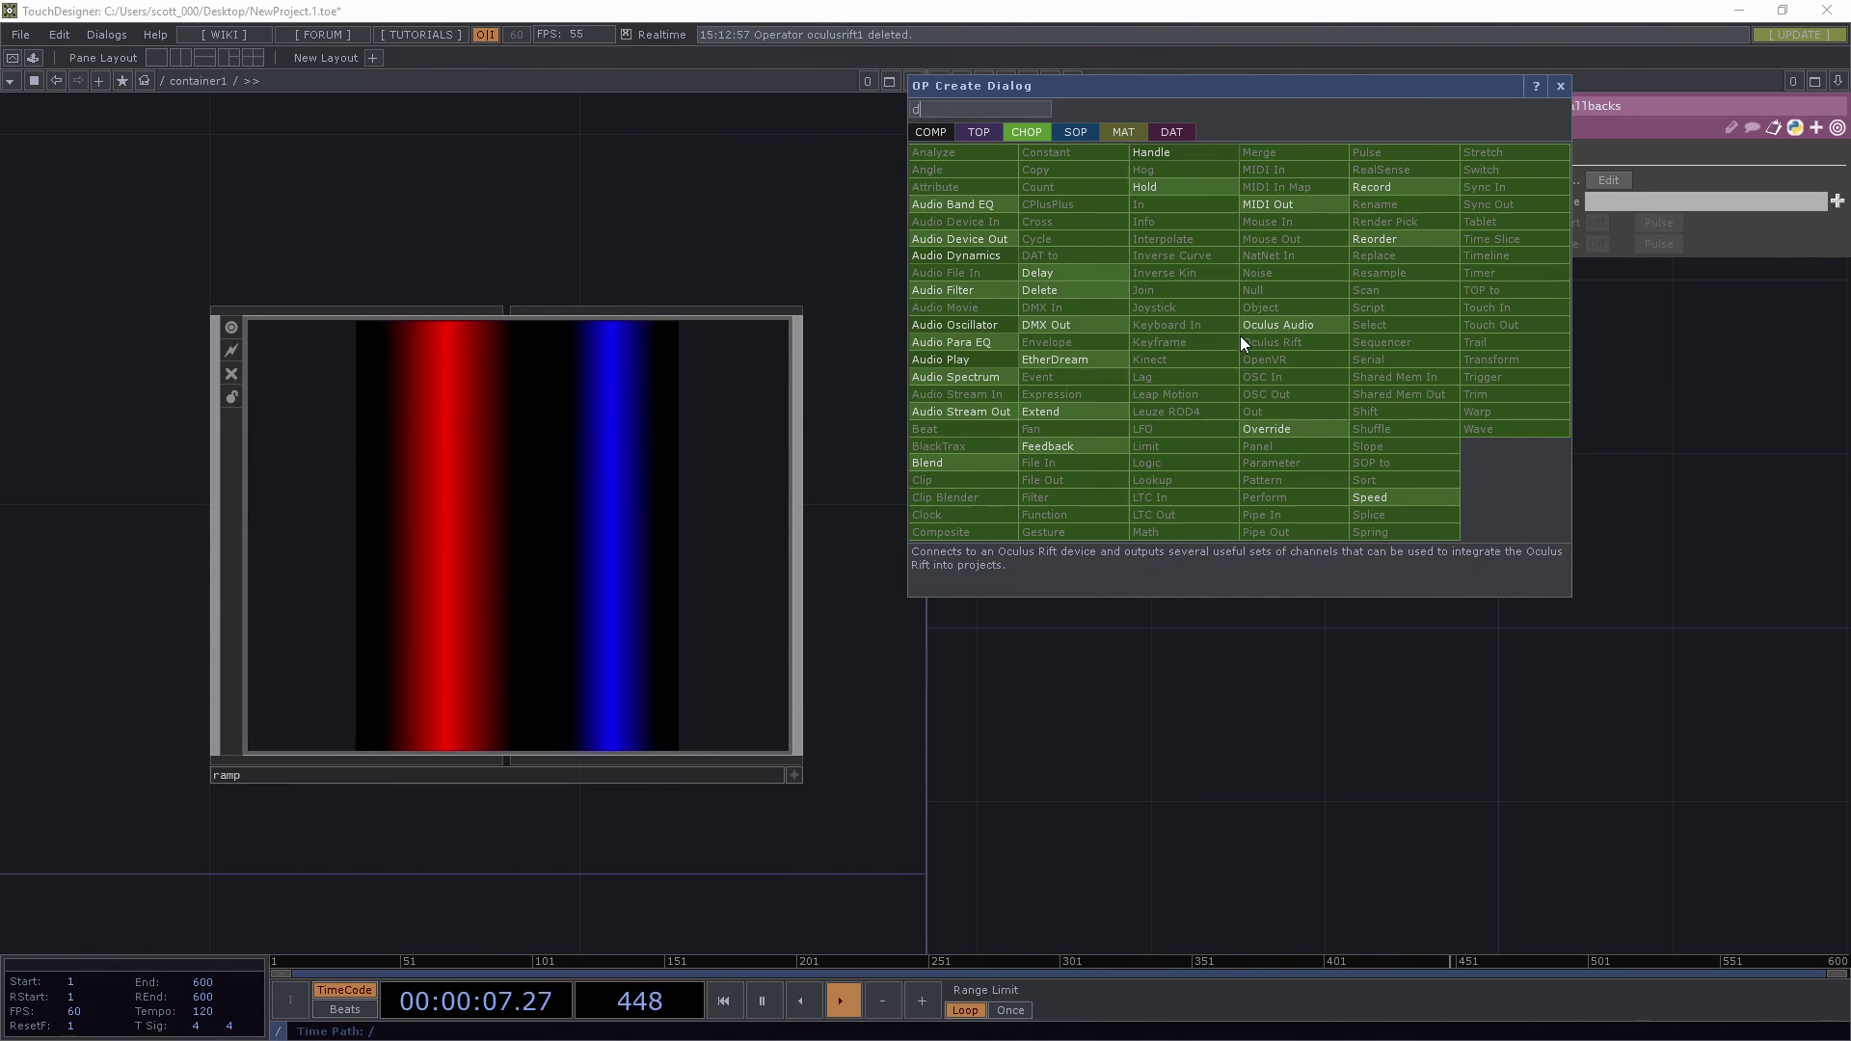
type("mx")
left_click(1108, 326)
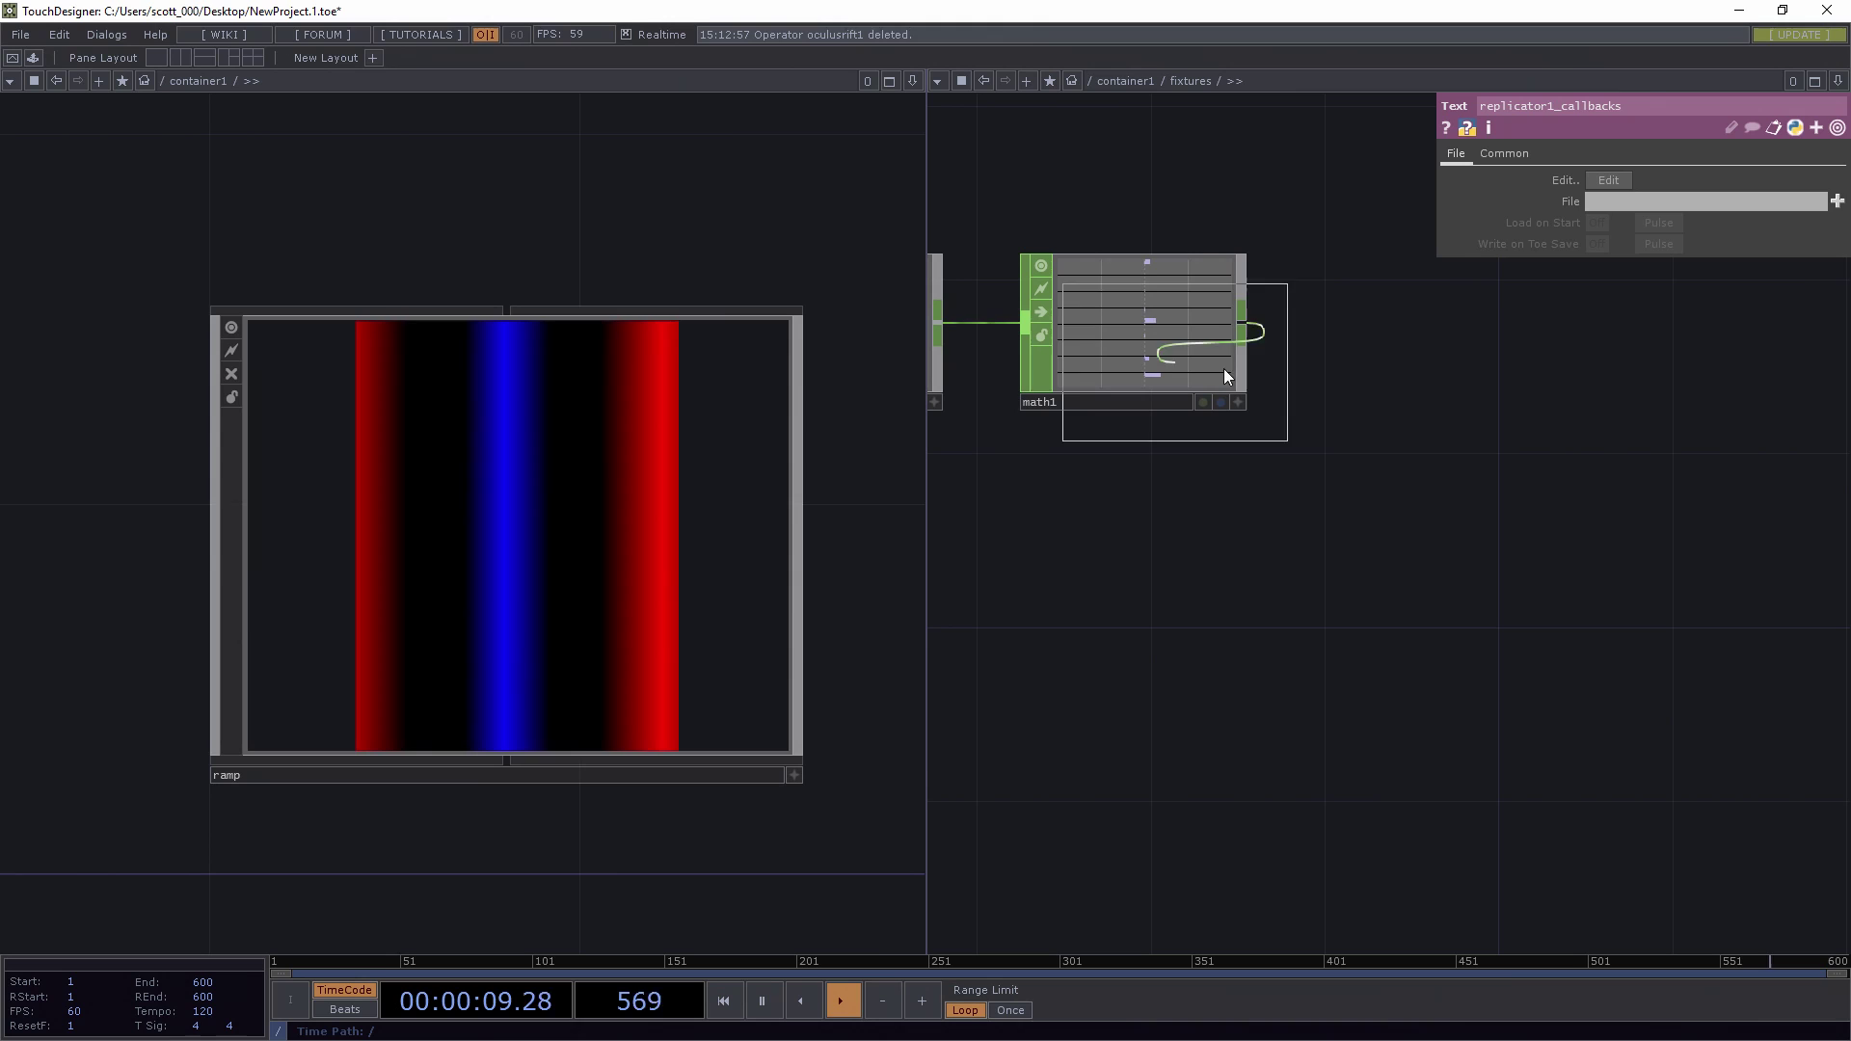
left_click(1406, 347)
left_click_drag(1409, 471, 1206, 564)
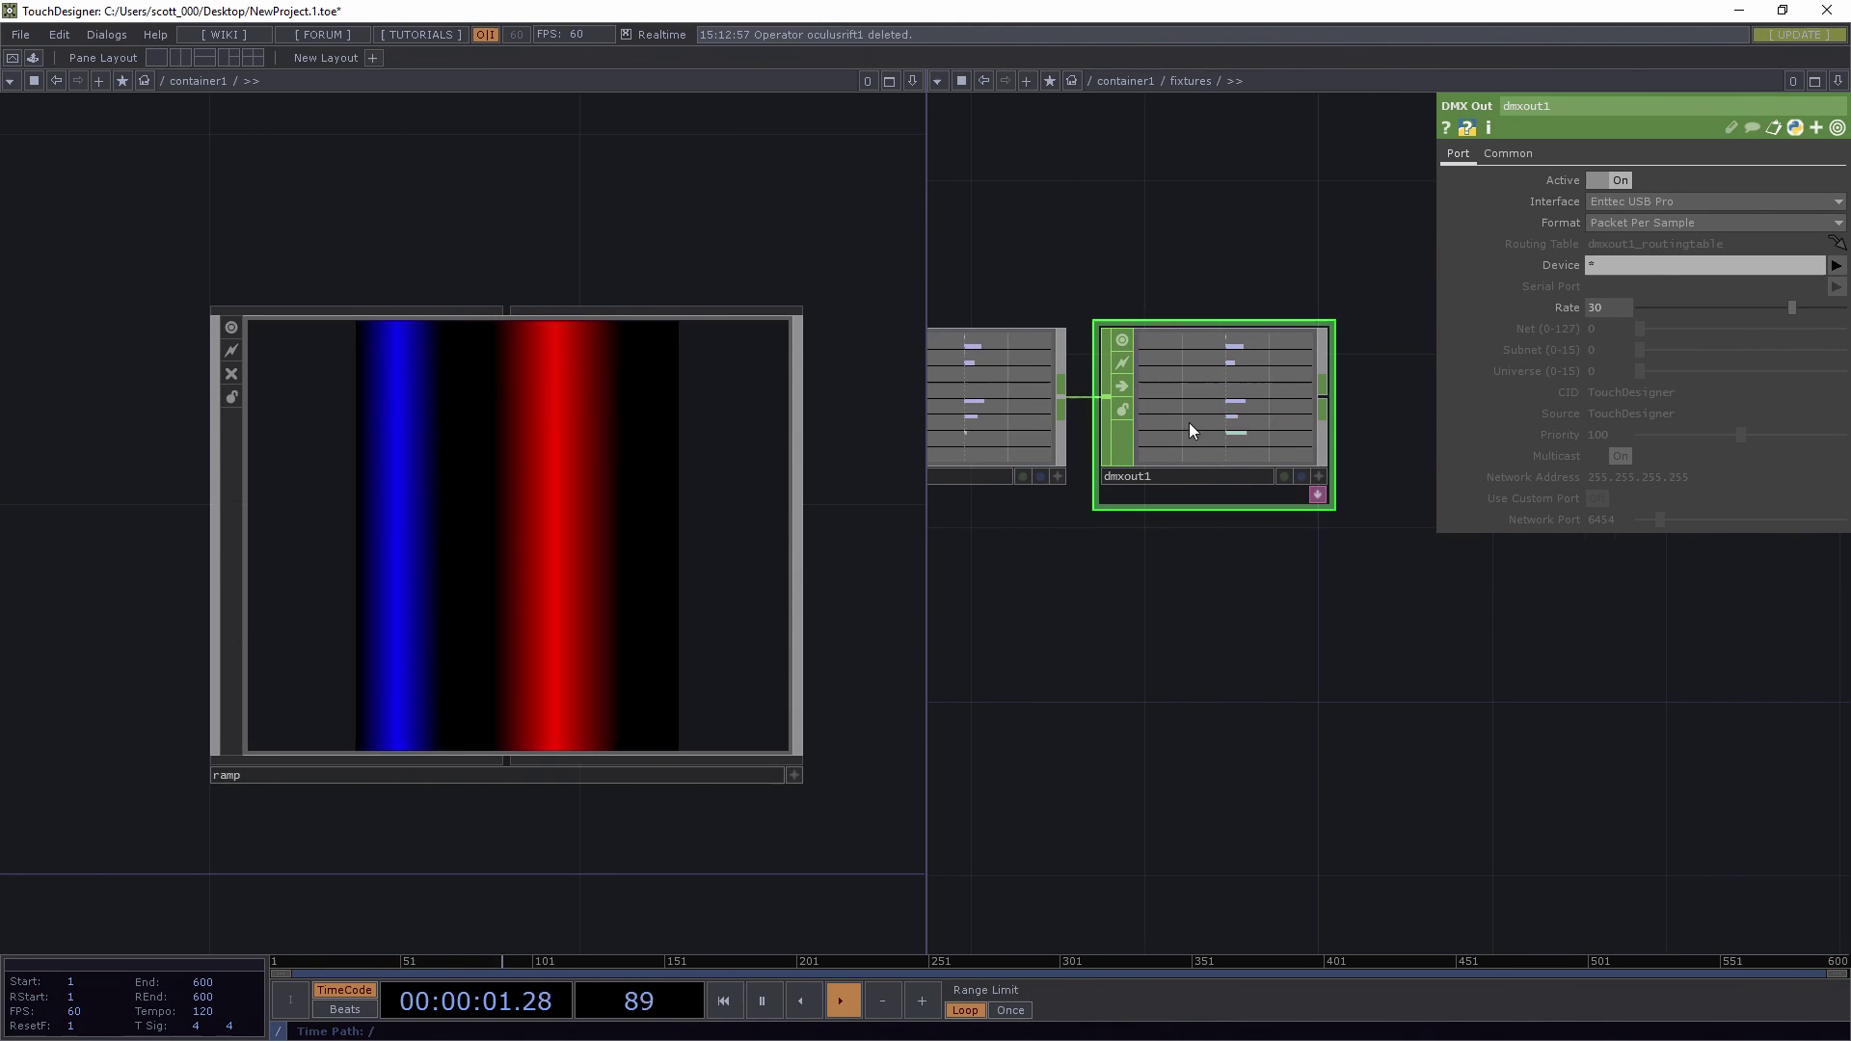
- Examine dmxout1's channel values and interface settings, and the chain feeding it from the item containers through merge1 and math1
scroll(1196, 403, "up", 5)
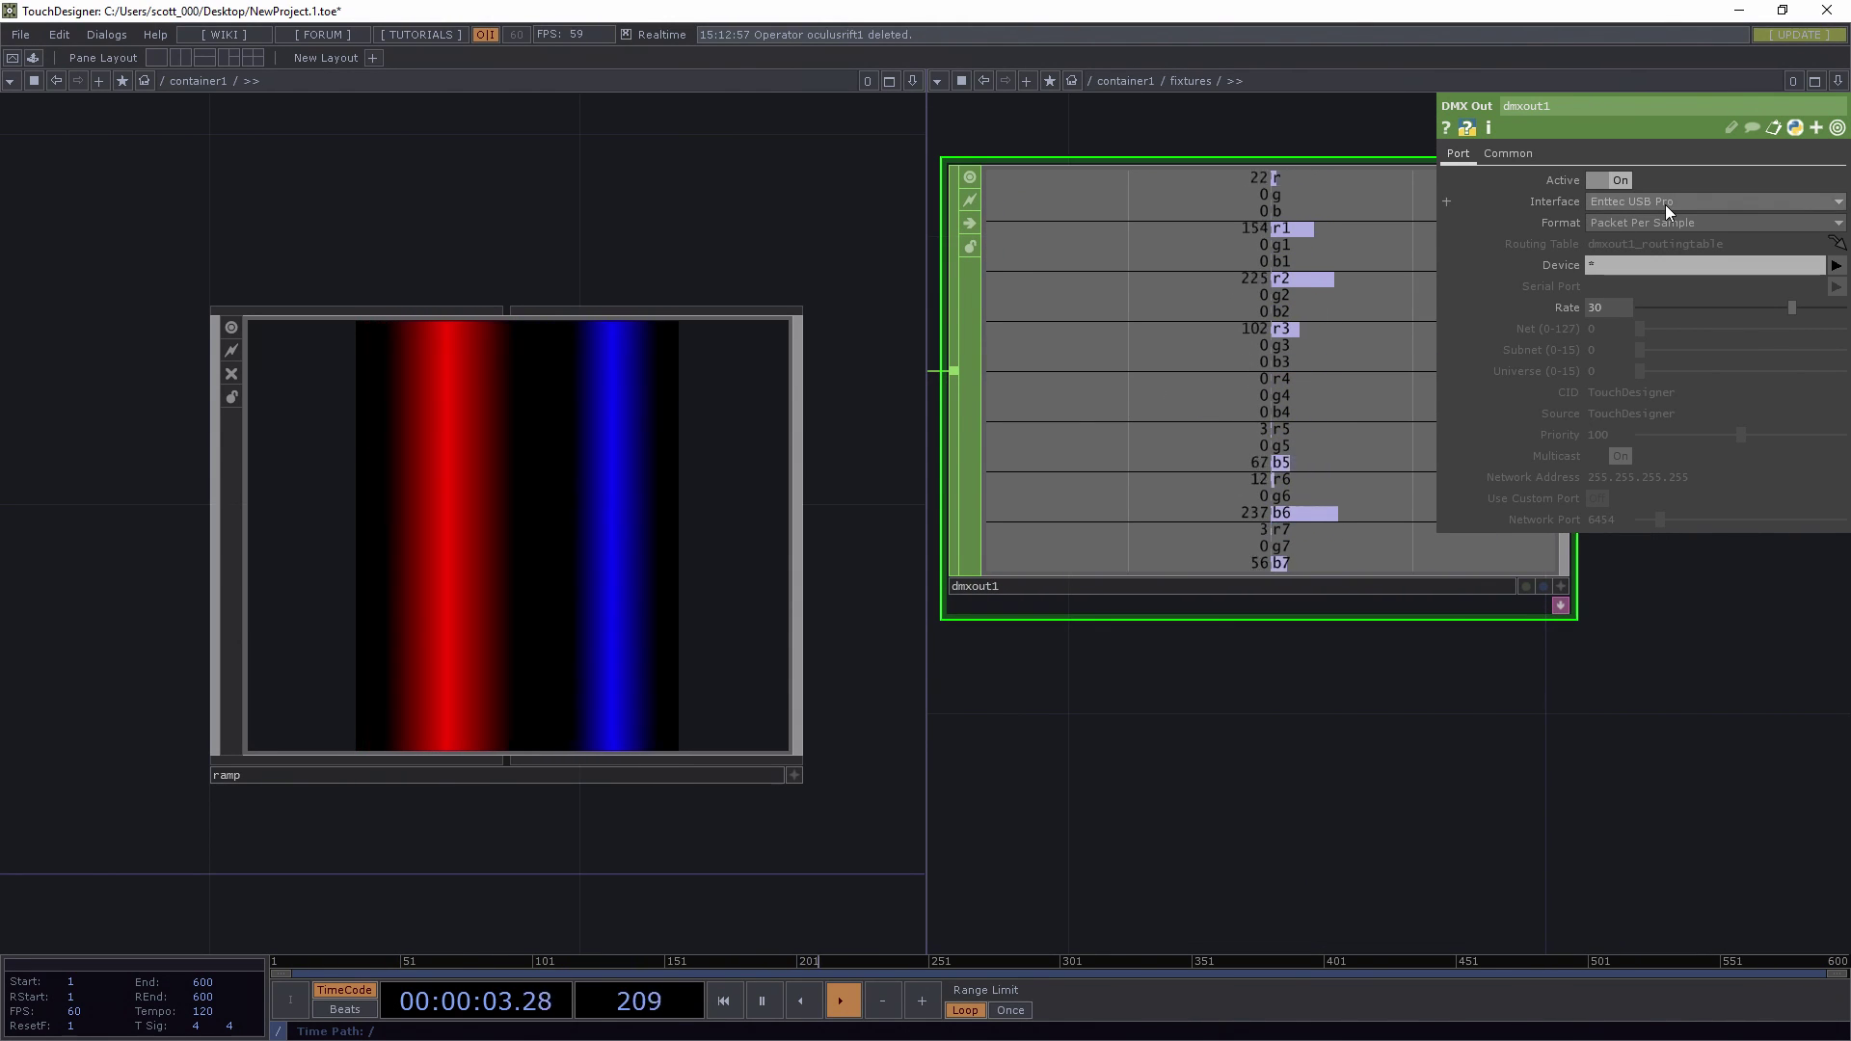
scroll(1667, 629, "down", 2)
scroll(1667, 629, "down", 2)
left_click_drag(1543, 674, 1232, 738)
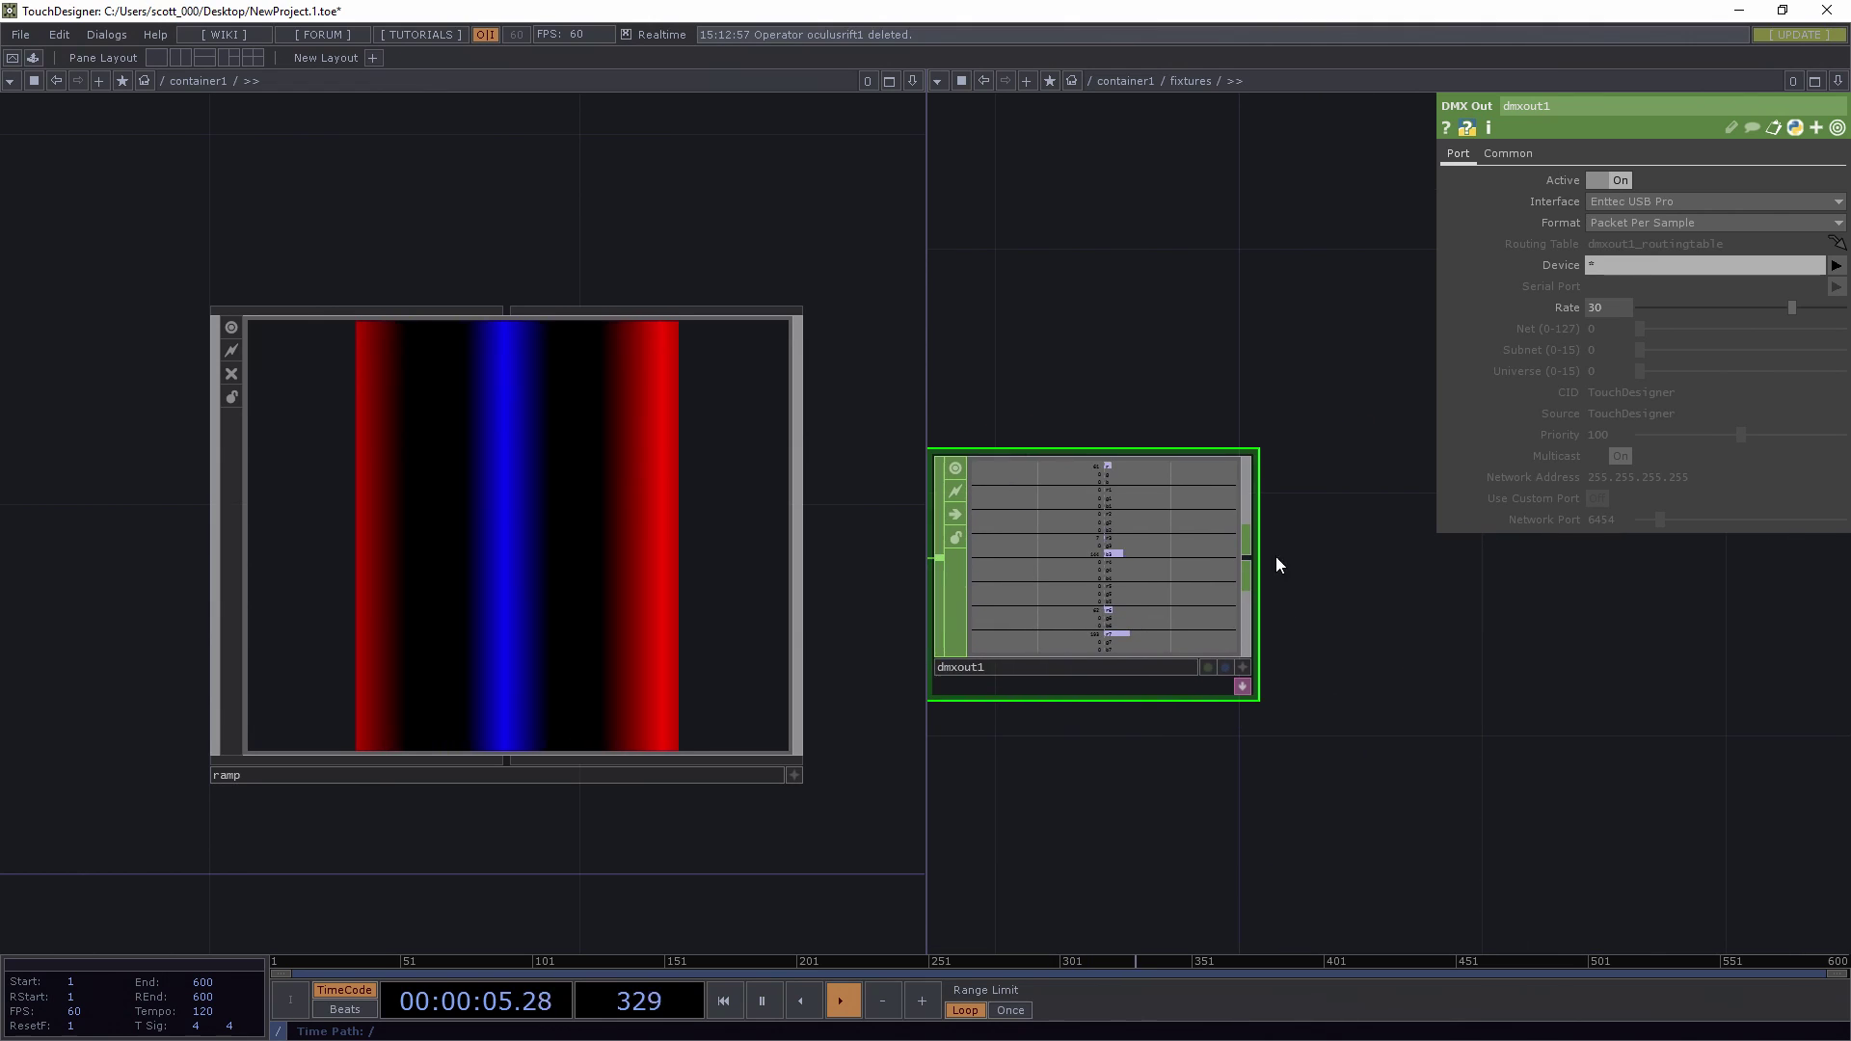
left_click_drag(1549, 600, 1743, 592)
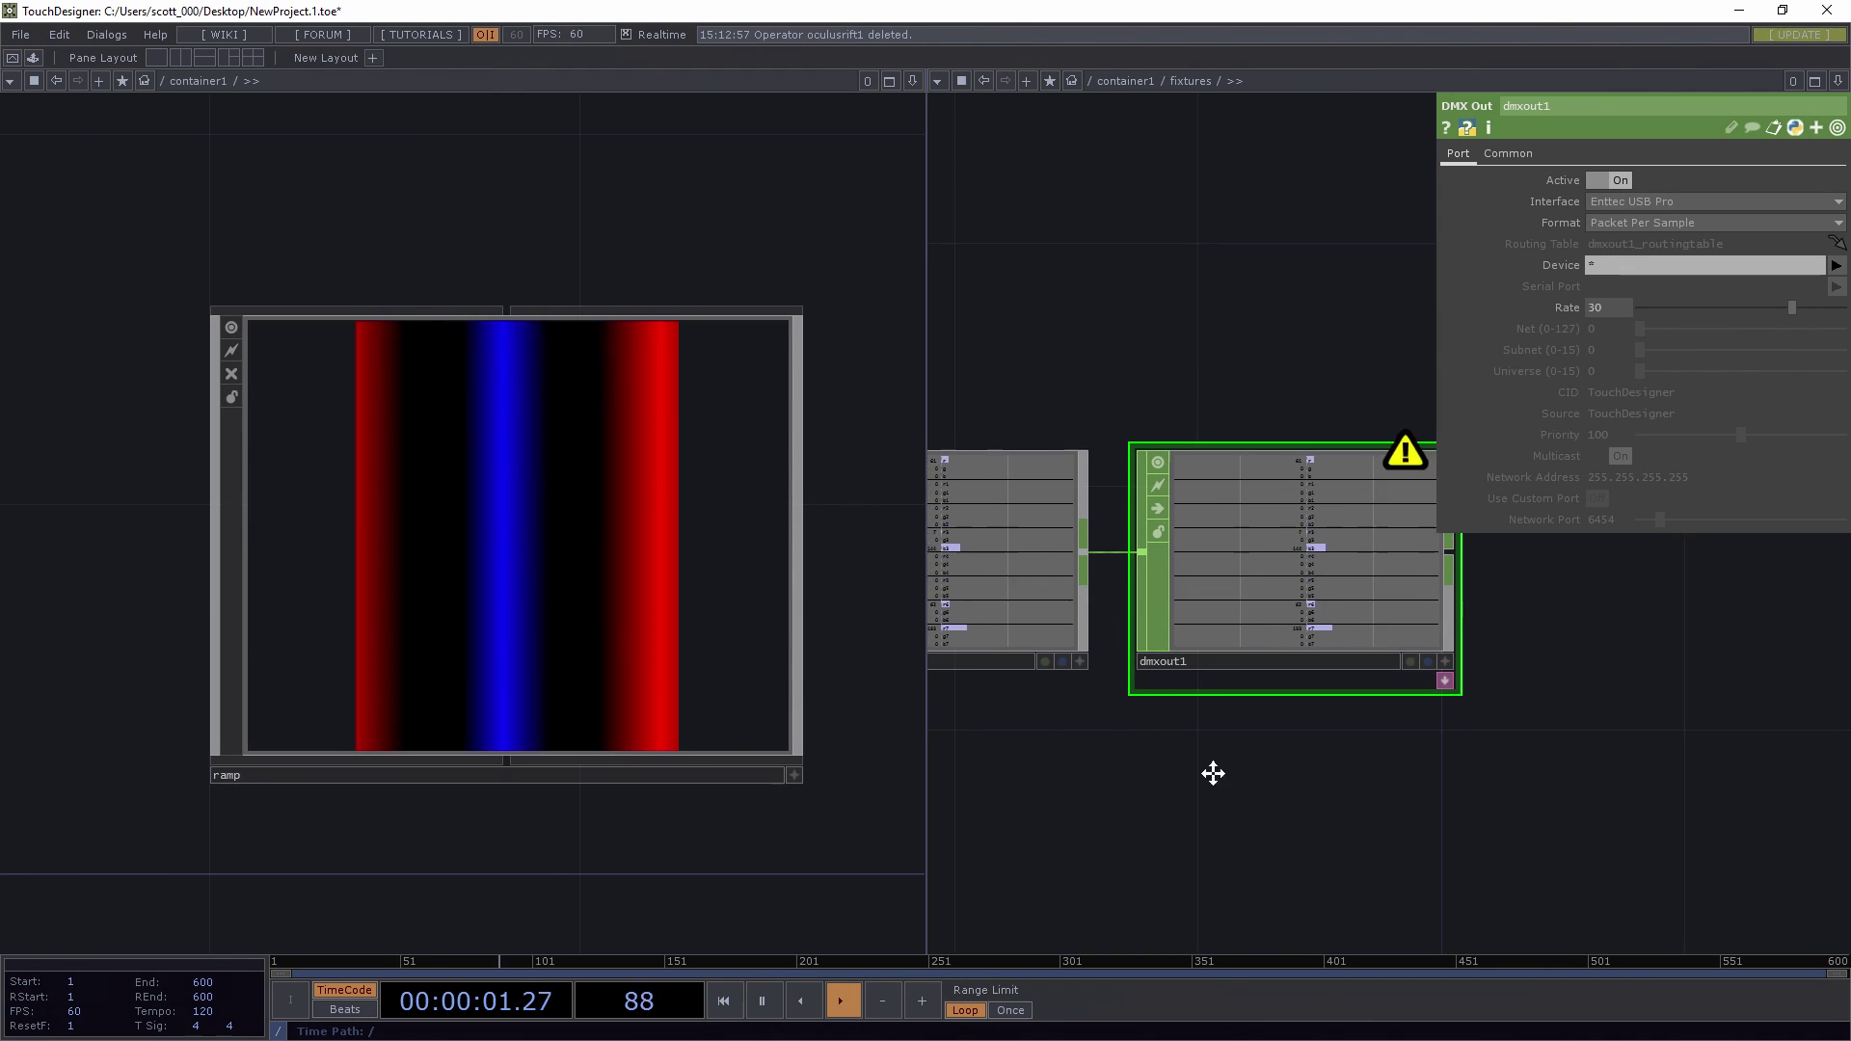
left_click_drag(1212, 773, 1376, 785)
scroll(1360, 782, "down", 3)
scroll(1328, 766, "down", 3)
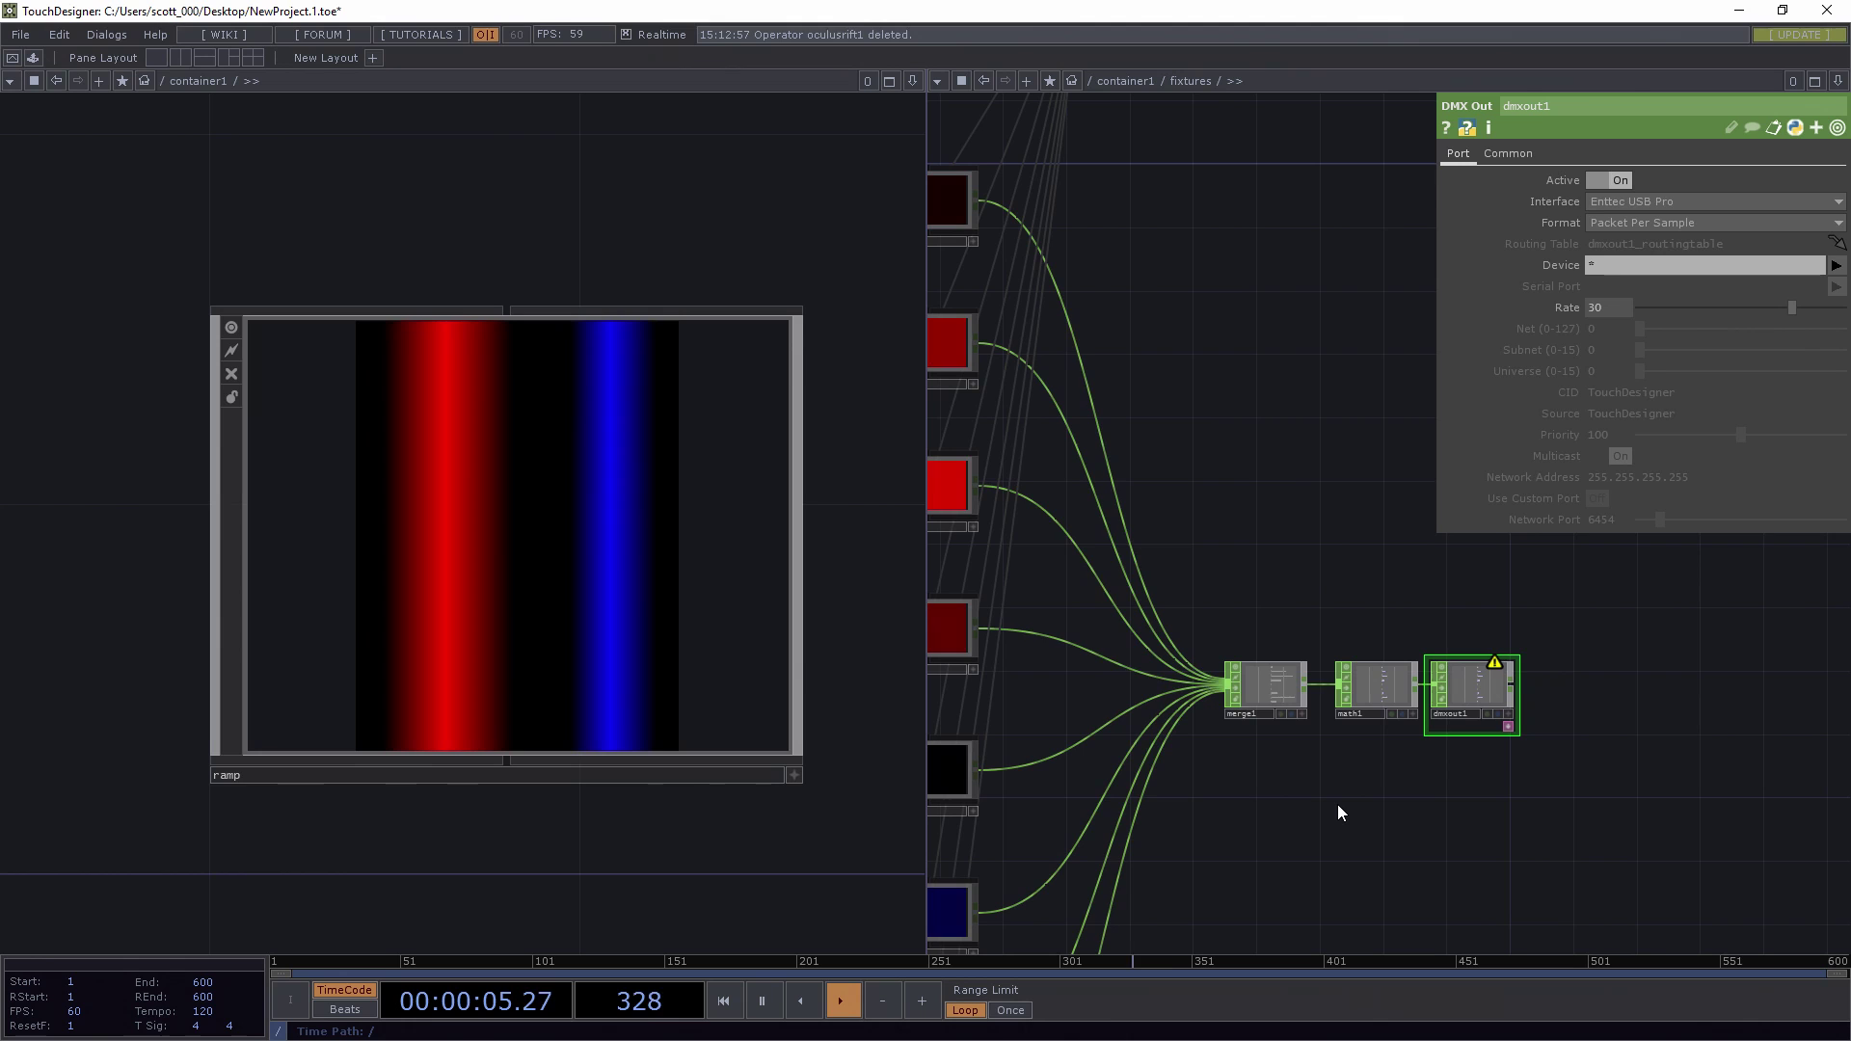
left_click_drag(1337, 813, 1392, 723)
scroll(1562, 813, "down", 3)
left_click_drag(1135, 649, 971, 439)
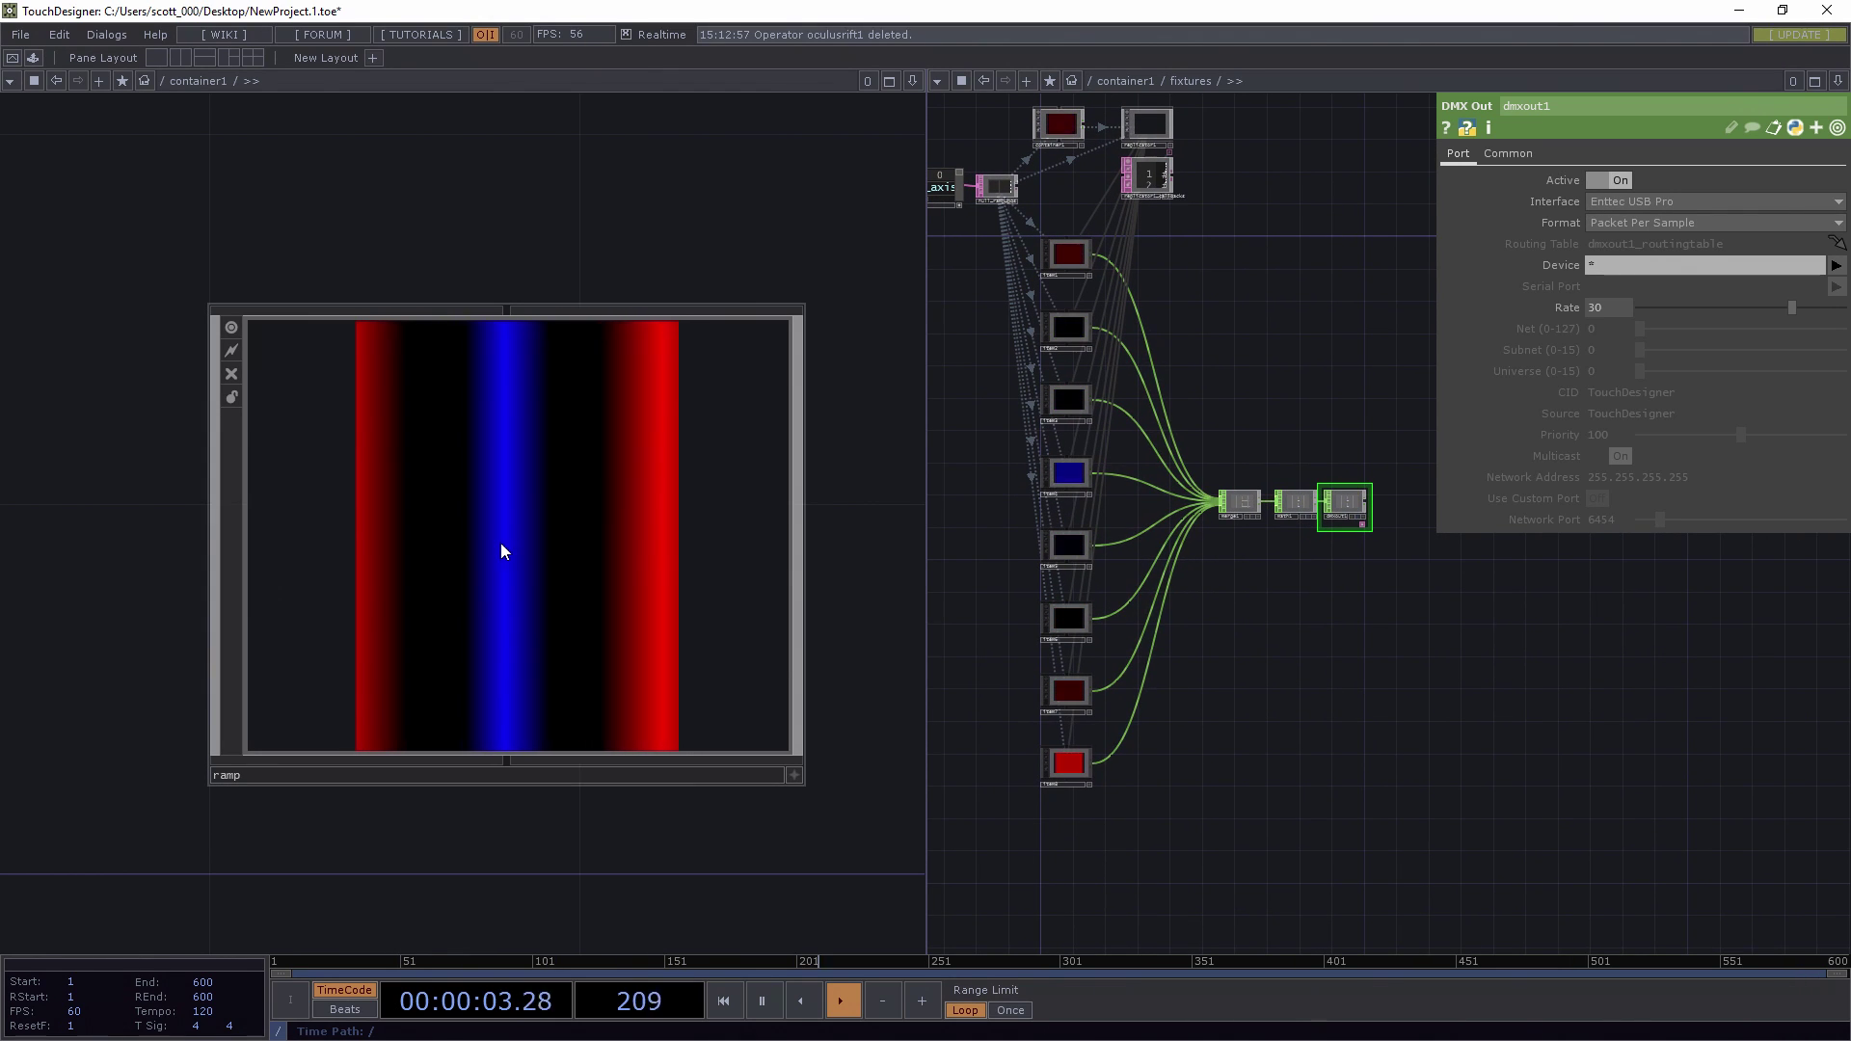
- Go inside the ramp container and insert a Transform TOP between ramp1 and null1
scroll(501, 542, "up", 2)
left_click_drag(552, 418, 746, 417)
right_click(509, 407)
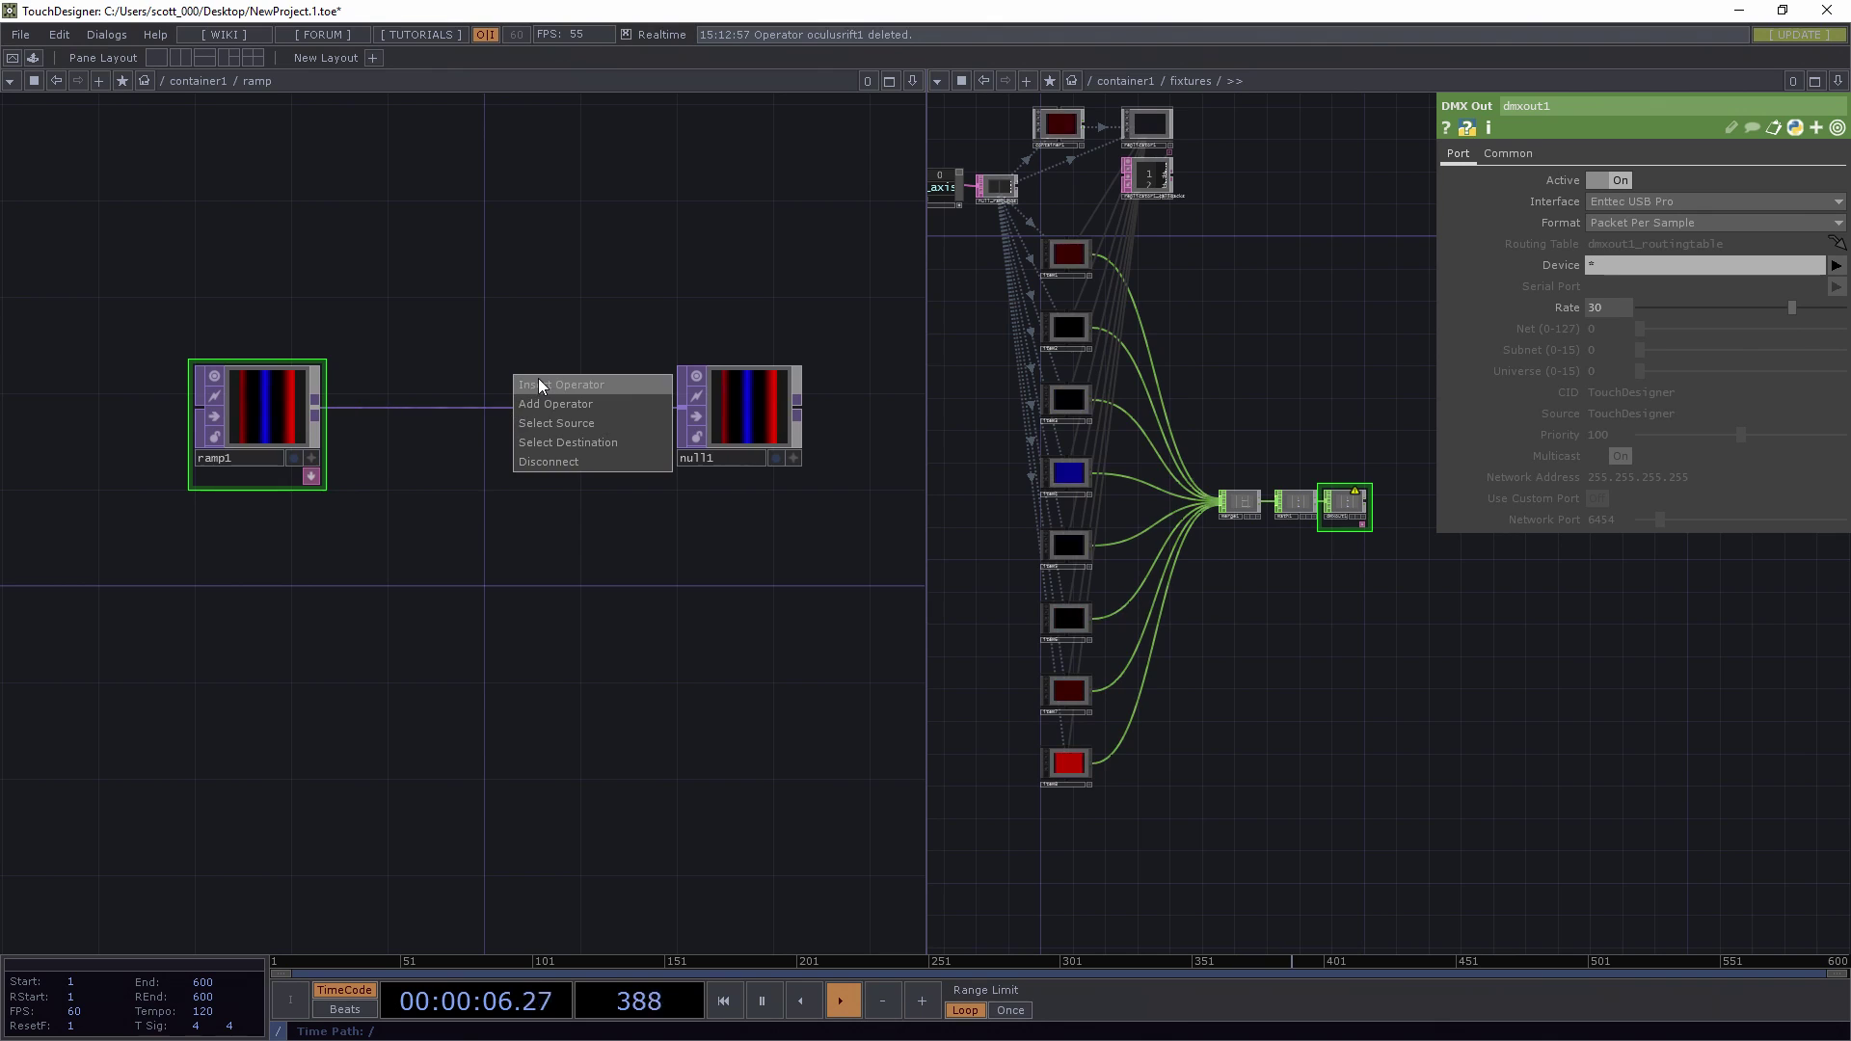
left_click(539, 384)
type("tran")
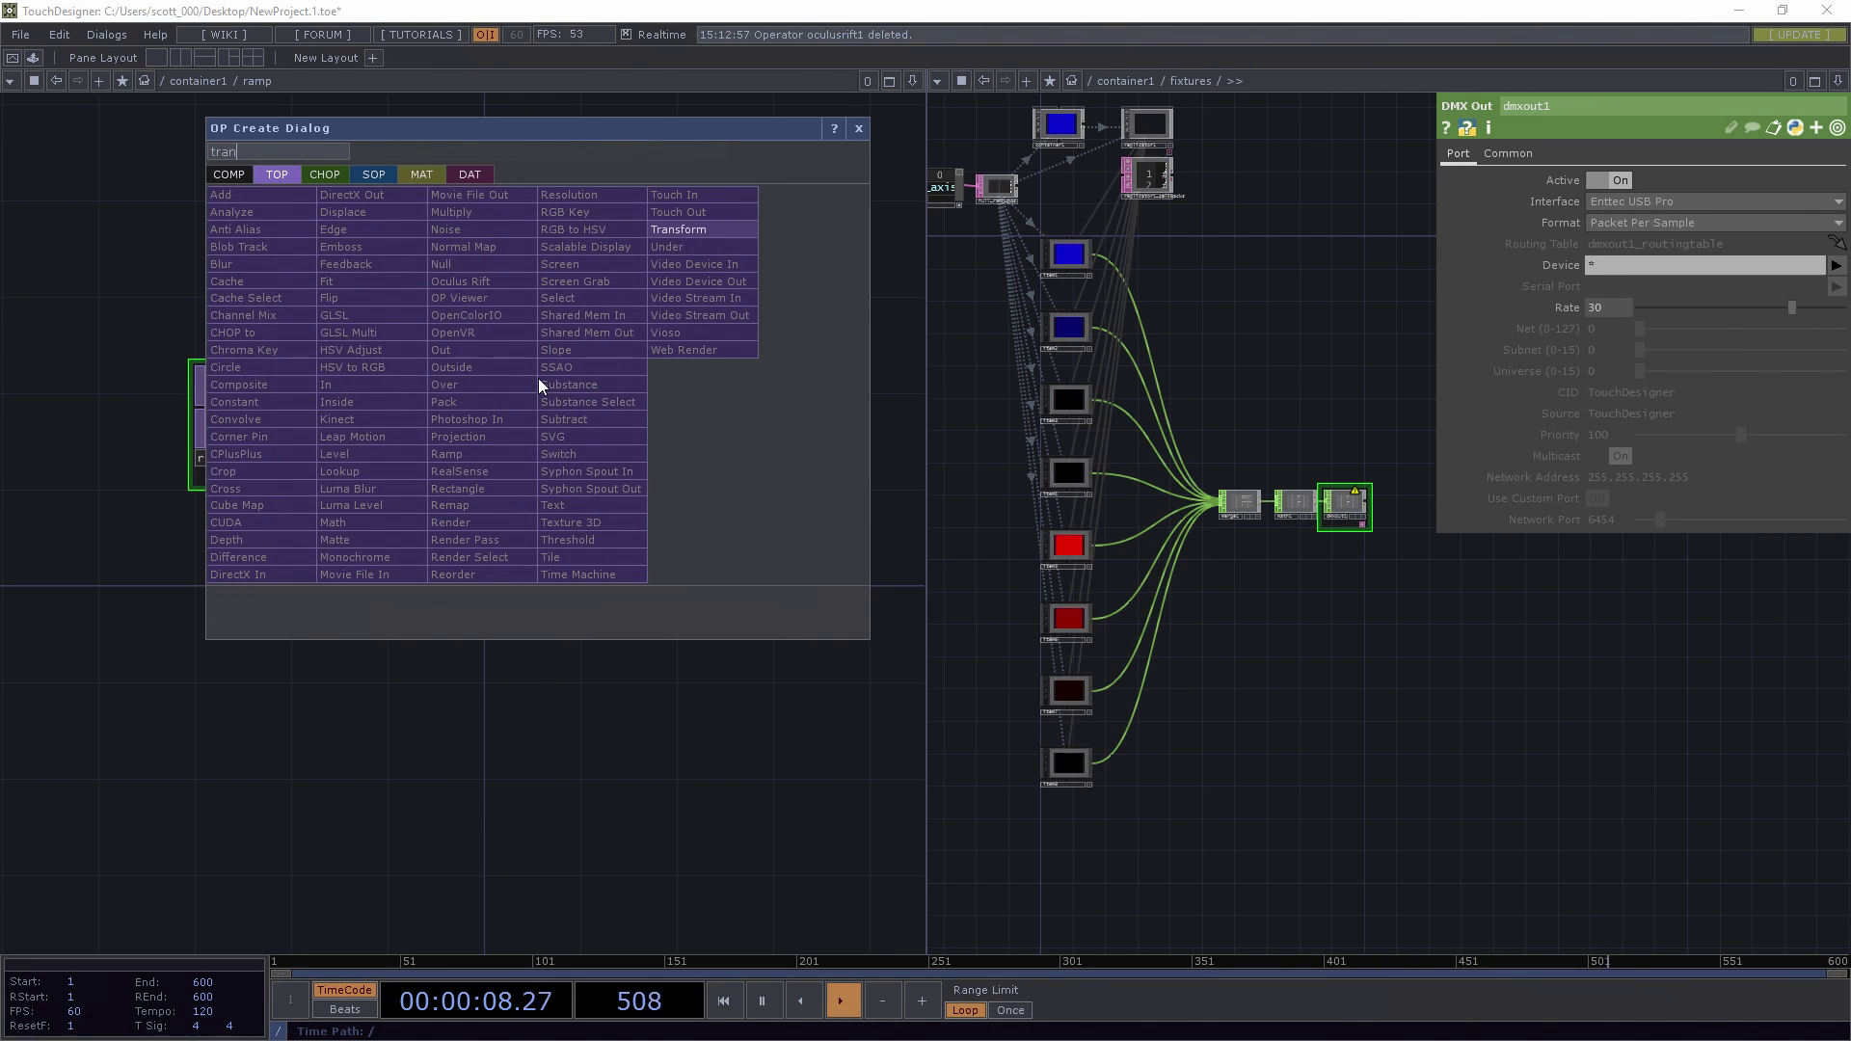
left_click(679, 231)
left_click(495, 416)
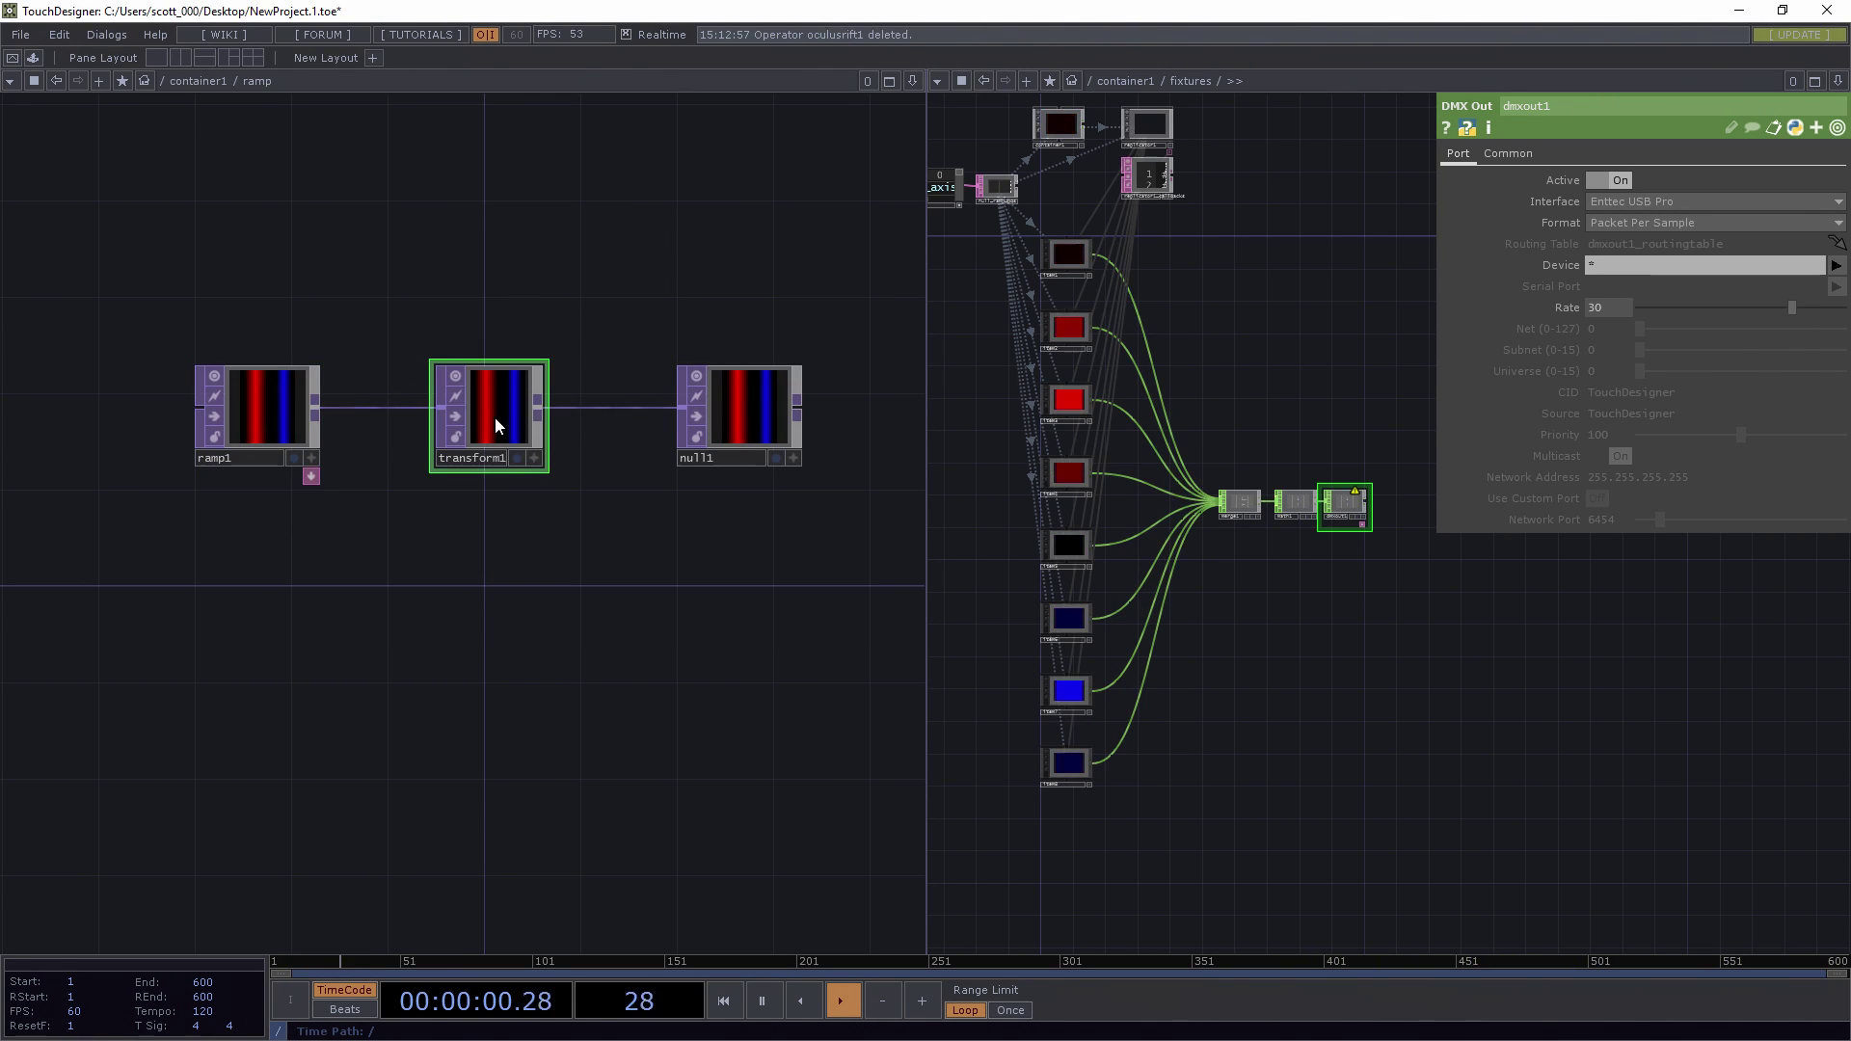
- Set transform1's Rotate to 90 and its Scale to 1.7 on both axes
key("p")
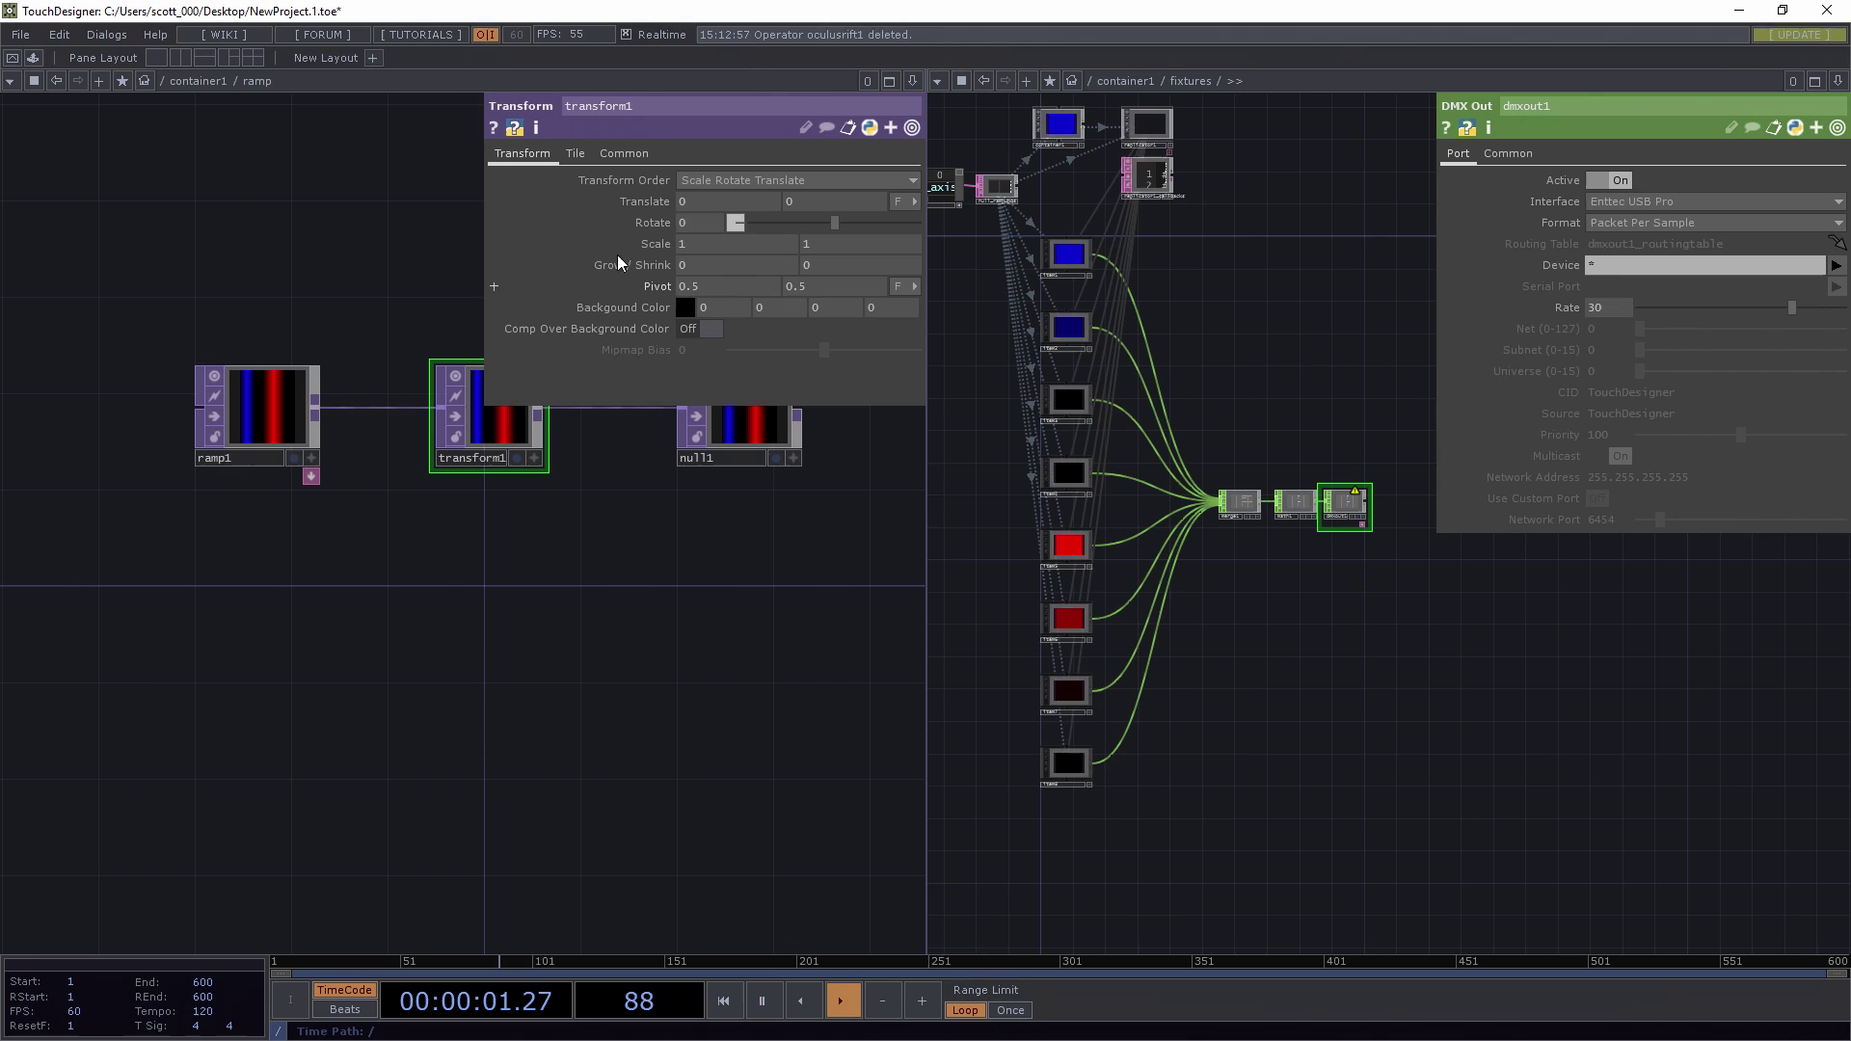
left_click(688, 218)
type("90")
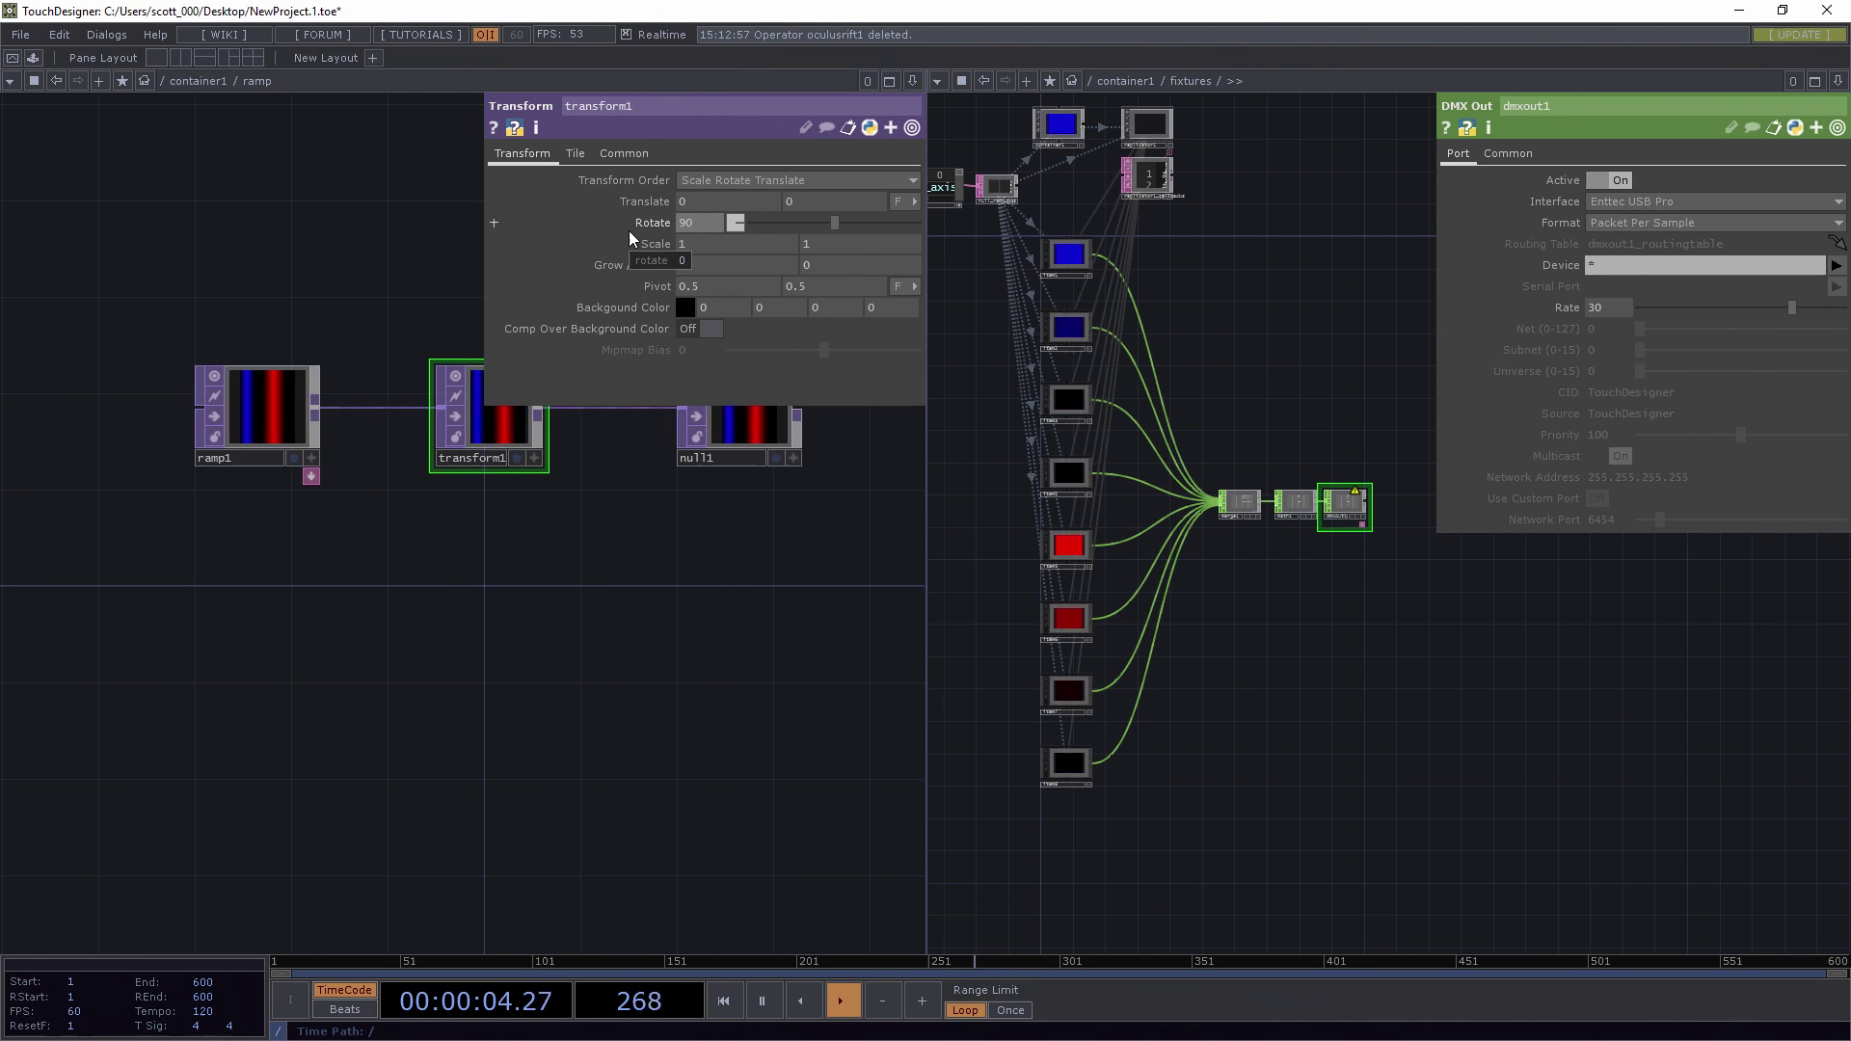
key("Return")
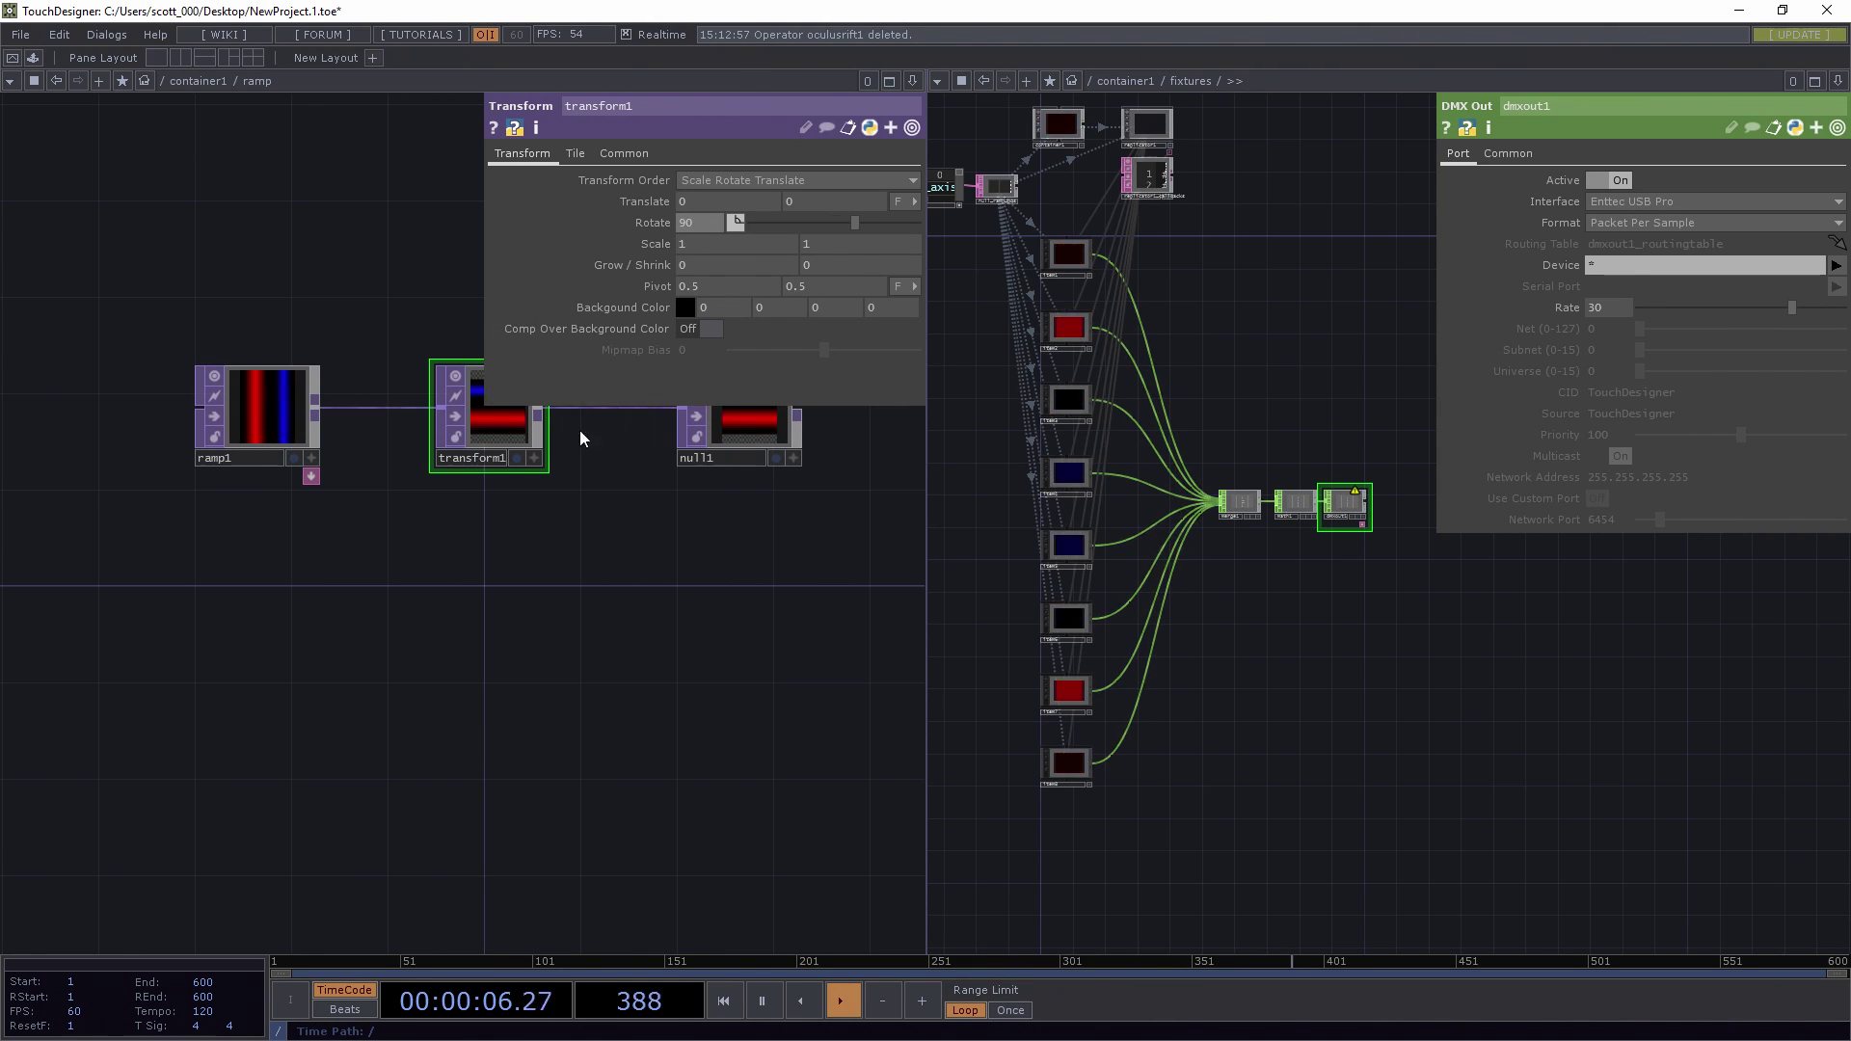
left_click_drag(701, 607, 592, 710)
middle_click_drag(669, 245, 737, 247)
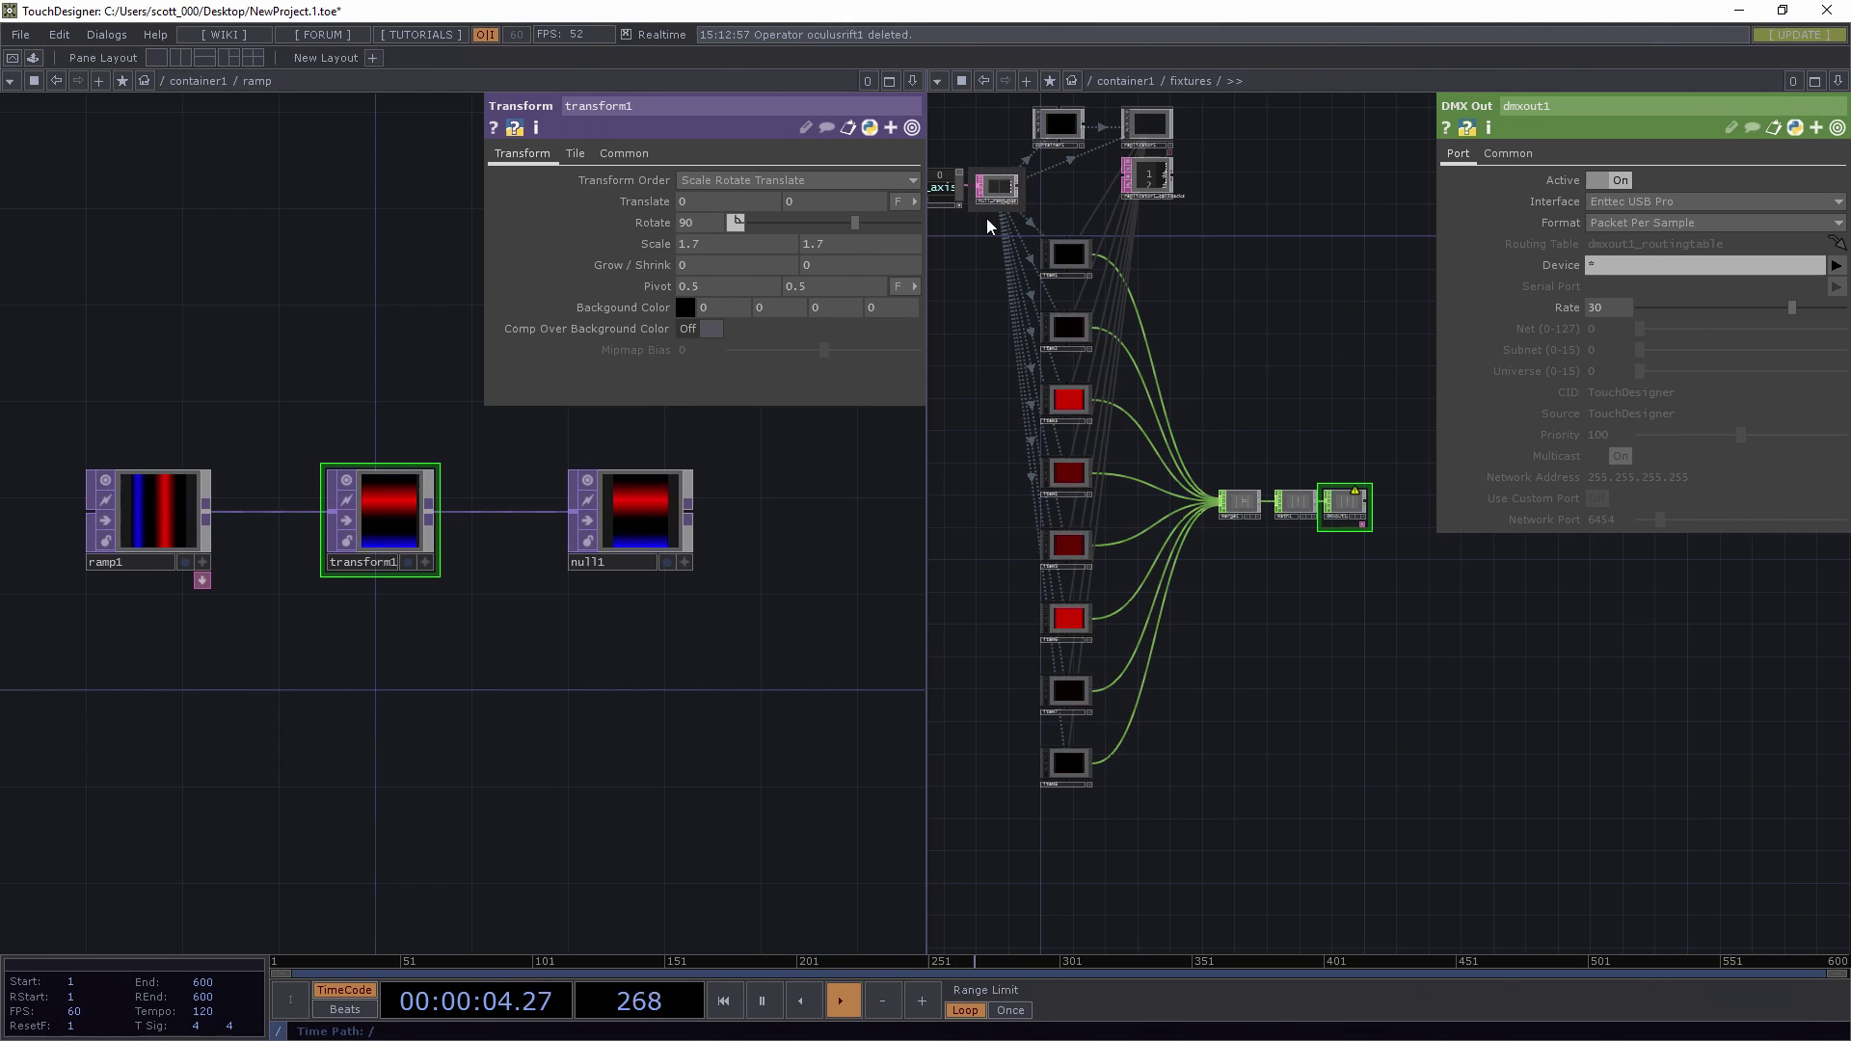
- Make replicator1_callbacks editable in the fixtures network and insert a blank line after the commented c.par.clone line
left_click_drag(981, 227, 1043, 266)
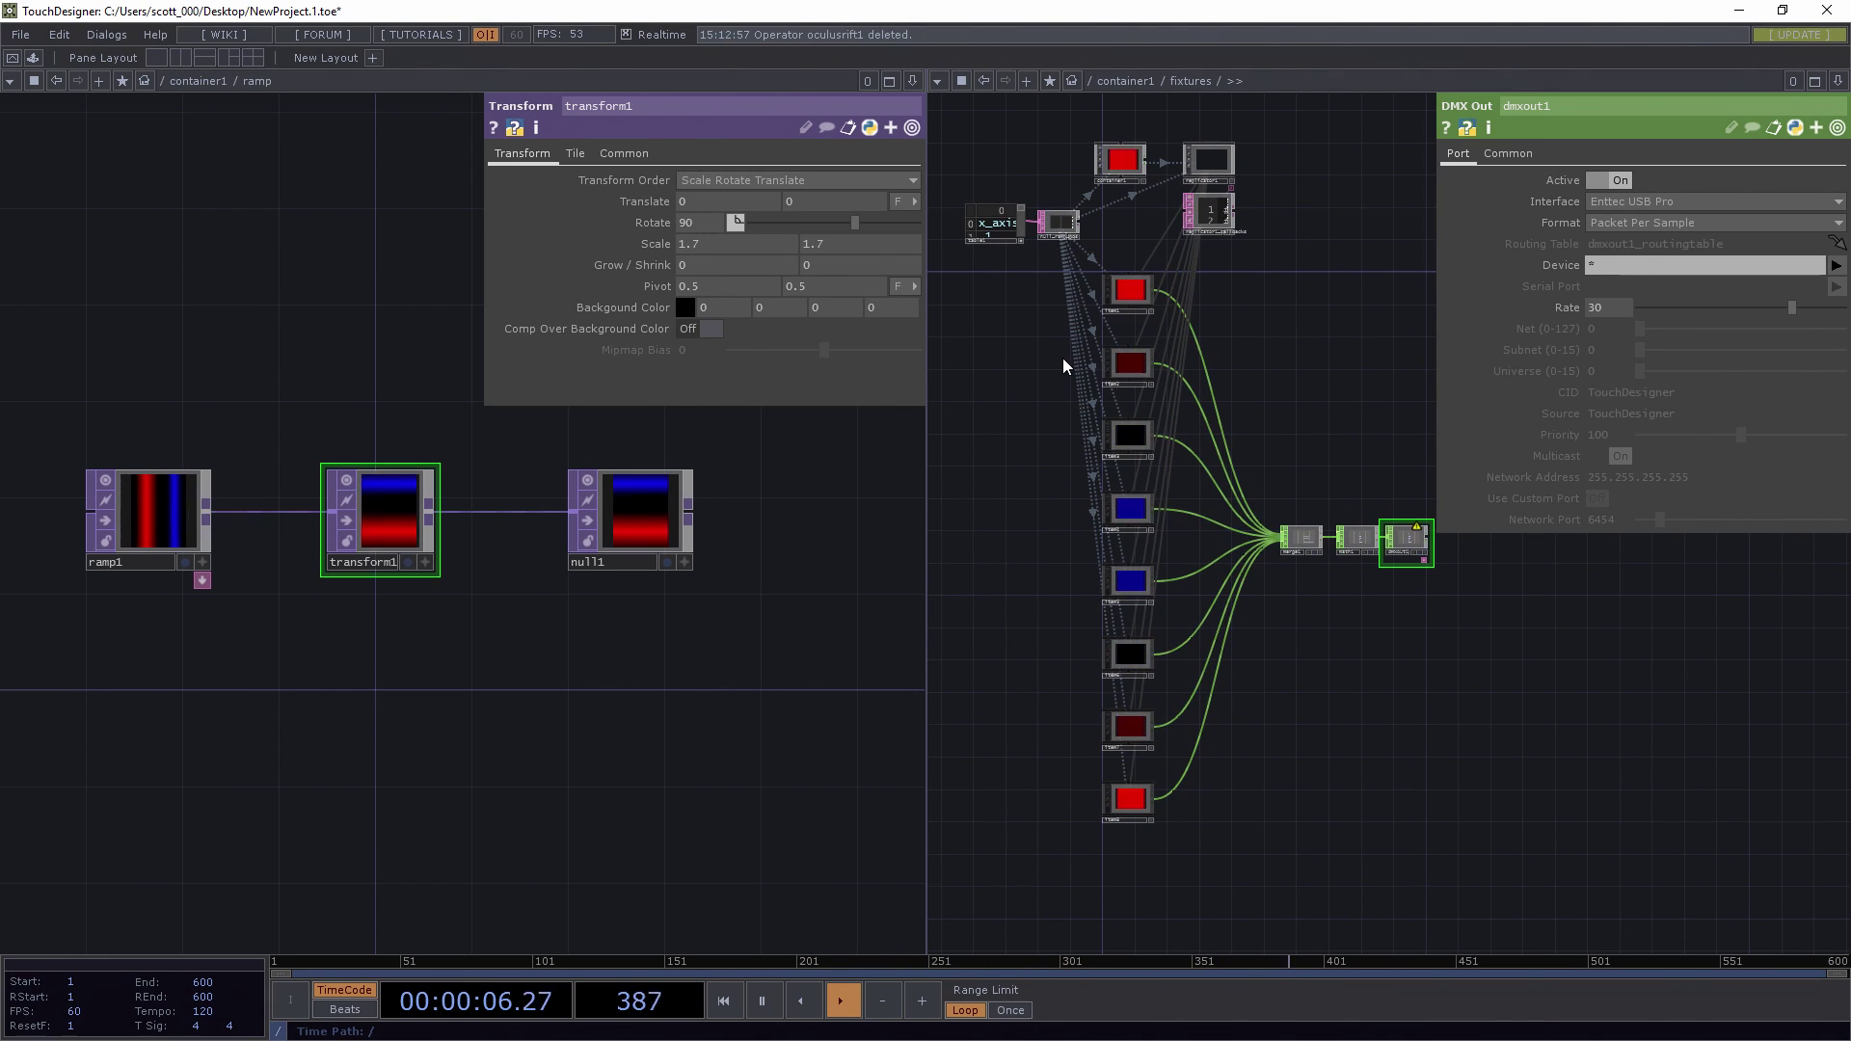
scroll(1252, 231, "up", 10)
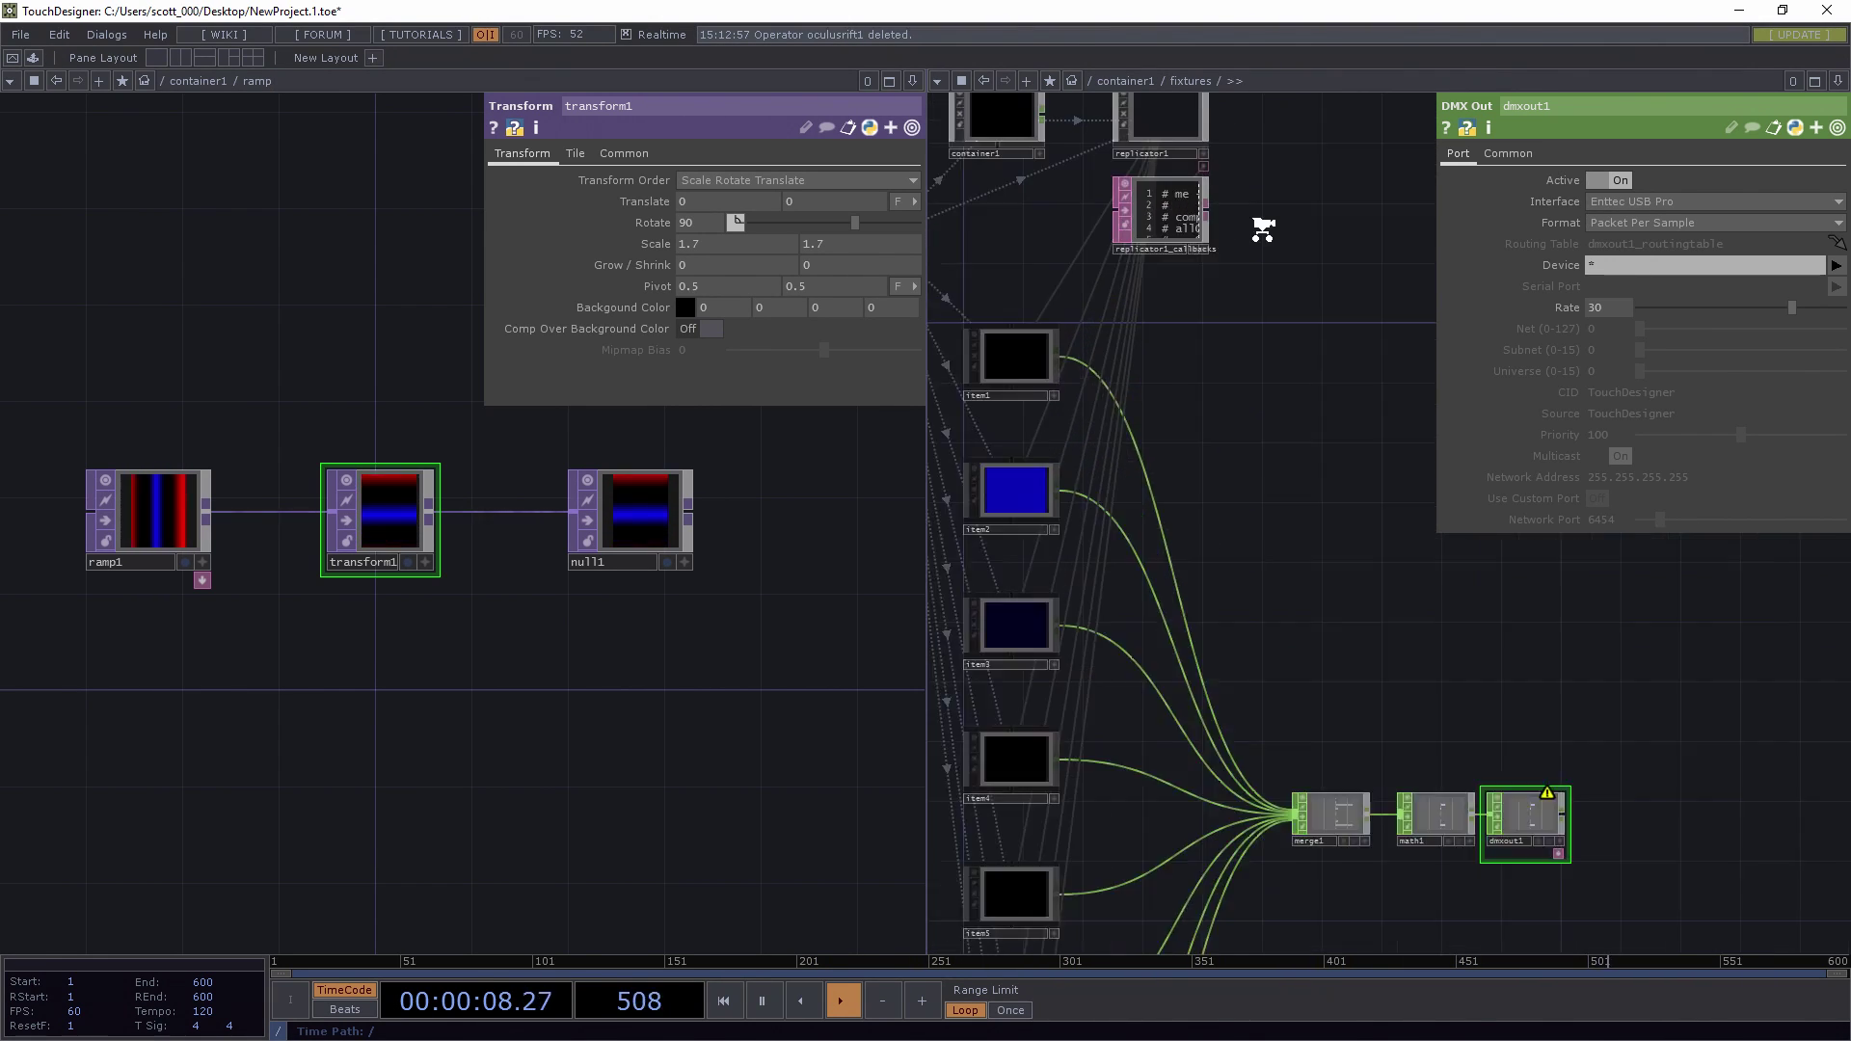
scroll(1307, 335, "up", 5)
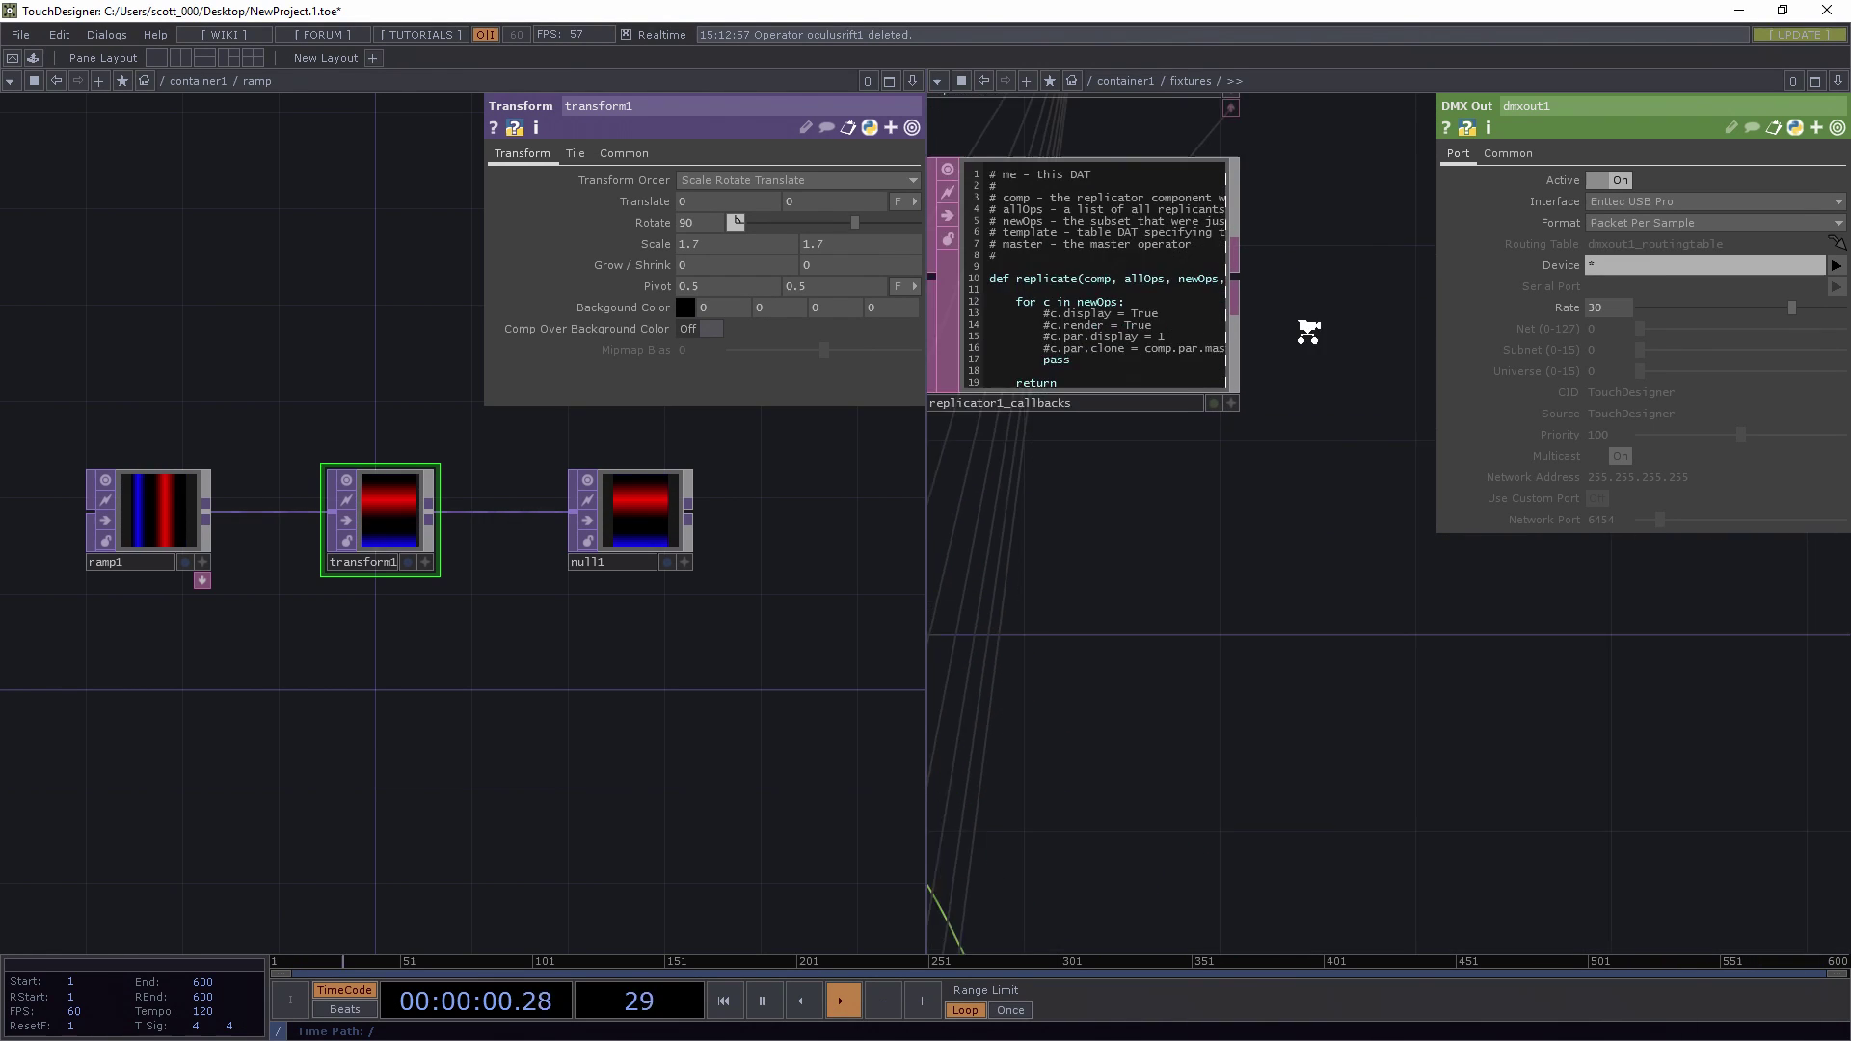
left_click(1296, 414)
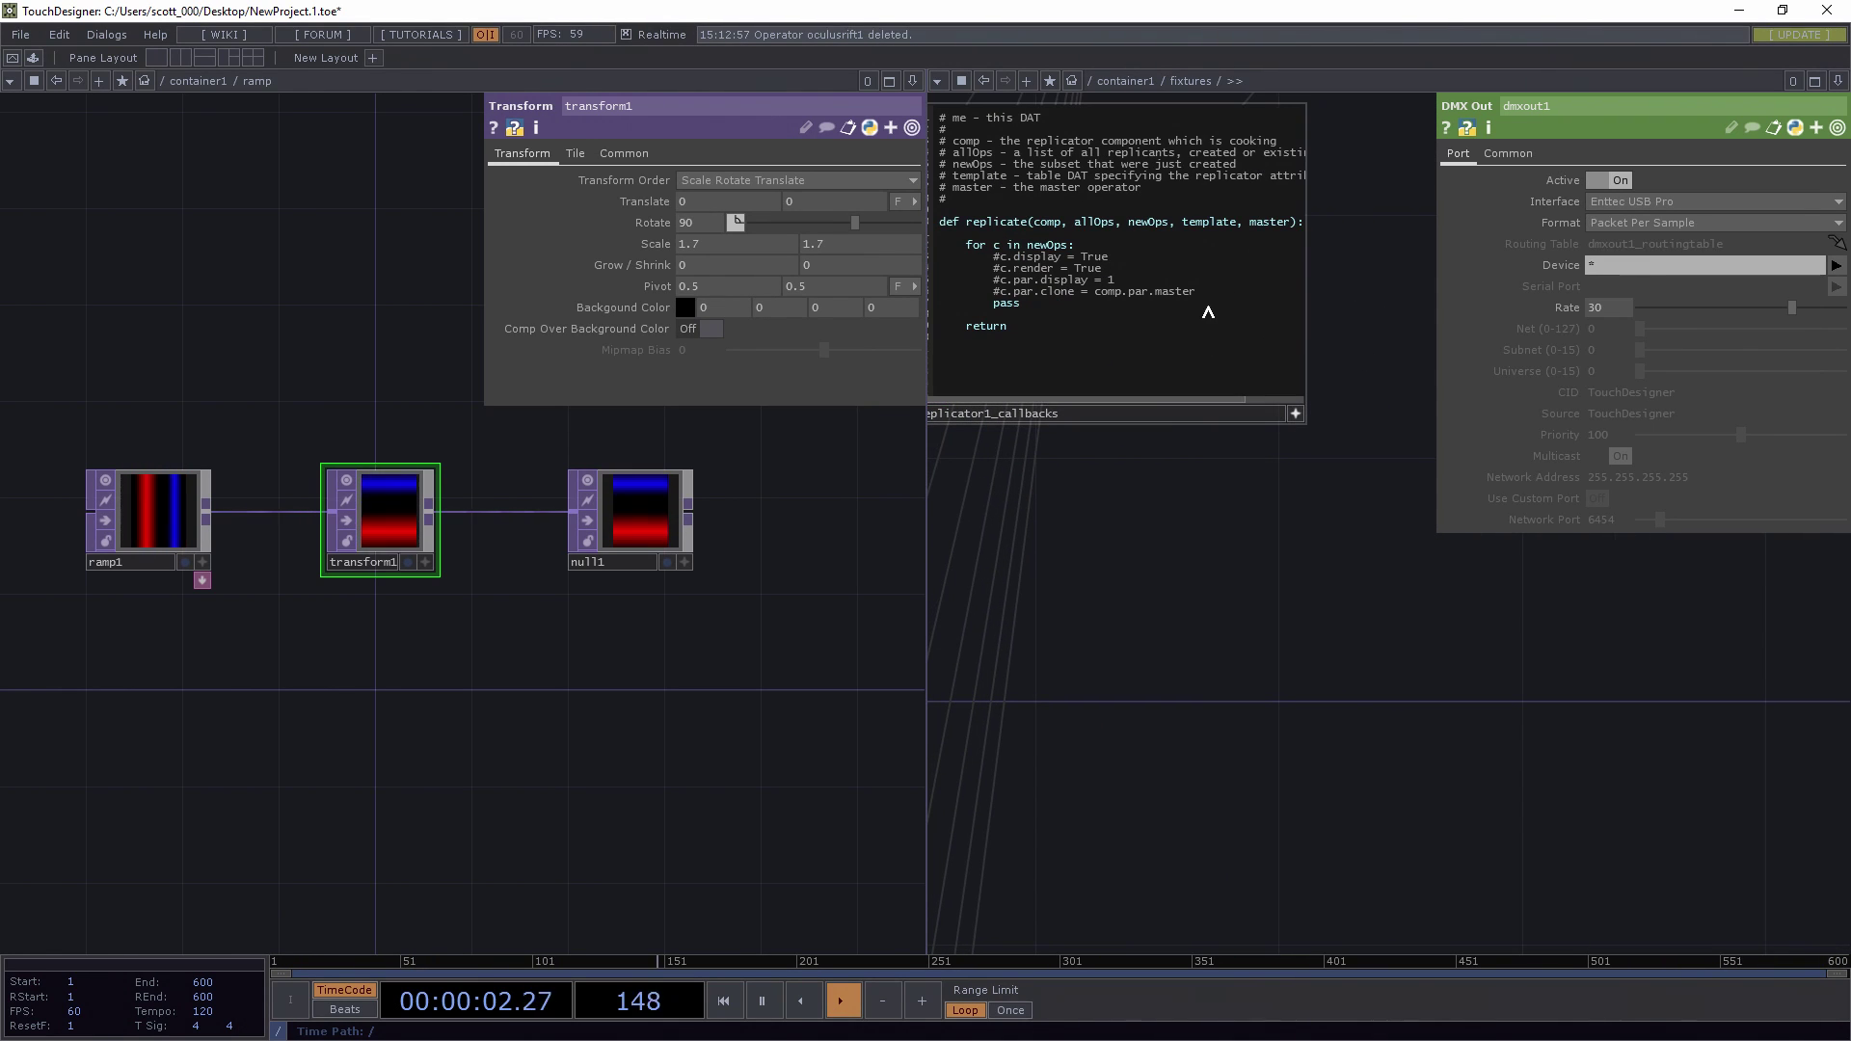
key("Return")
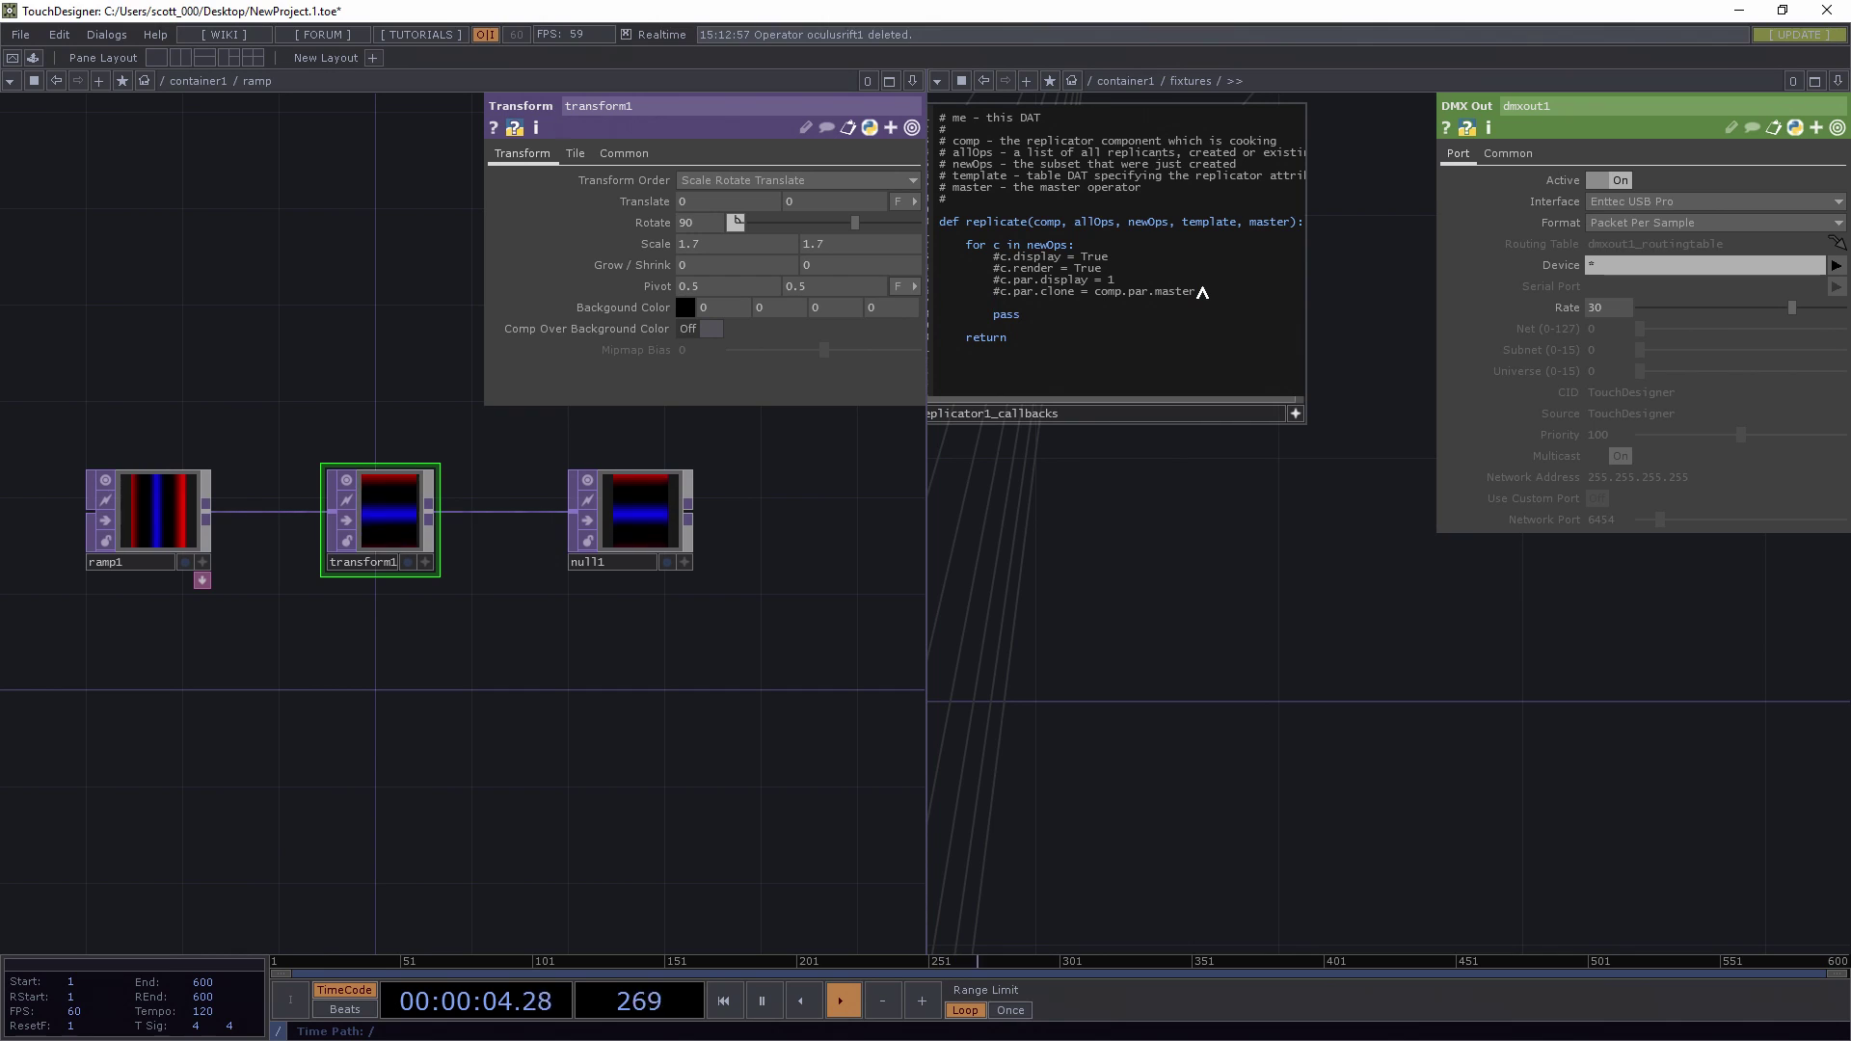
- Show replicator1's parameters and review them alongside the replicate function in its callbacks script
scroll(1253, 482, "down", 5)
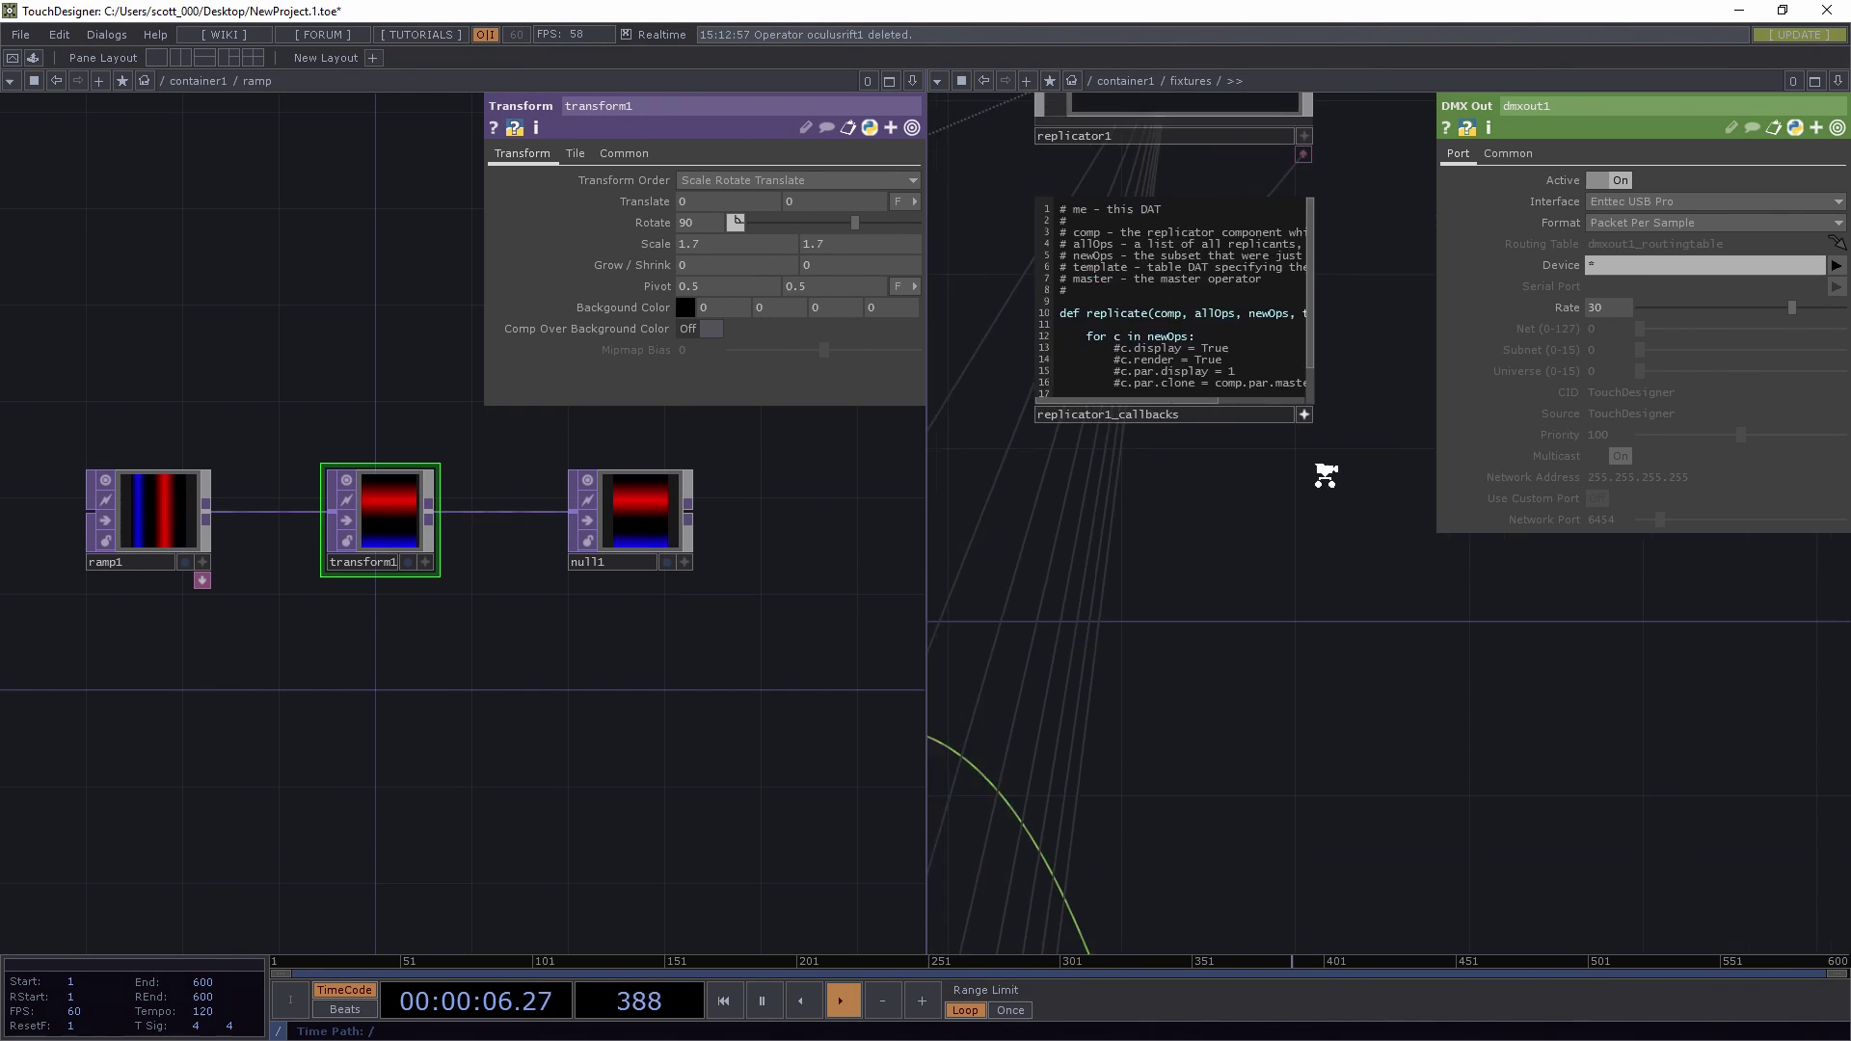
left_click(1177, 269)
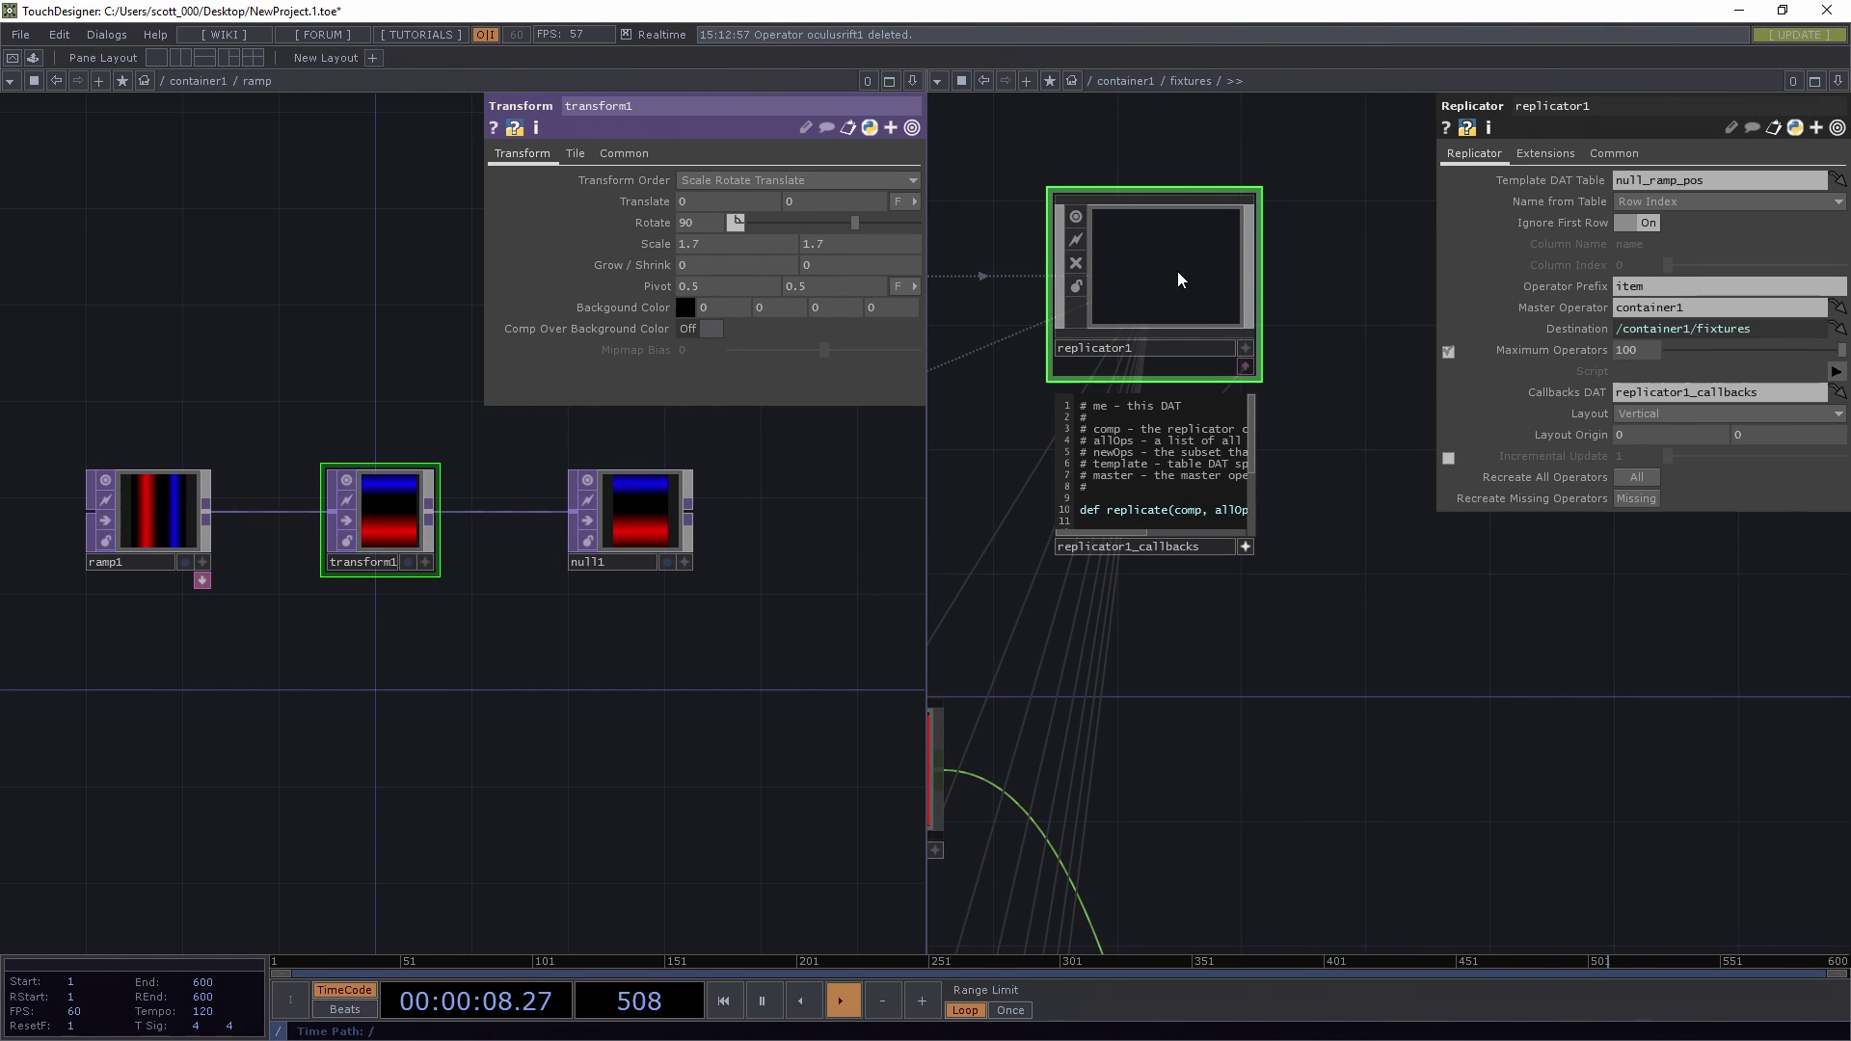
scroll(1239, 648, "up", 6)
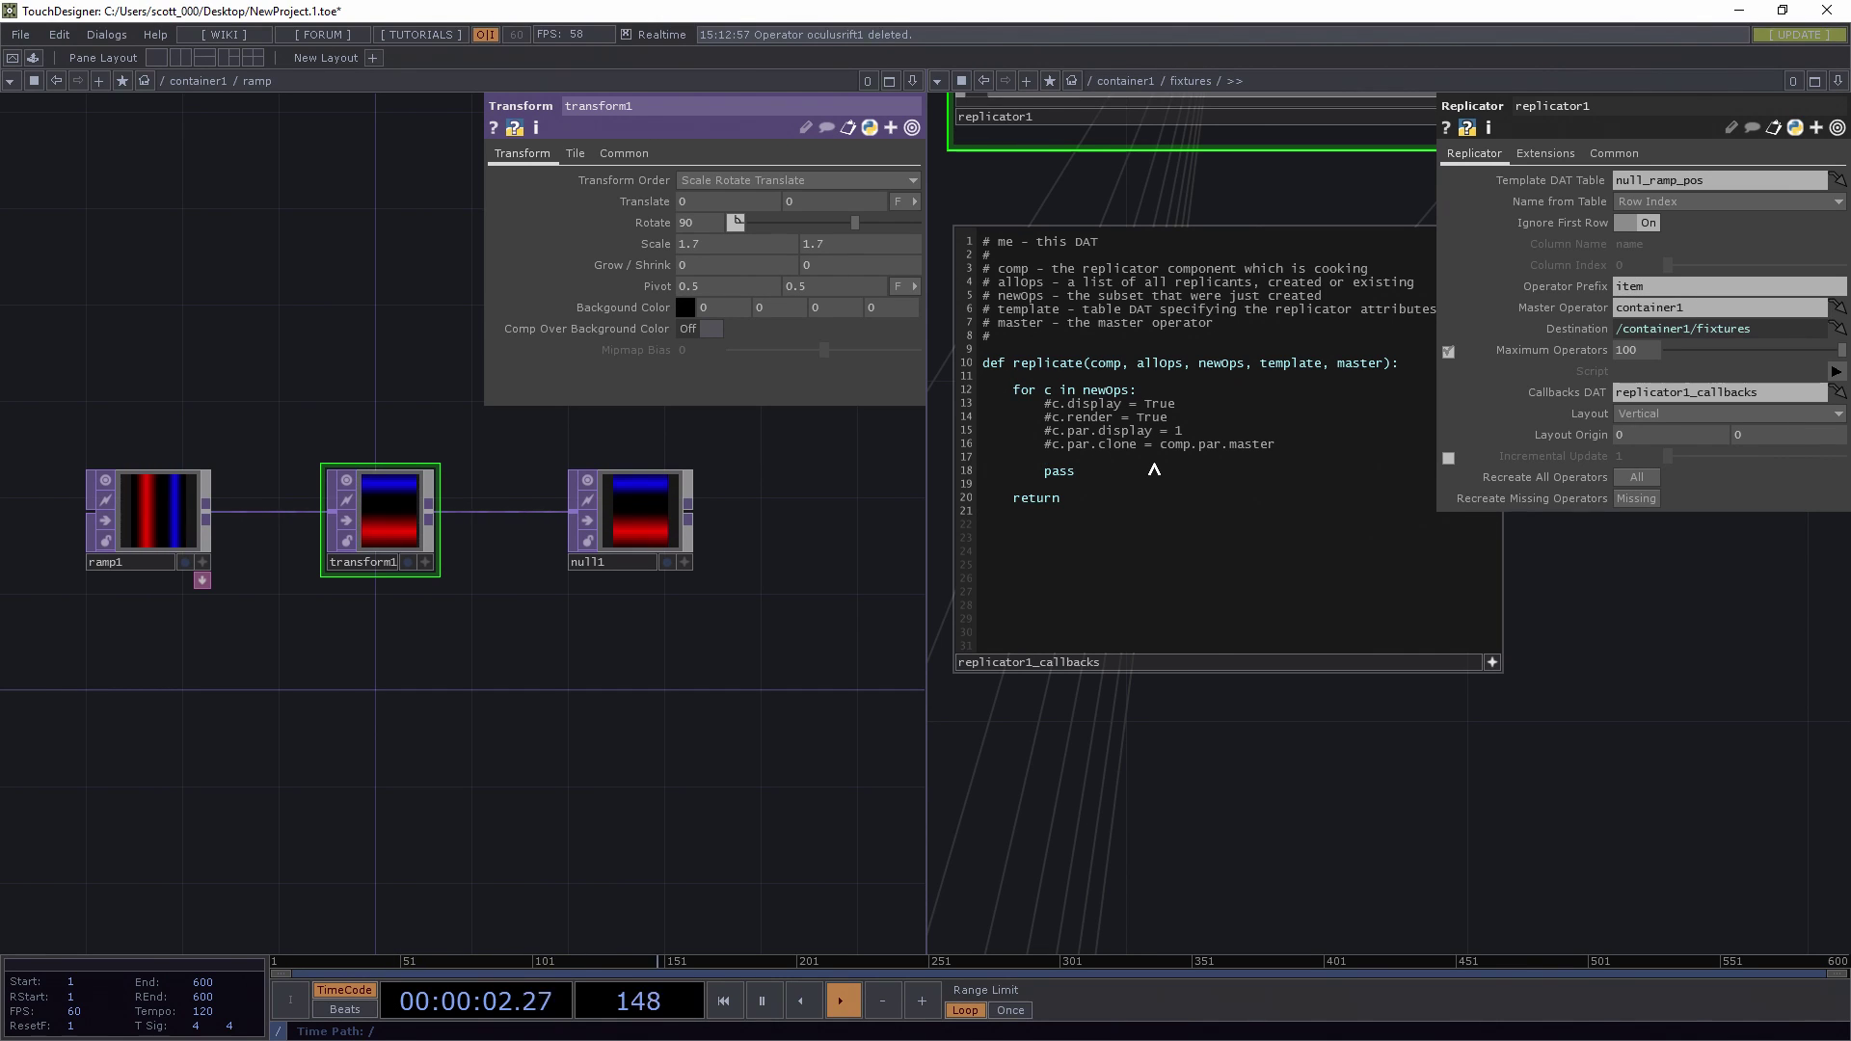
- Add the line c.outputConnectors[0].connect(op('merge1')) to the replicate loop in replicator1_callbacks, then leave the script
type("c")
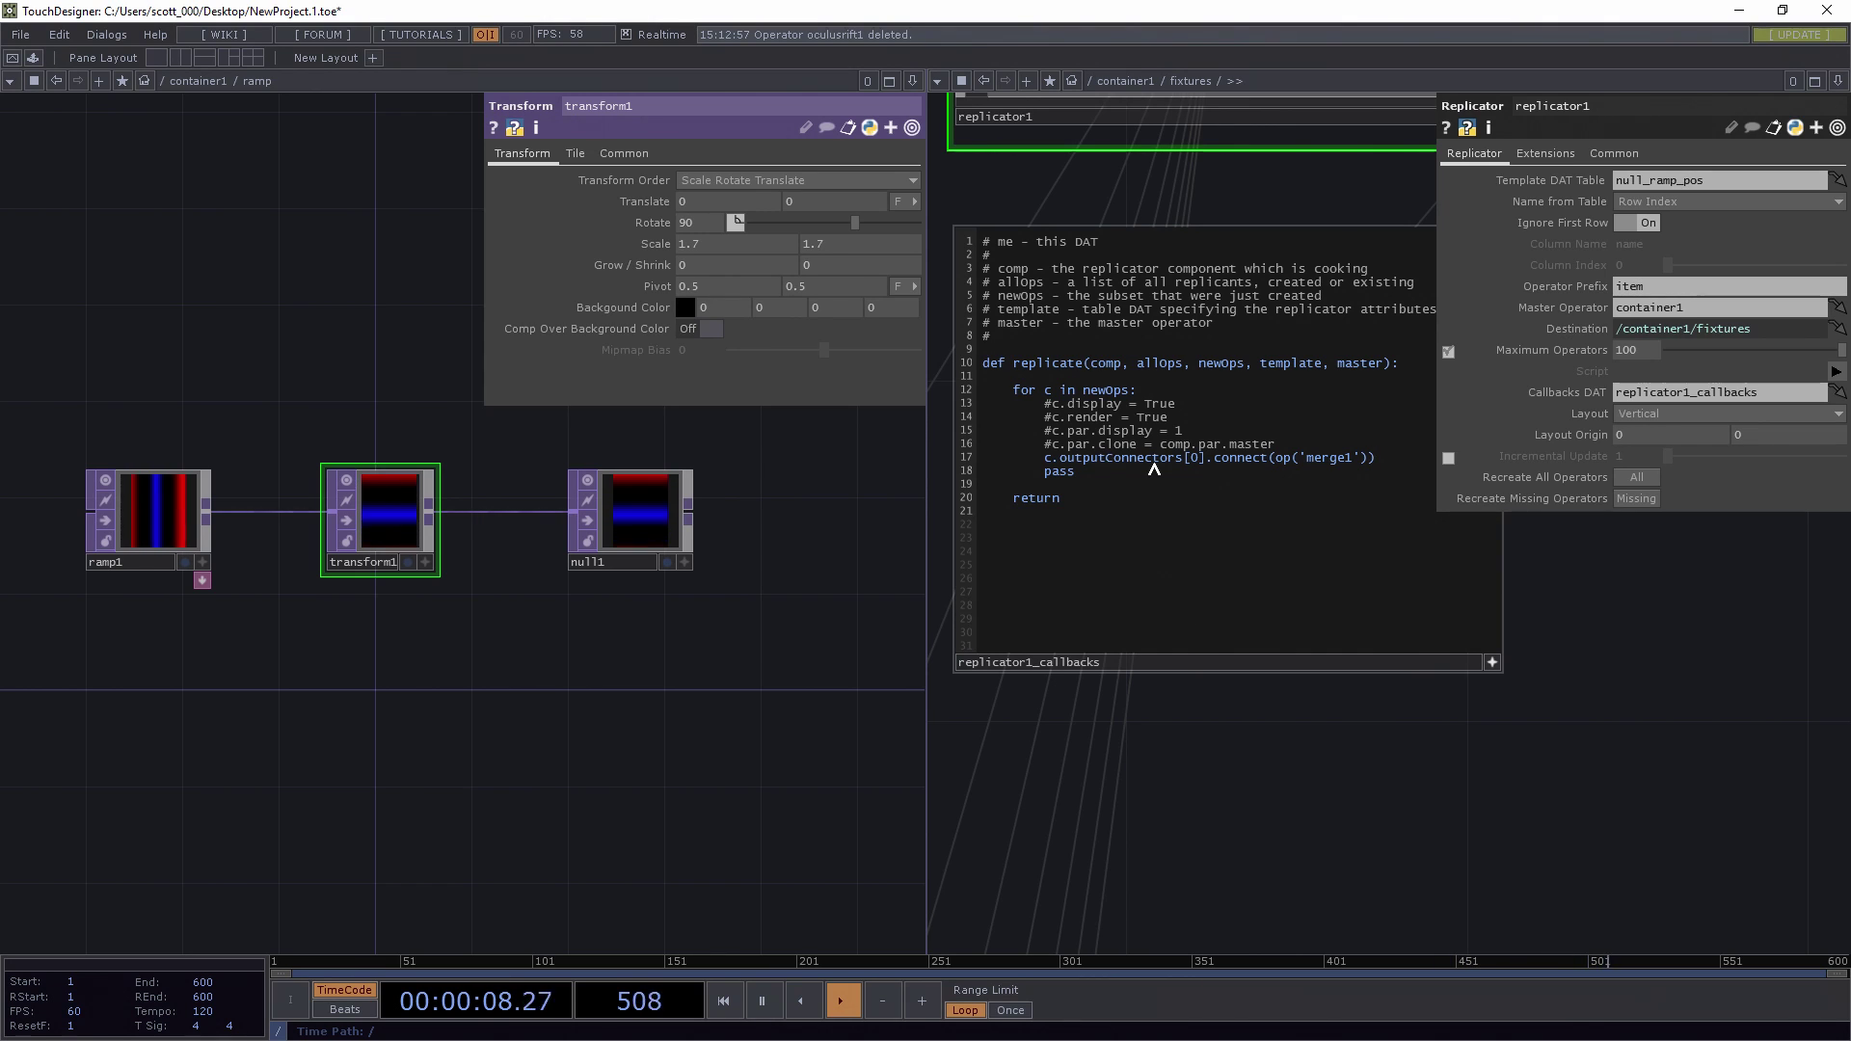
left_click_drag(1666, 642, 1651, 656)
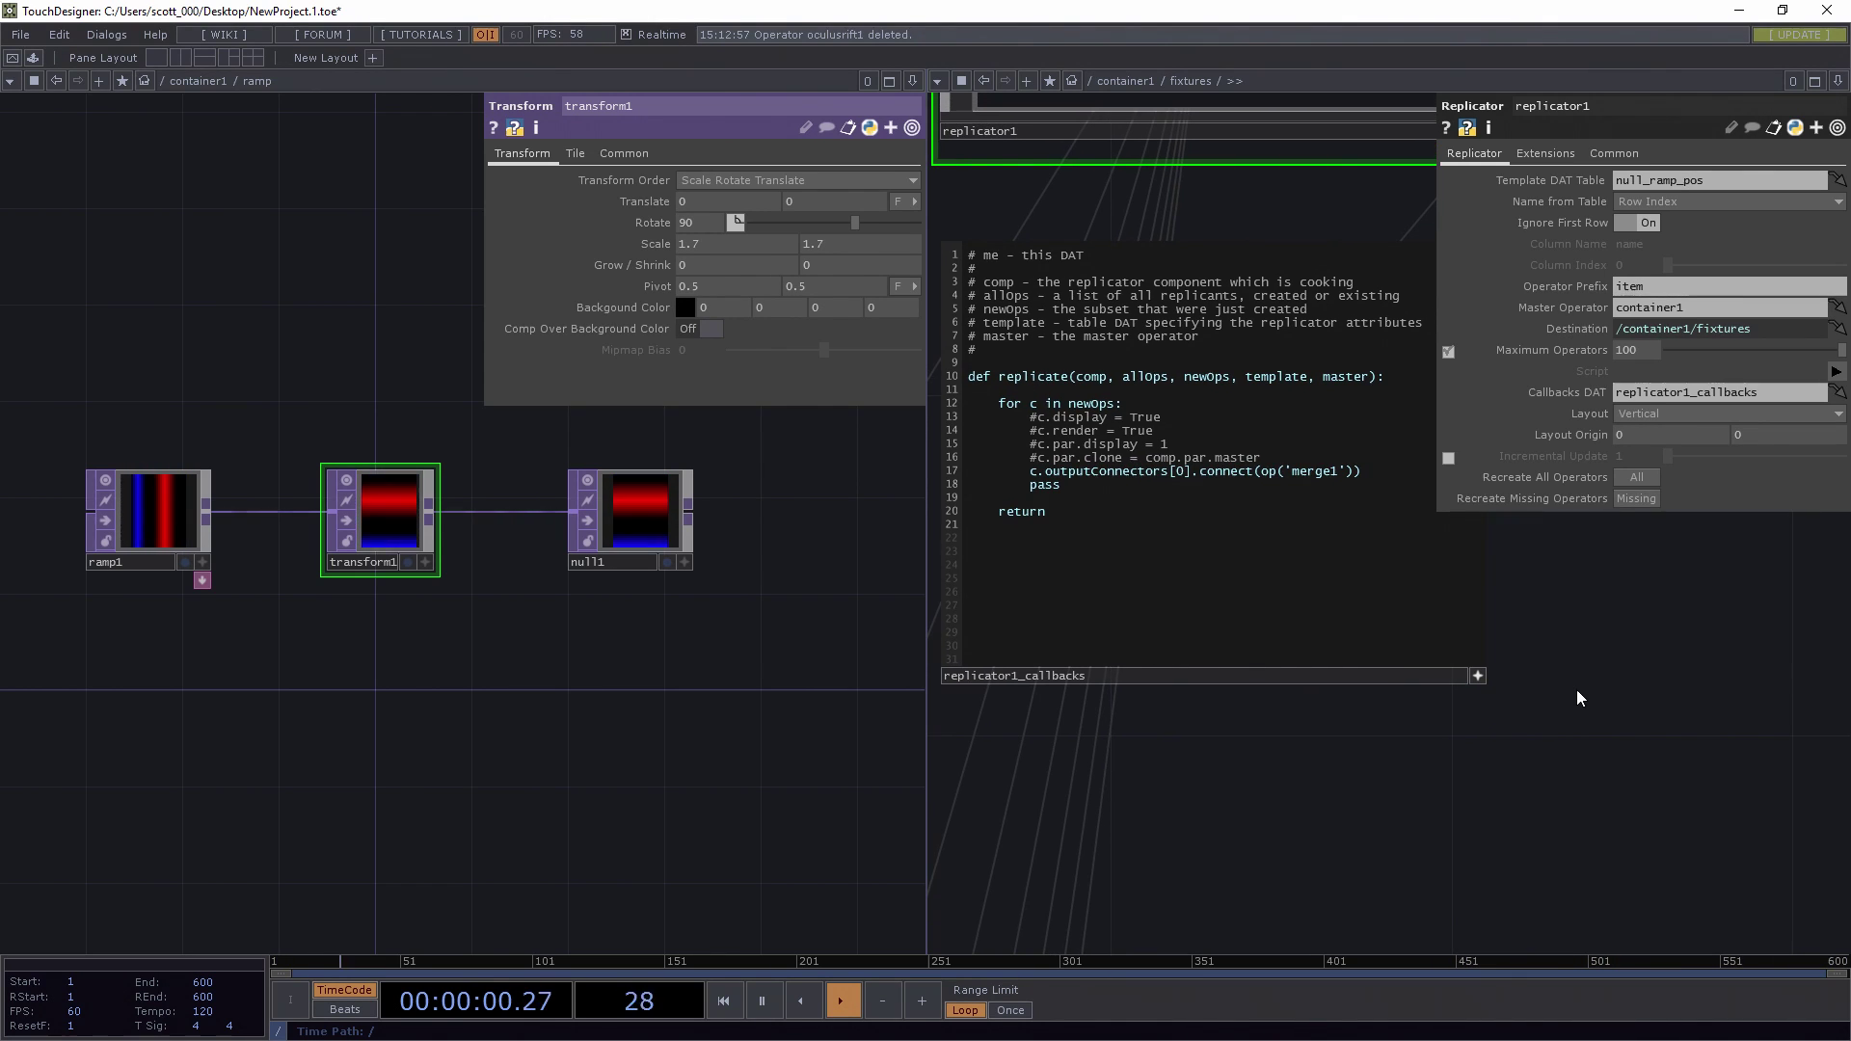
key("i")
key("u")
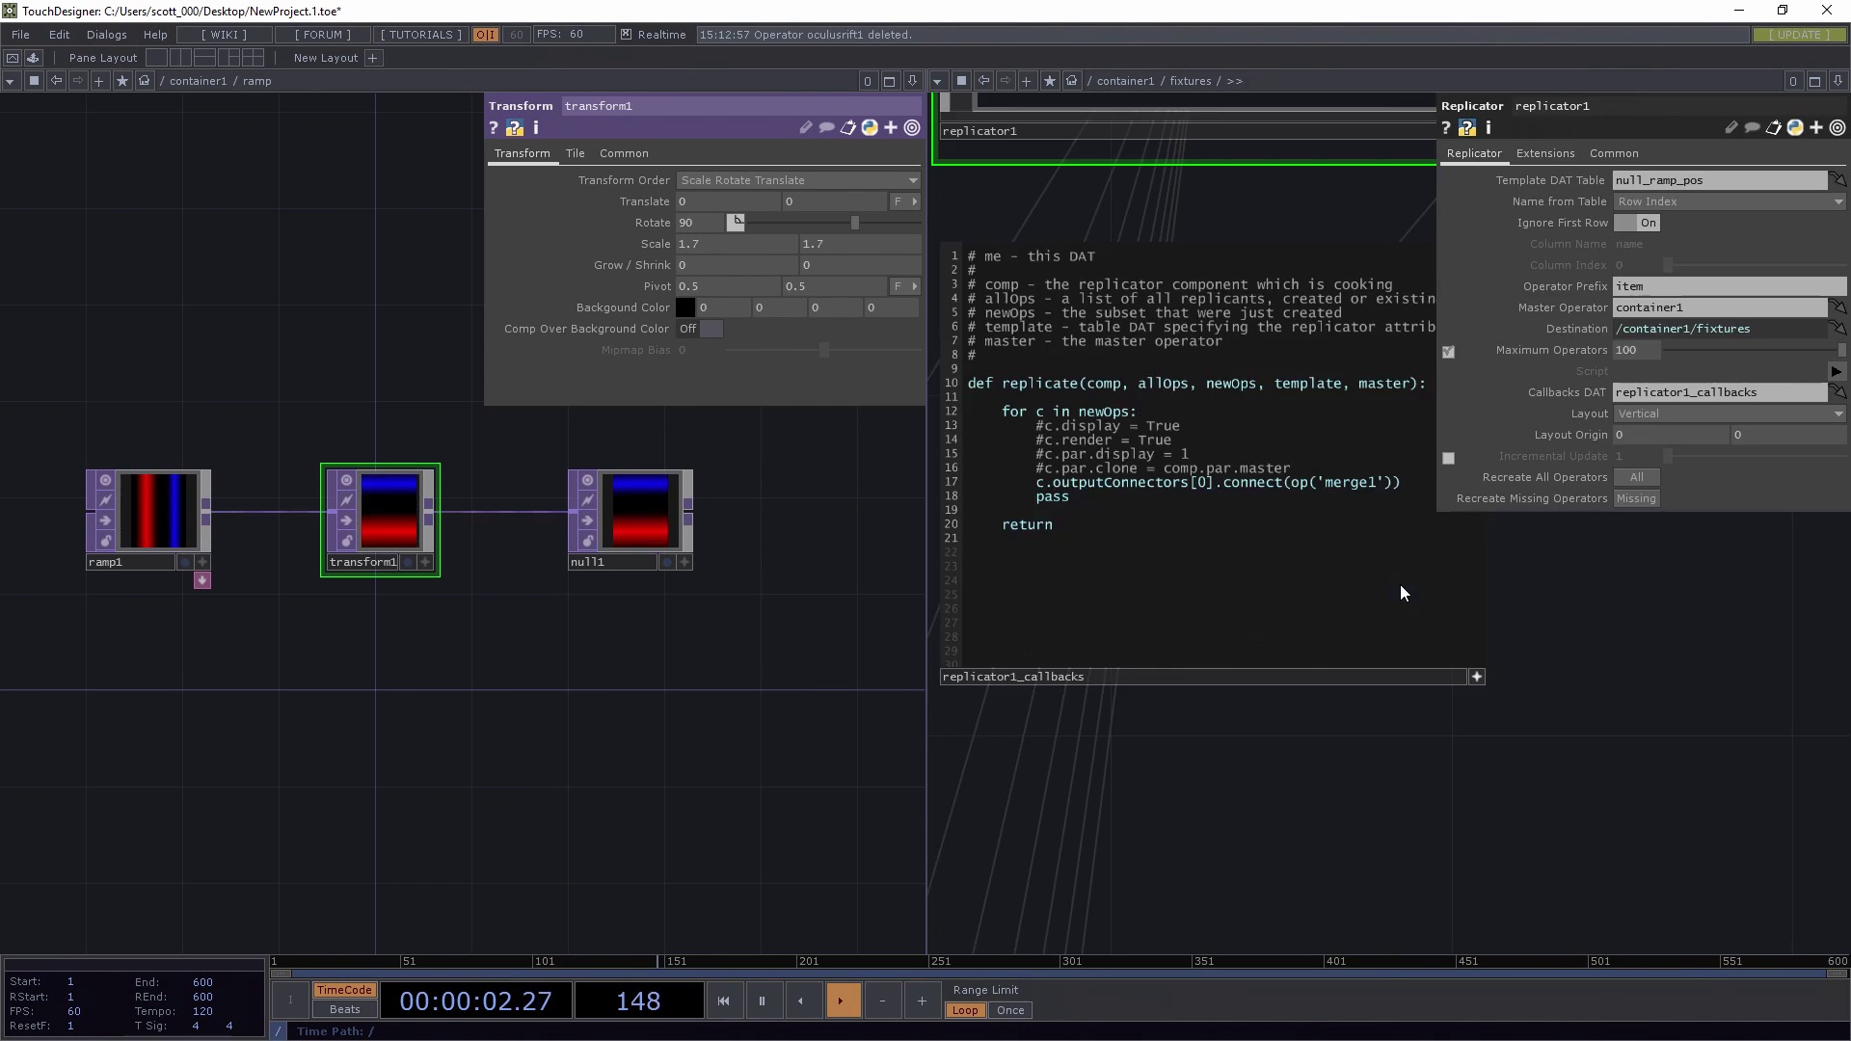
- Set table1's Rows to 10 in the fixtures network
scroll(1400, 737, "up", 5)
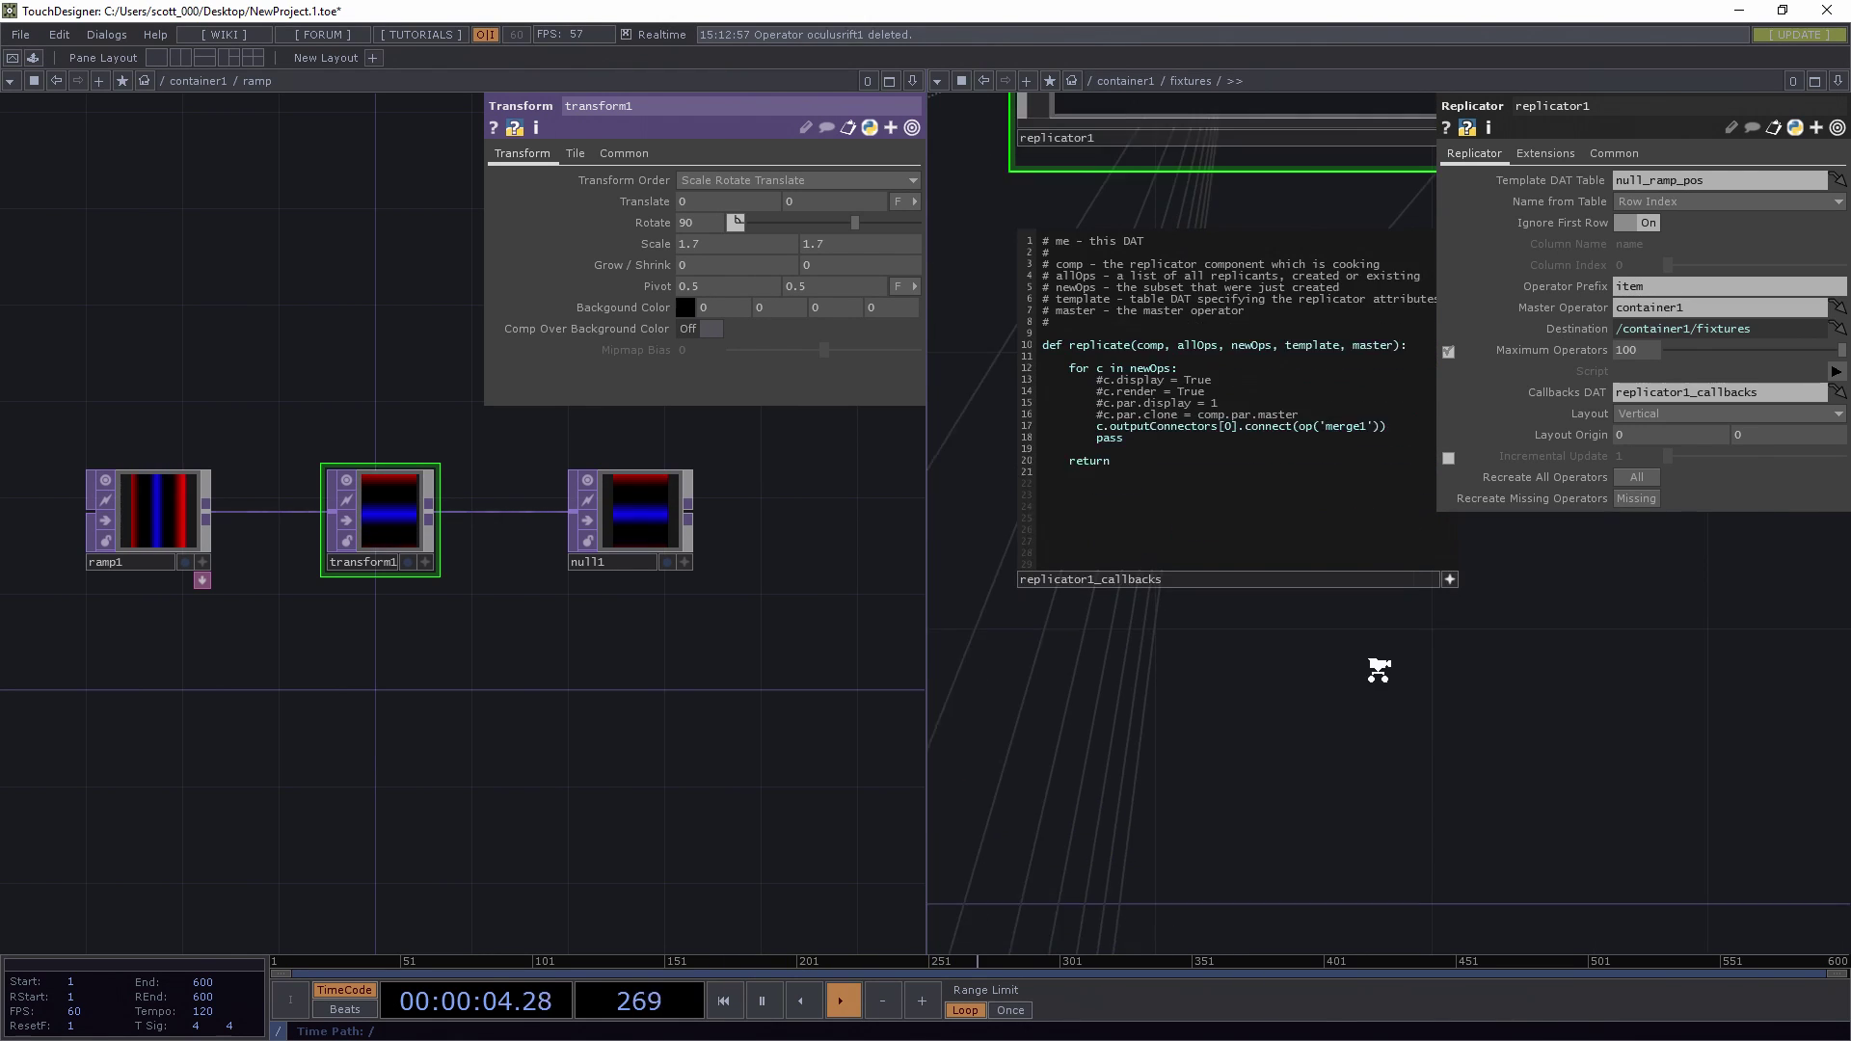
left_click_drag(1212, 664, 1305, 676)
scroll(1305, 675, "down", 5)
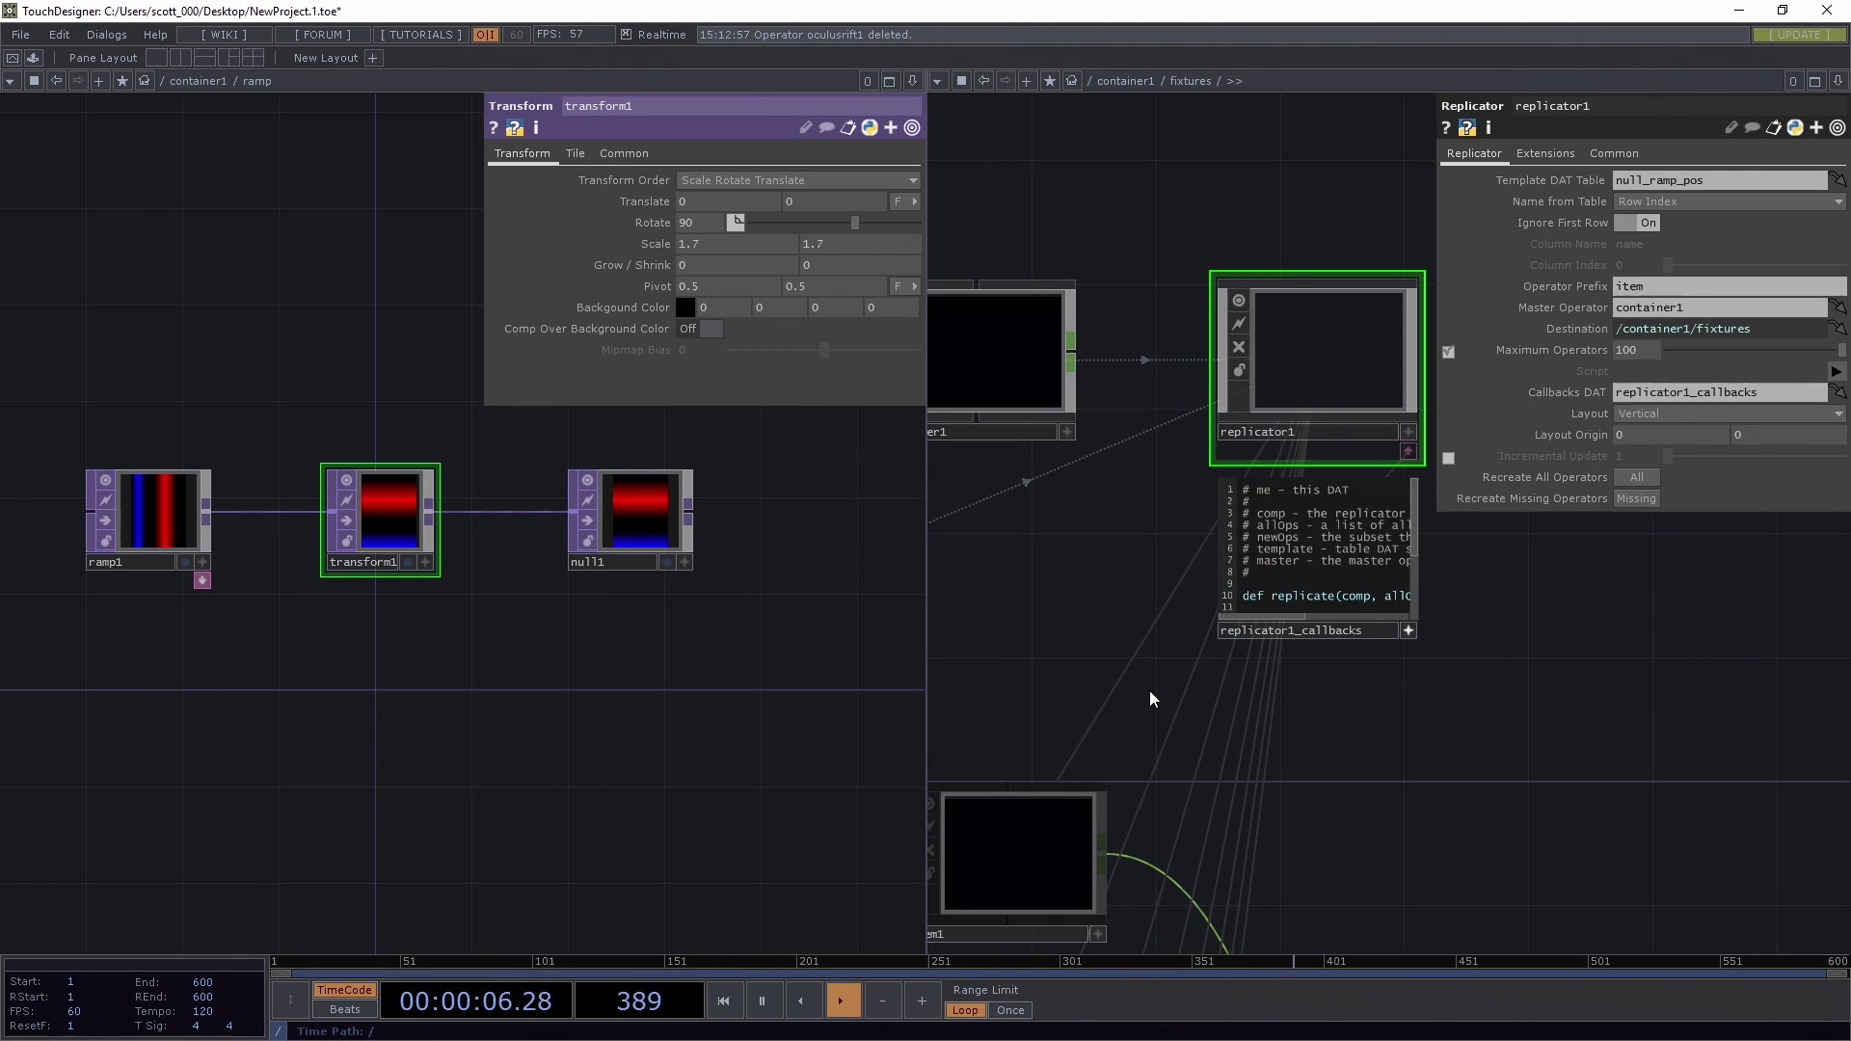
left_click_drag(1021, 648, 1274, 487)
left_click_drag(1090, 577, 1494, 557)
scroll(1340, 613, "down", 5)
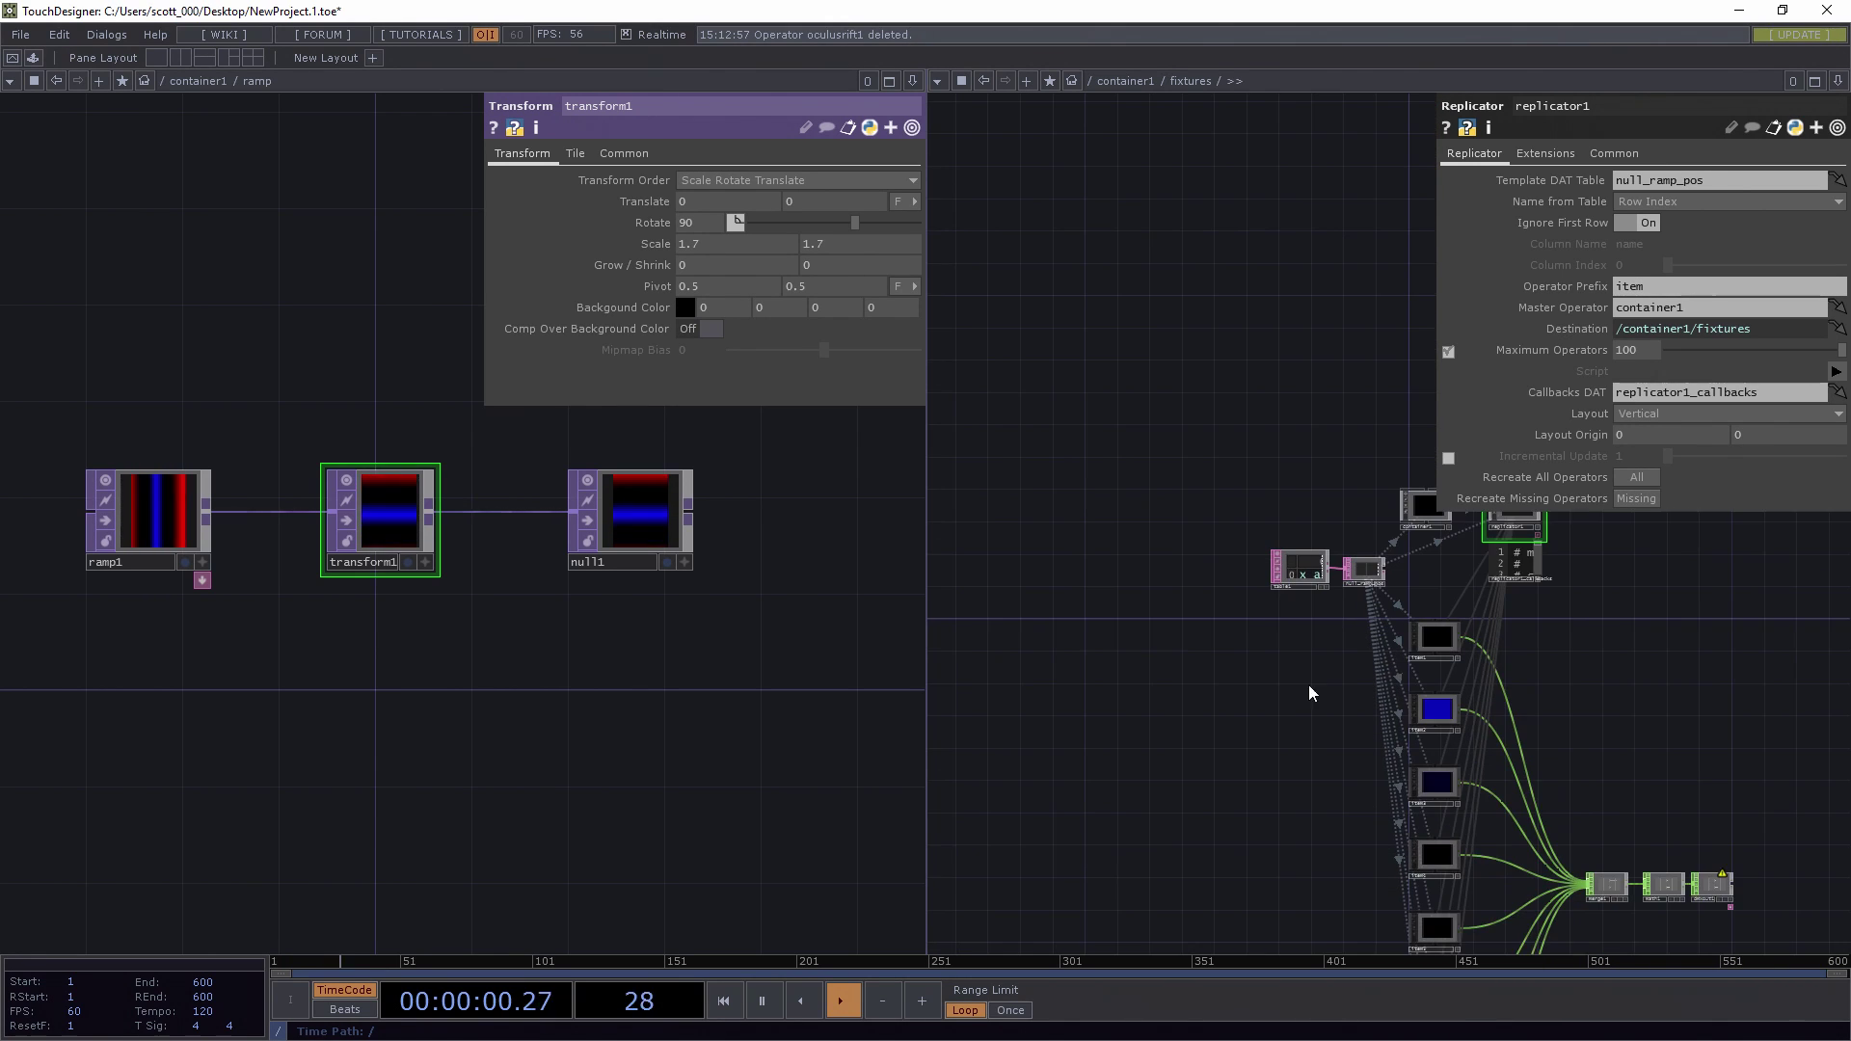
left_click_drag(1283, 673, 1072, 322)
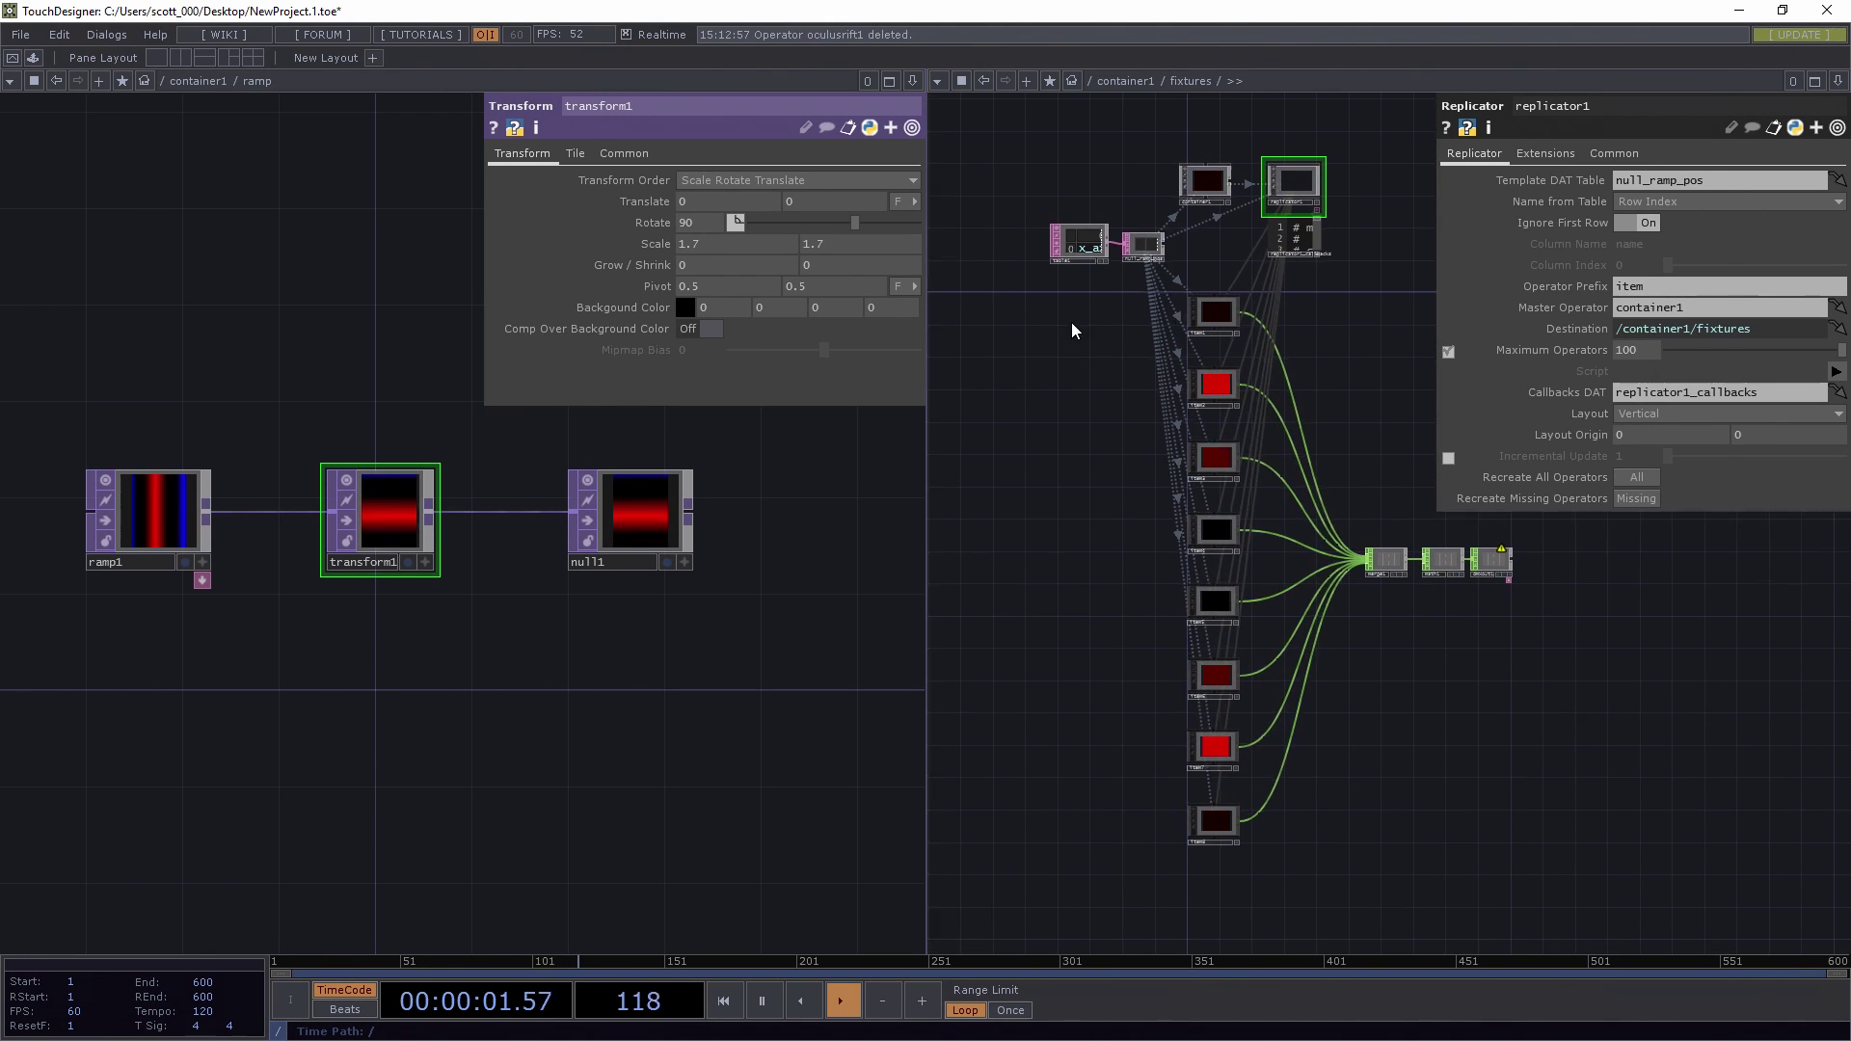
left_click(1077, 237)
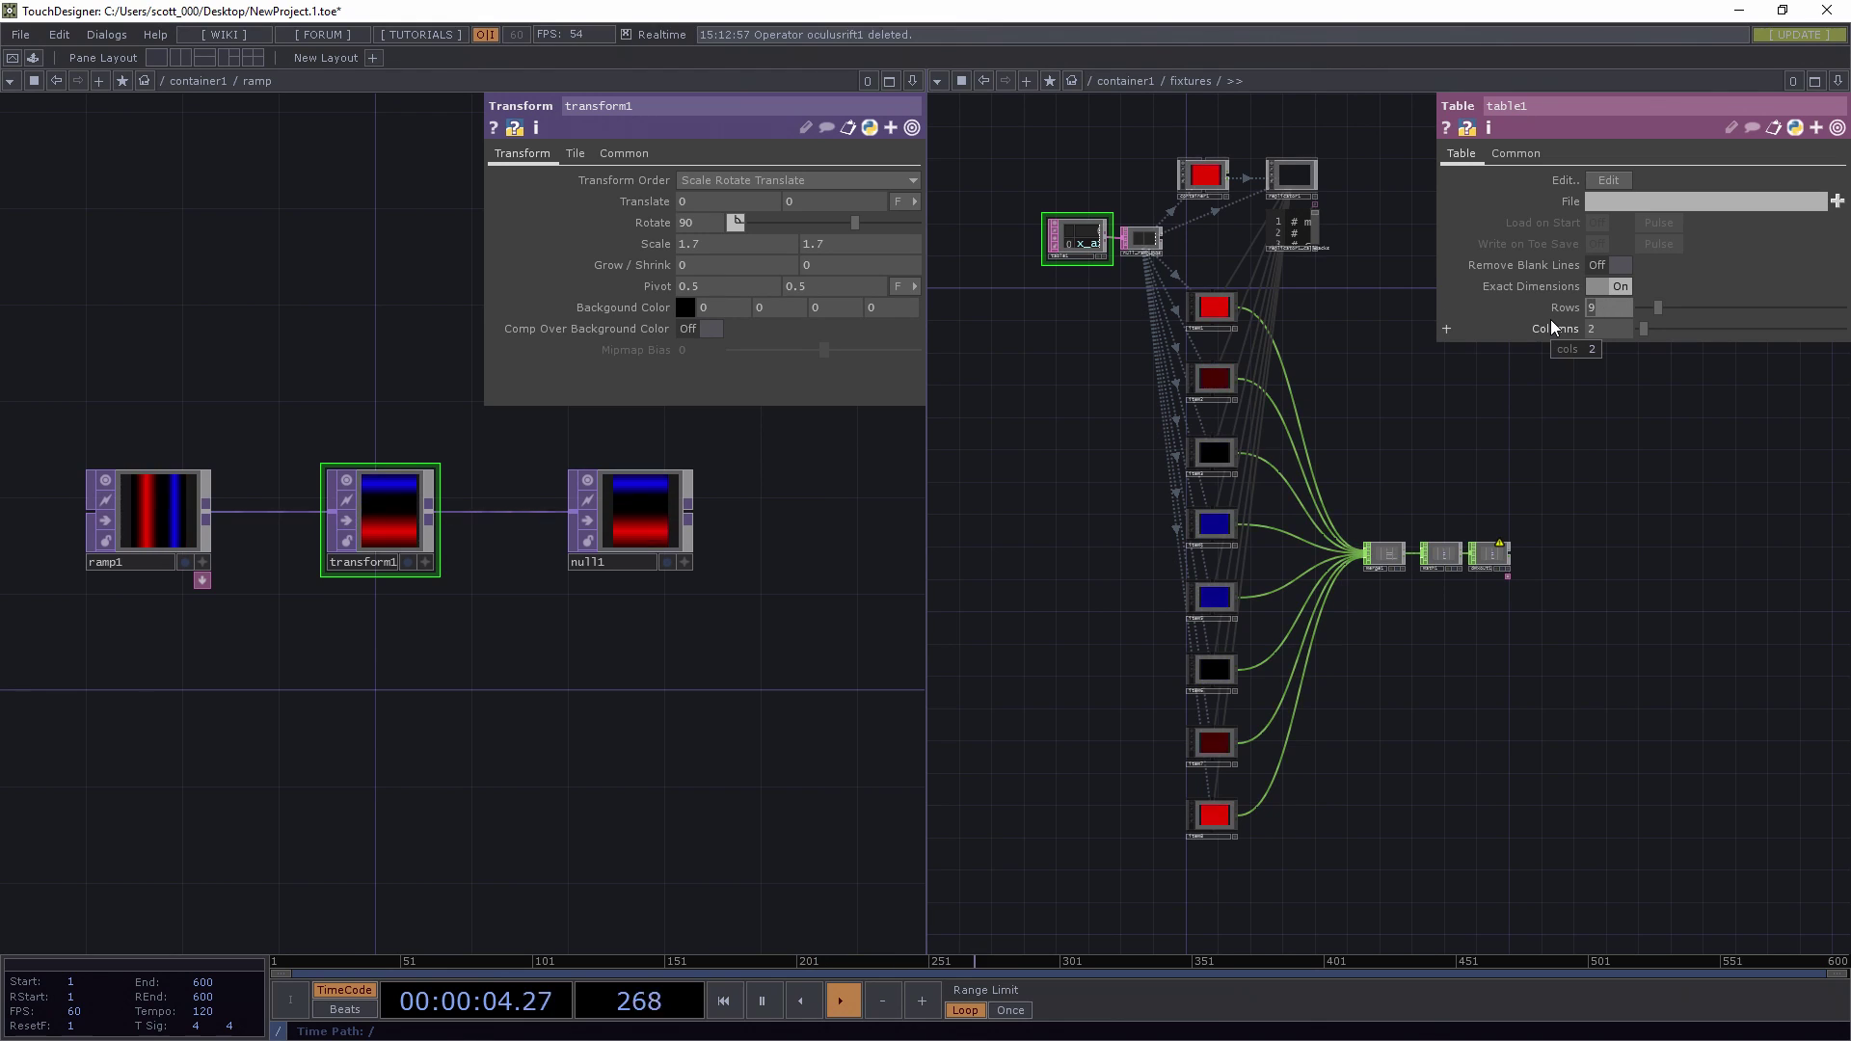
type("10")
key("Return")
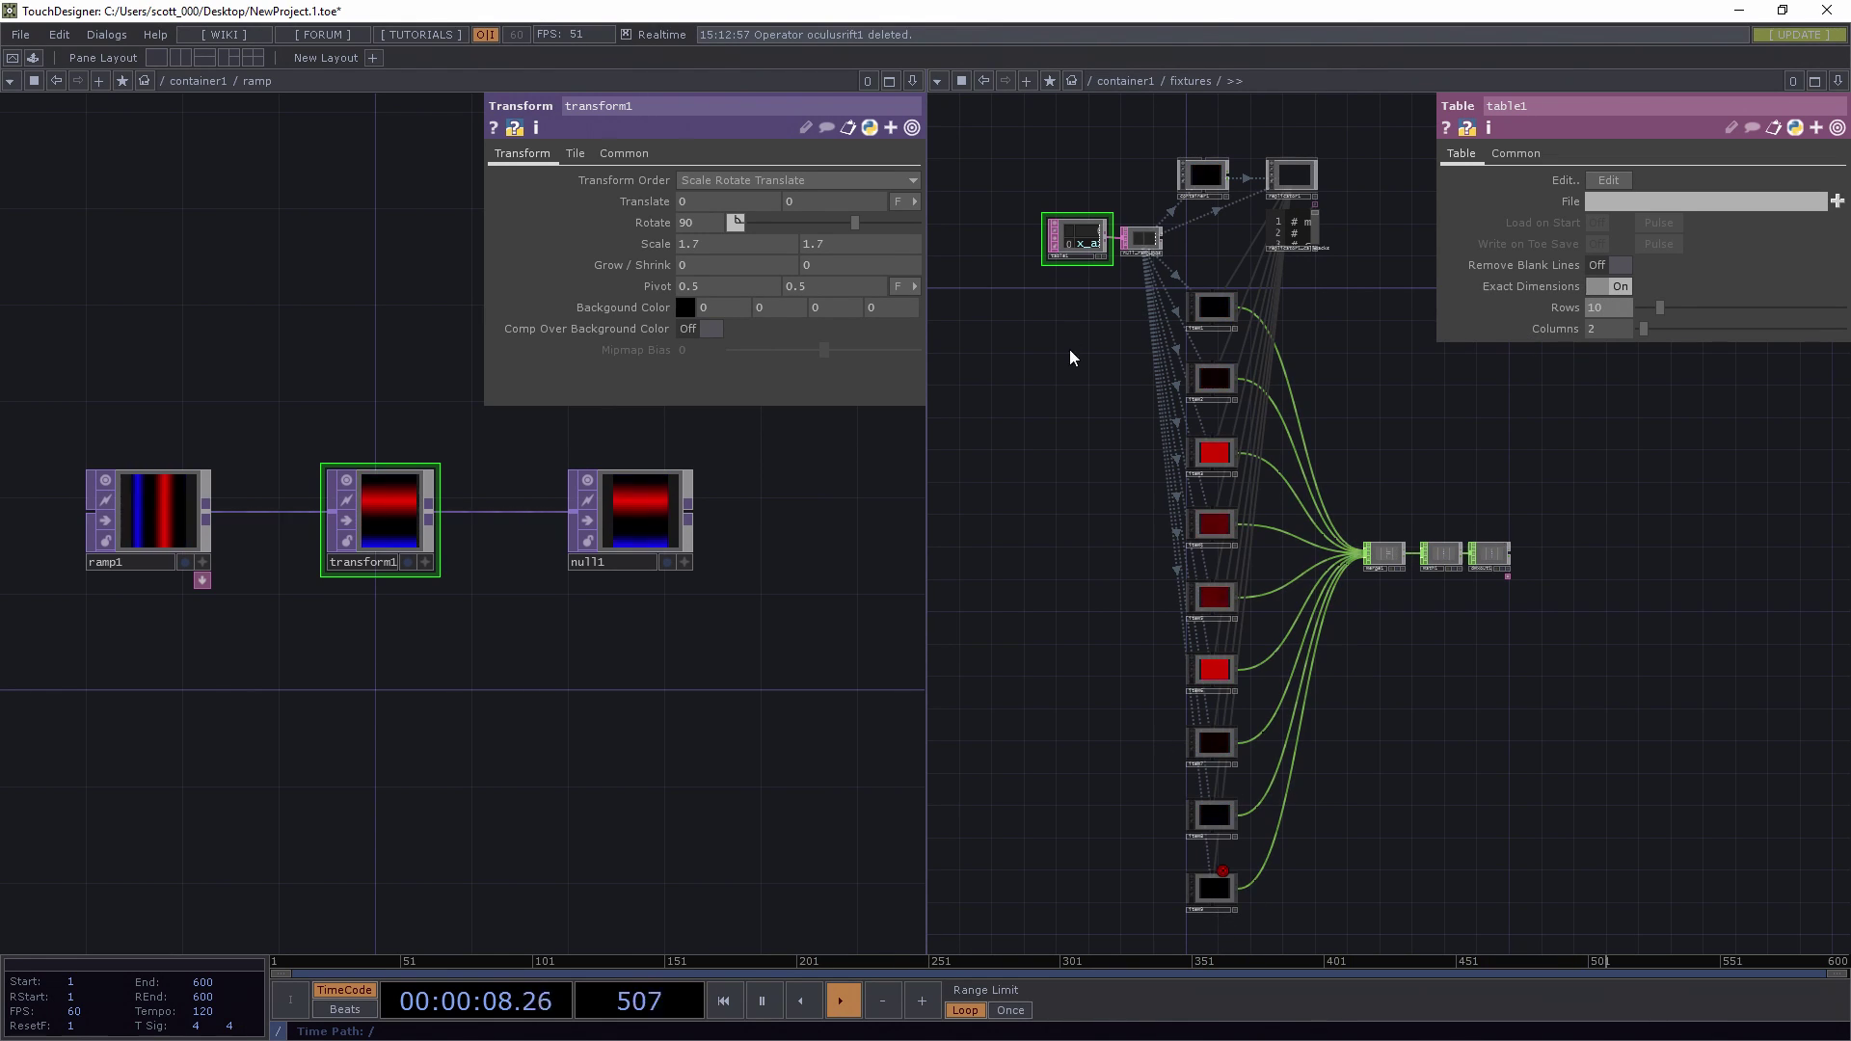
- Make table1 editable and fill row 9 with .5 for both x_axis and y_axis
scroll(1123, 307, "up", 5)
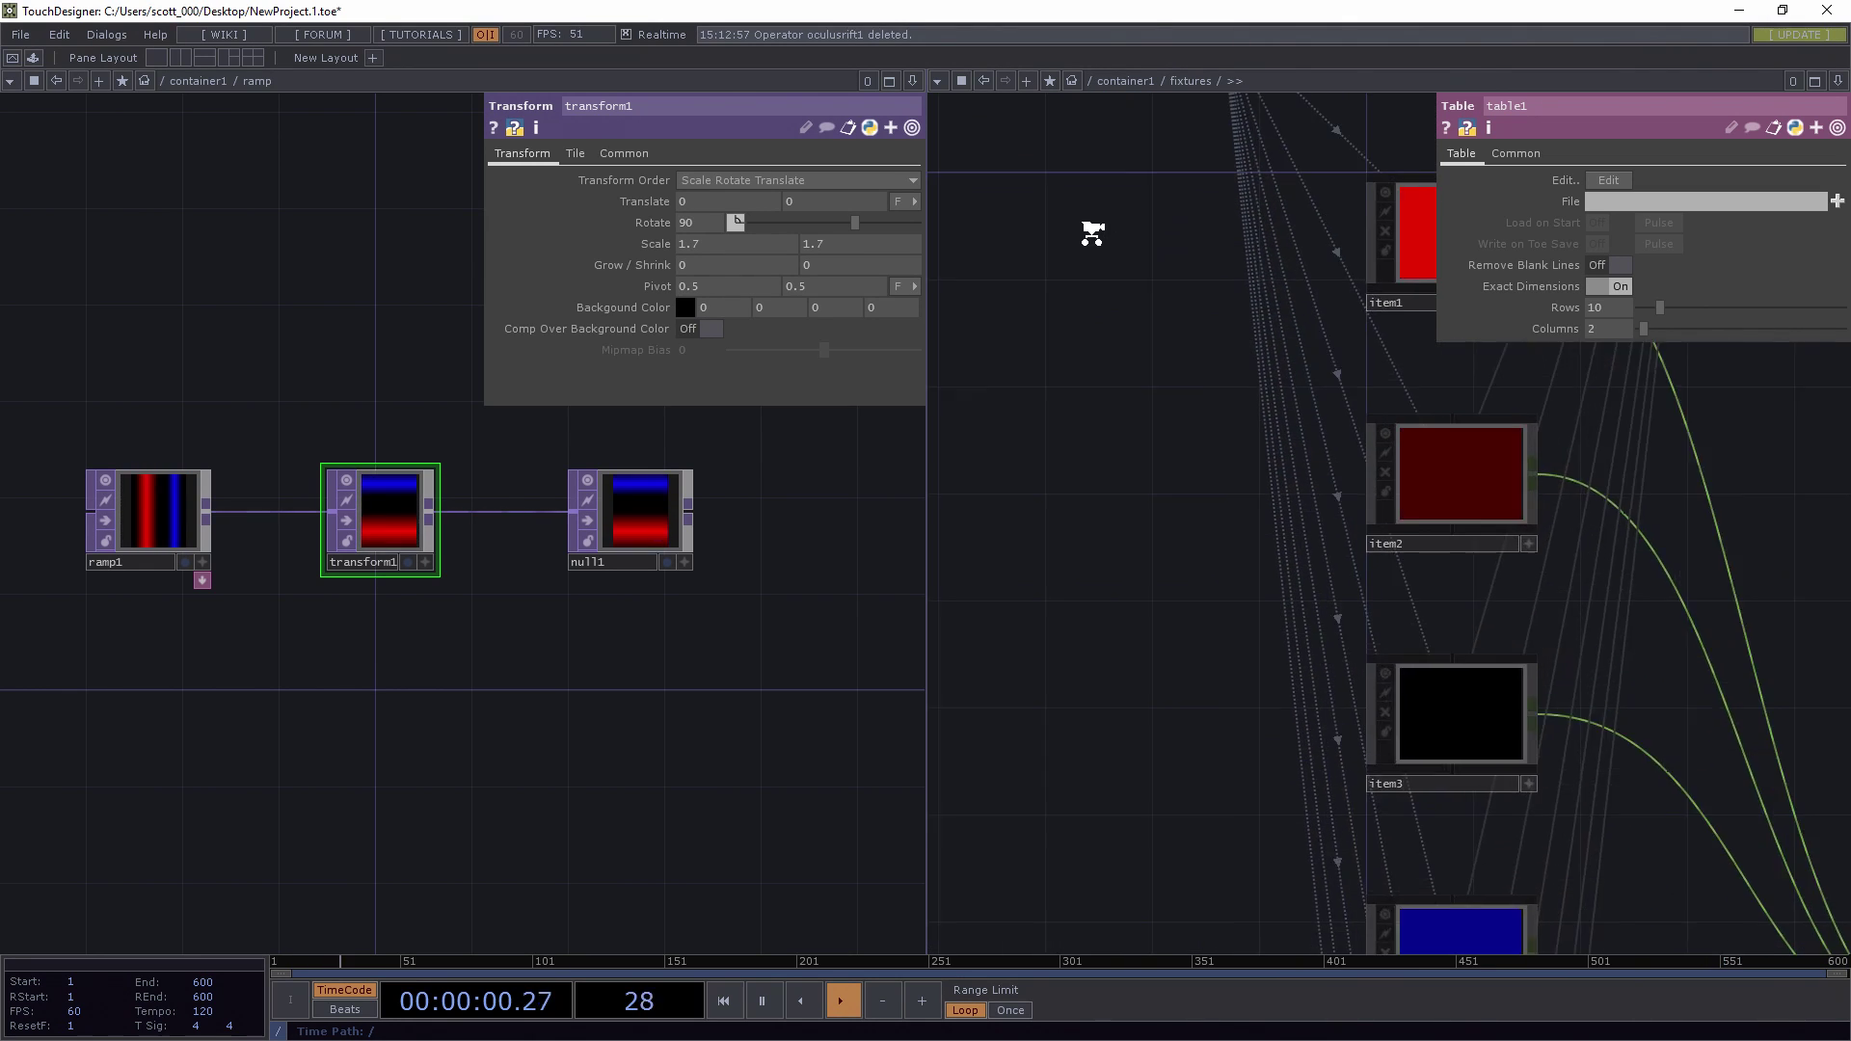
scroll(1148, 438, "up", 4)
left_click_drag(1092, 233, 1283, 582)
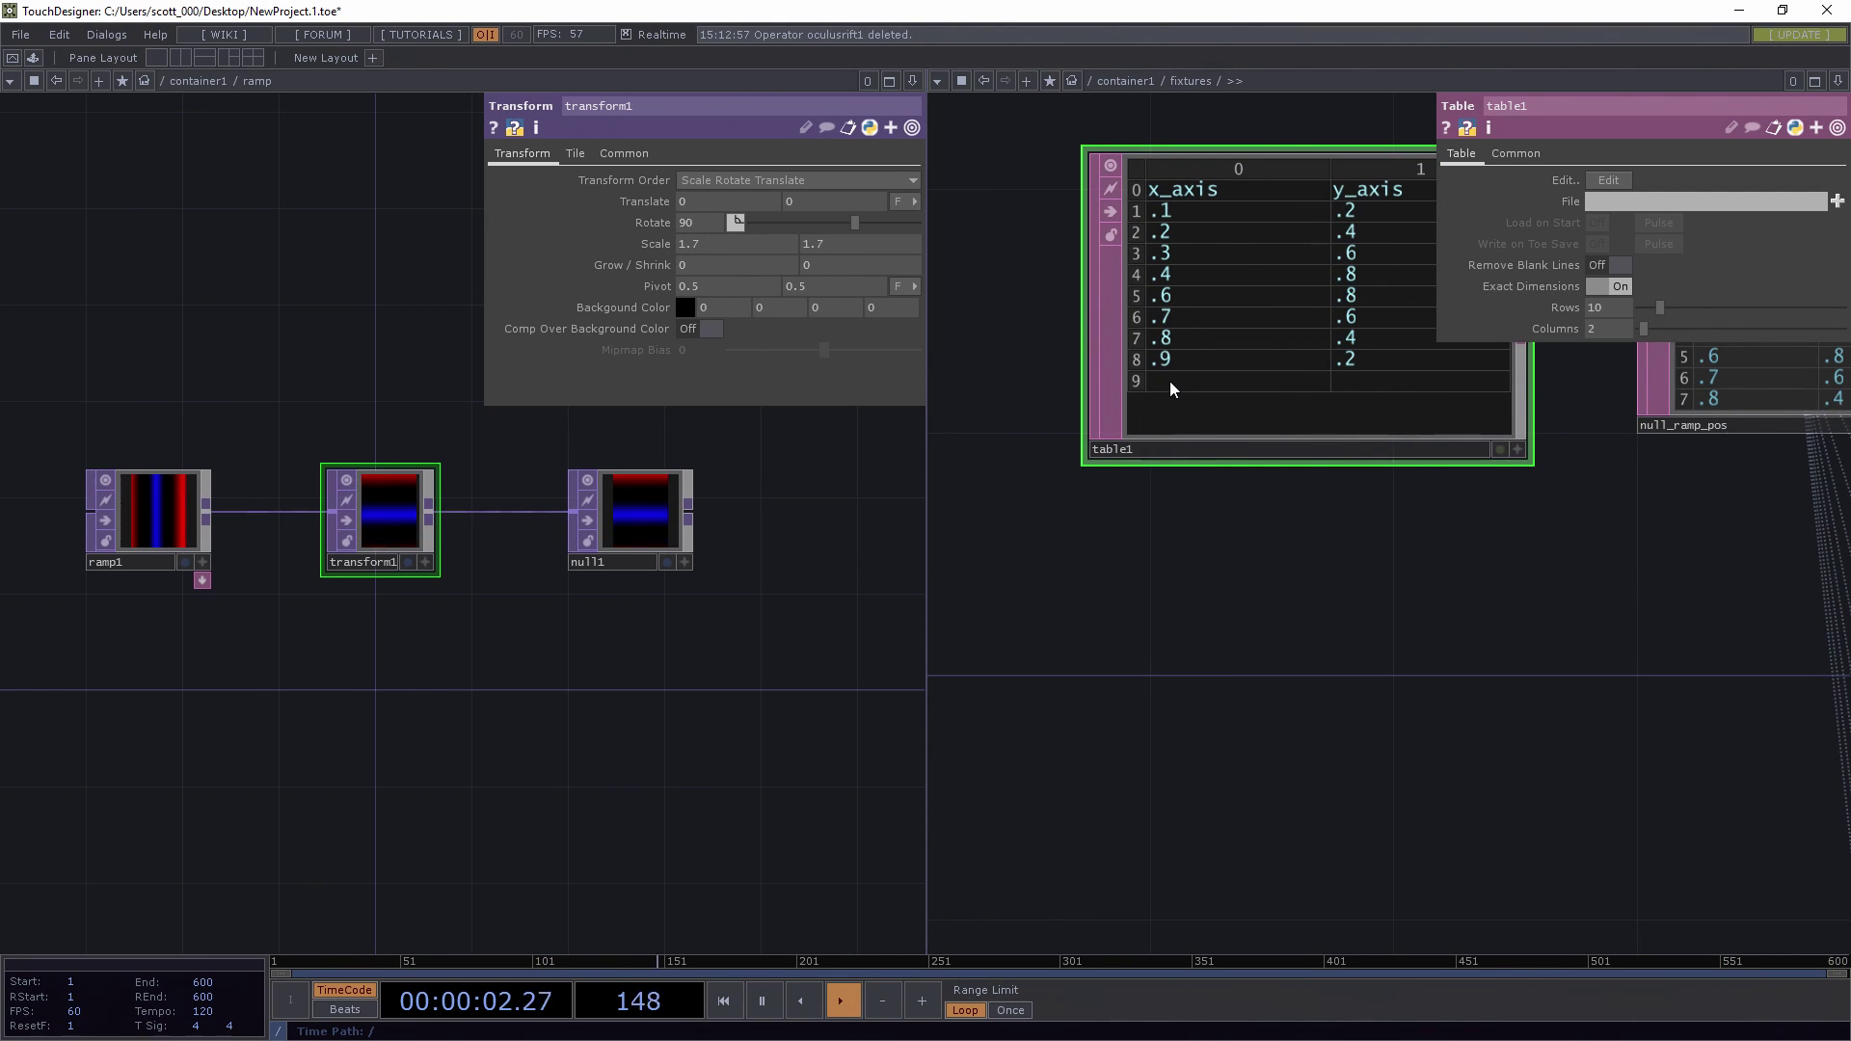
left_click(1518, 450)
left_click(1234, 386)
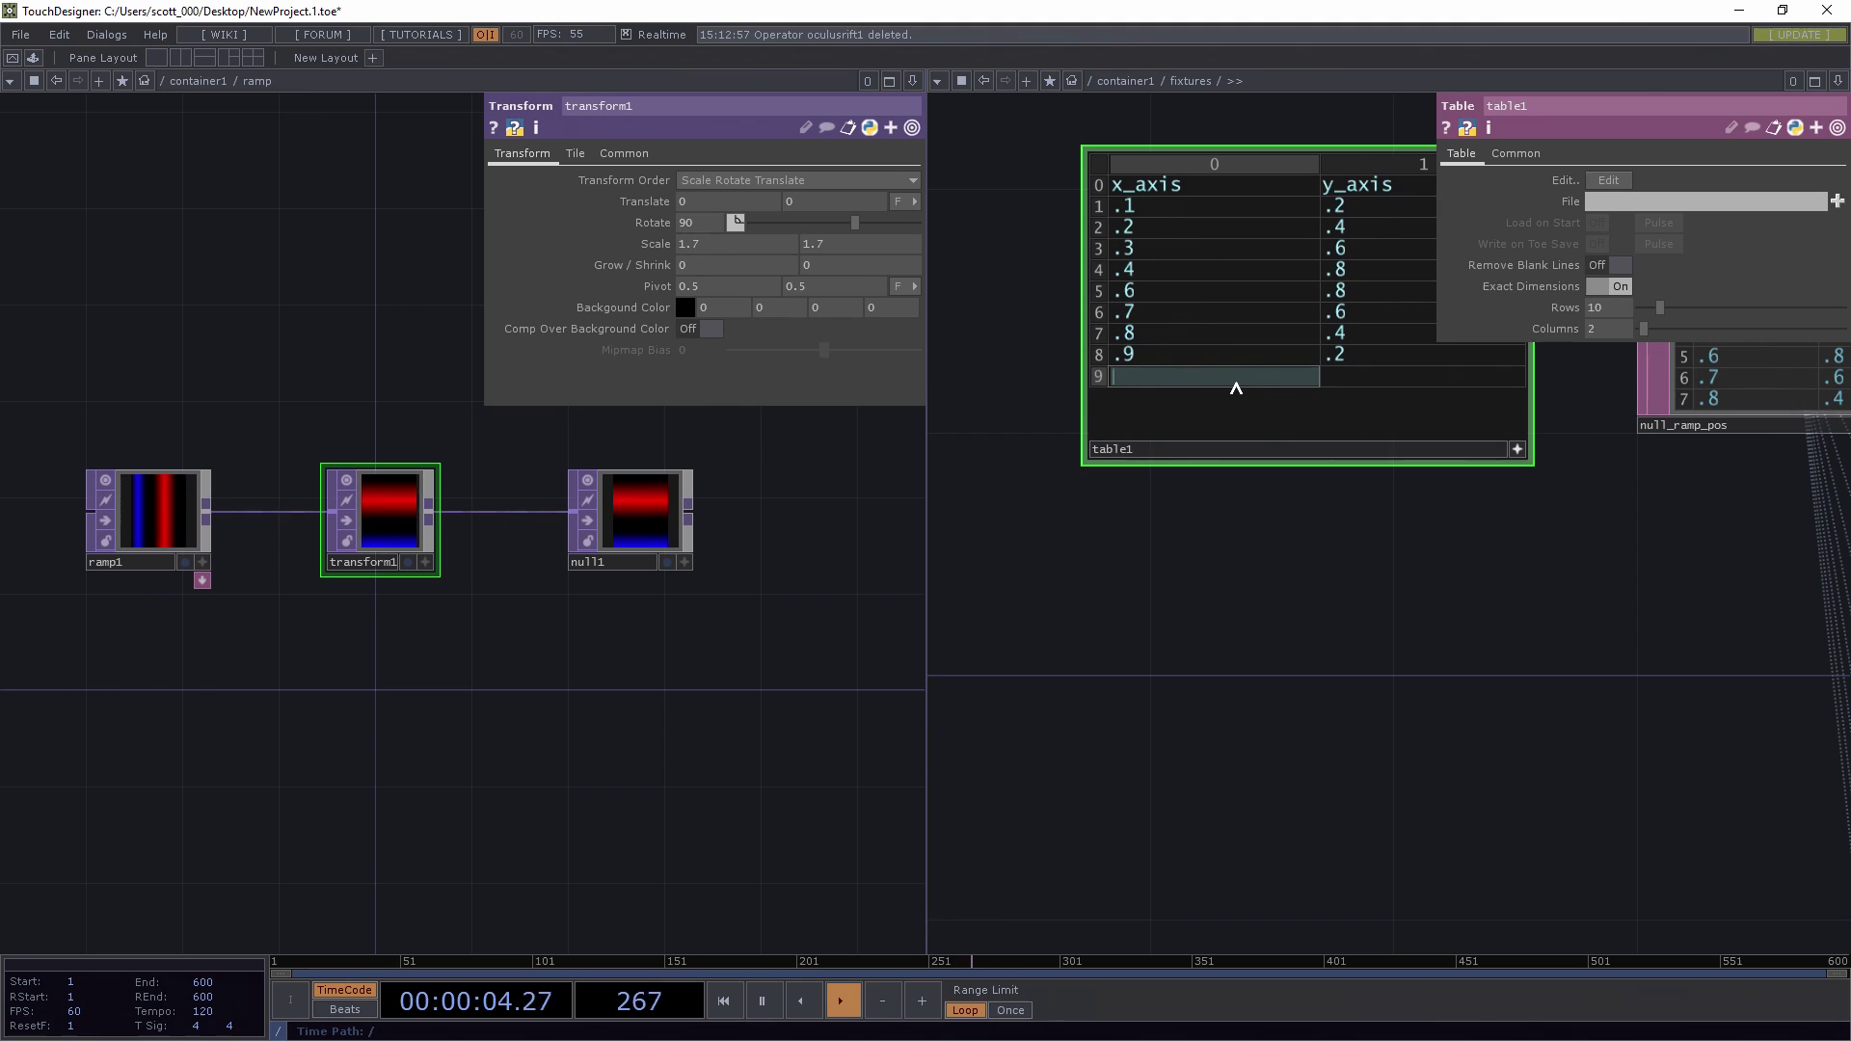
type(".5")
left_click(1359, 385)
type(".5")
left_click(1520, 449)
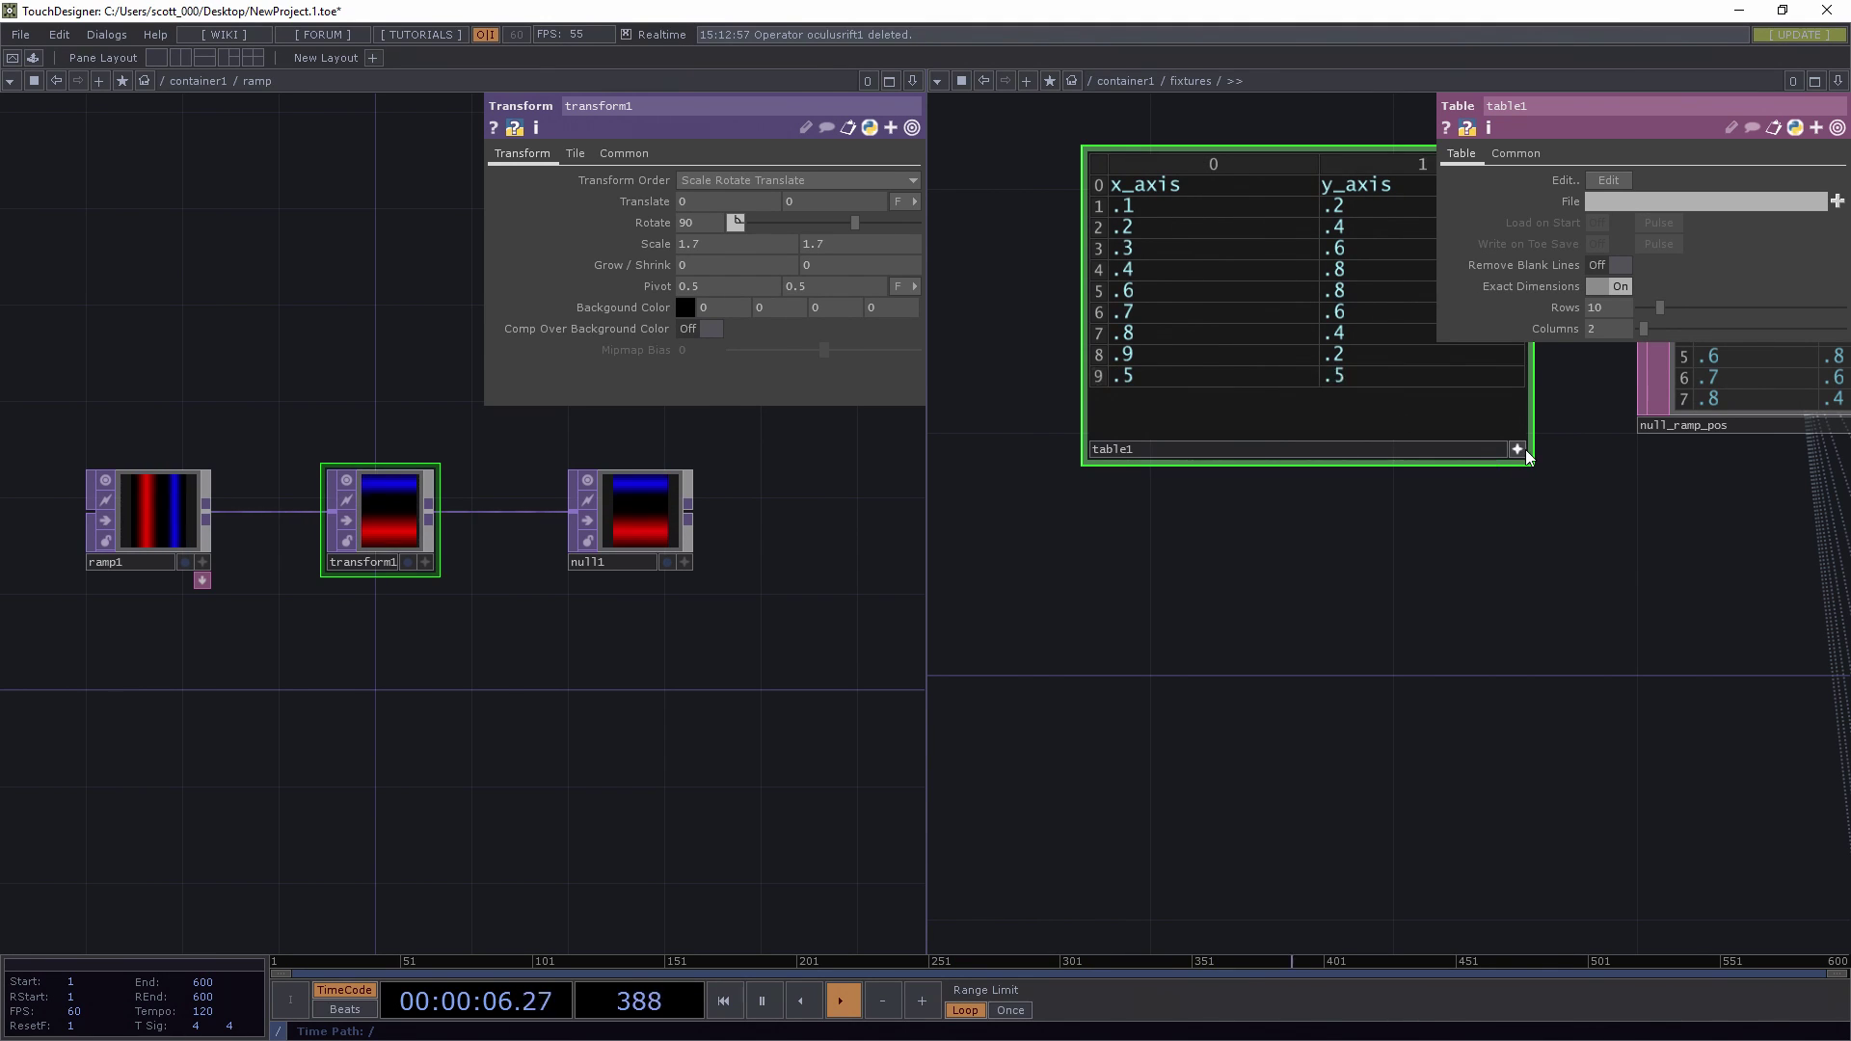
- Try a change to table1's row count and undo it
scroll(1468, 537, "down", 6)
left_click_drag(1284, 597, 1246, 543)
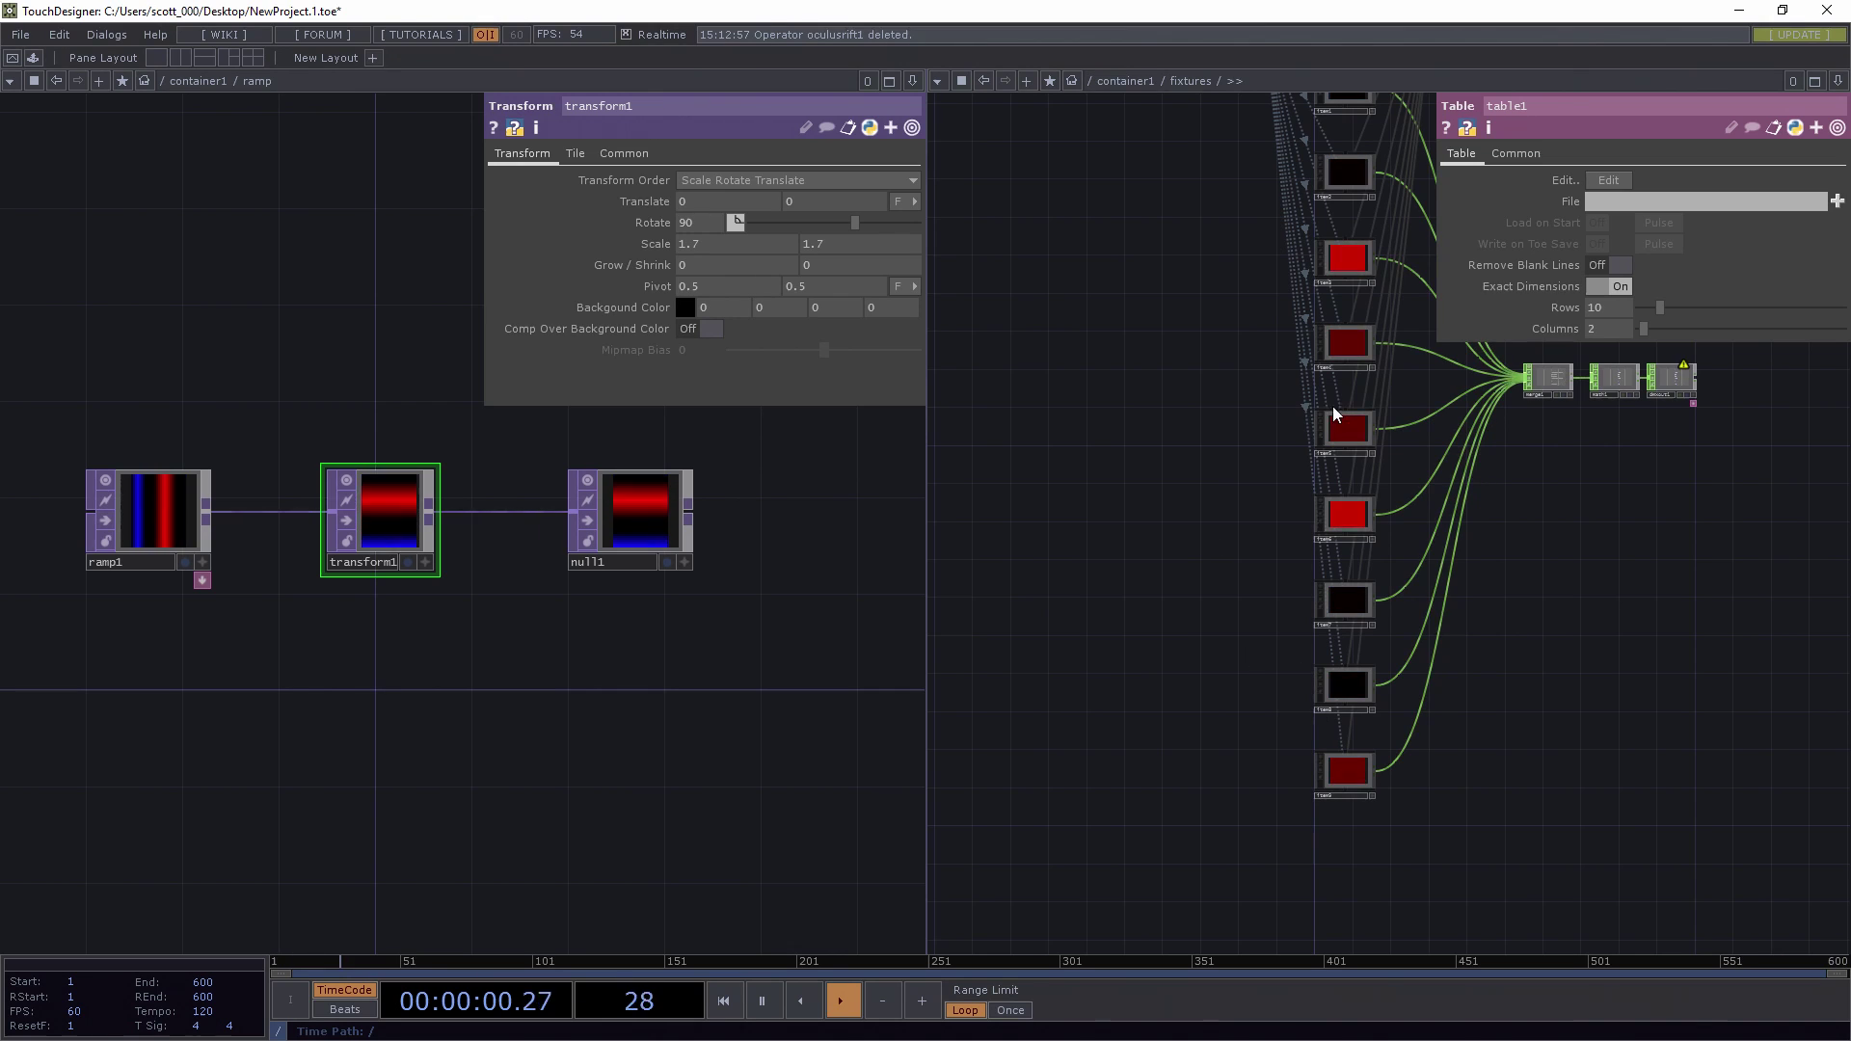
mouse_move(1615, 304)
left_mouse_down()
mouse_move(1564, 314)
mouse_move(1597, 296)
left_mouse_up()
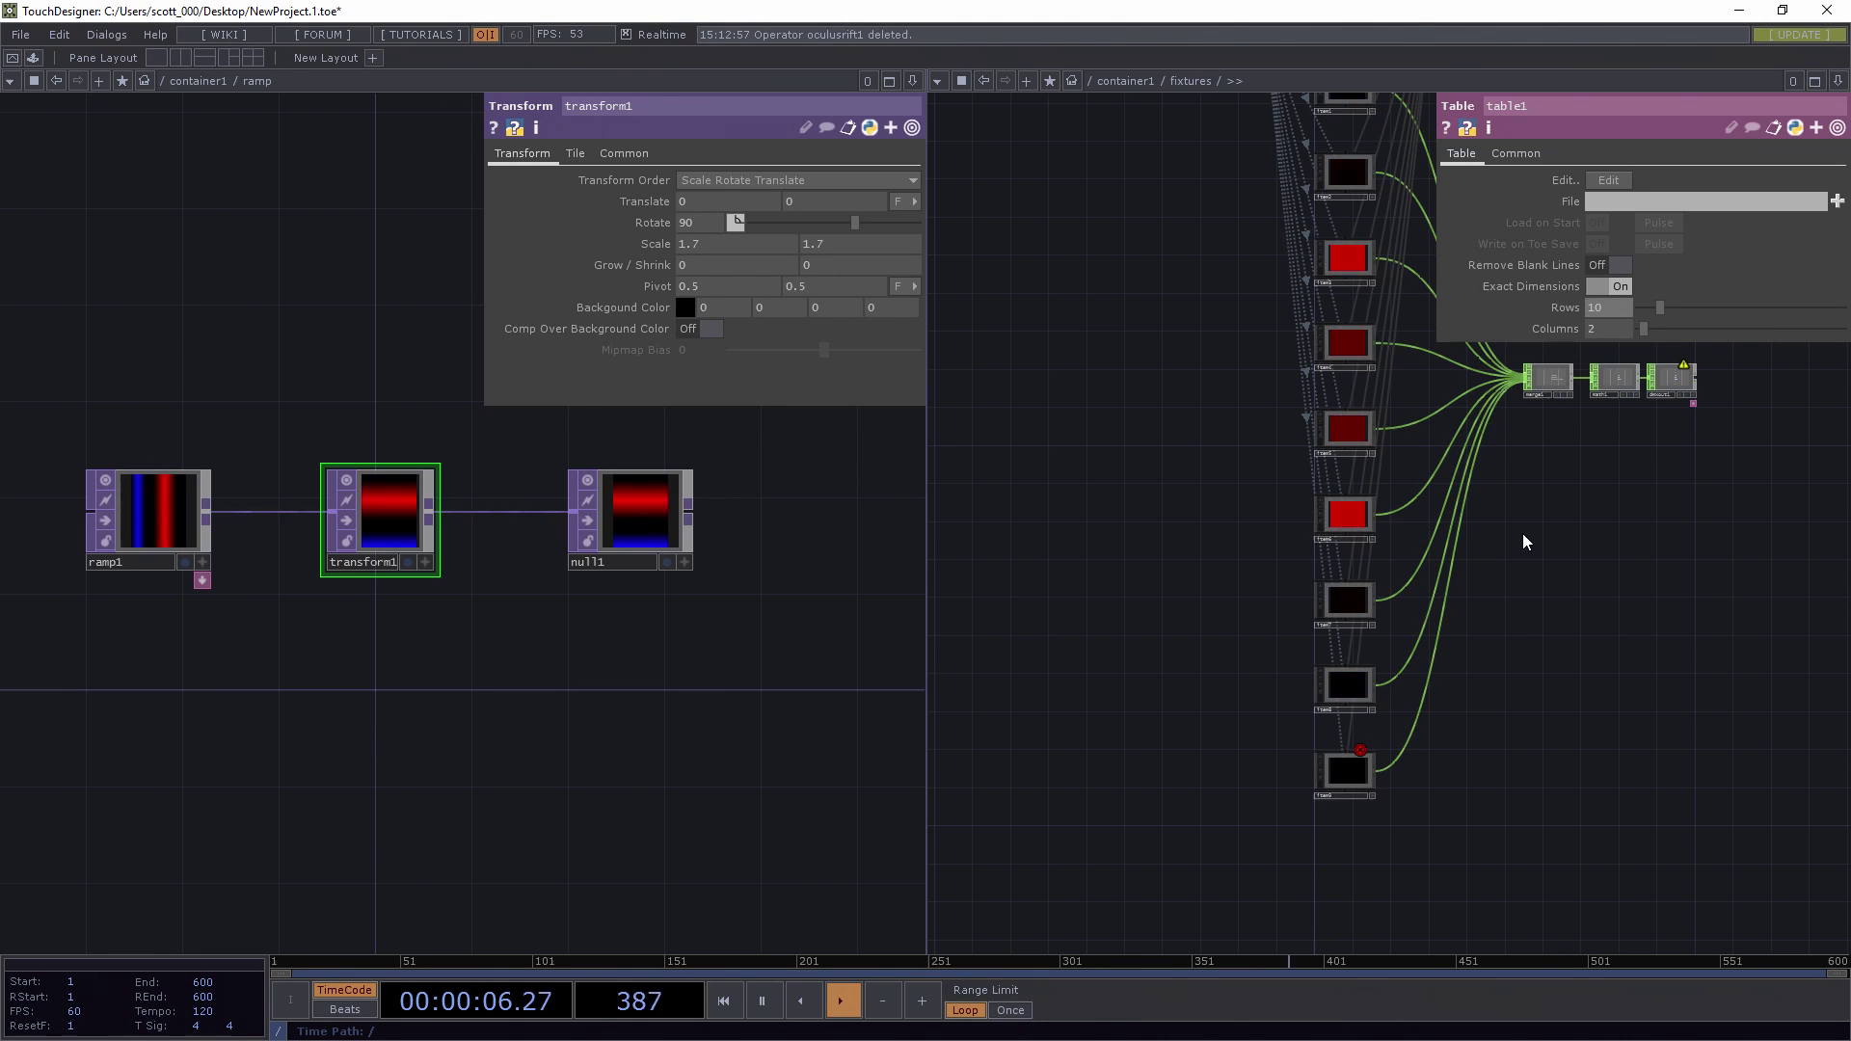
key("ctrl+z")
key("ctrl+y")
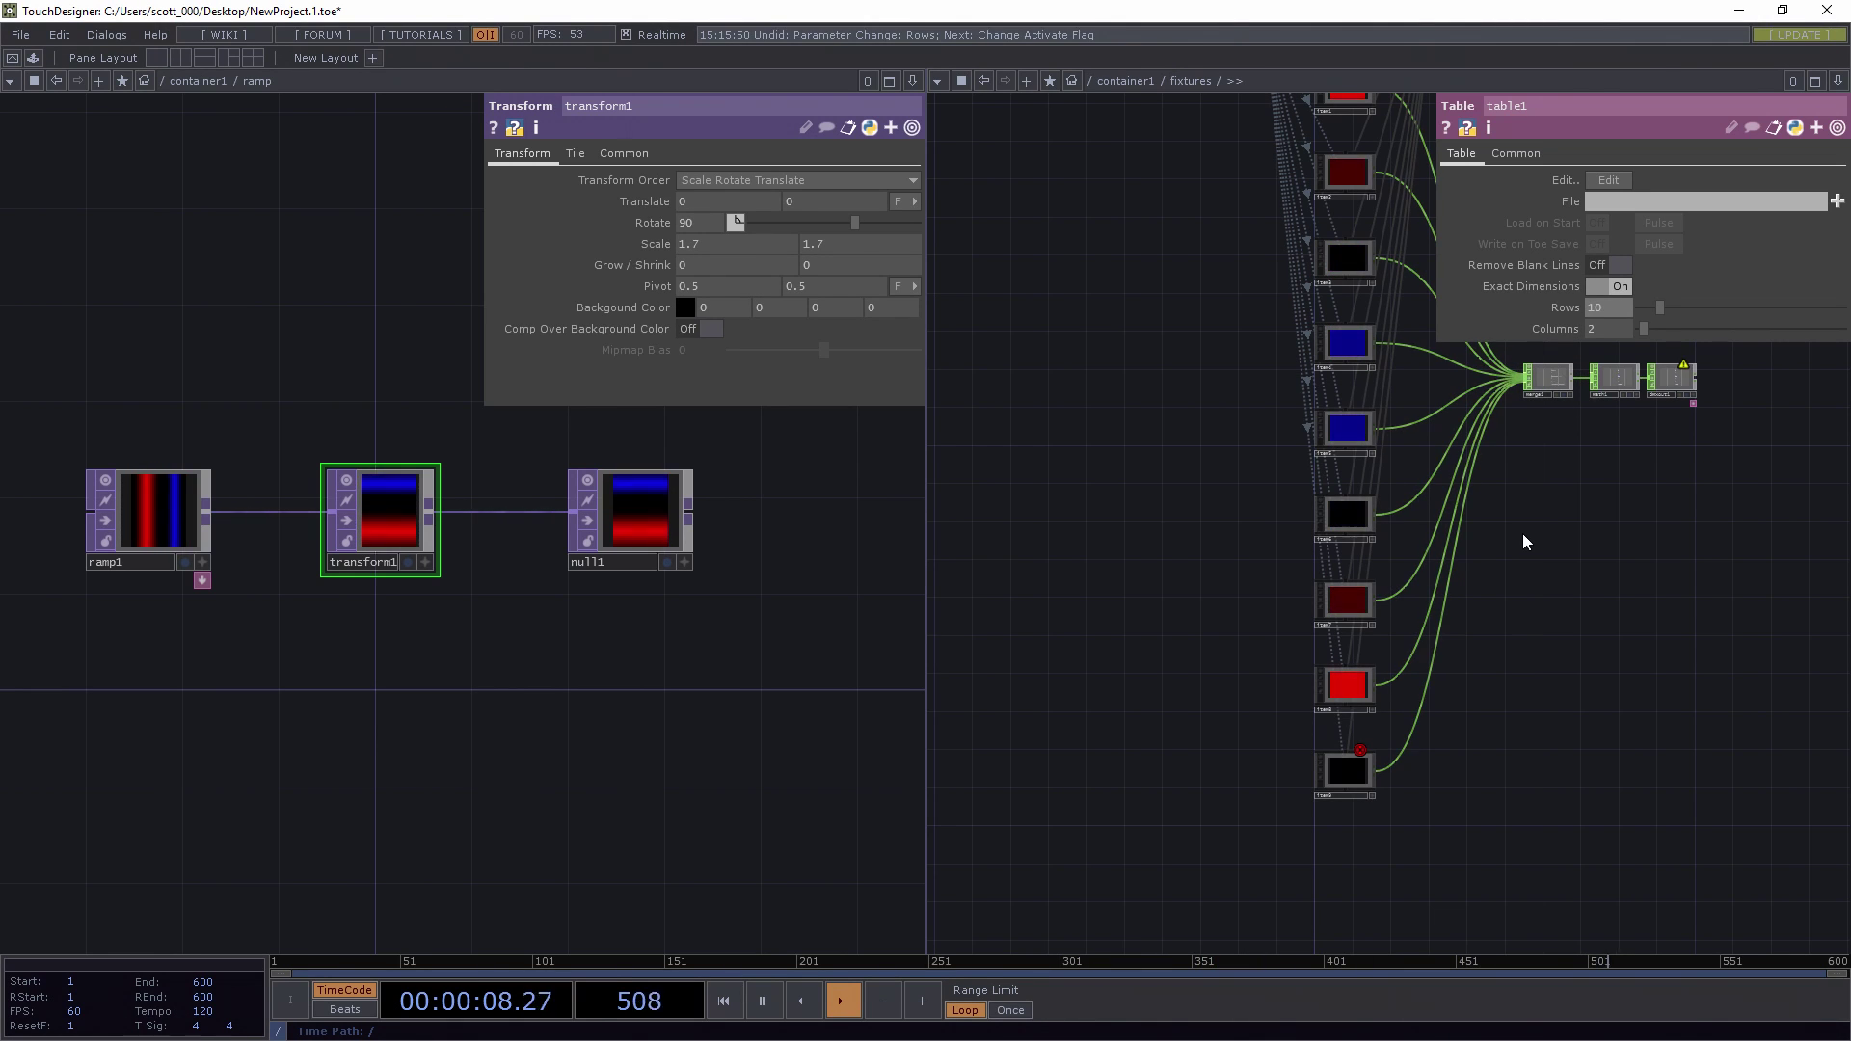
- Re-enter the missing .5 values for x_axis and y_axis in table1's row 9
left_click_drag(1116, 508, 1212, 839)
scroll(1257, 376, "up", 8)
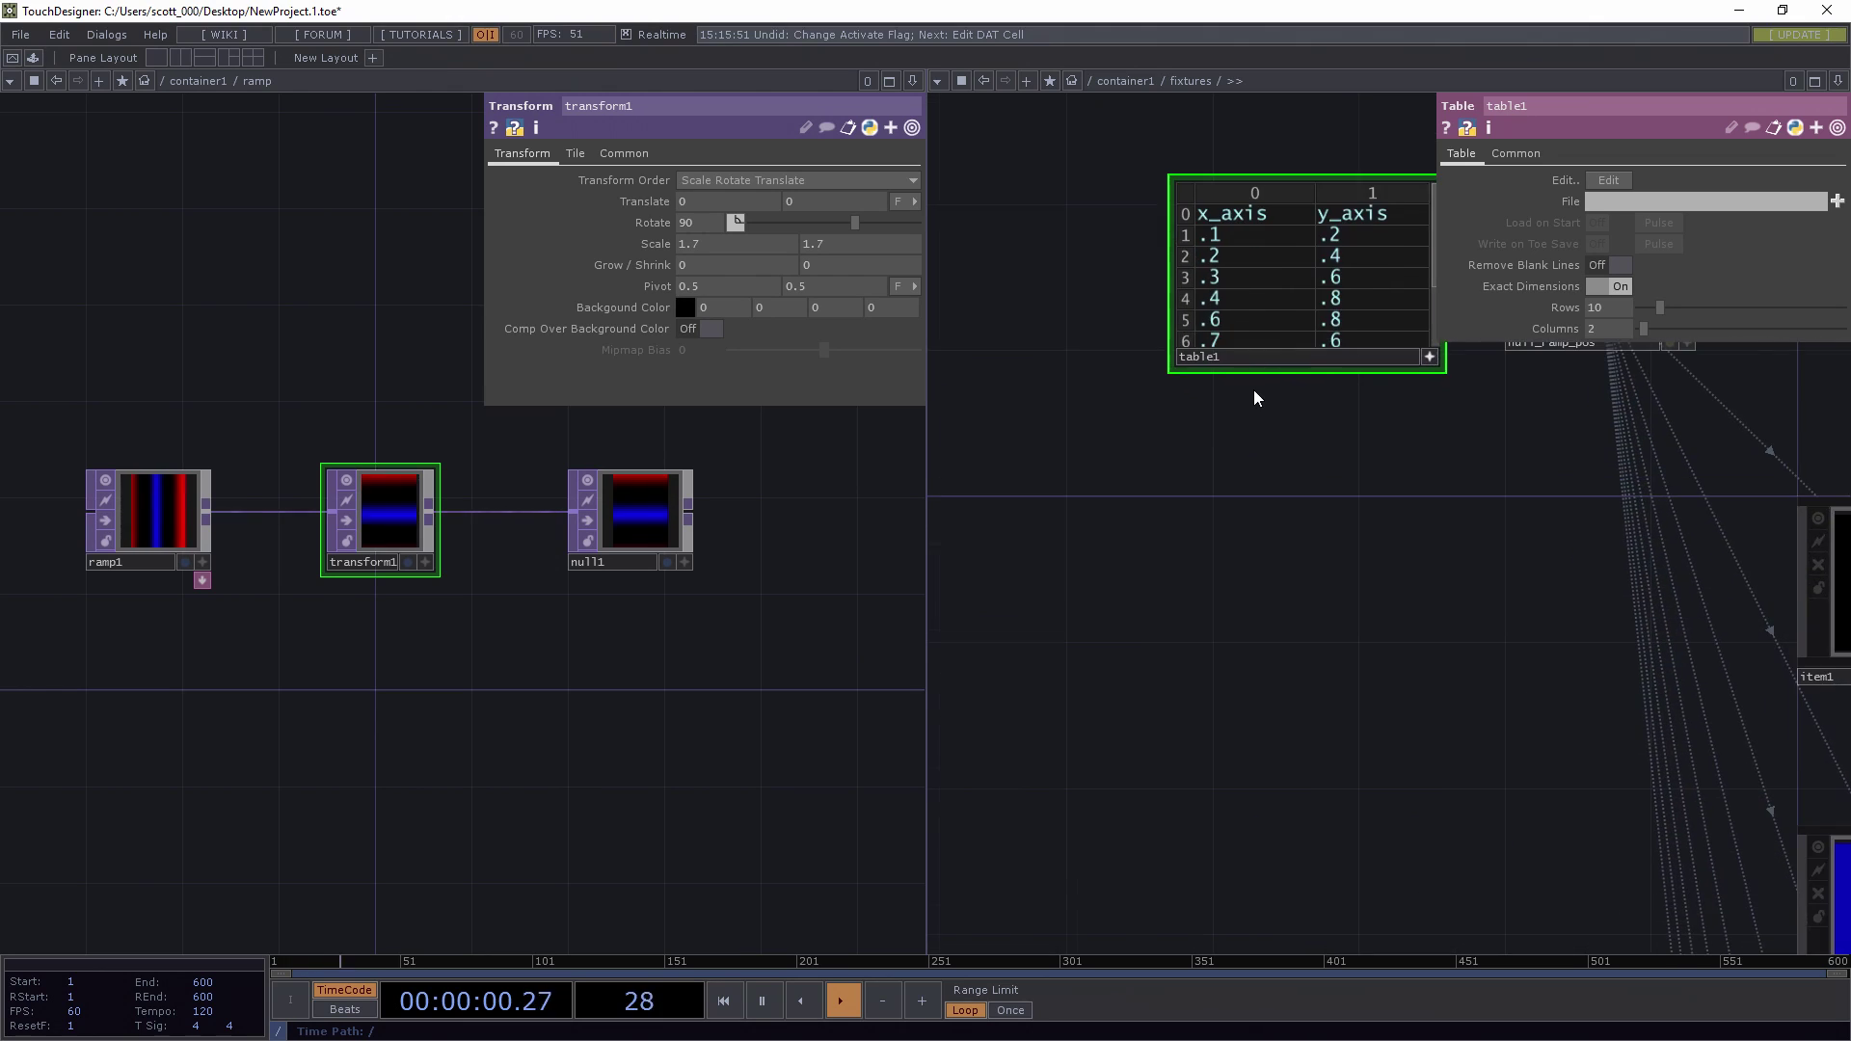
scroll(1254, 389, "up", 4)
left_click_drag(1224, 433, 1231, 609)
left_click(1126, 223)
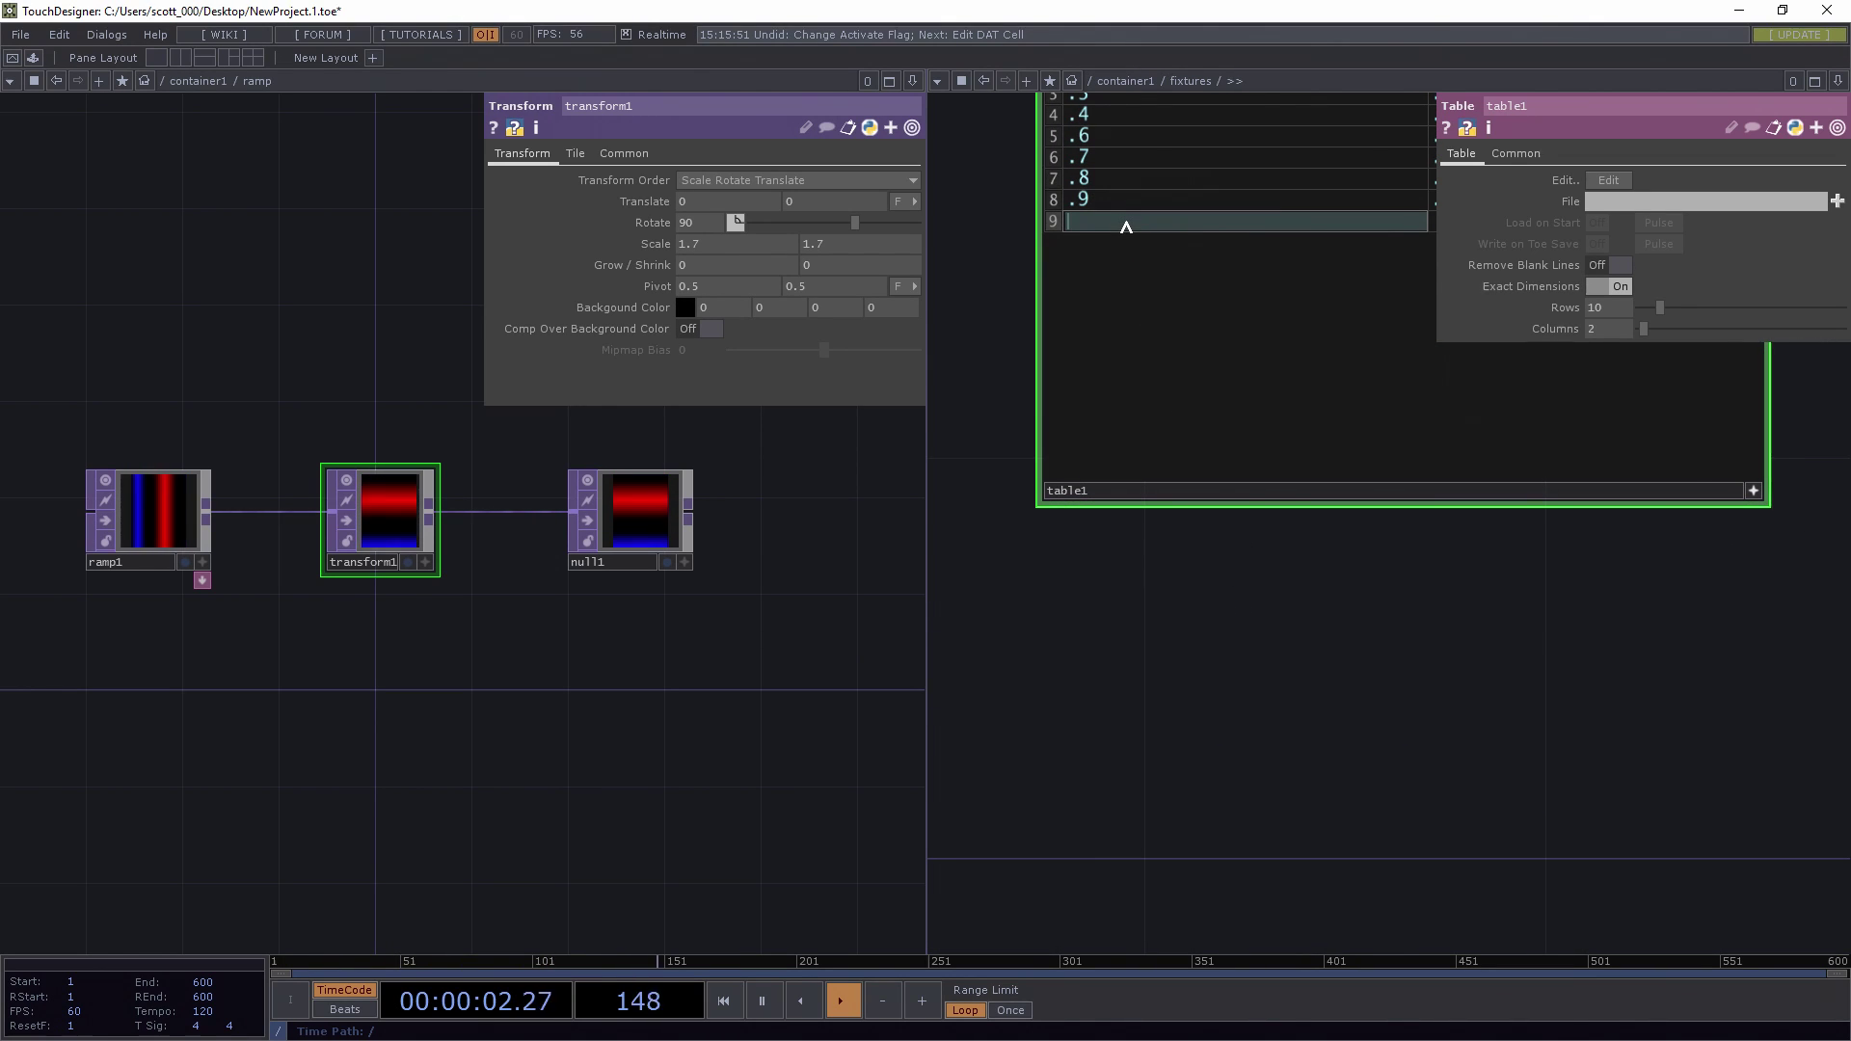
key("Tab")
scroll(1263, 468, "down", 4)
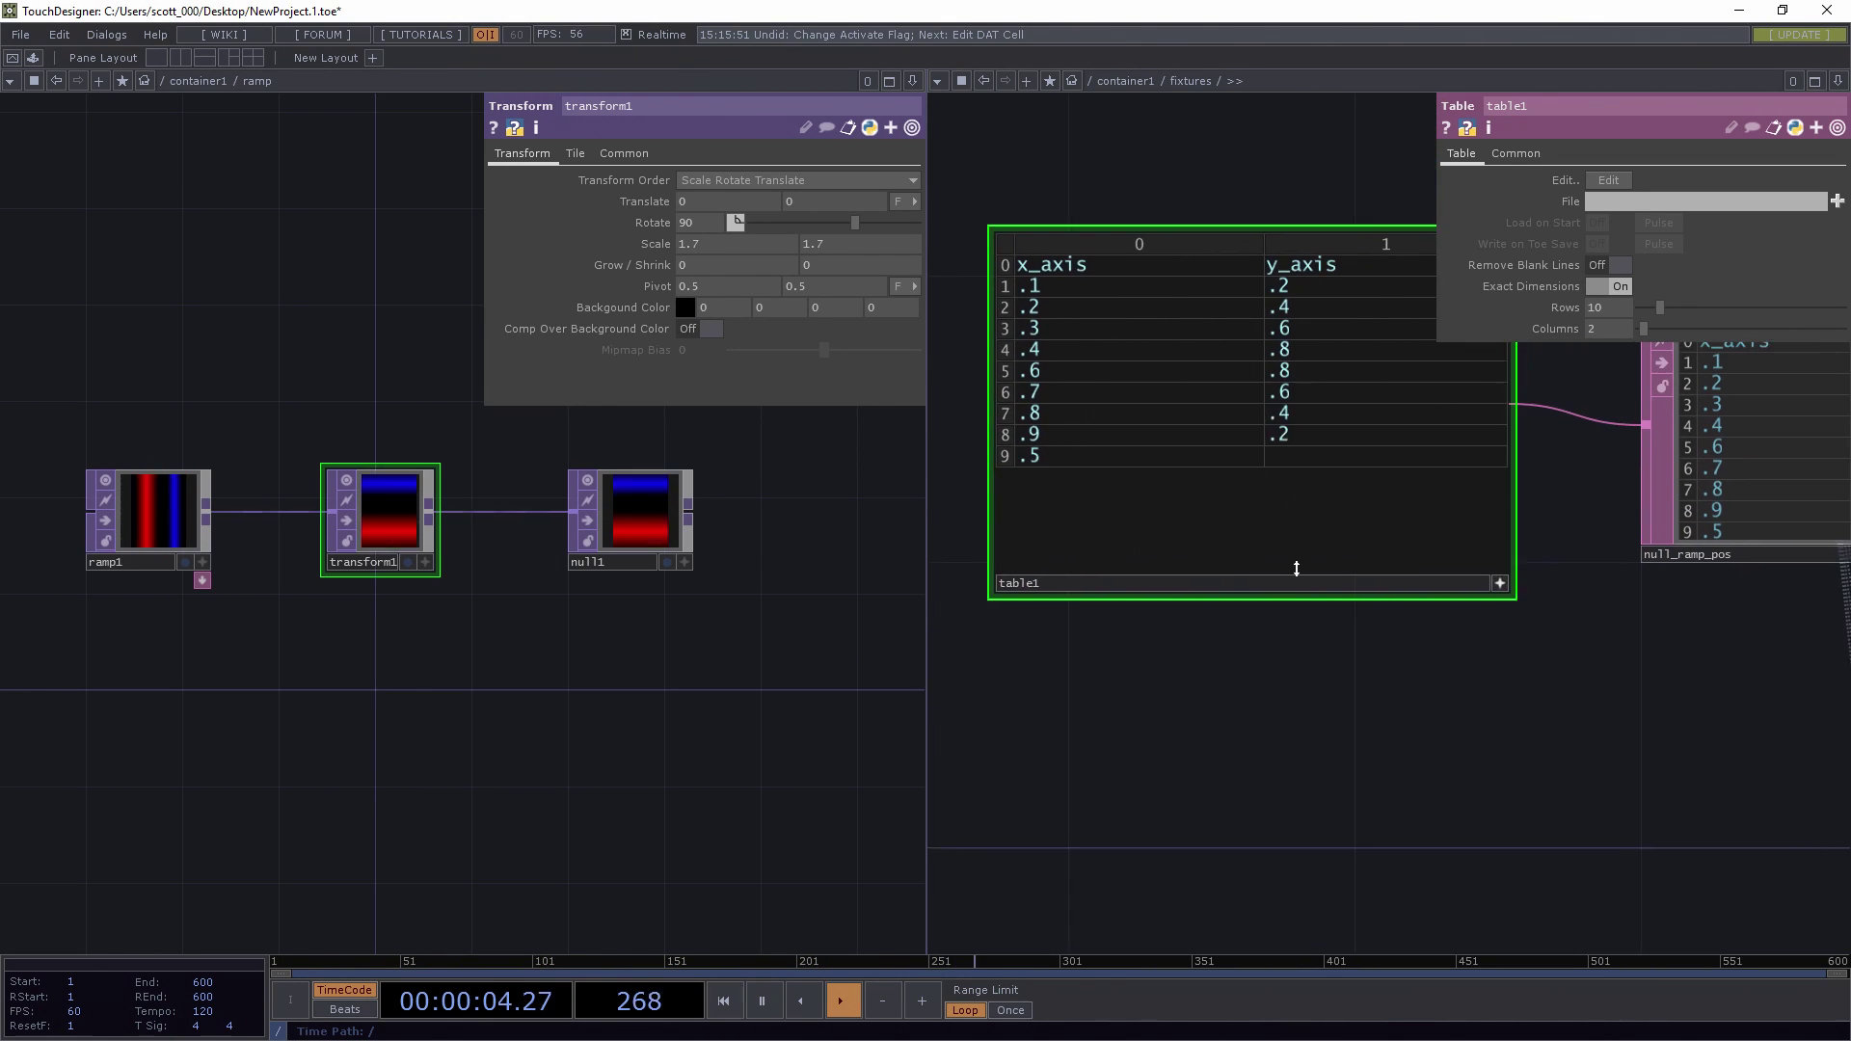
left_click(1379, 715)
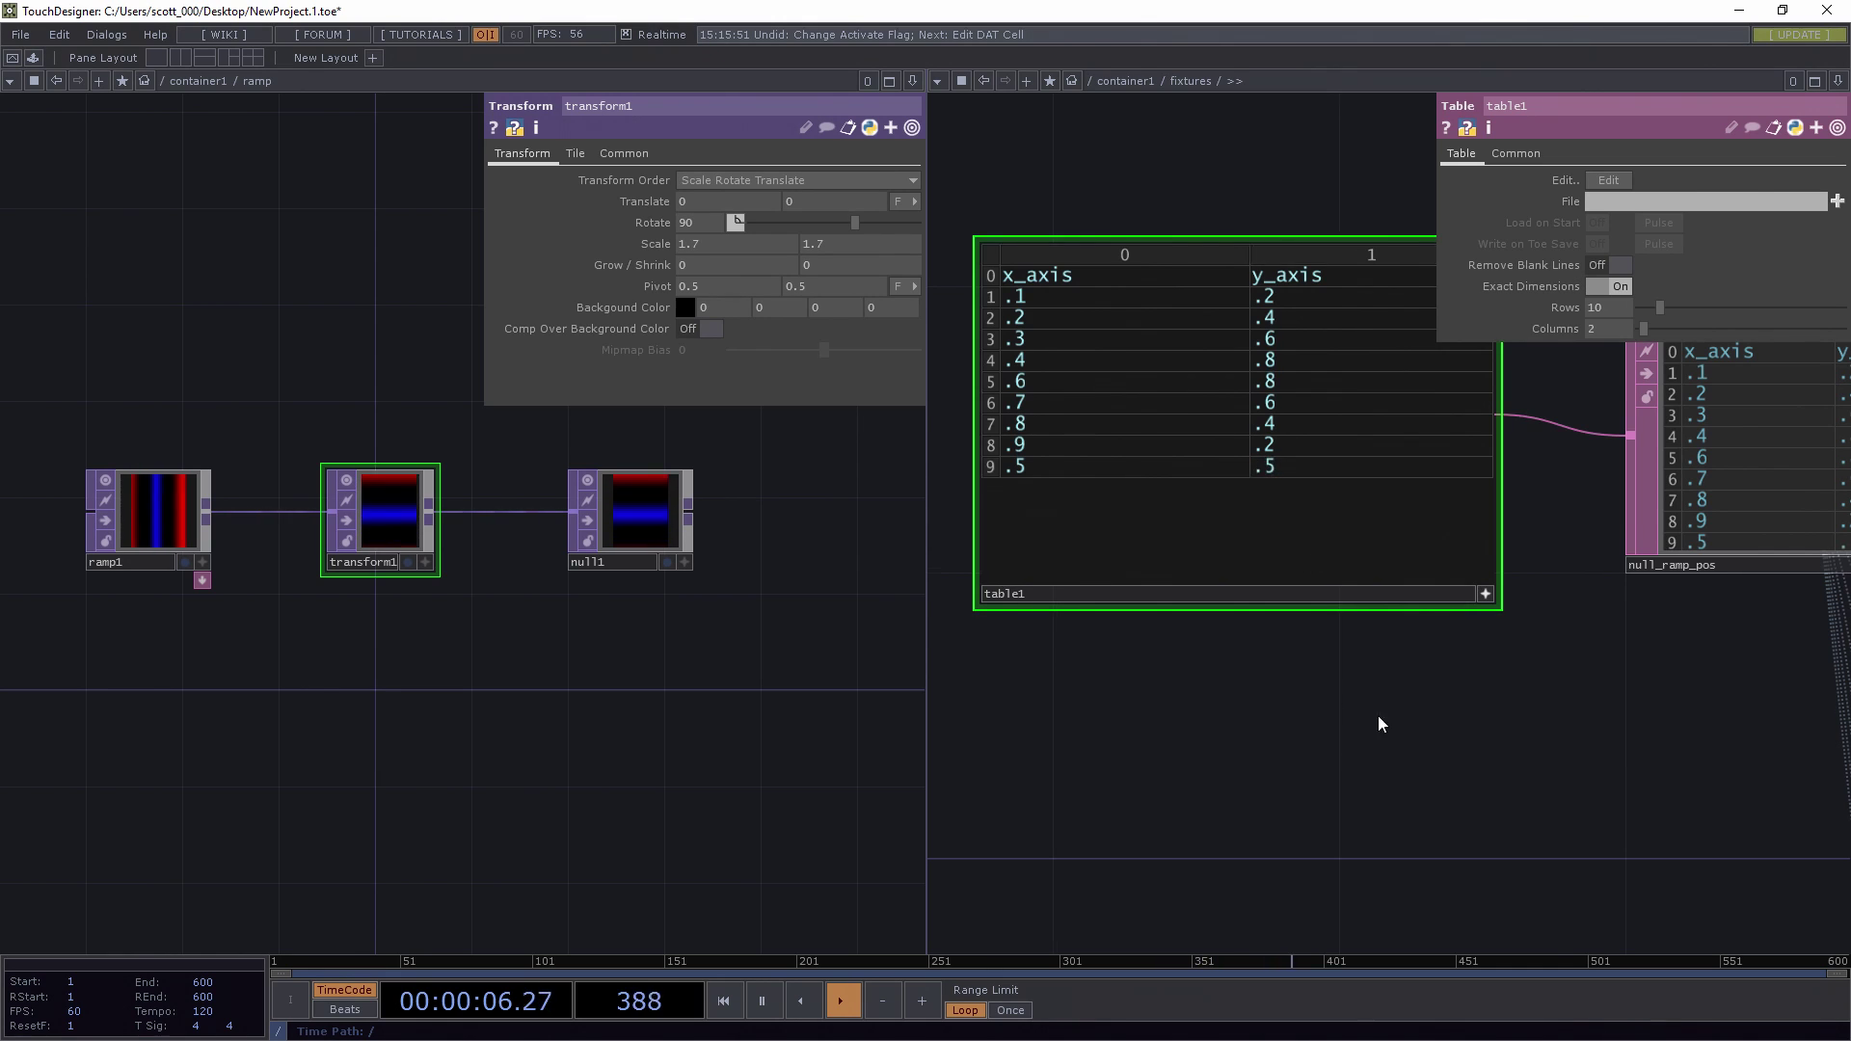
- Examine the replicated containers from item1 to item5 and how their outputs connect to merge1
scroll(1417, 723, "down", 5)
left_click_drag(1417, 735, 1286, 131)
scroll(1195, 309, "down", 5)
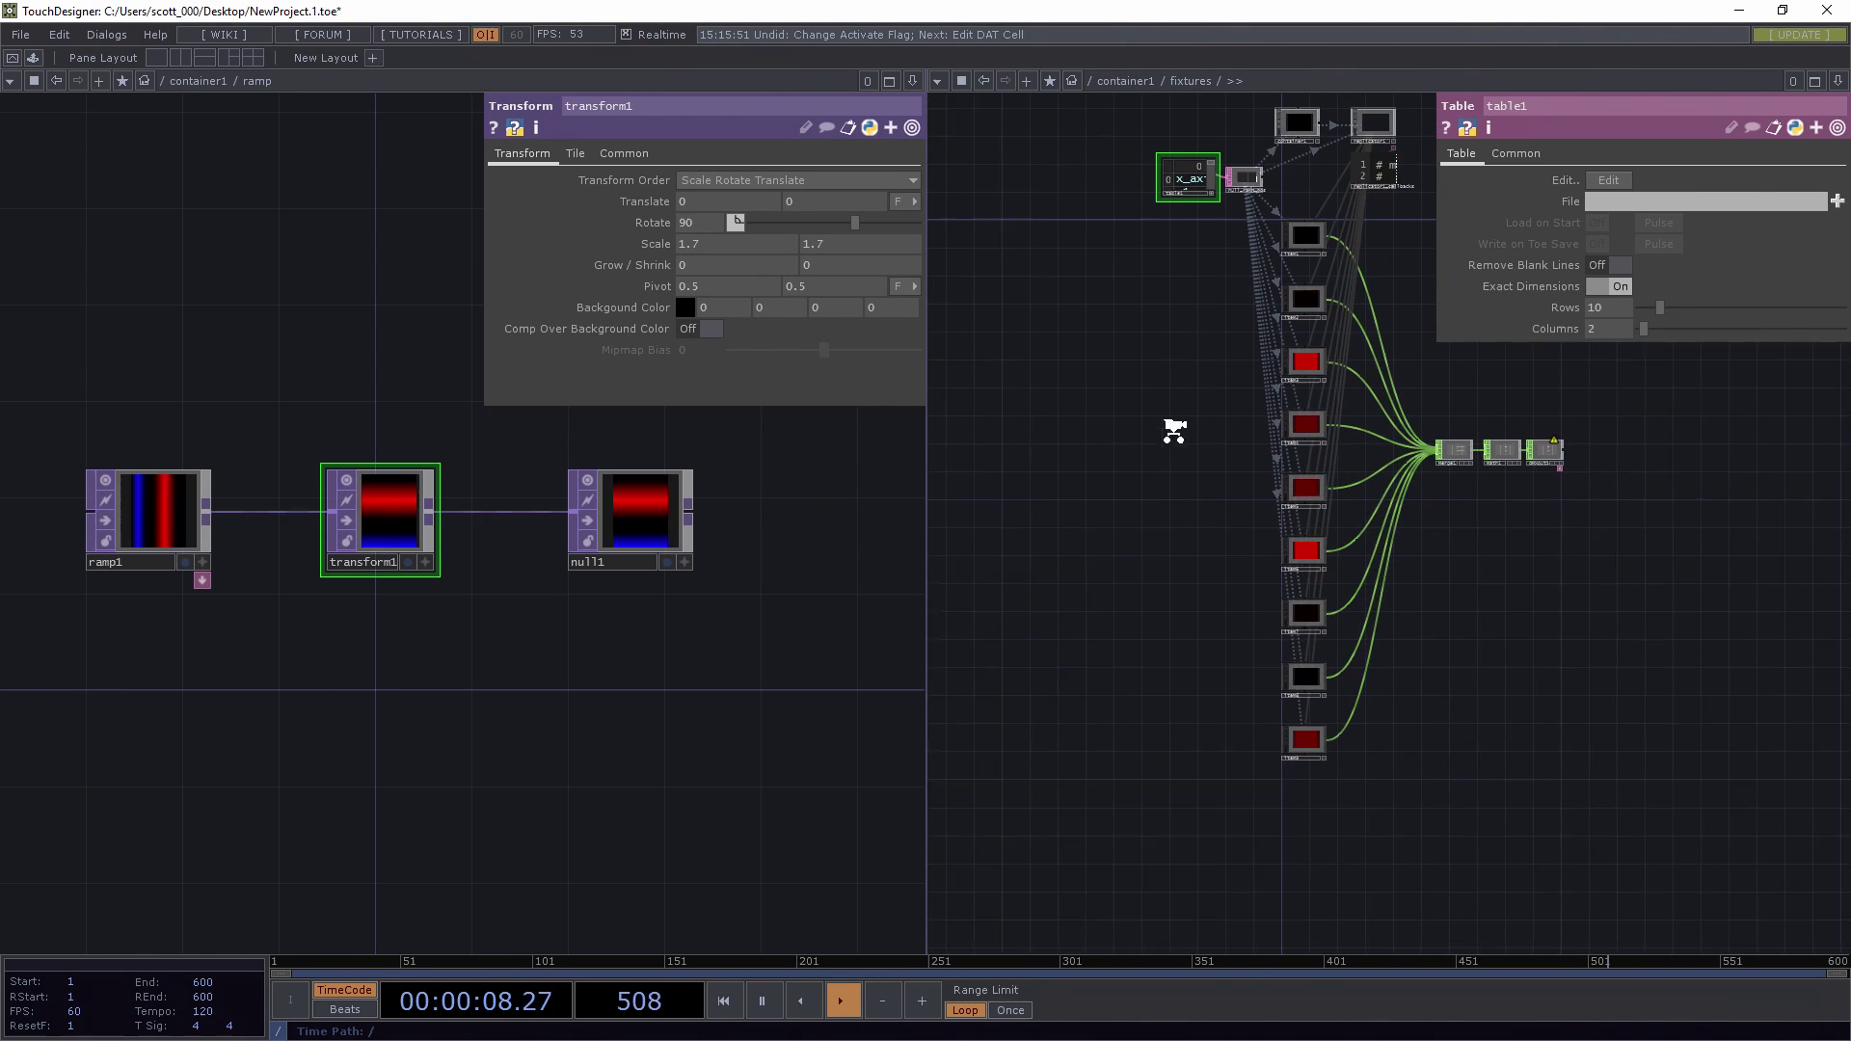
left_click_drag(1506, 551, 1477, 574)
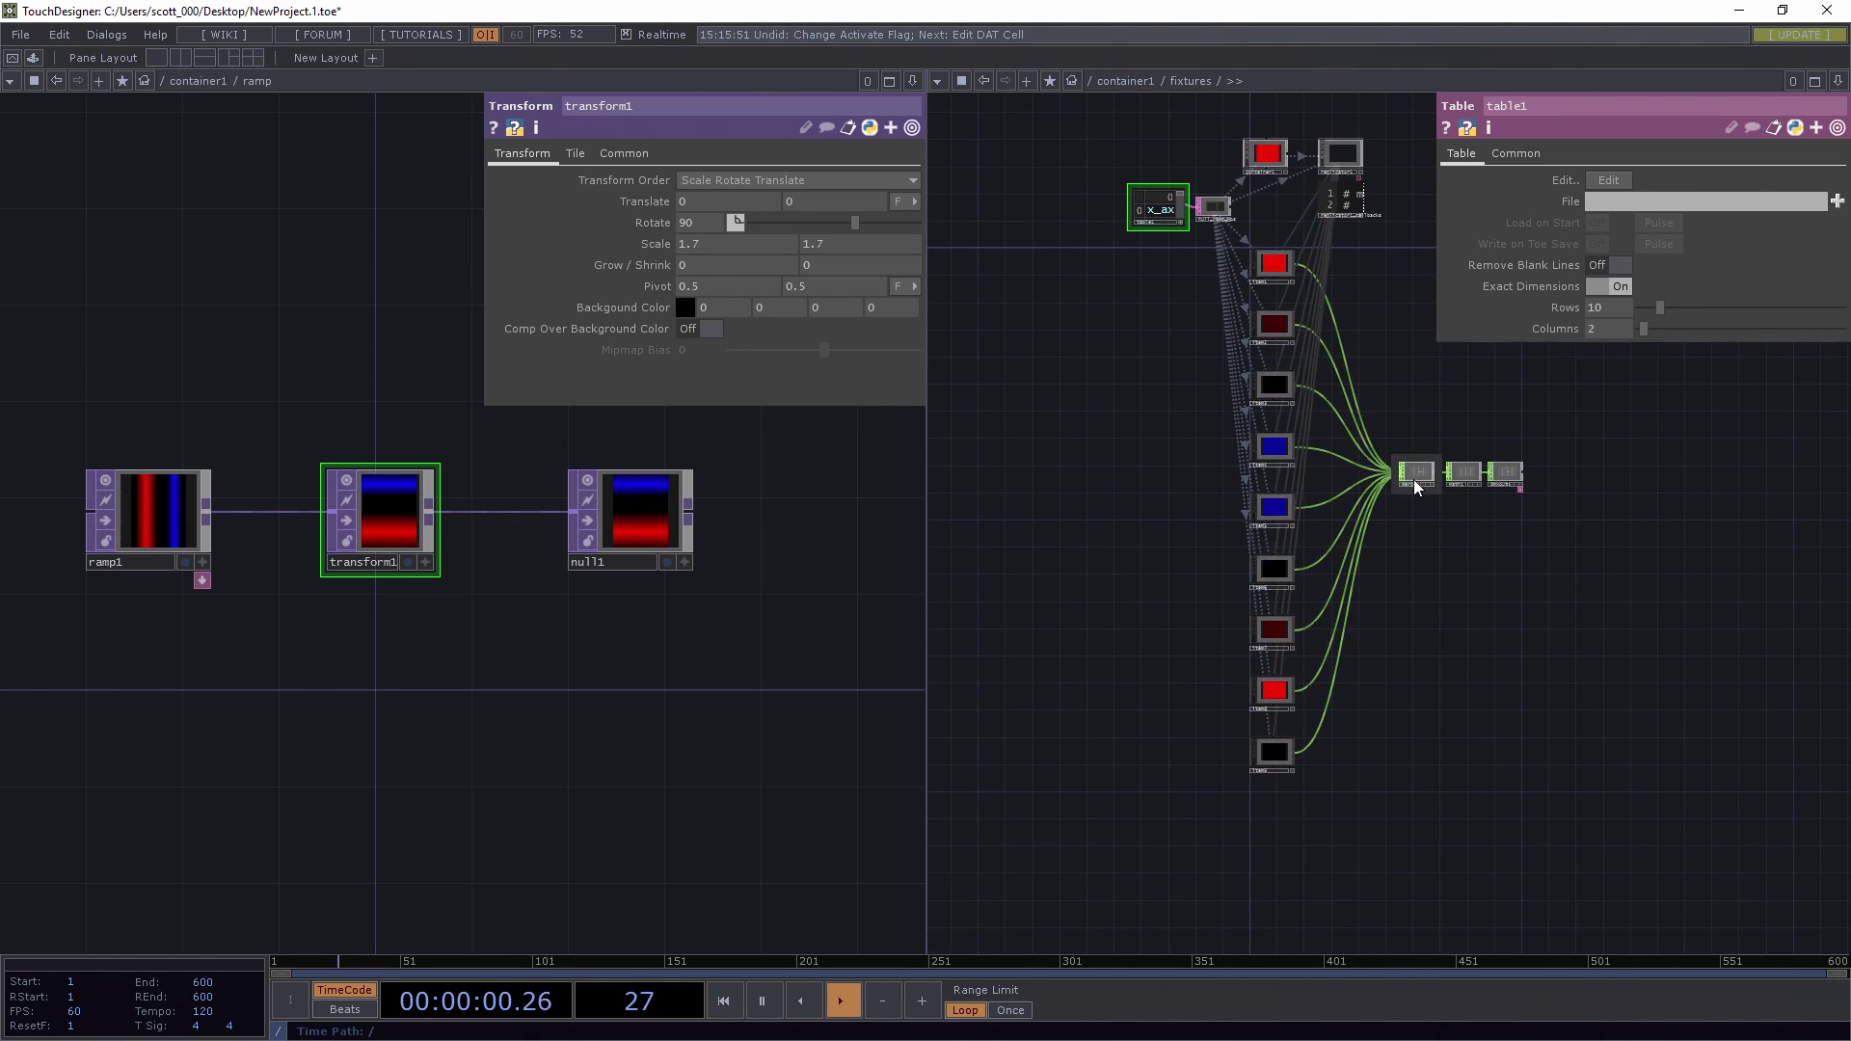
scroll(1446, 458, "up", 4)
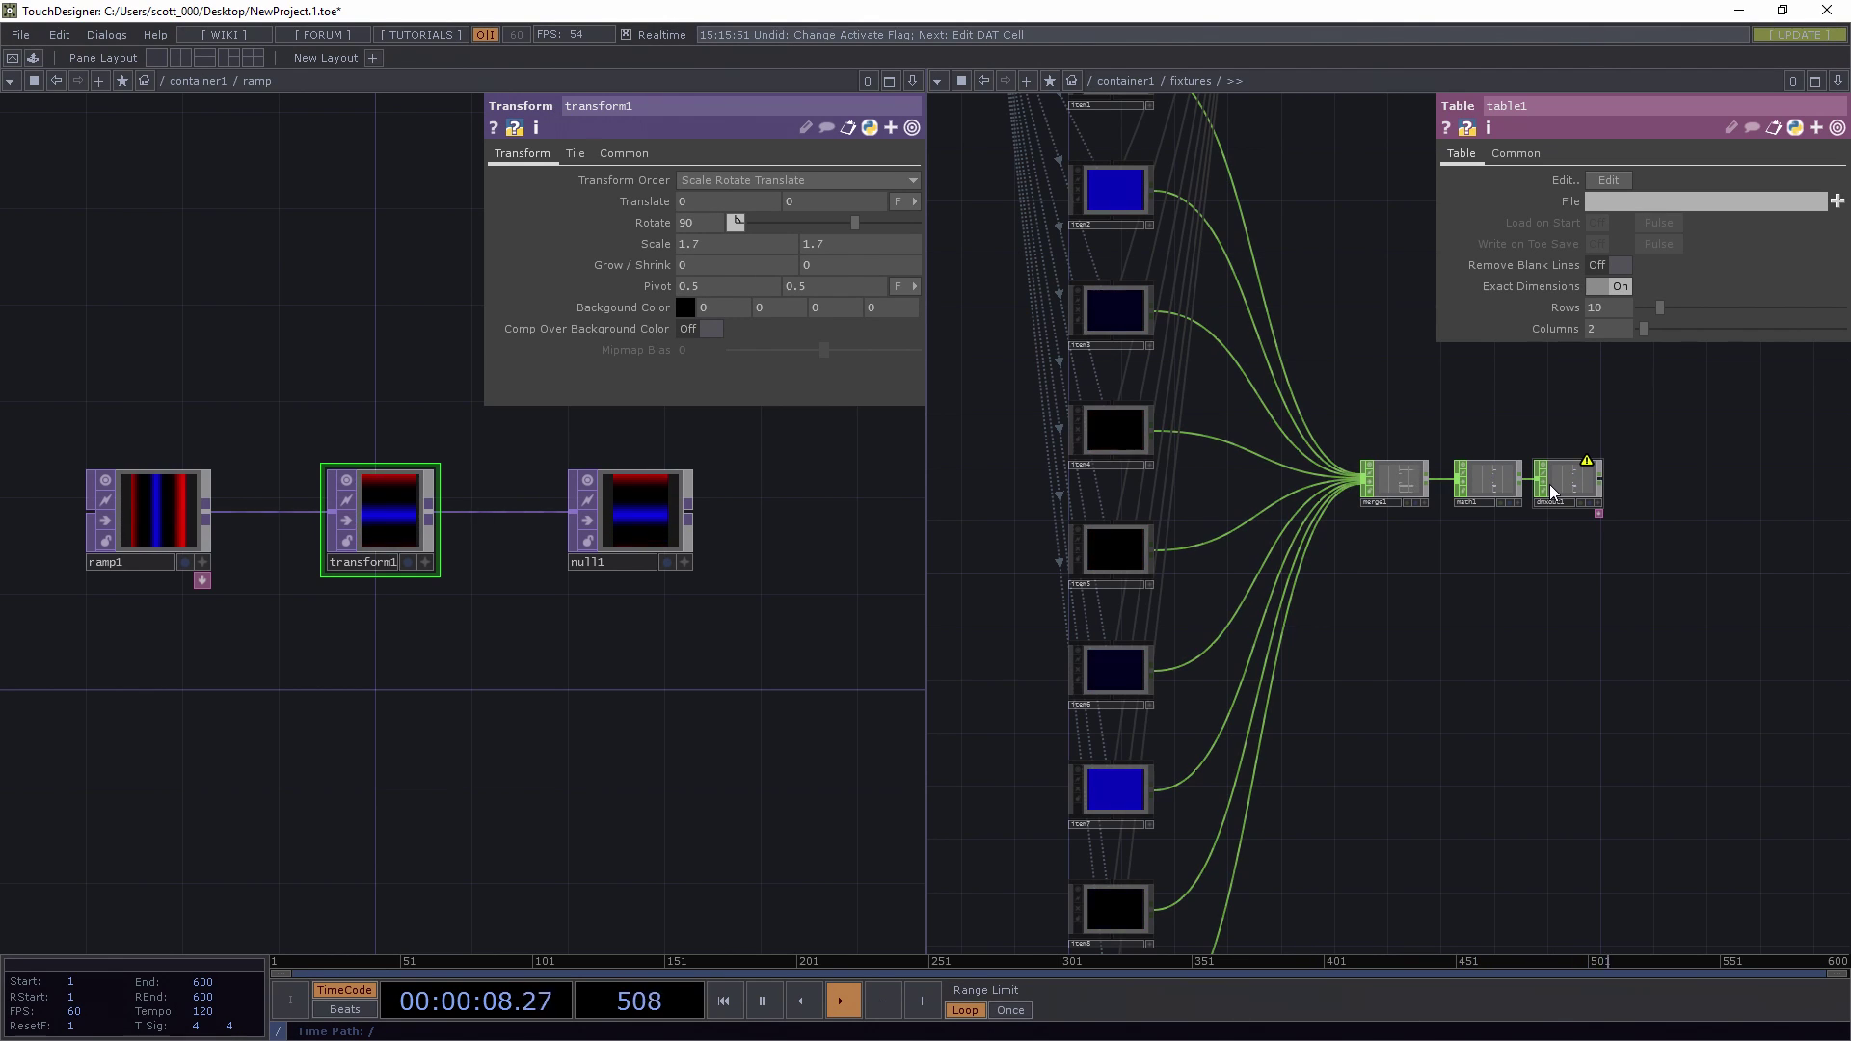
left_click_drag(1421, 256, 1487, 417)
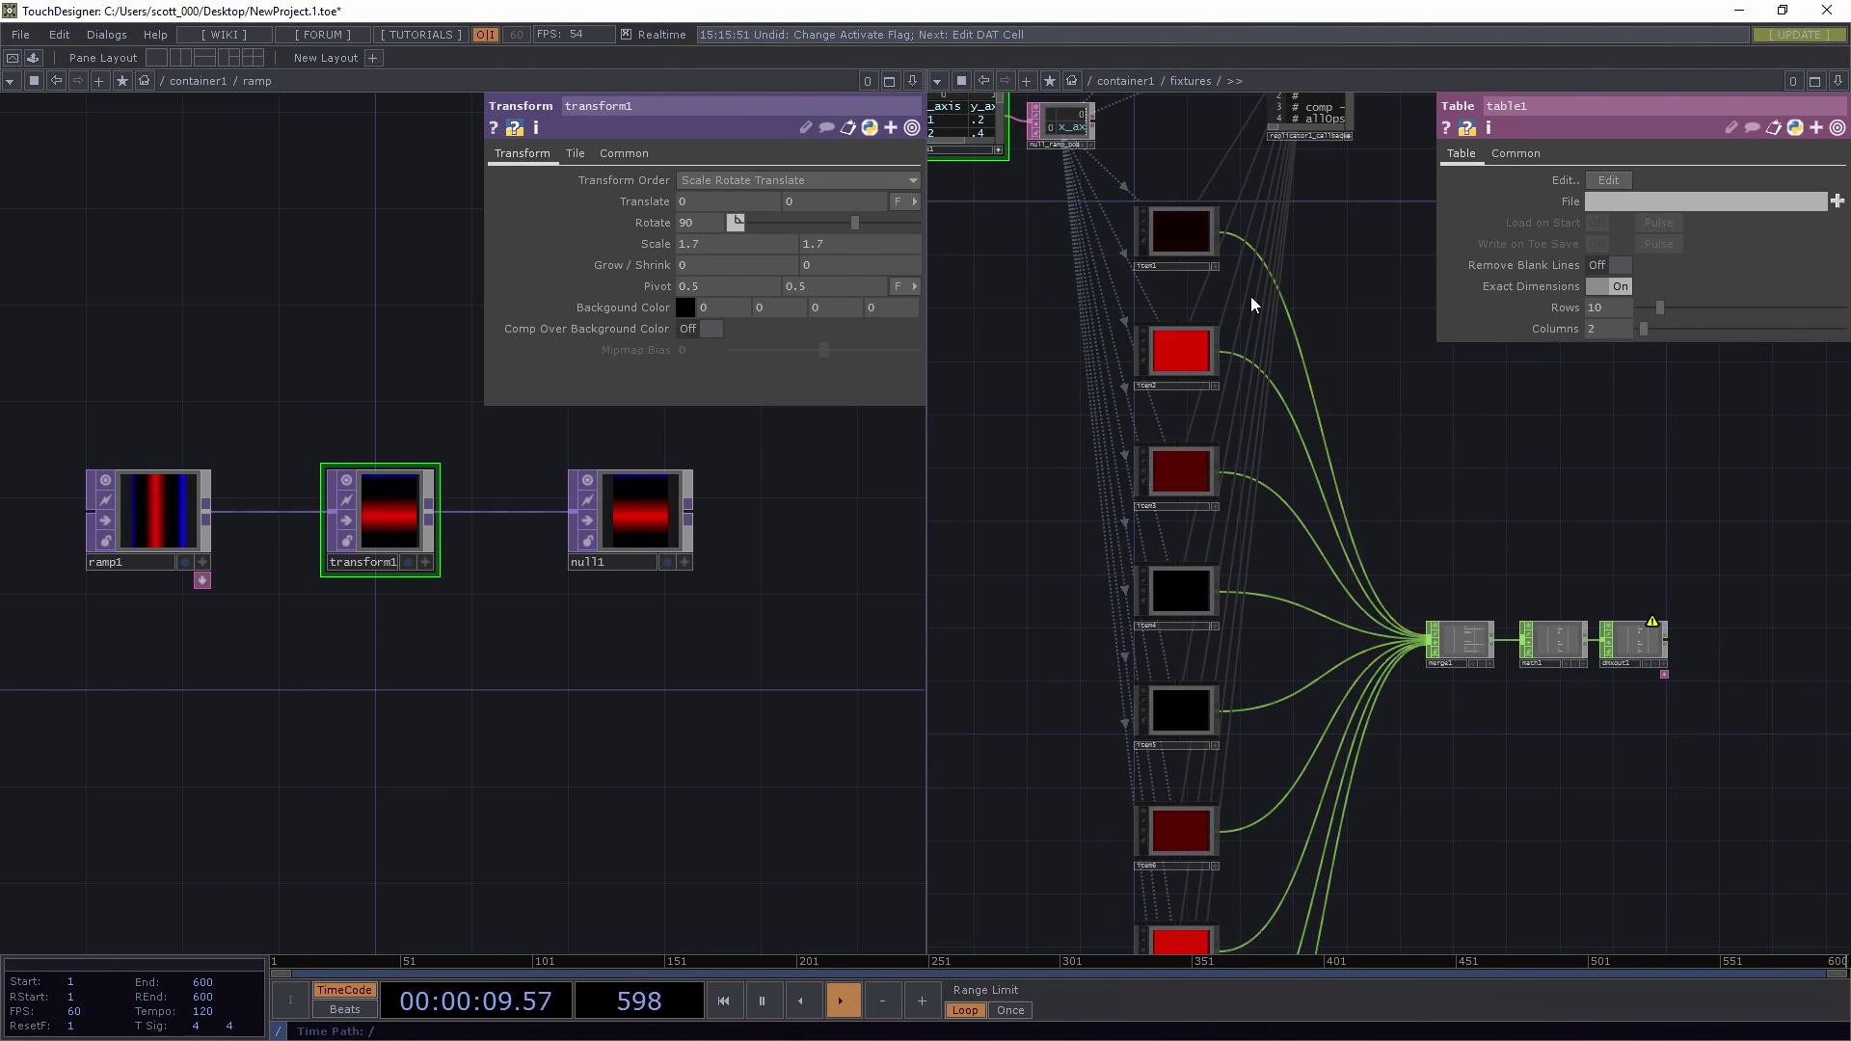
left_click(1176, 227)
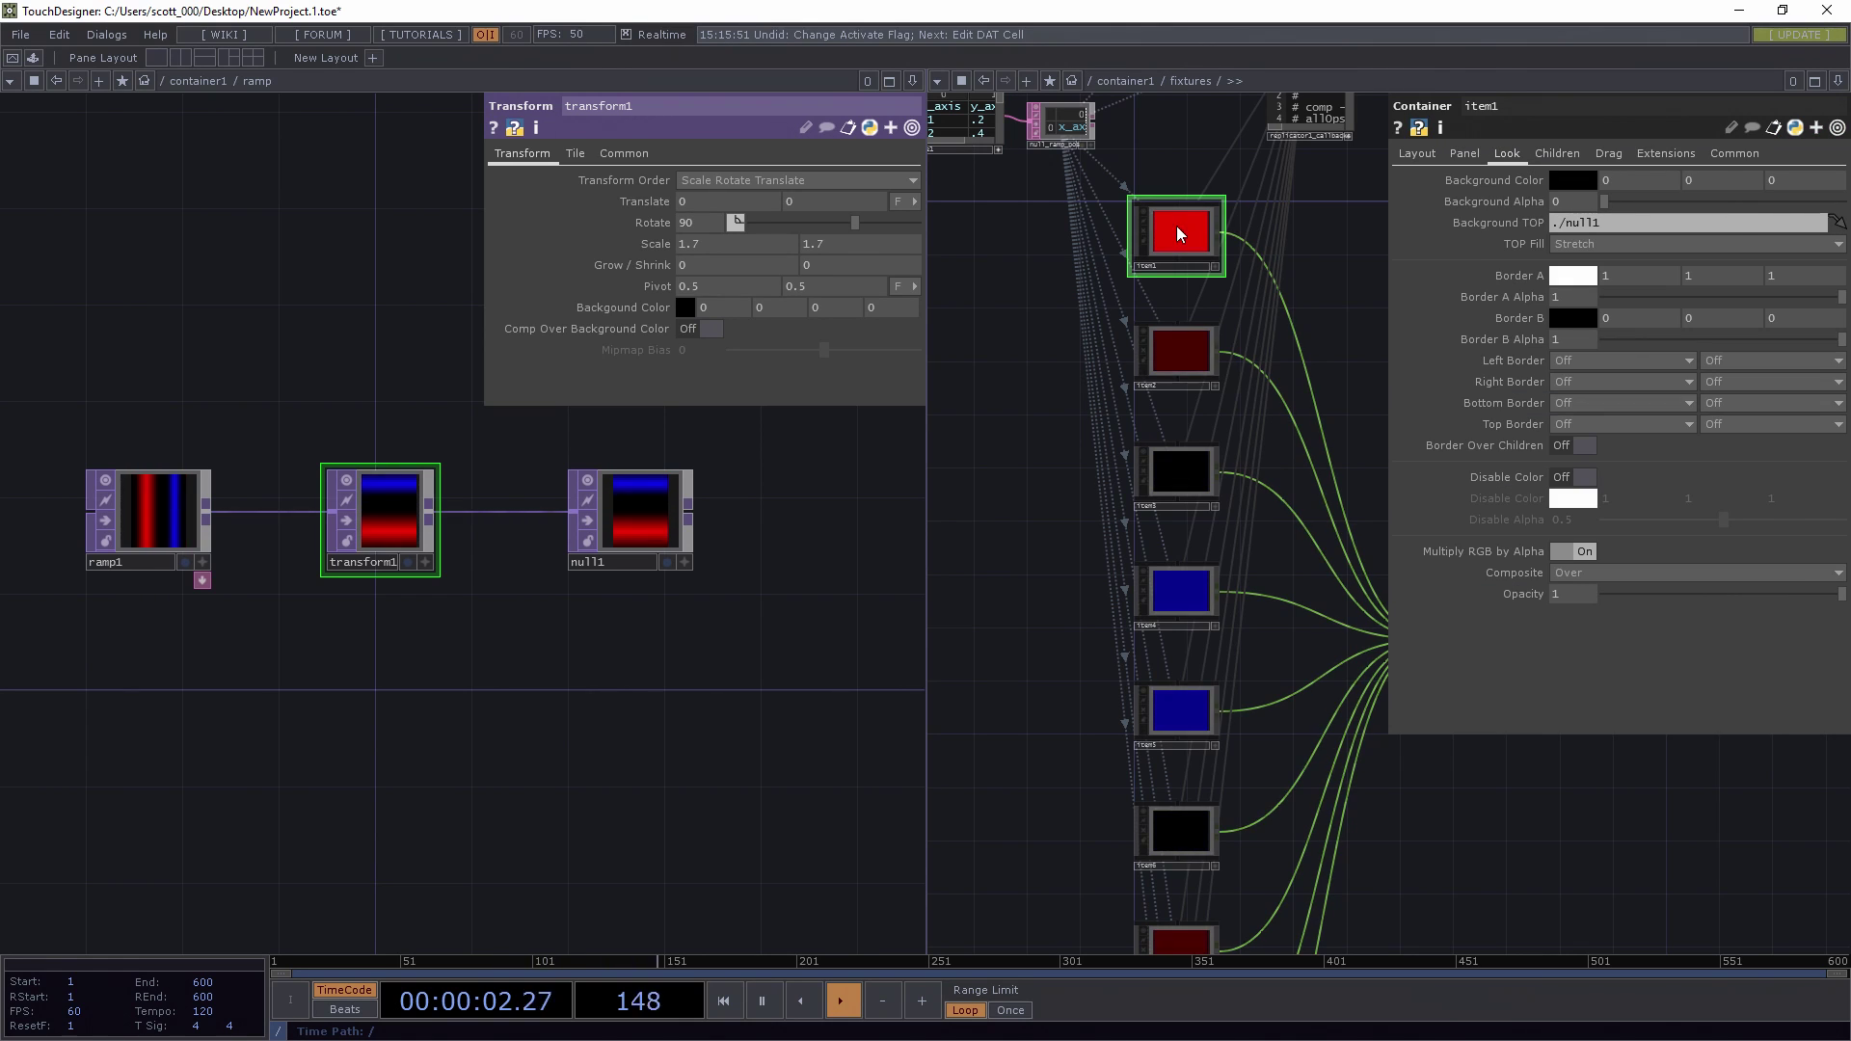
left_click_drag(1345, 367, 1184, 208)
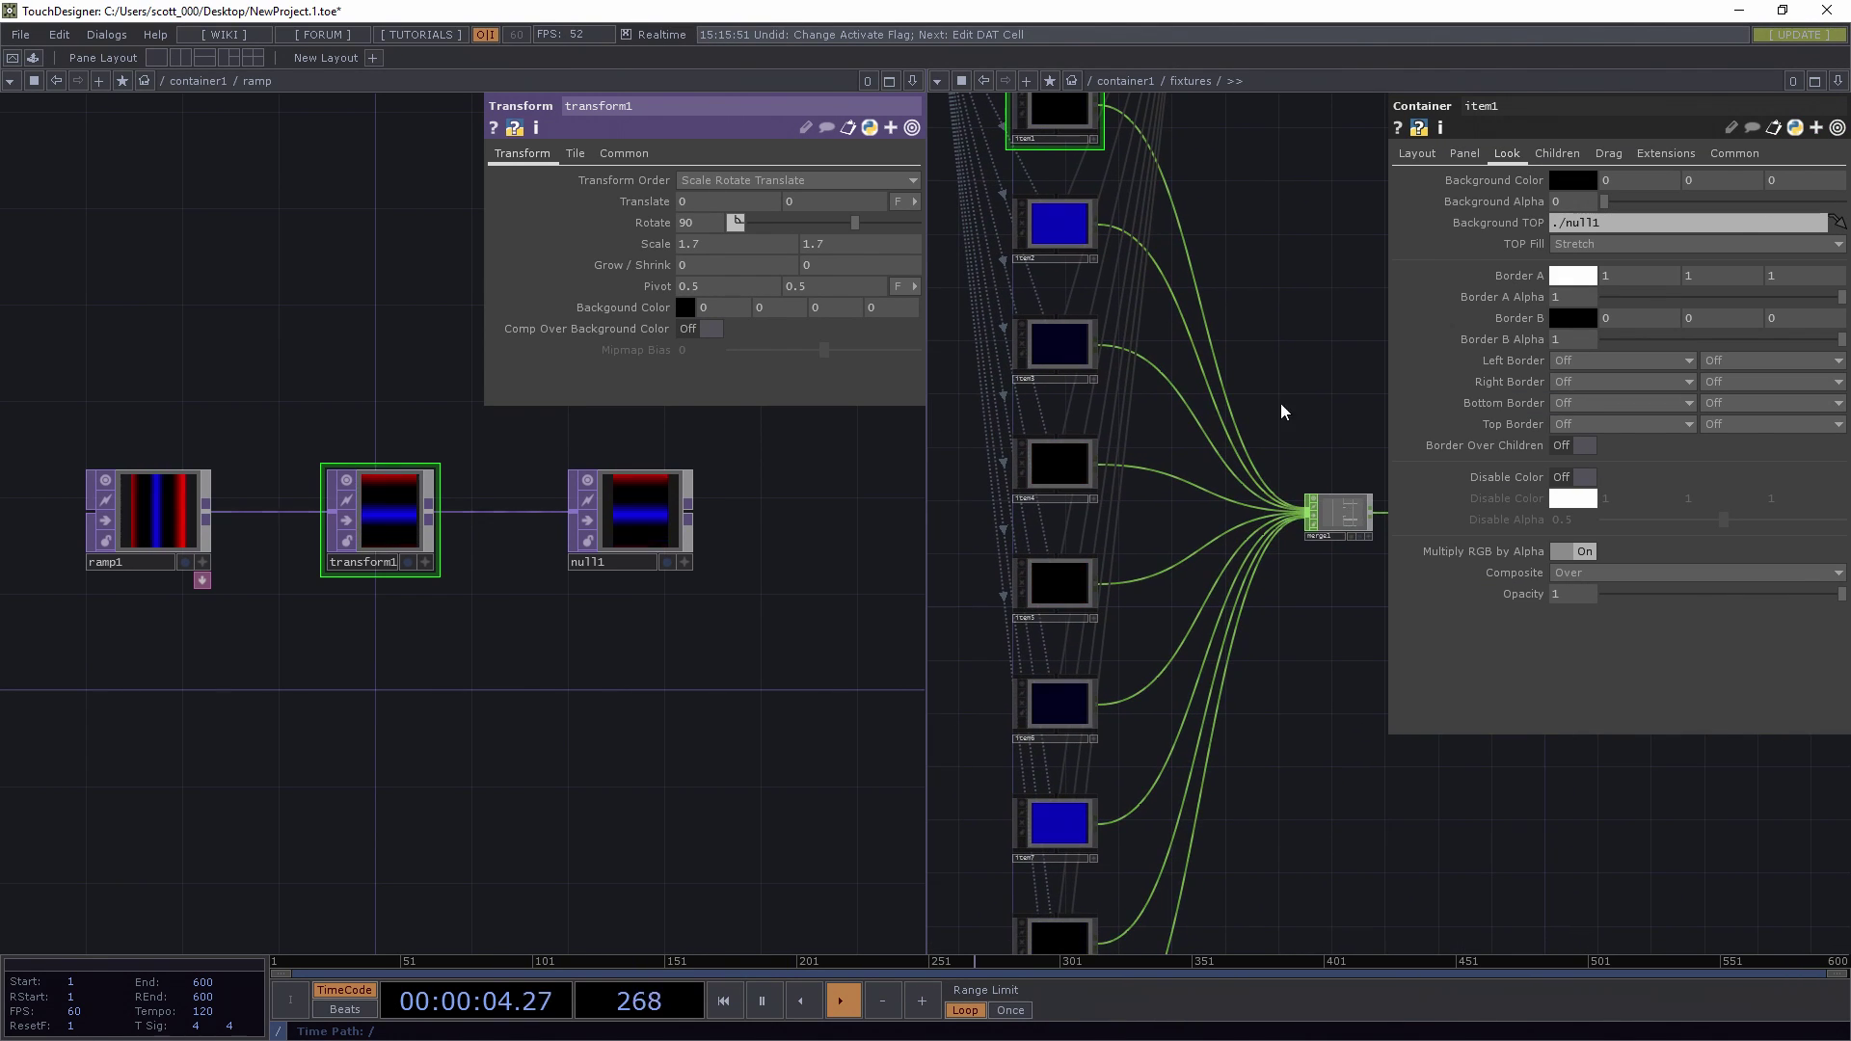
left_click(1074, 230)
left_click(1051, 120)
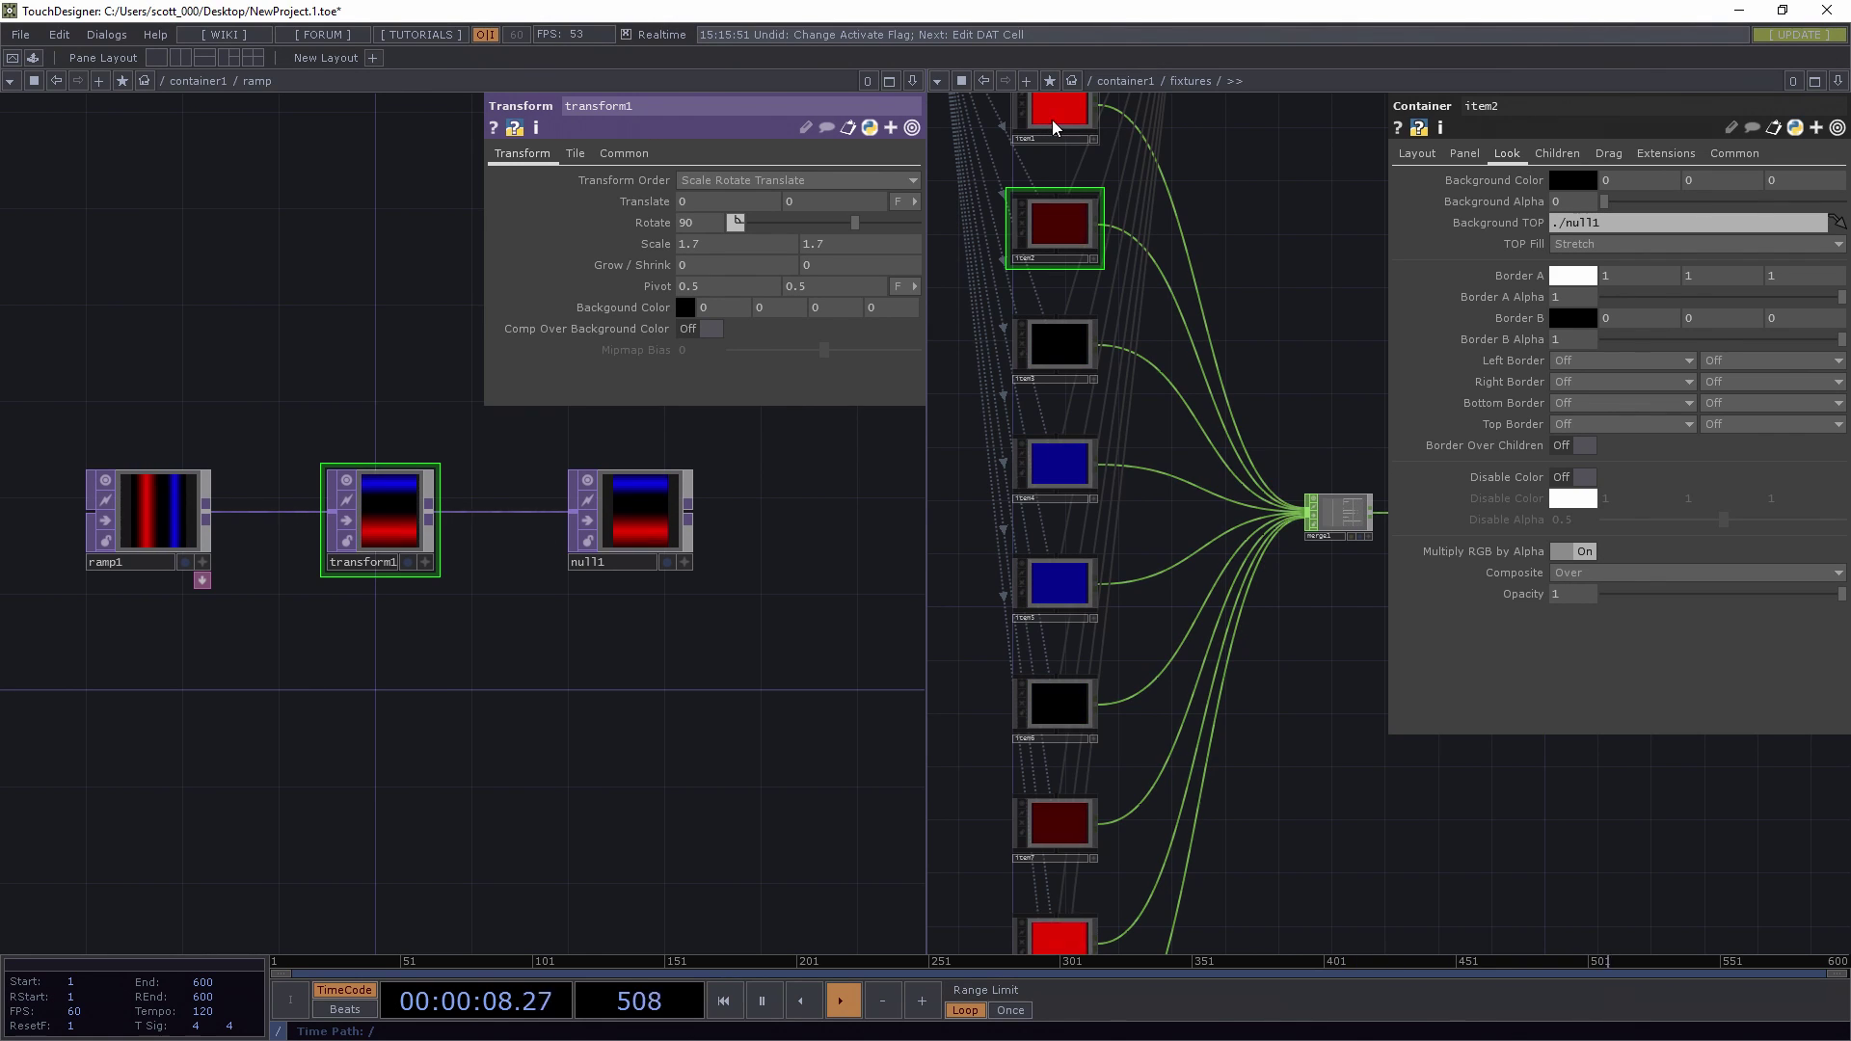
left_click(1045, 217)
left_click(1068, 338)
left_click(1084, 461)
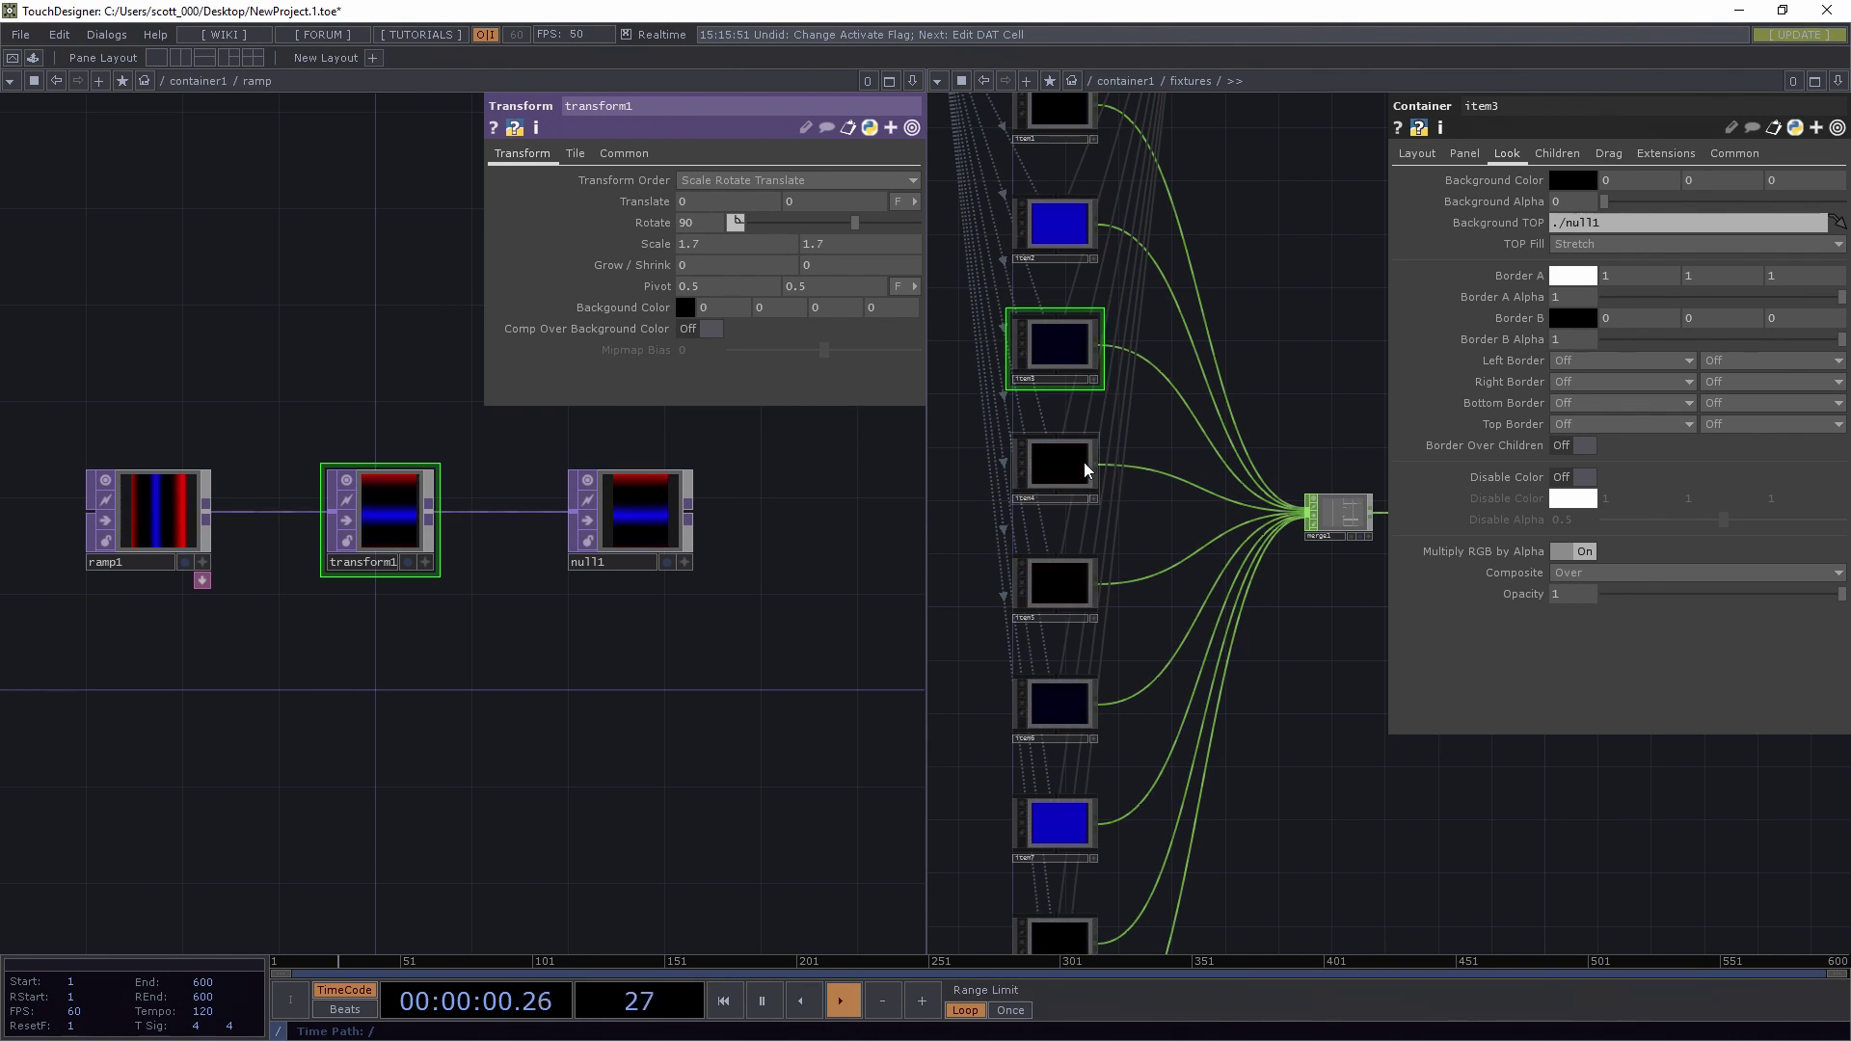
left_click(1077, 580)
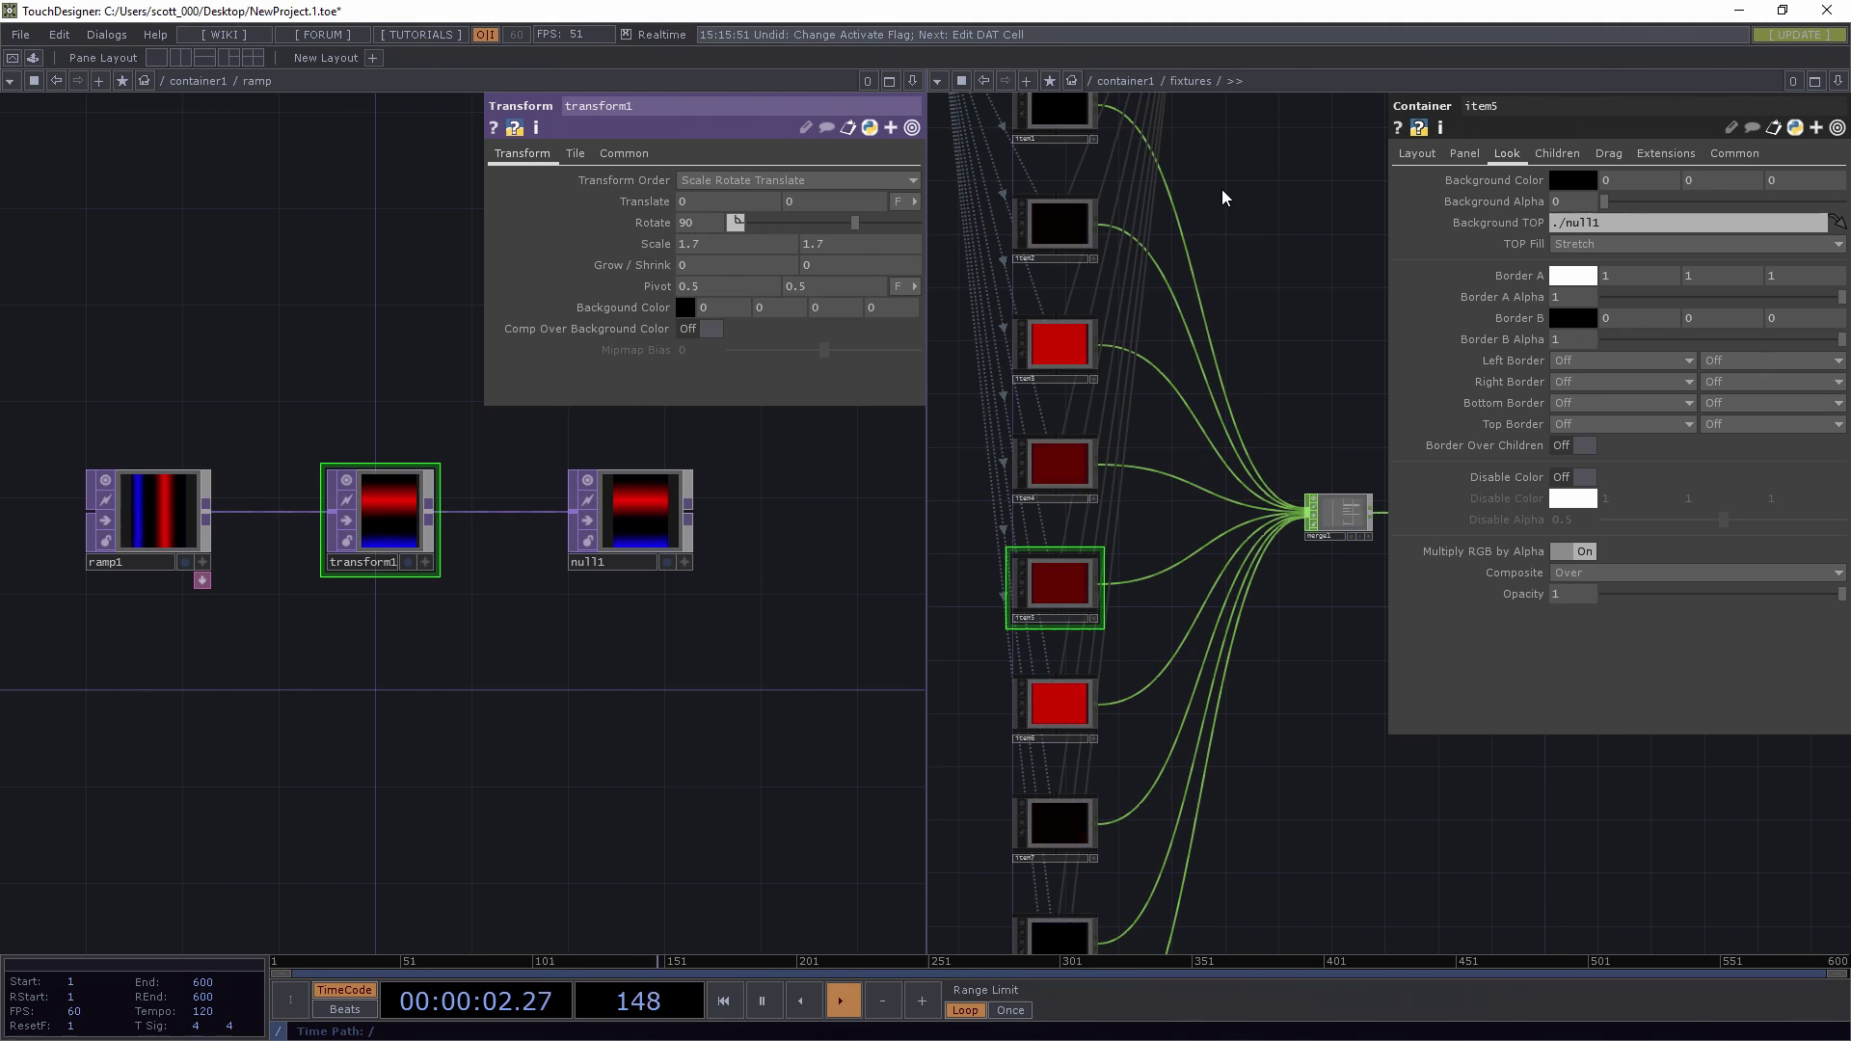
left_click_drag(1219, 201, 1216, 213)
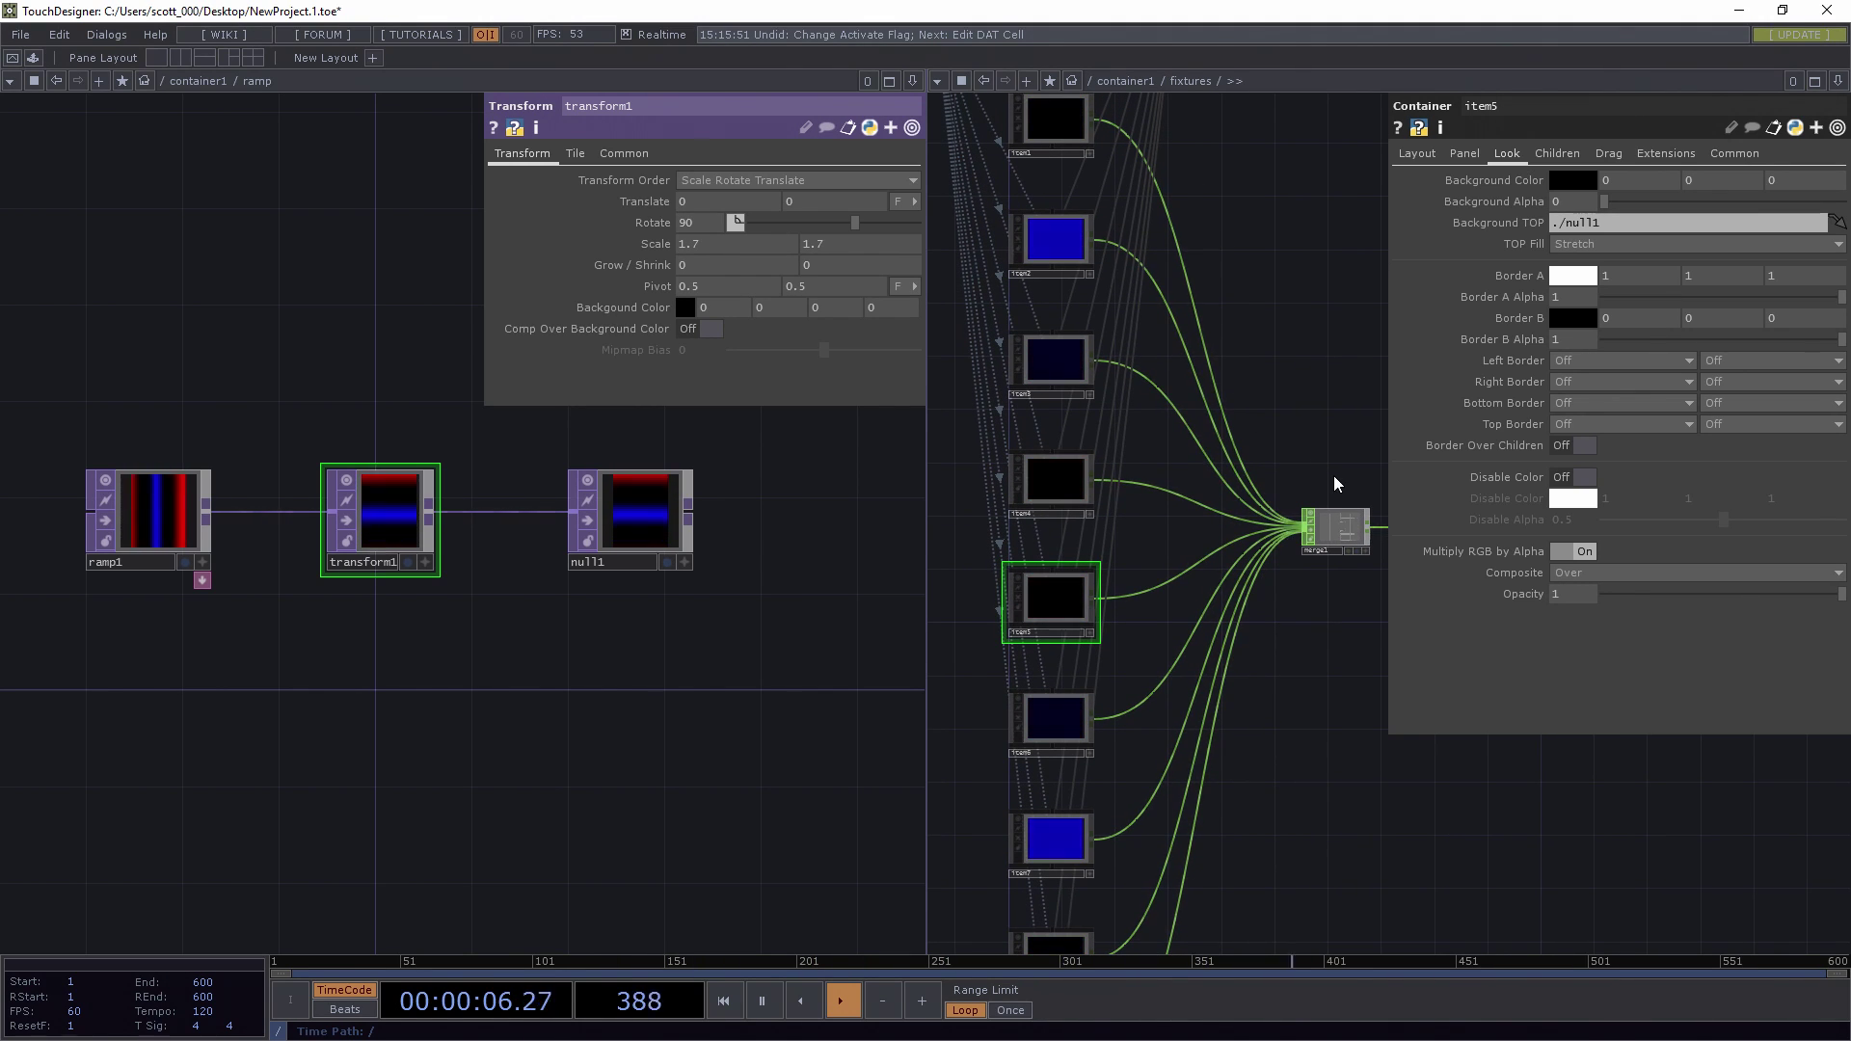
- Reorder merge1's inputs so they run item2, item3, item5, item4, item6, item1, item7, item8
left_click(1351, 535)
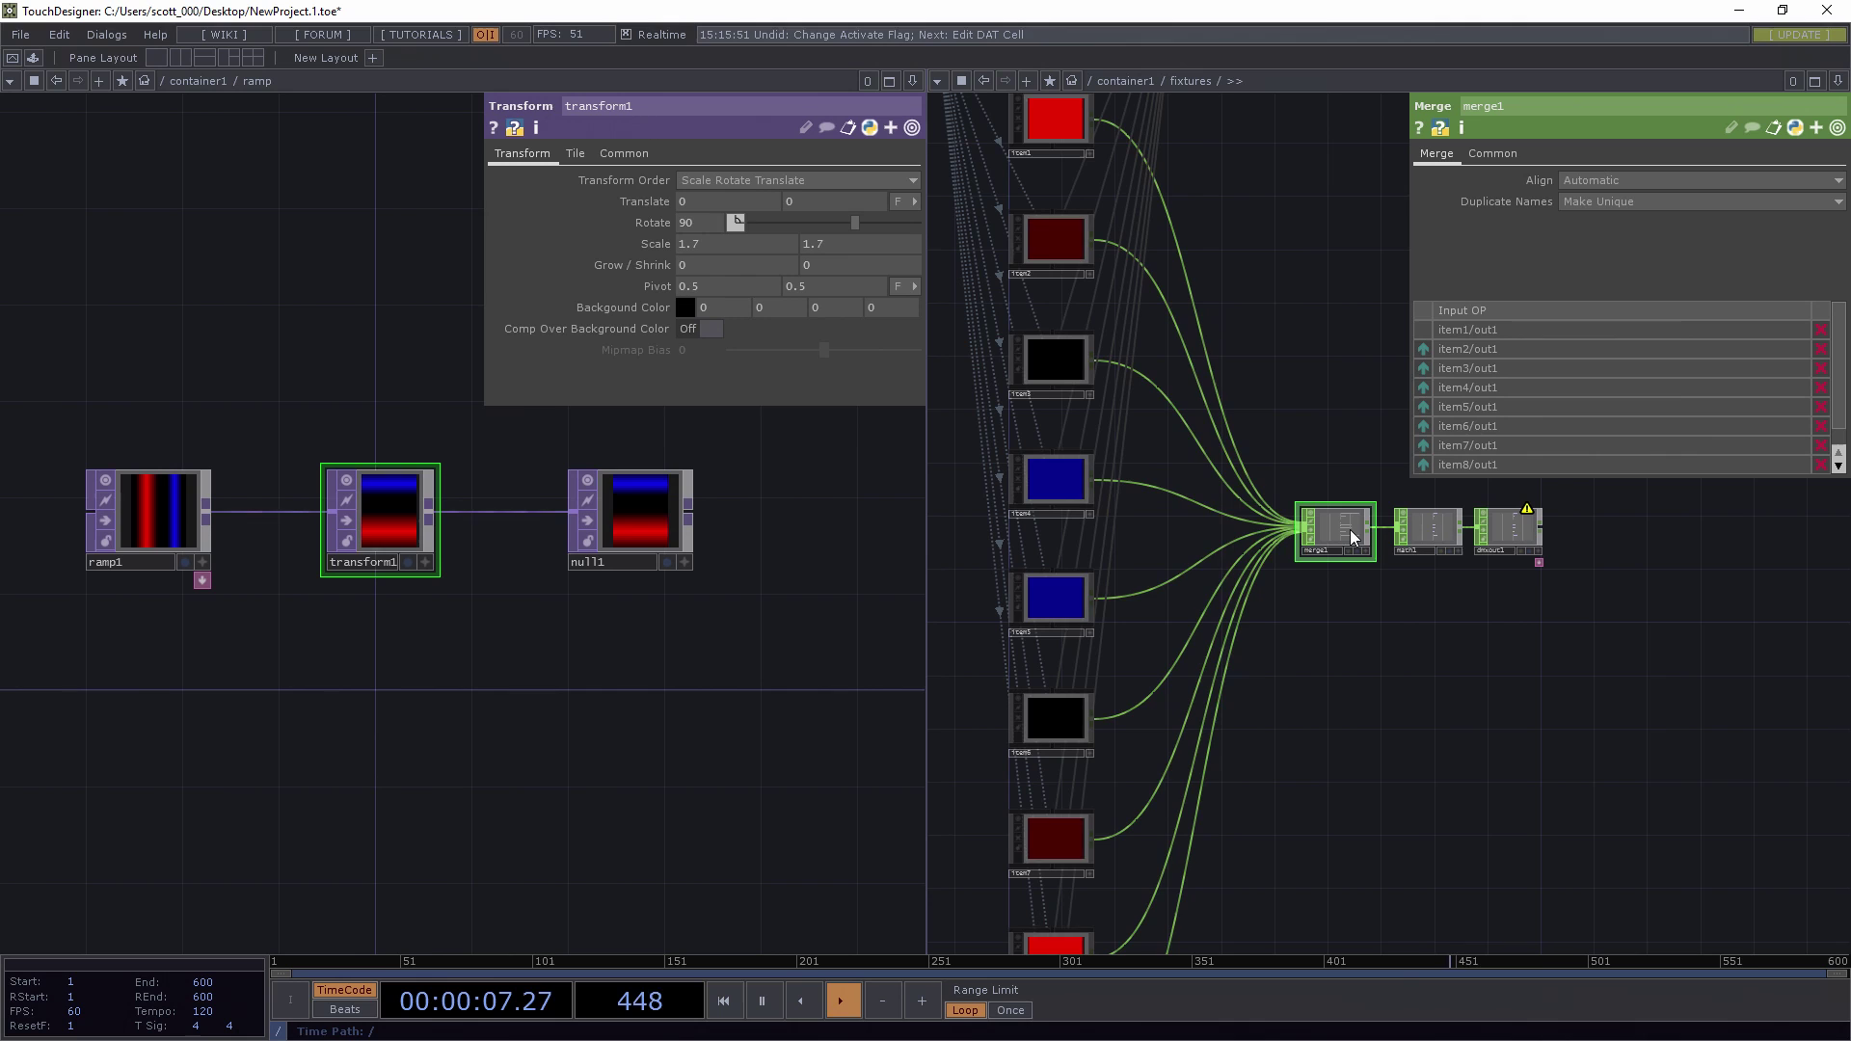
left_click(1422, 349)
left_click(1423, 368)
left_click(1423, 388)
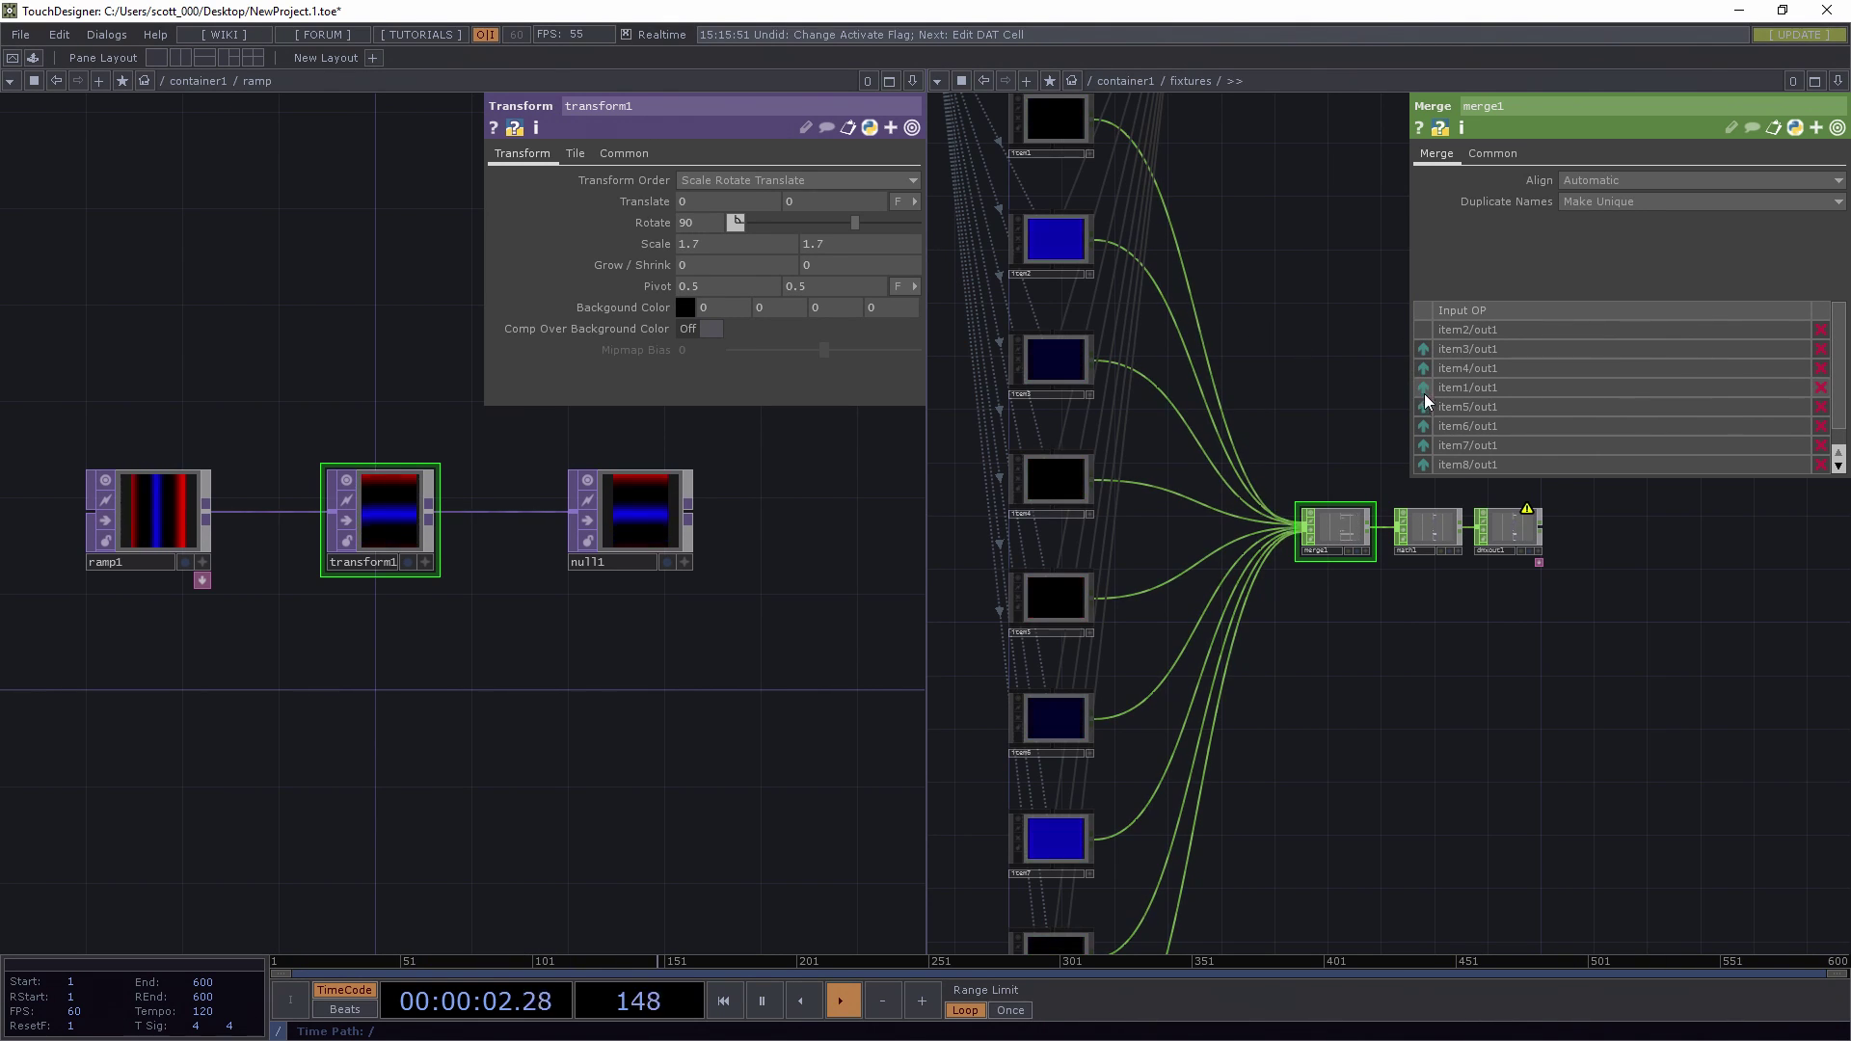
left_click(1422, 407)
left_click(1423, 465)
left_click(1422, 388)
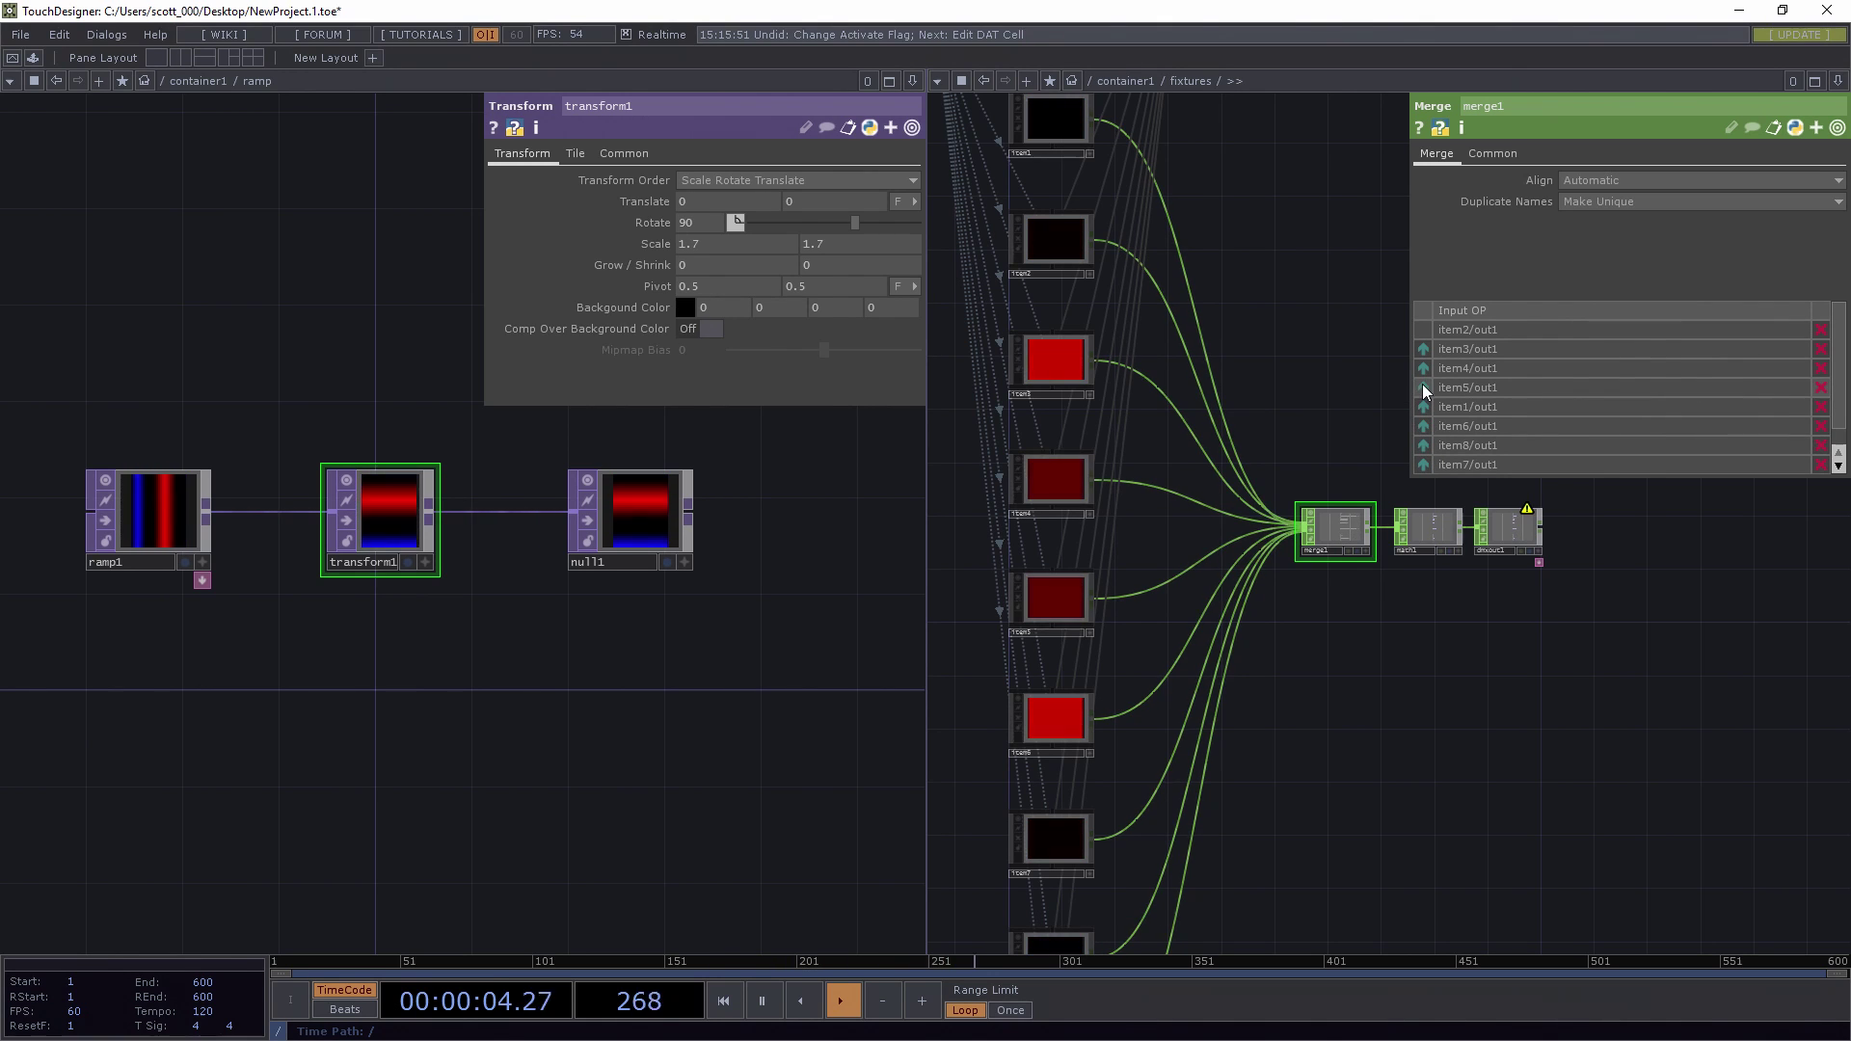
left_click(1423, 426)
left_click(1422, 465)
scroll(1361, 598, "up", 5)
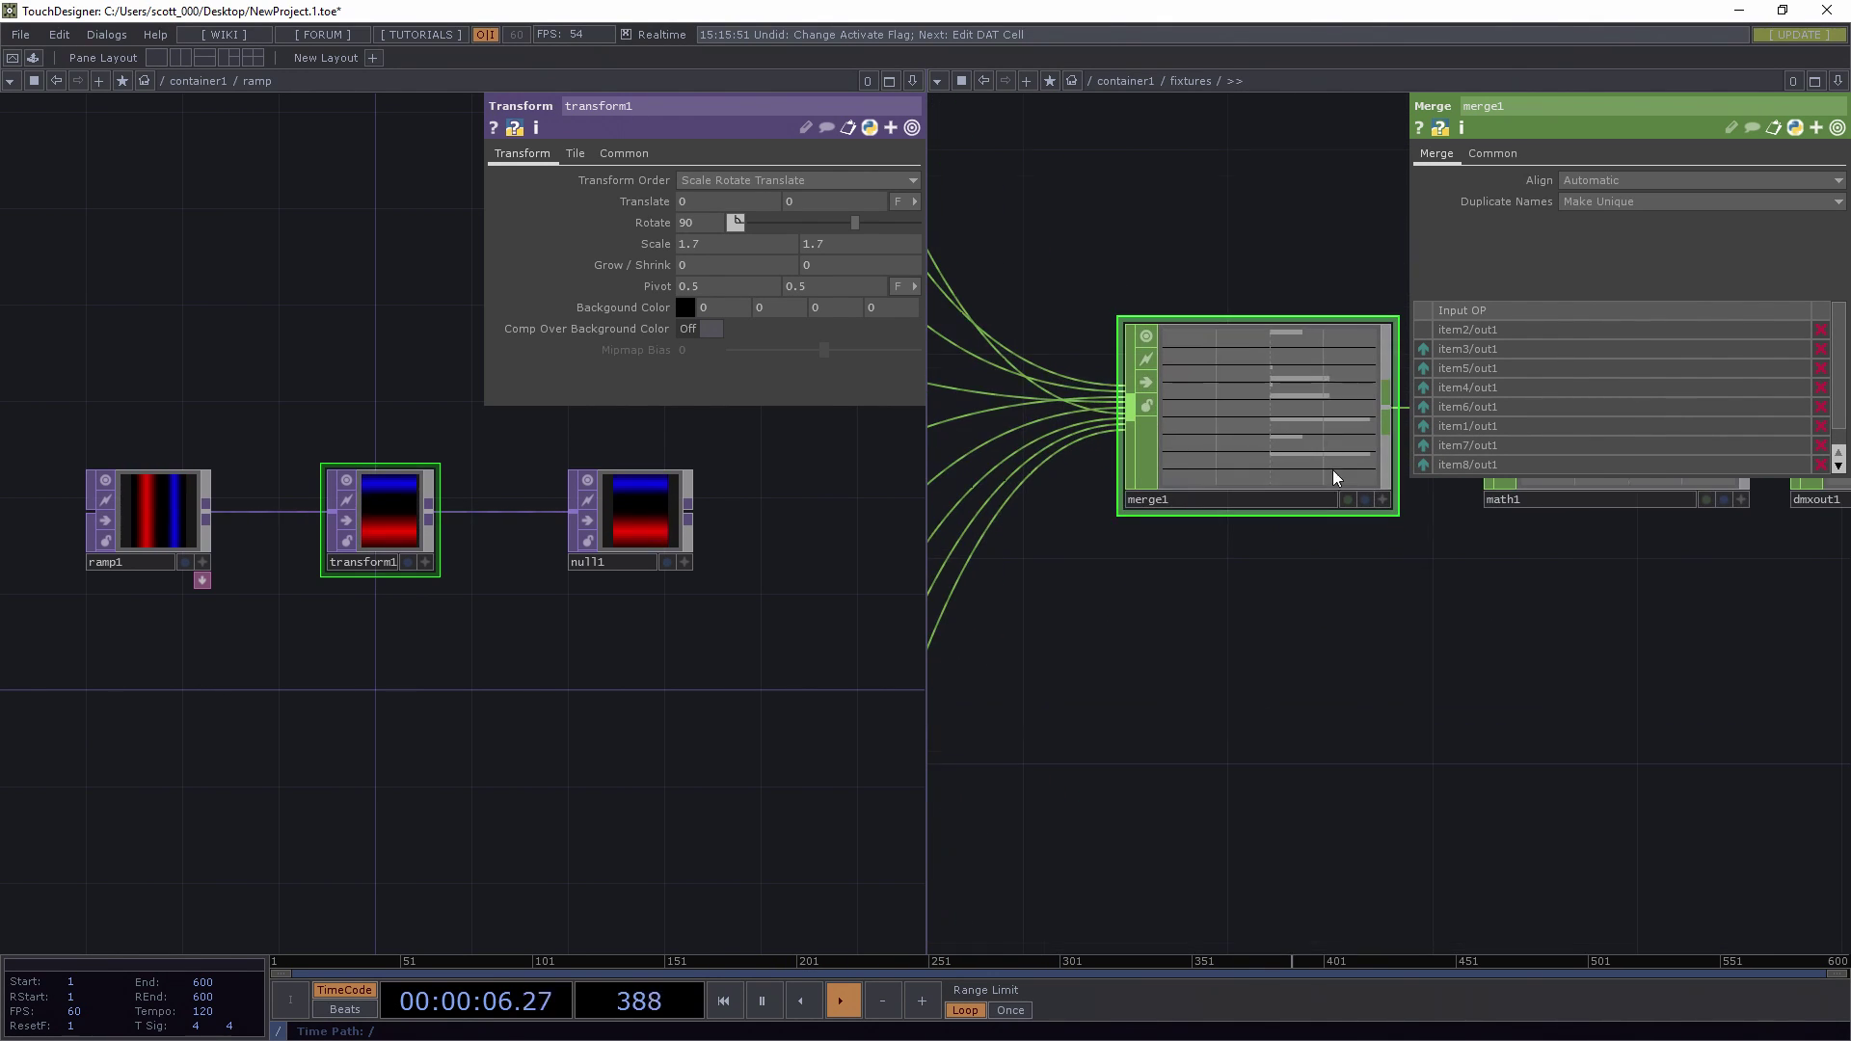
scroll(1301, 393, "down", 5)
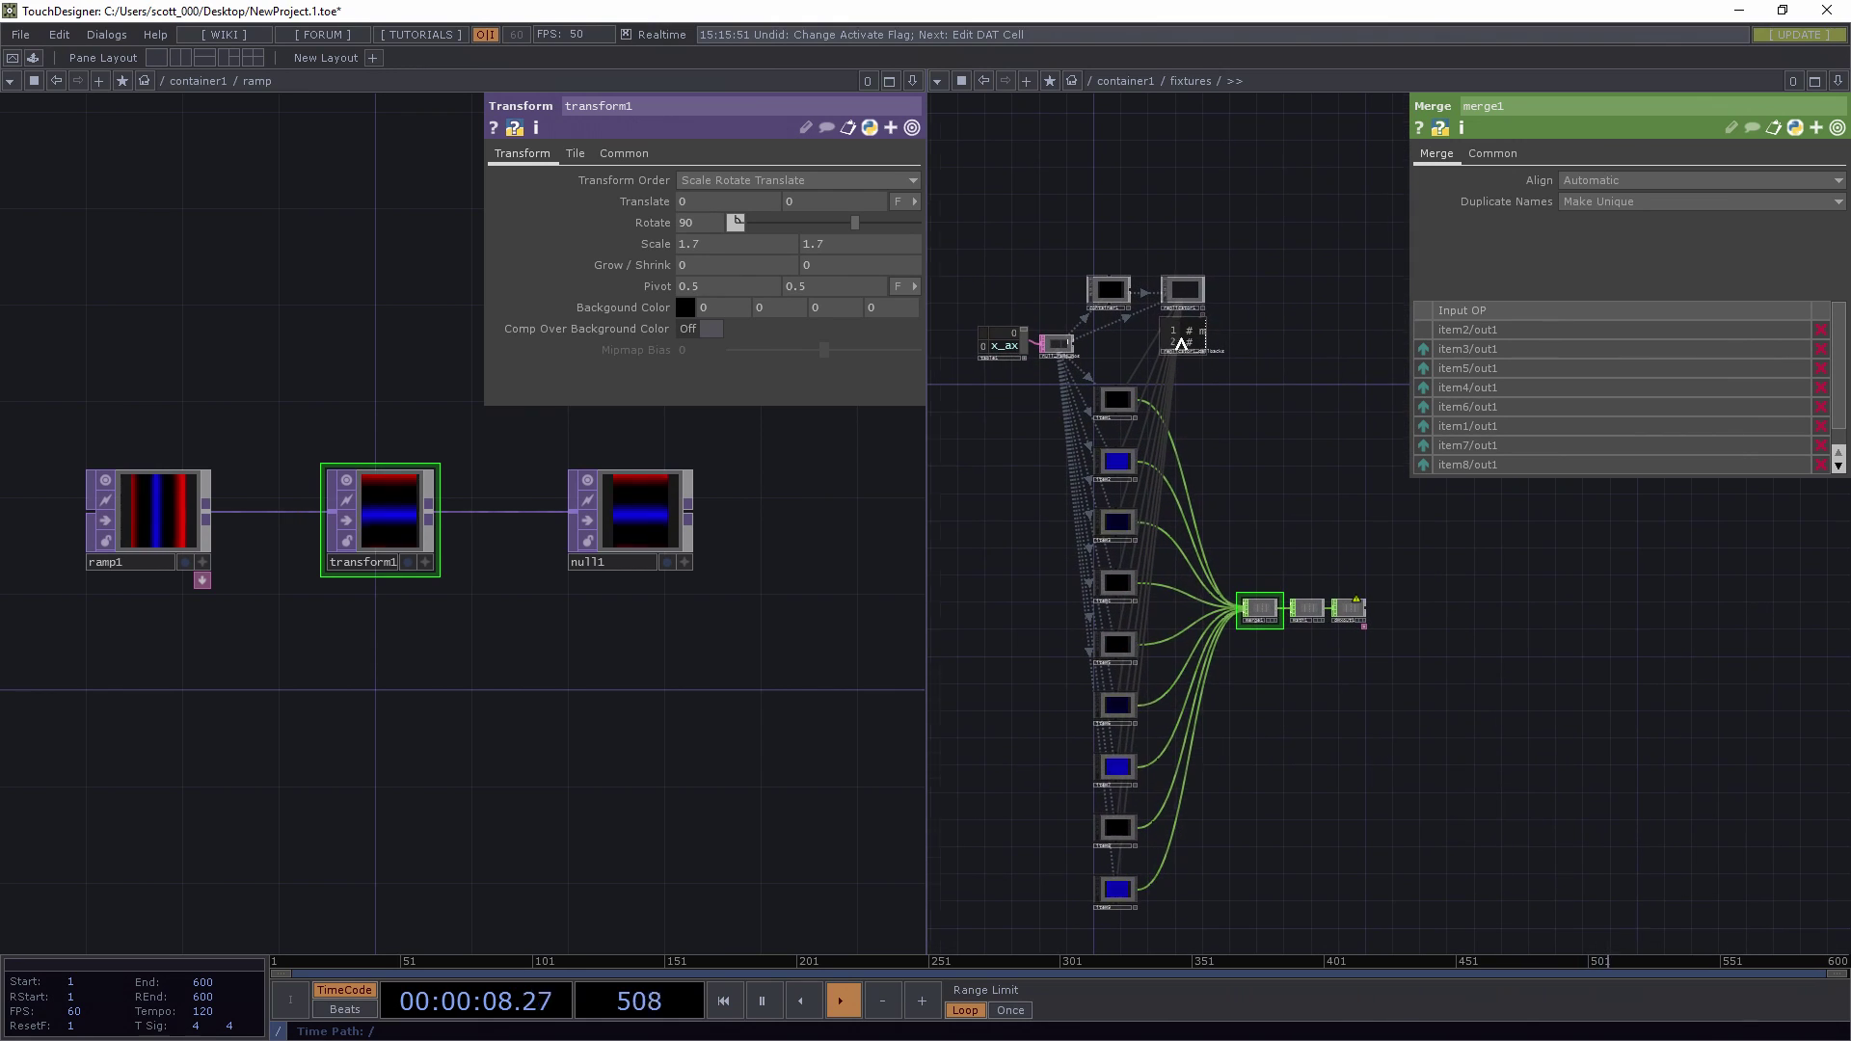
- Recreate all of replicator1's operators and check the input order listed in merge1
left_click(1184, 291)
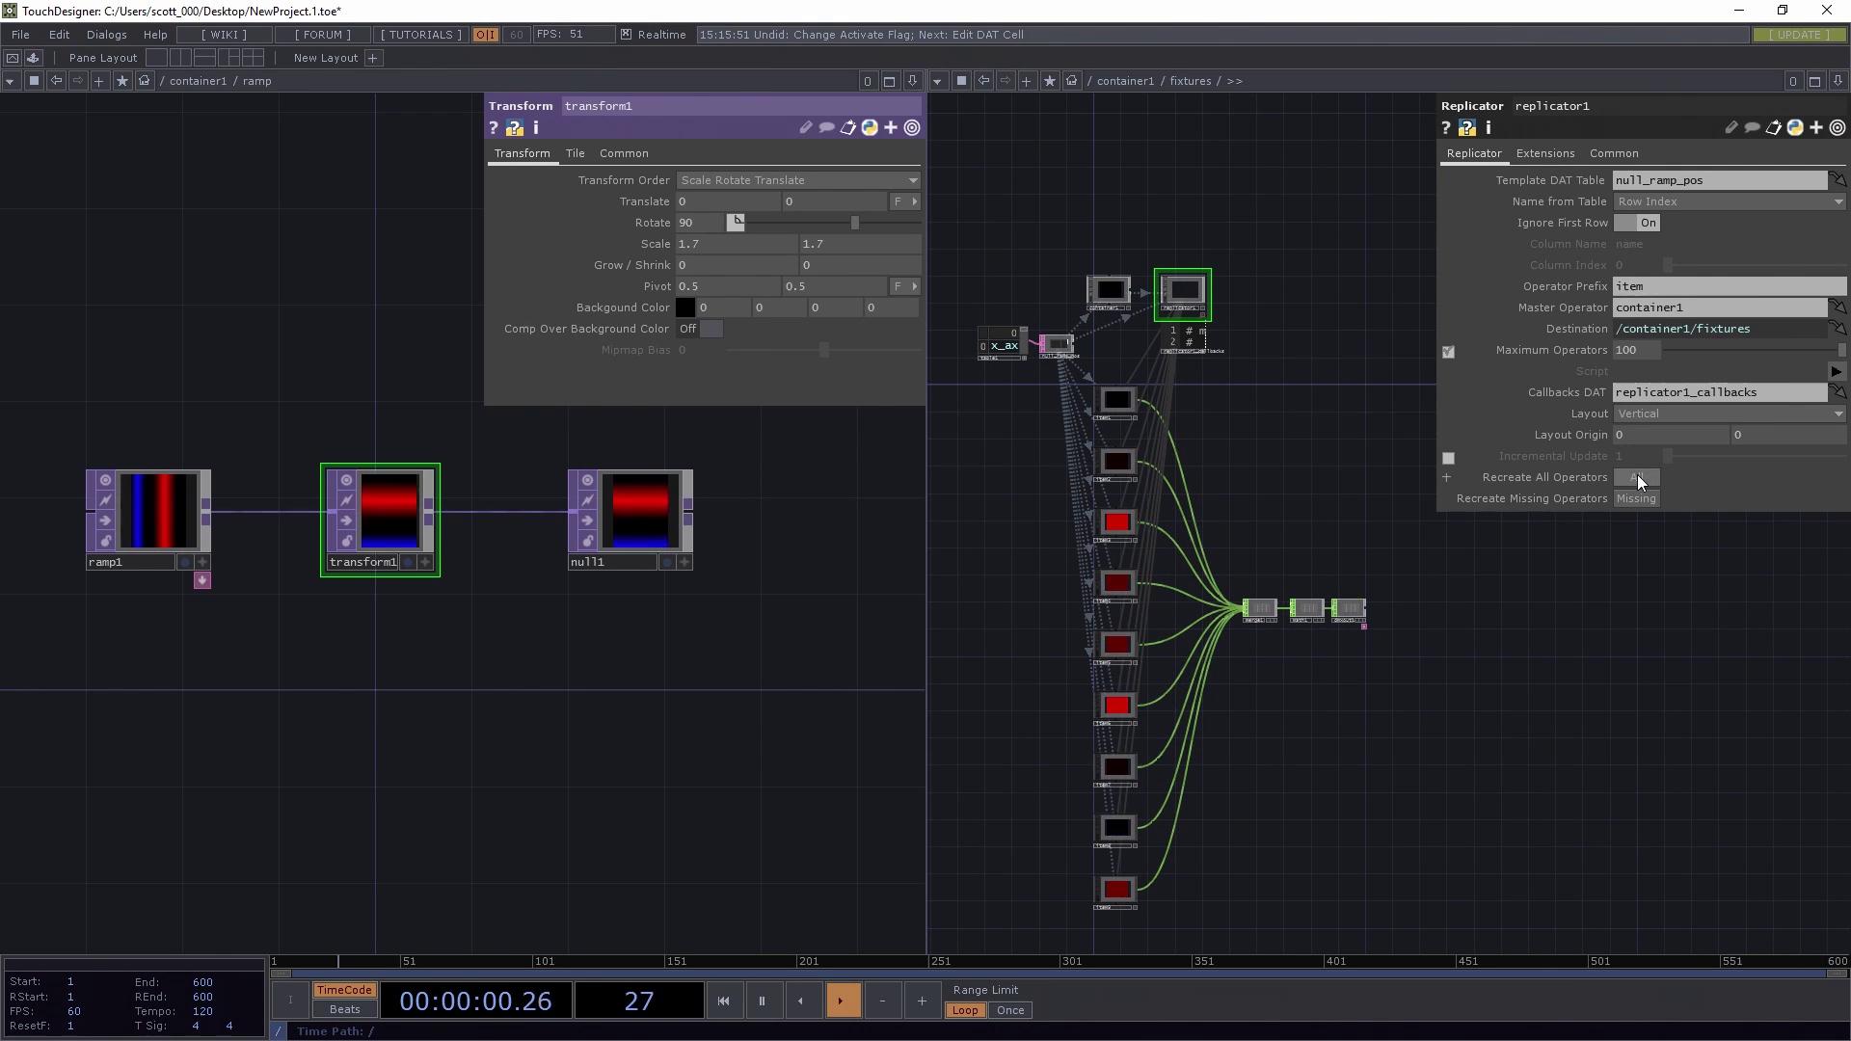
scroll(1245, 570, "up", 5)
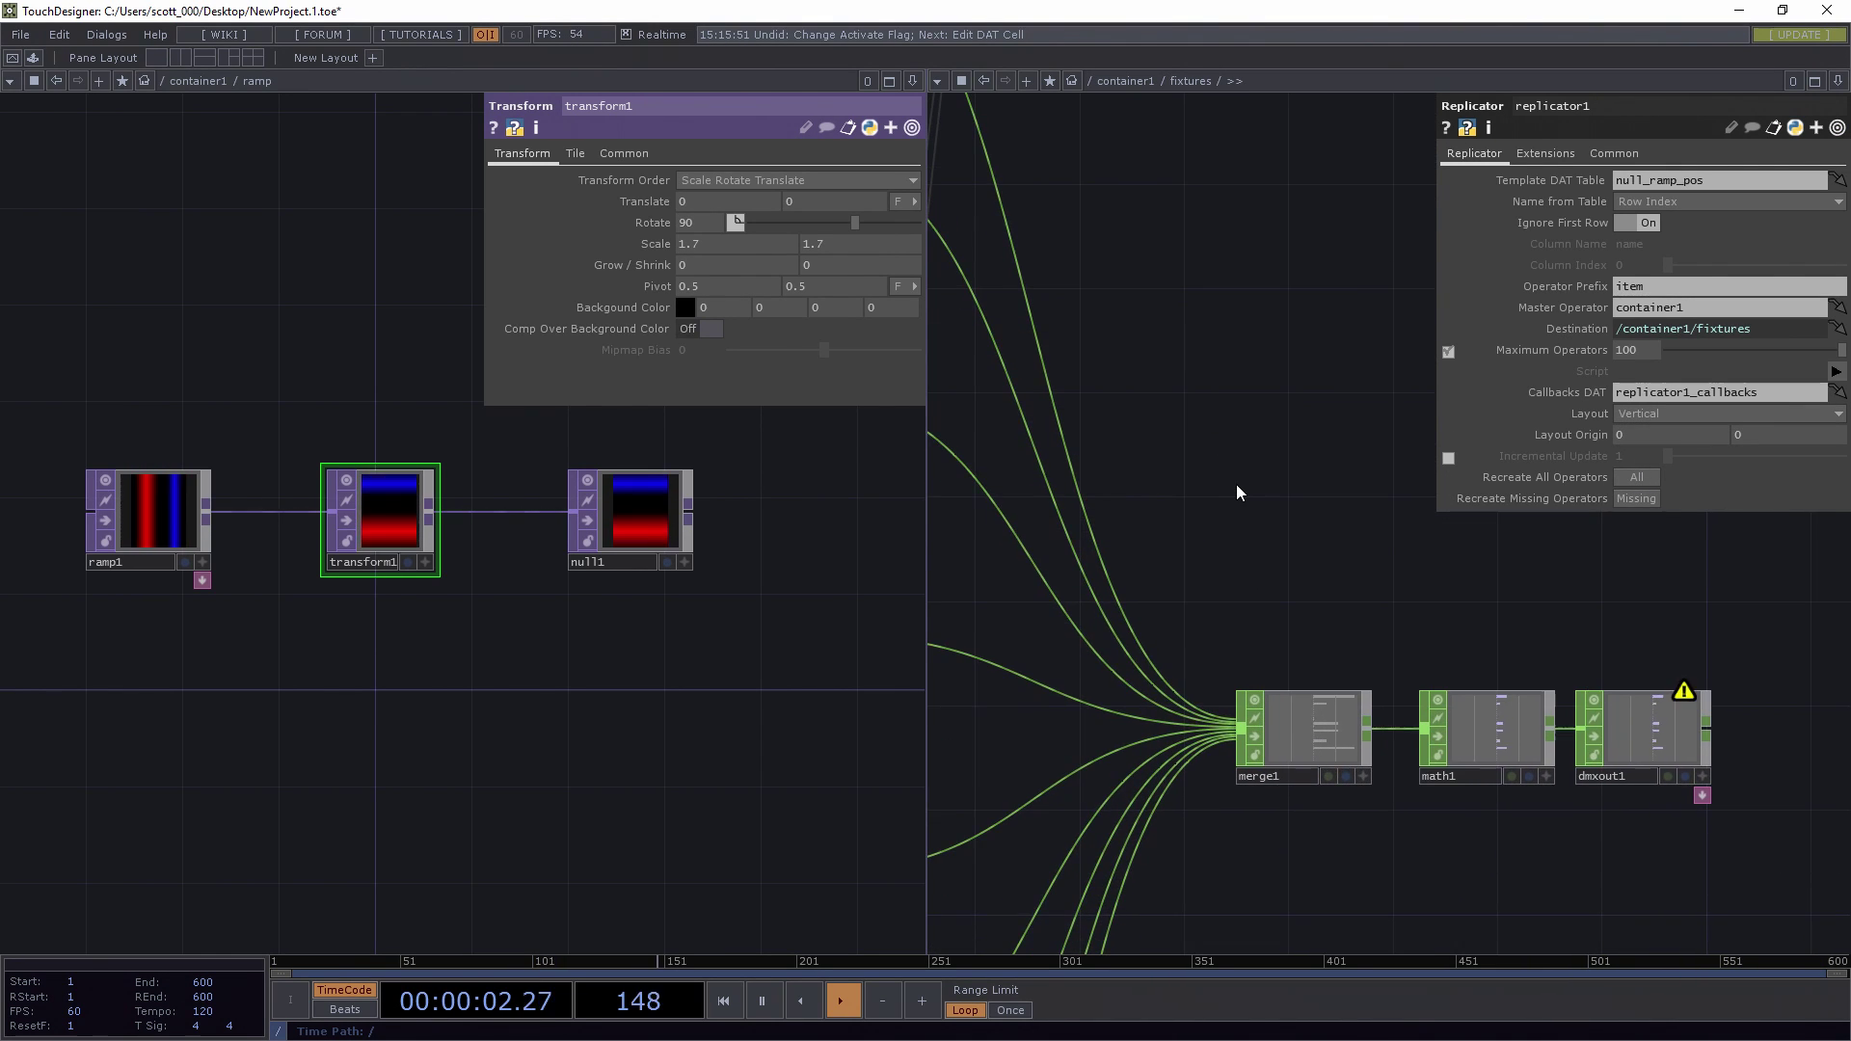
scroll(1255, 386, "down", 5)
left_click_drag(1227, 318, 1229, 408)
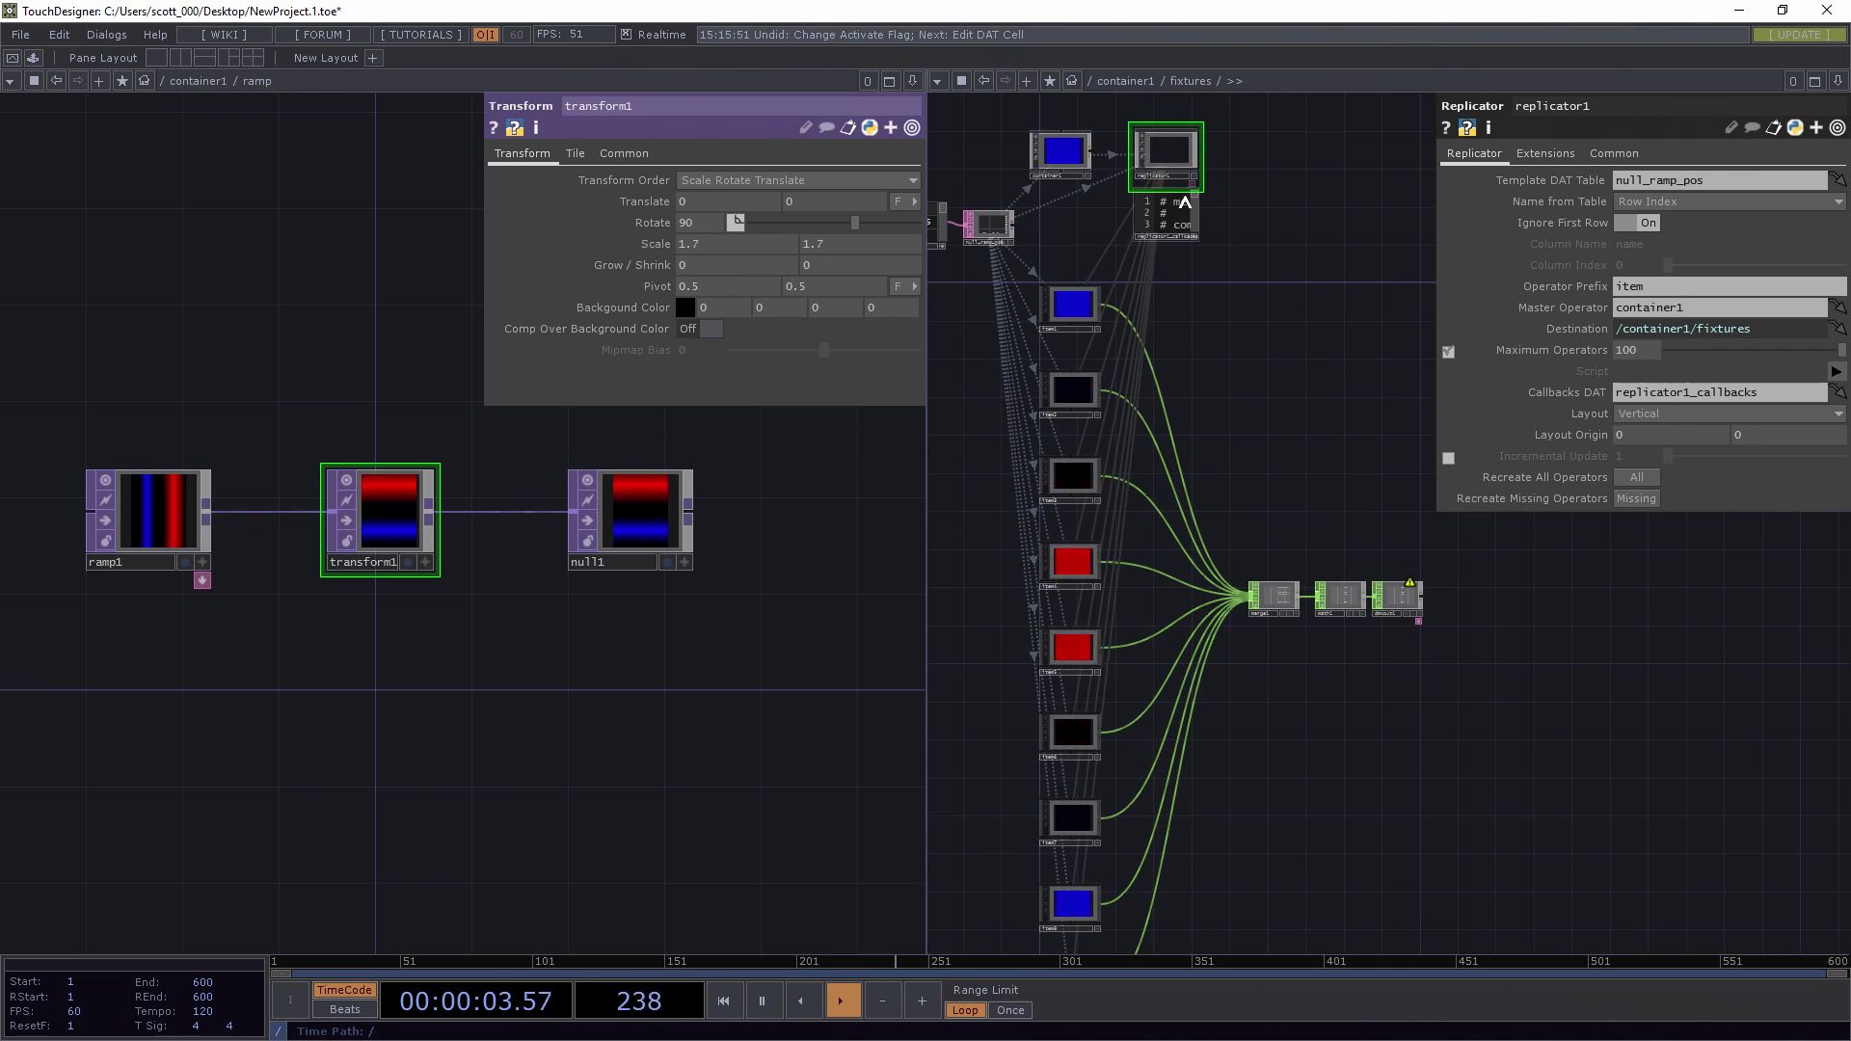
left_click(1282, 596)
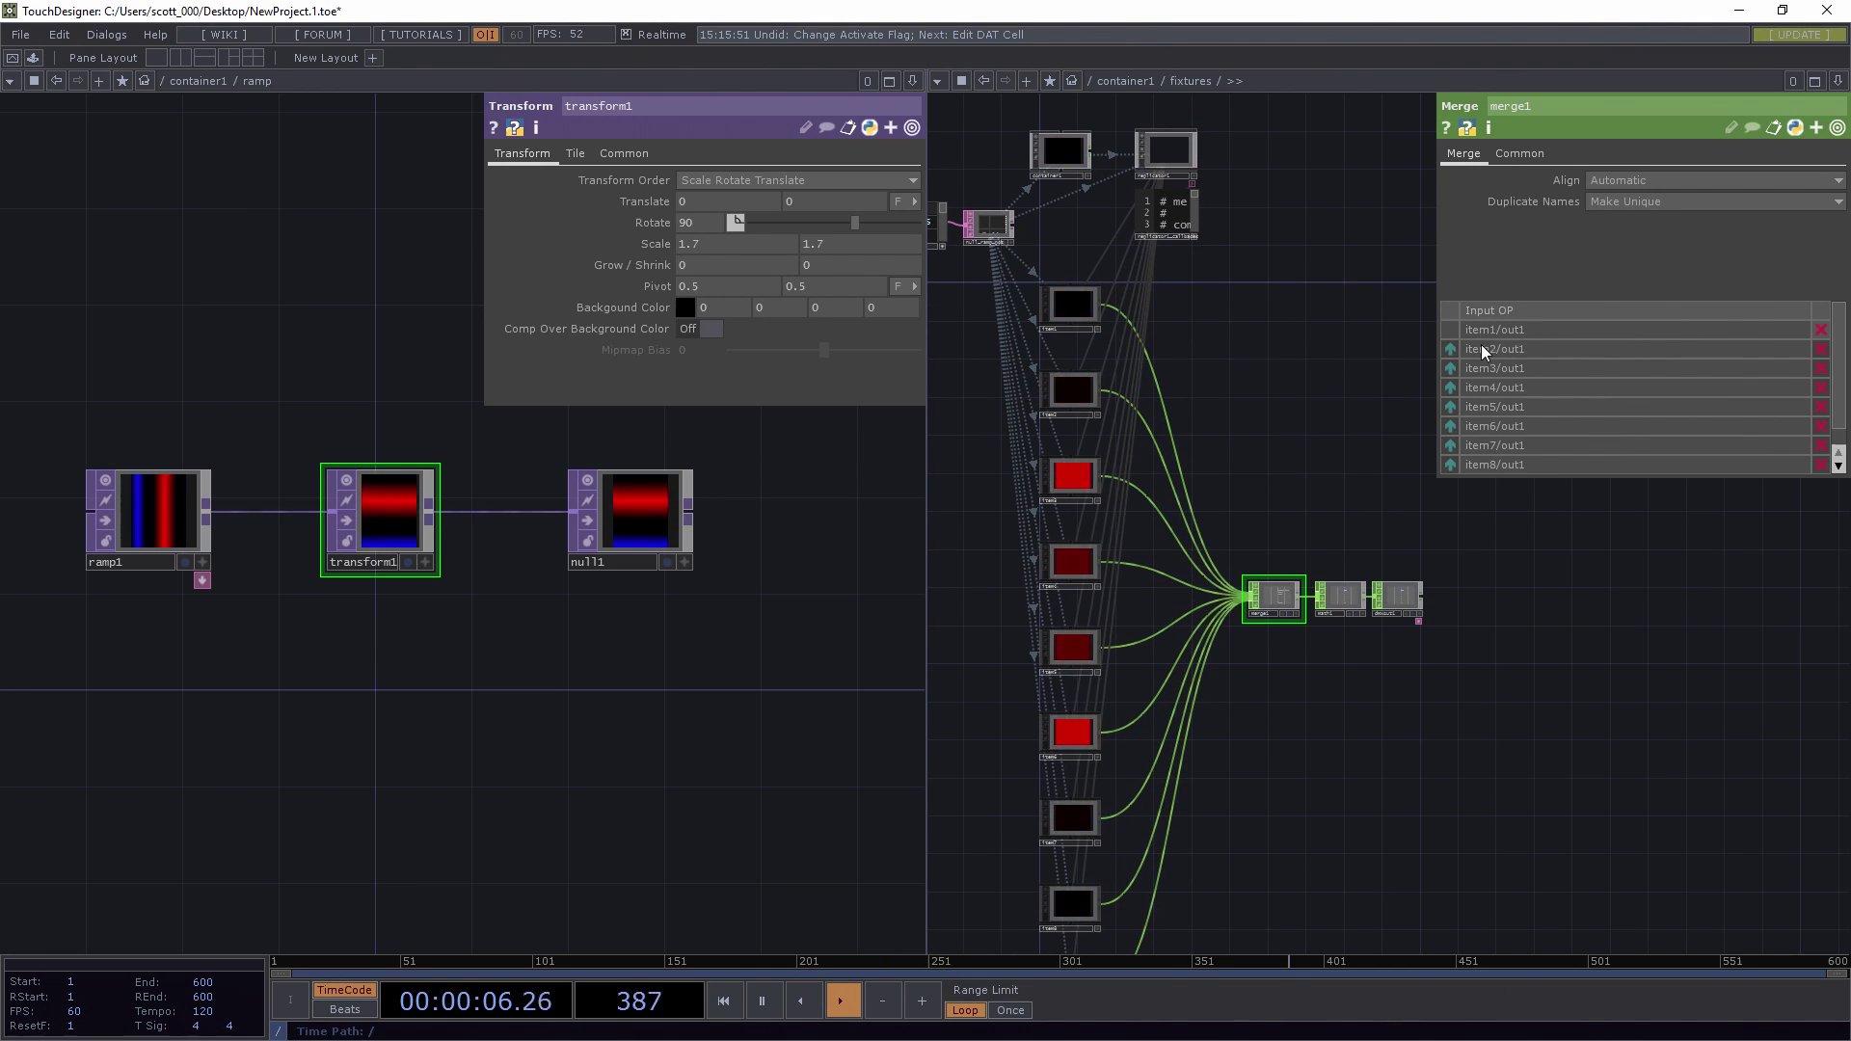
scroll(1475, 424, "down", 1)
scroll(1343, 442, "down", 3)
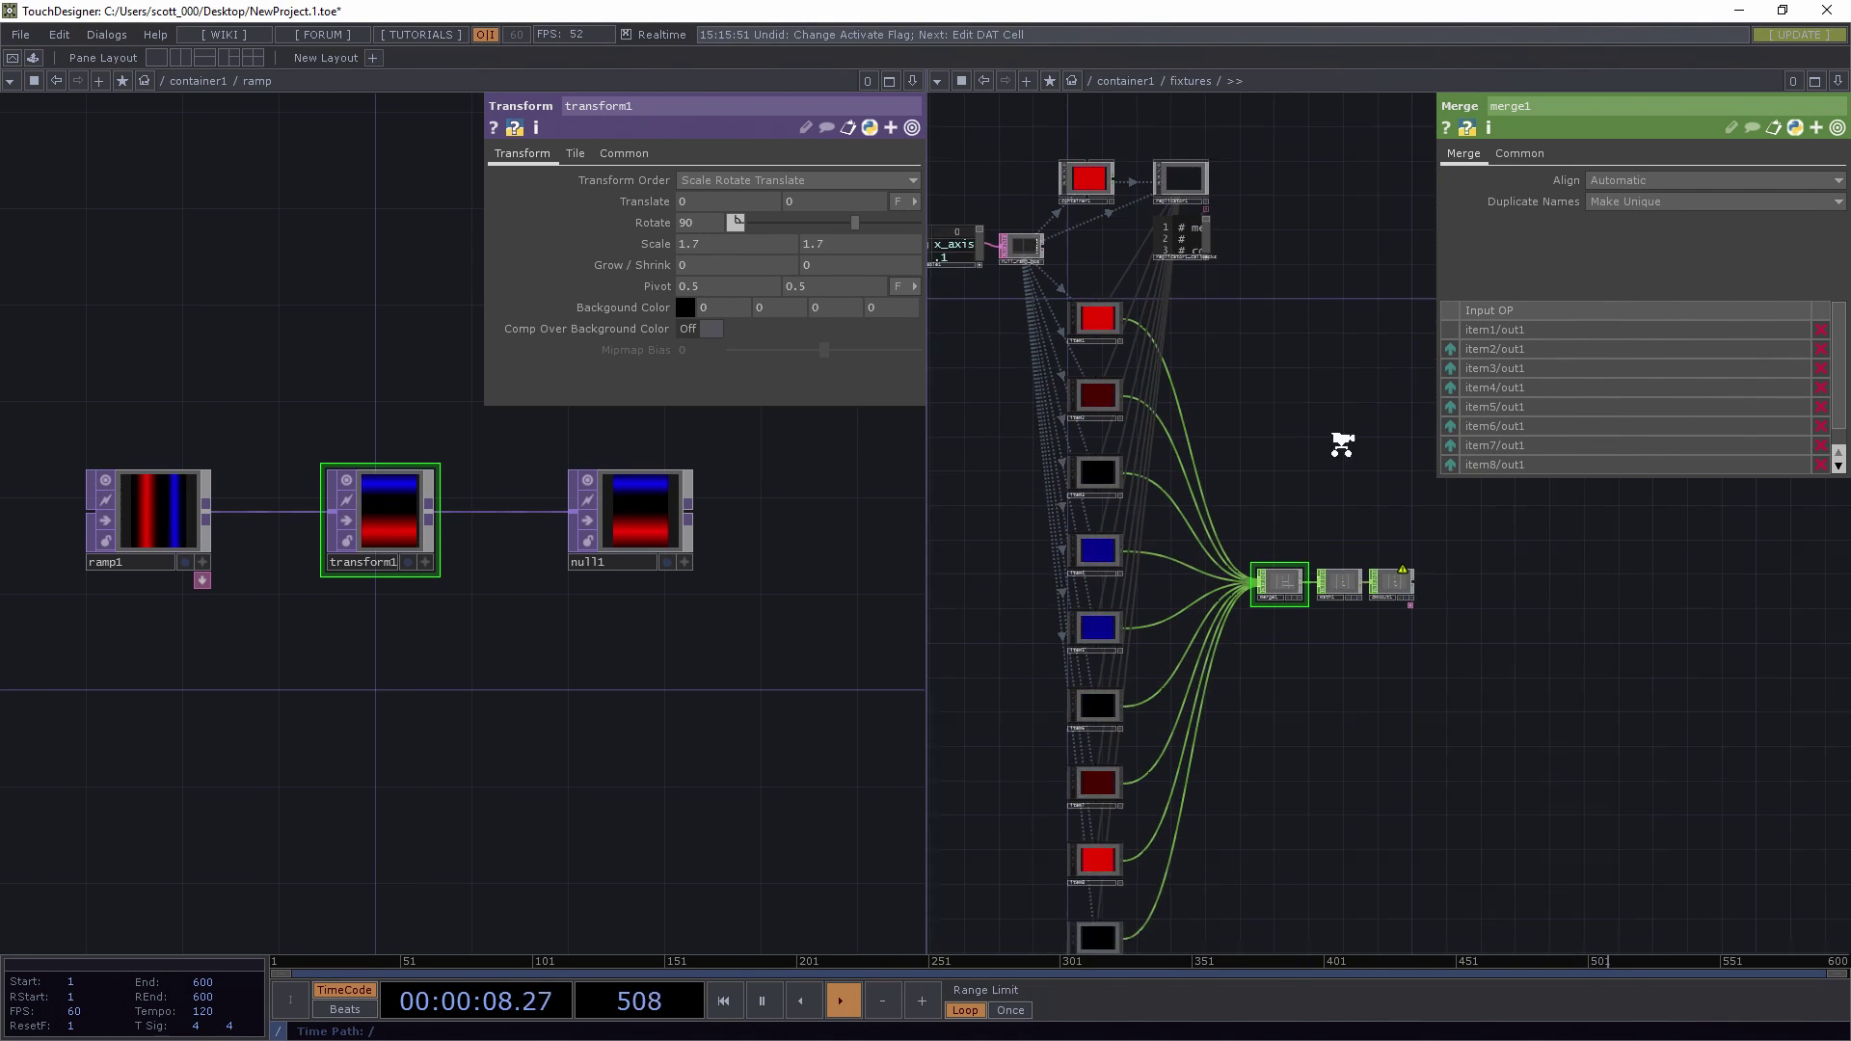
- Examine how the replicated containers feed merge1 and how it continues through math1 to dmxout1
scroll(1272, 551, "up", 4)
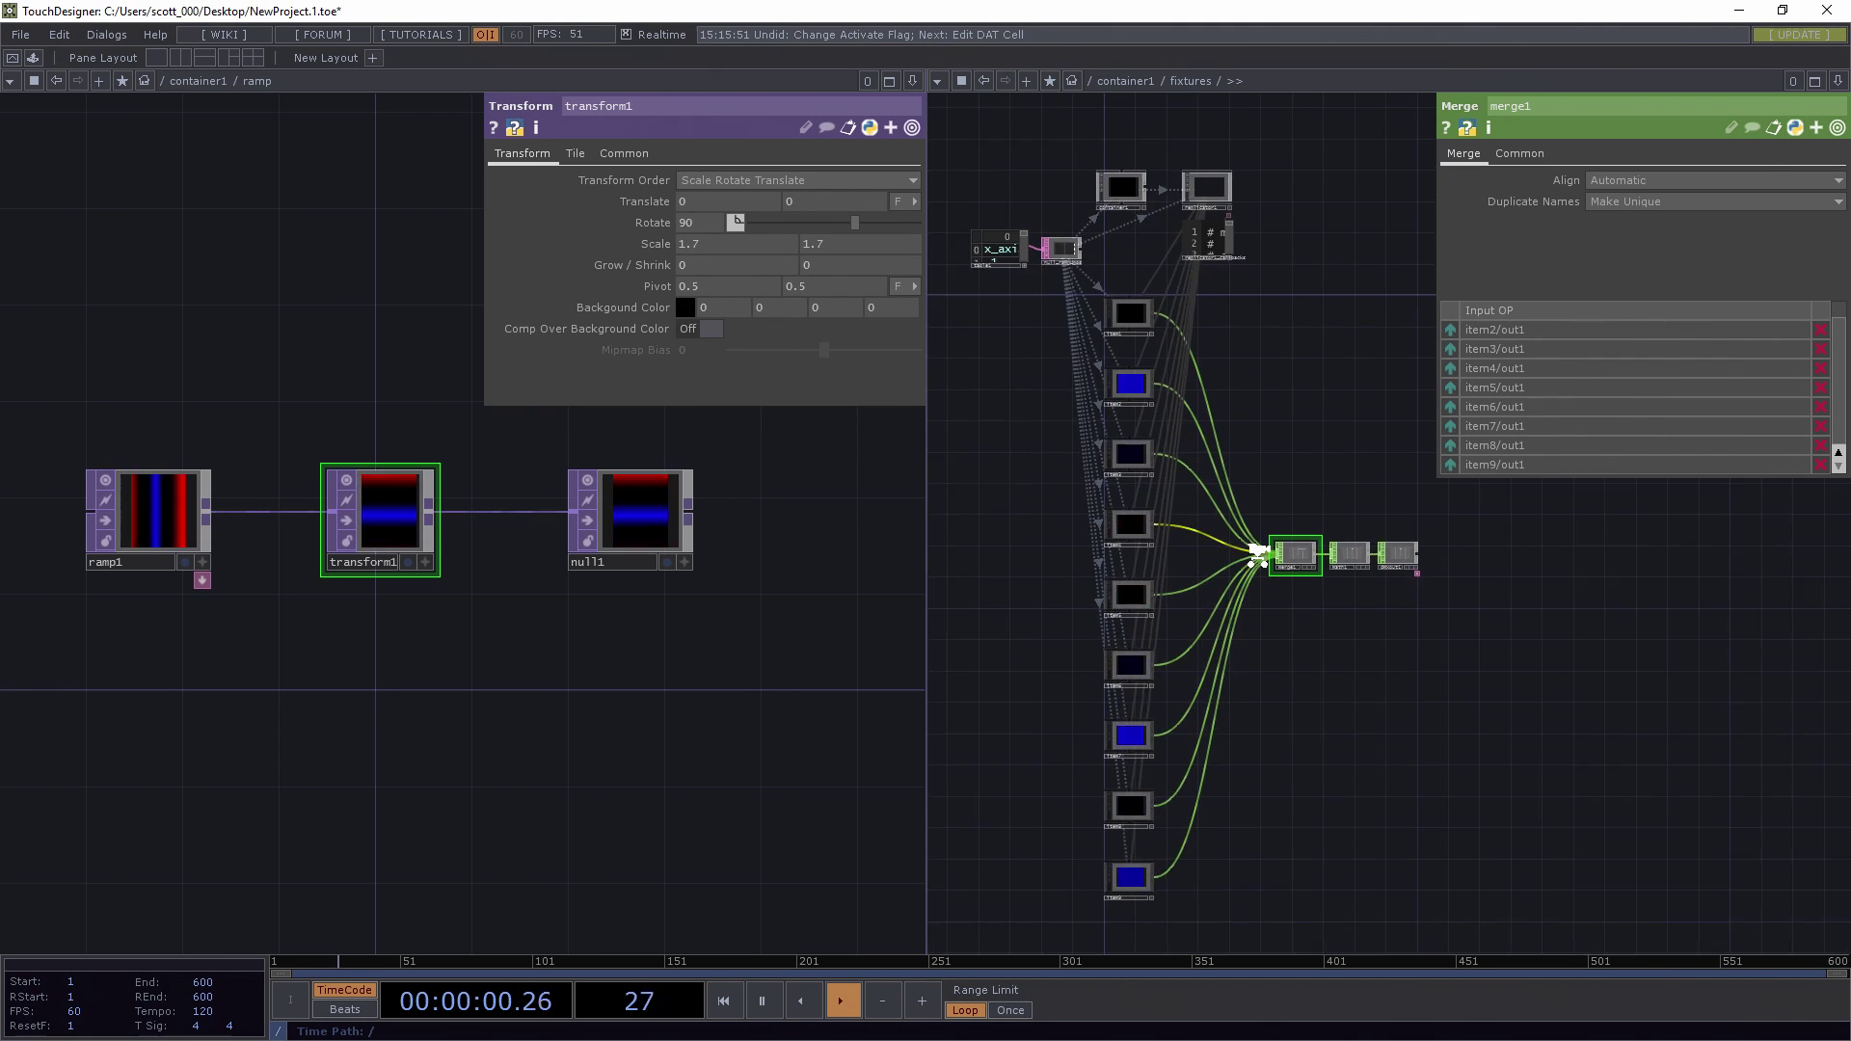
scroll(1282, 540, "up", 4)
scroll(1479, 649, "up", 3)
left_click_drag(1479, 649, 1334, 651)
scroll(1257, 656, "down", 3)
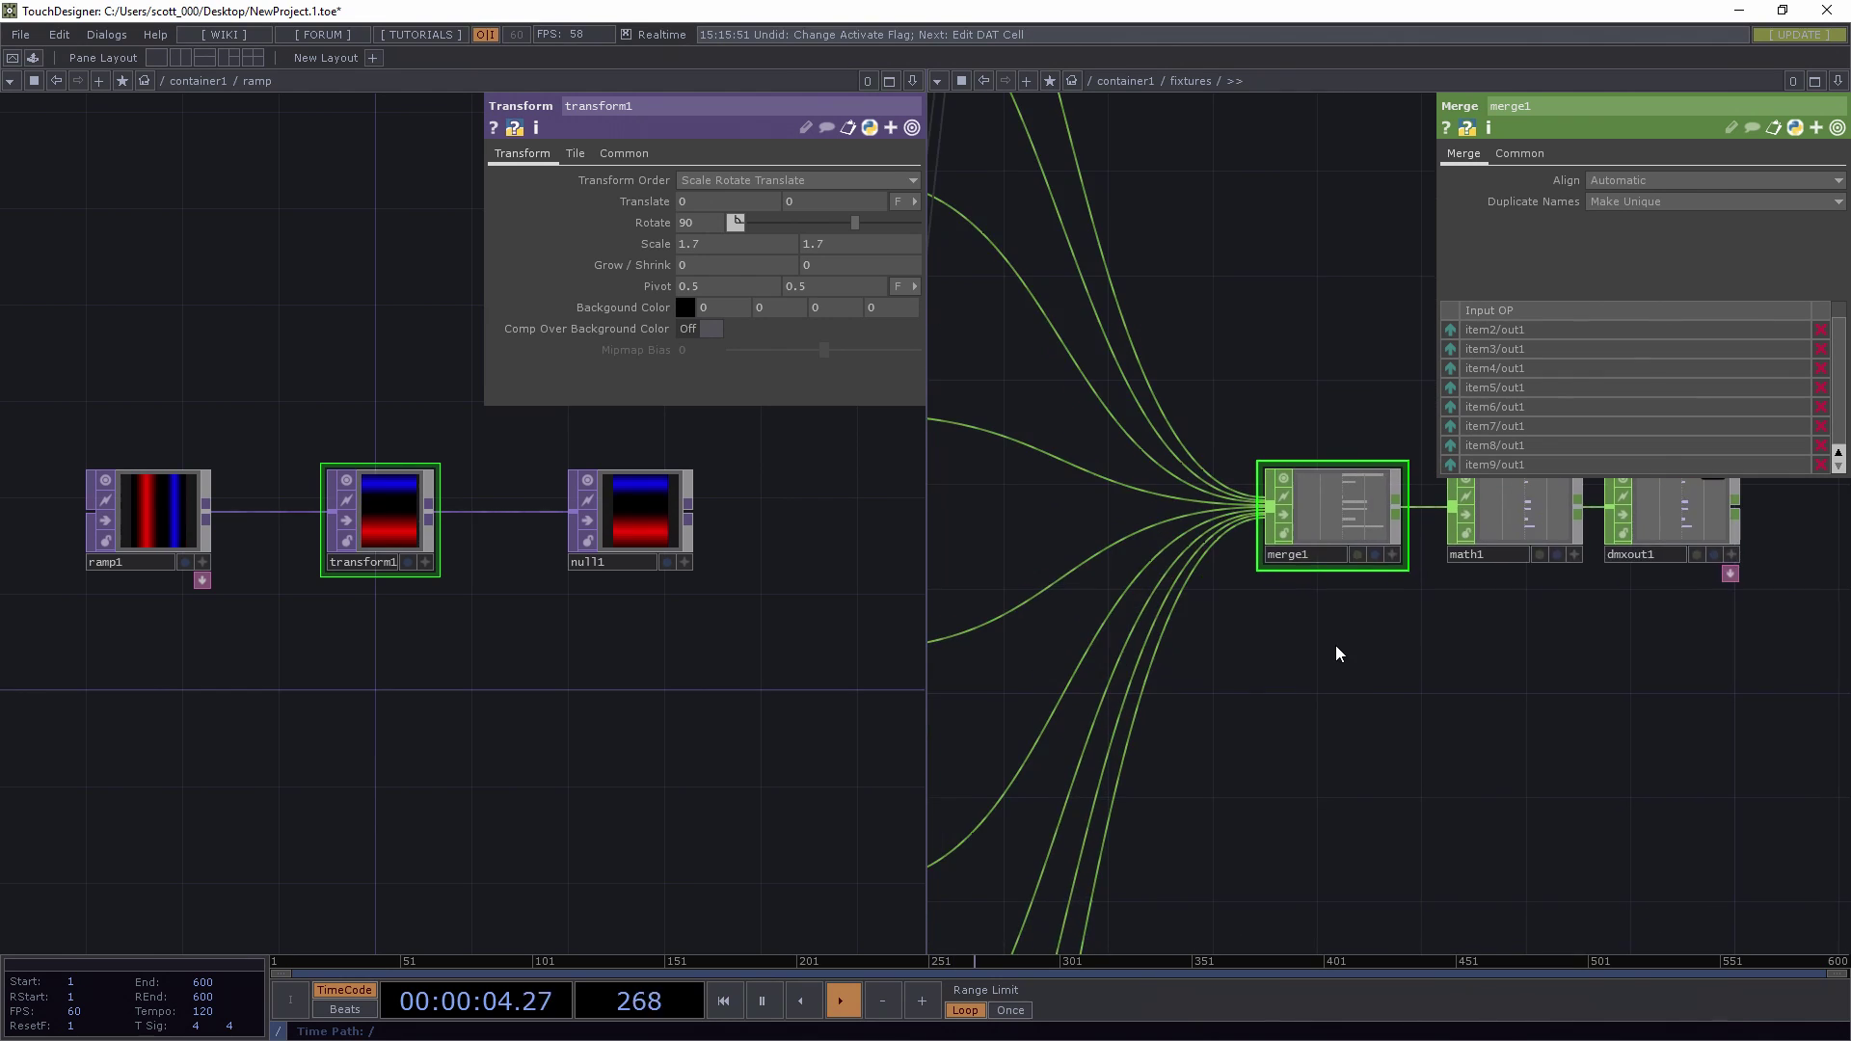
middle_click_drag(1332, 653, 1283, 655)
scroll(1284, 655, "down", 2)
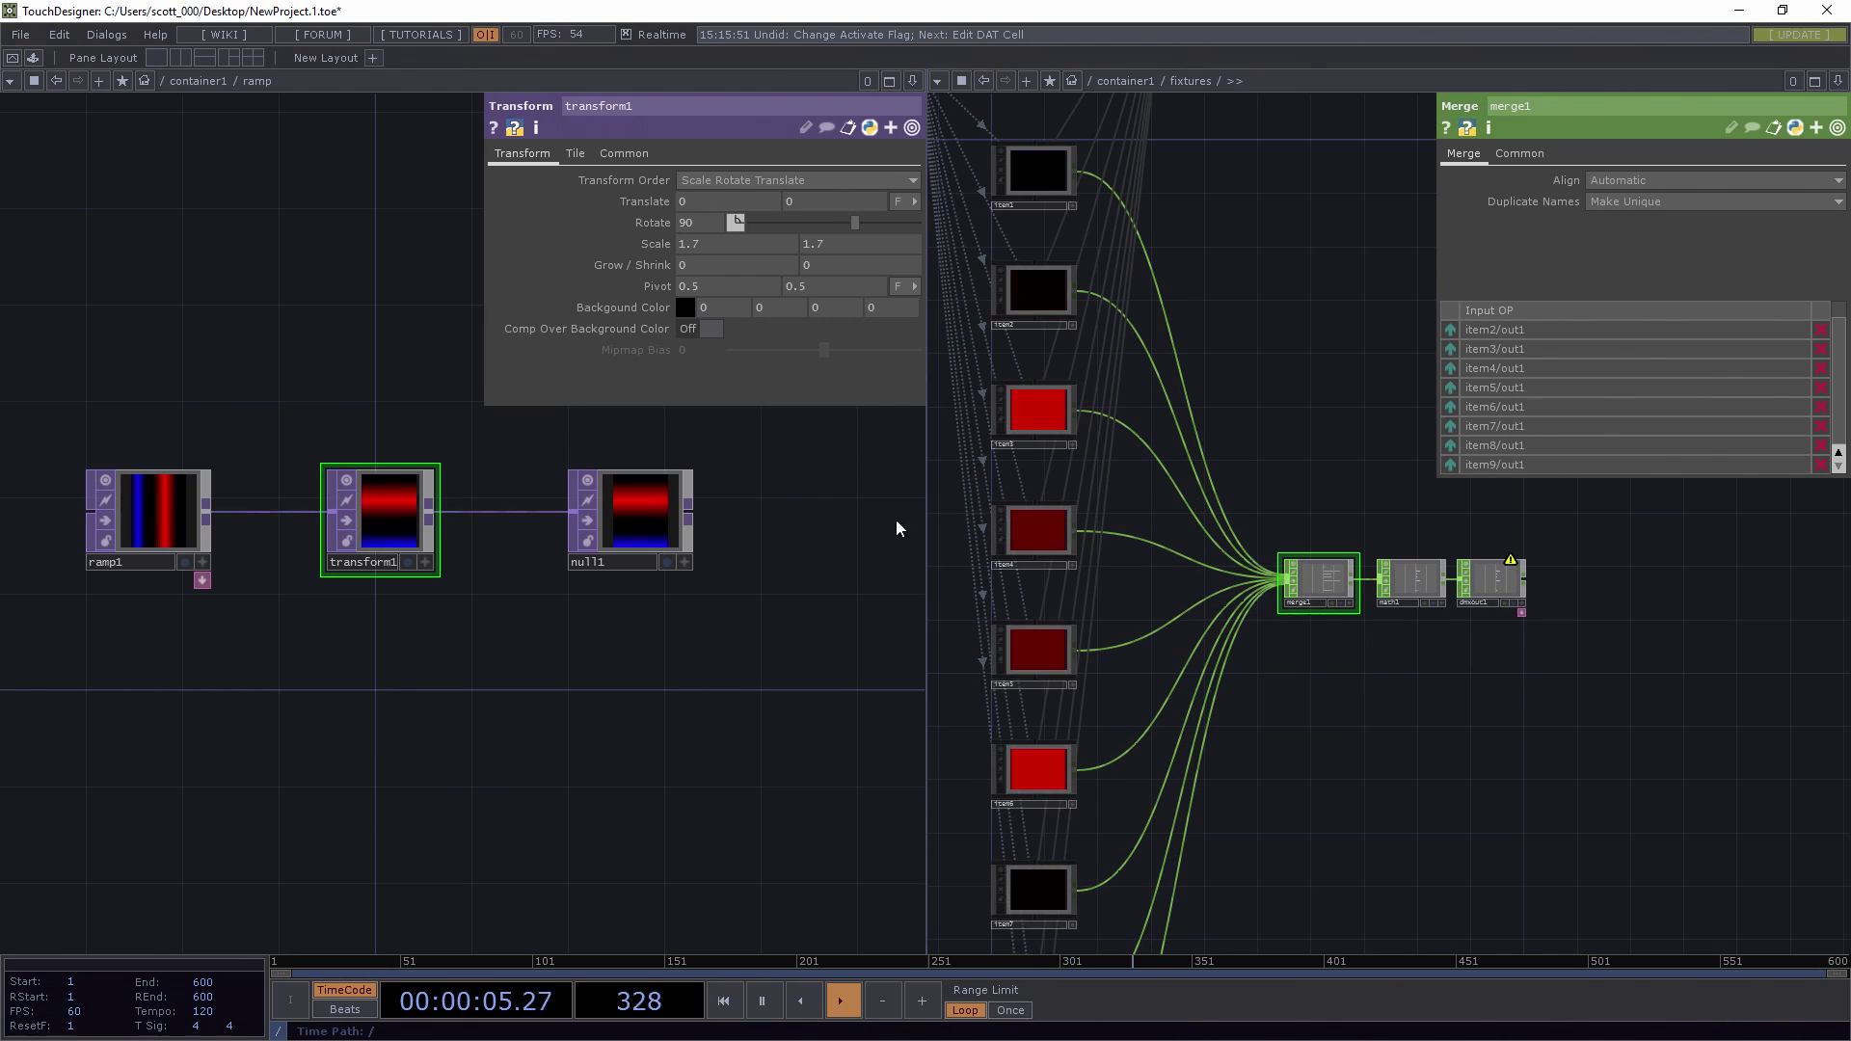
- In ramp1, set the hue of the selected black key to 108 and the hue of the first red key to 103
left_click(148, 501)
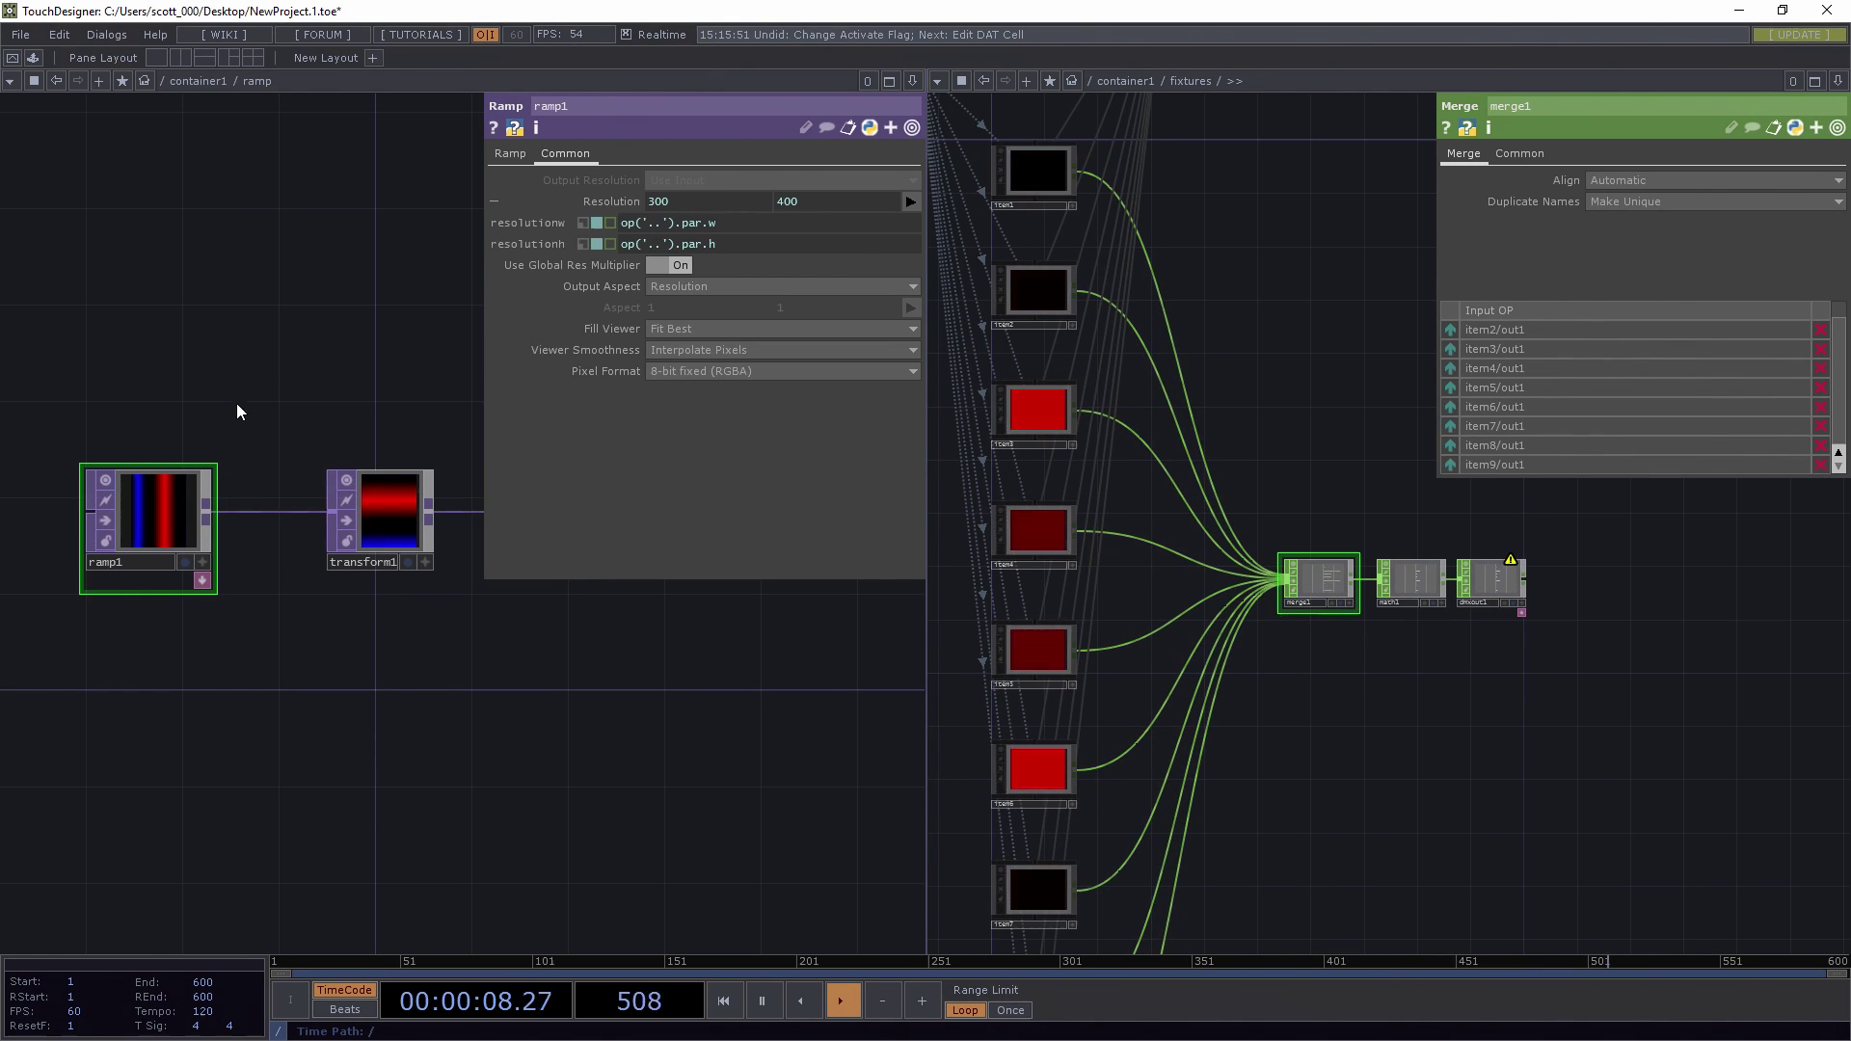
left_click(510, 154)
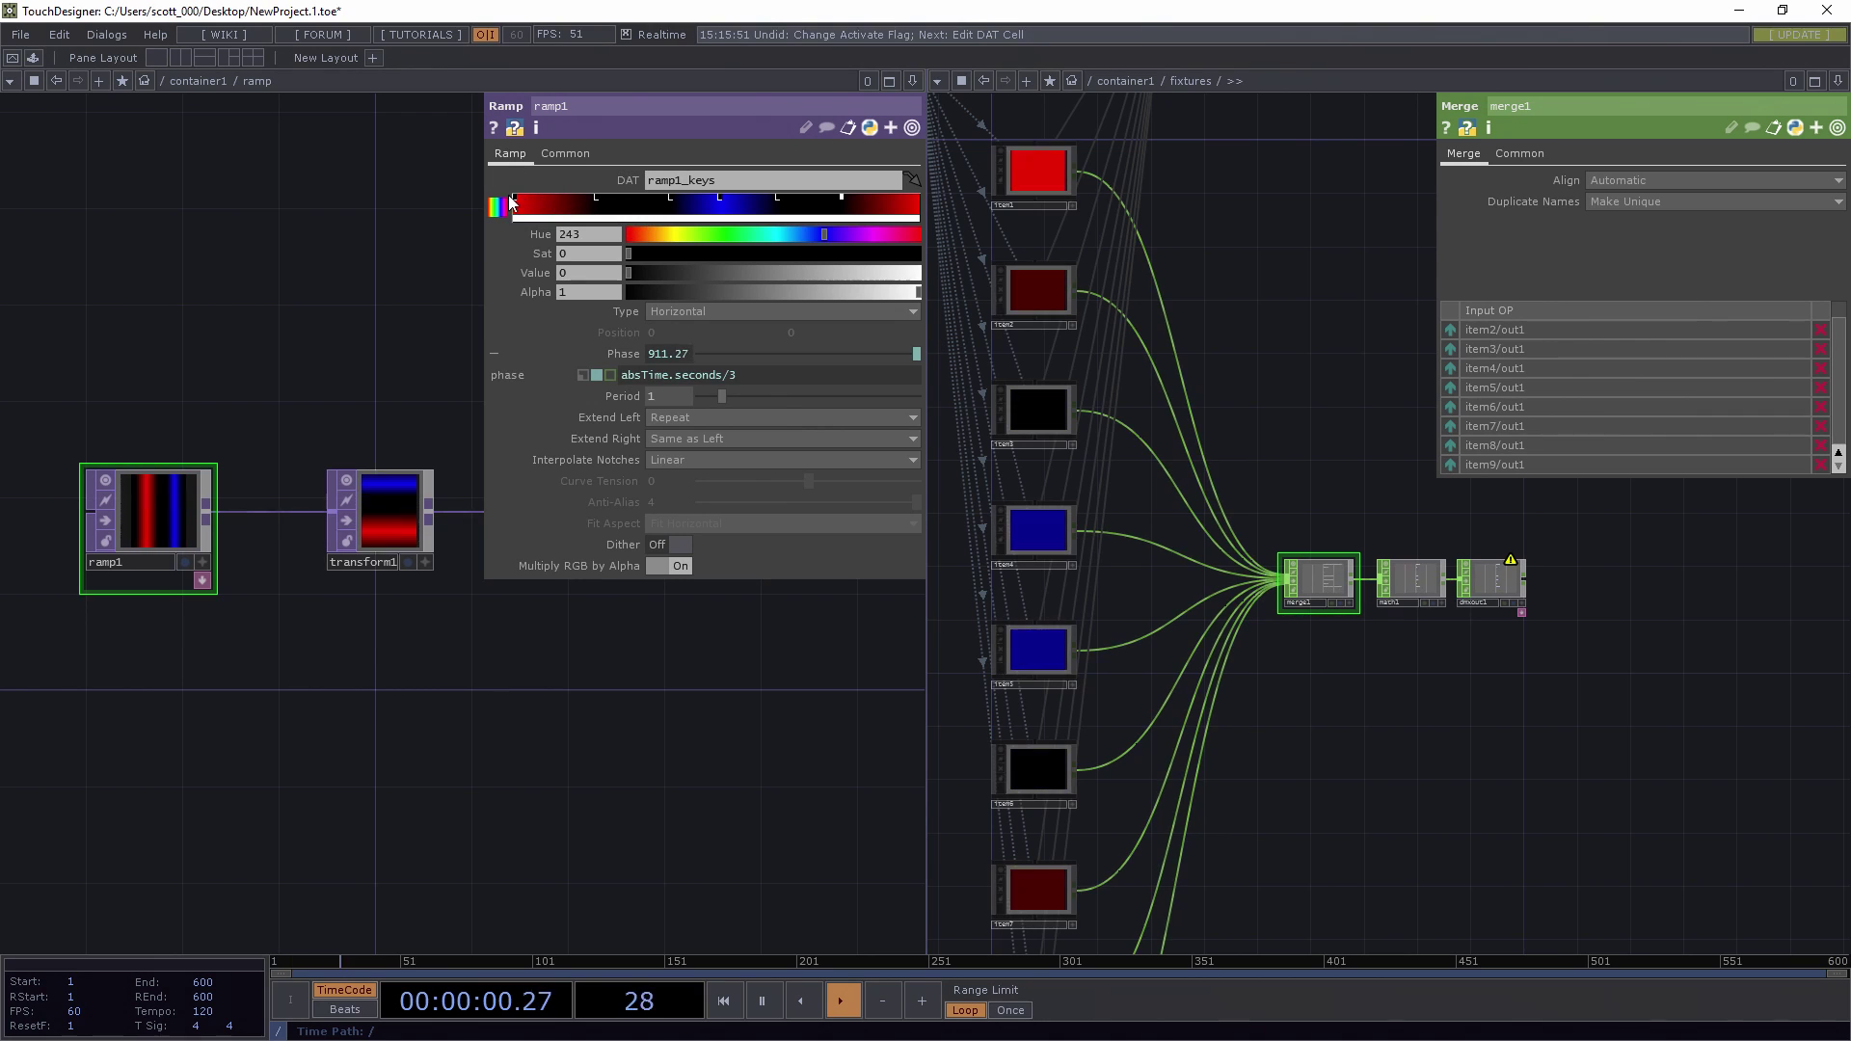
left_click(717, 231)
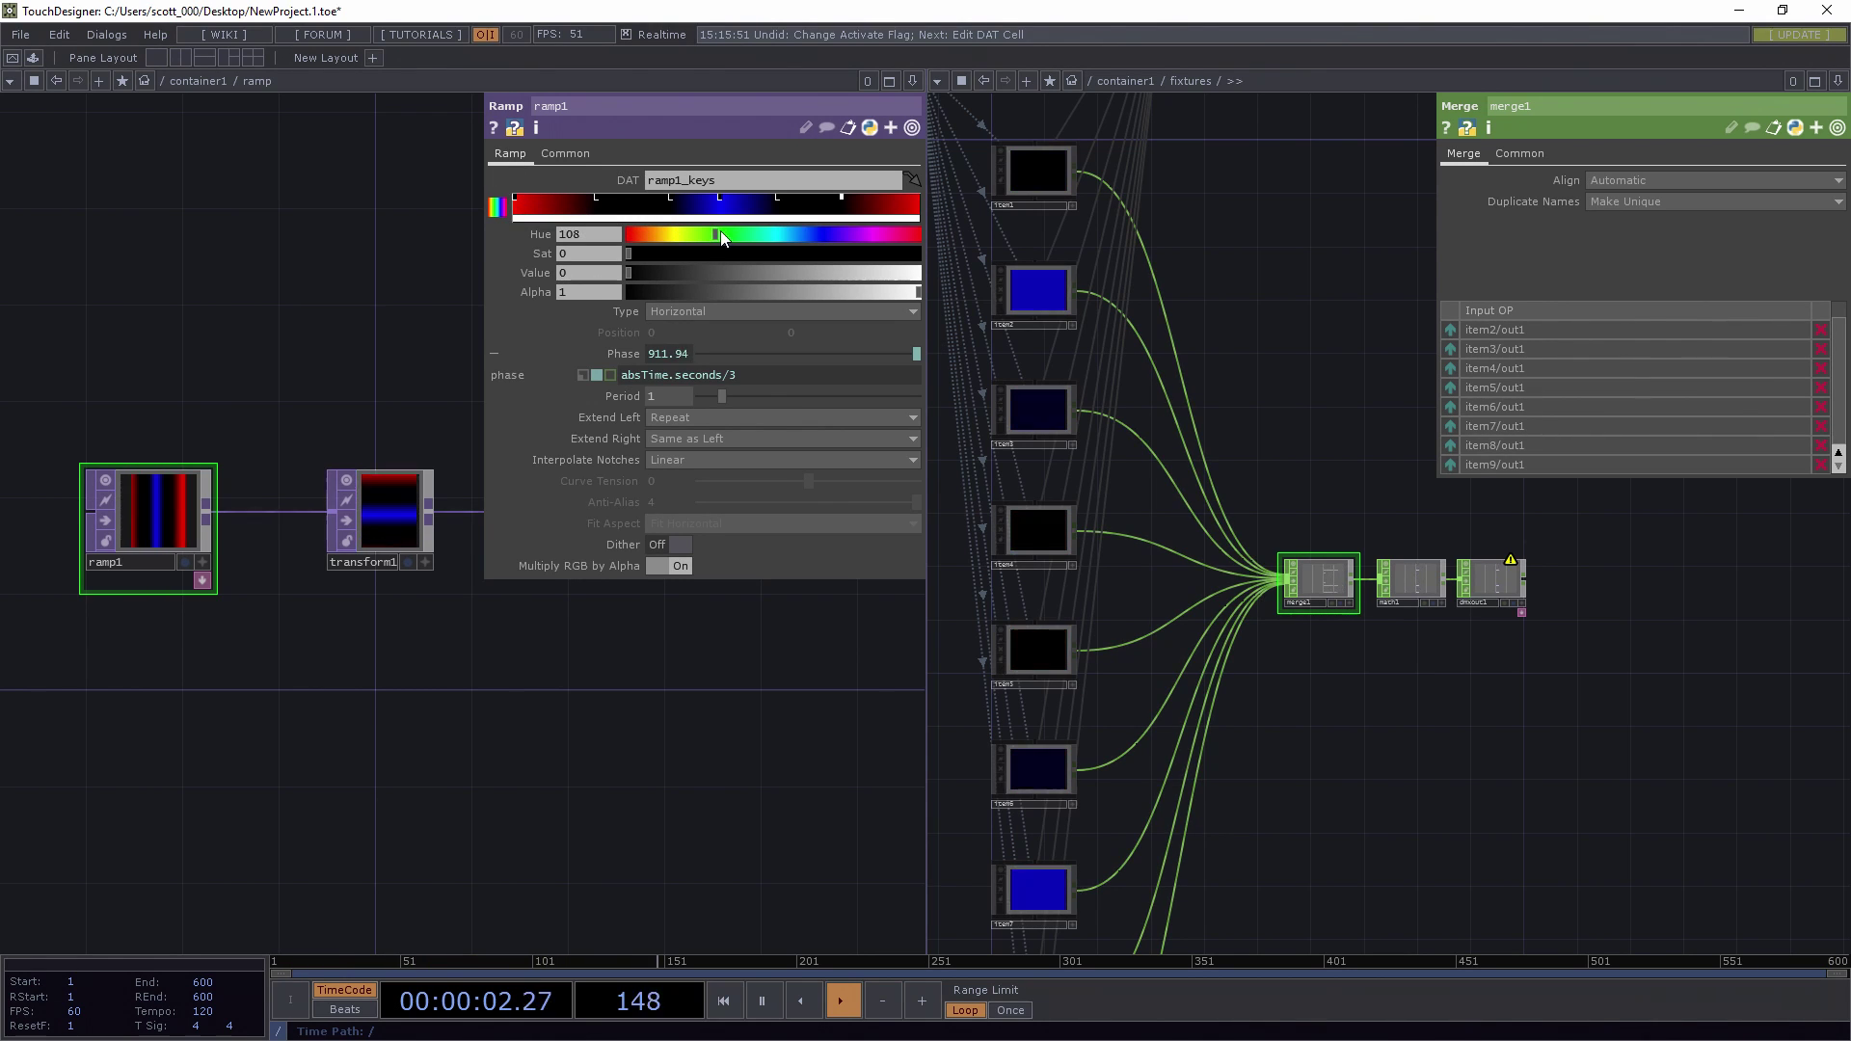
left_click(515, 199)
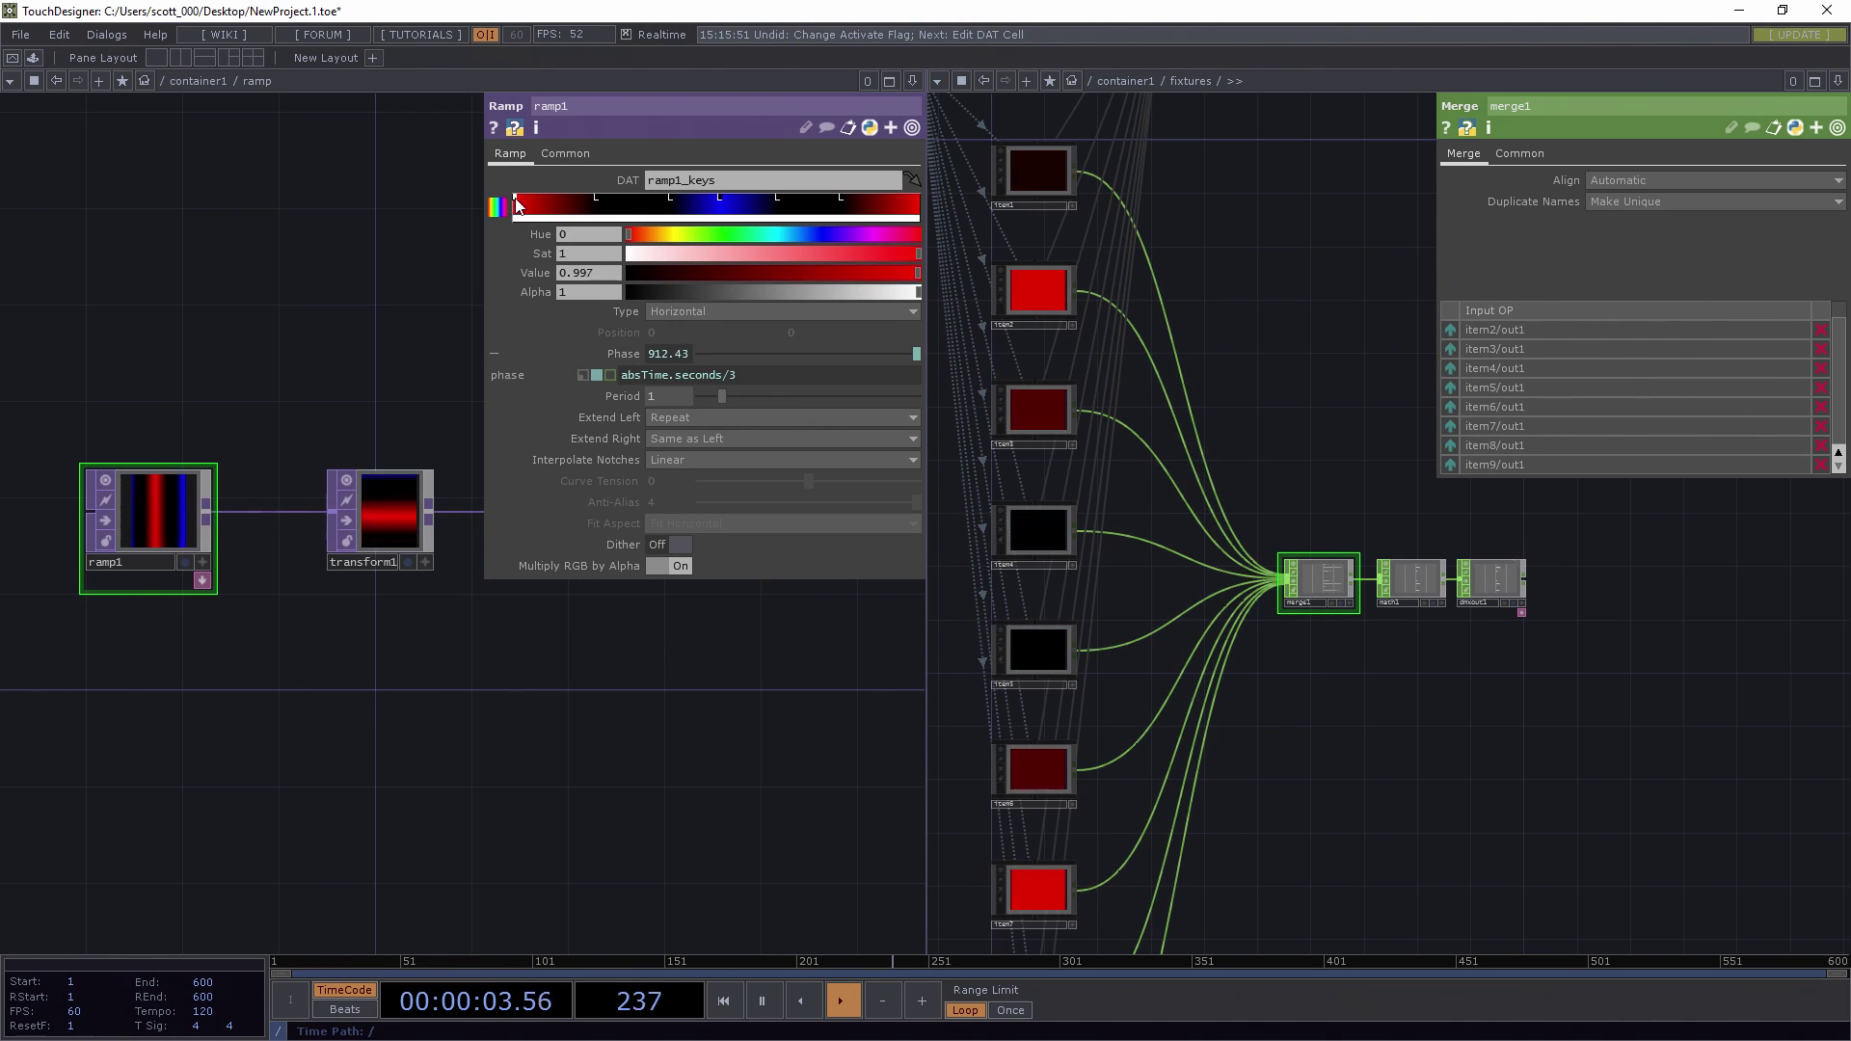
left_click(711, 233)
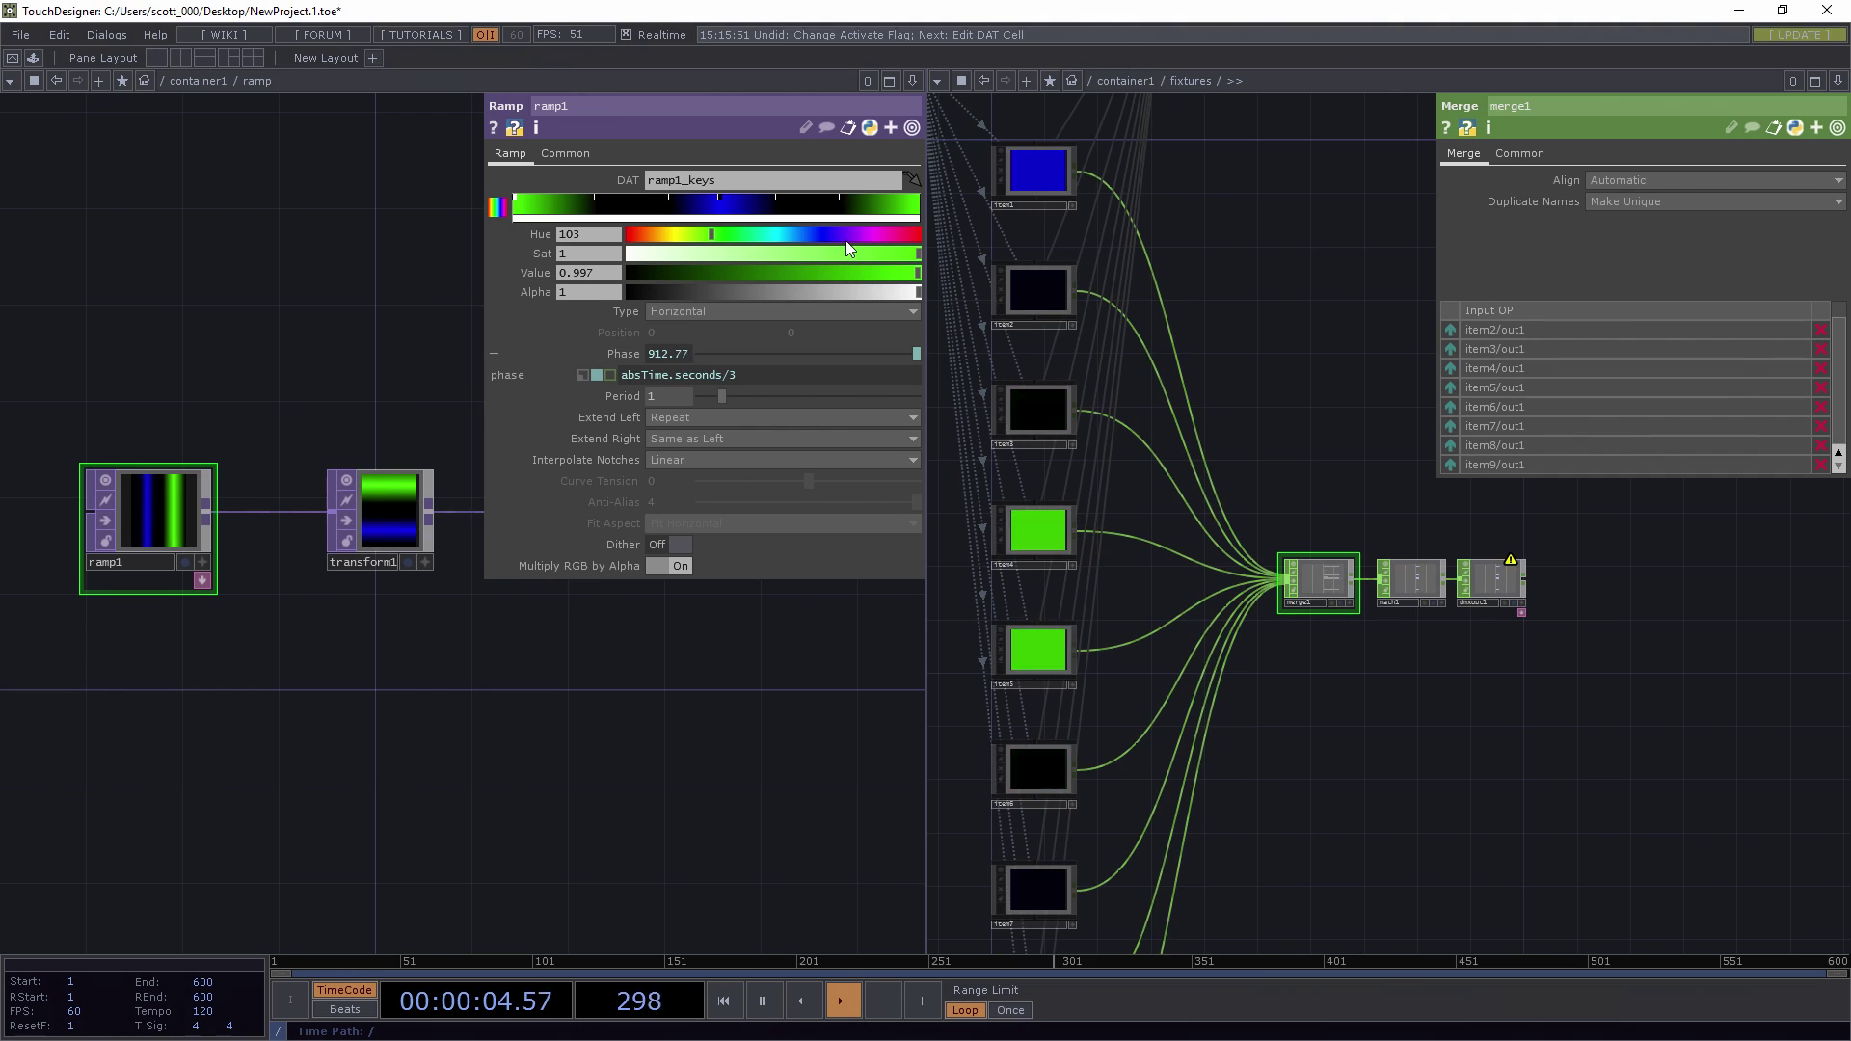
- Change the blue middle key of ramp1 to yellow with a hue of 57
left_click(718, 198)
left_click_drag(849, 229, 923, 227)
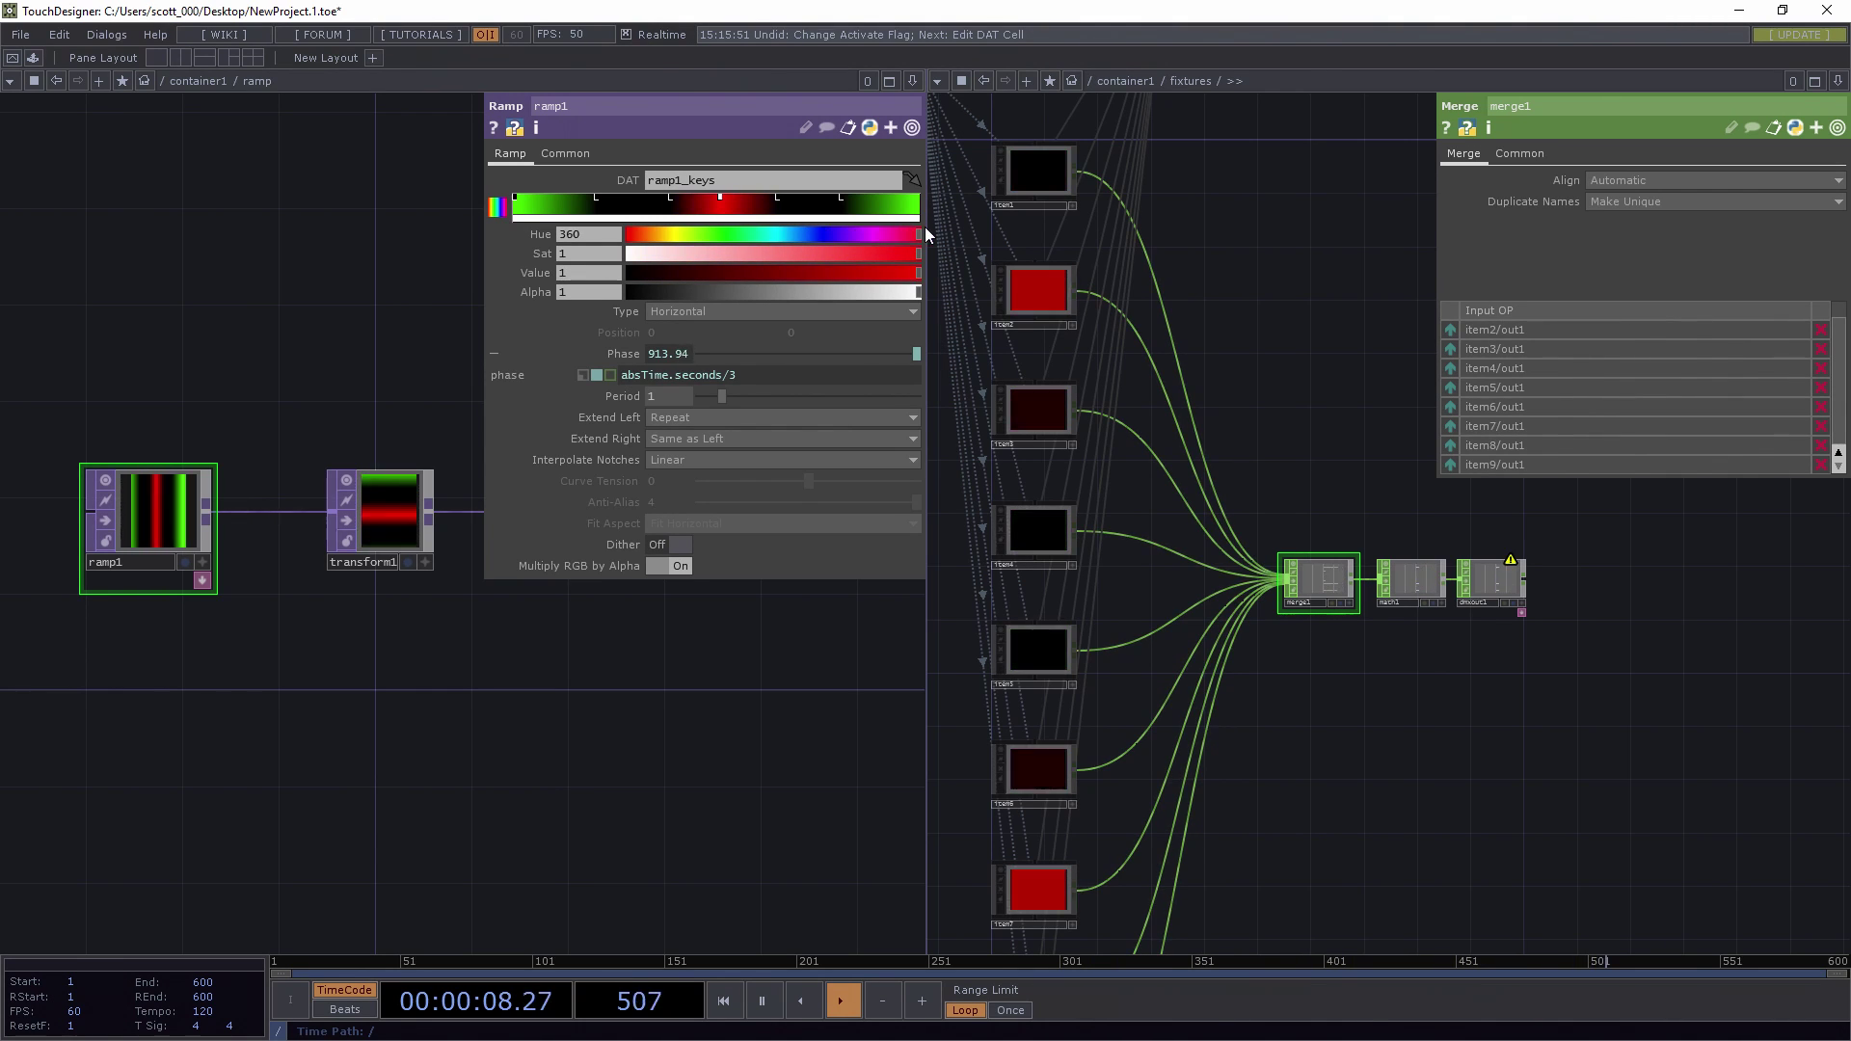
left_click_drag(795, 235, 674, 240)
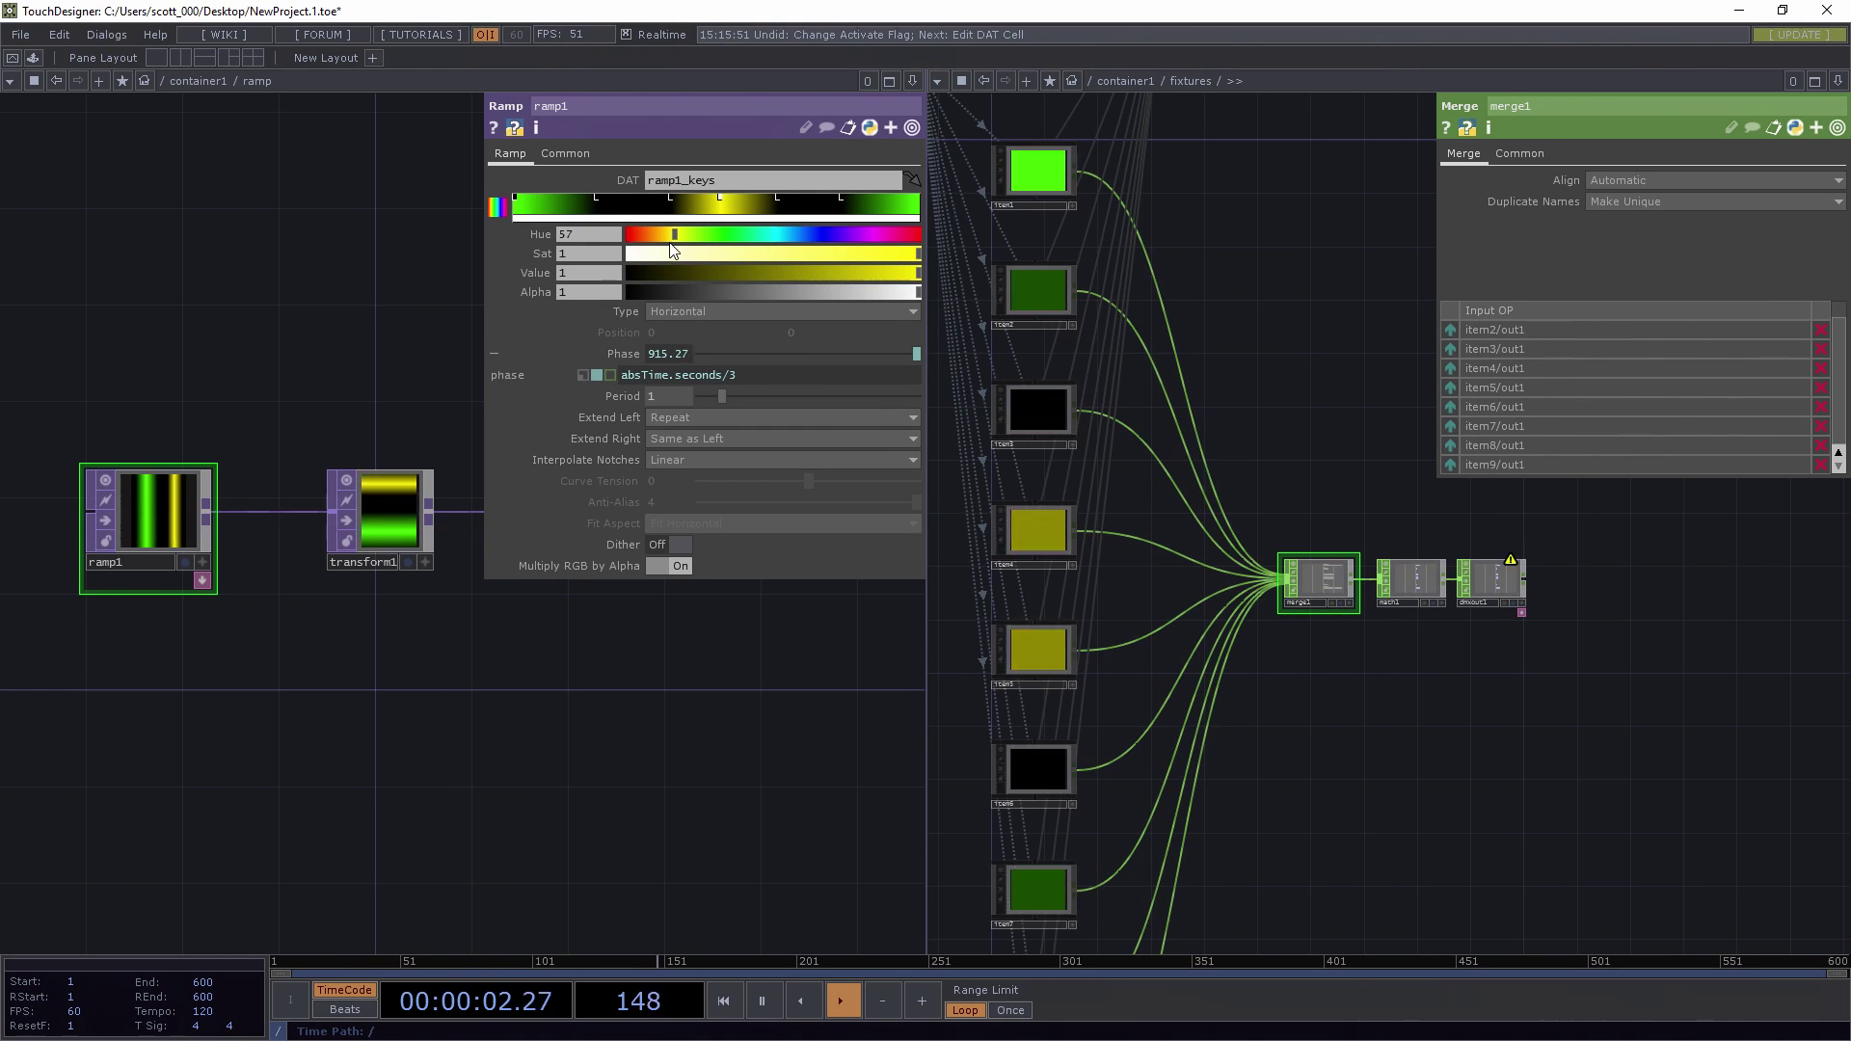